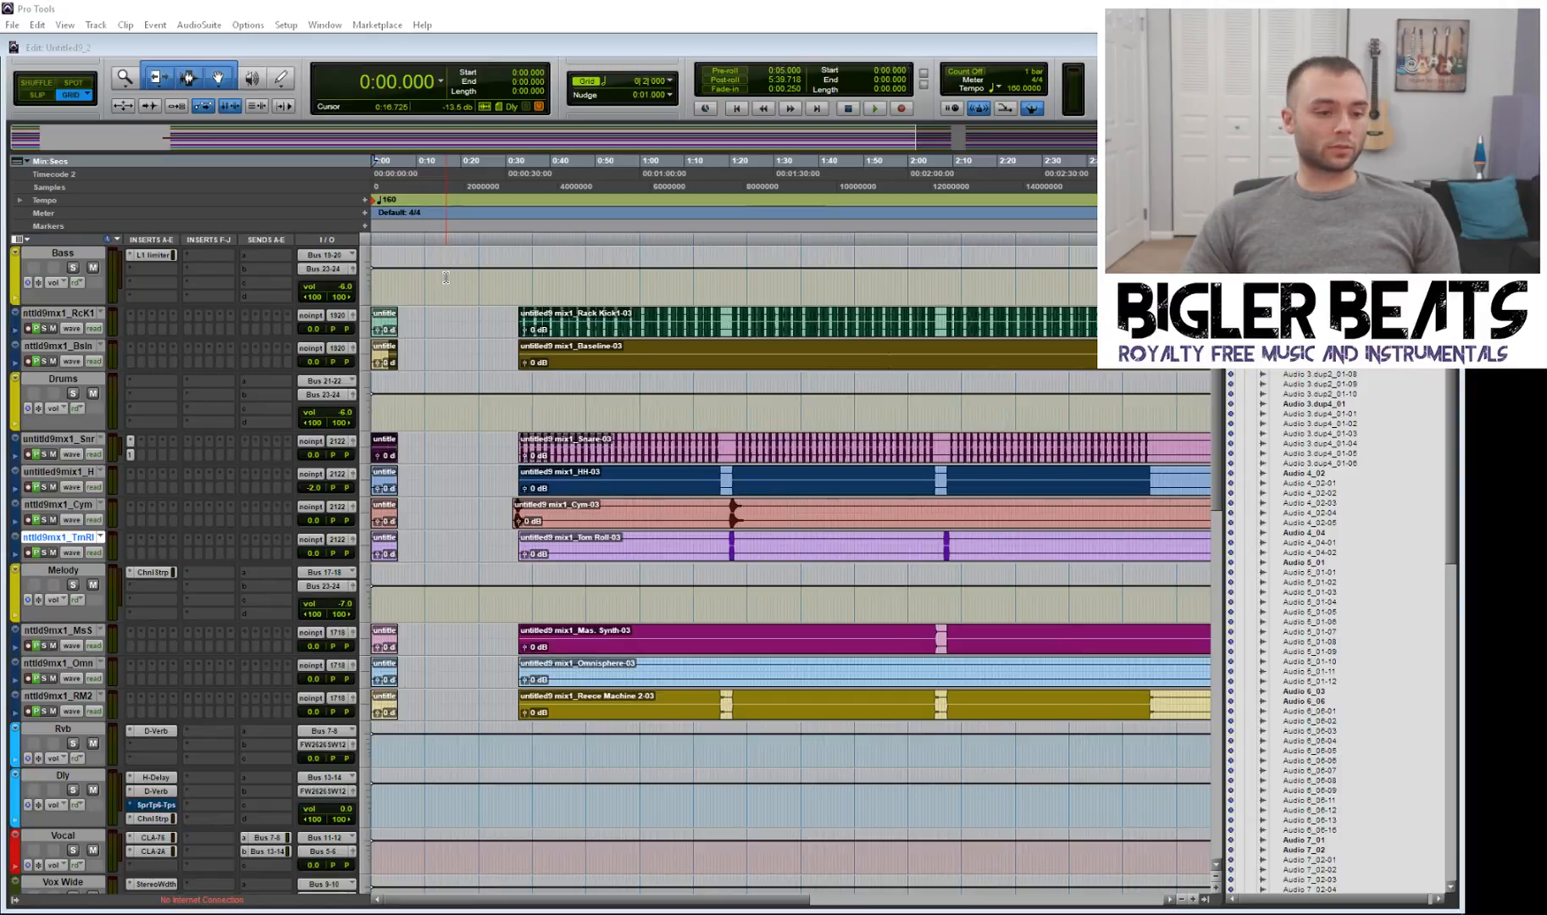
Step: Look through the whole session's track layout, from Master 1 and the instrumental tracks to the effects and vocal tracks
scroll(458, 339, up, 2)
scroll(480, 404, down, 3)
scroll(479, 404, up, 5)
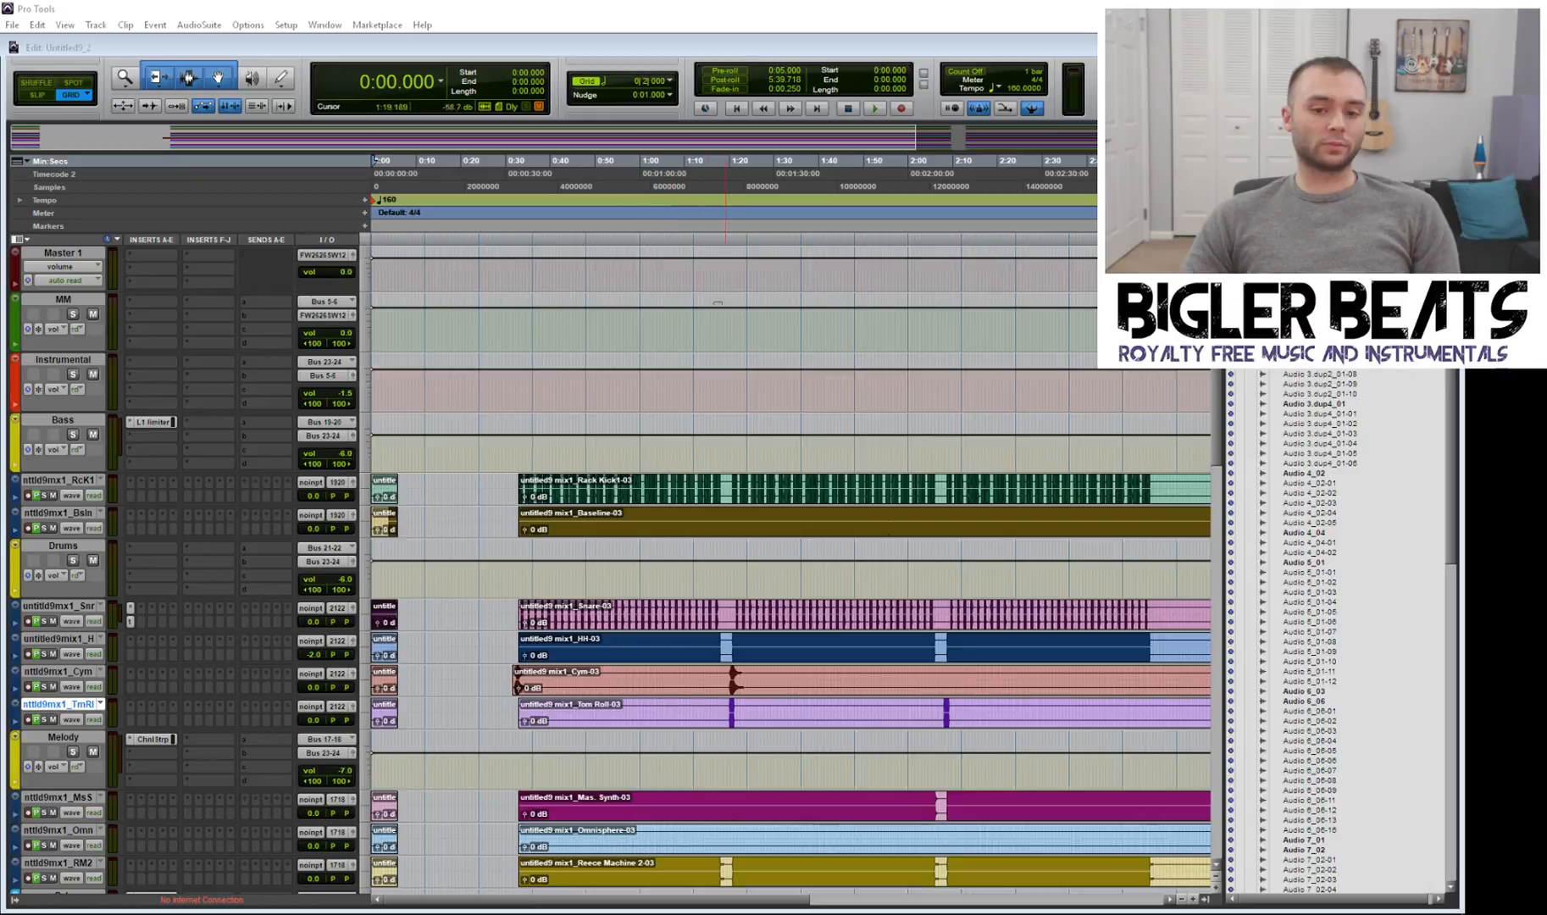
scroll(653, 316, down, 3)
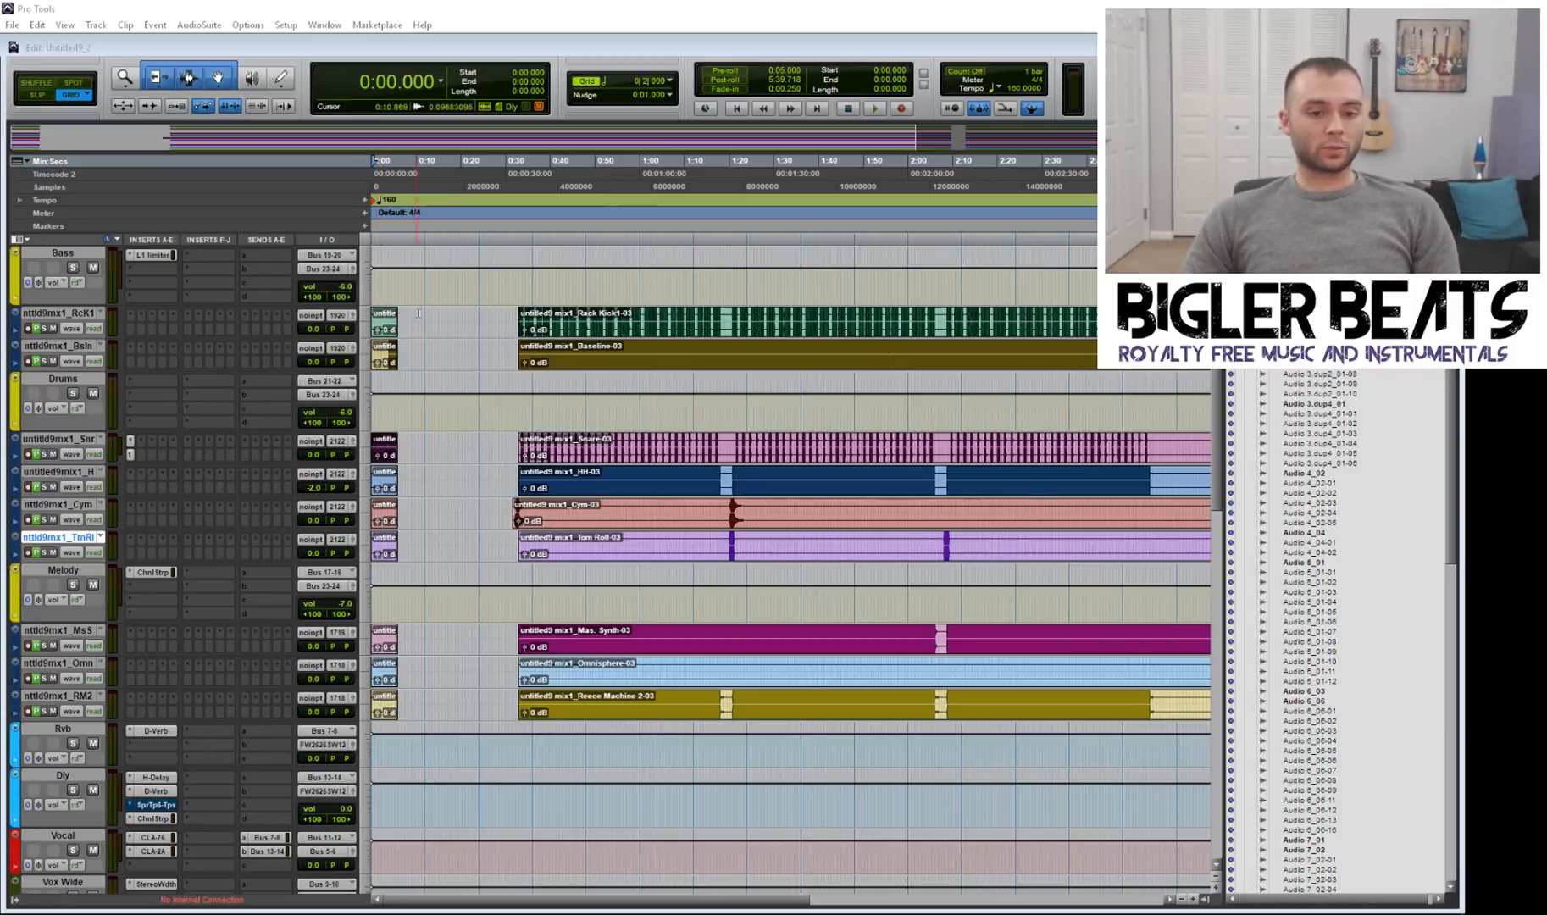
scroll(547, 563, down, 10)
scroll(544, 561, down, 15)
scroll(463, 657, up, 7)
scroll(462, 657, up, 5)
scroll(462, 658, down, 10)
scroll(462, 643, up, 4)
scroll(462, 630, up, 12)
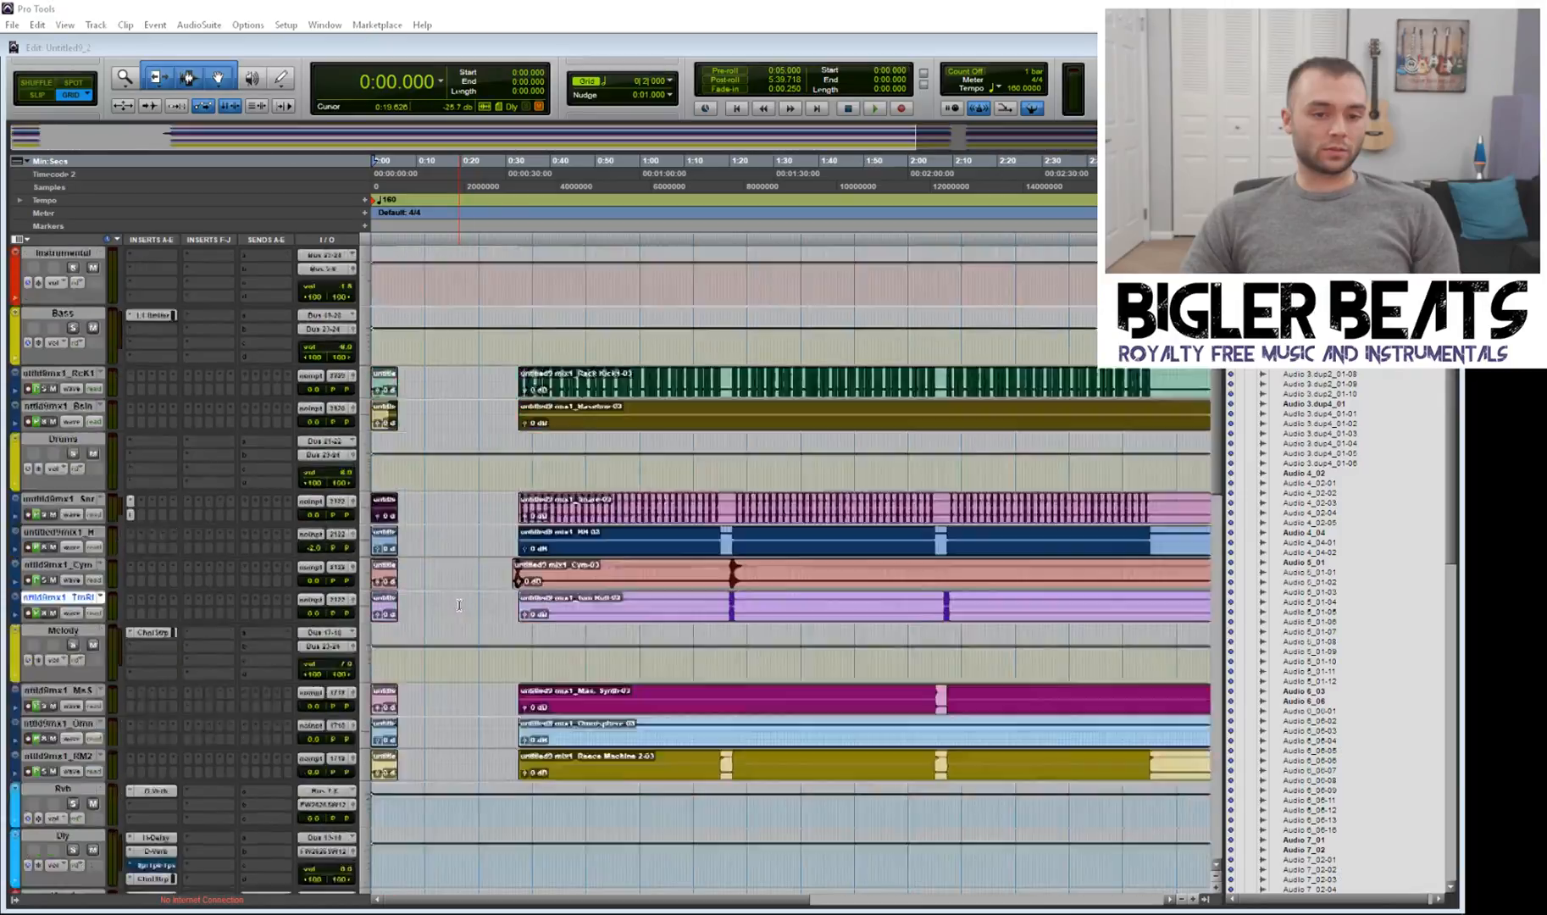
Step: Examine the bass, drum and melody tracks, the Rvb and Dly tracks, and the vocal recordings with their duplicates
scroll(459, 605, up, 2)
scroll(459, 604, down, 6)
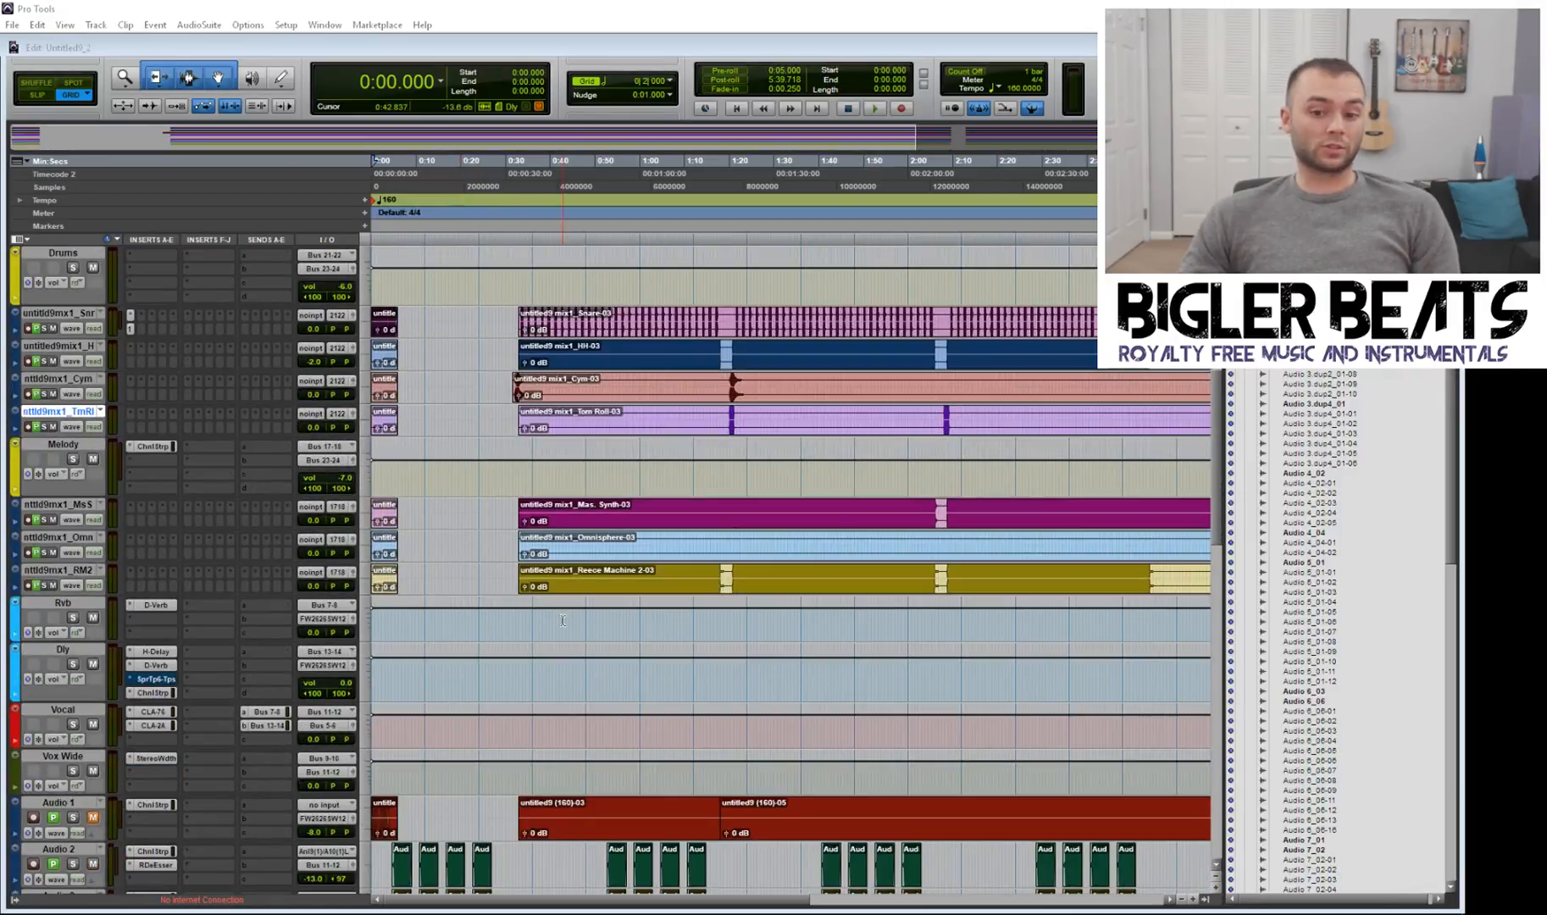
scroll(562, 620, down, 6)
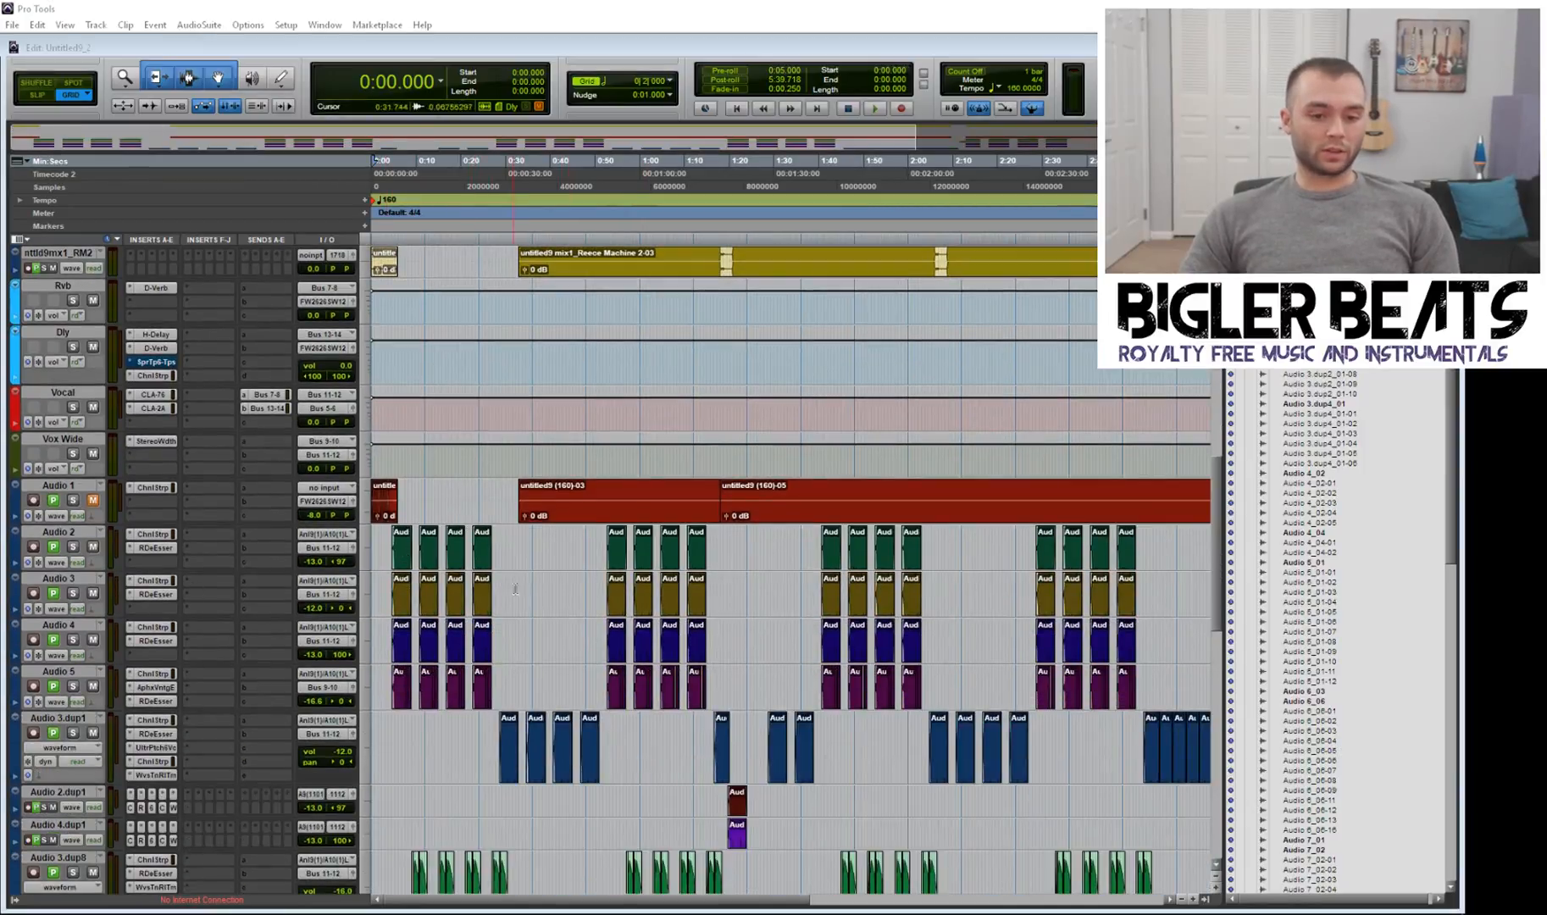
scroll(440, 690, down, 5)
scroll(271, 671, down, 4)
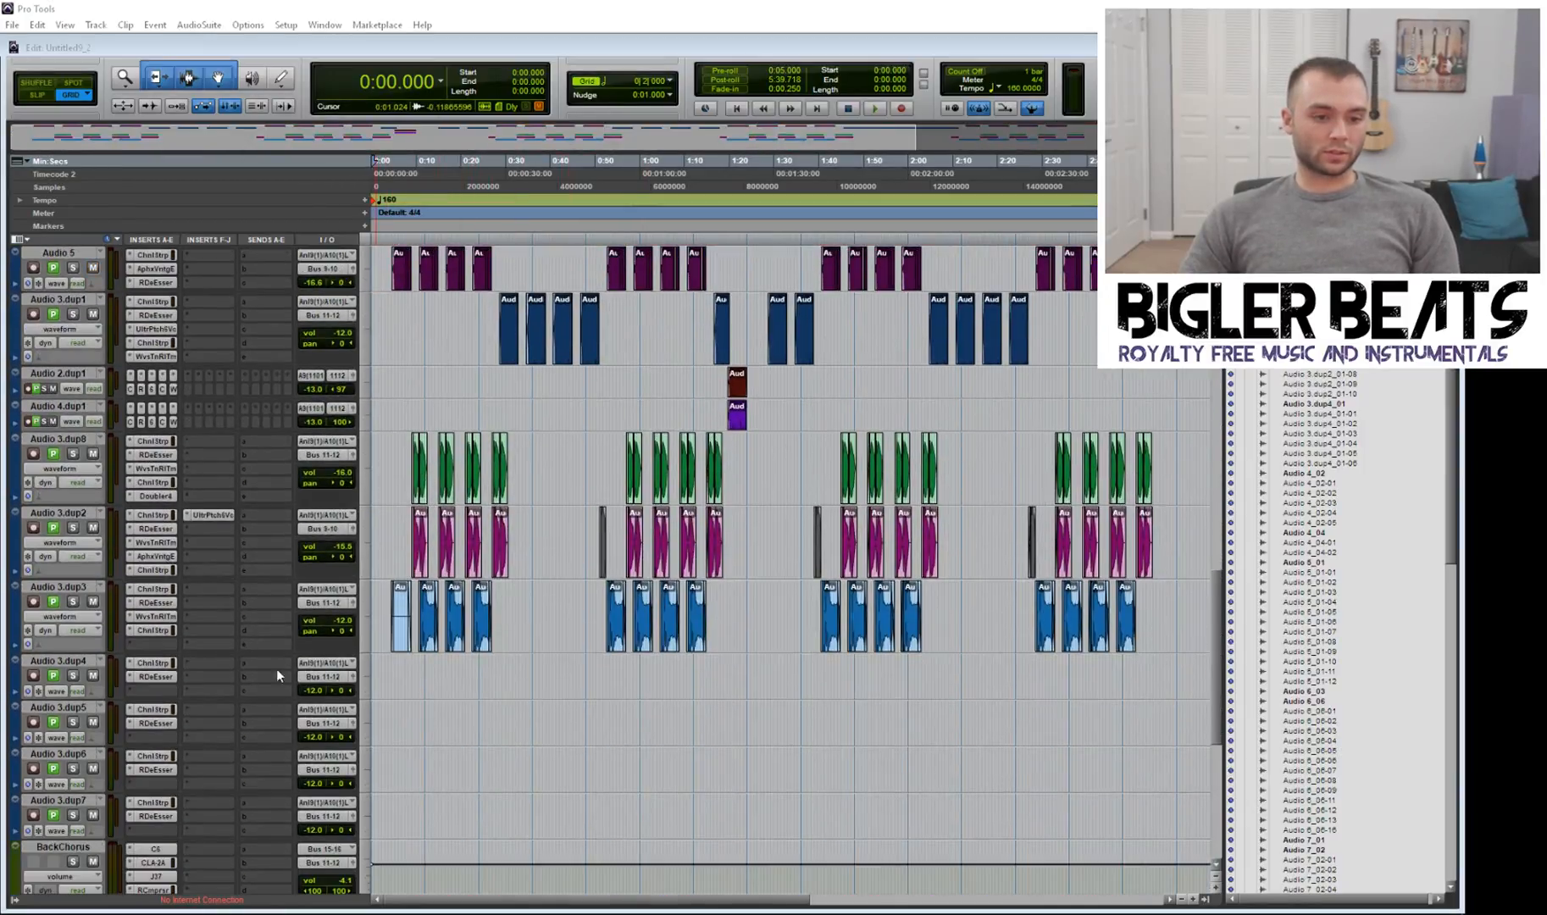
scroll(712, 627, up, 15)
scroll(710, 615, up, 6)
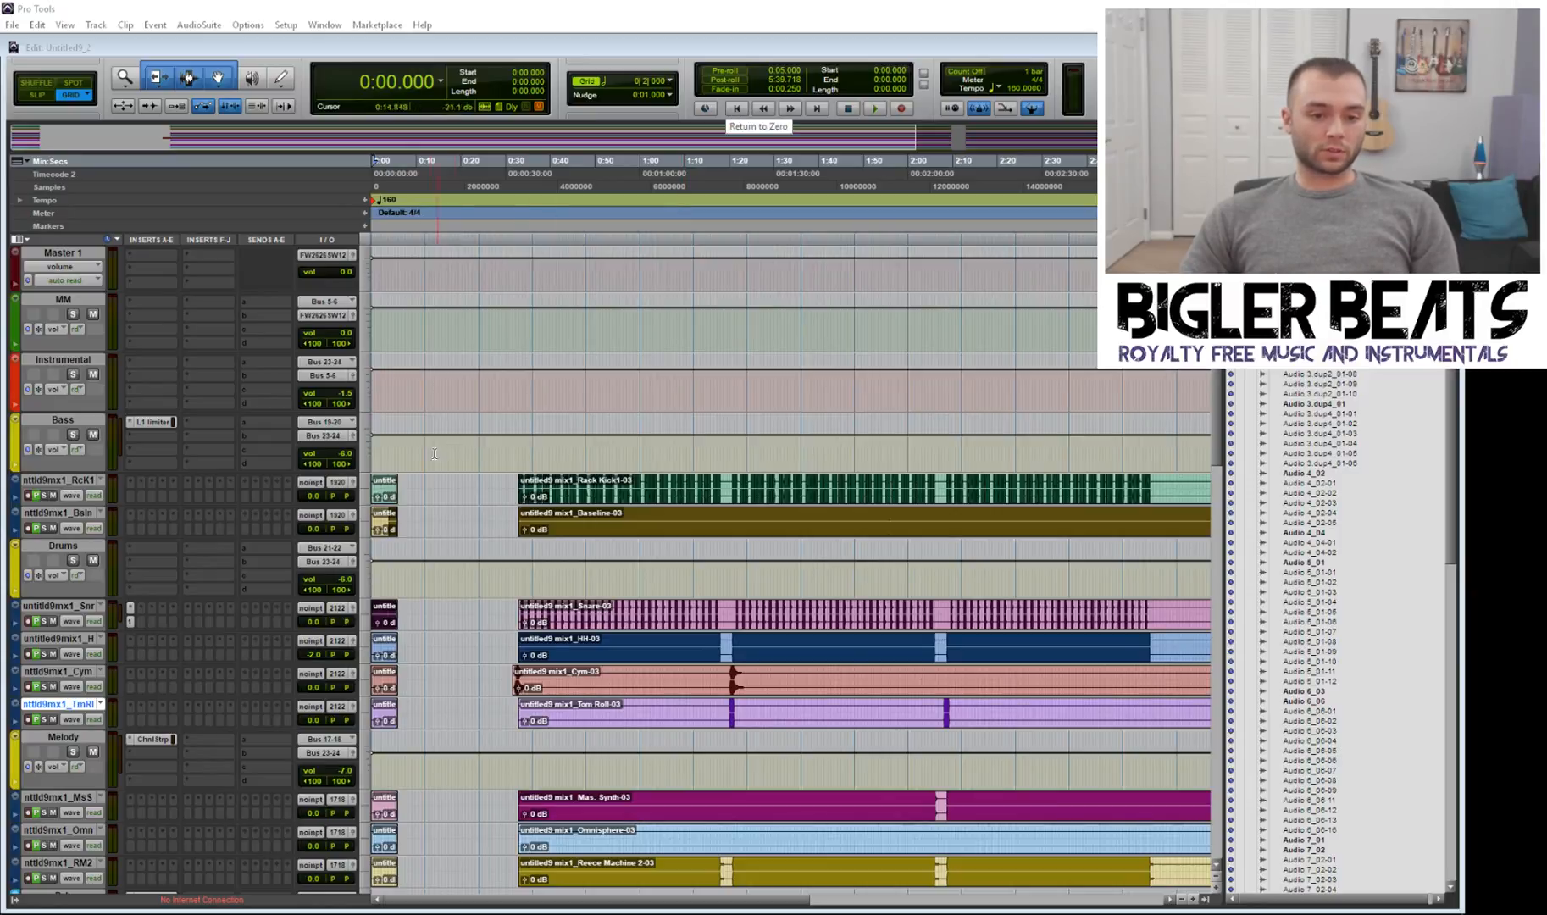
Step: Play the song from the beginning and follow the intro across the instrumental, effects and vocal tracks
click(736, 109)
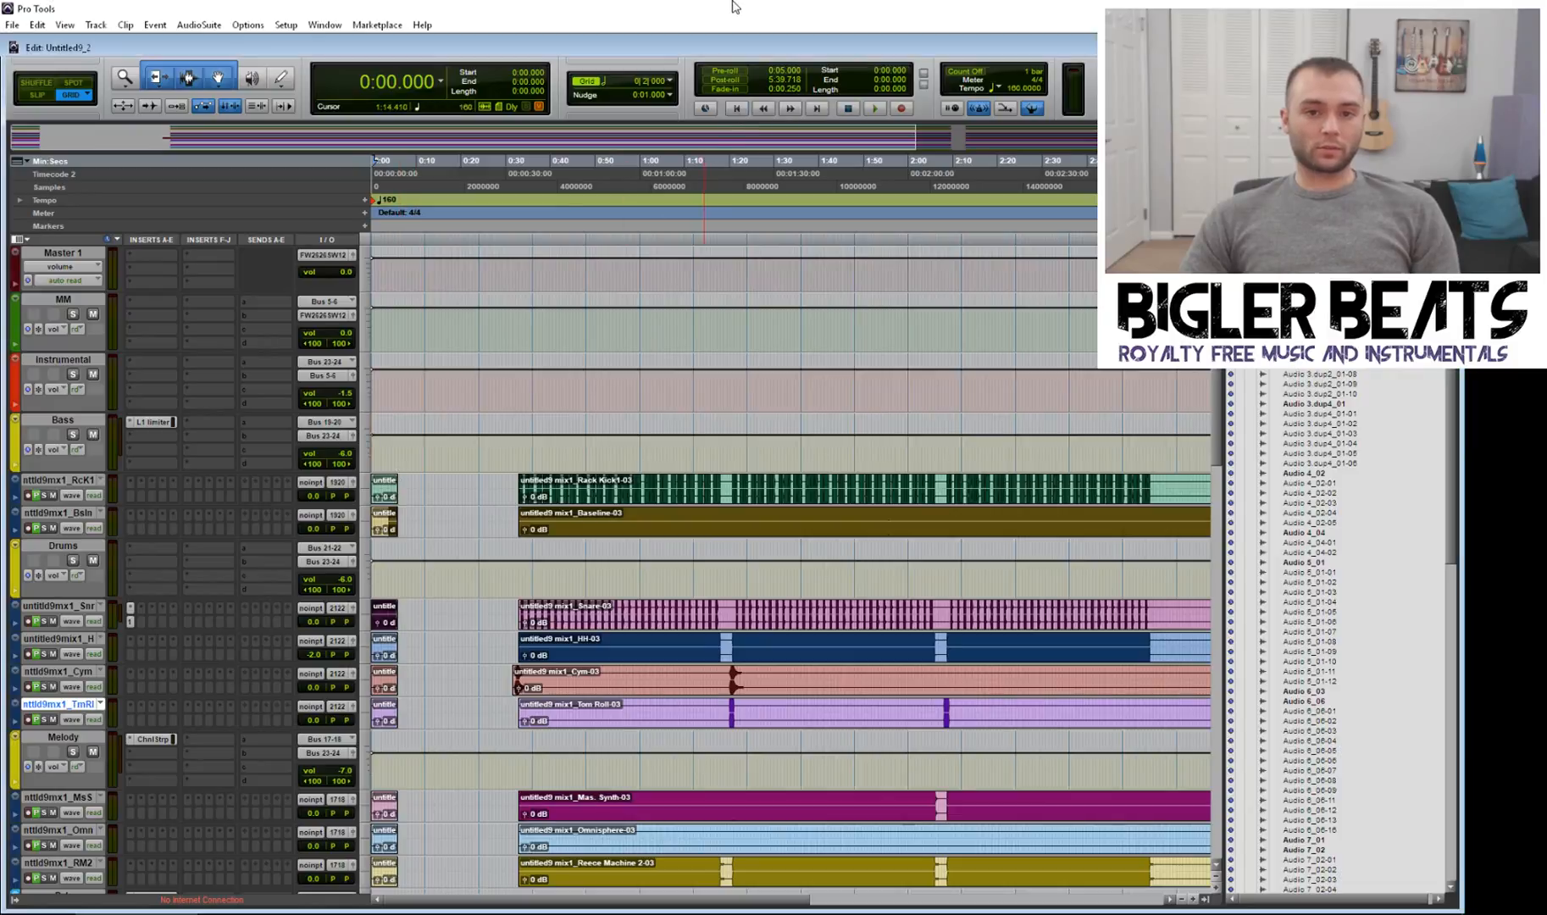
key(space)
scroll(539, 357, down, 5)
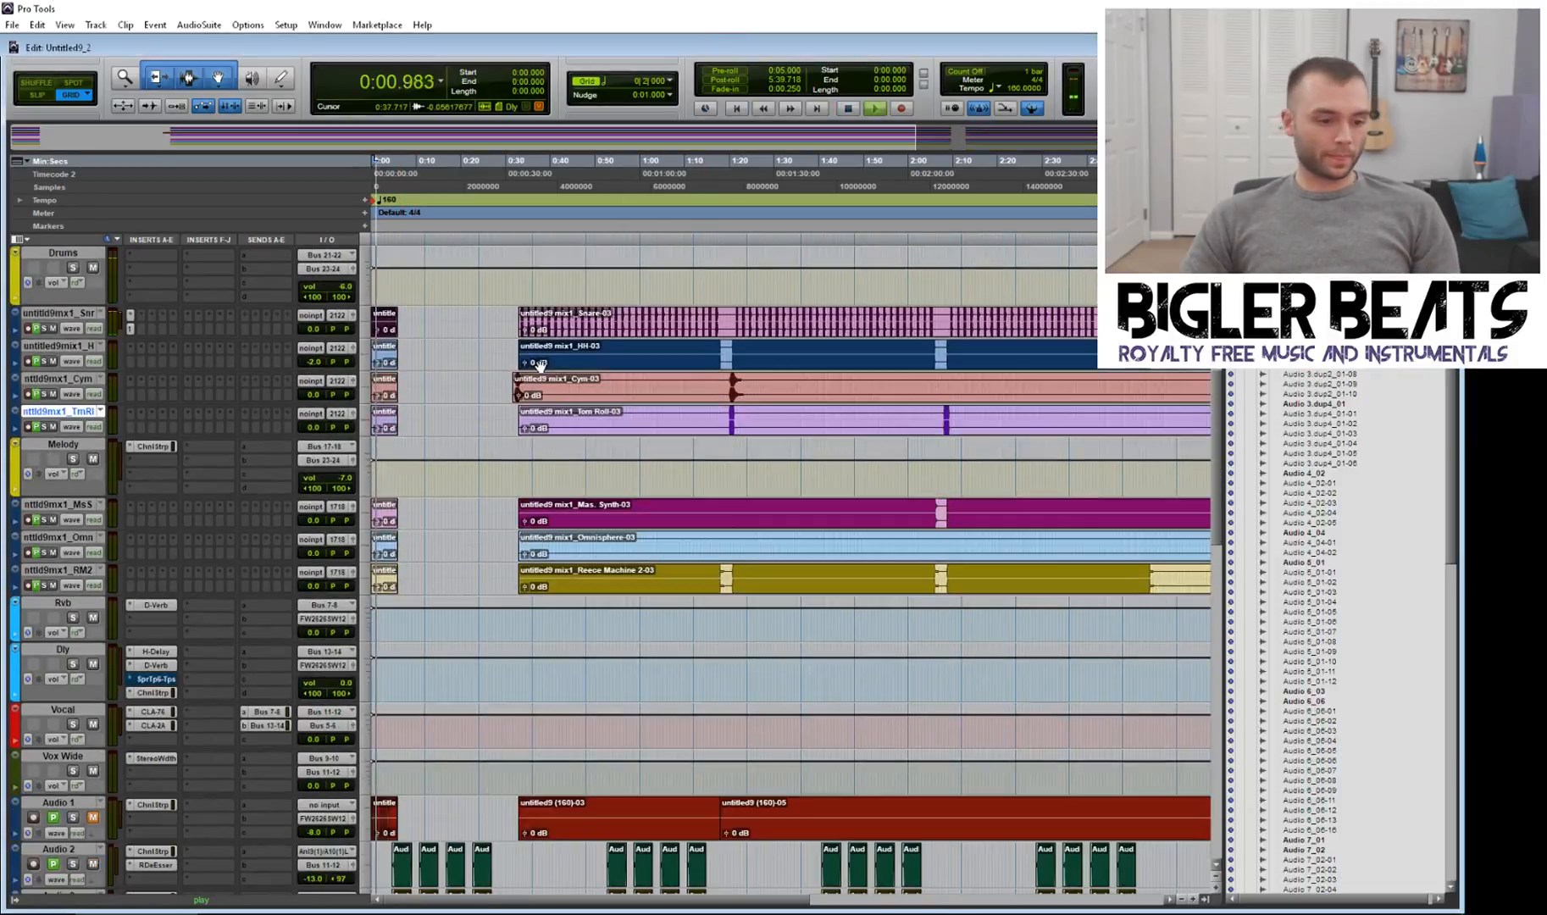
scroll(539, 357, down, 1)
scroll(540, 358, up, 6)
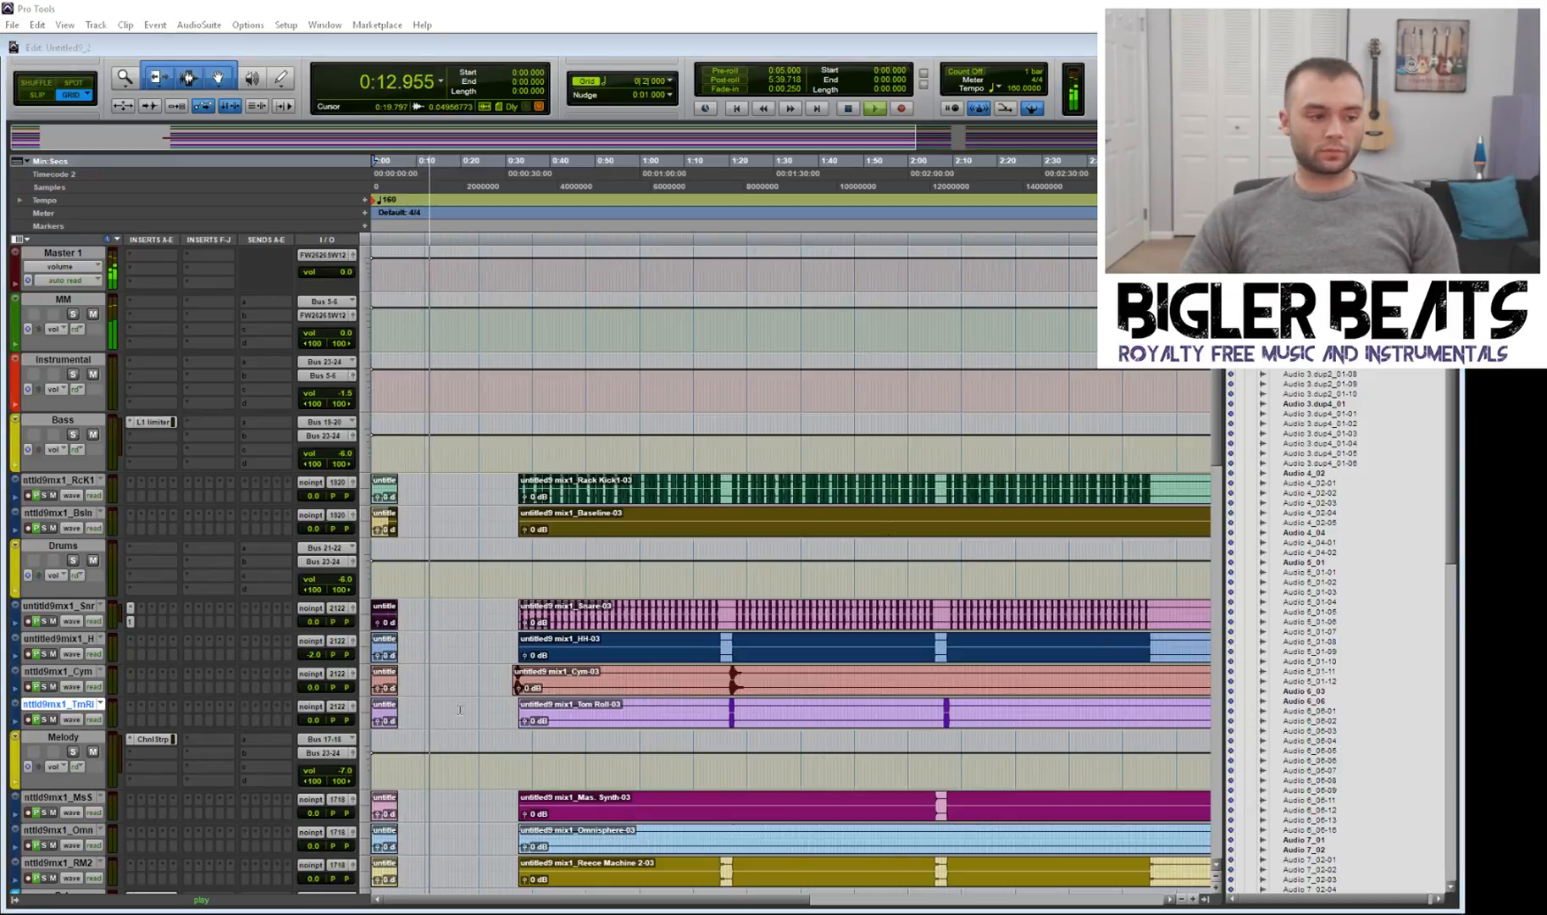
scroll(599, 504, down, 10)
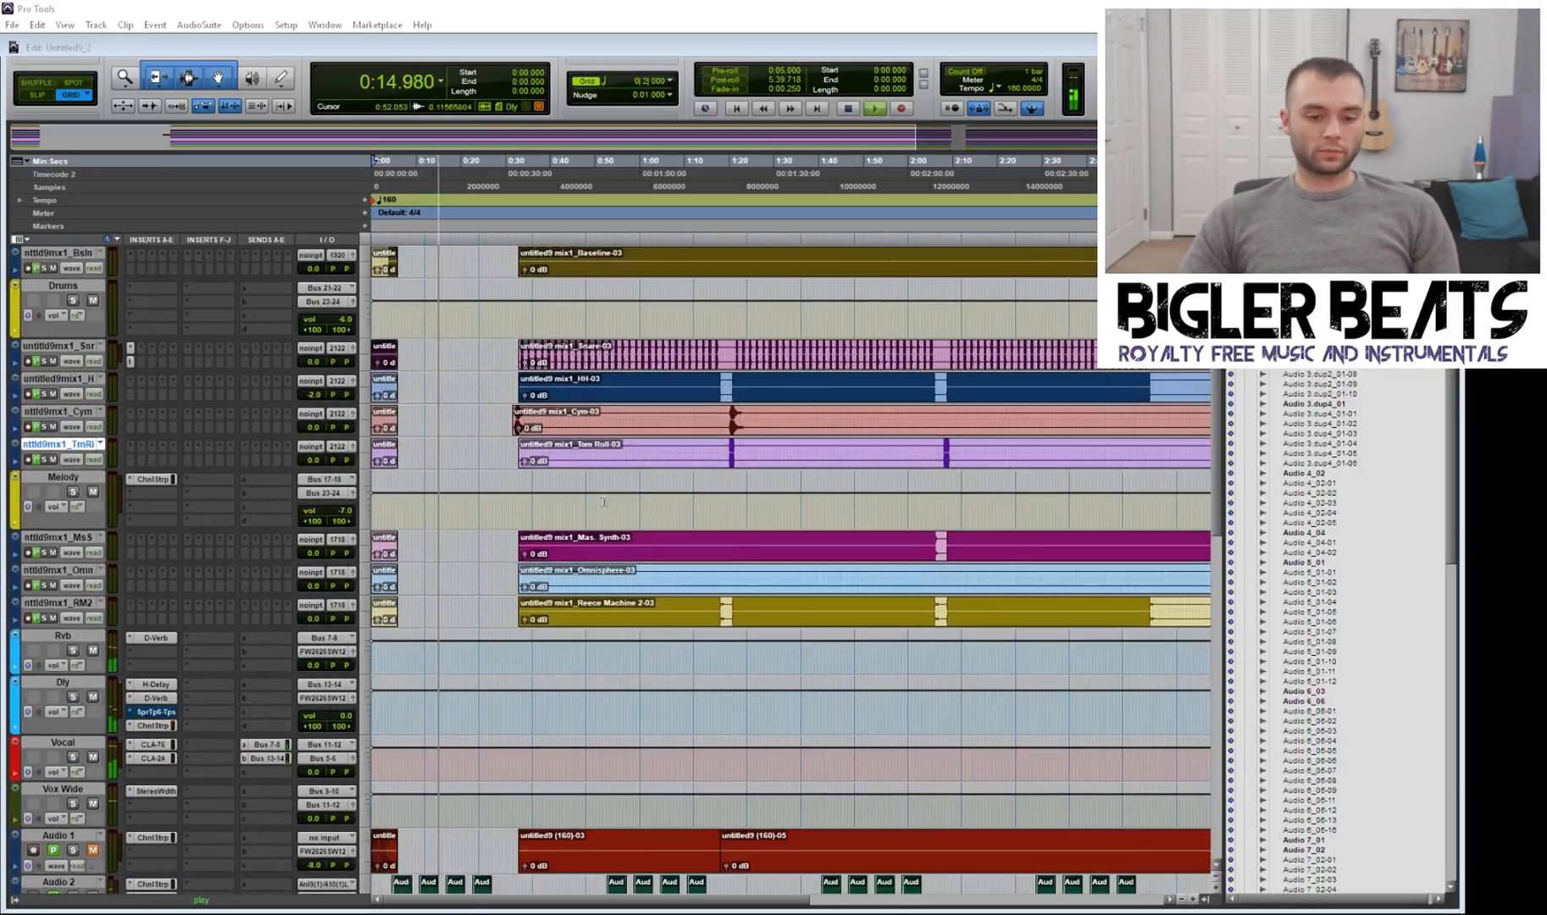
scroll(599, 504, down, 8)
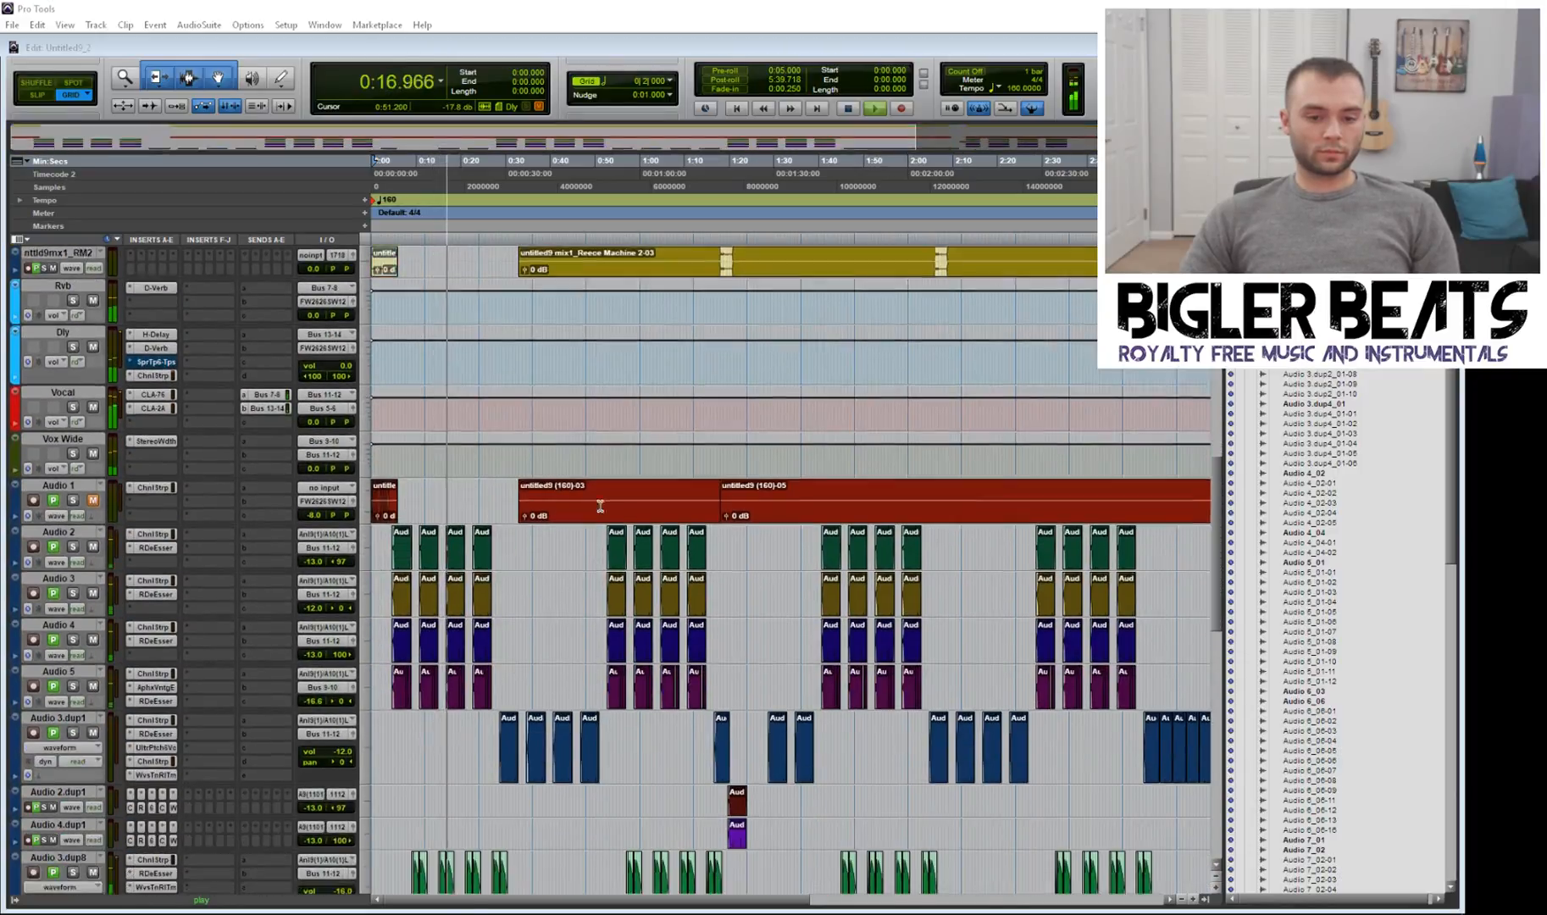
scroll(600, 506, up, 2)
scroll(600, 506, up, 3)
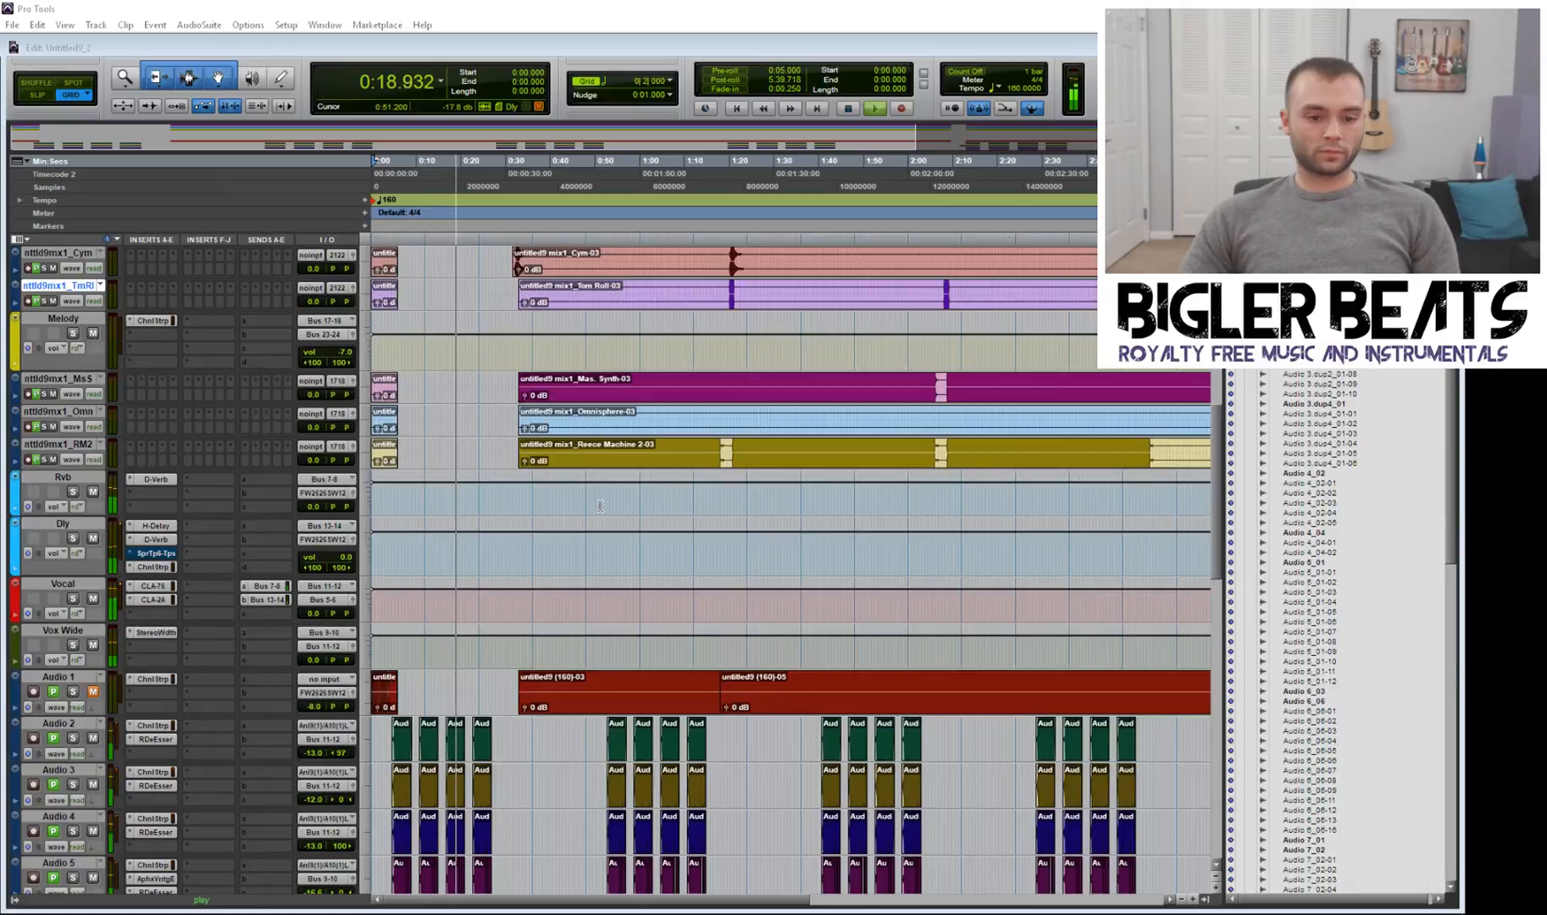
scroll(600, 505, down, 4)
scroll(600, 506, down, 4)
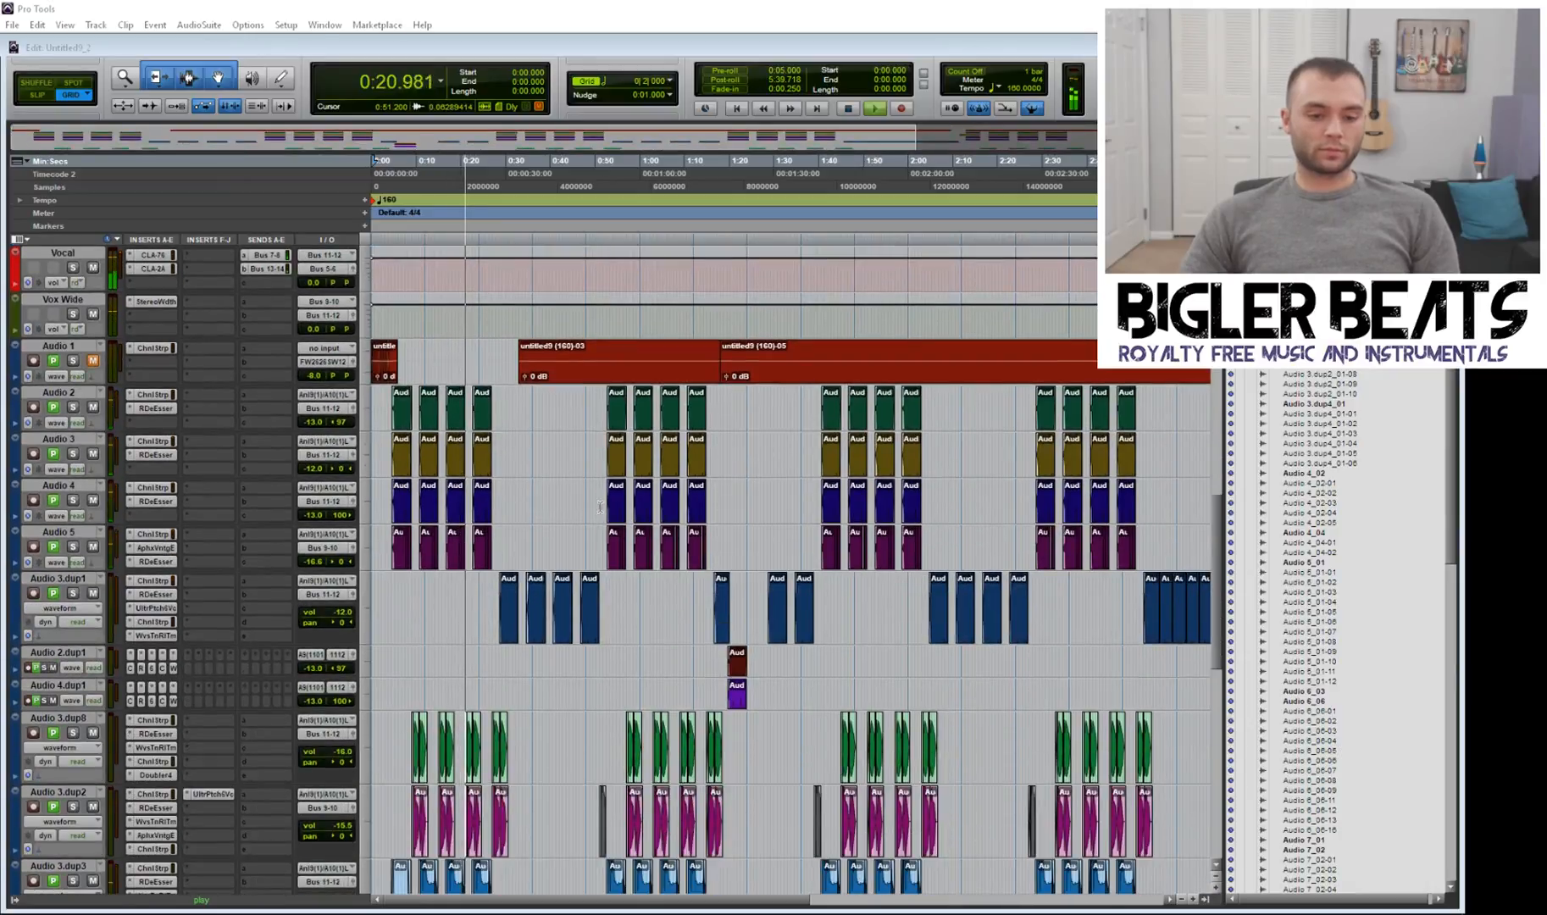
scroll(600, 506, down, 2)
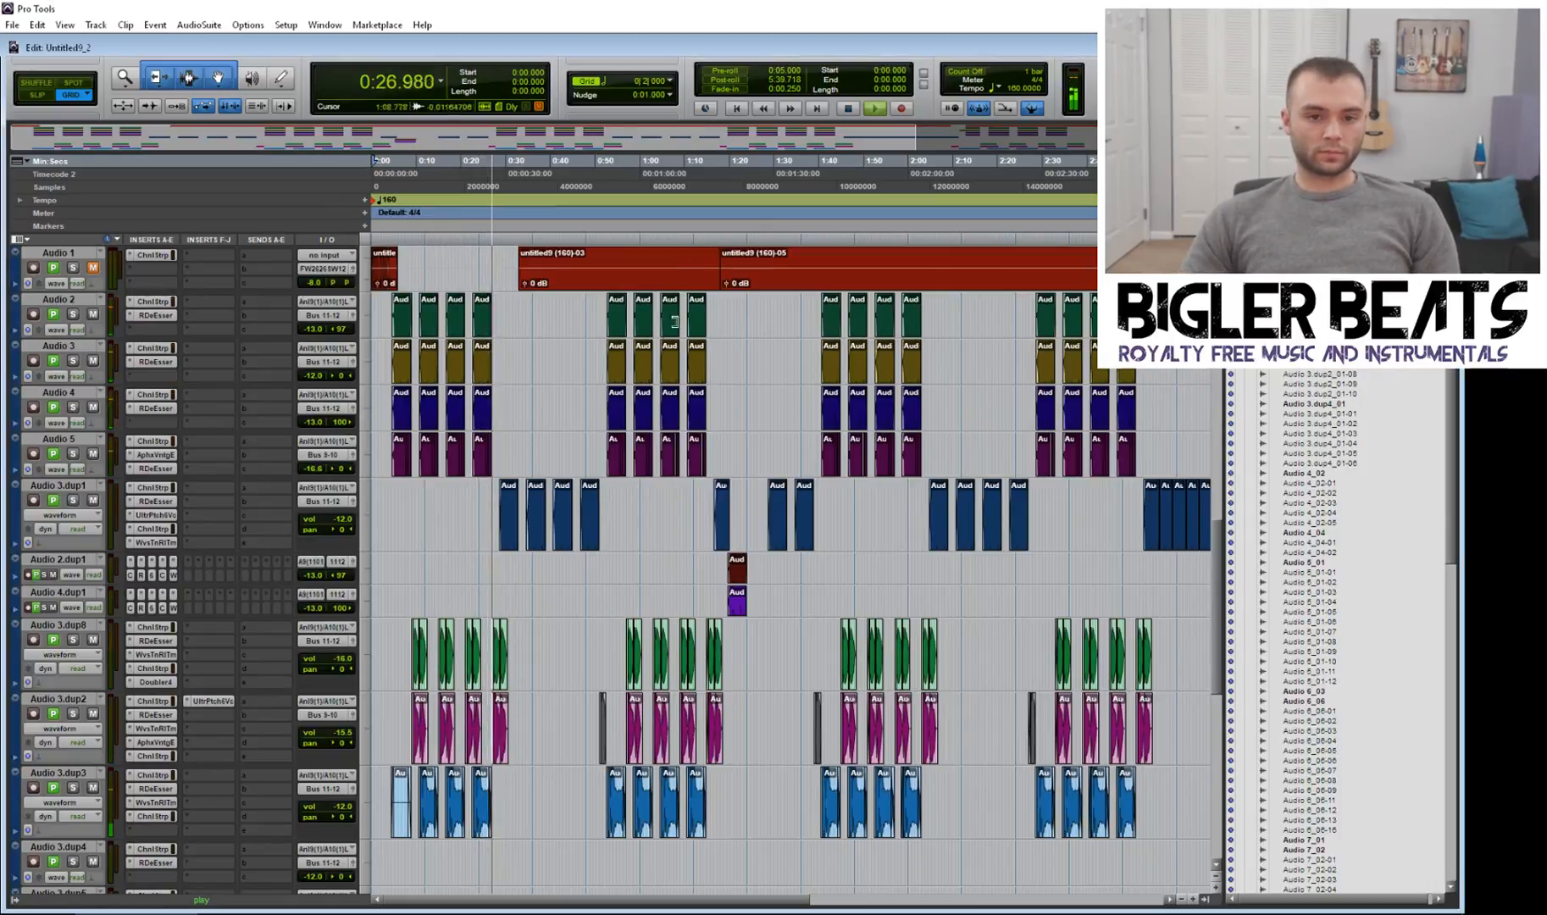
Step: Follow the playback across the vocal and instrumental tracks up to about 1:01, and stop it
scroll(655, 356, up, 4)
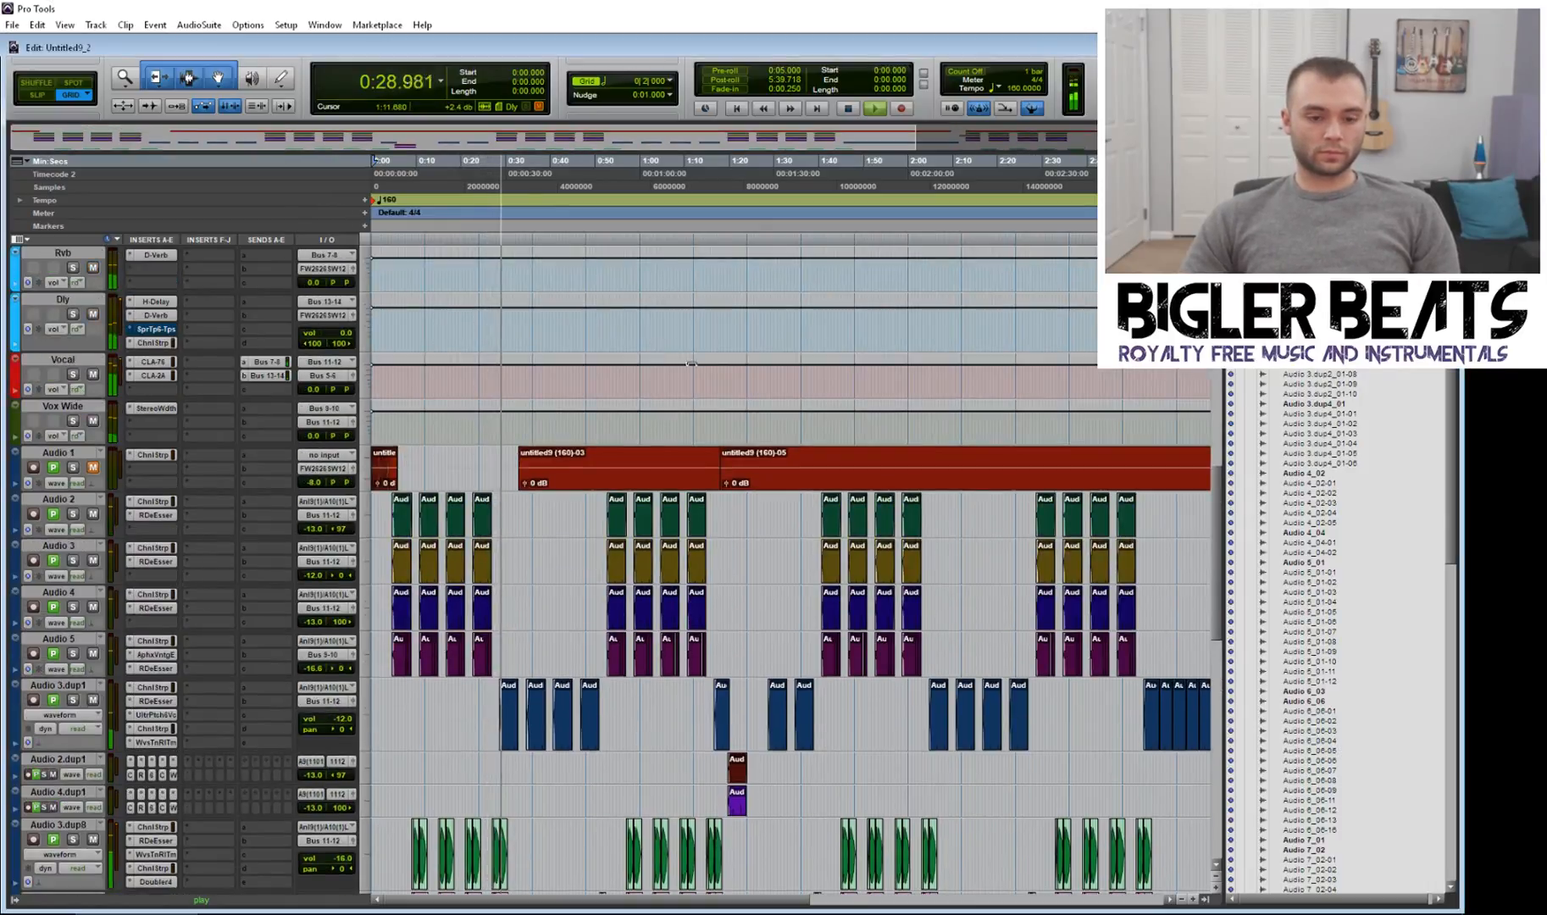
scroll(692, 365, down, 5)
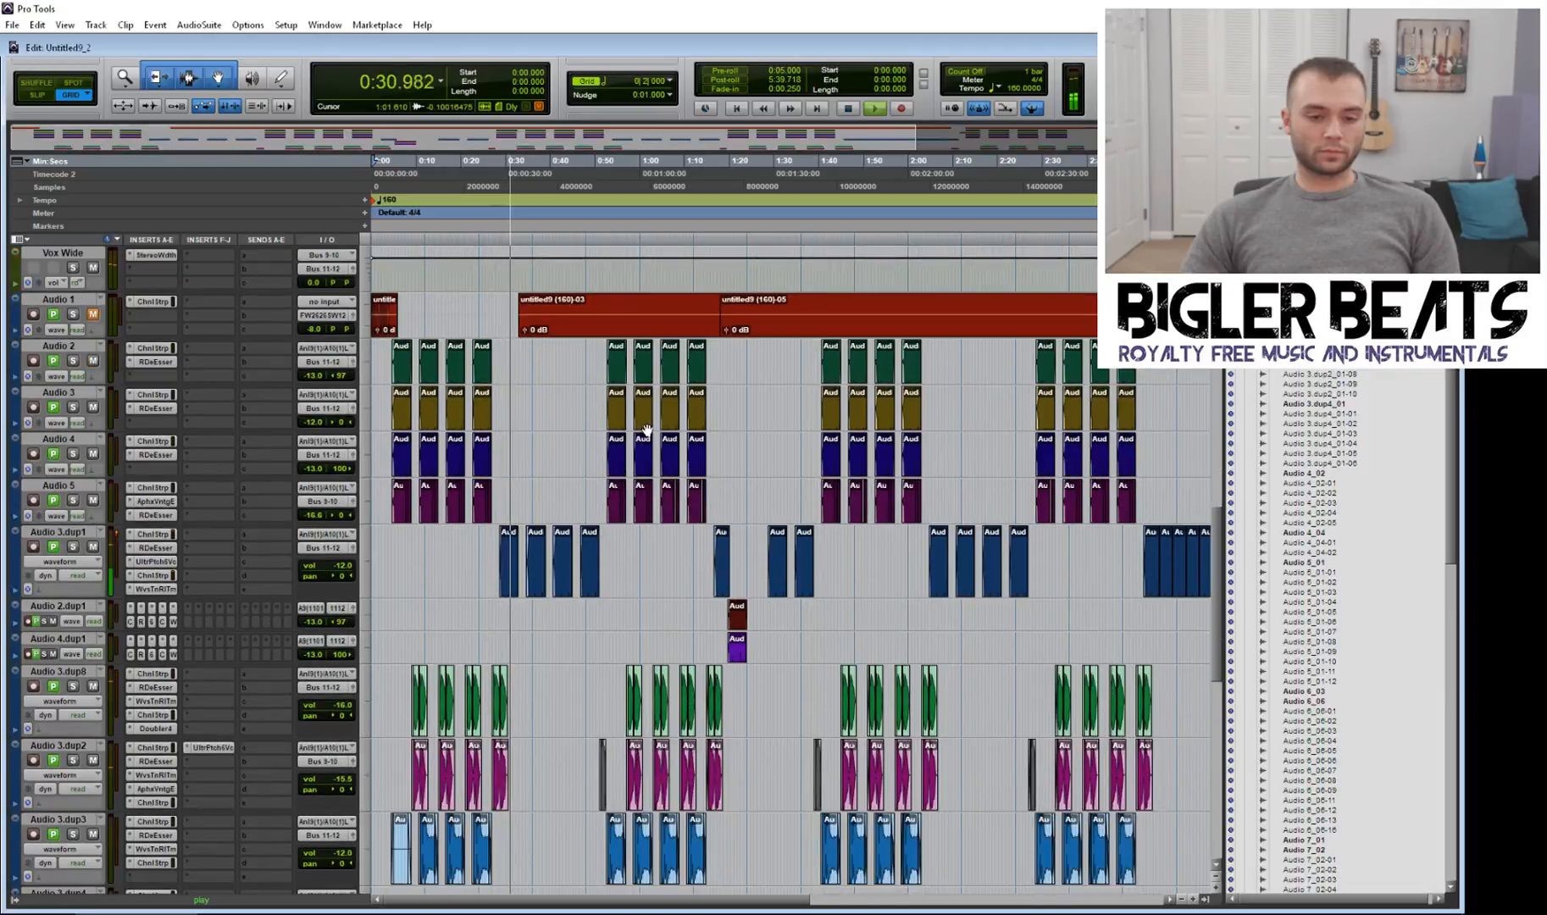
scroll(647, 430, up, 1)
scroll(644, 425, up, 4)
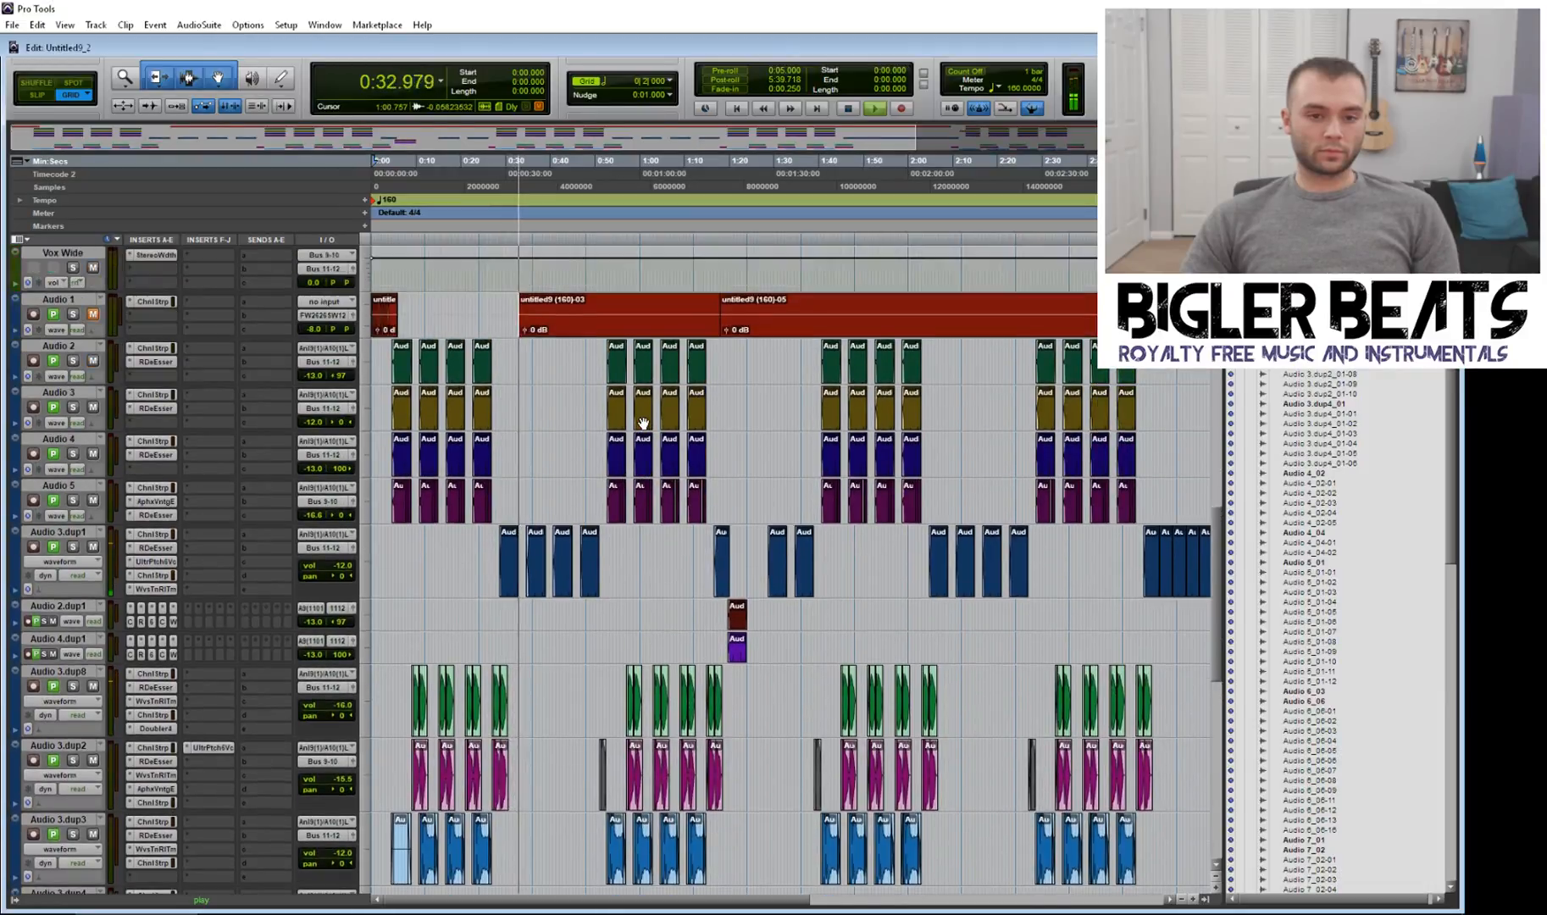
scroll(644, 424, up, 10)
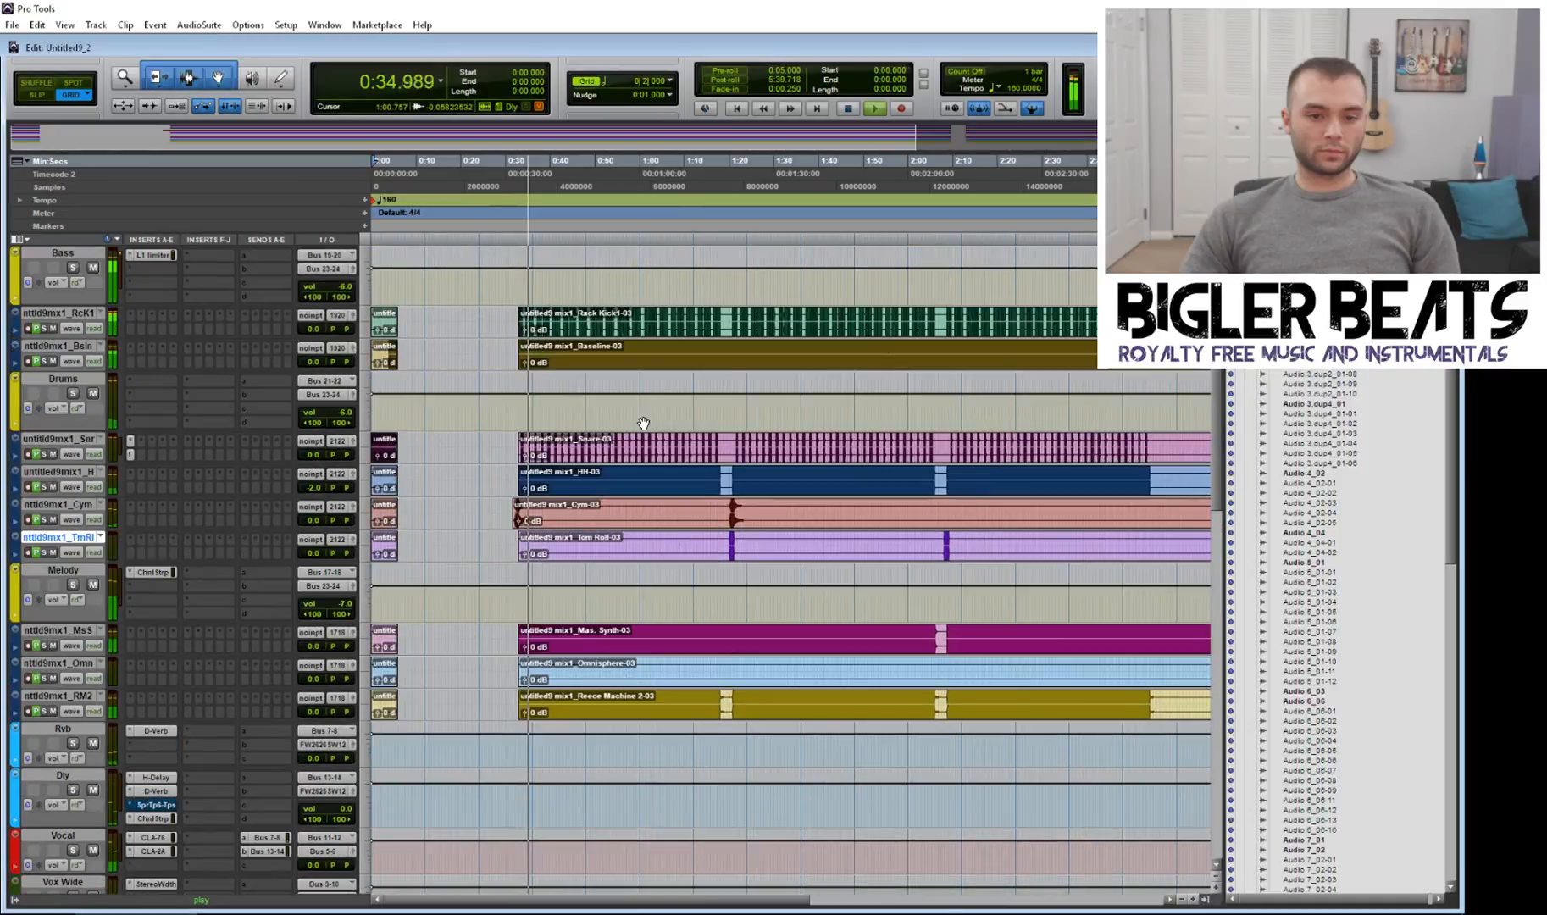
scroll(644, 422, down, 1)
scroll(644, 423, up, 1)
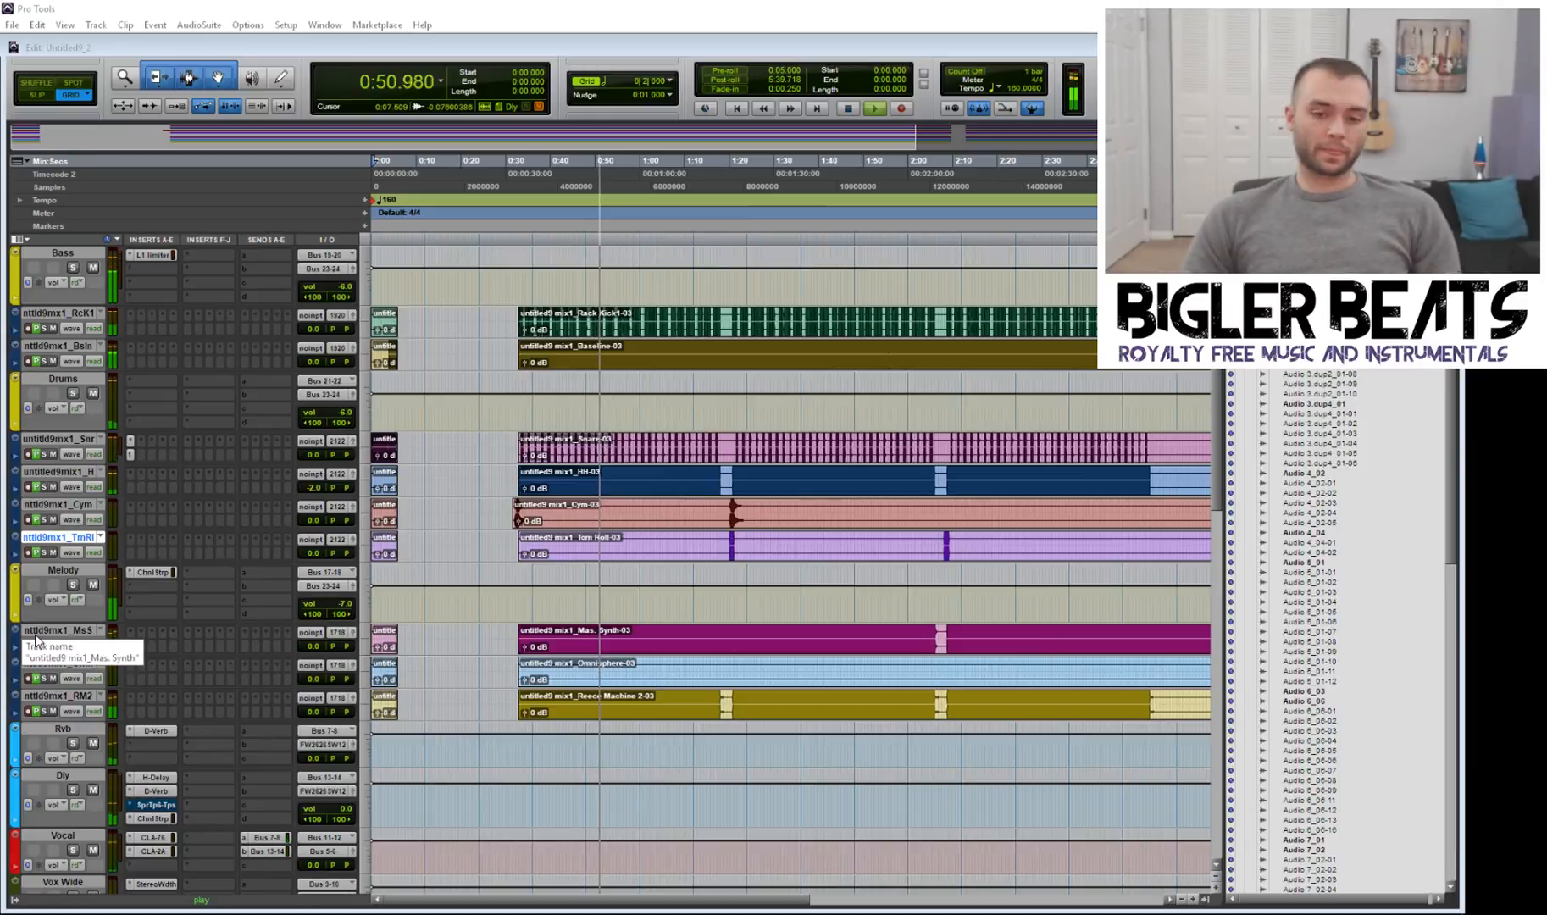
scroll(669, 292, down, 10)
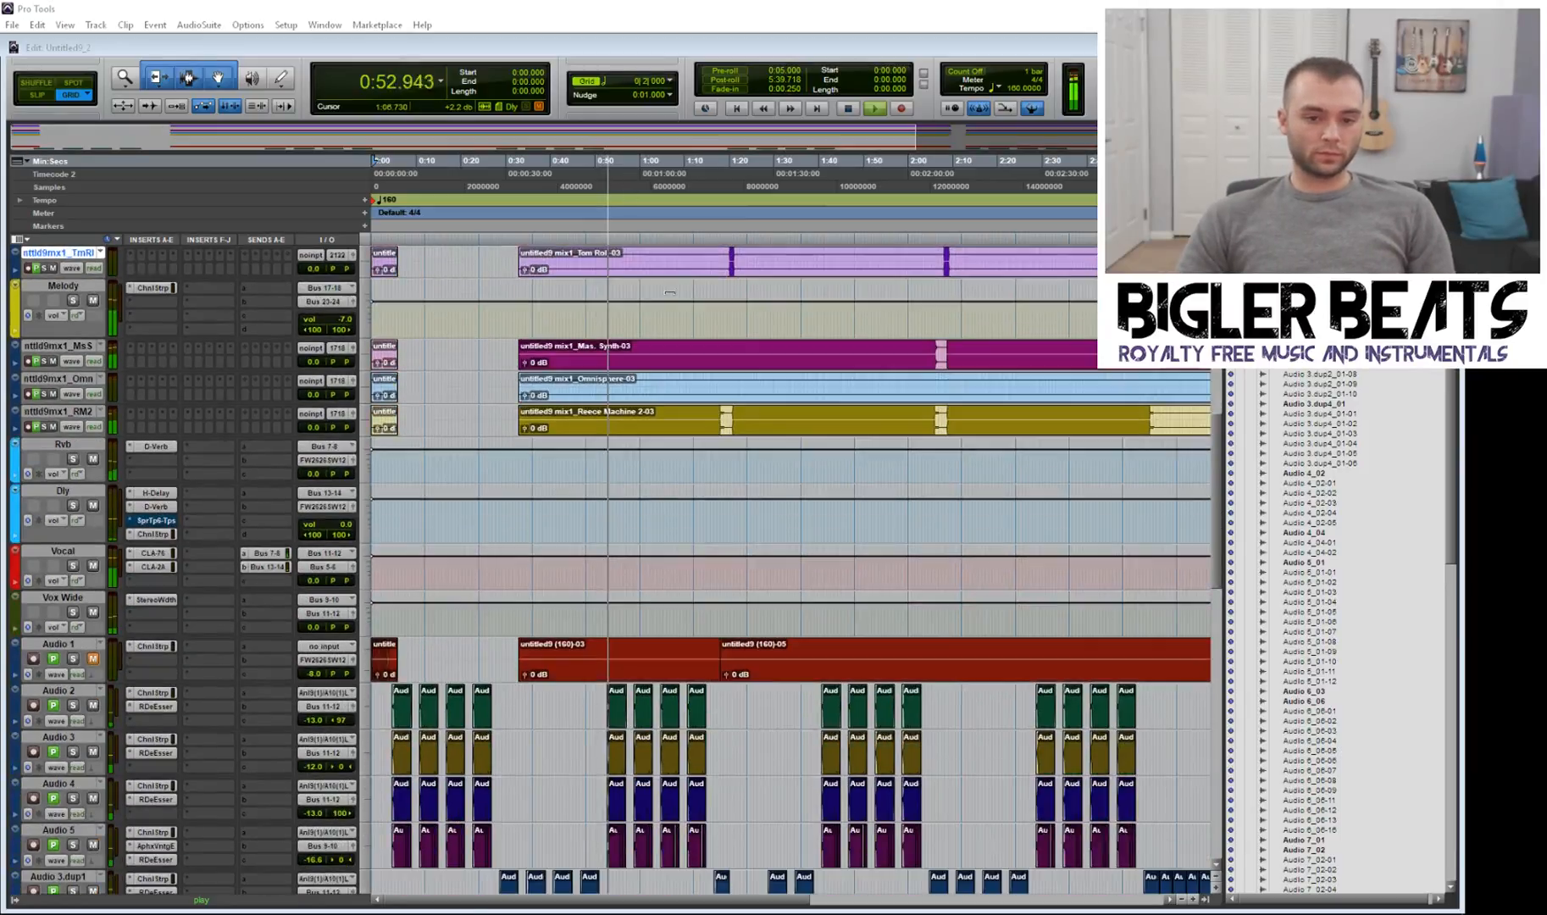
scroll(669, 293, down, 2)
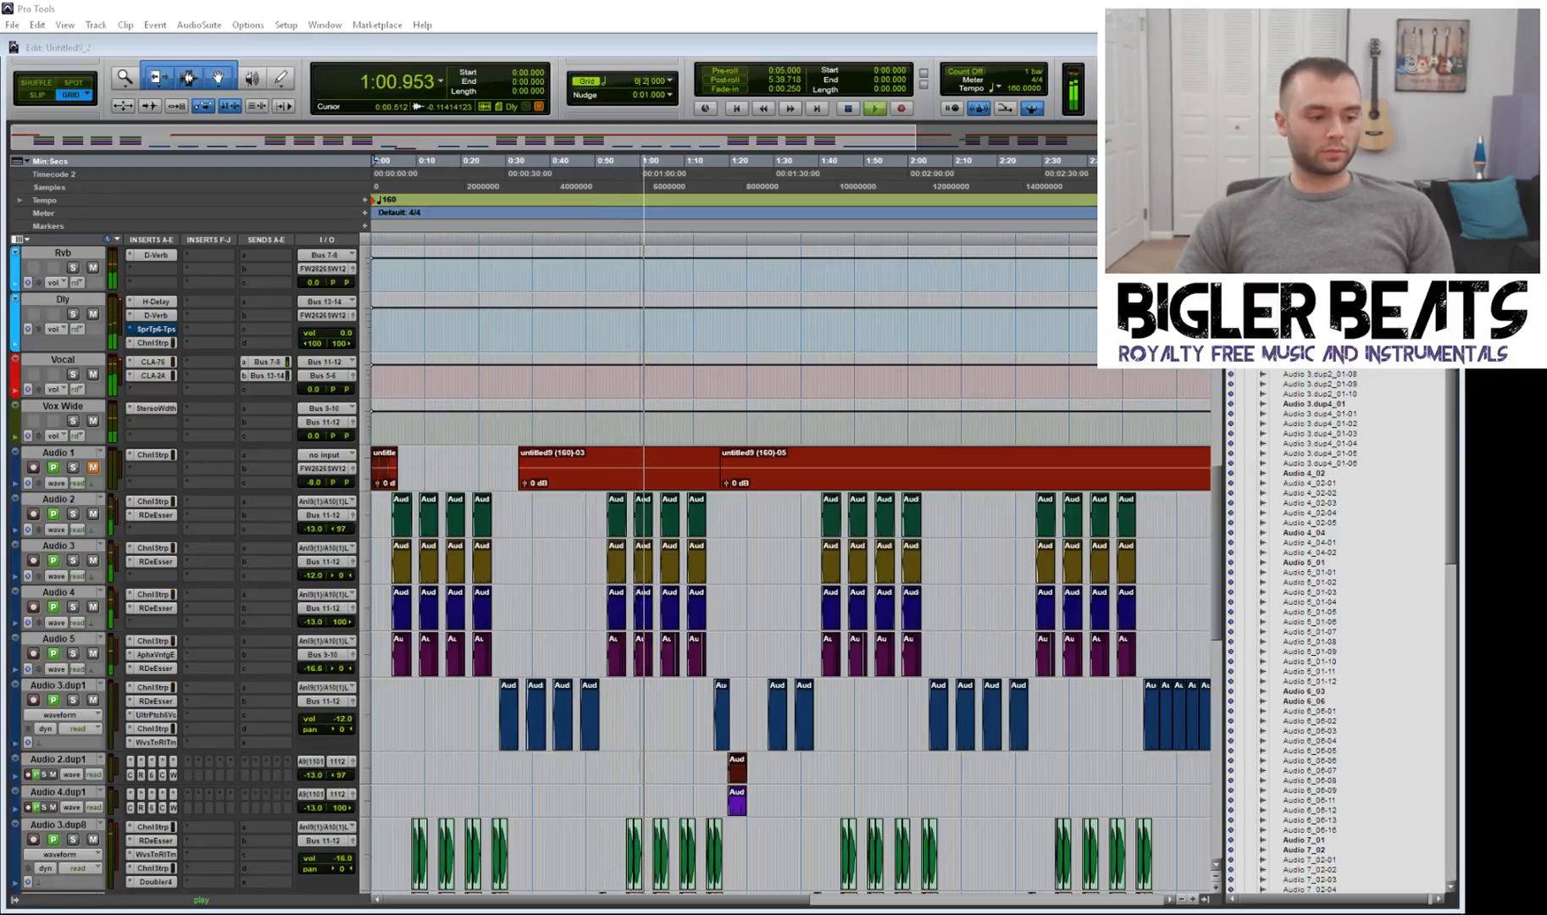
key(space)
Step: Review the tracks from Master 1 down to the Audio 3 duplicates and back up to the Bass track
scroll(620, 404, up, 15)
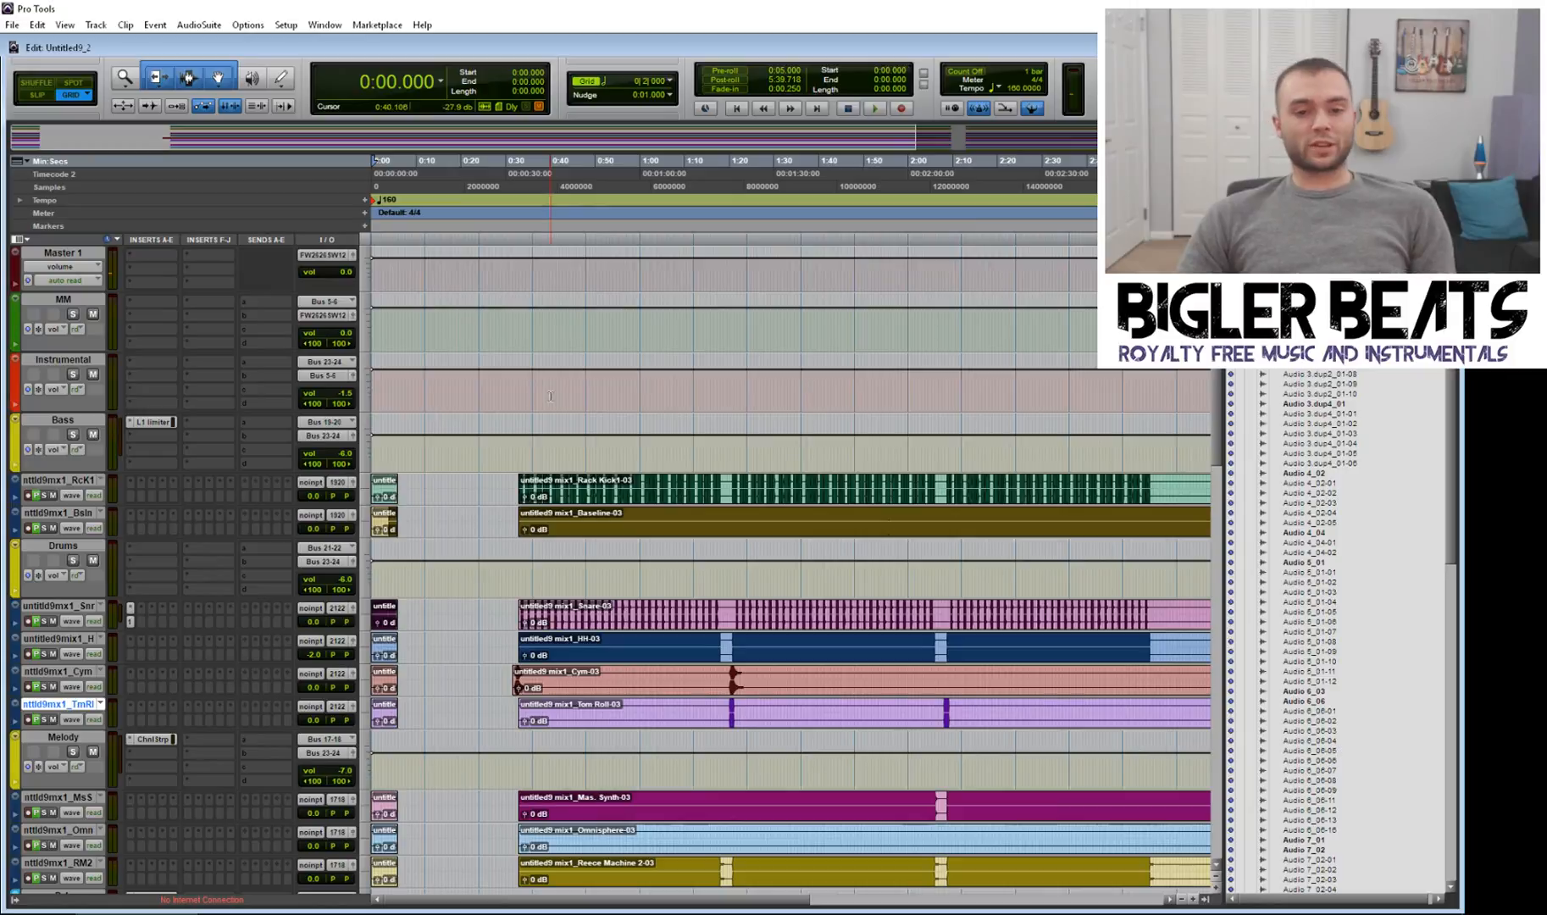
scroll(565, 340, down, 12)
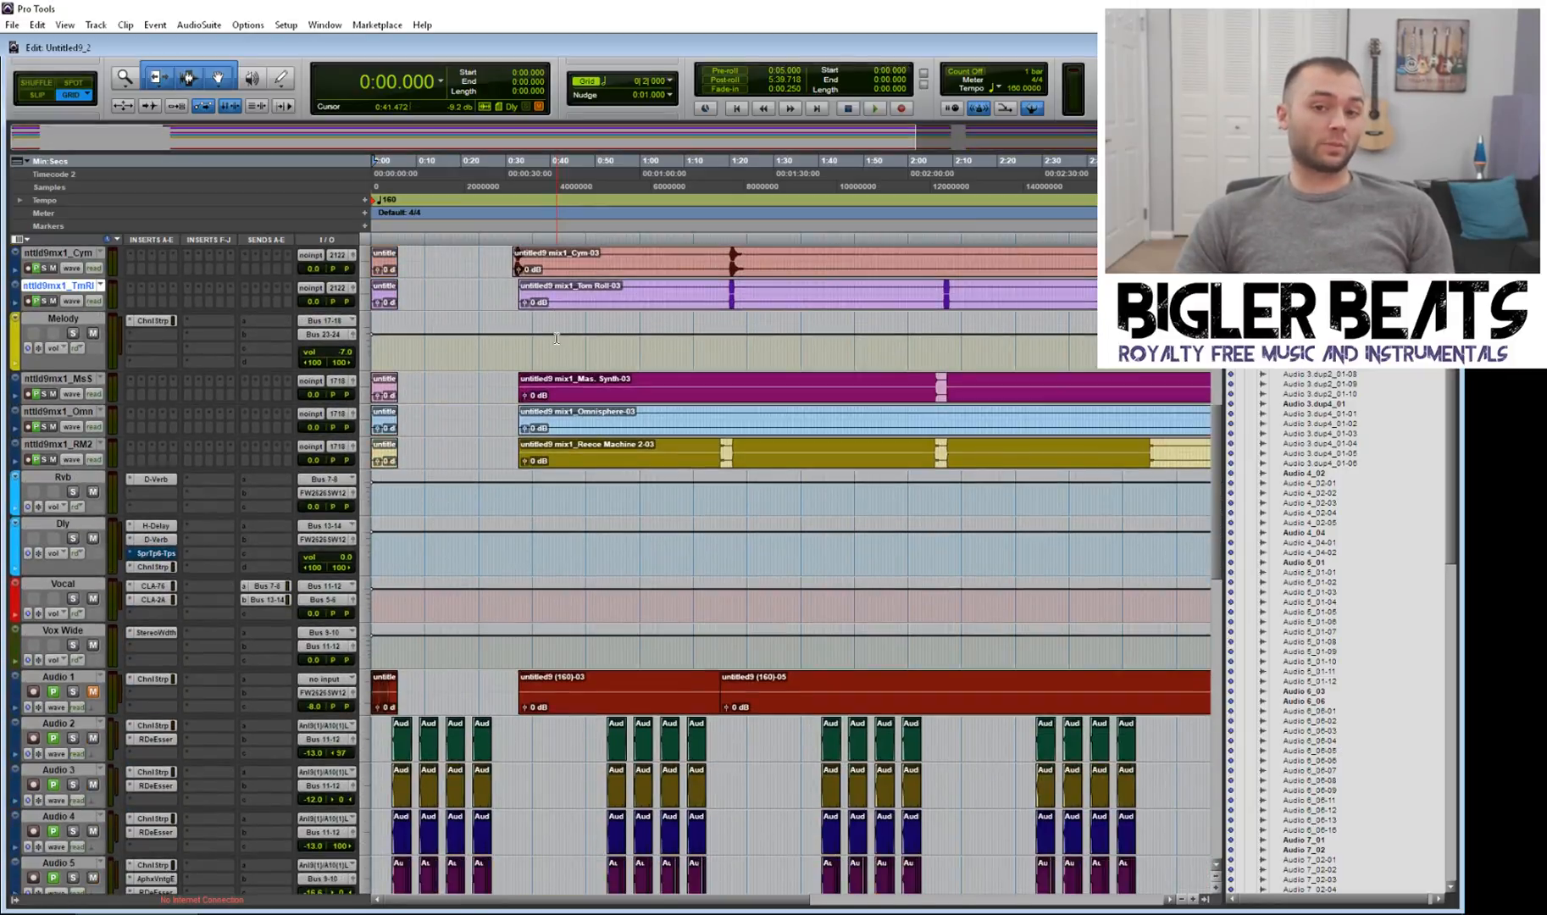
scroll(557, 345, down, 2)
scroll(552, 345, down, 5)
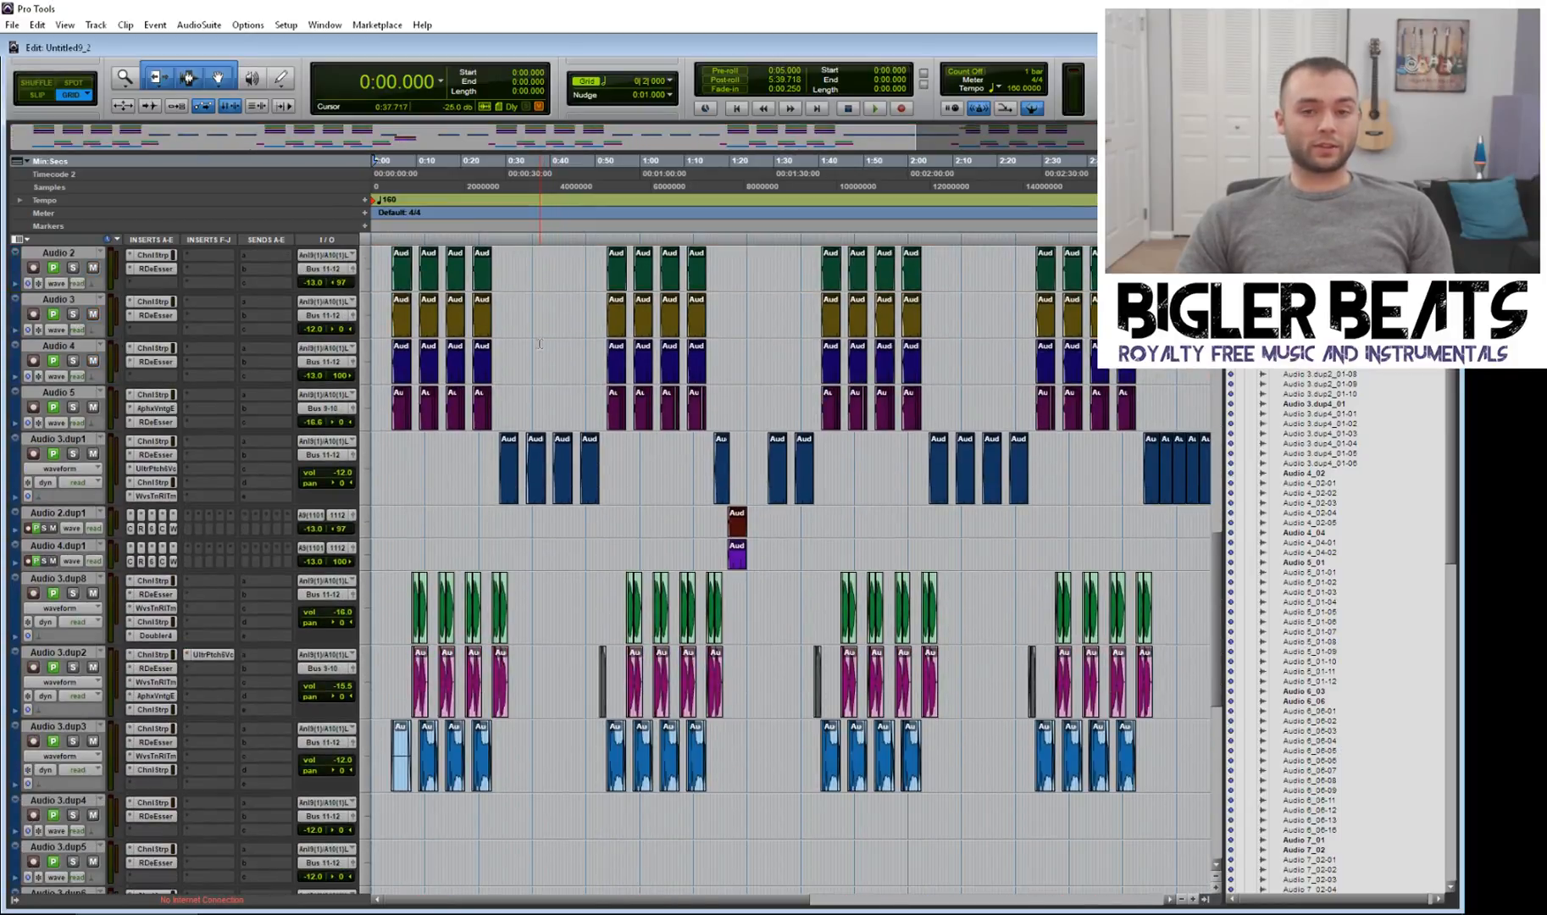
scroll(540, 344, up, 9)
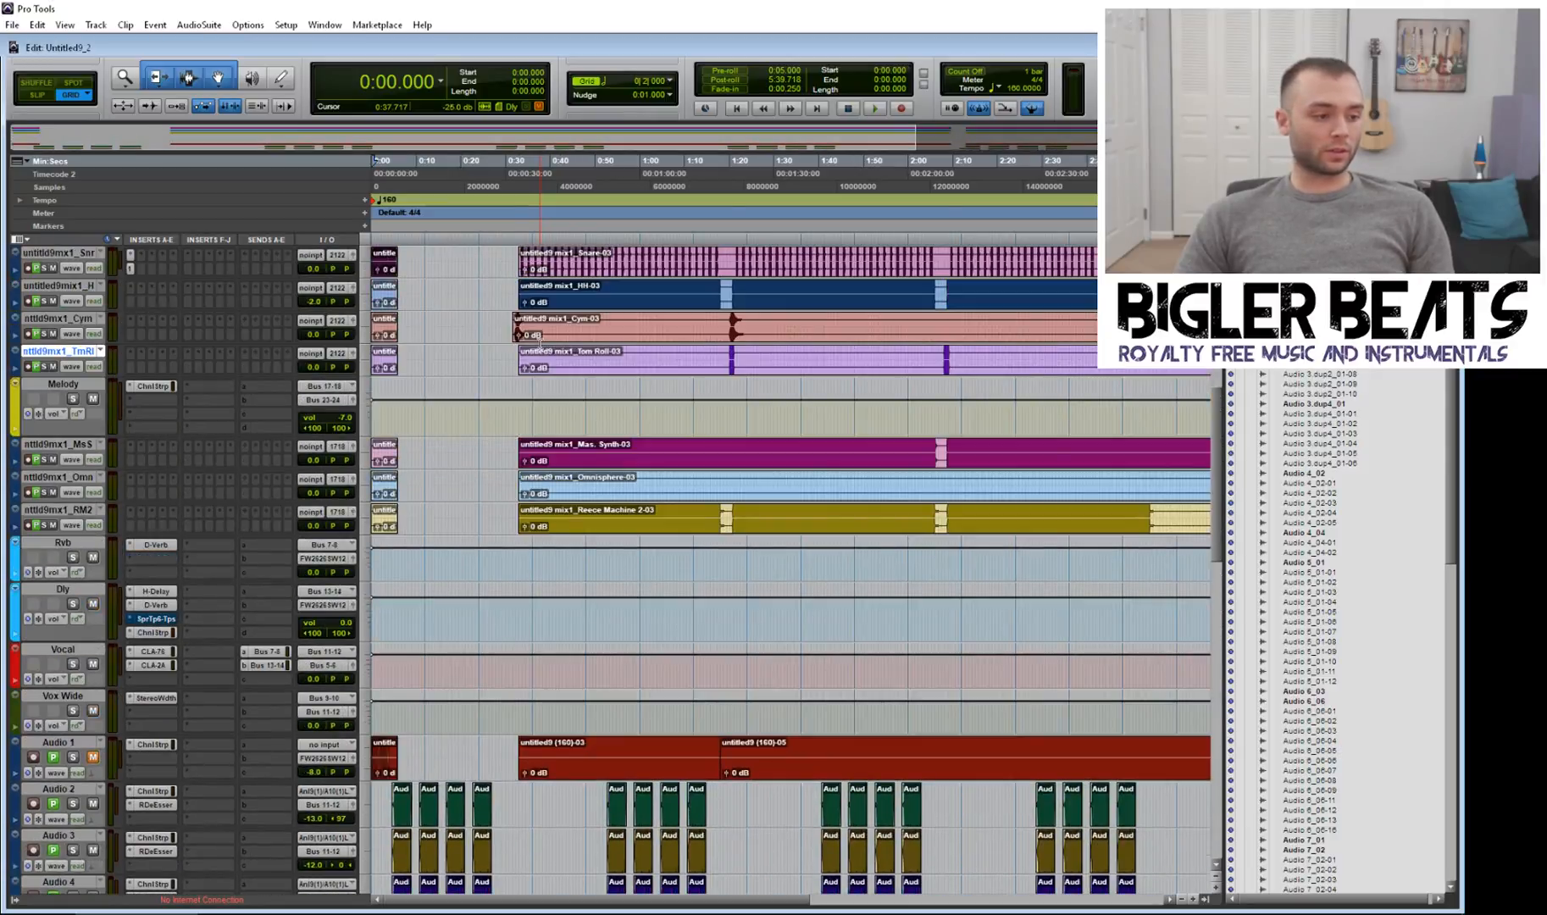
scroll(539, 344, up, 5)
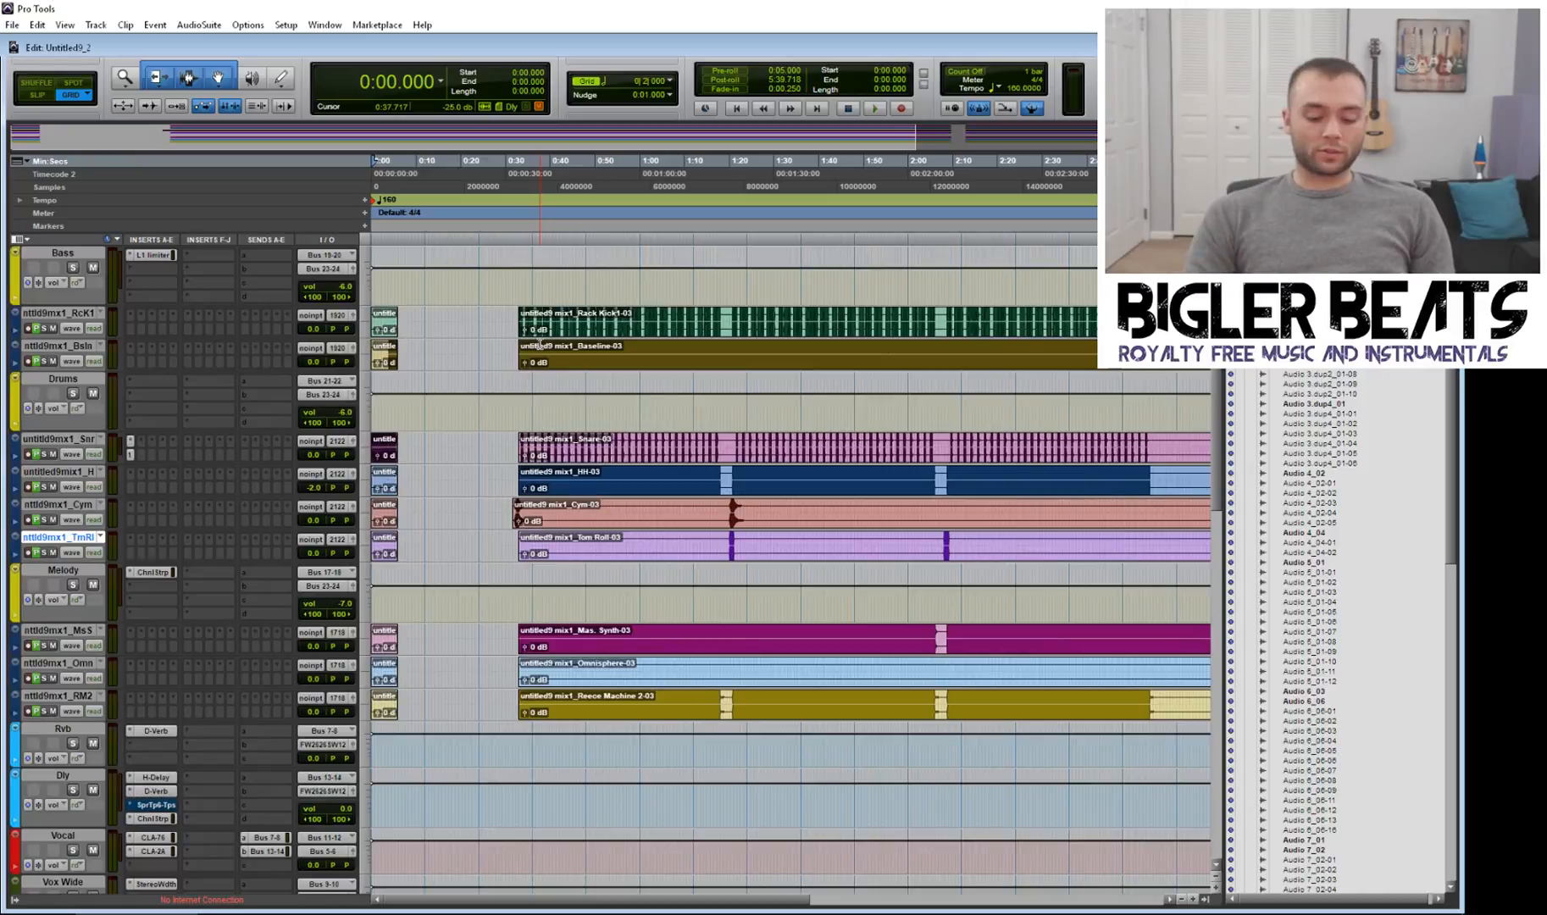
Step: Show the Mix window and select the Instrumental track and the individual melody tracks one after another
key(ctrl+equal)
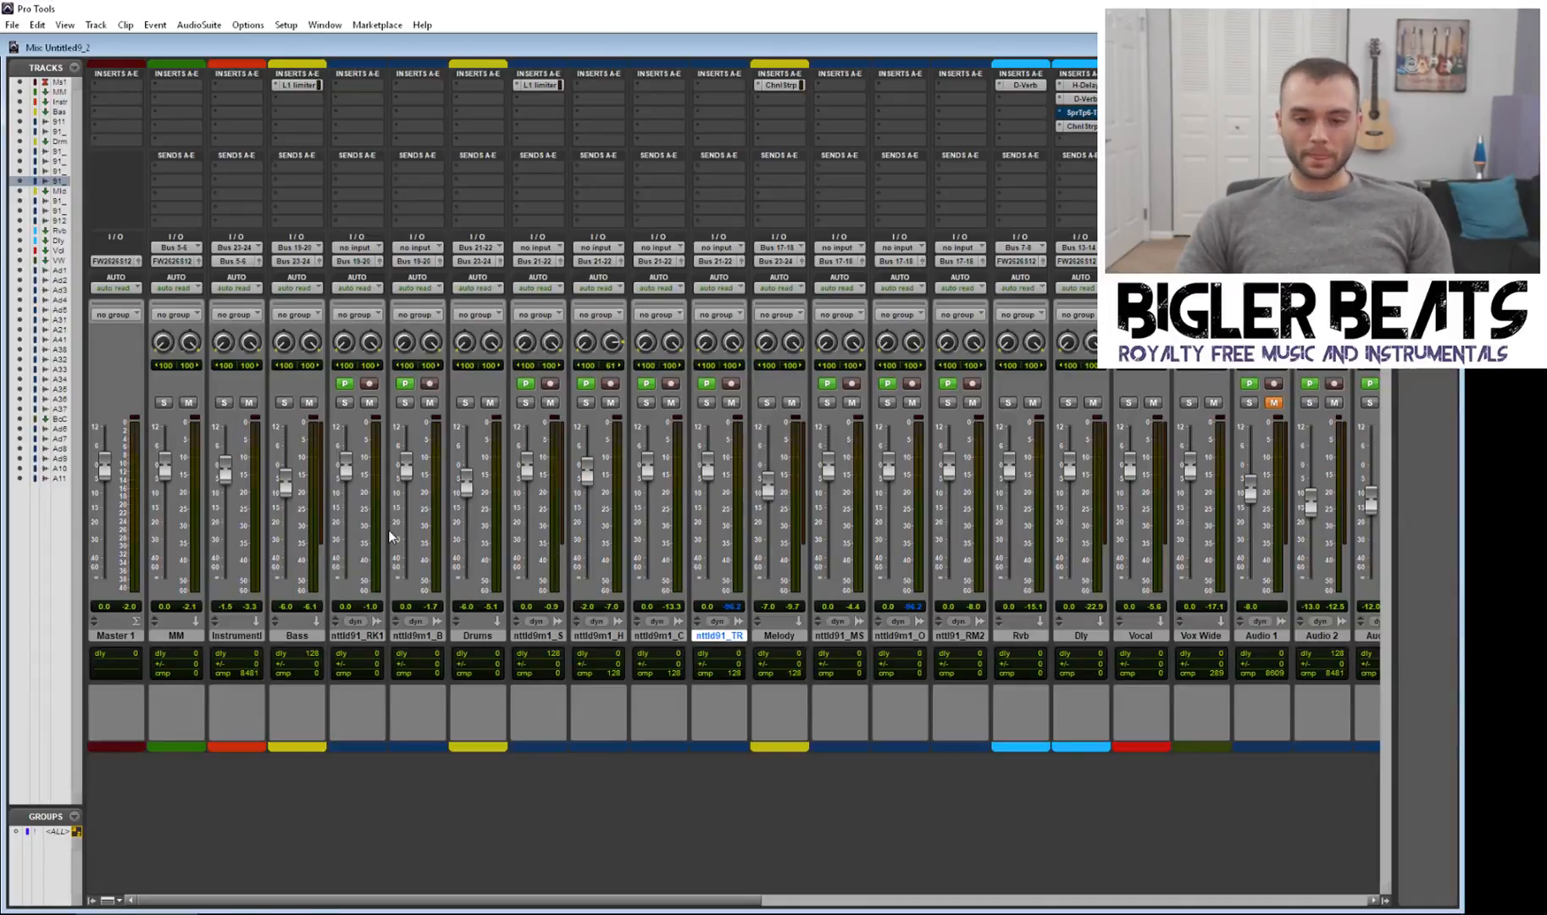
click(247, 637)
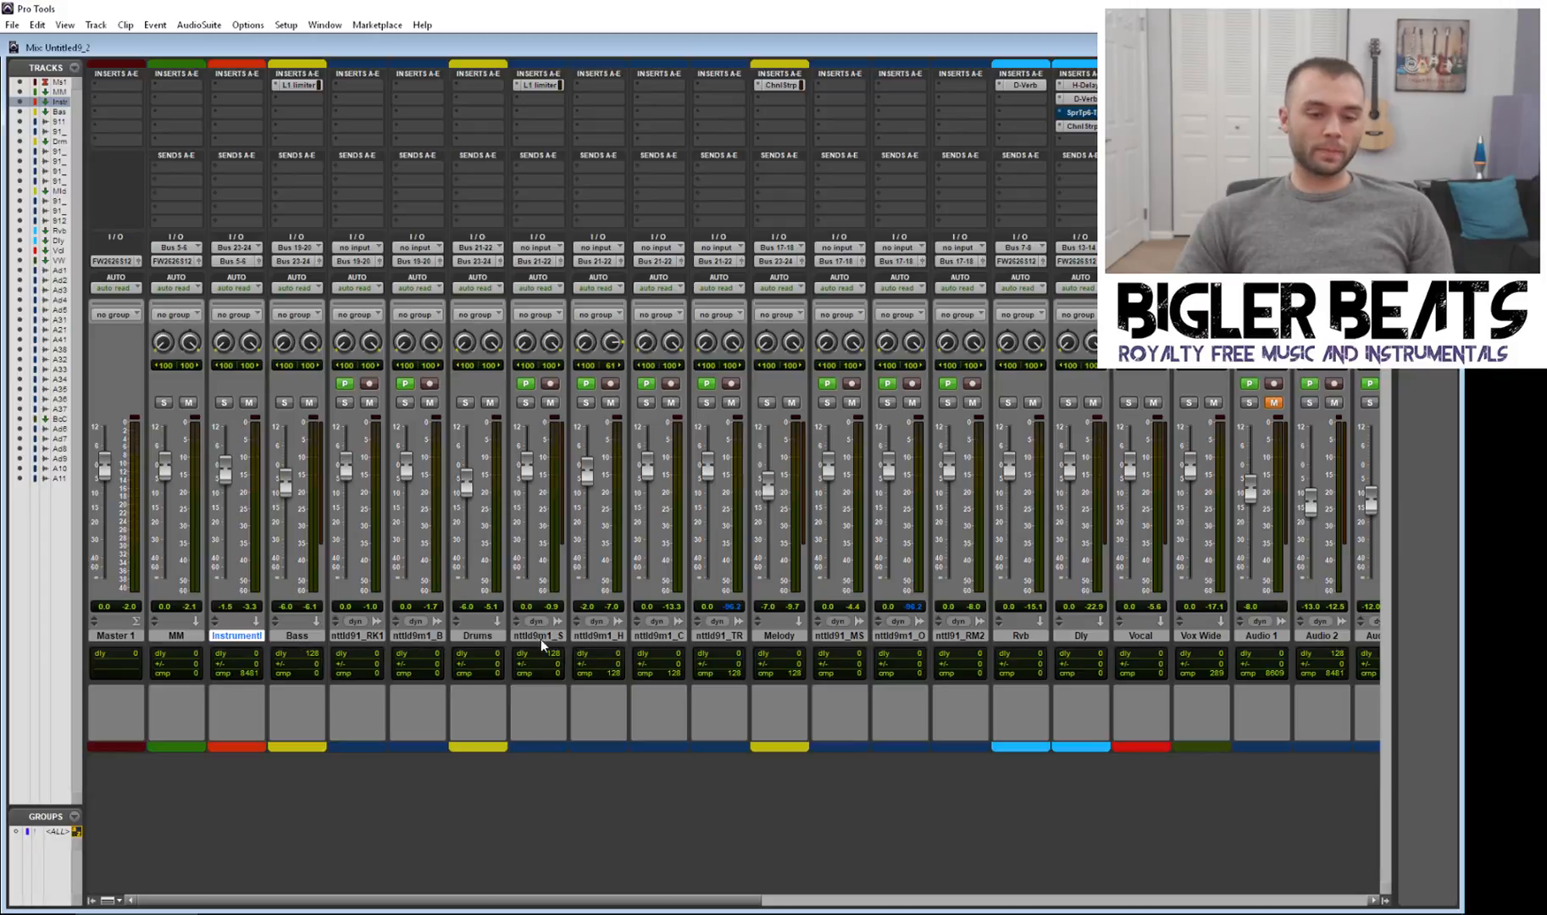
click(955, 636)
click(890, 635)
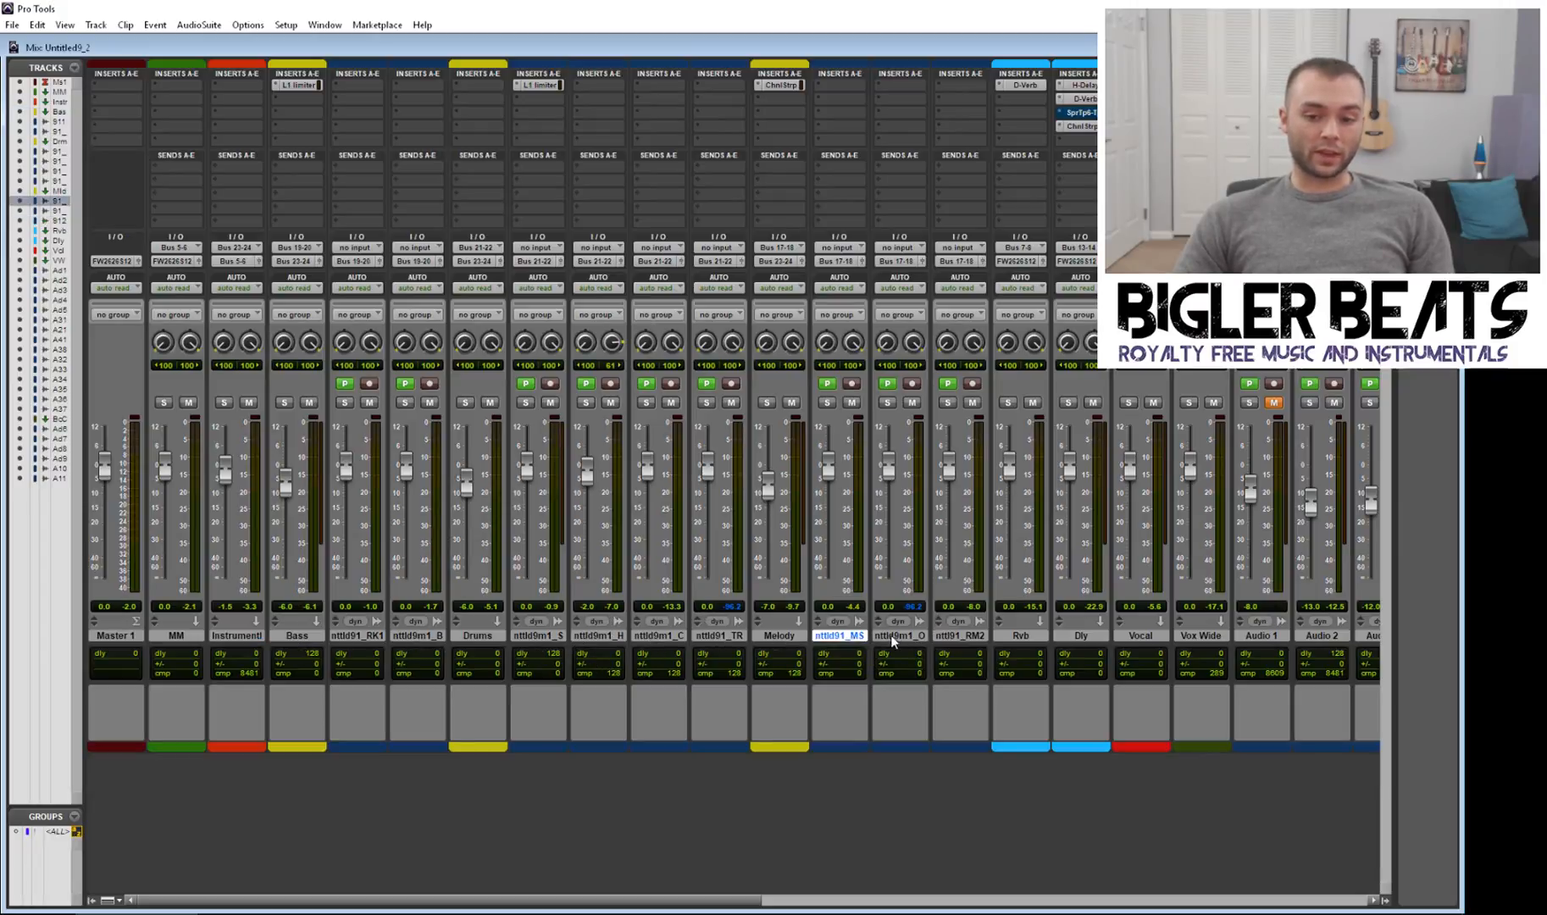
Step: Select the individual drum tracks in turn, from the tom roll through cymbal and hi-hat to the snare
click(732, 635)
click(669, 636)
click(602, 636)
click(540, 637)
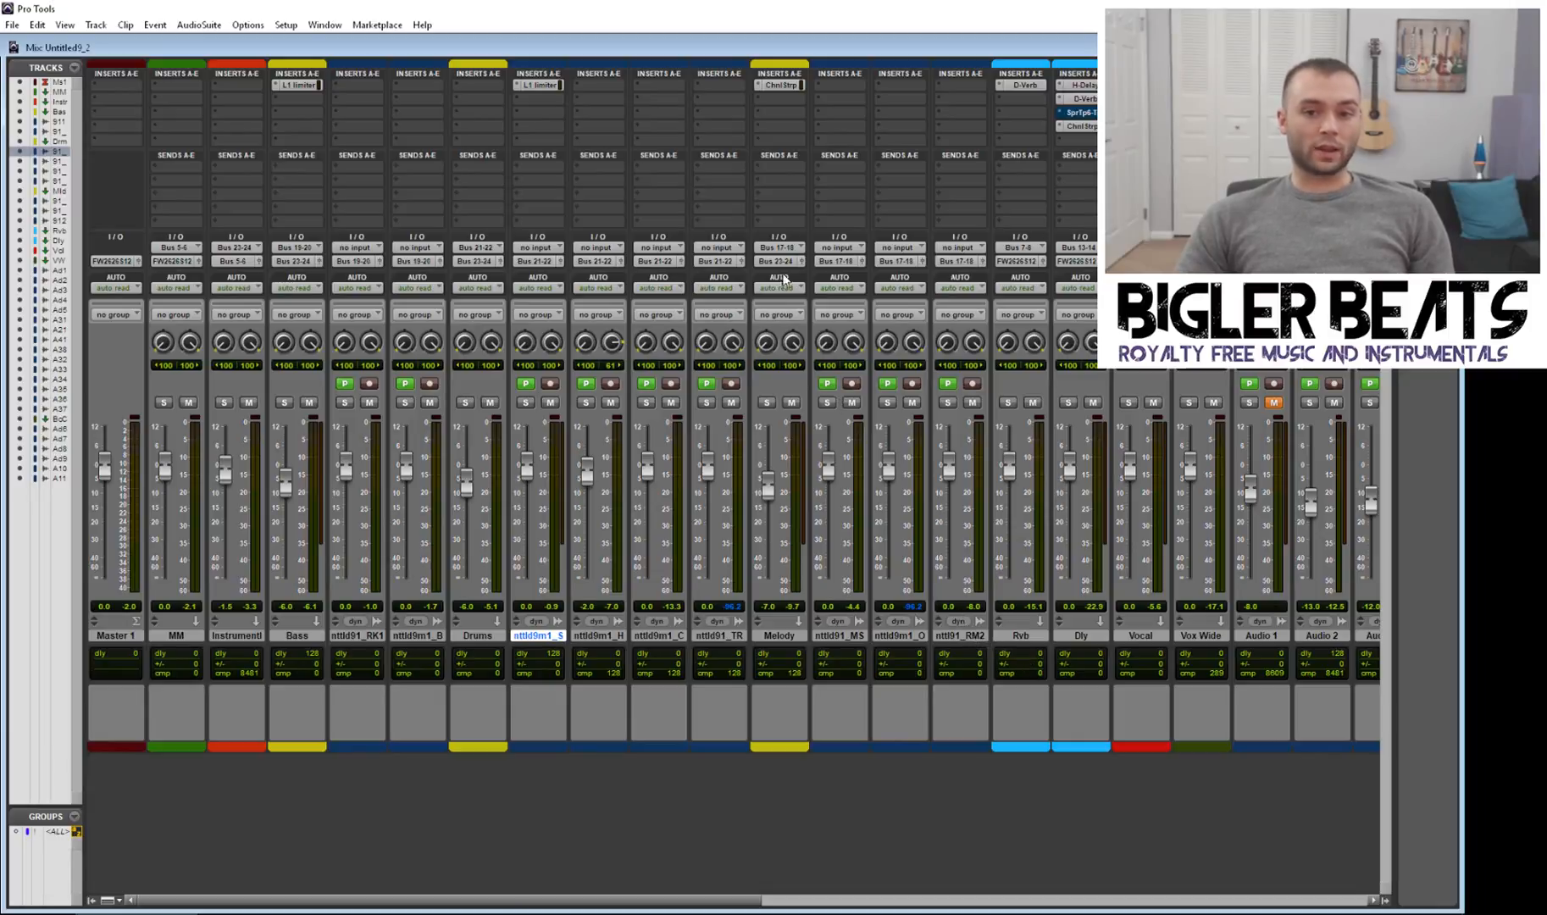
Step: Select the Melody, Drums and Bass submix tracks in turn, and the snare track
click(795, 636)
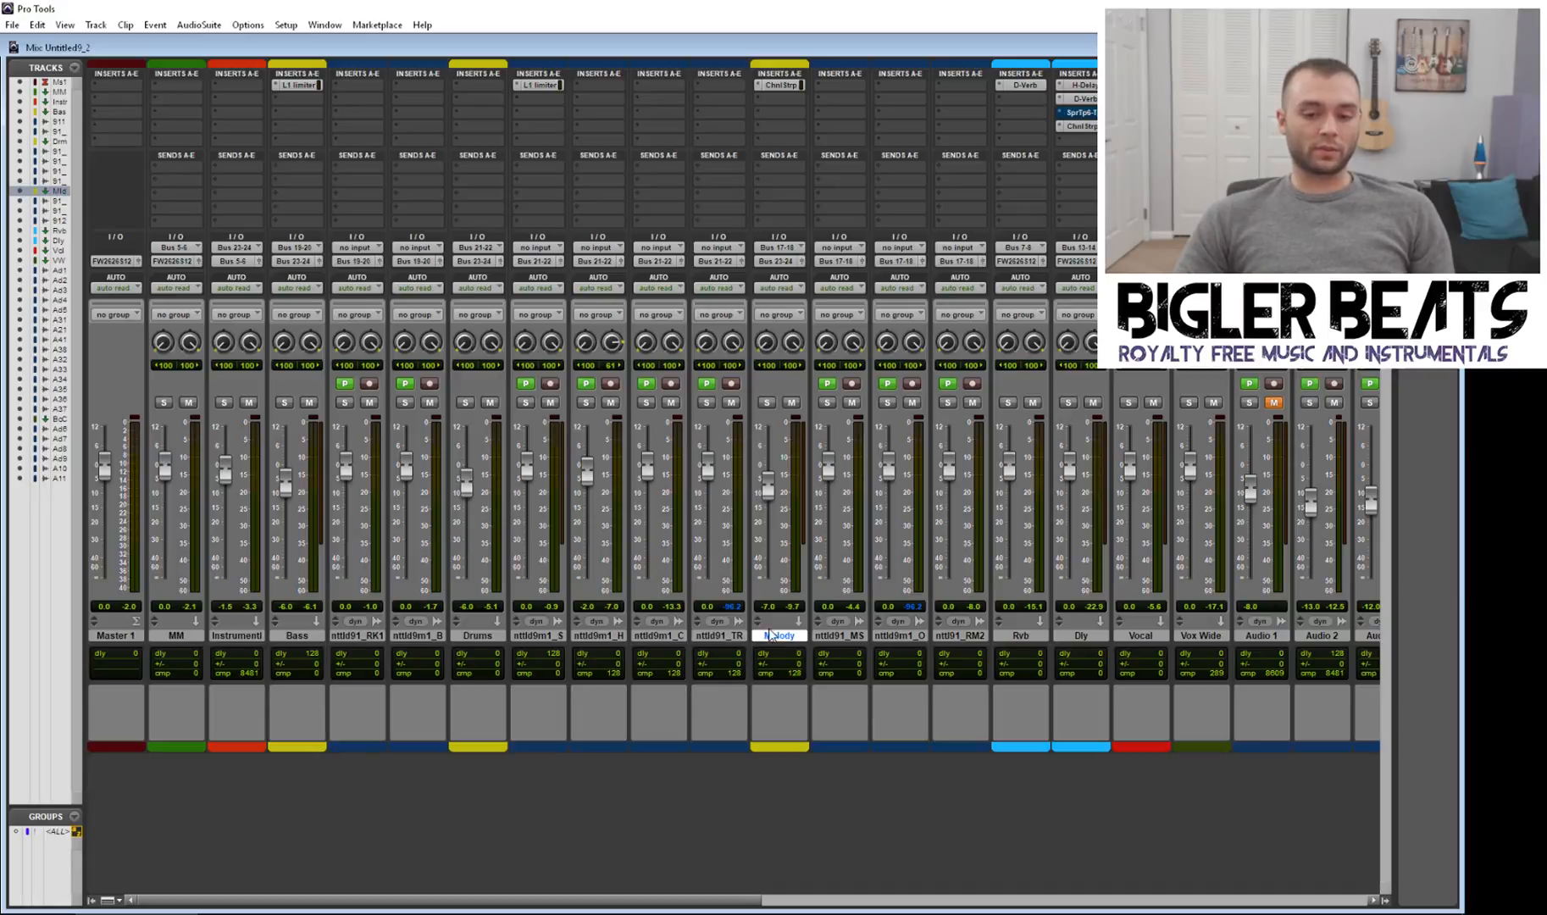
click(462, 638)
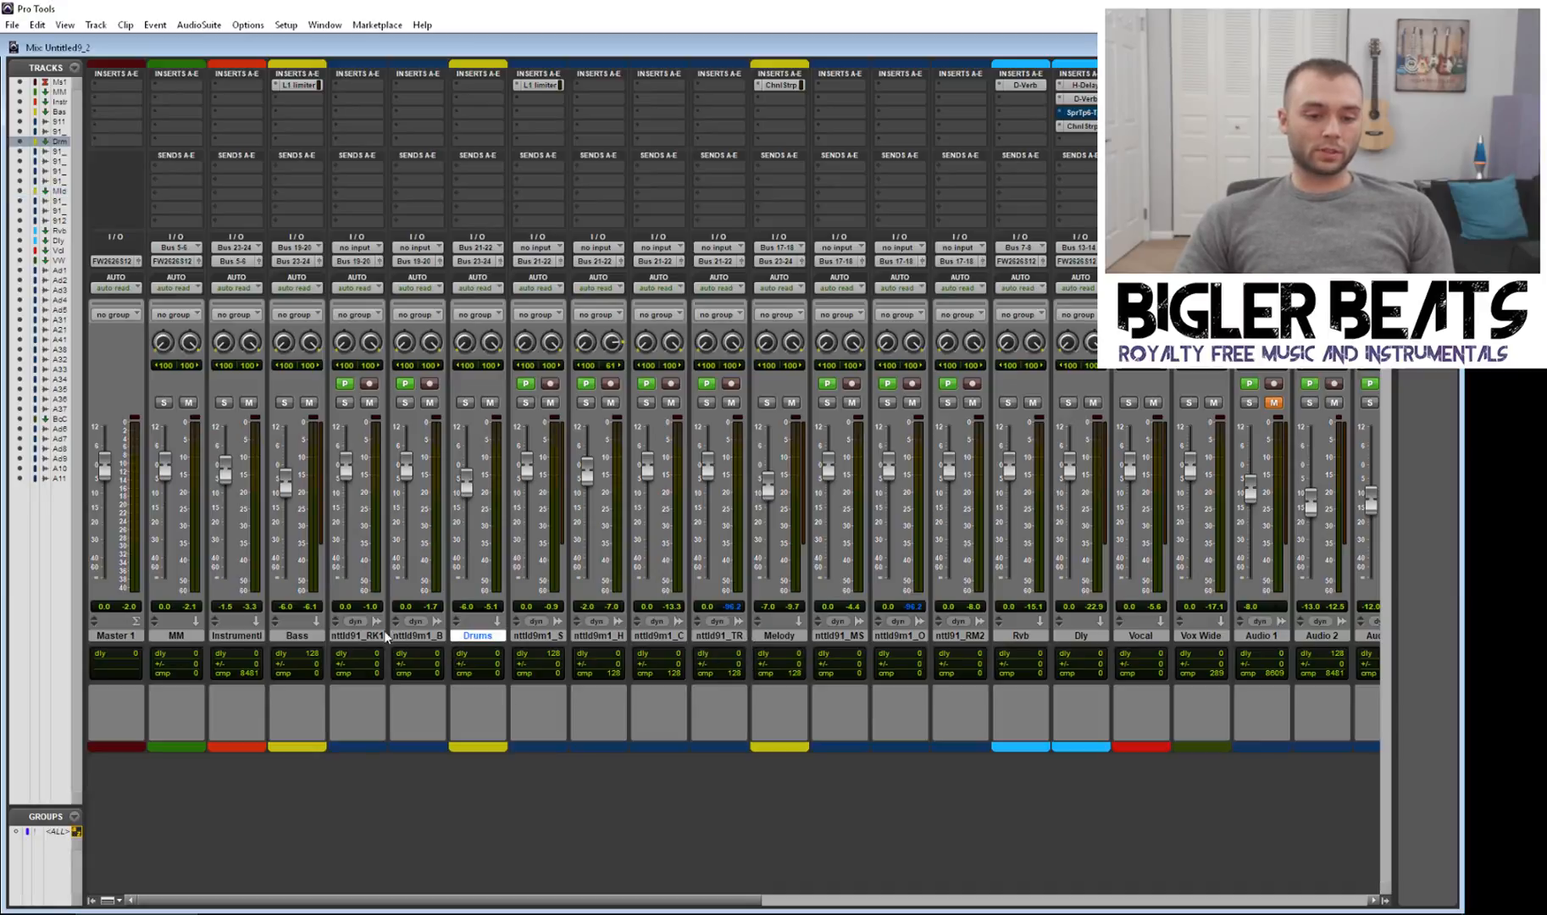
click(322, 637)
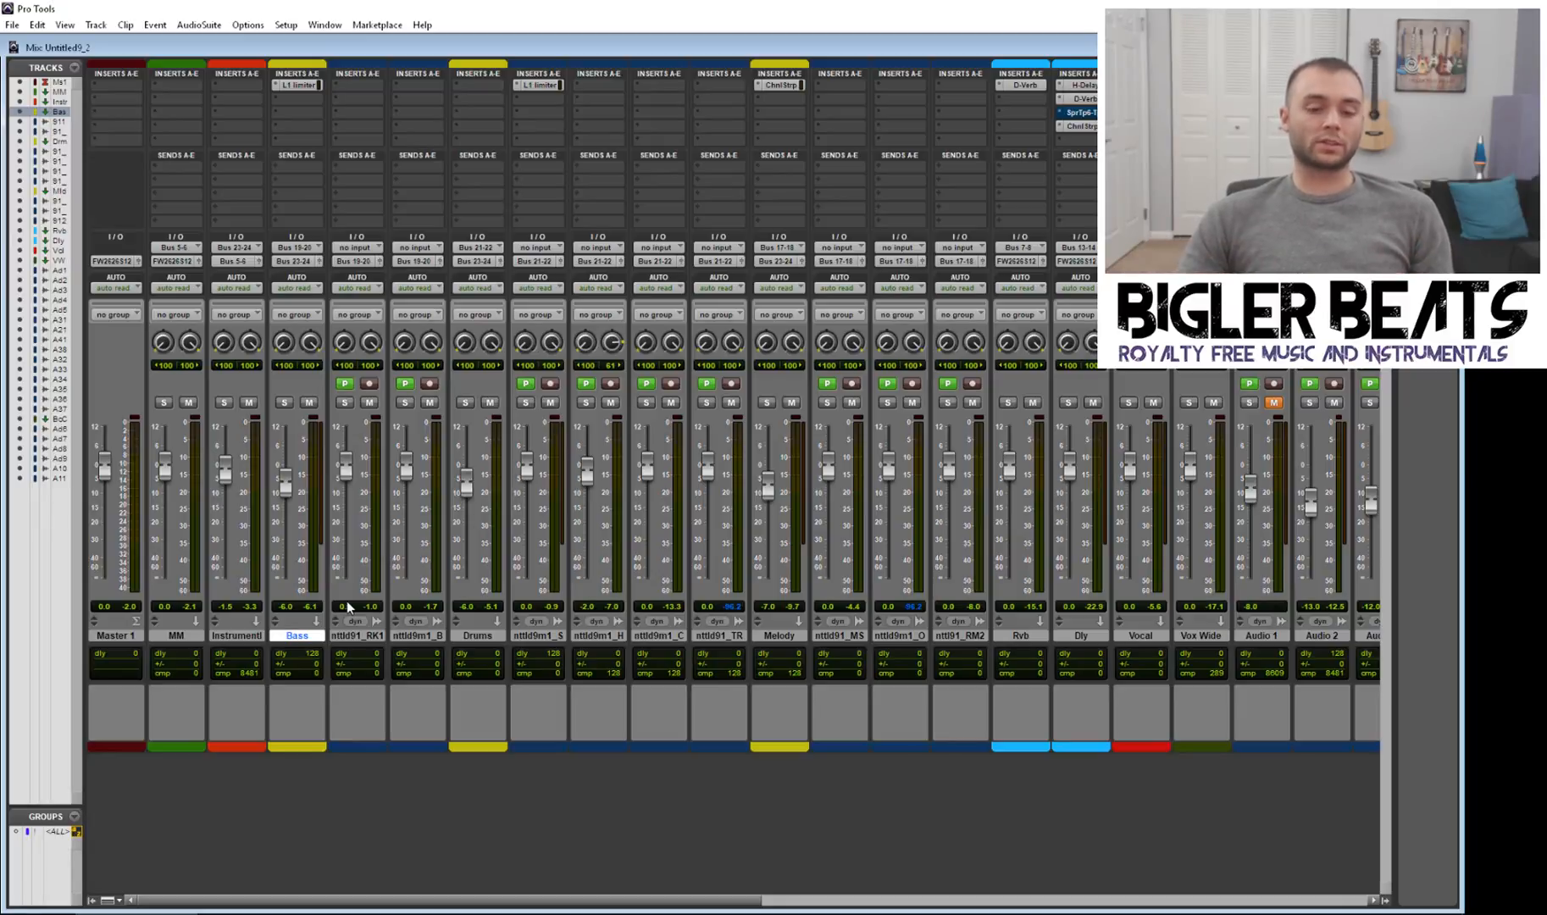
click(540, 635)
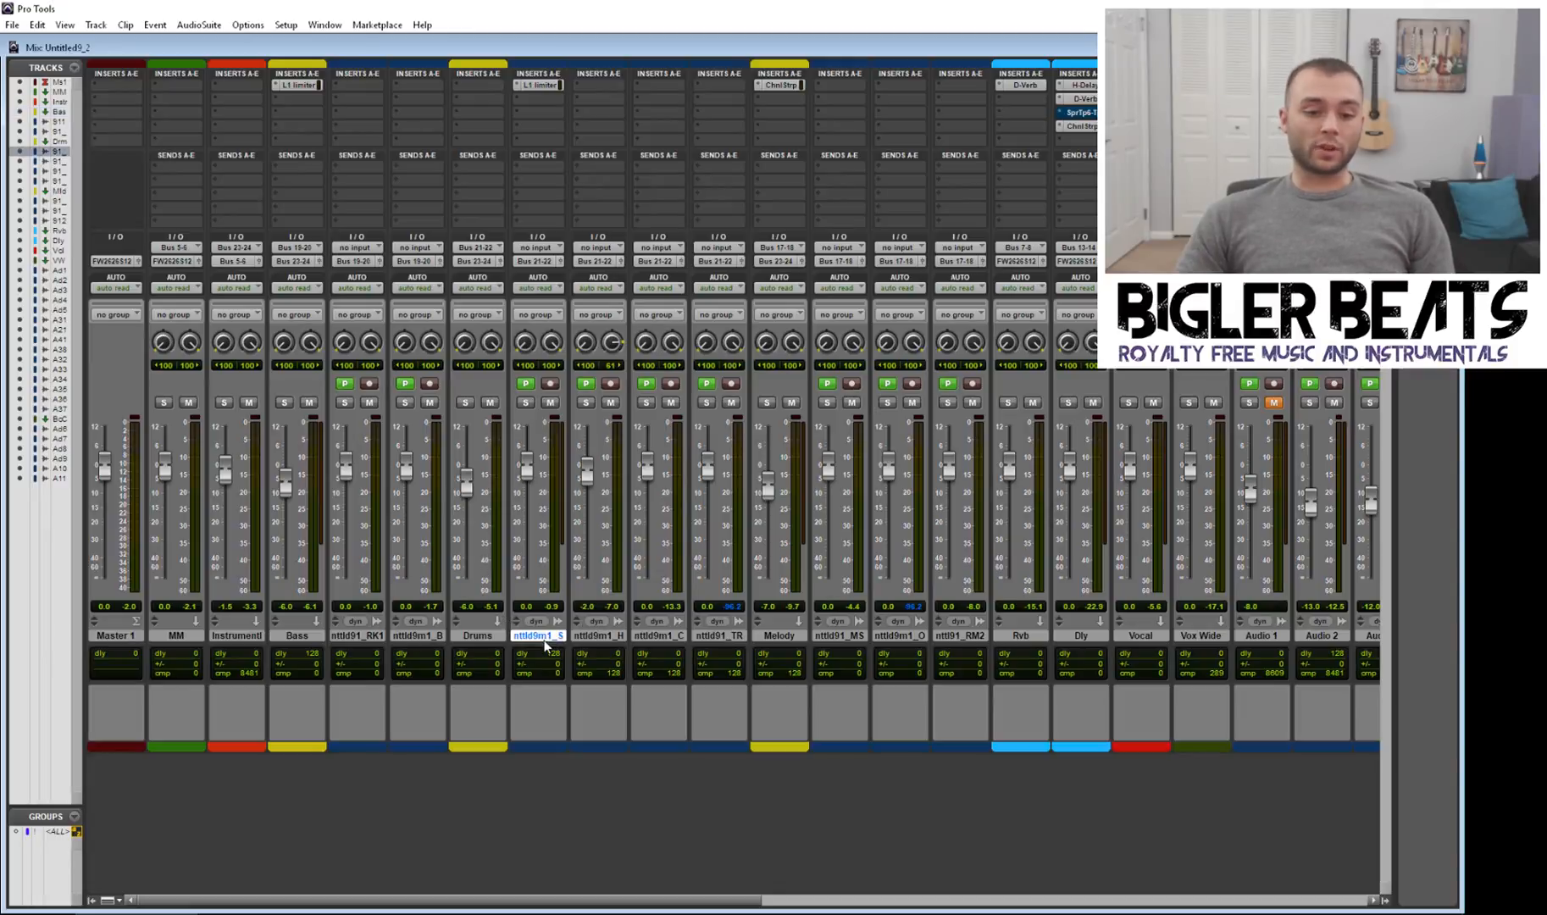
Step: Select the hi-hat and cymbal tracks in turn, check the tom roll track's full name, and select the Melody submix
click(598, 635)
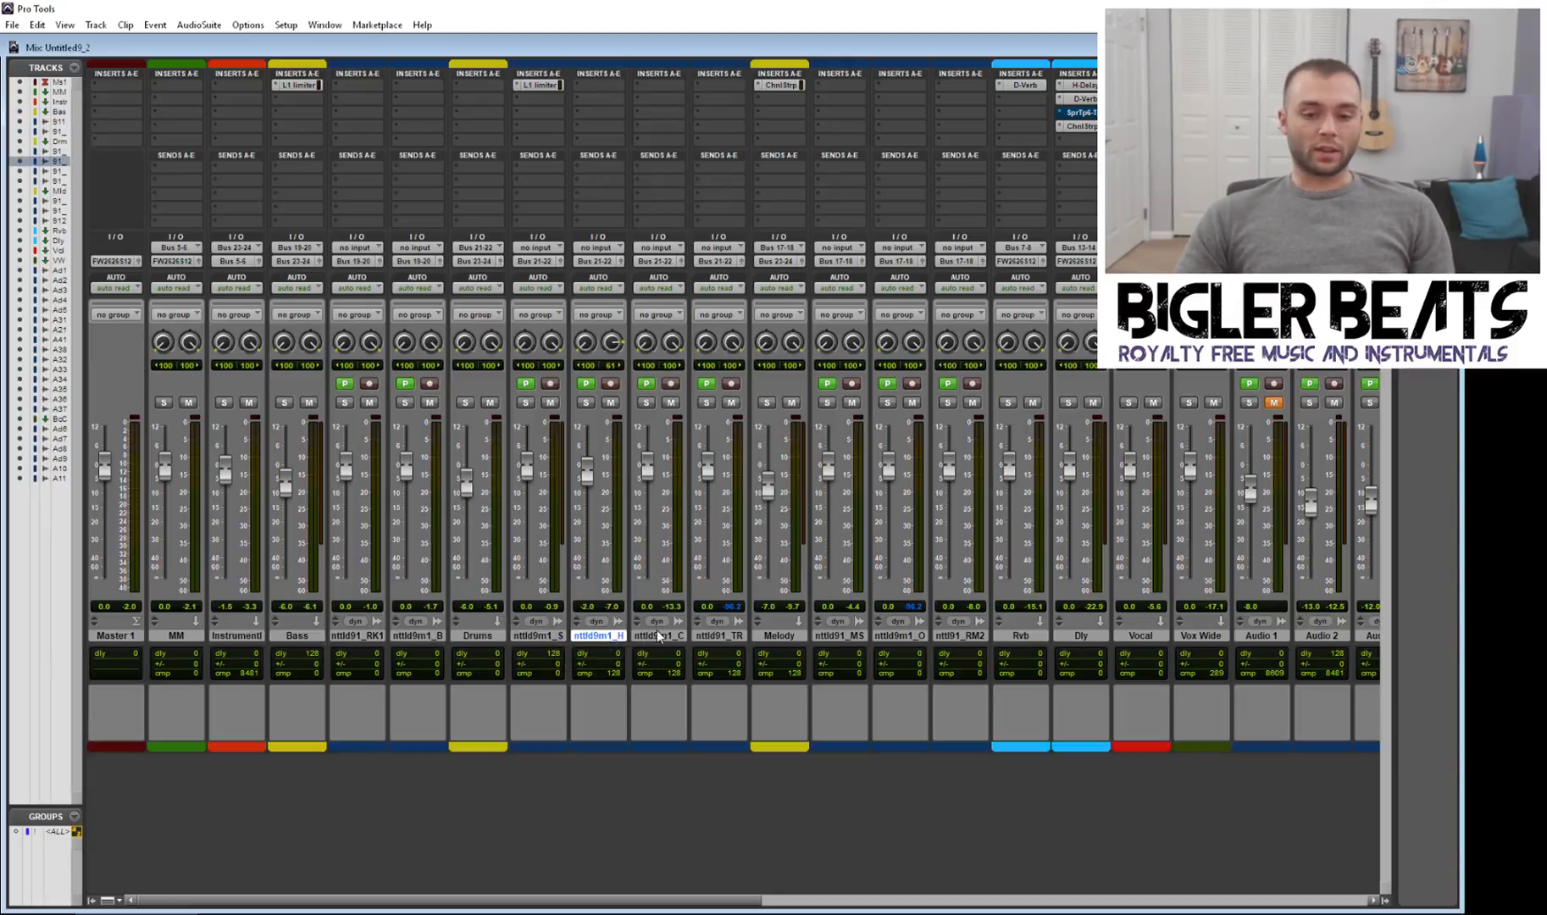
double_click(674, 636)
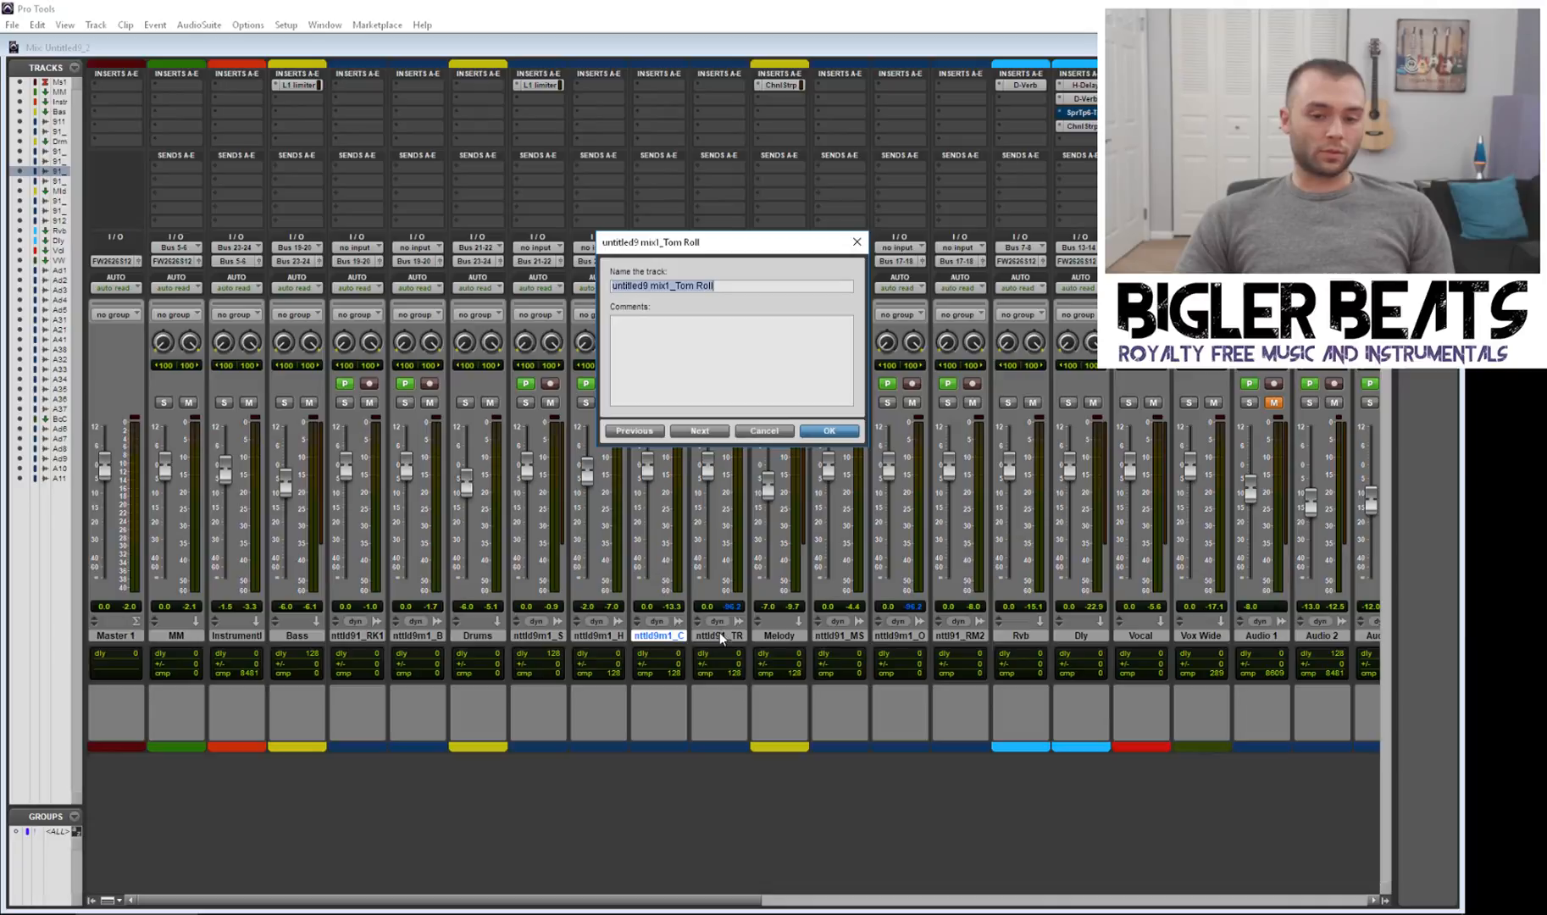
click(782, 431)
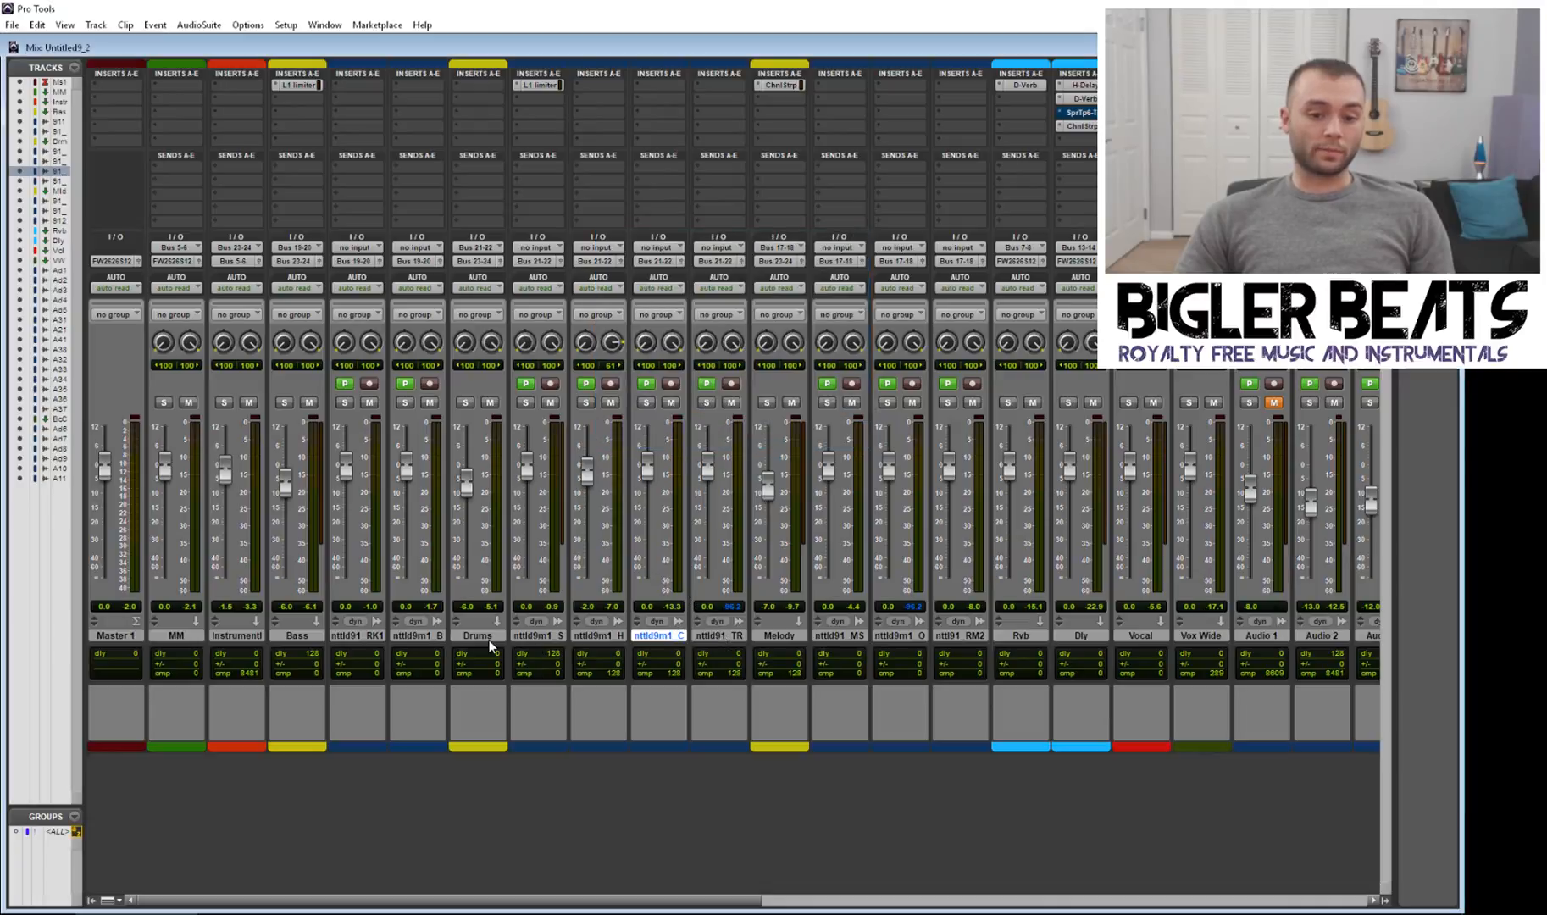
click(824, 635)
click(778, 635)
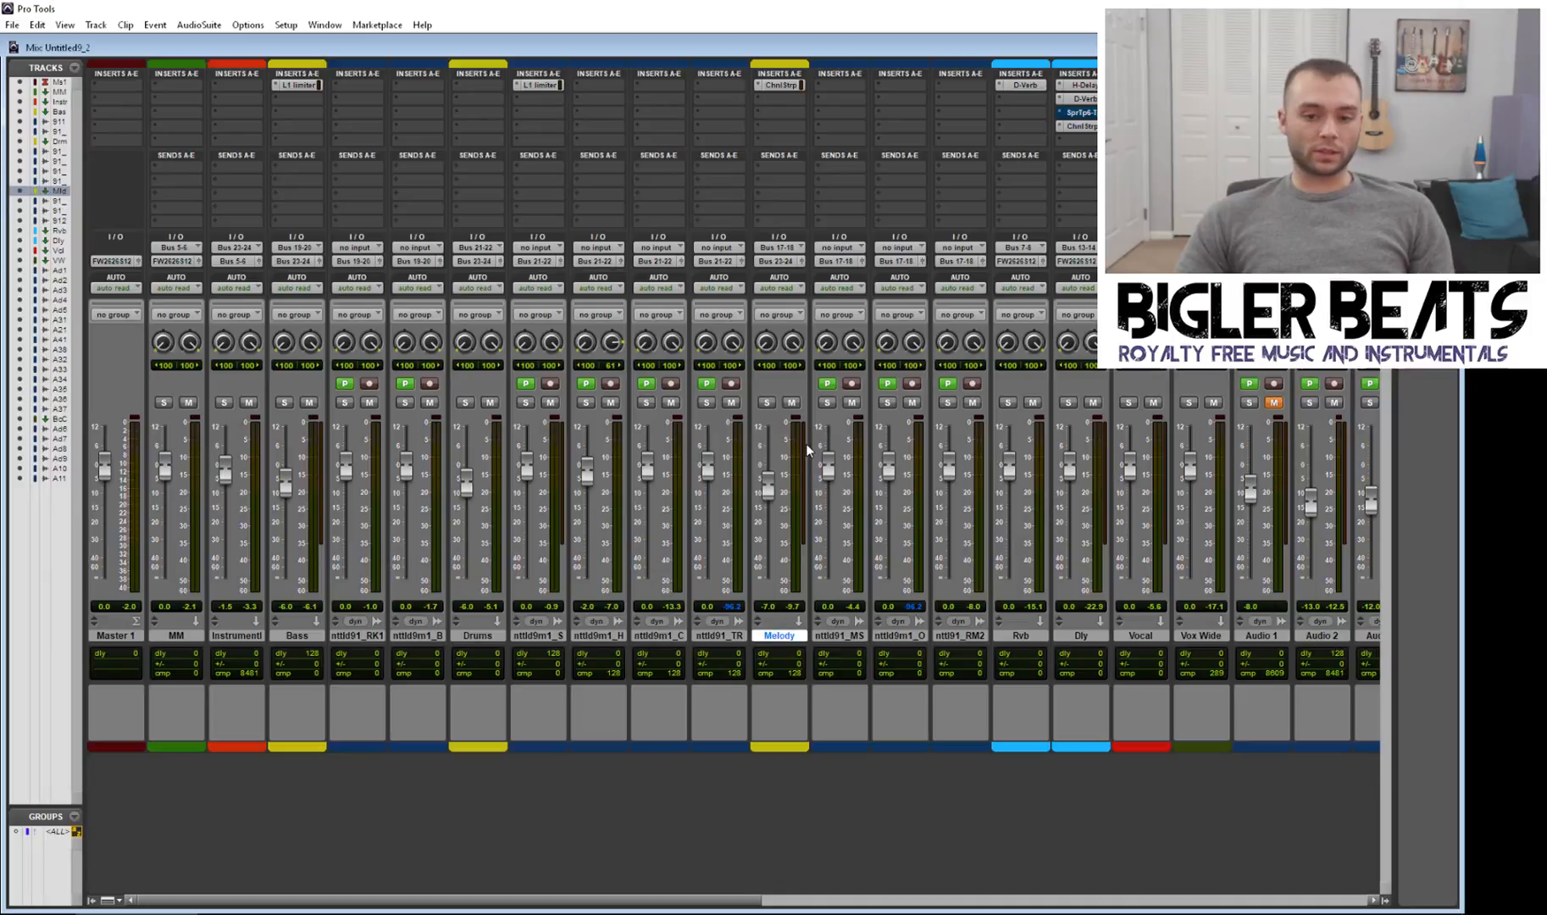
Step: Set the playback start to 0:33.000 at the beginning of the second rack kick clip, and play from there with the Mix window shown
key(ctrl+equal)
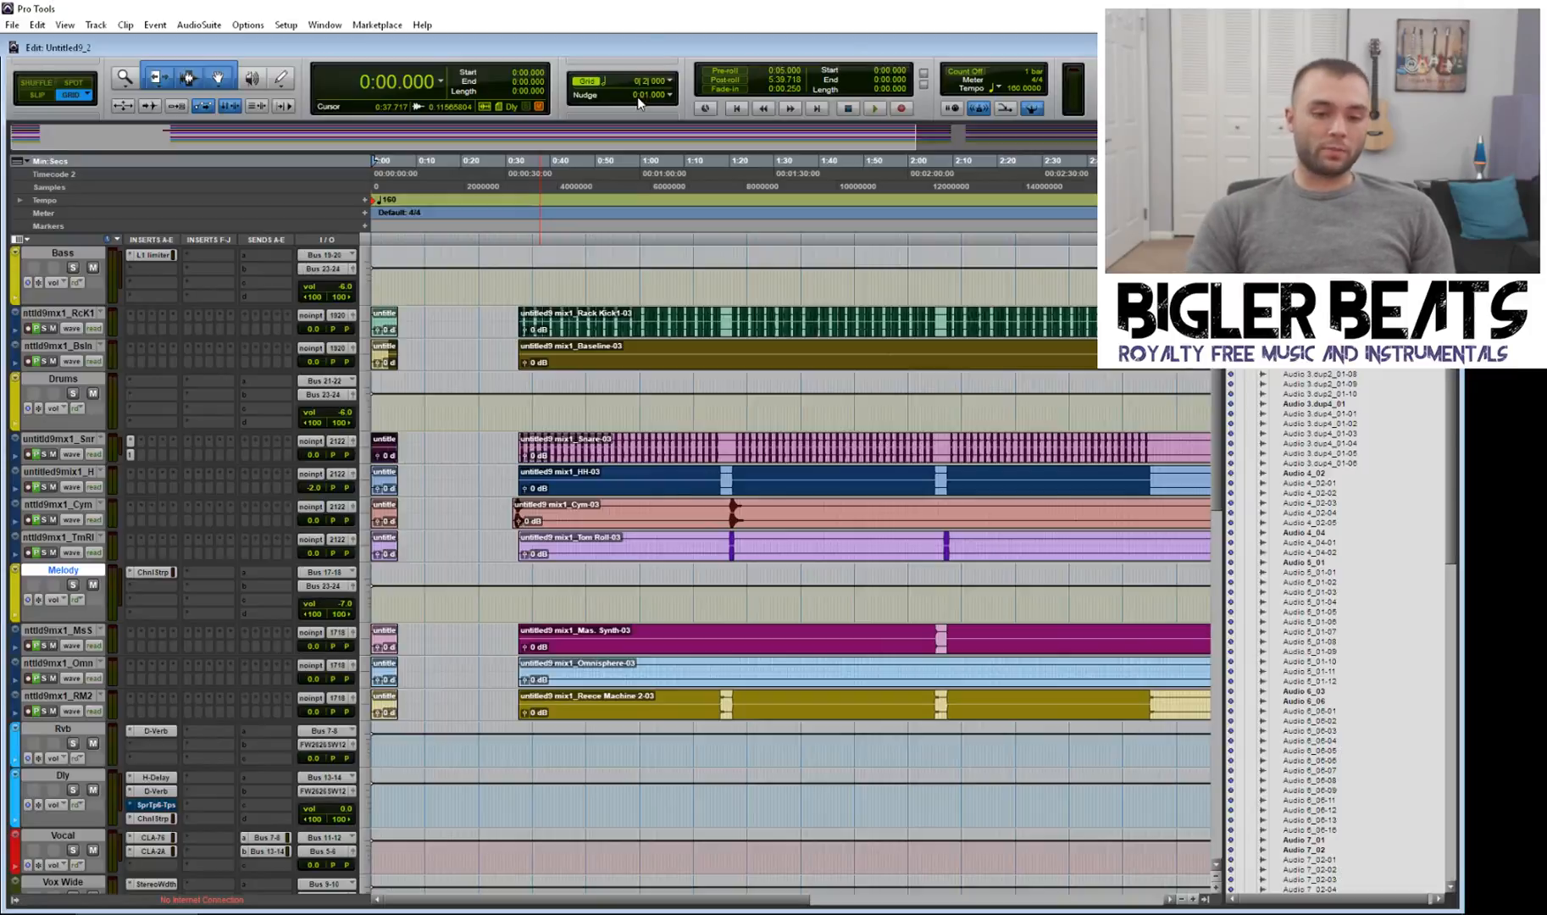
click(521, 315)
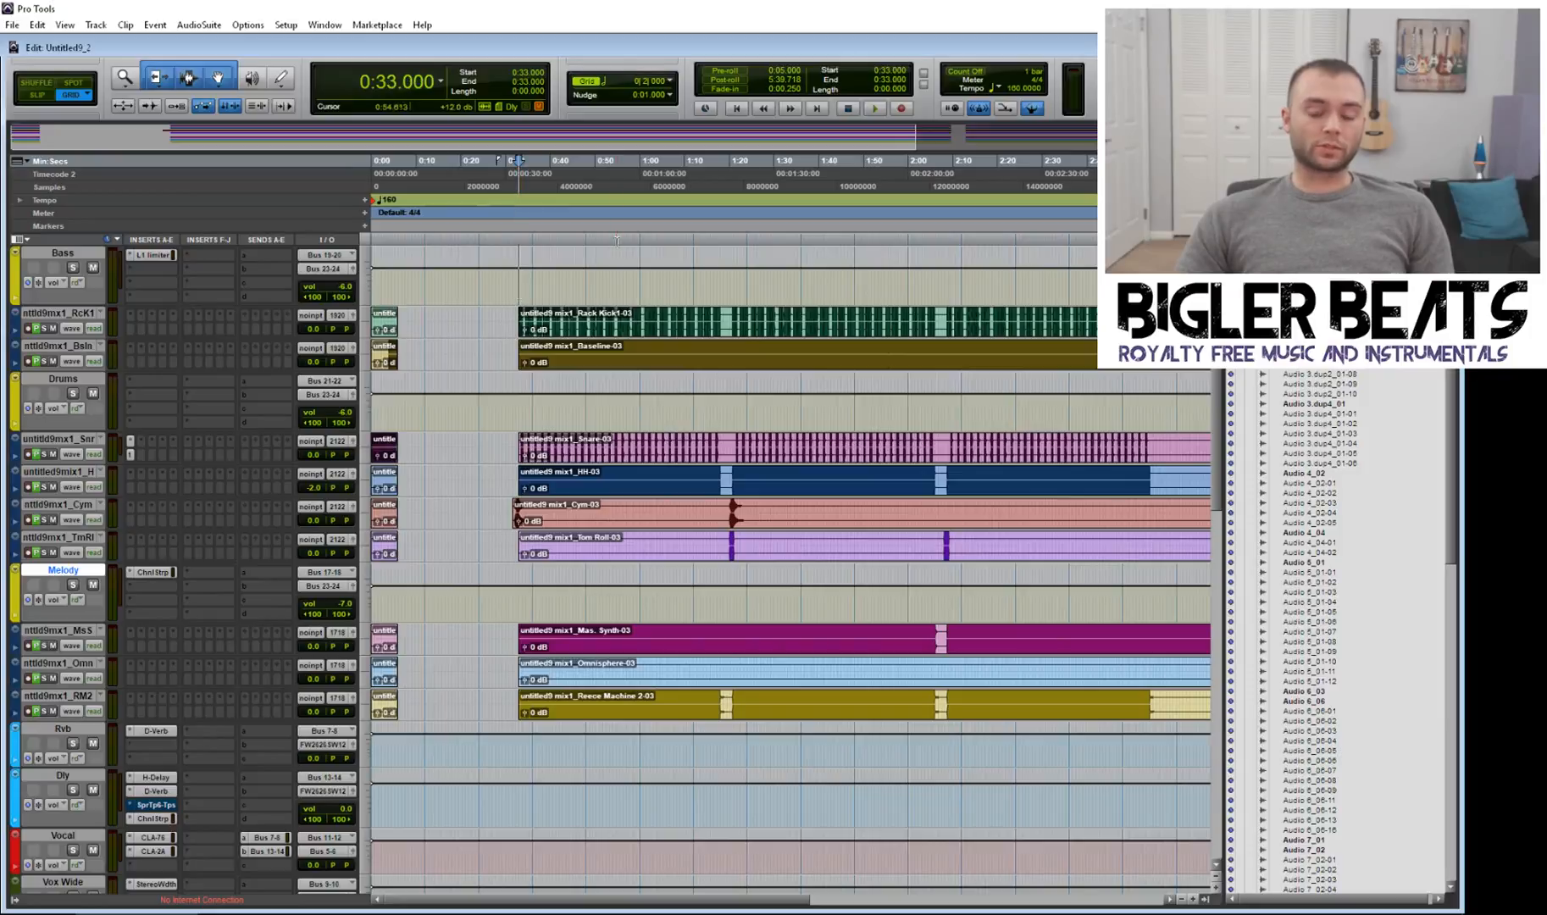
key(ctrl+equal)
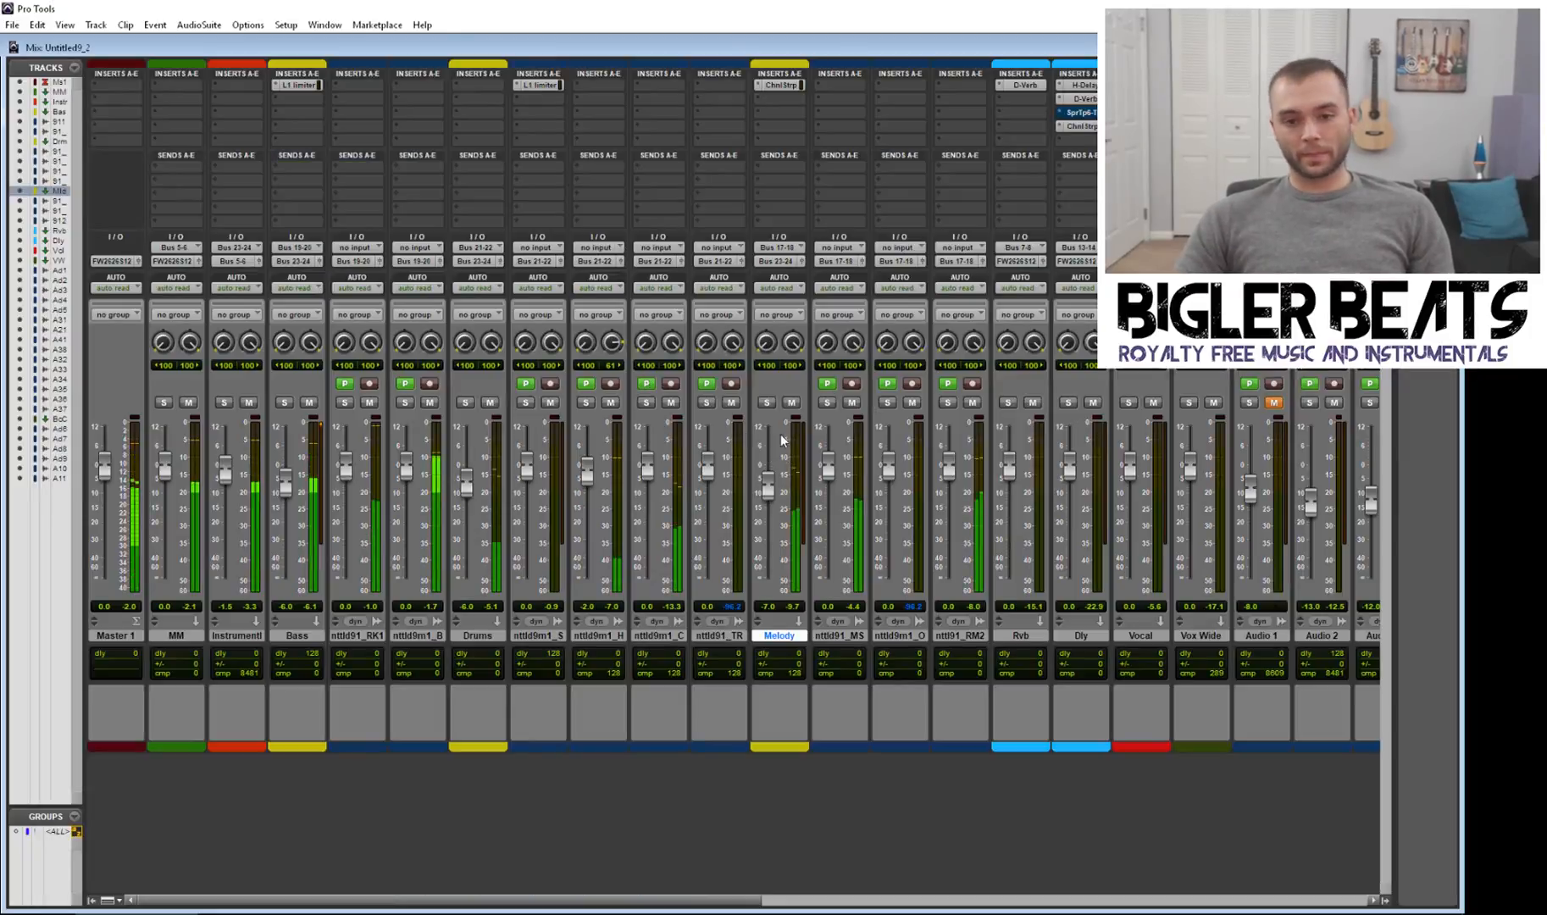
Step: Mute and unmute the Melody and Bass submixes during playback to hear what each controls
click(792, 402)
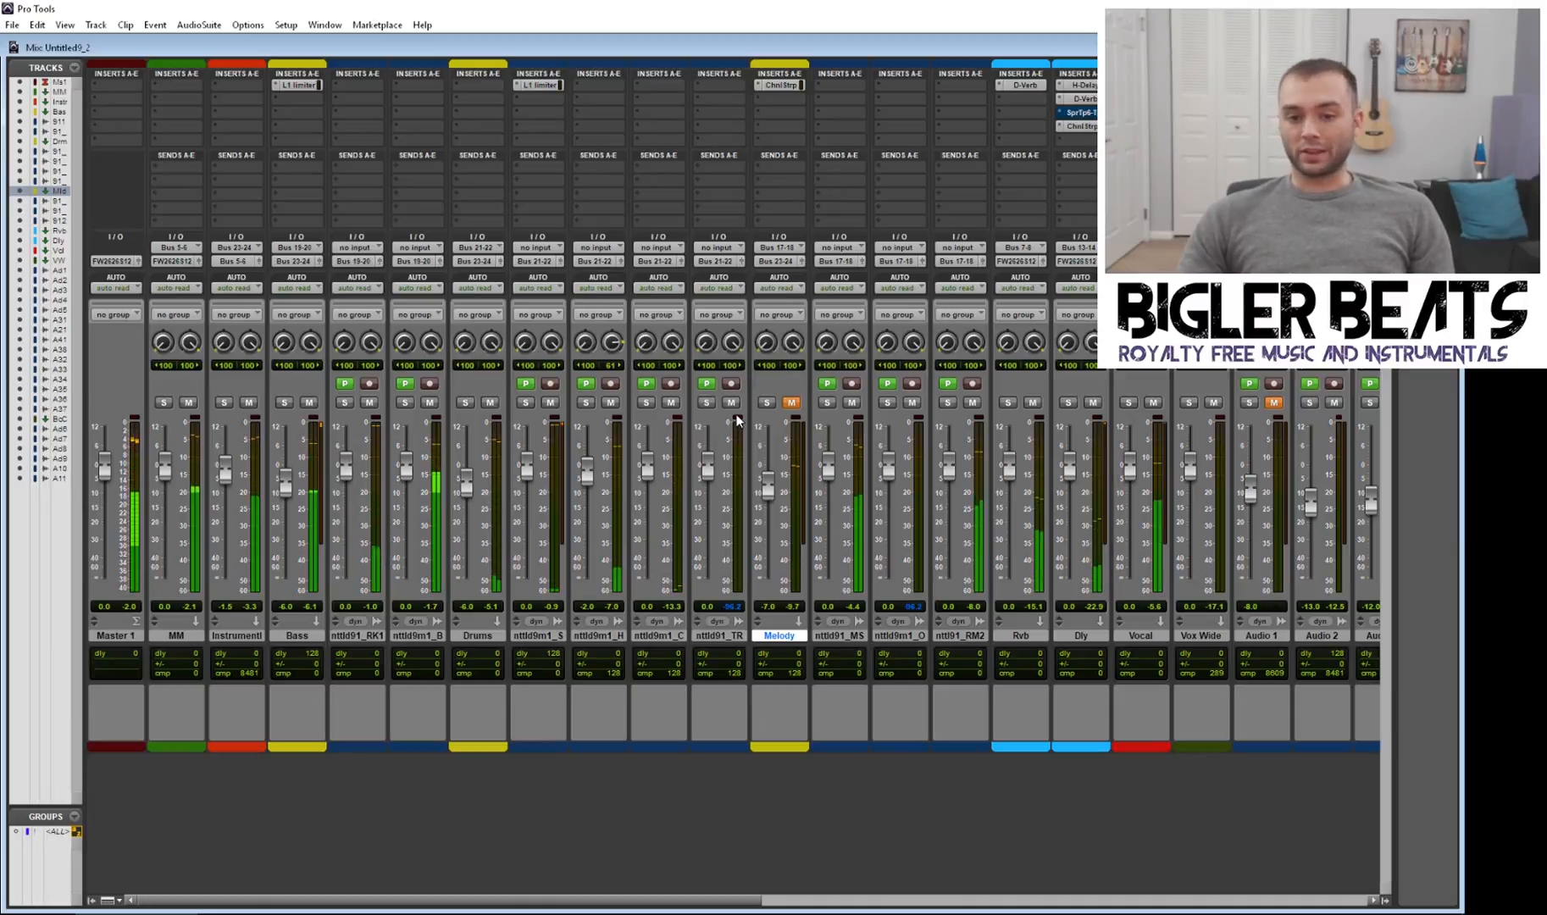
click(791, 402)
click(308, 402)
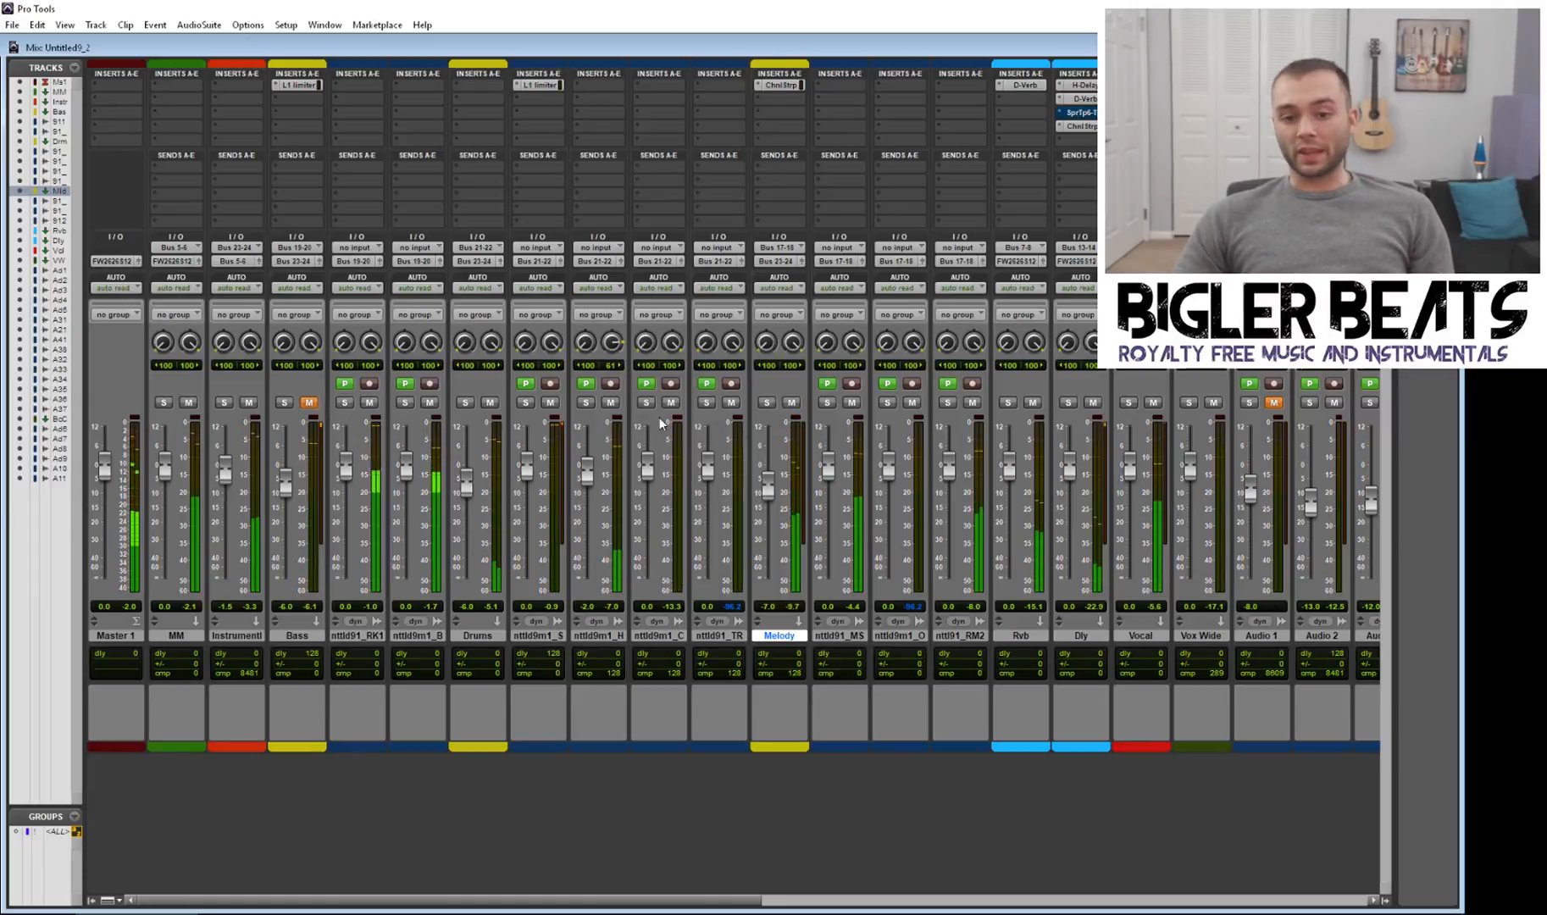
click(792, 403)
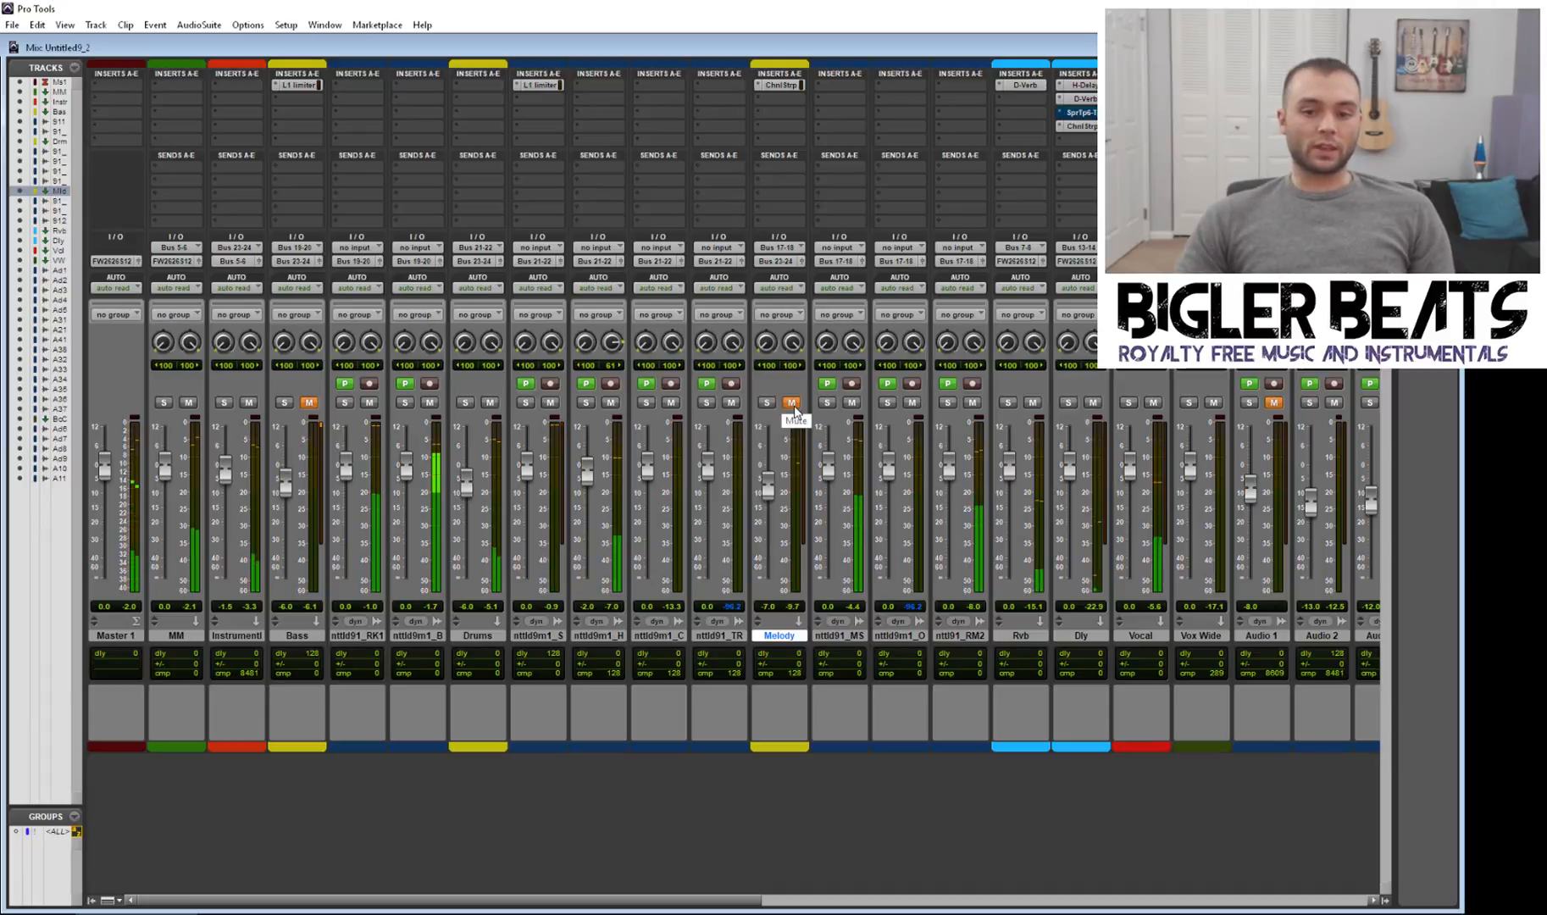
click(792, 403)
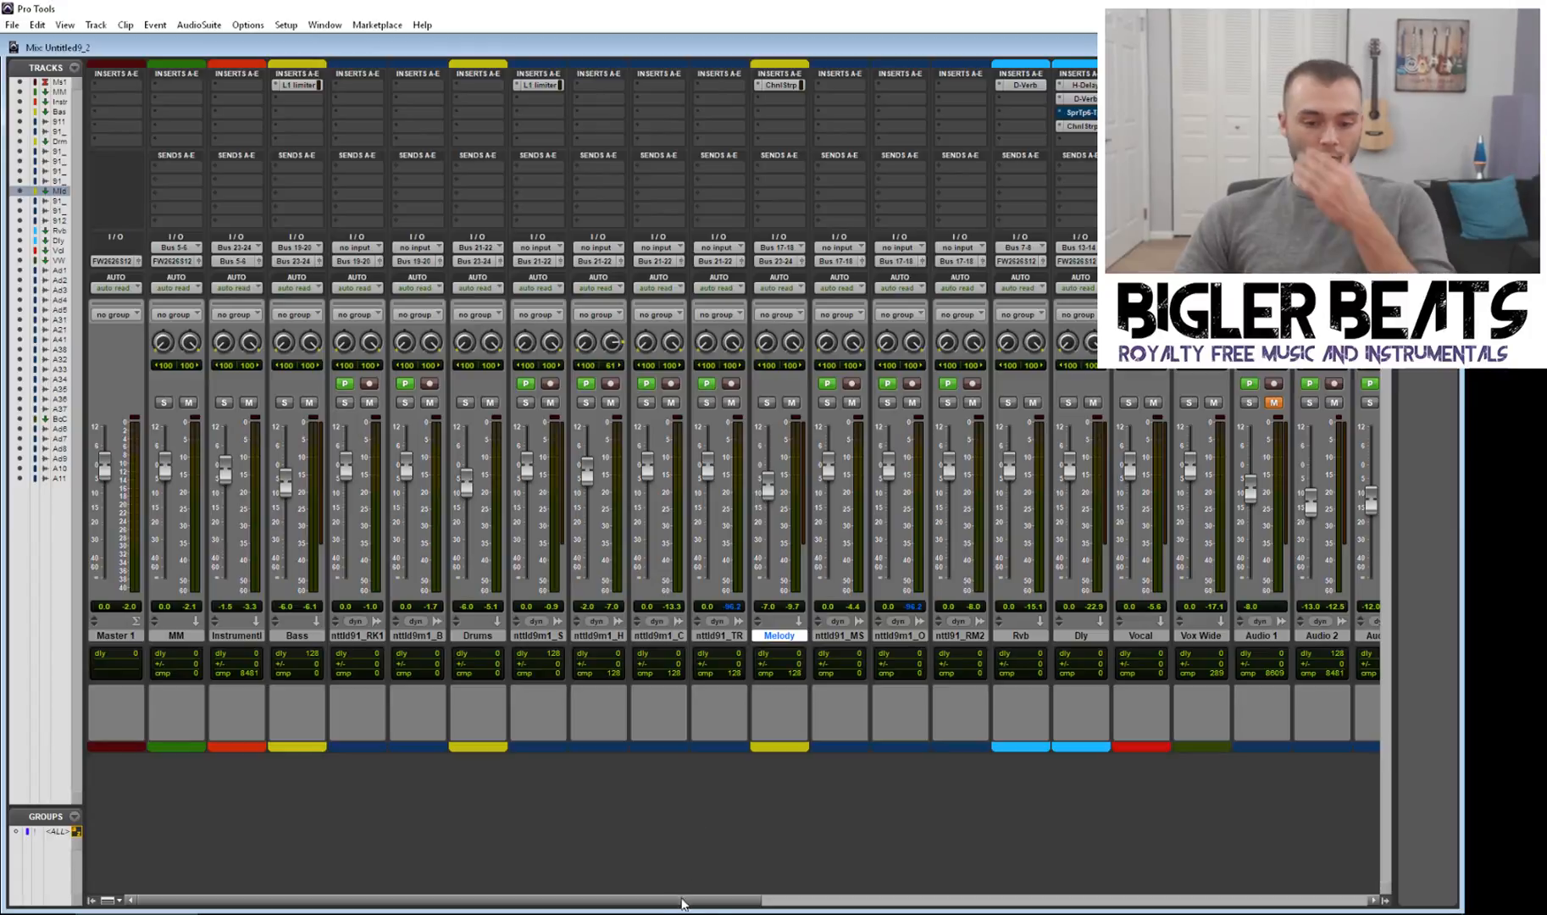
Step: Mute the Vocal, Melody and Drums submixes, leaving the Bass submix unmuted
scroll(675, 867, right, 5)
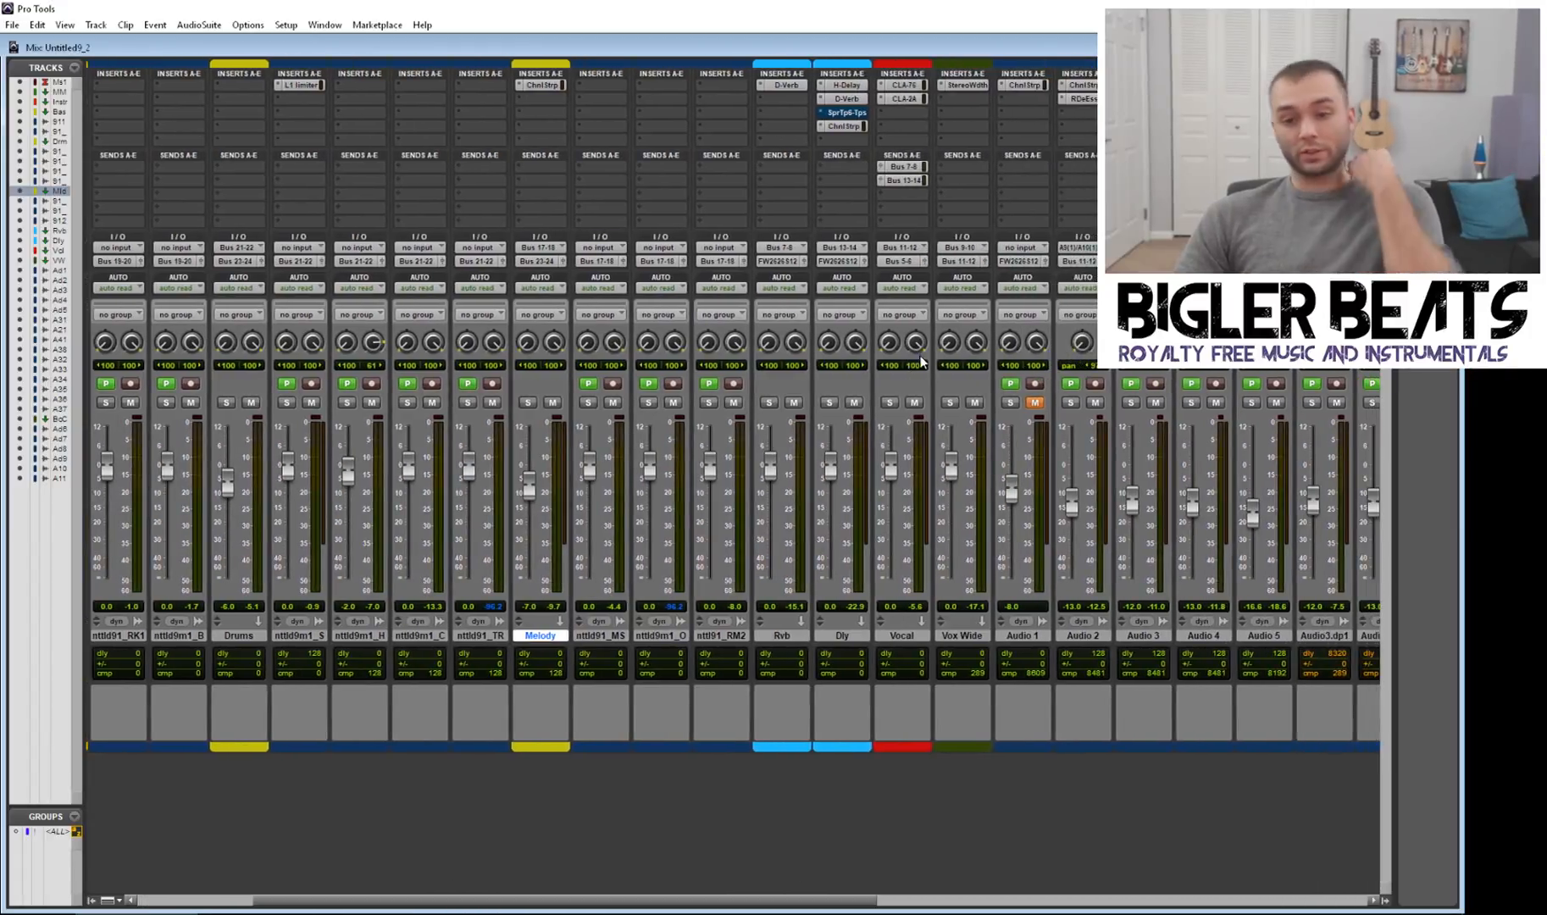
click(915, 402)
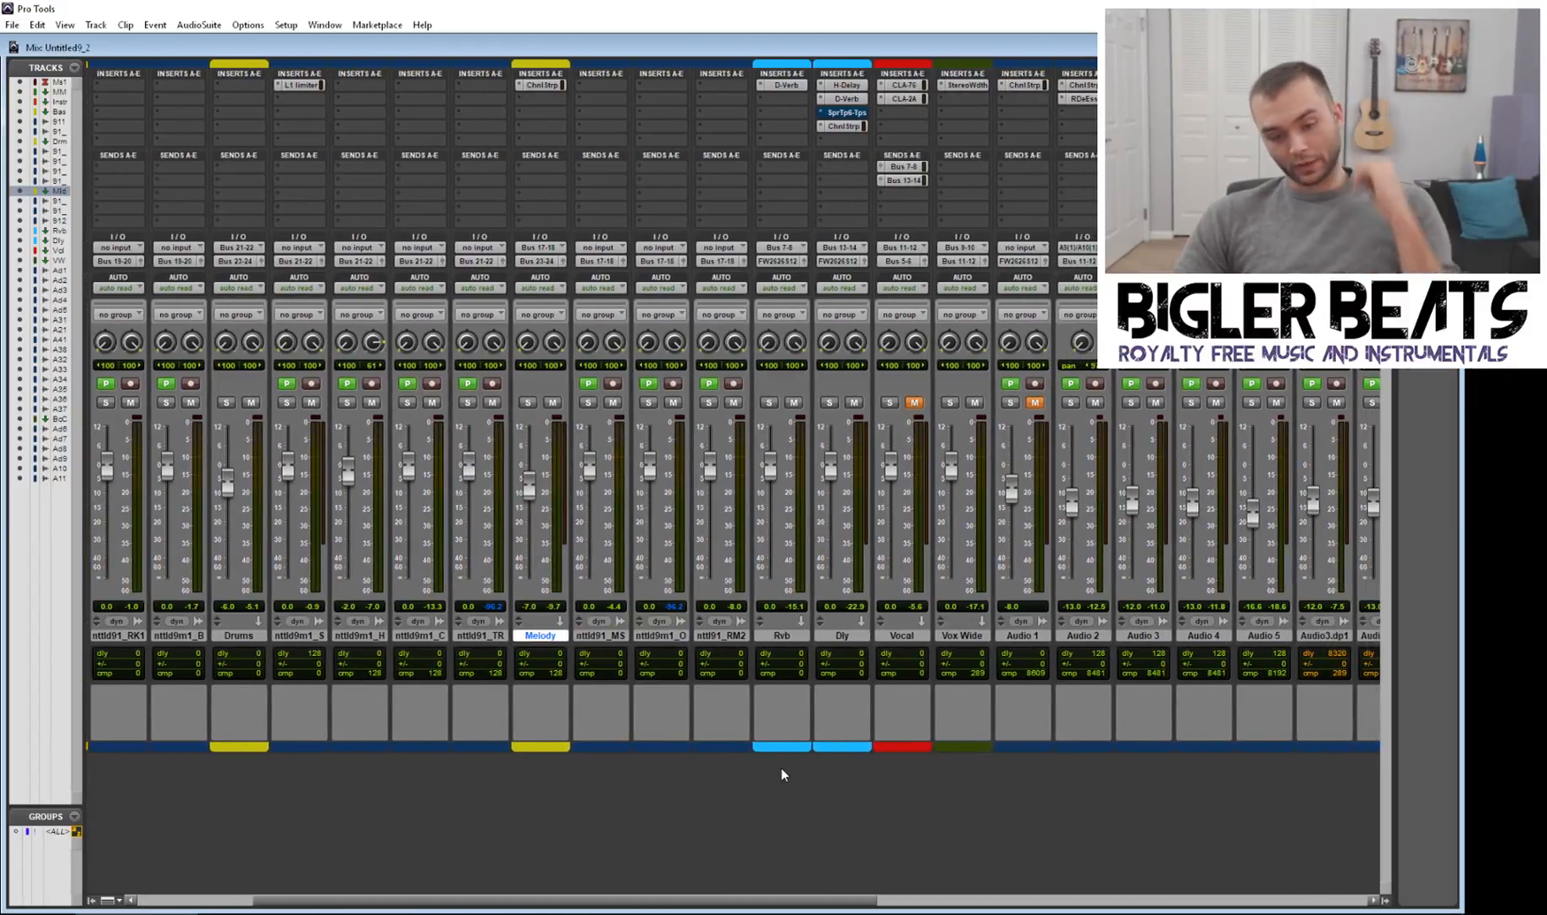
scroll(754, 902, left, 5)
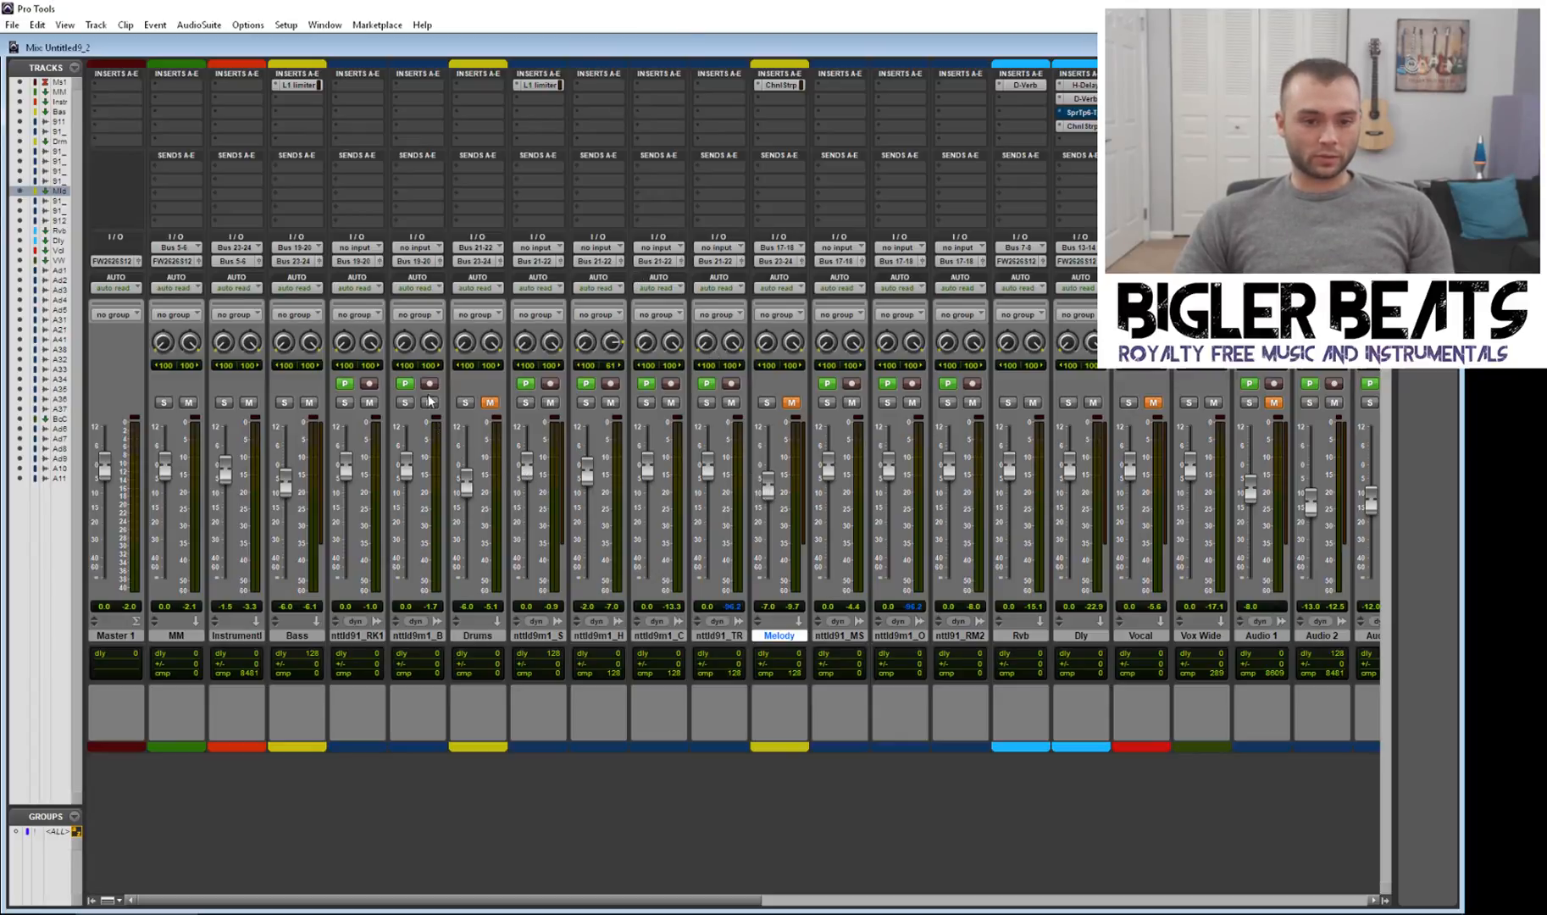
Step: Select the Bass submix, play the session and raise the submix's volume to -4.0 dB
click(293, 637)
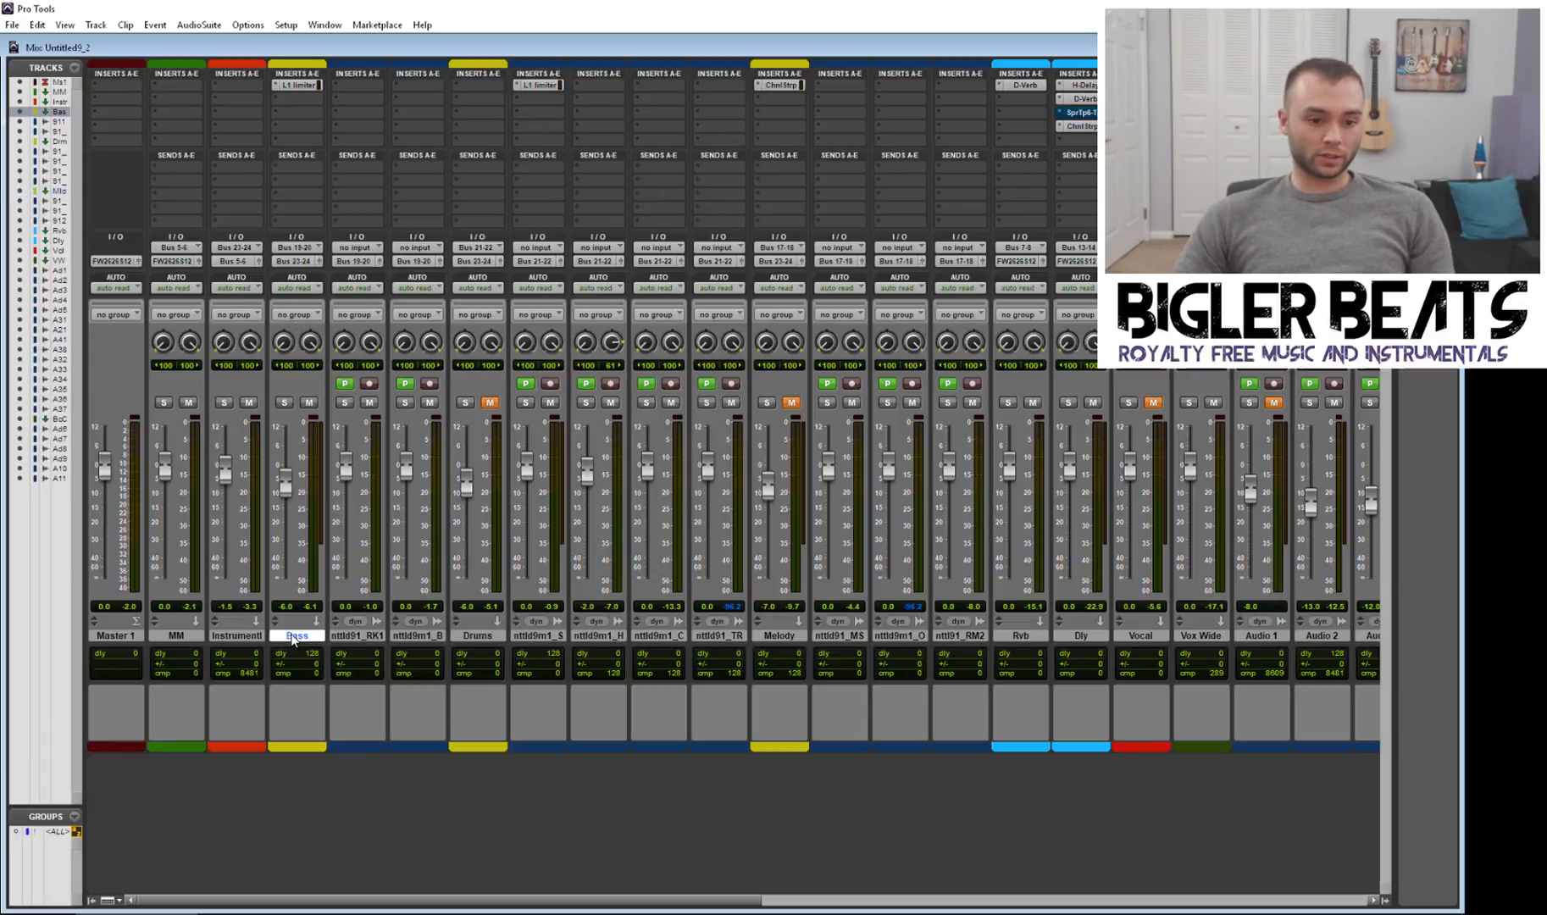
key(space)
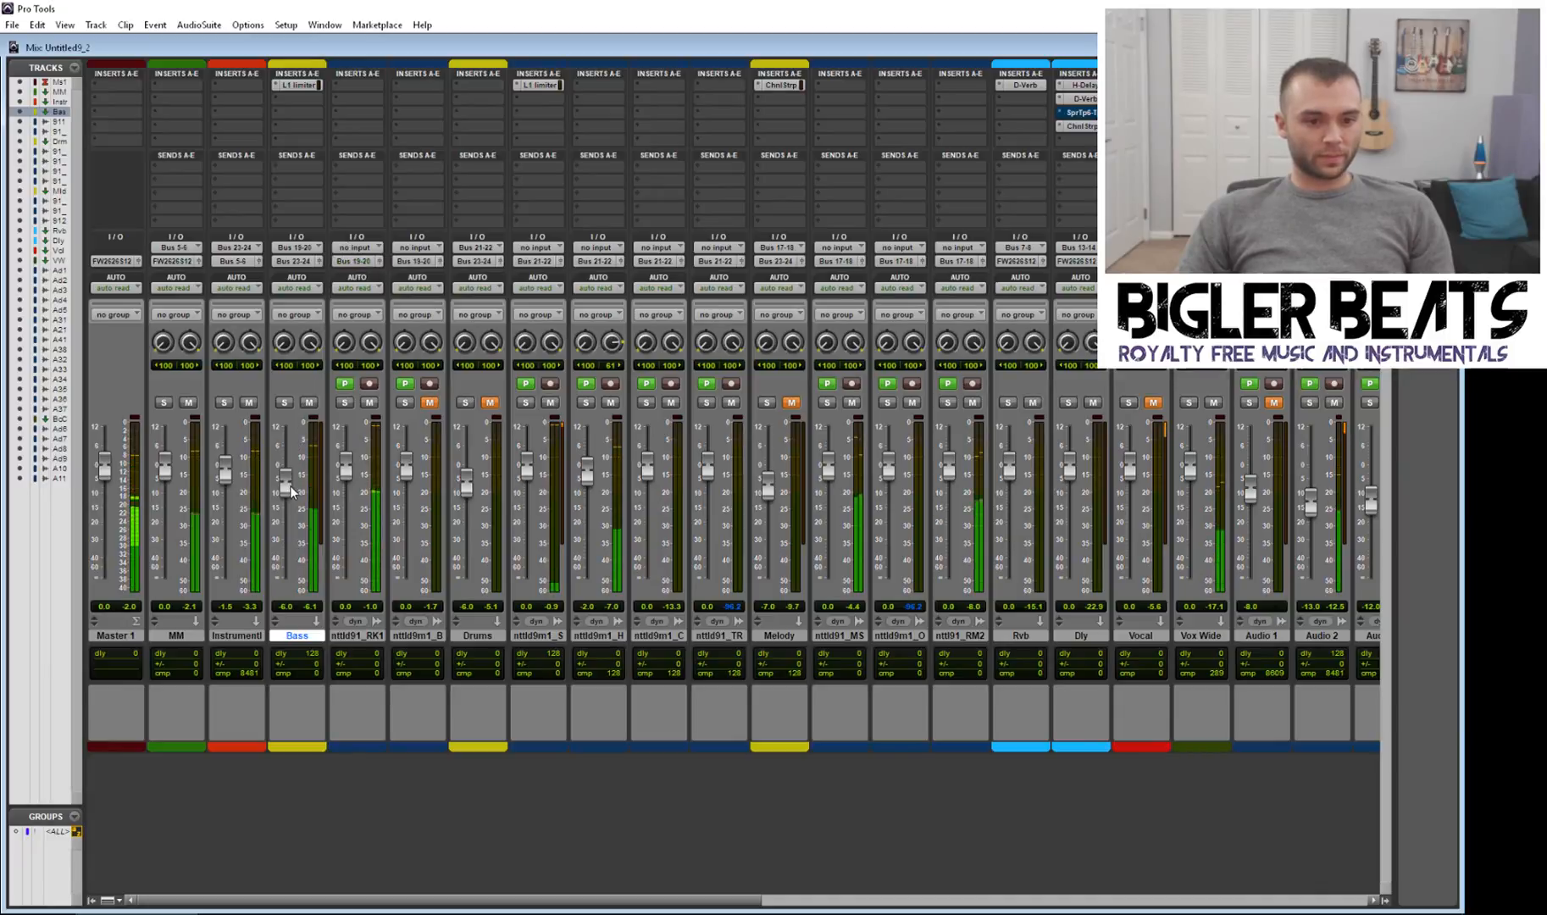
drag(292, 489, 292, 483)
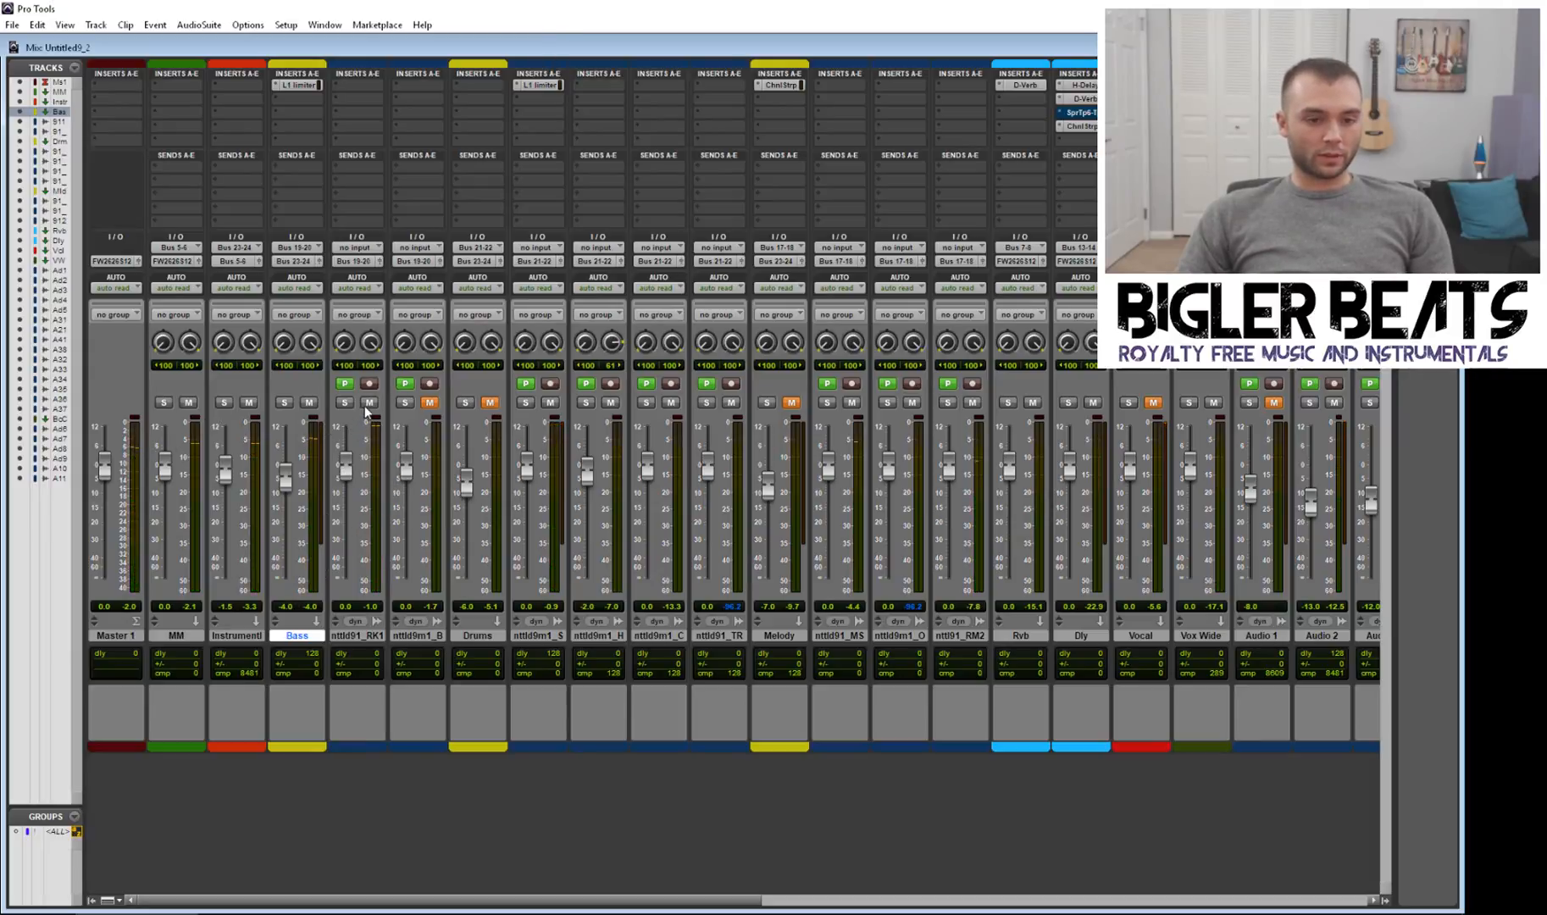
Step: Unmute the baseline track and mute the rack kick track, briefly muting the Bass submix in between for comparison
click(430, 402)
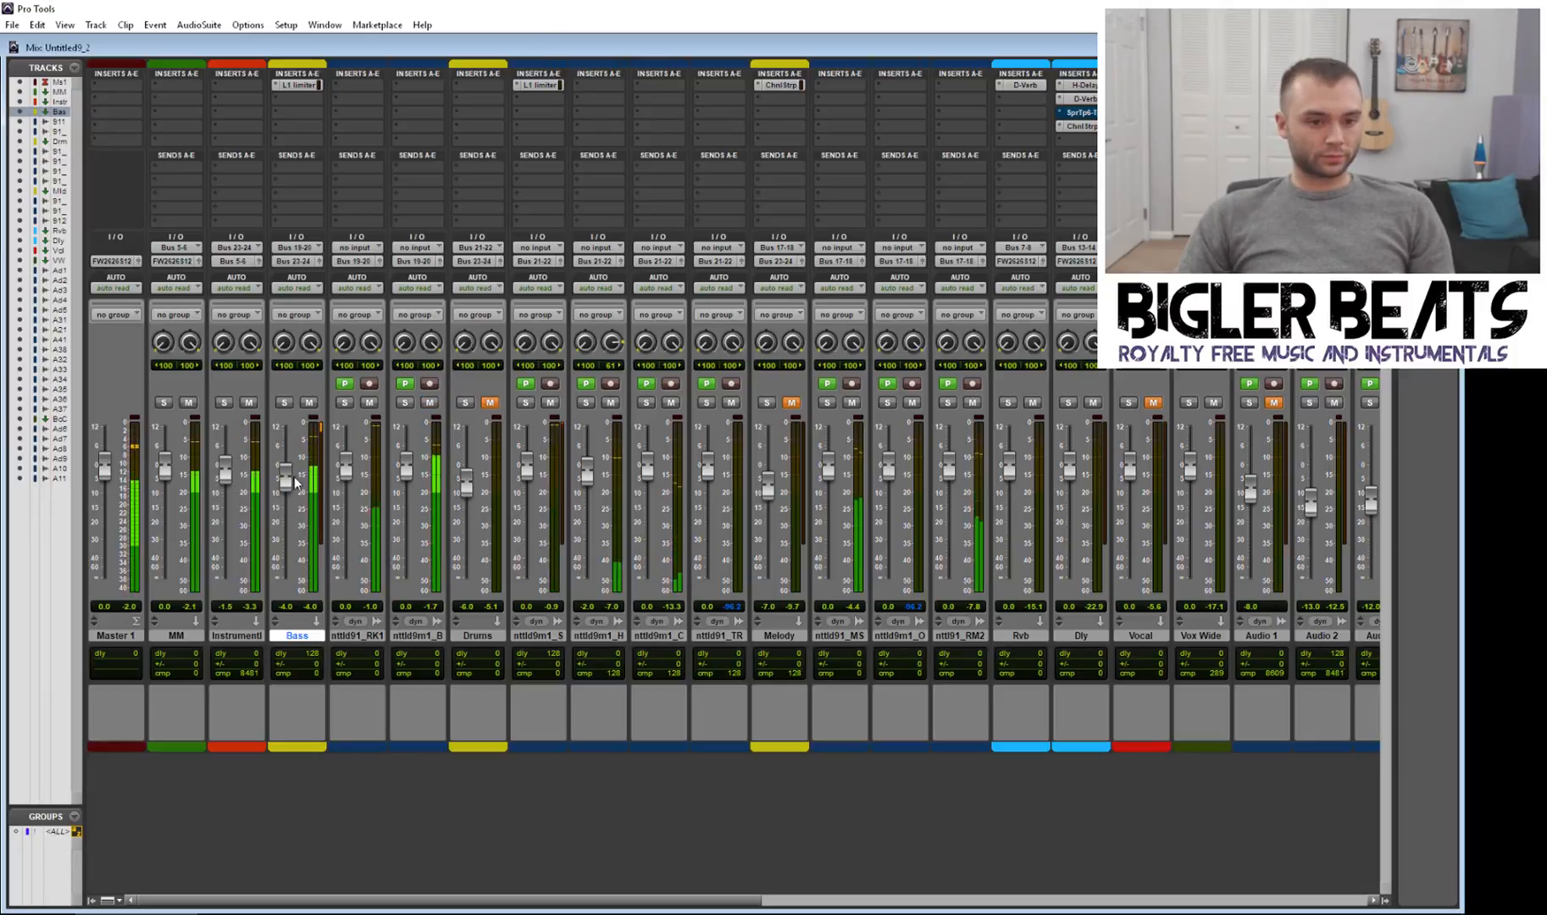
click(309, 403)
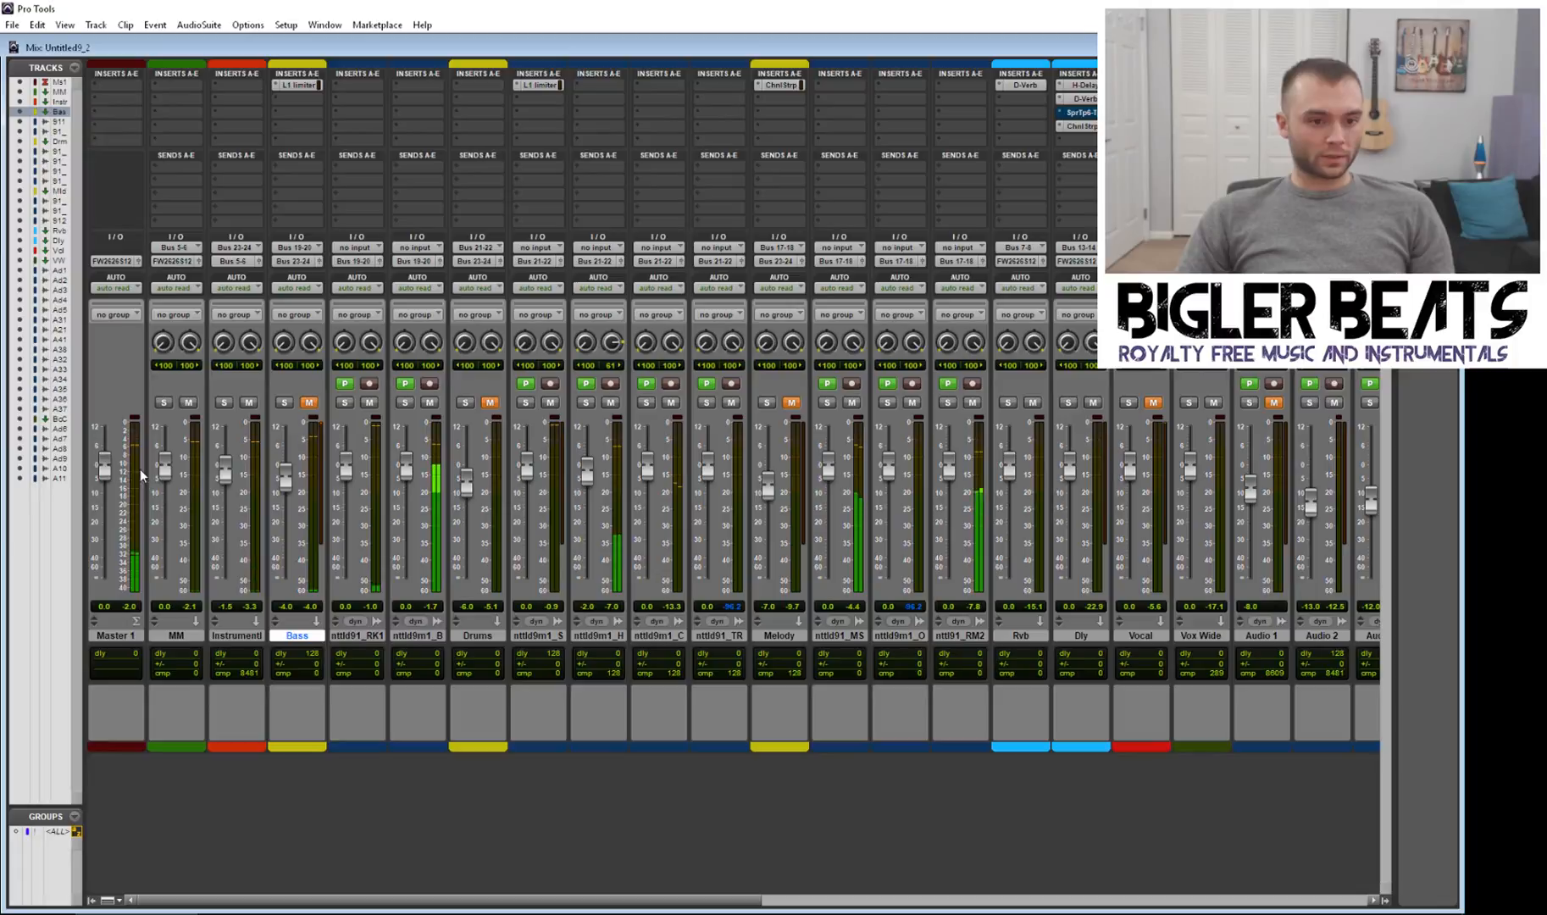
click(309, 402)
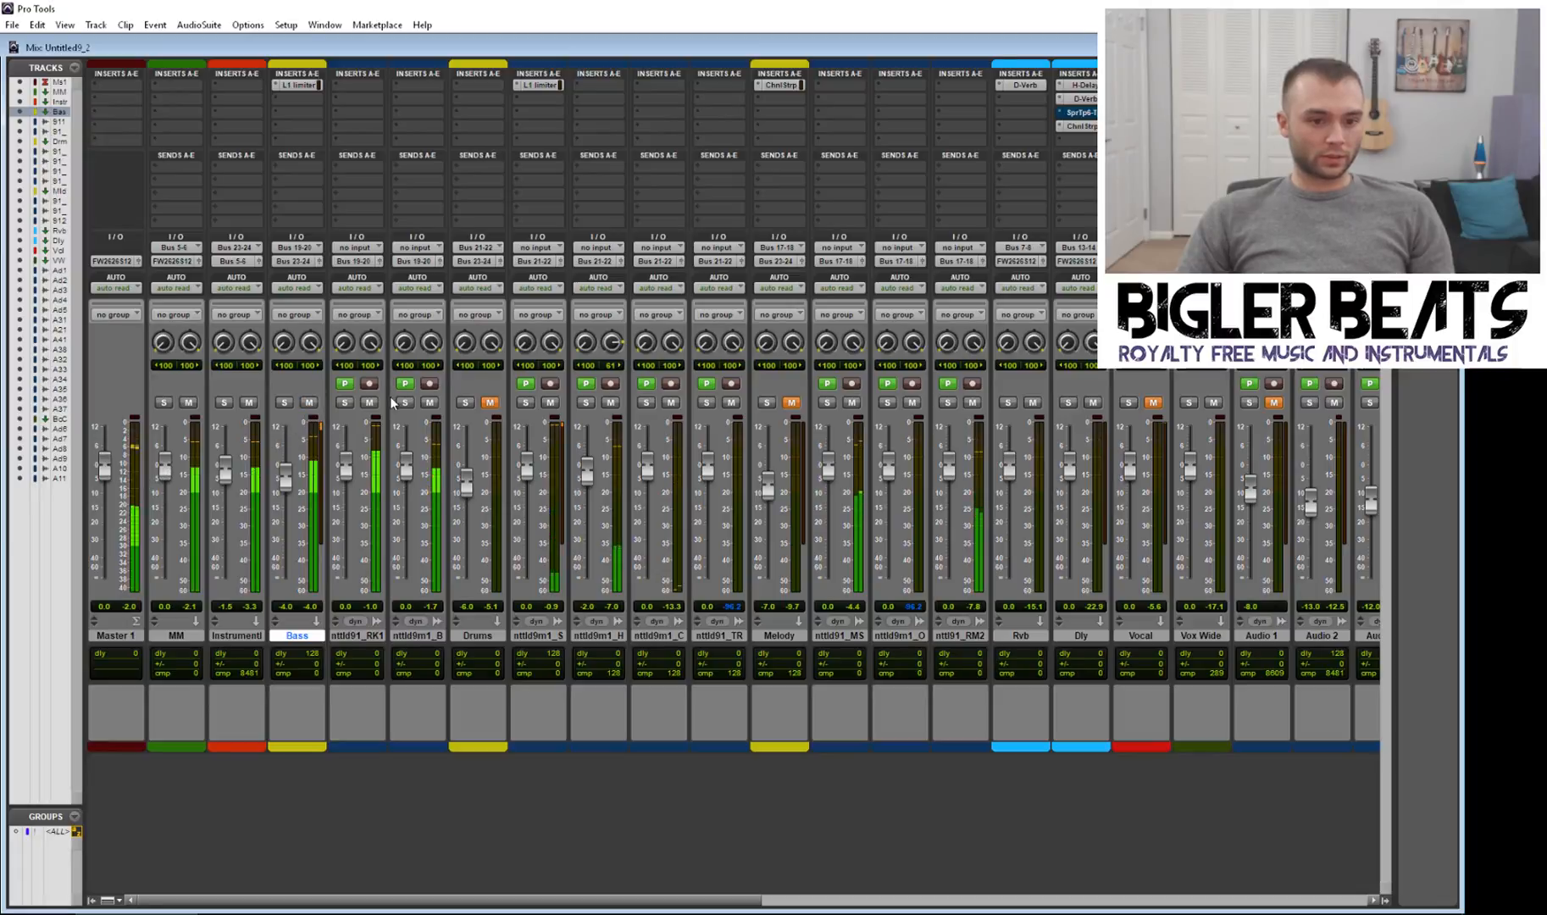
click(373, 402)
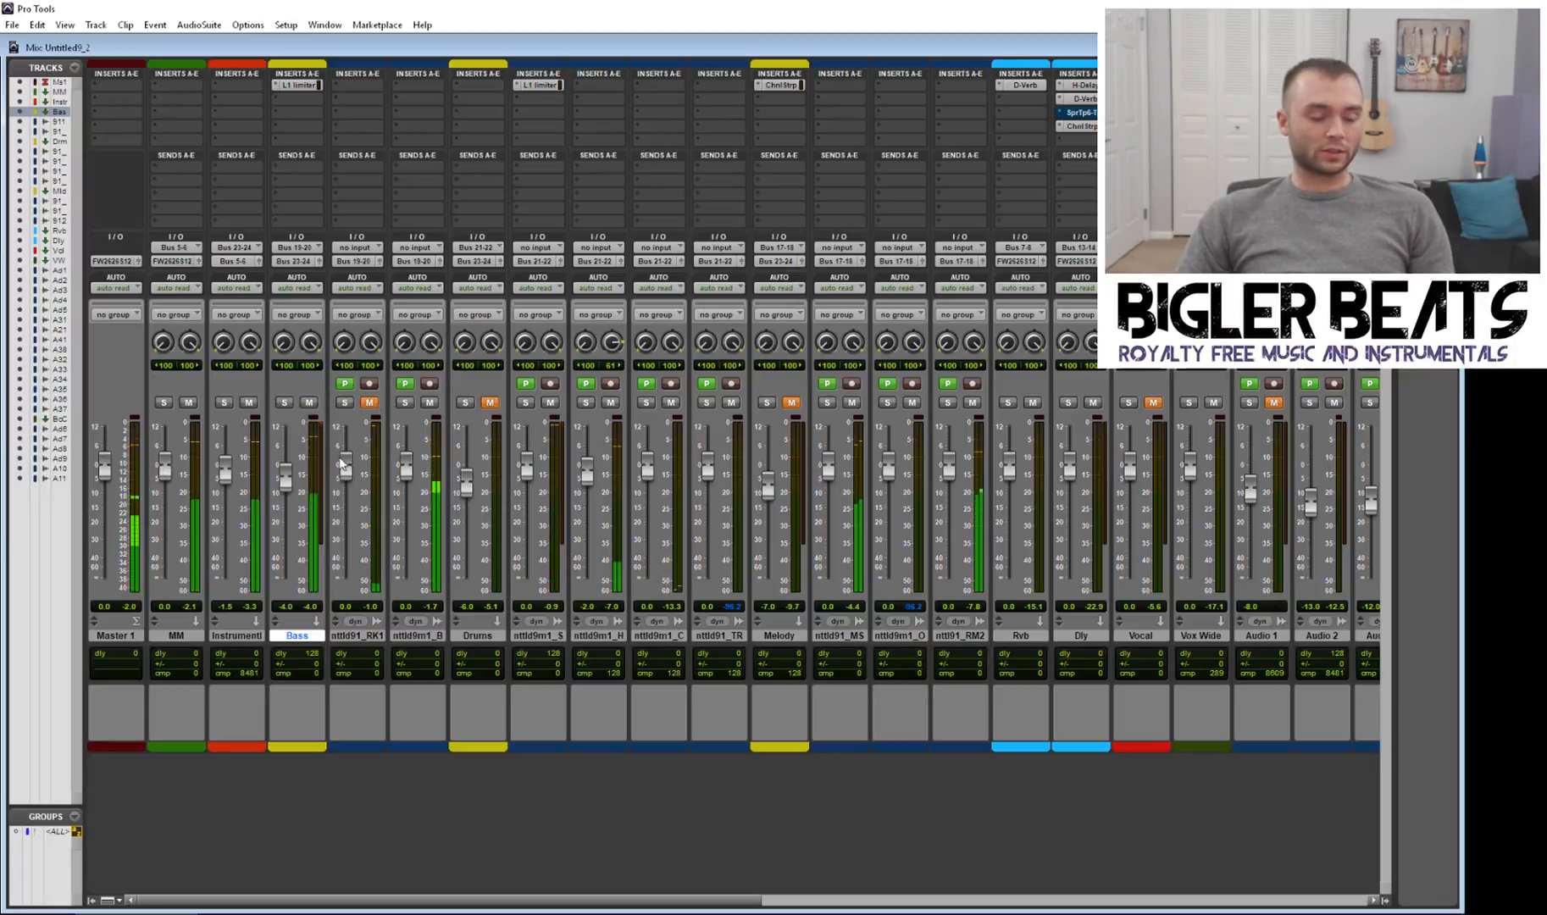
Step: Change the Mix window's level meter type to Pro Tools Classic and listen to the unmuted baseline track
right_click(136, 491)
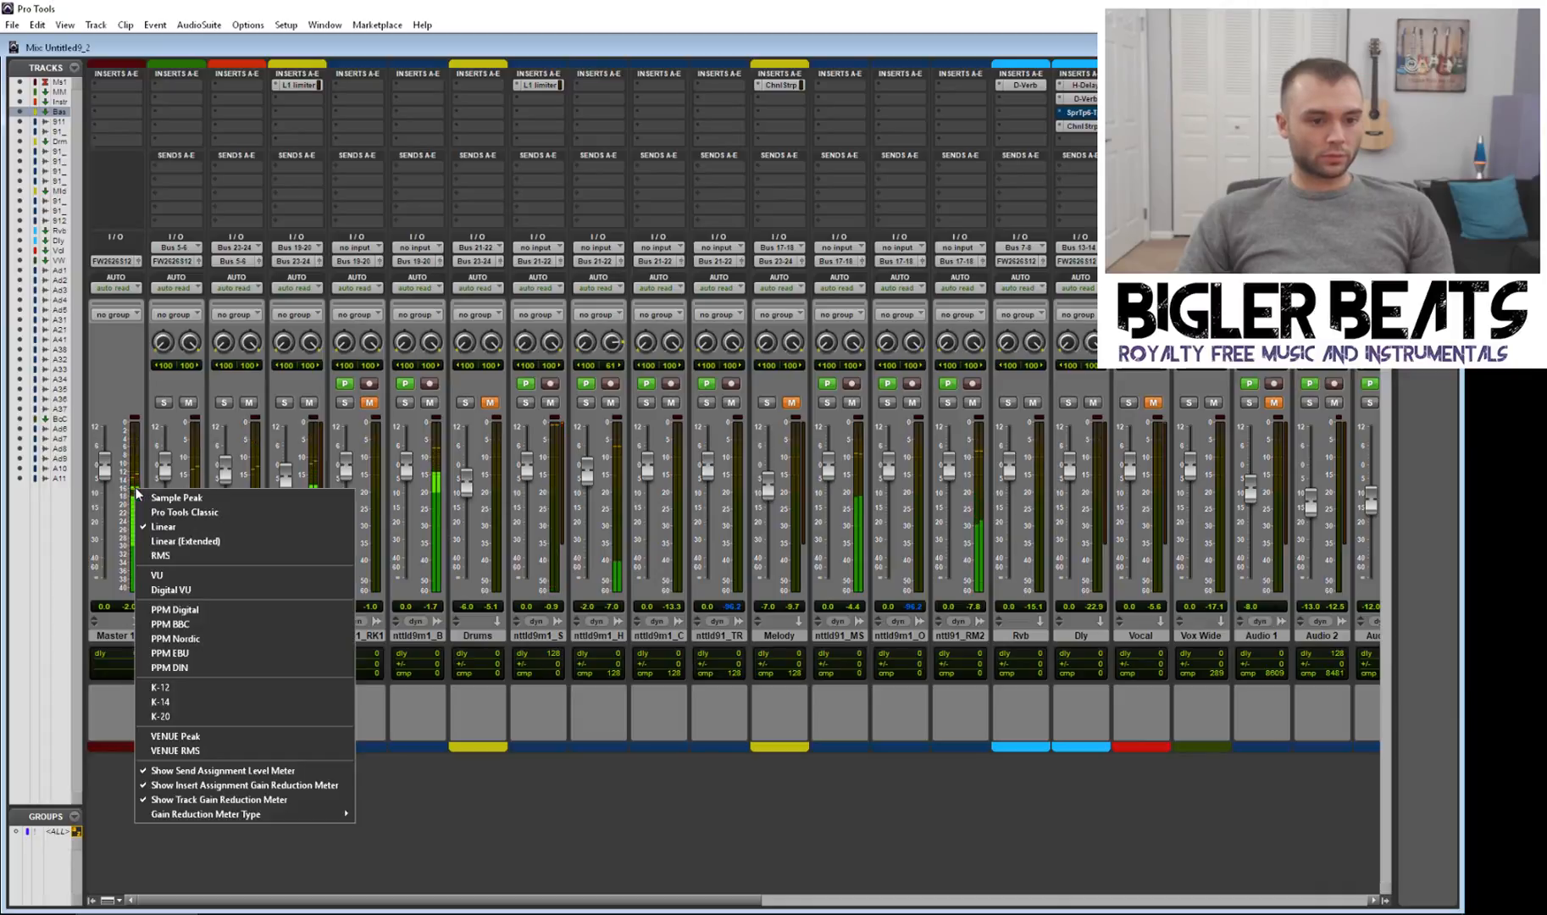
click(178, 511)
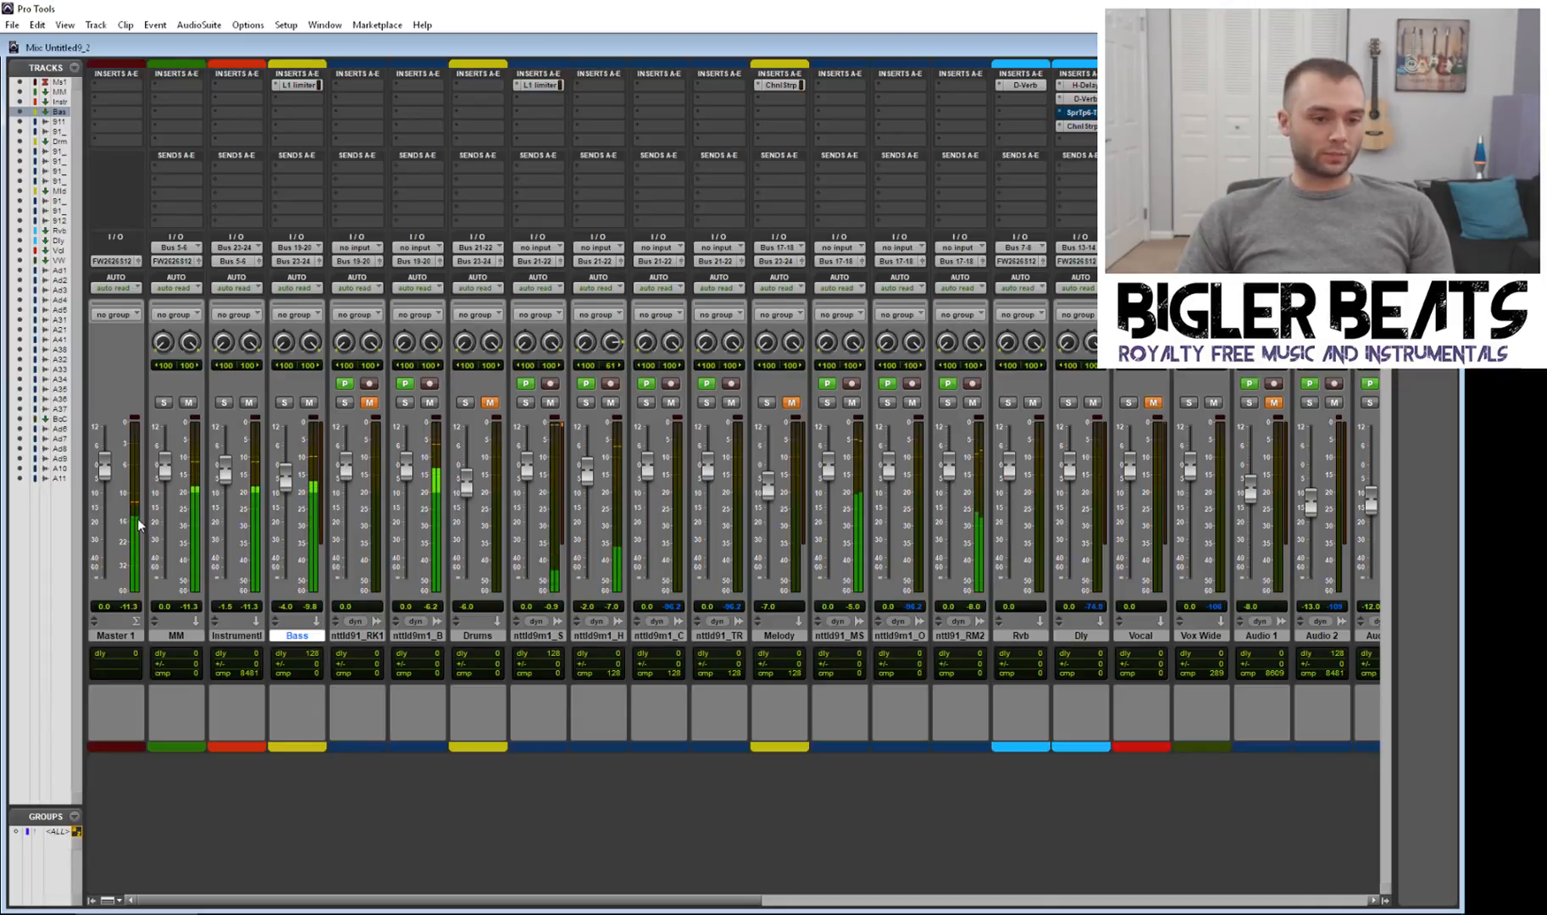
click(428, 403)
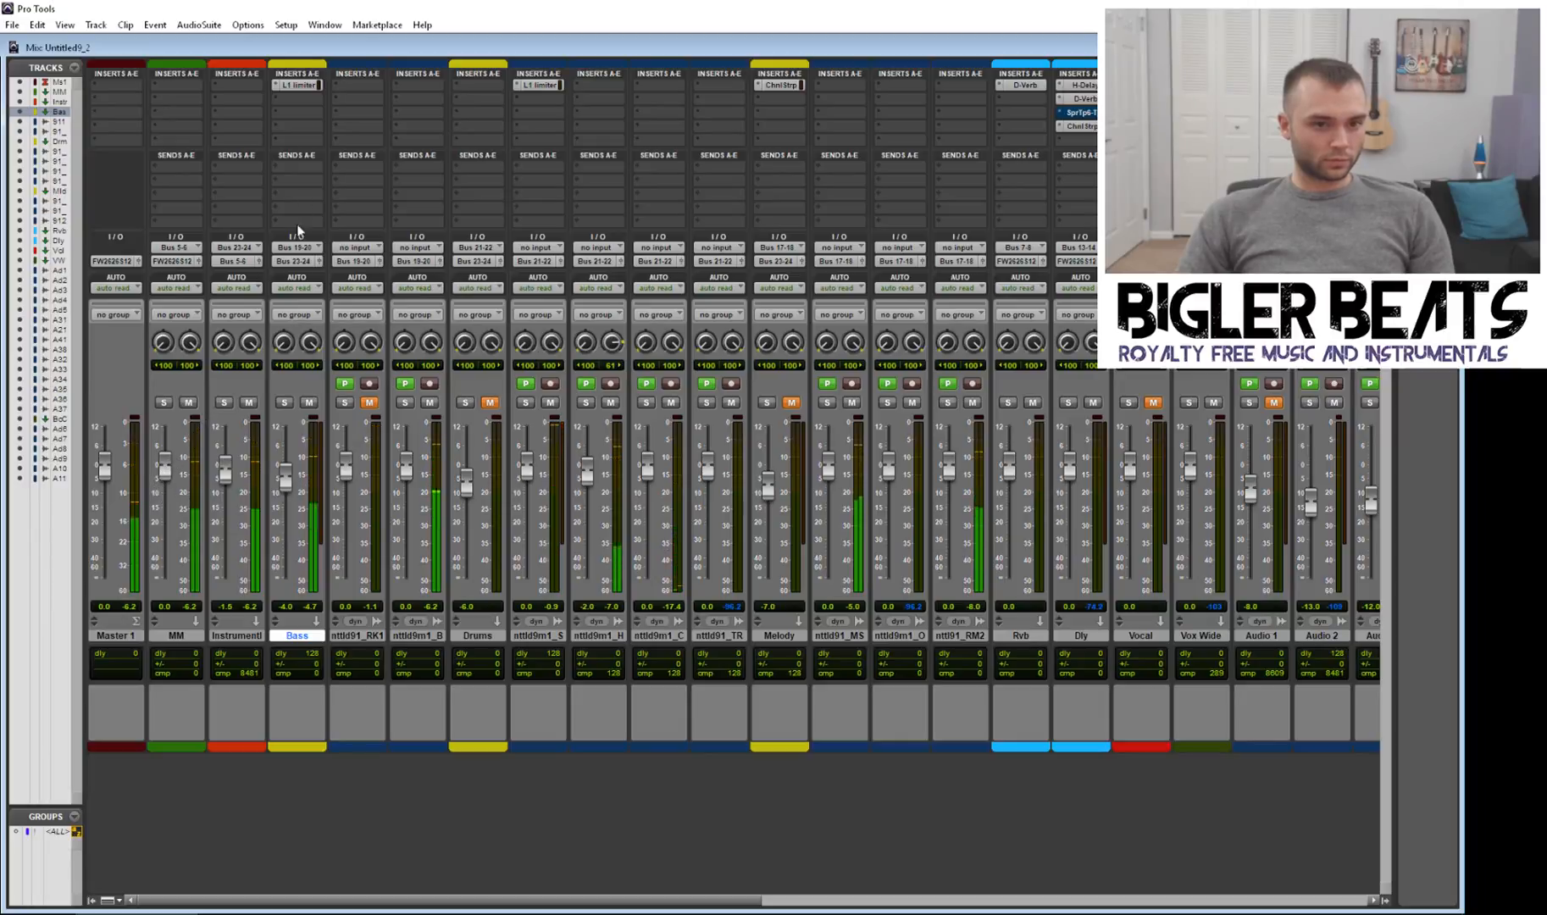
click(418, 88)
mouse_move(441, 109)
mouse_move(603, 126)
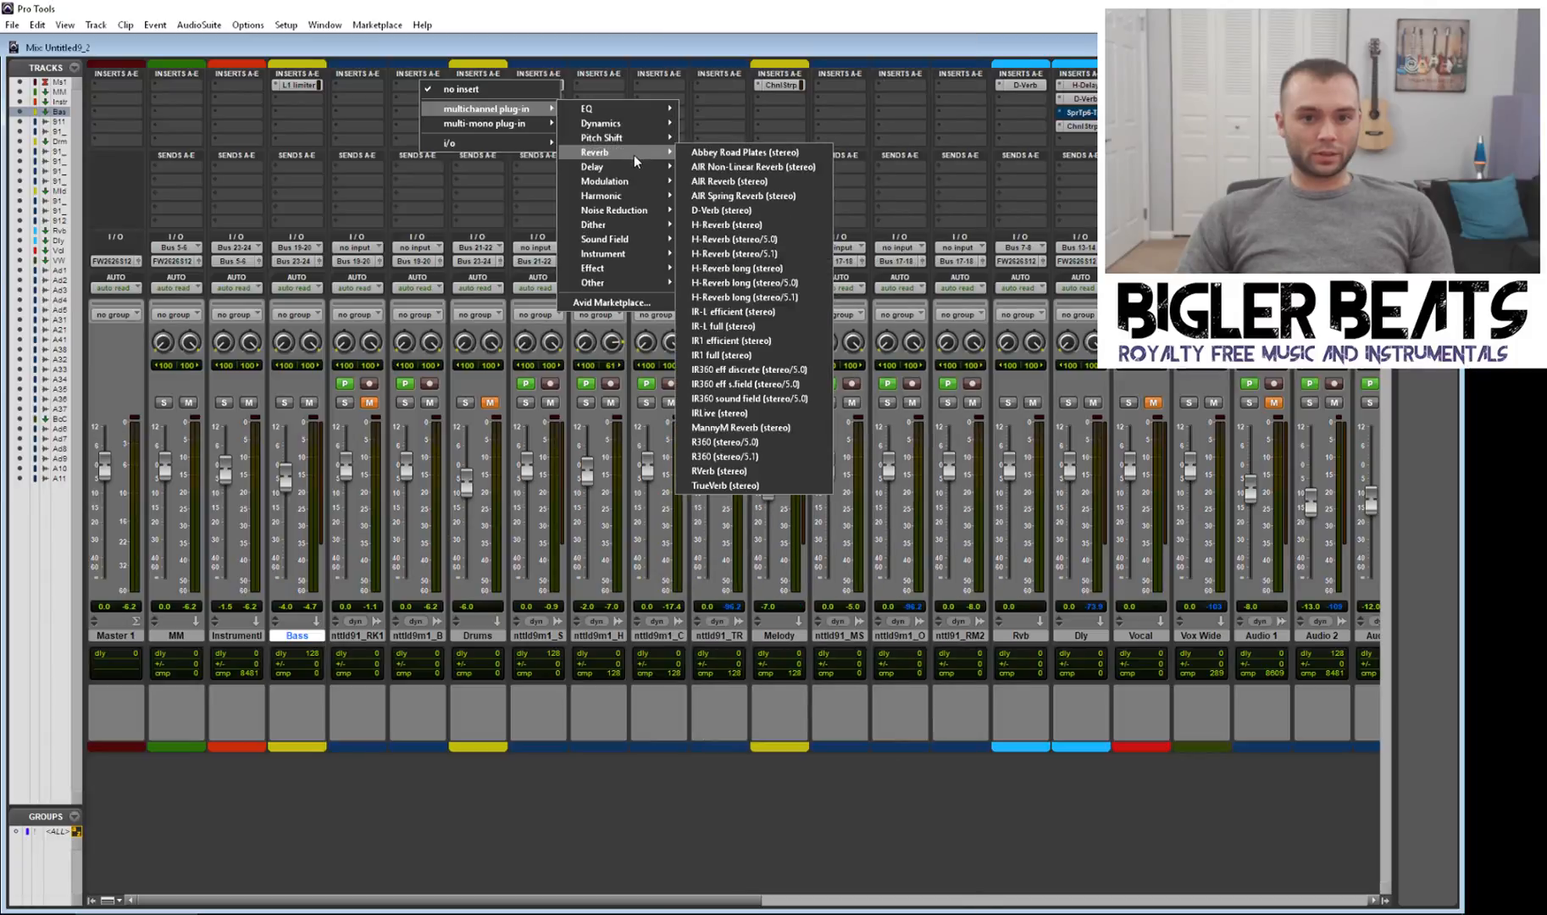
mouse_move(623, 193)
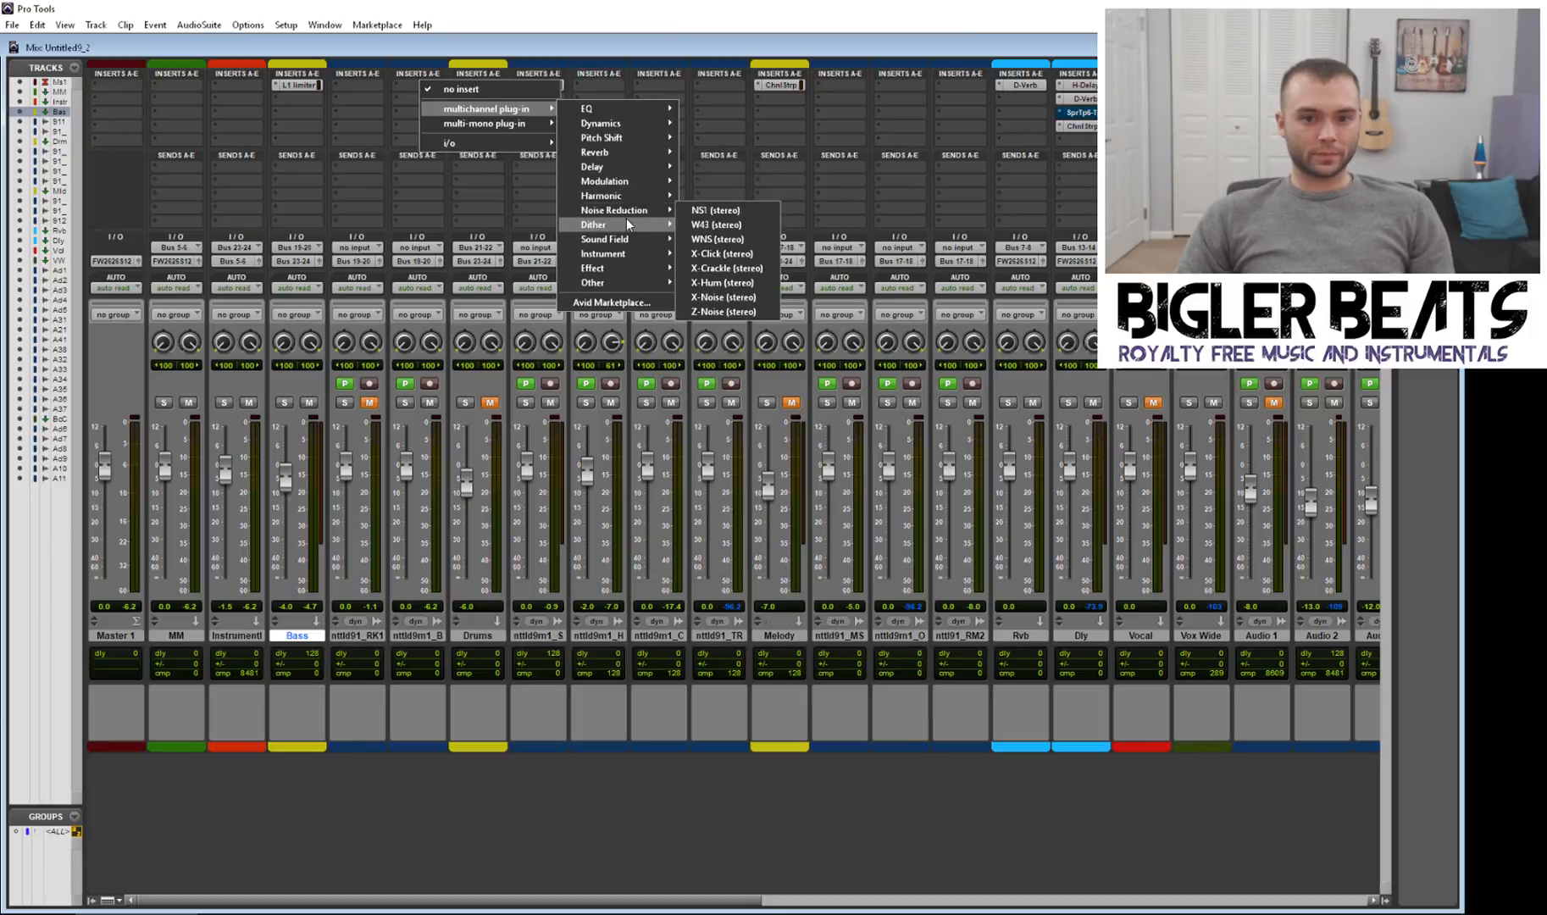
mouse_move(631, 249)
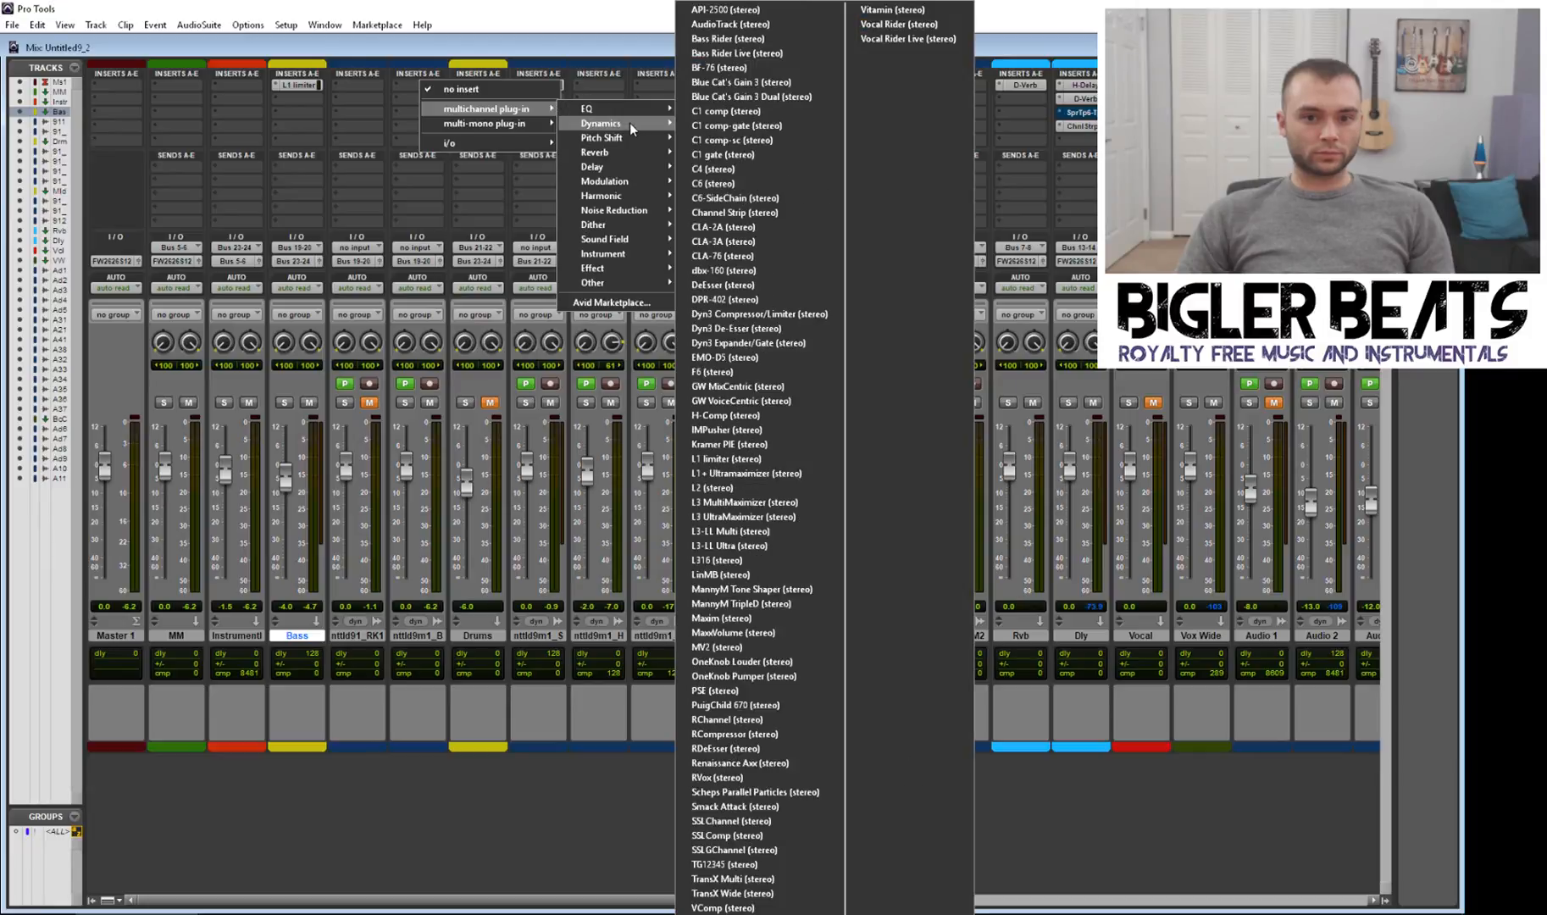
click(488, 7)
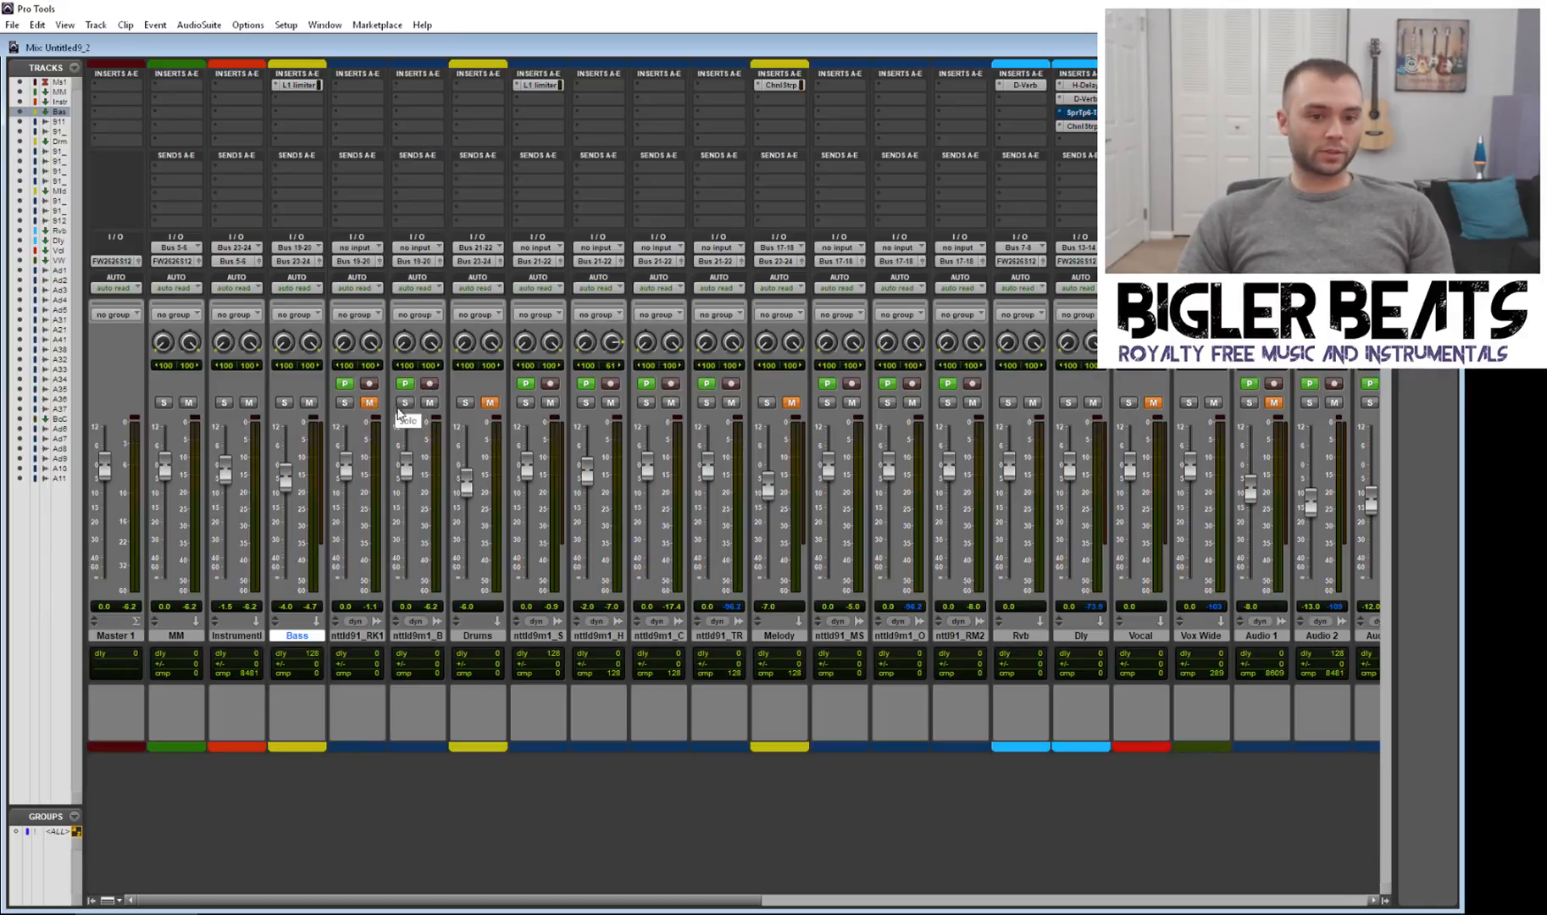
Step: Insert the stereo multichannel RCompressor dynamics plug-in in the first insert slot of the baseline track
click(428, 87)
mouse_move(496, 110)
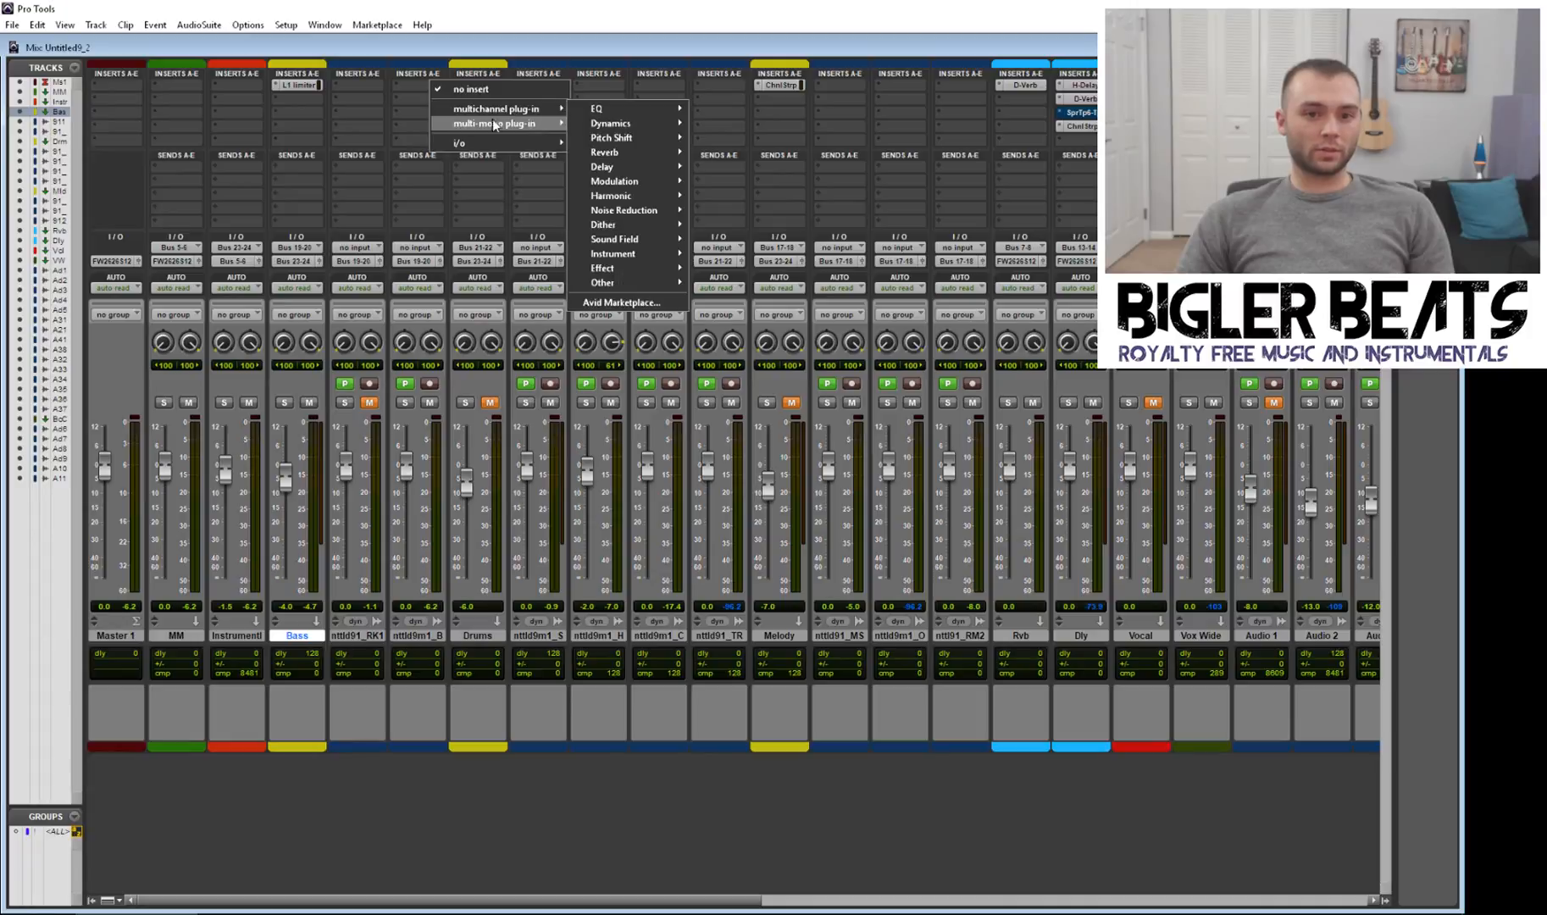
mouse_move(605, 126)
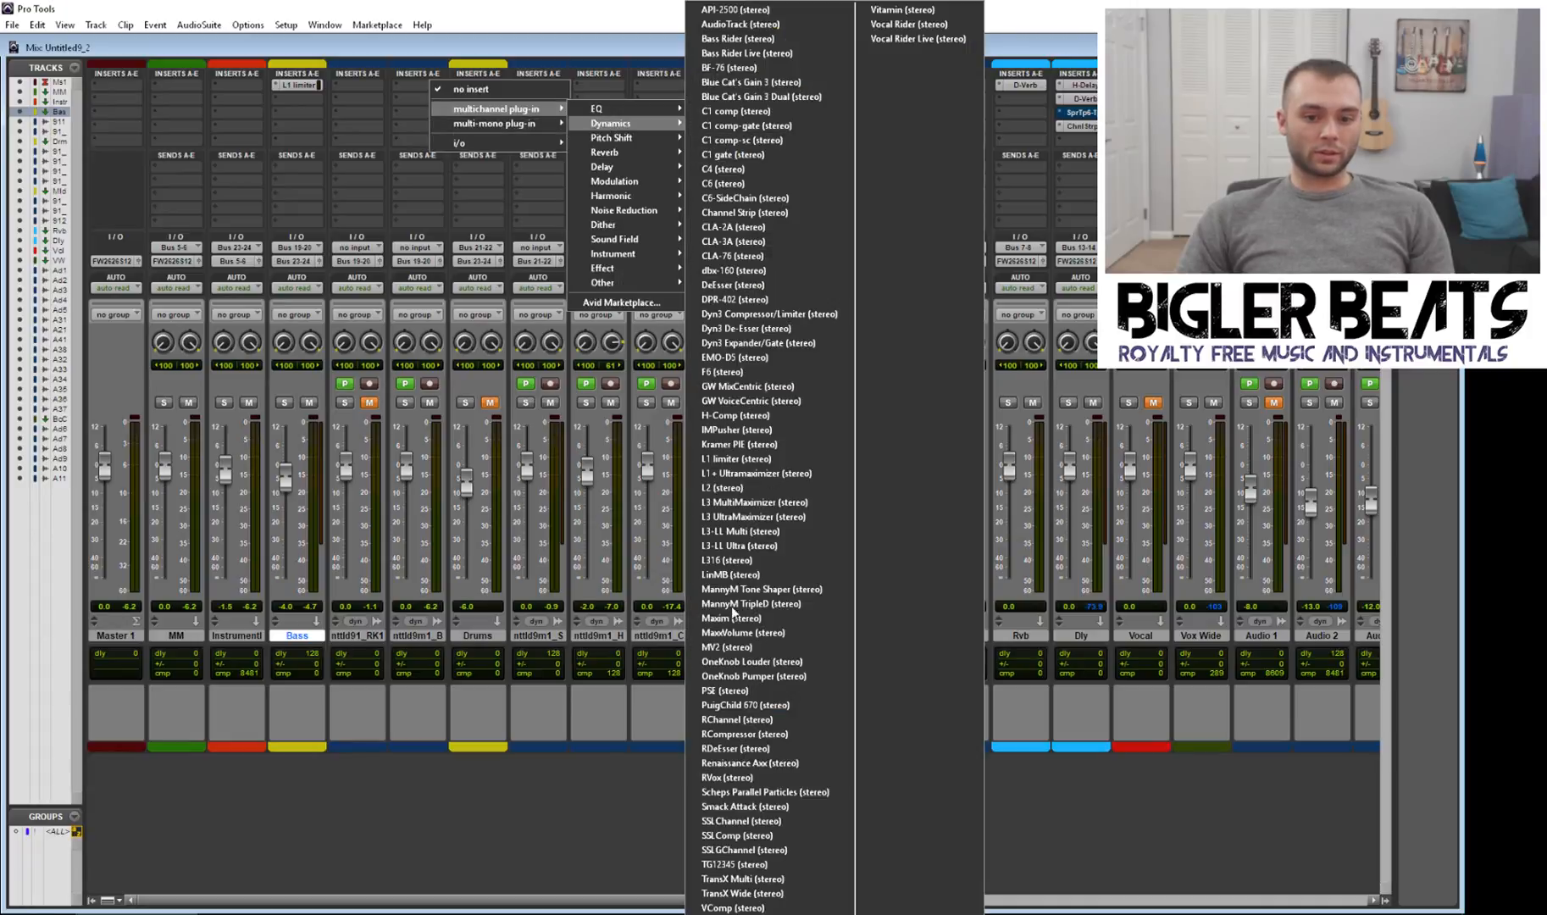
click(763, 736)
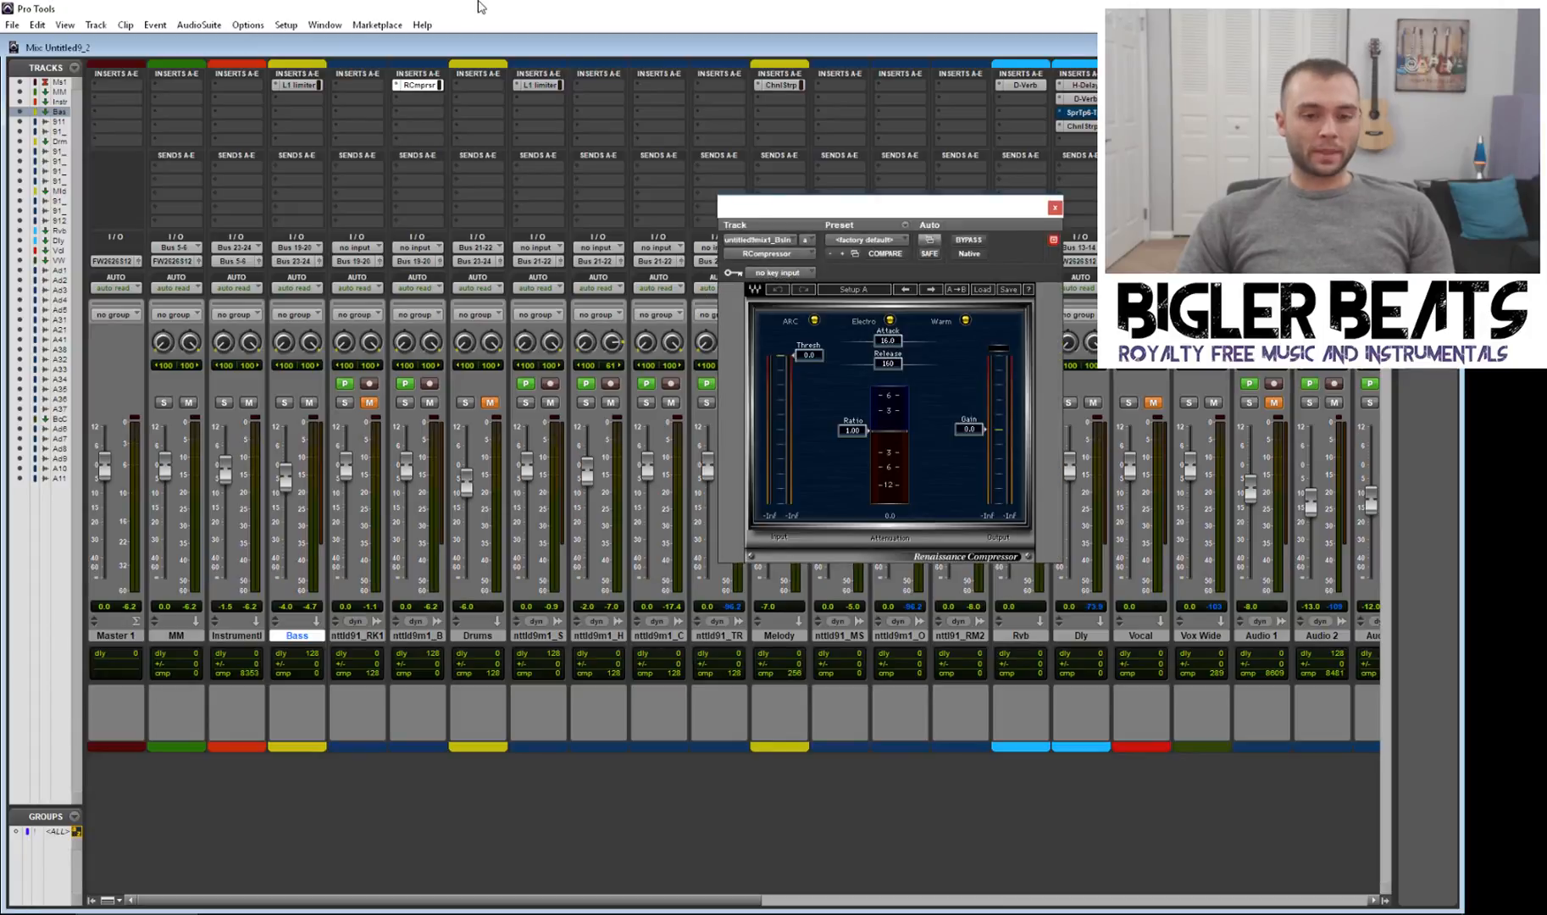
Step: Play the session and set the baseline compressor's threshold to -11.6 and its ratio to 2.00
key(space)
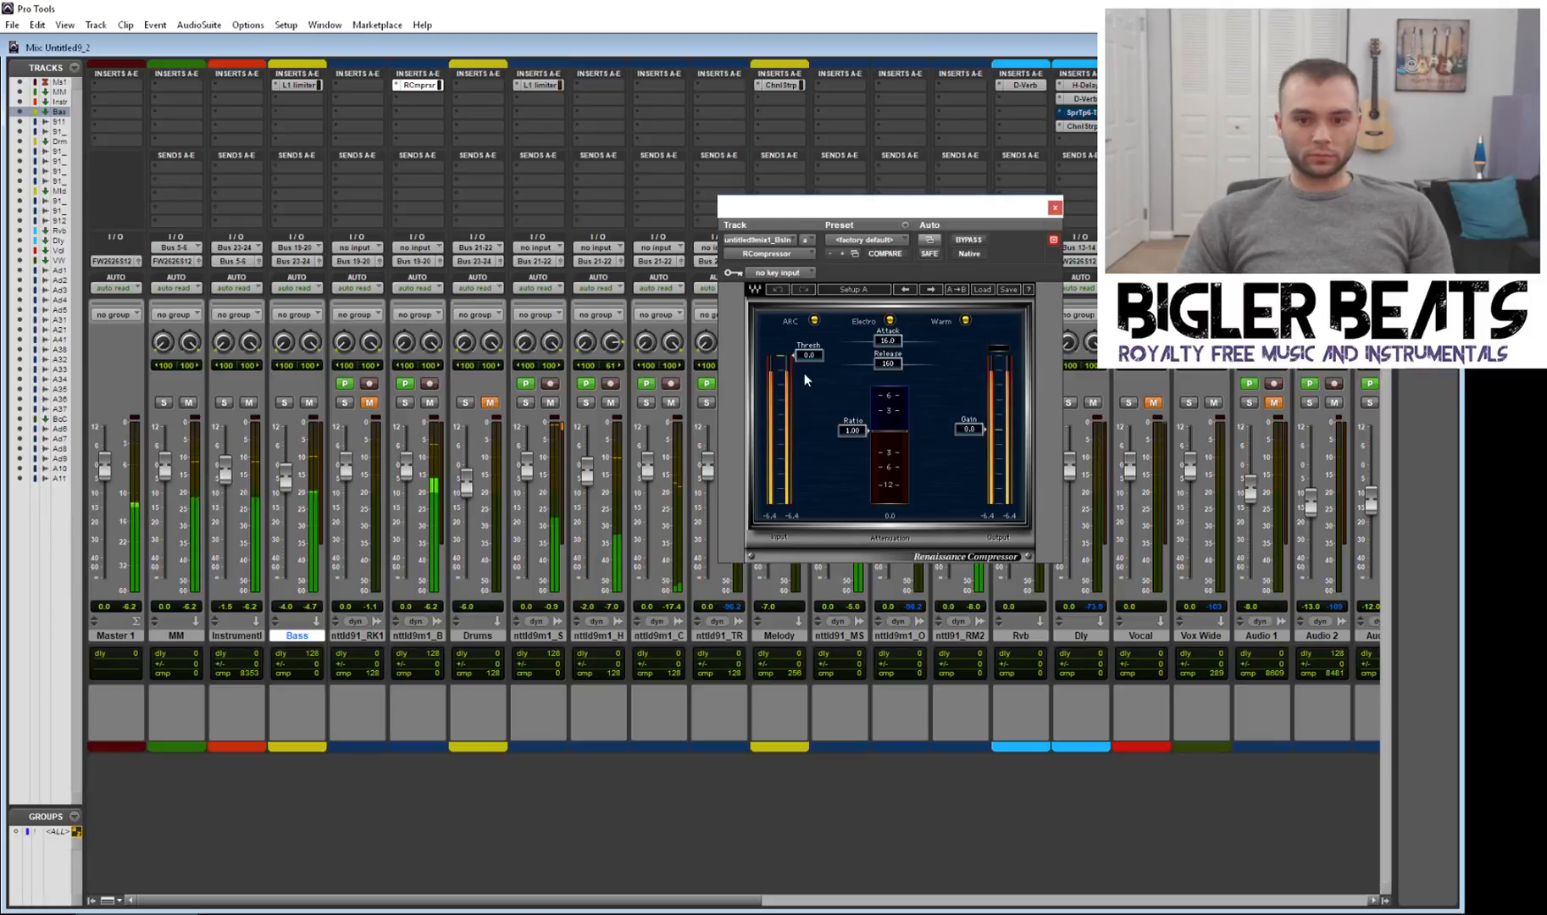
drag(796, 355, 797, 383)
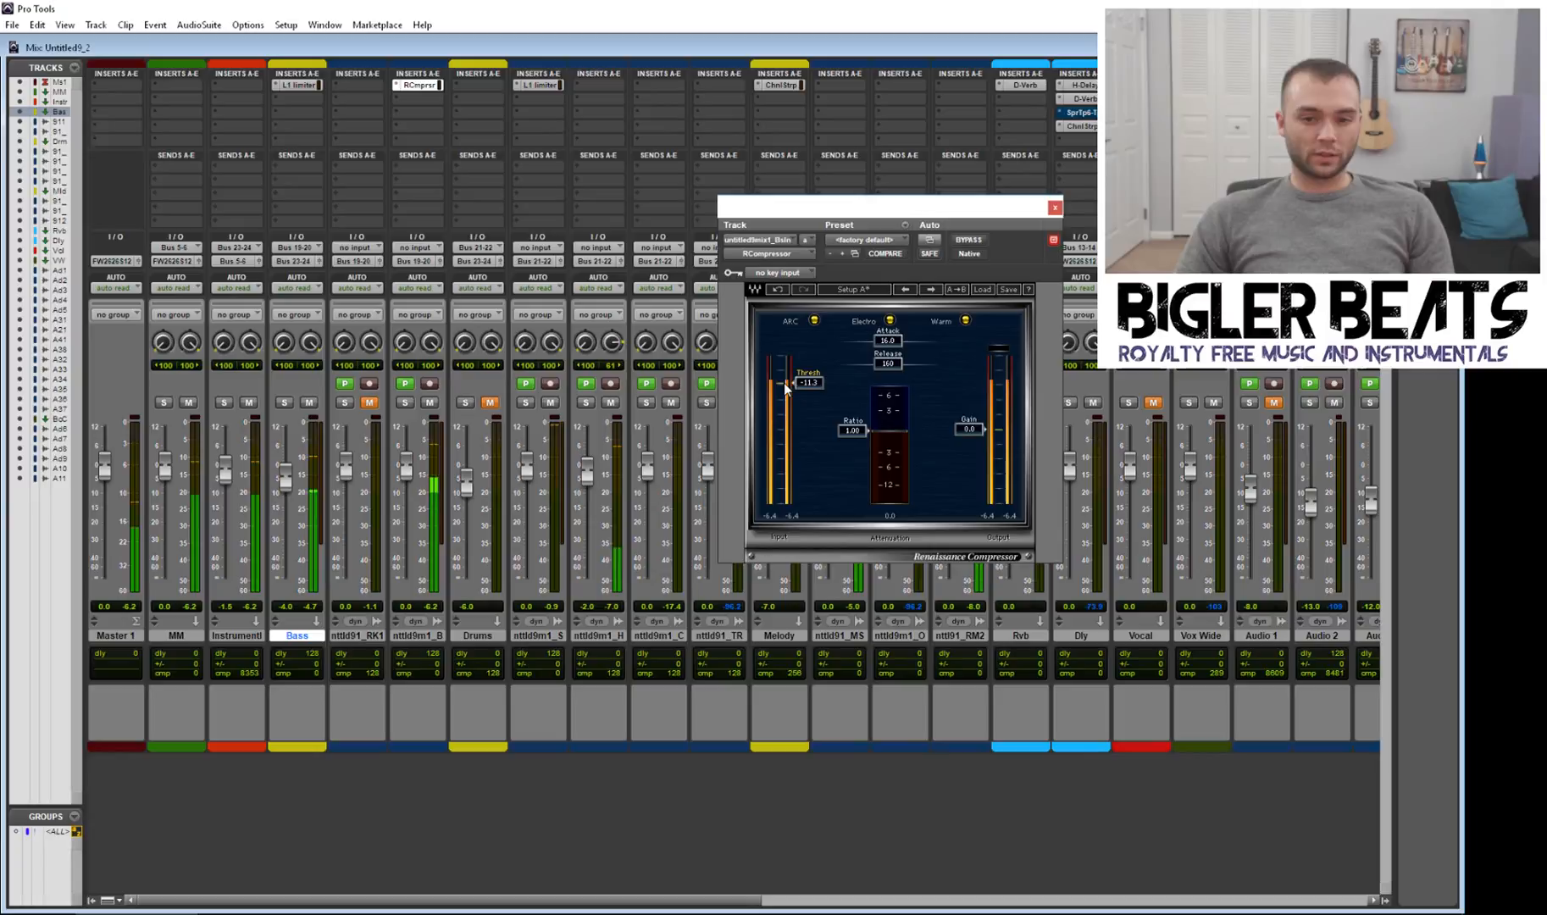
drag(790, 388, 852, 441)
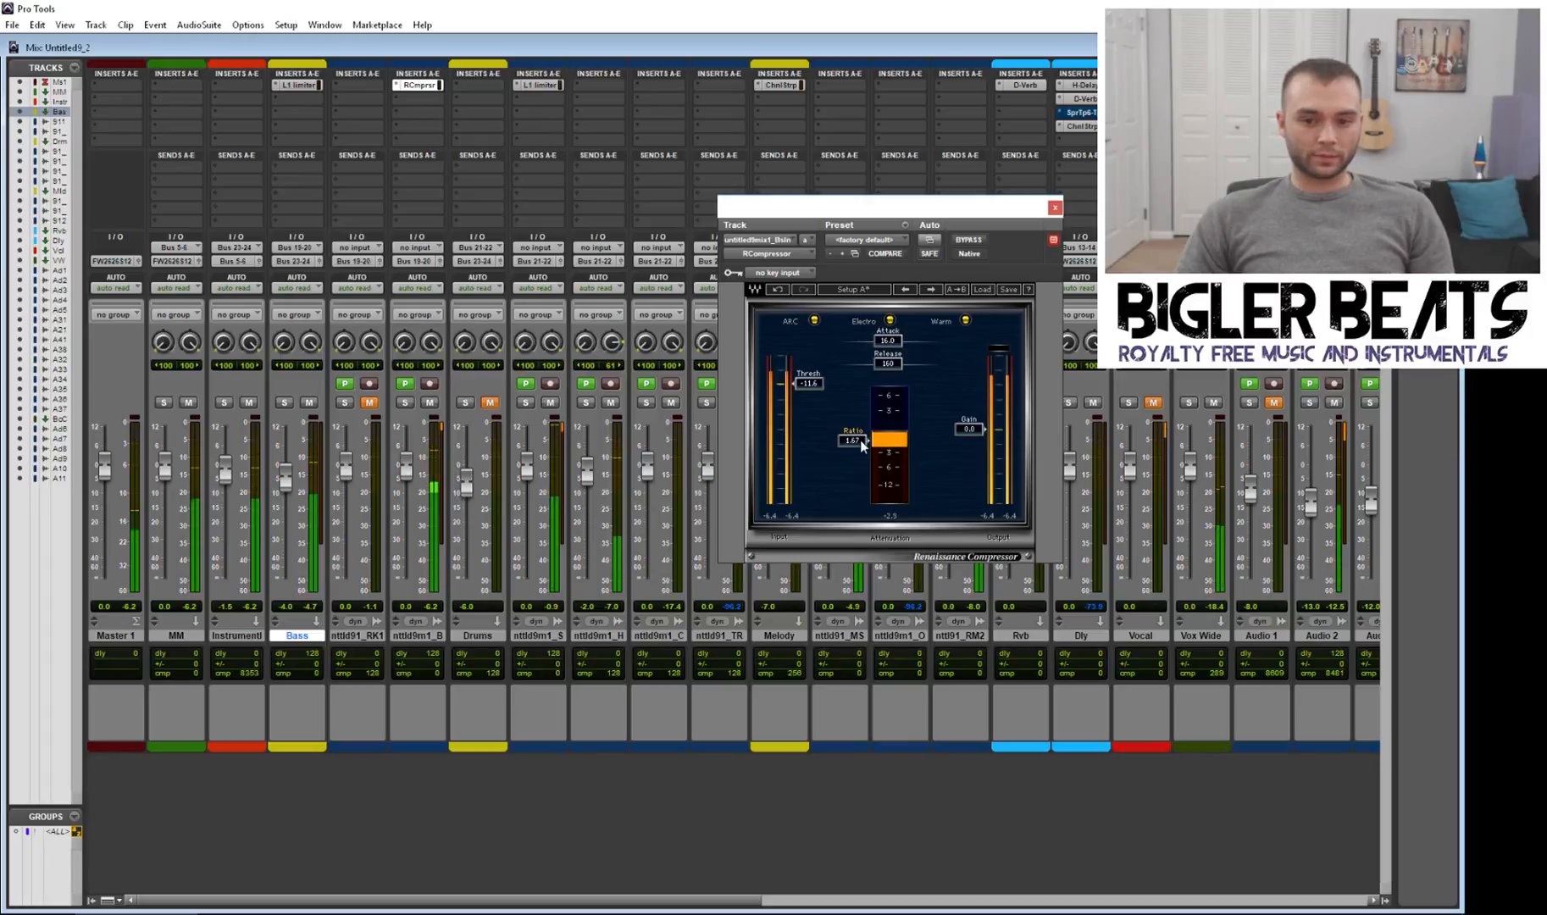
click(858, 442)
text(2)
key(Return)
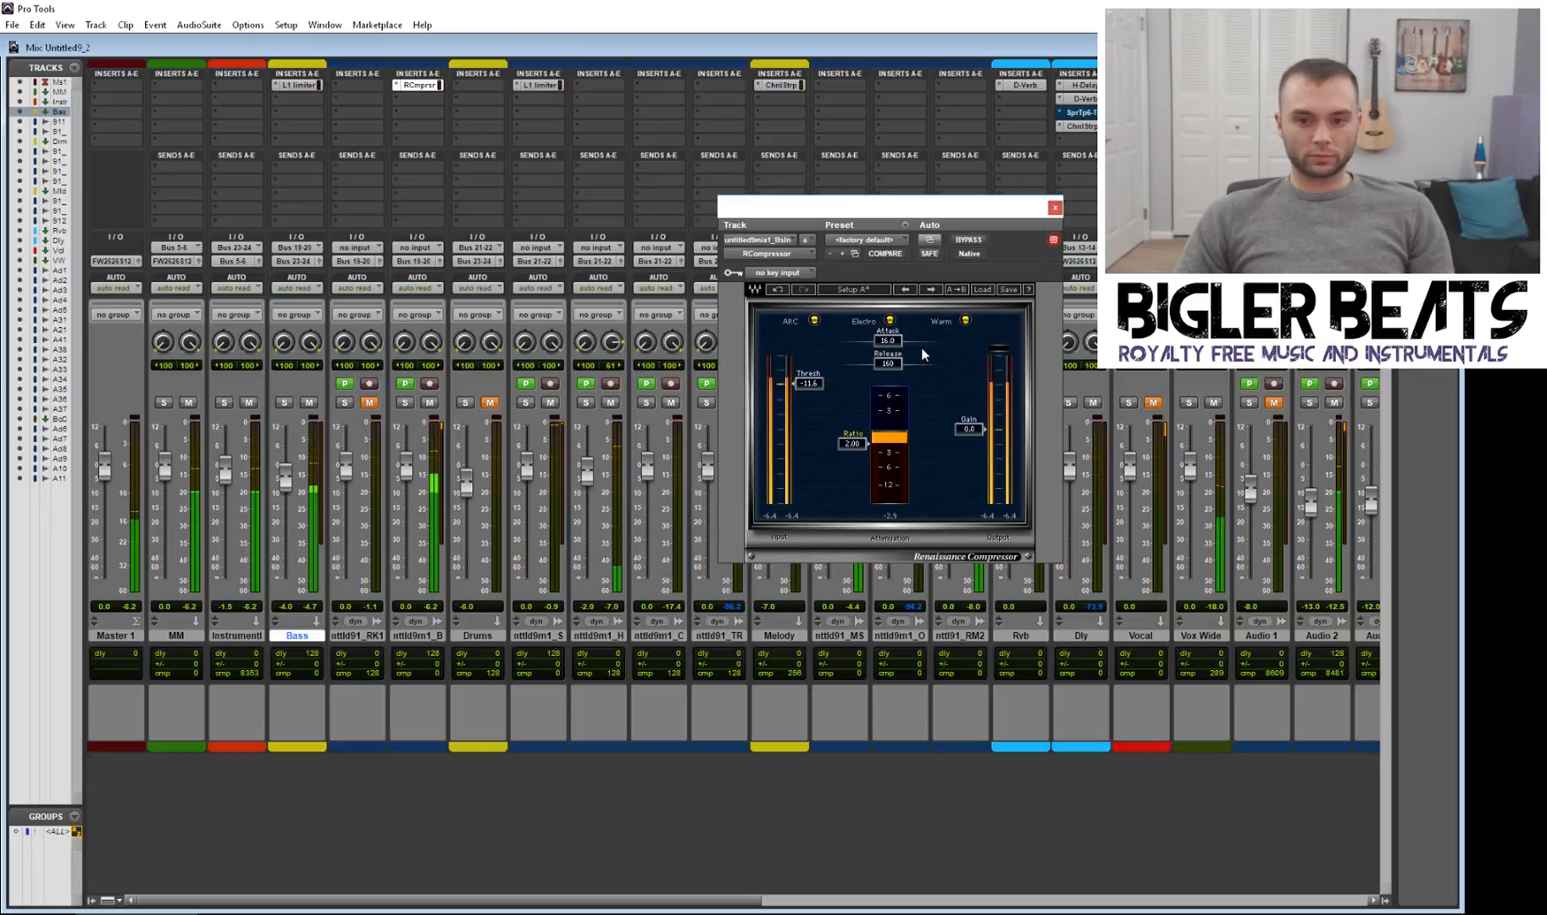
Step: Review the RCompressor settings on the baseline track once more and leave the plug-in closed
click(1055, 208)
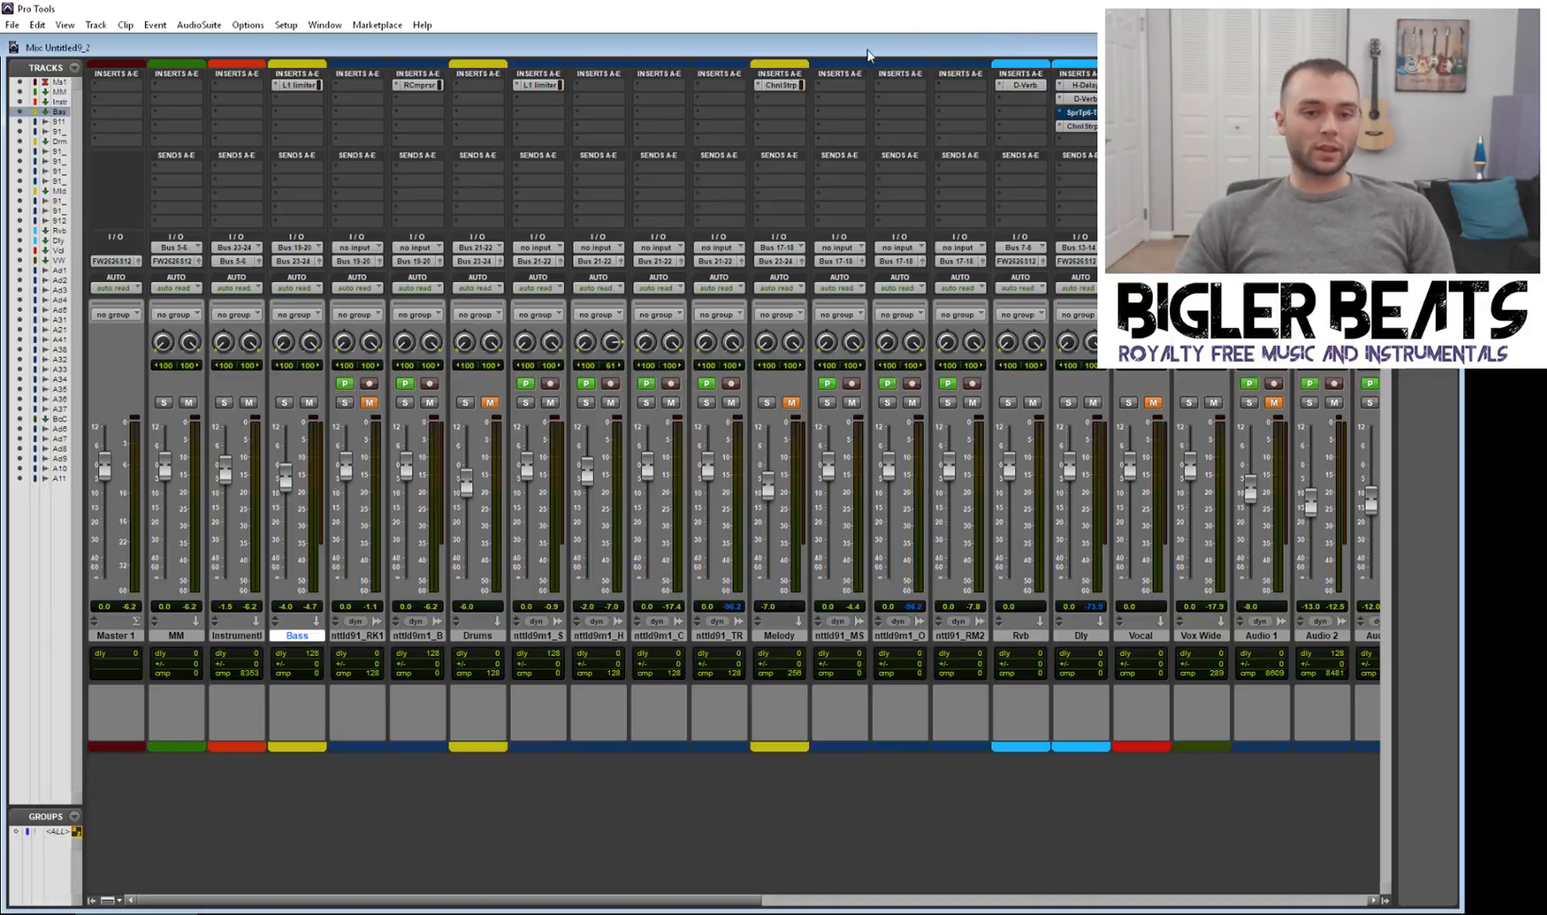
click(418, 85)
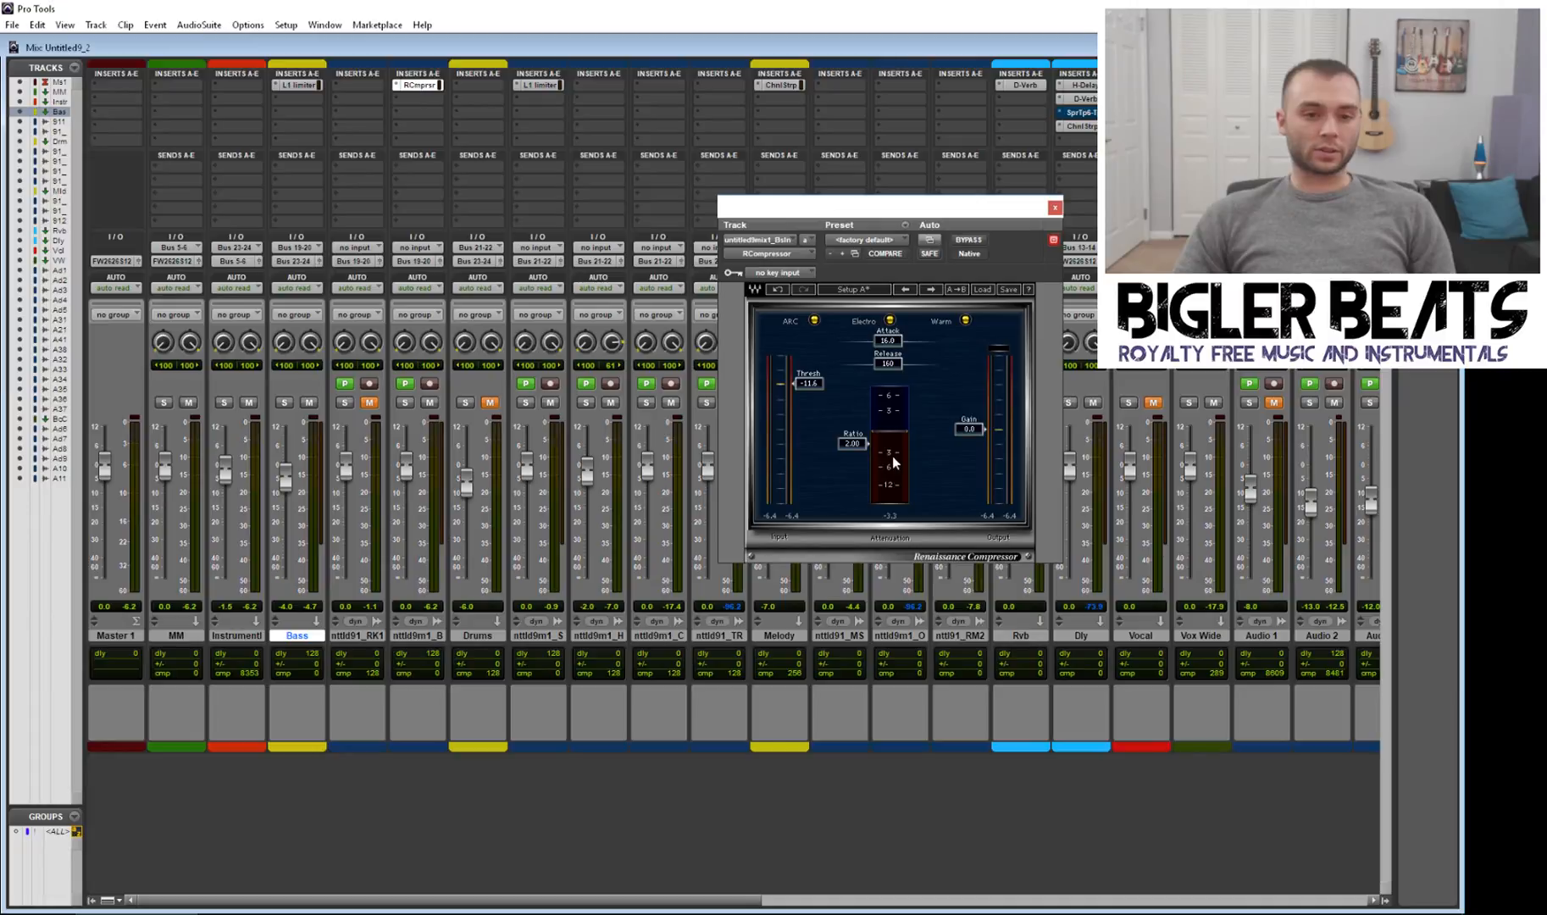
click(1054, 208)
Step: Insert the stereo multichannel Channel Strip EQ in the baseline track's second slot and enable its low-cut filter at 20 Hz, 12 dB per octave
click(422, 96)
mouse_move(441, 124)
mouse_move(597, 135)
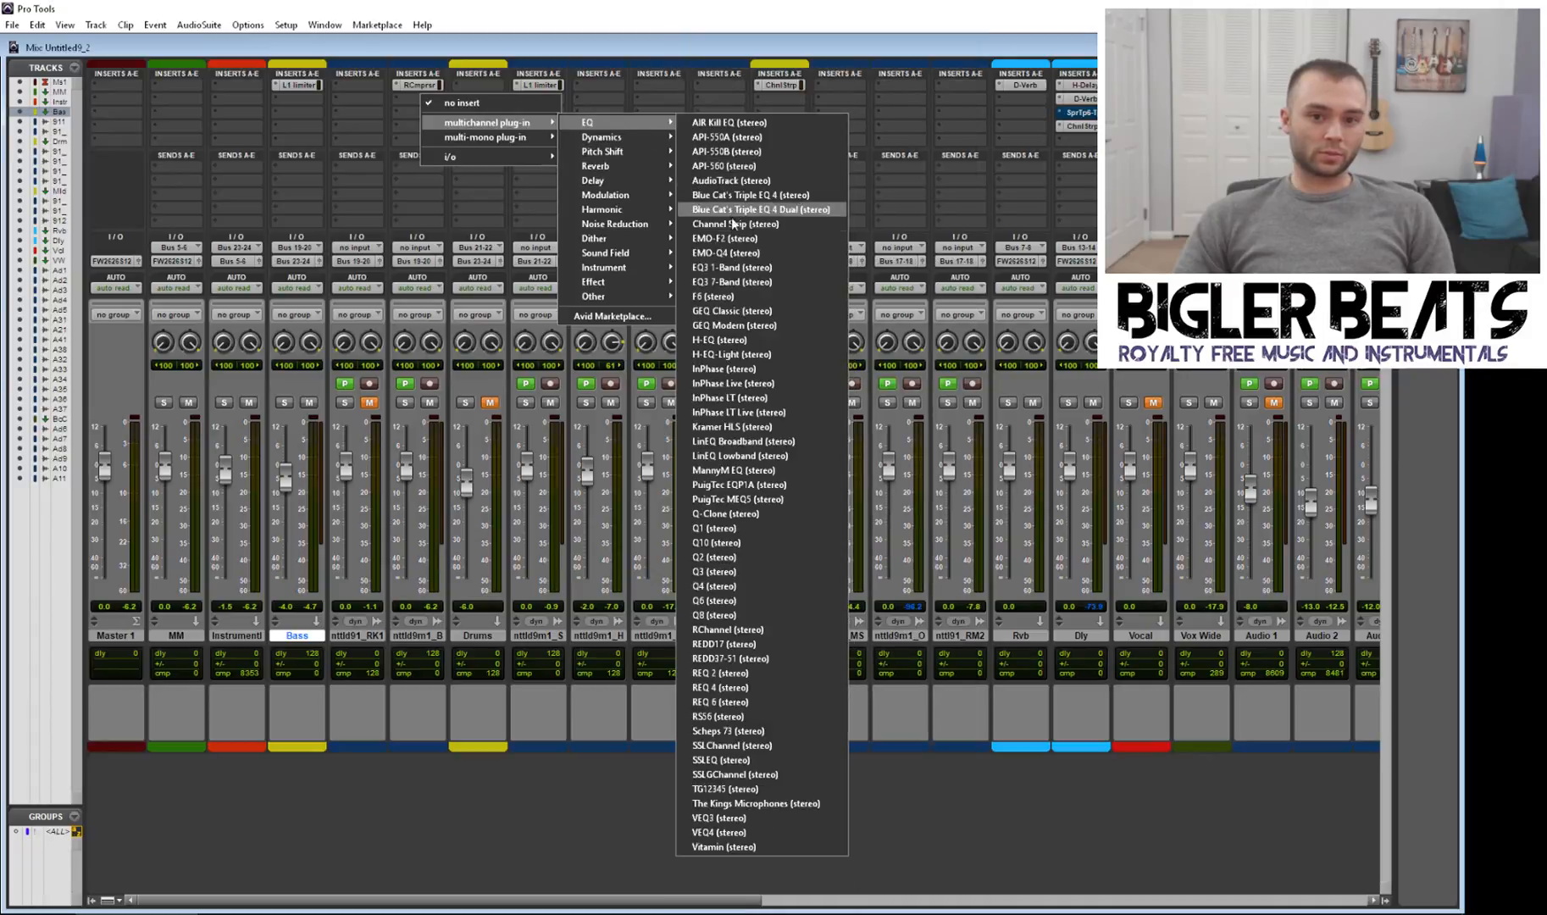
click(734, 212)
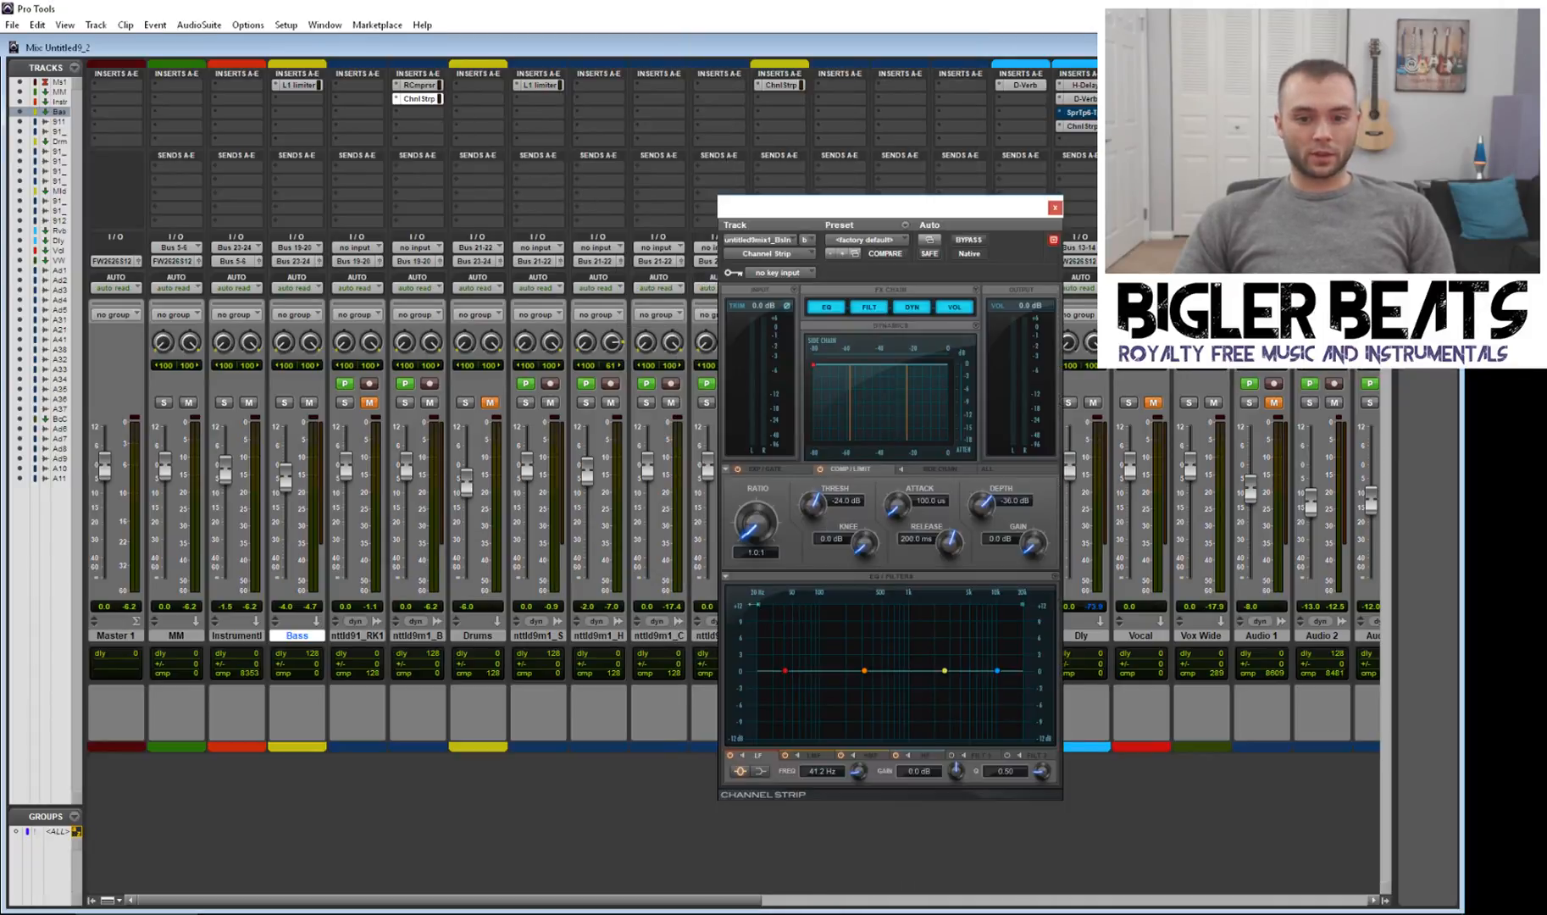
mouse_move(759, 604)
mouse_down()
mouse_move(778, 604)
mouse_move(731, 604)
mouse_up()
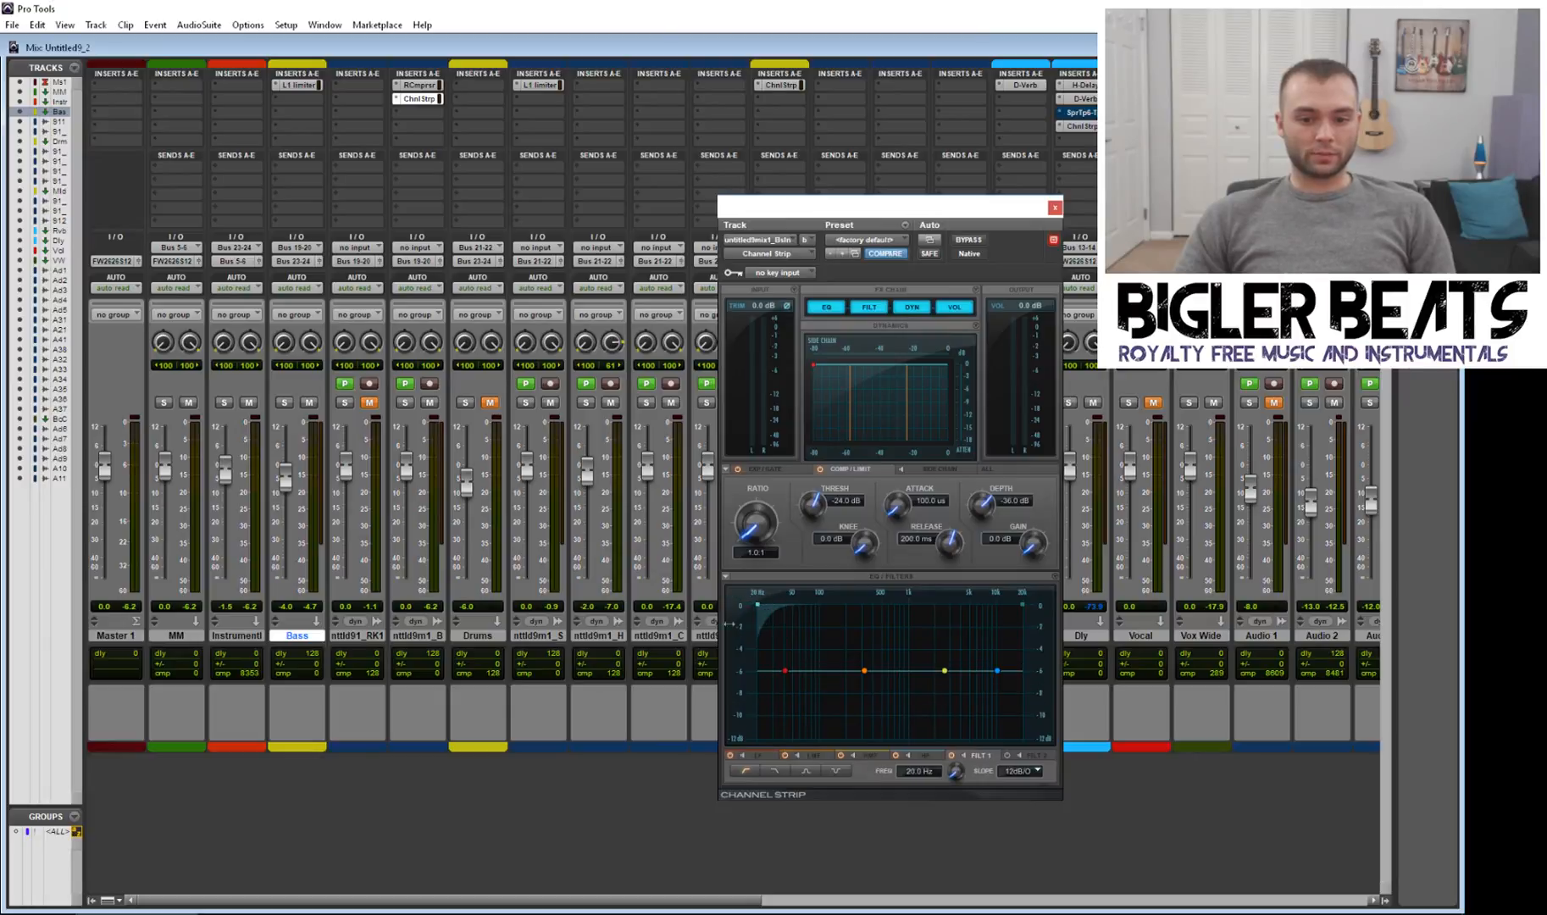
click(1054, 208)
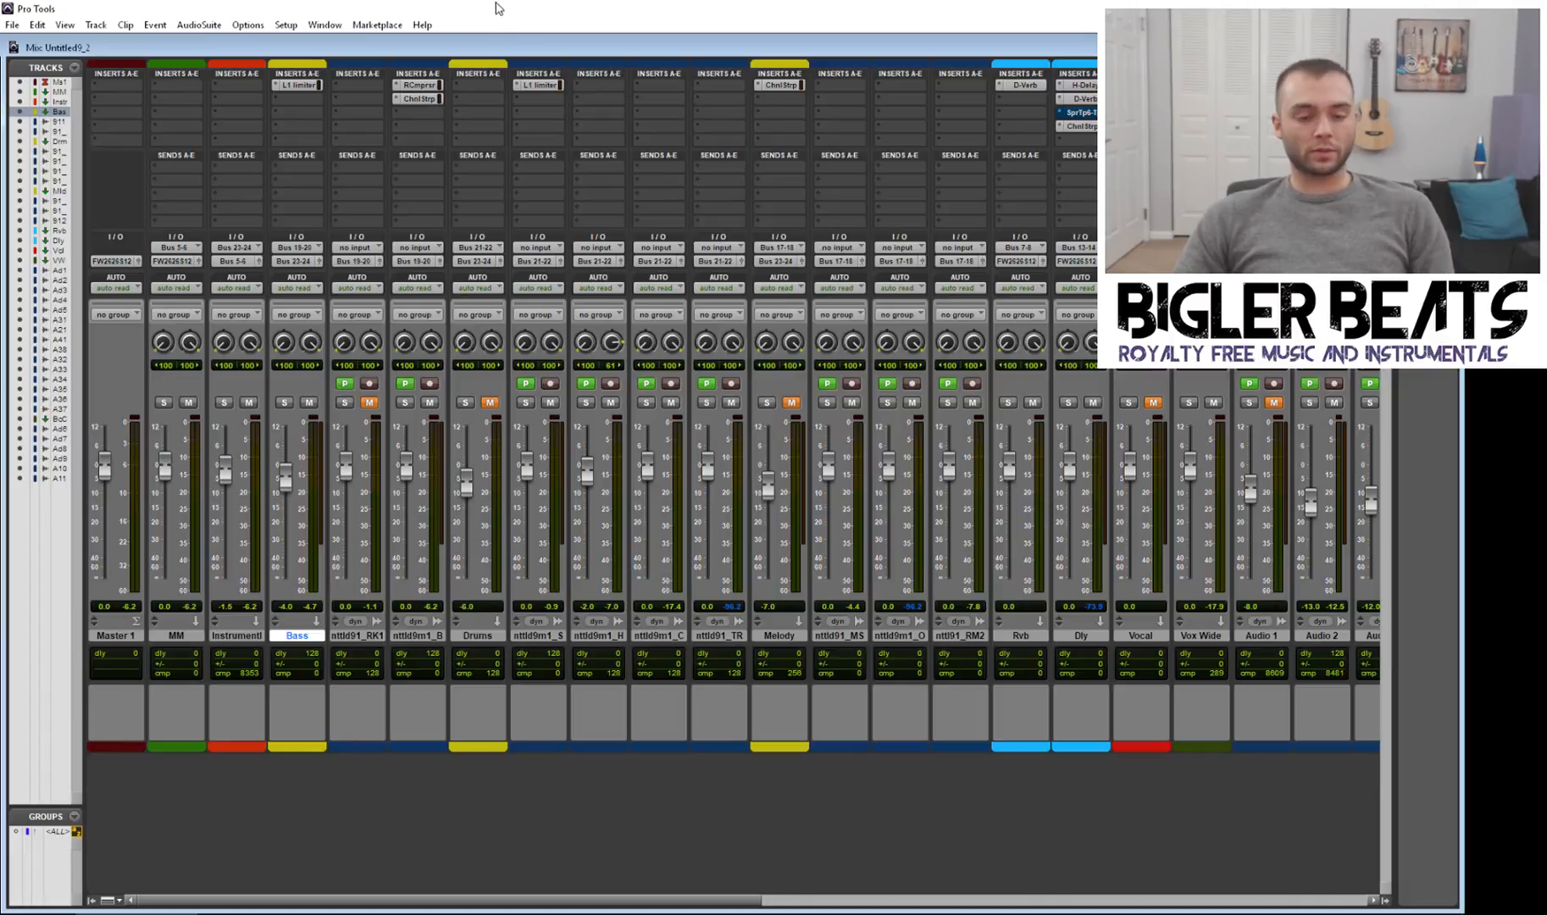
Step: Play the session and unmute the rack kick track to hear it together with the baseline
key(space)
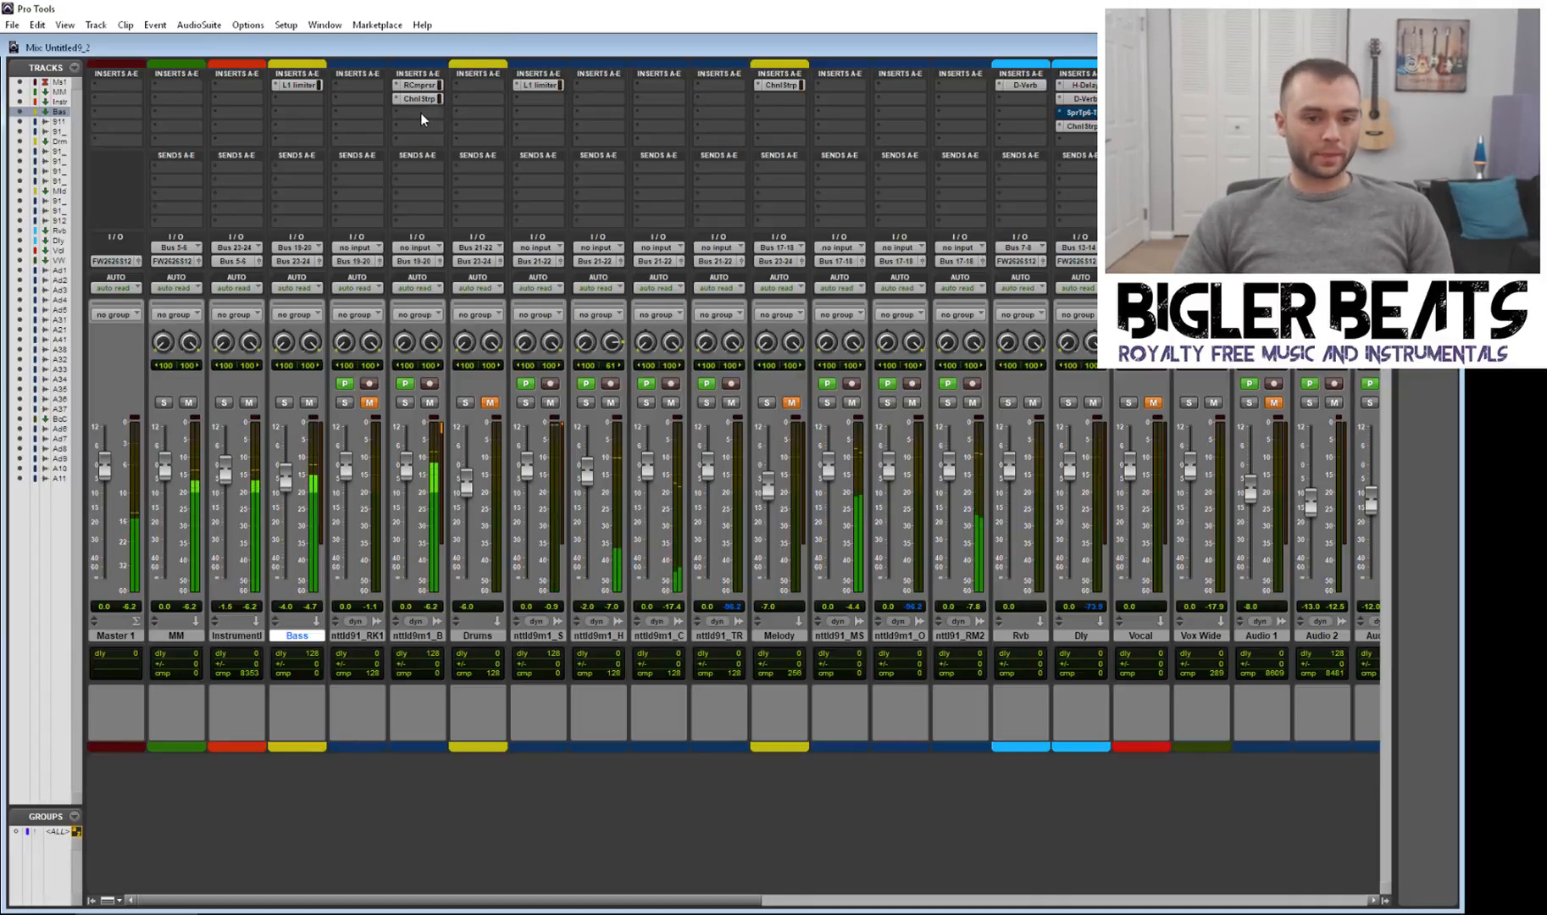
click(376, 405)
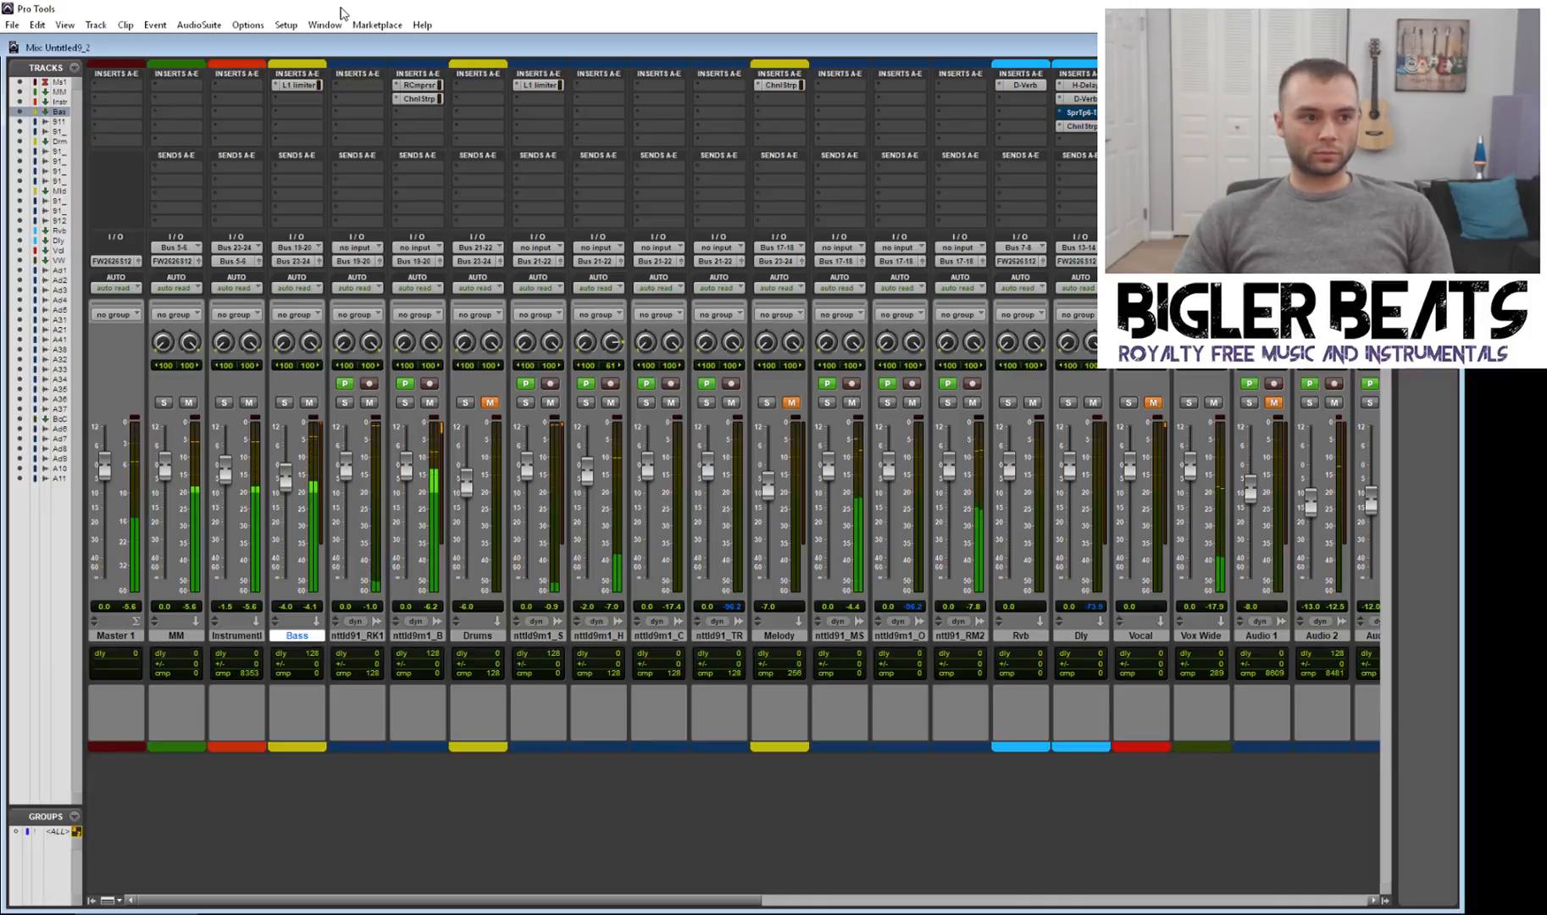
key(space)
Step: Insert the stereo multichannel CLA-76 compressor in the rack kick track's first slot and load its Blacky Kick preset
click(374, 82)
mouse_move(457, 108)
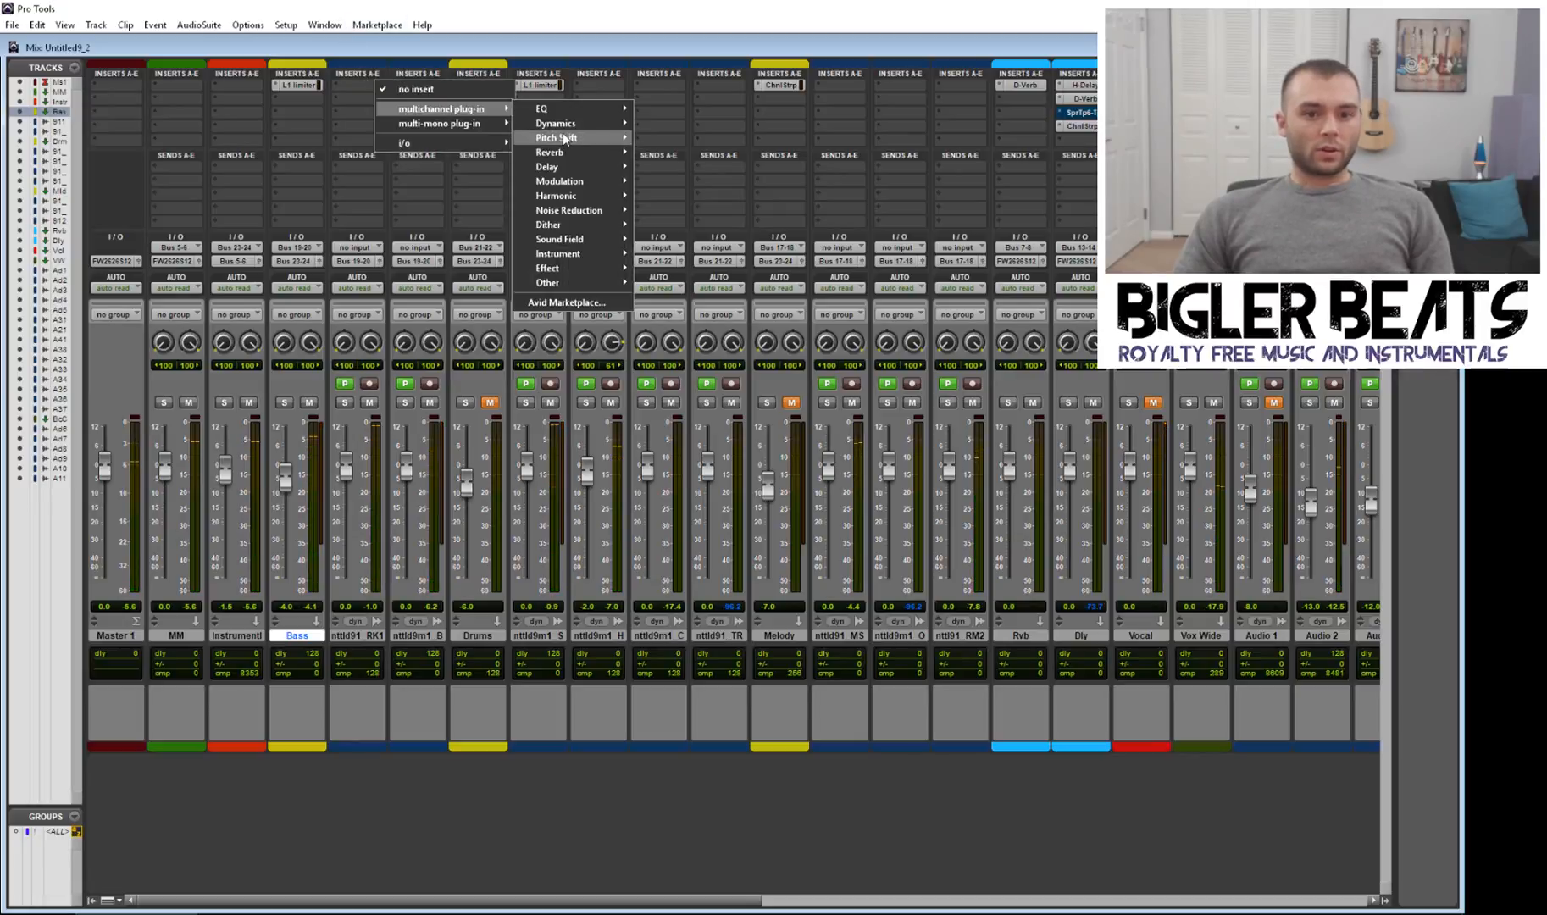
mouse_move(564, 136)
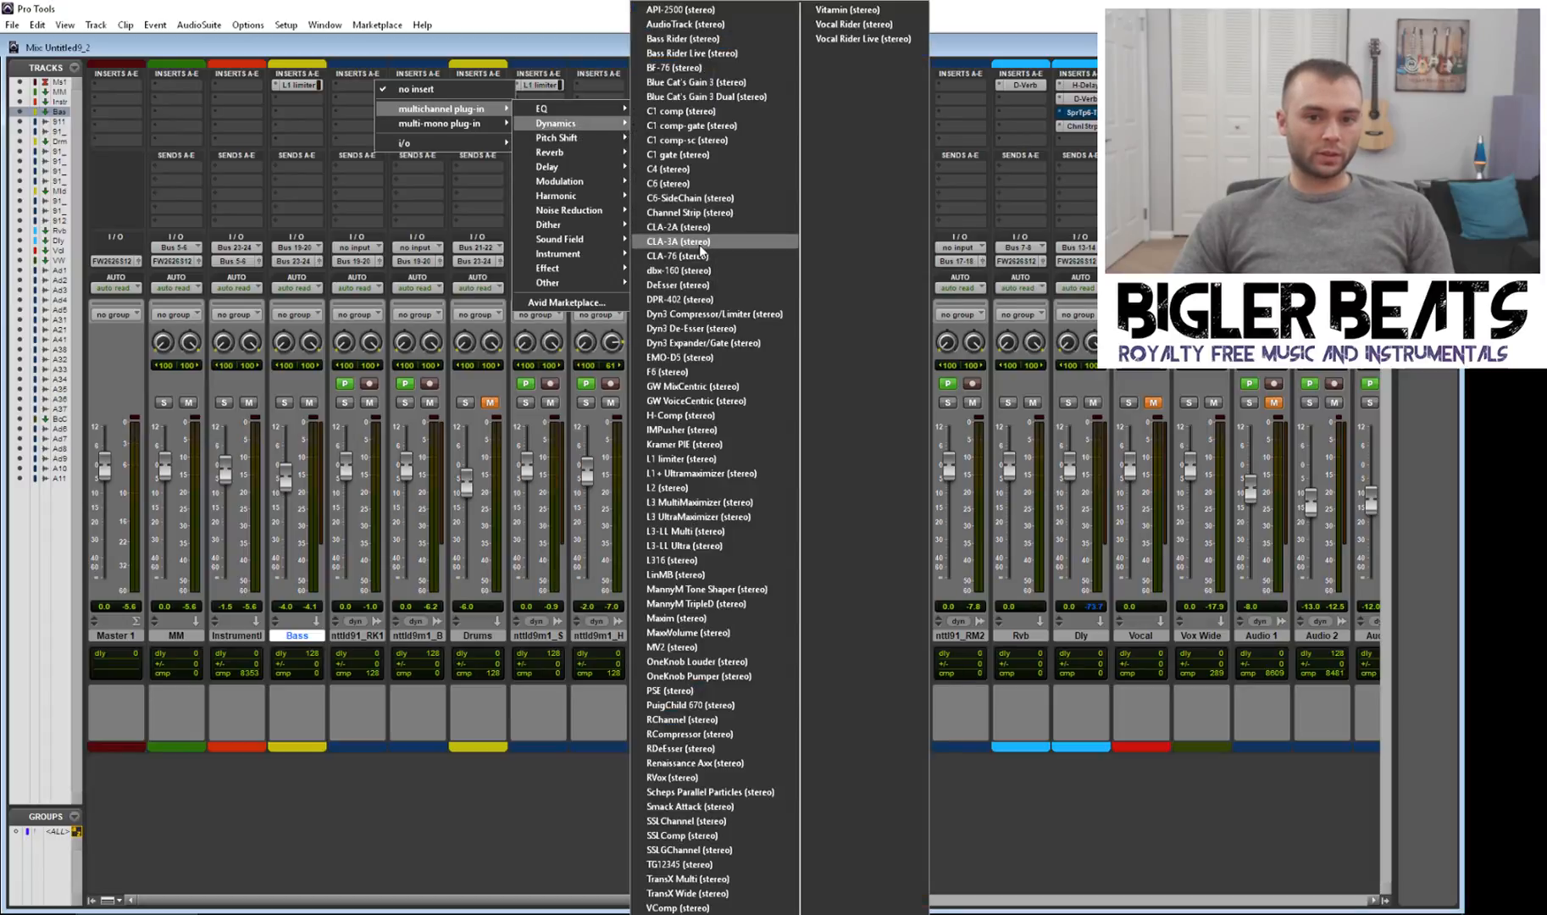
click(702, 255)
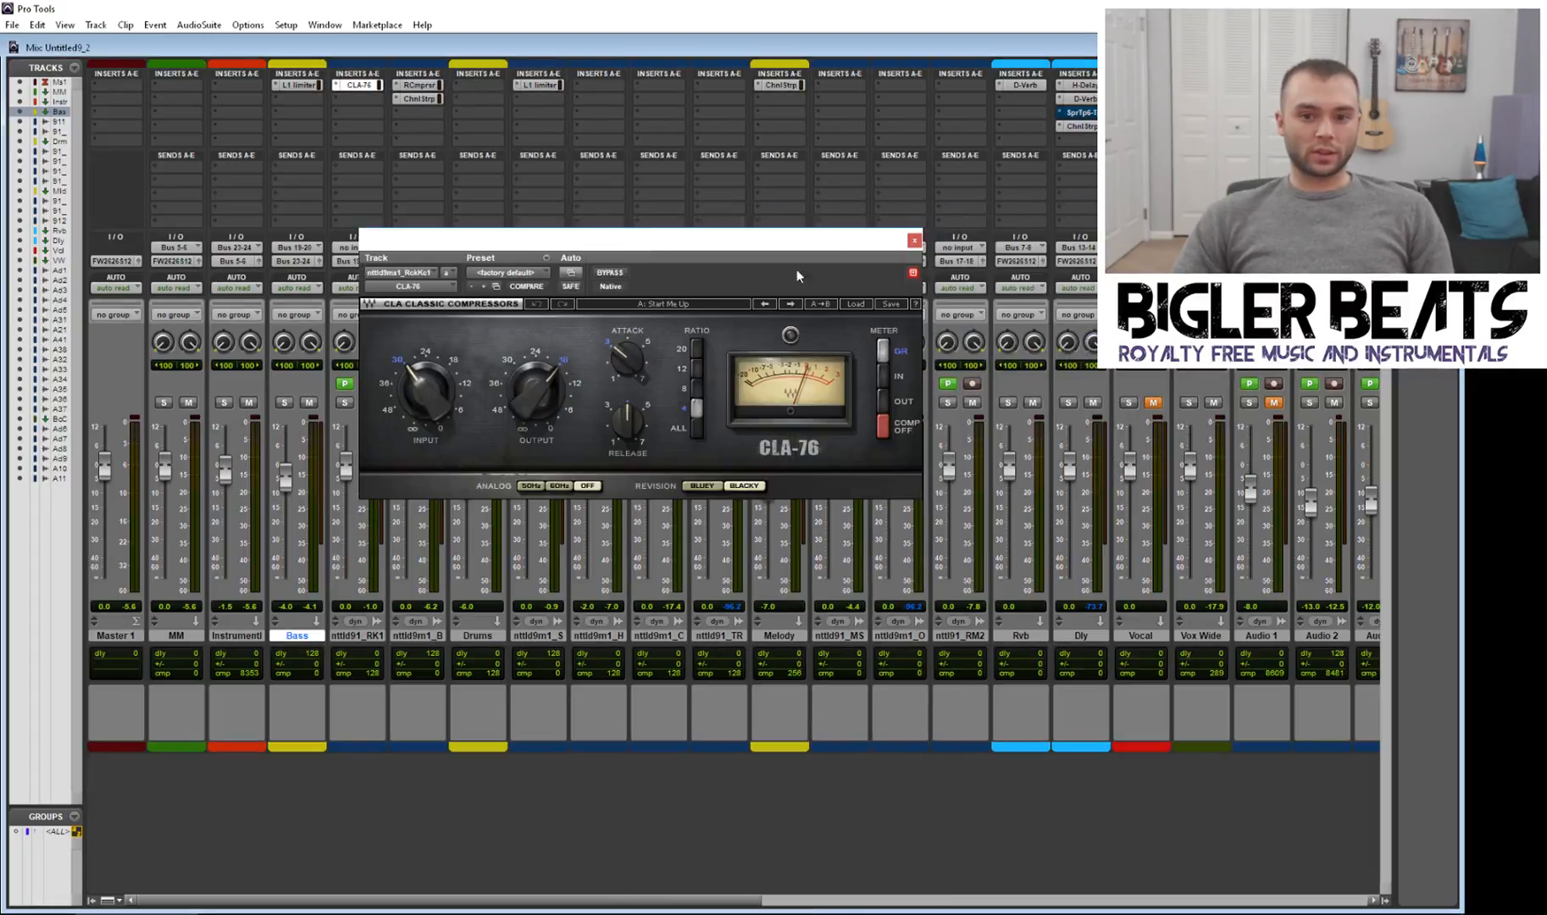
click(864, 305)
mouse_move(928, 432)
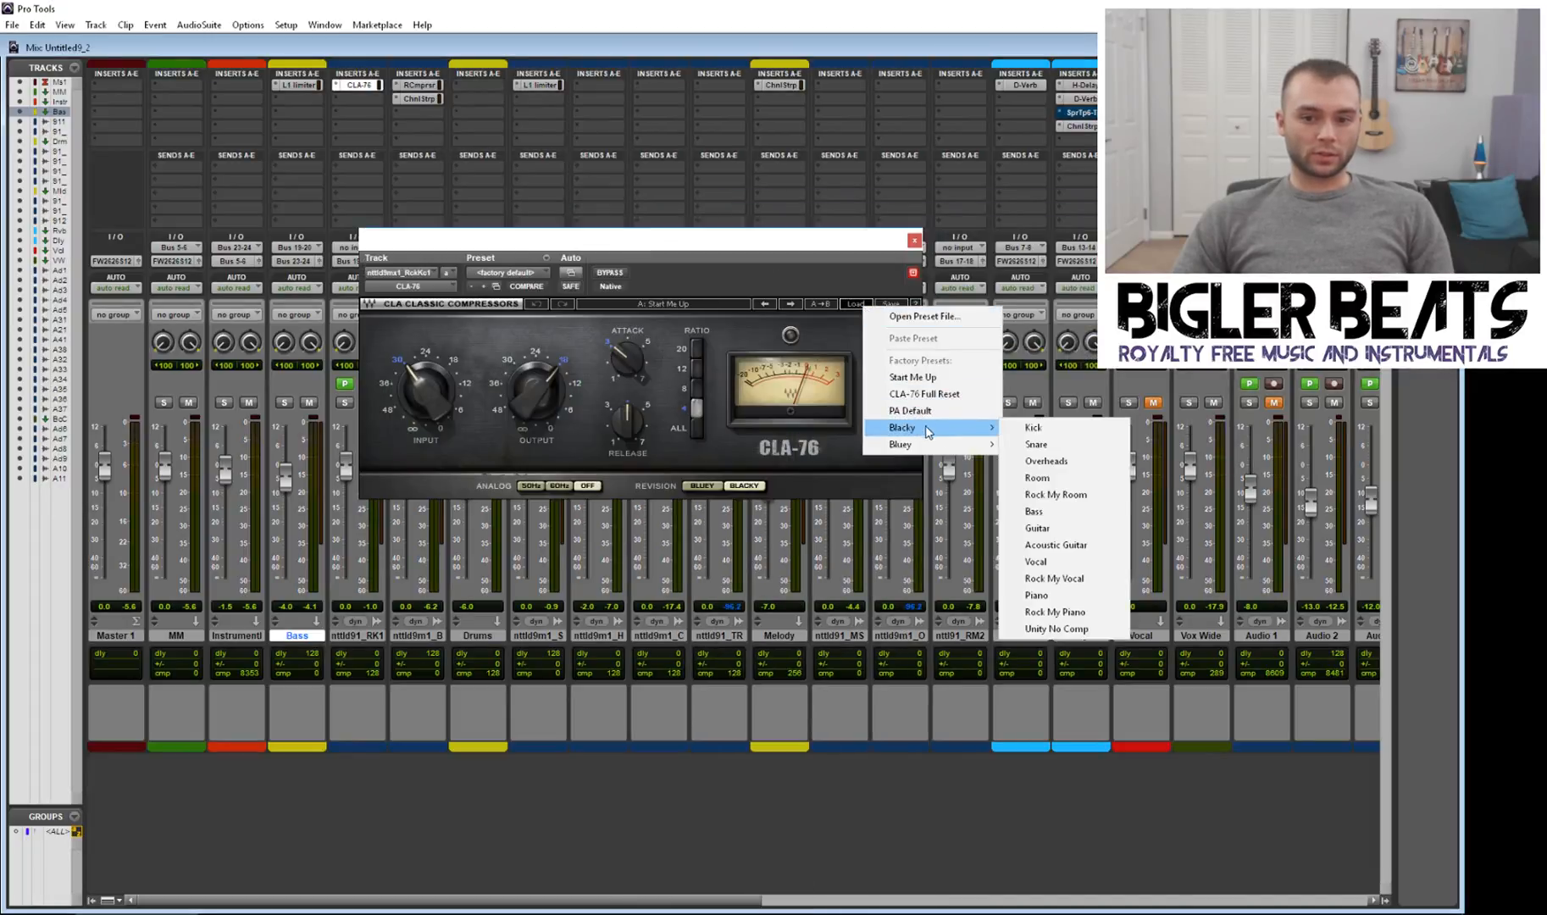
click(1033, 427)
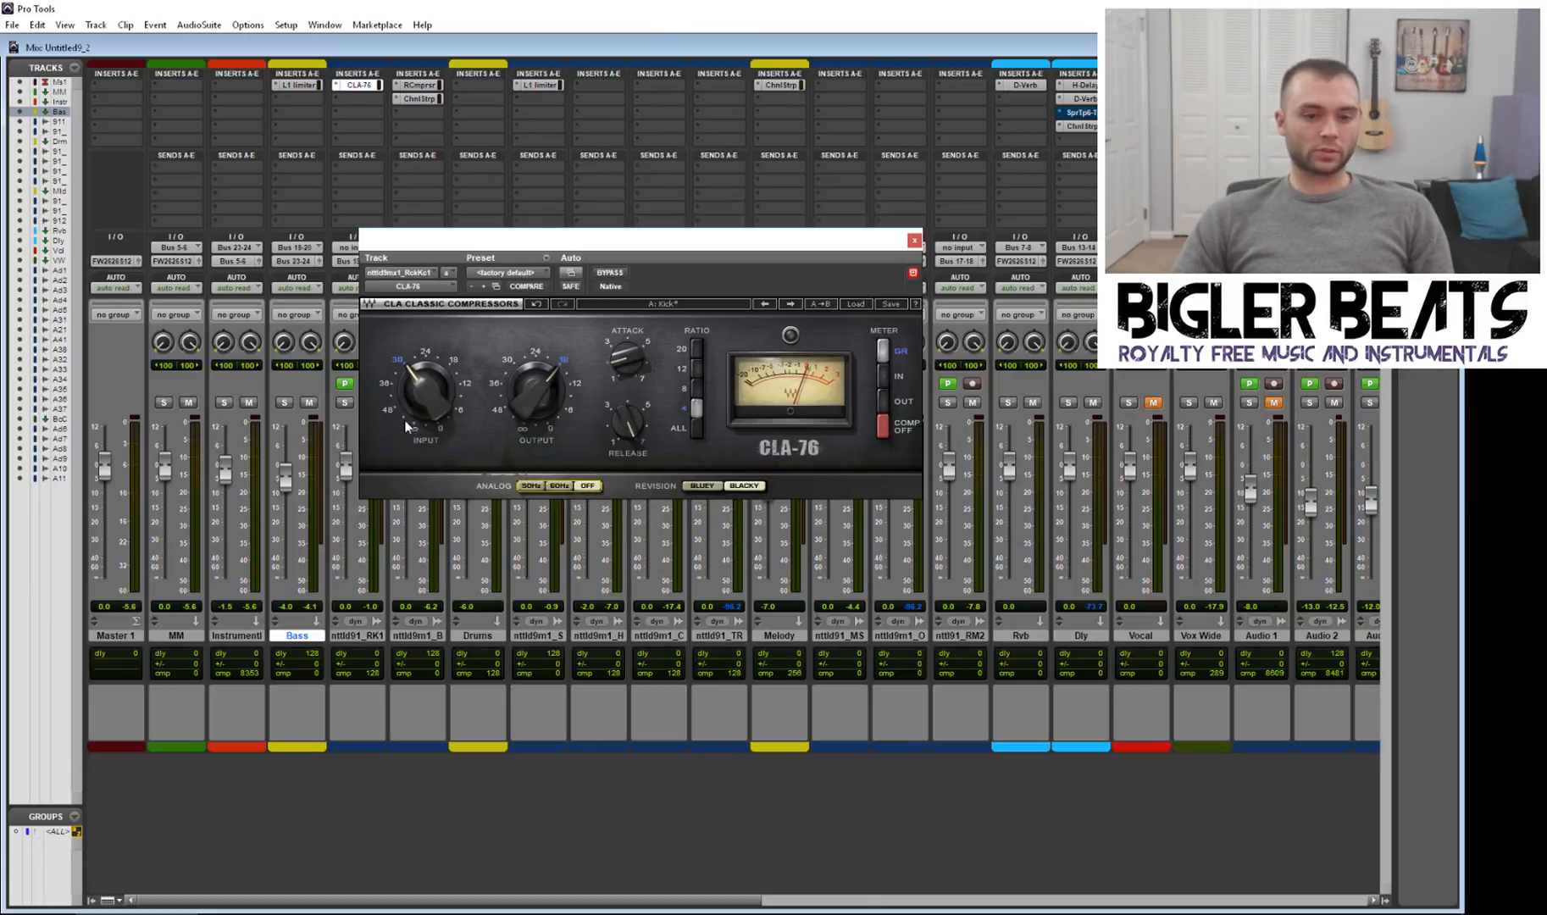
Step: During playback, lower the rack kick CLA-76 input to about -48 and raise its output to about -12
key(space)
drag(426, 391, 426, 432)
drag(535, 391, 535, 377)
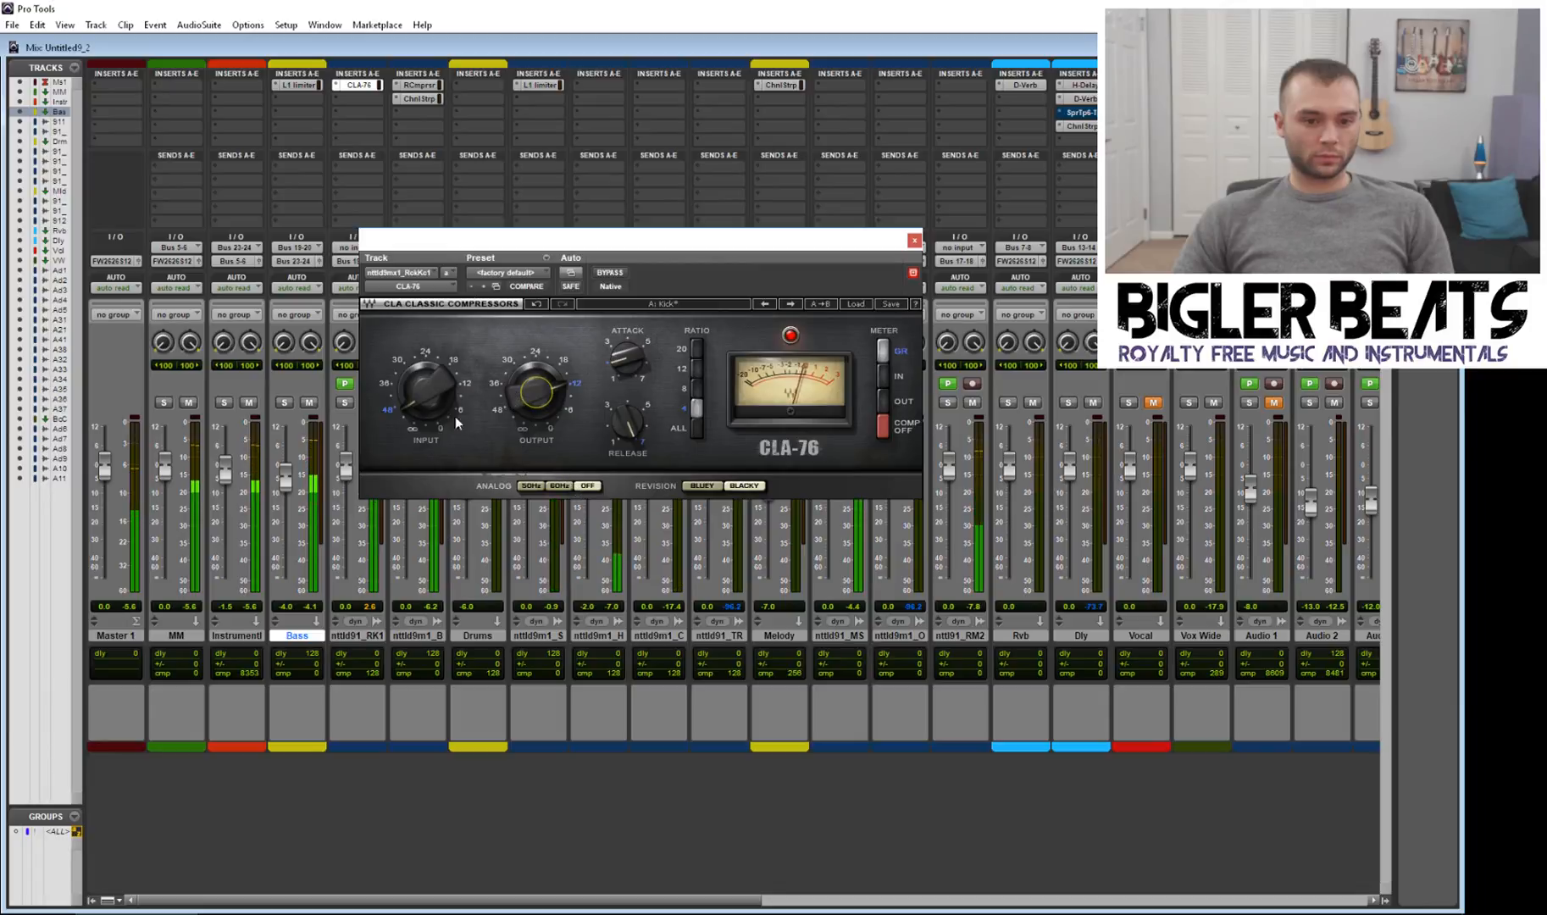
drag(490, 245, 571, 242)
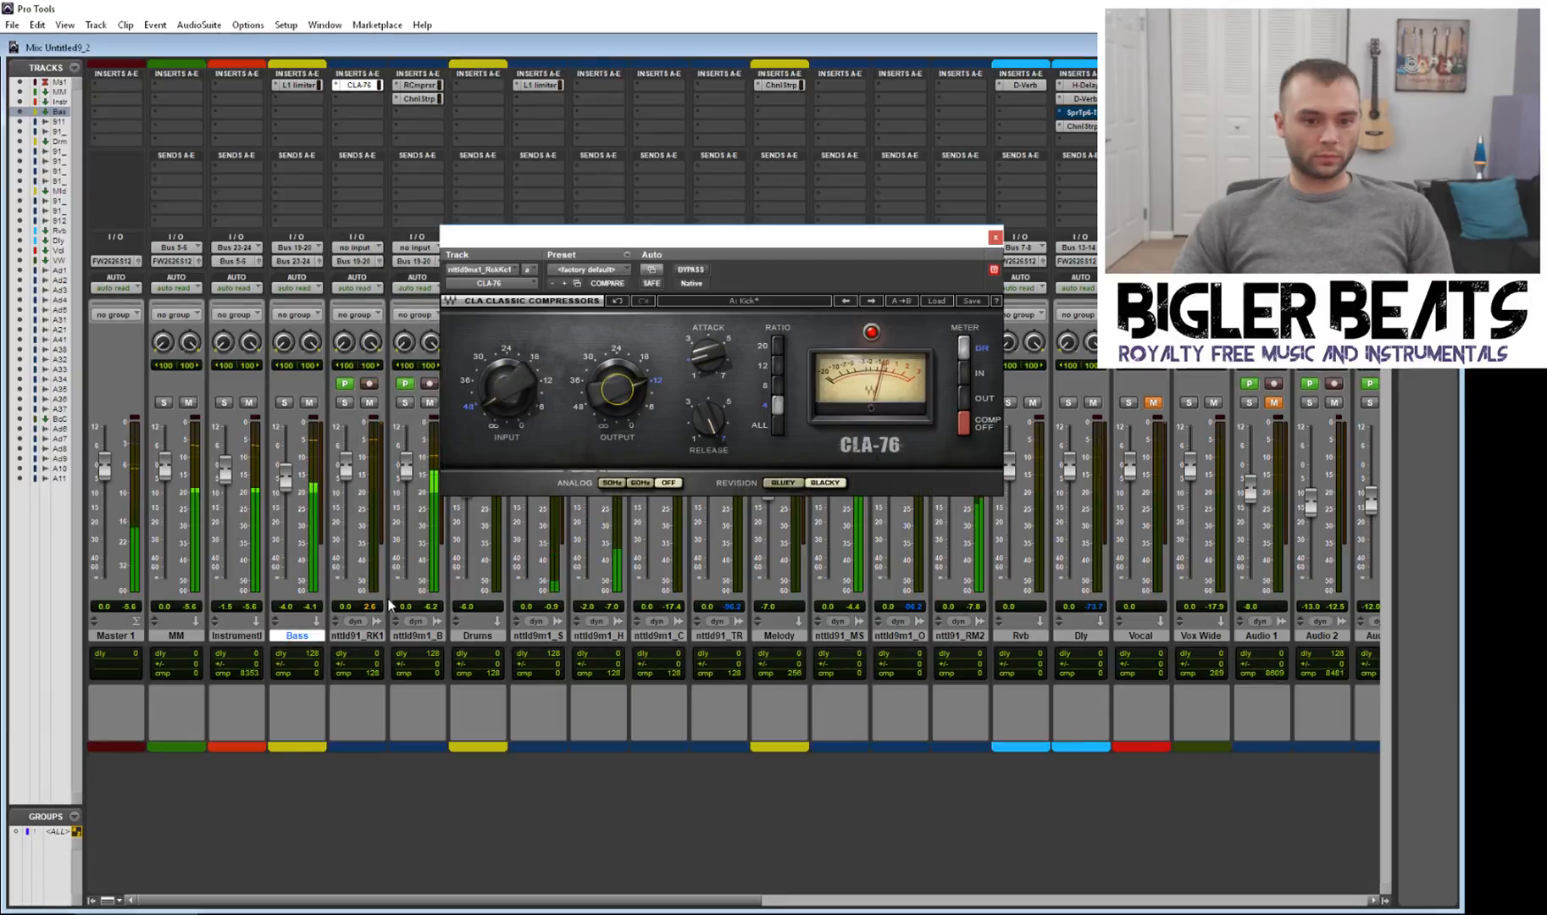
Step: Compare the rack kick muted and unmuted and with the CLA-76 bypassed and active, raising the compressor's output to about -10
click(370, 402)
click(369, 403)
click(692, 269)
click(691, 269)
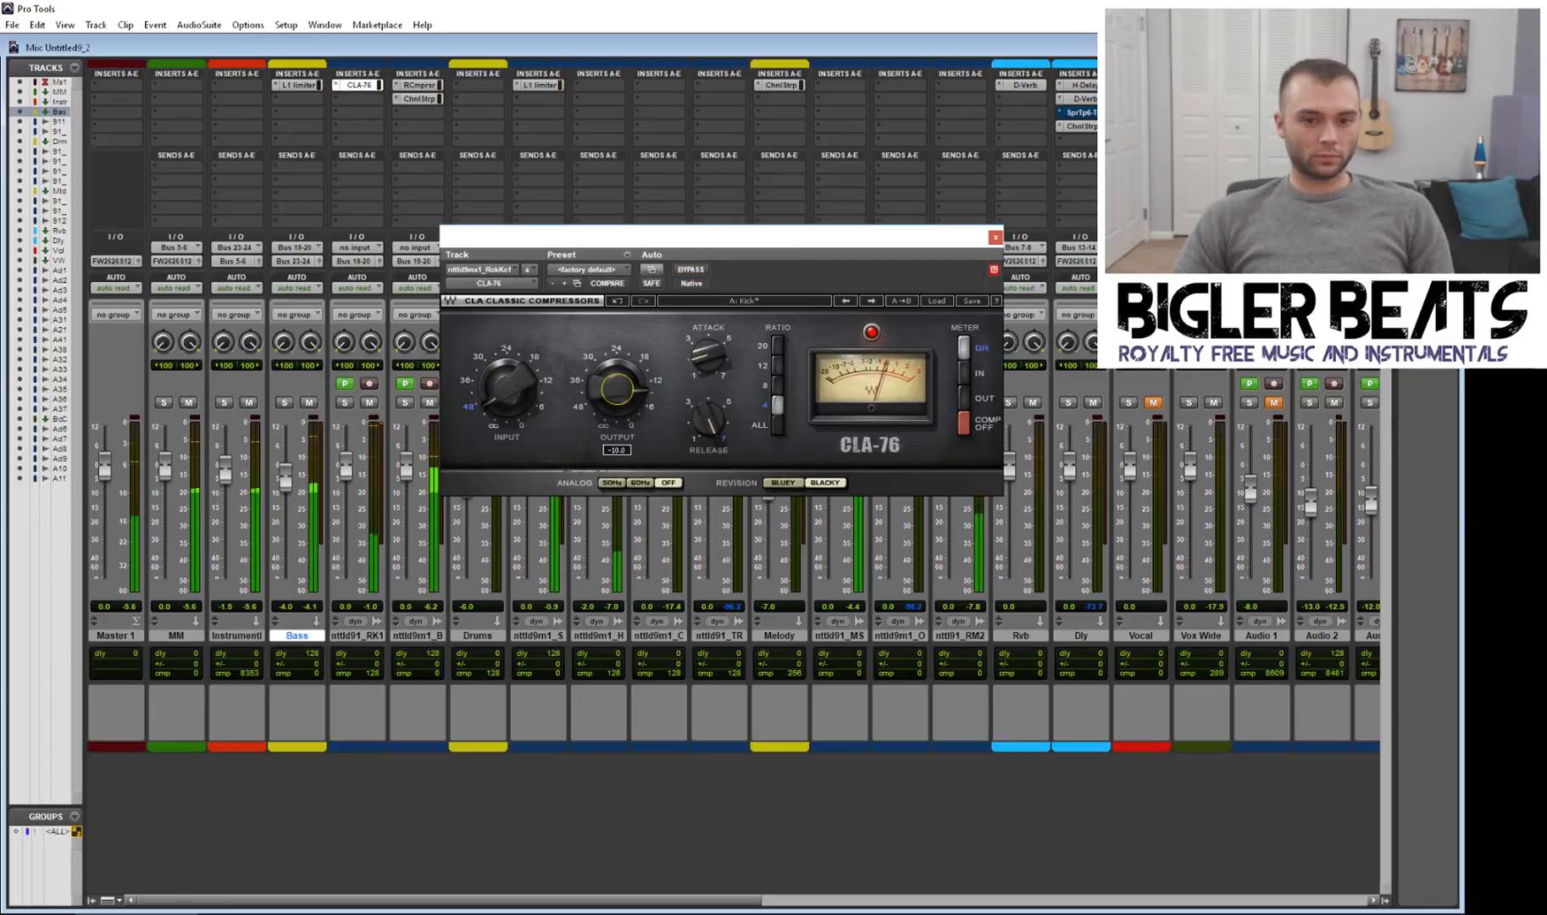
click(699, 273)
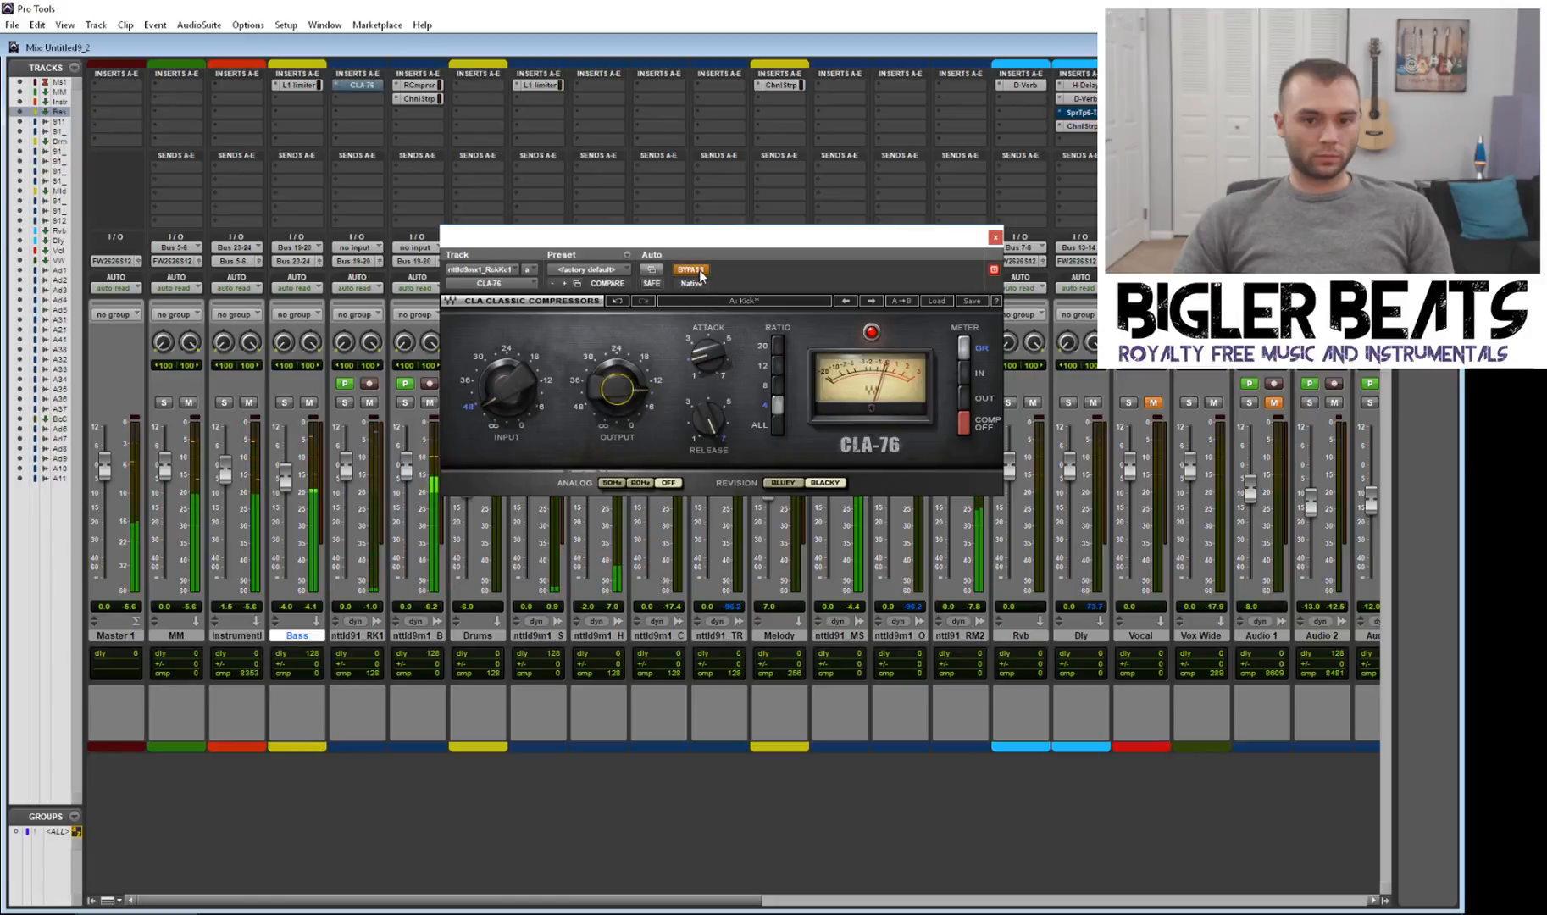
click(699, 273)
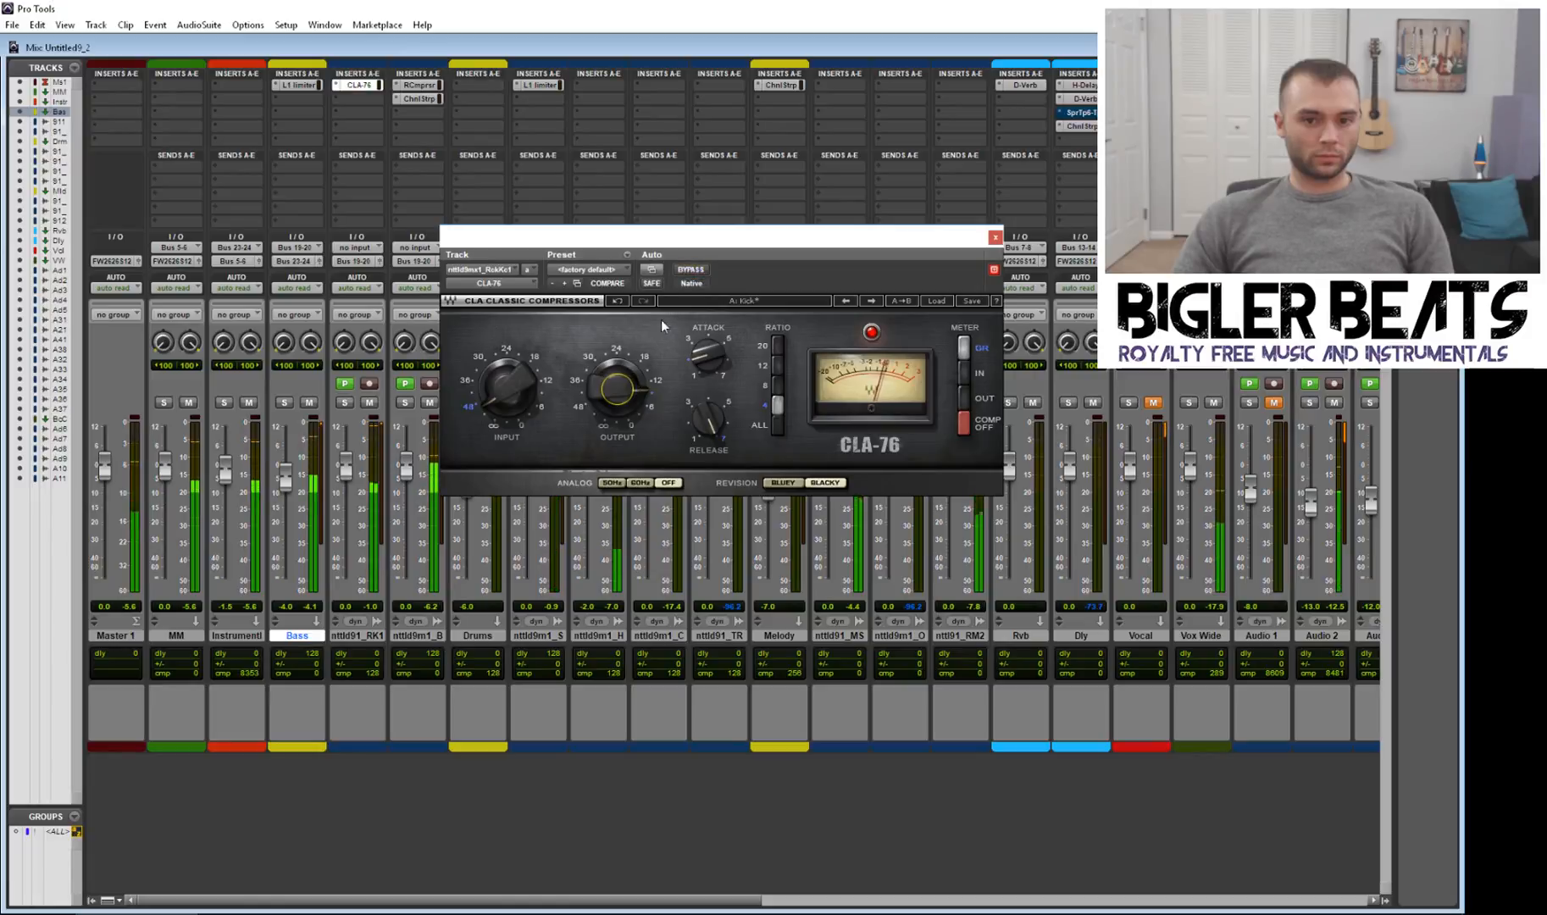
mouse_move(627, 393)
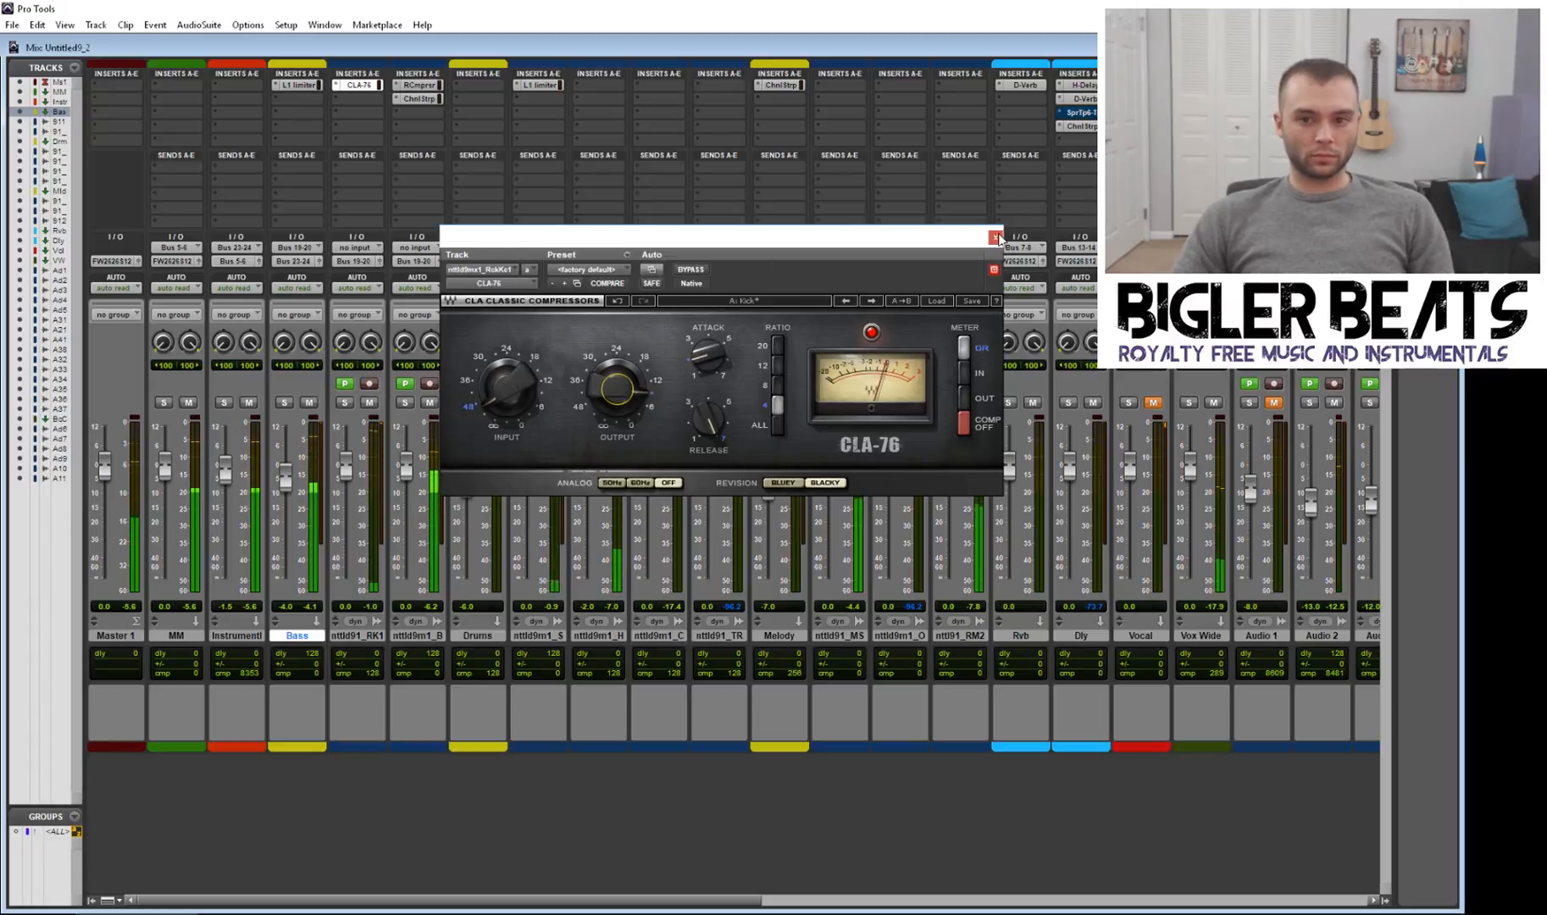
click(692, 271)
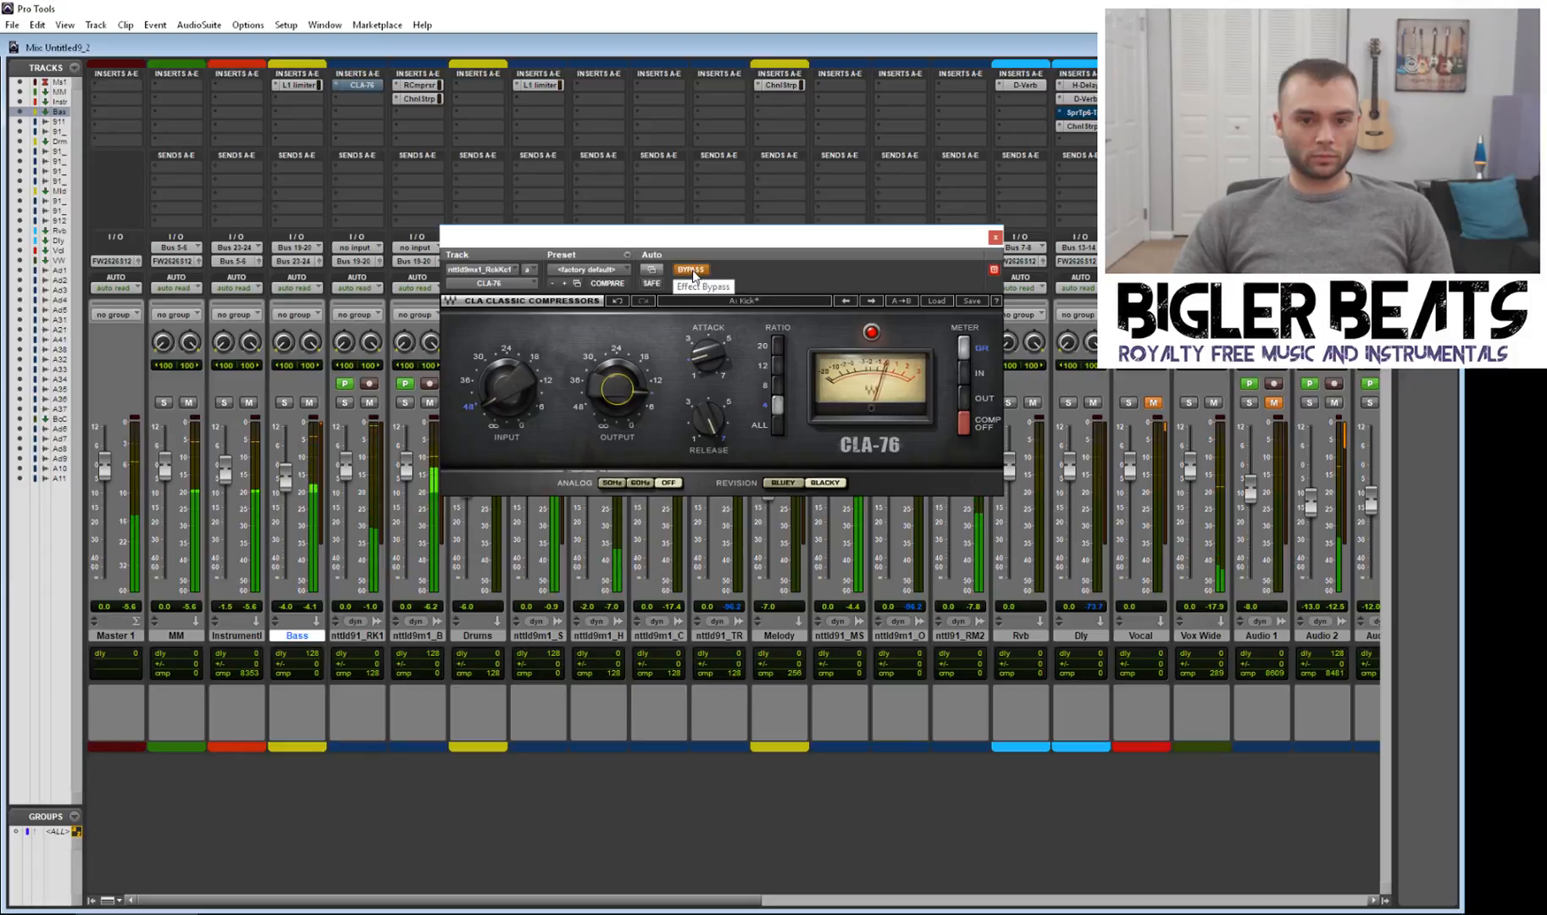
click(692, 270)
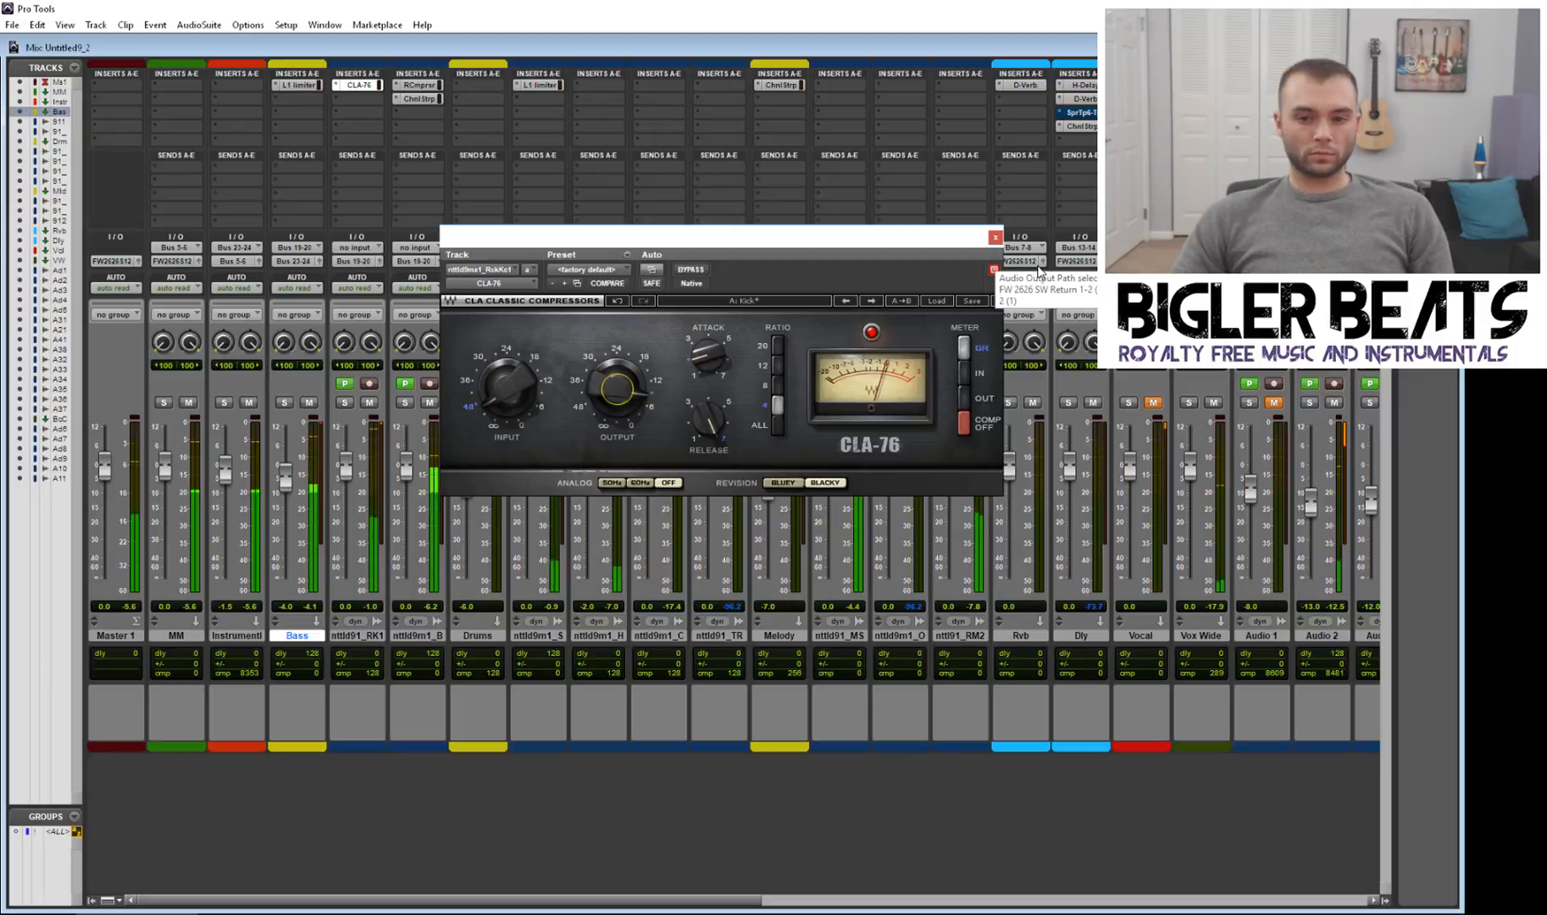
click(995, 237)
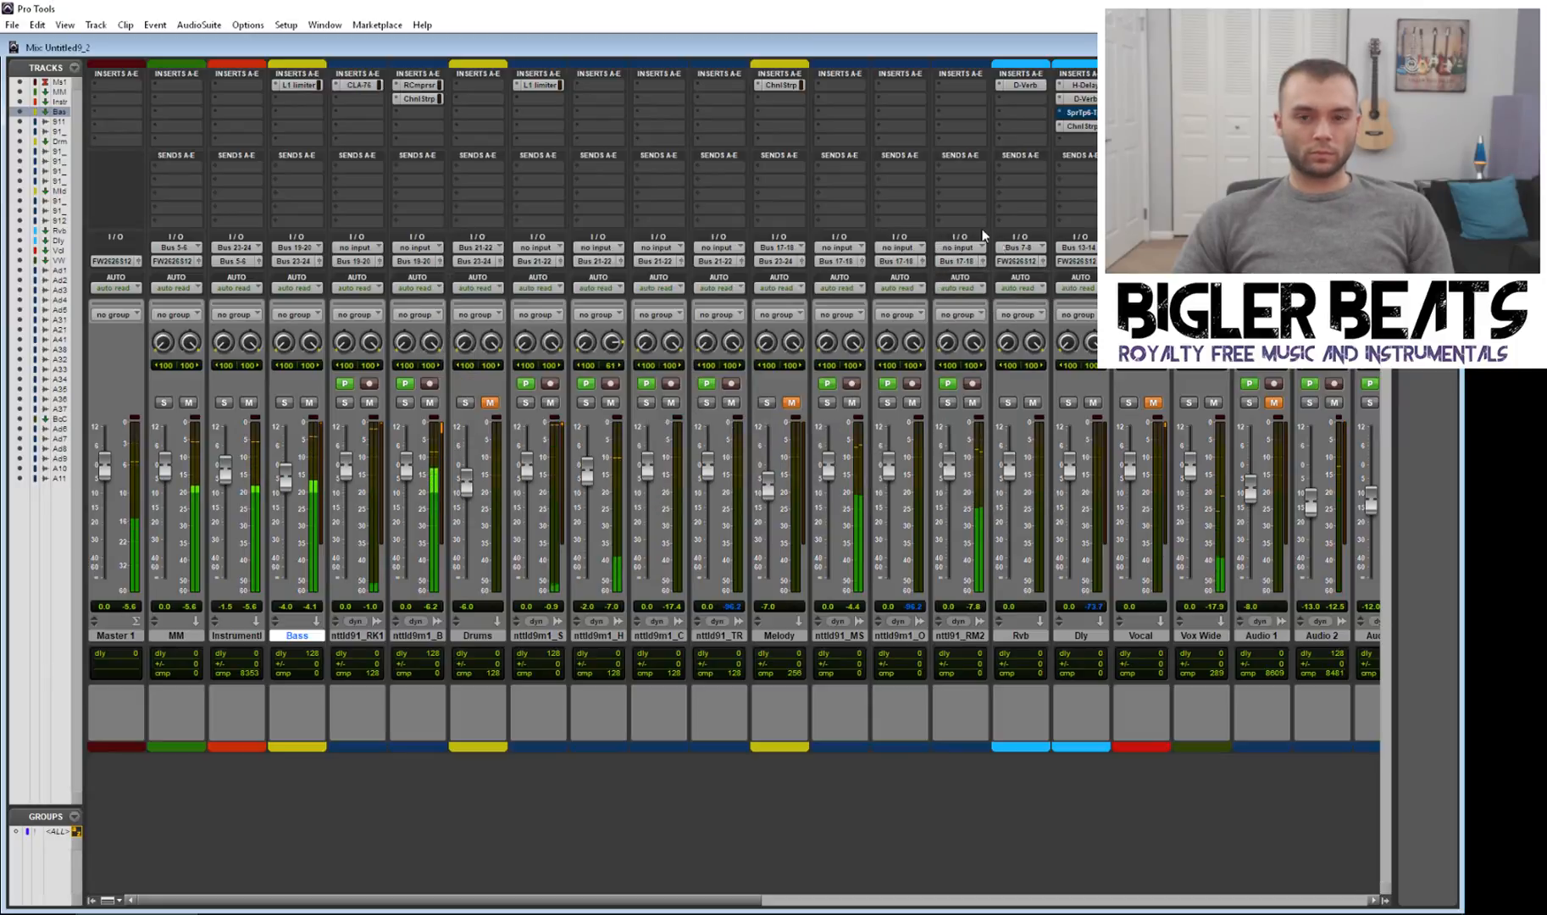
Step: Insert the stereo multichannel Scheps 73 EQ plug-in in the rack kick track's second slot
click(366, 103)
mouse_move(433, 122)
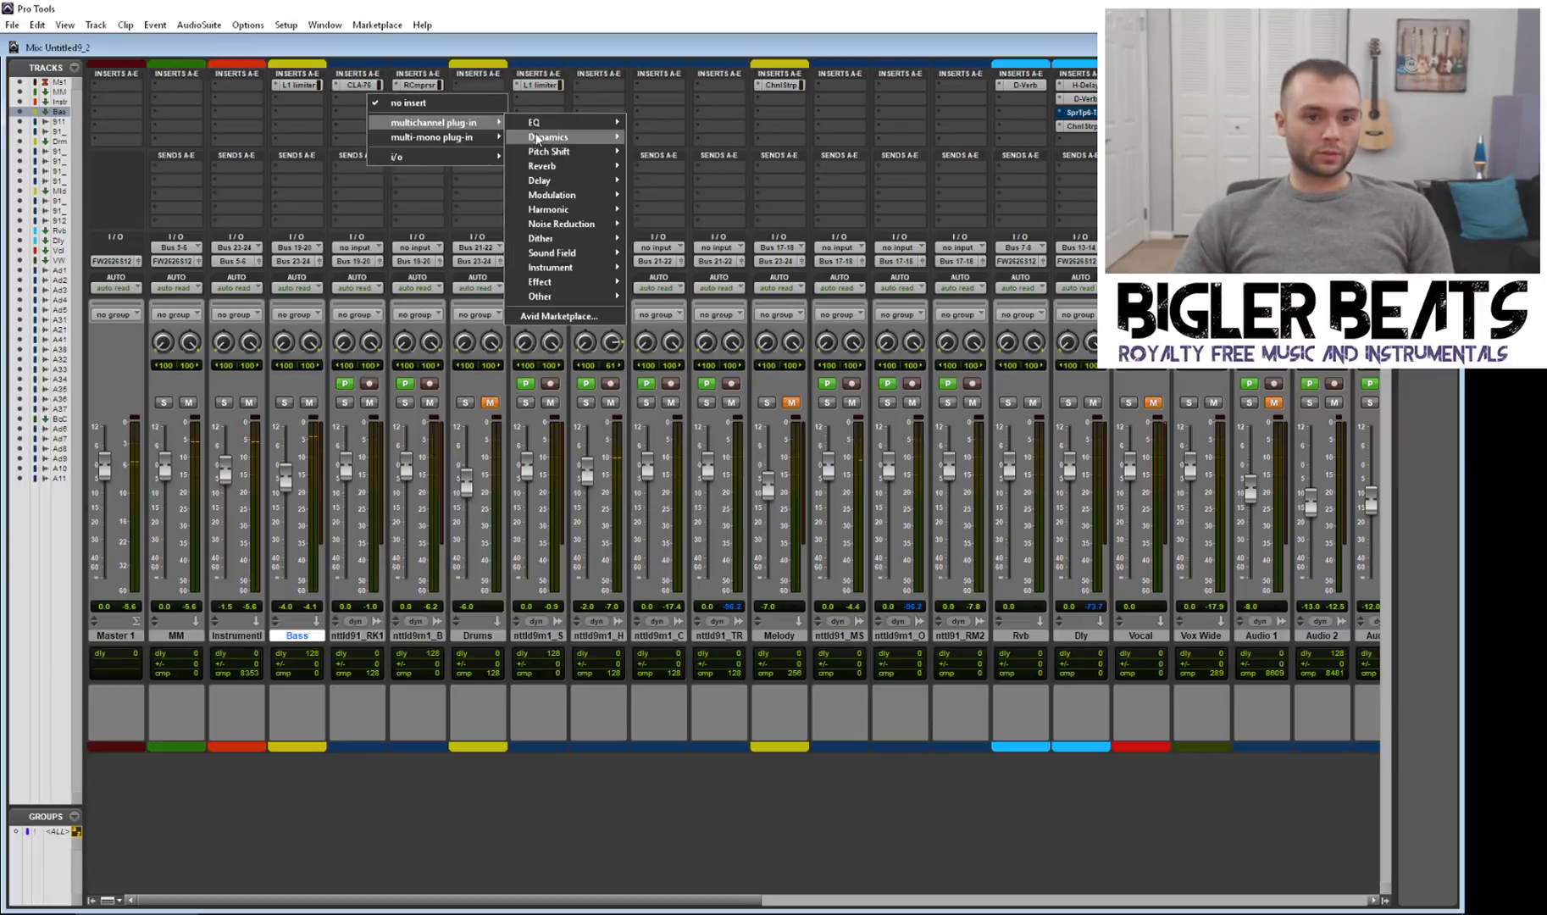
mouse_move(543, 122)
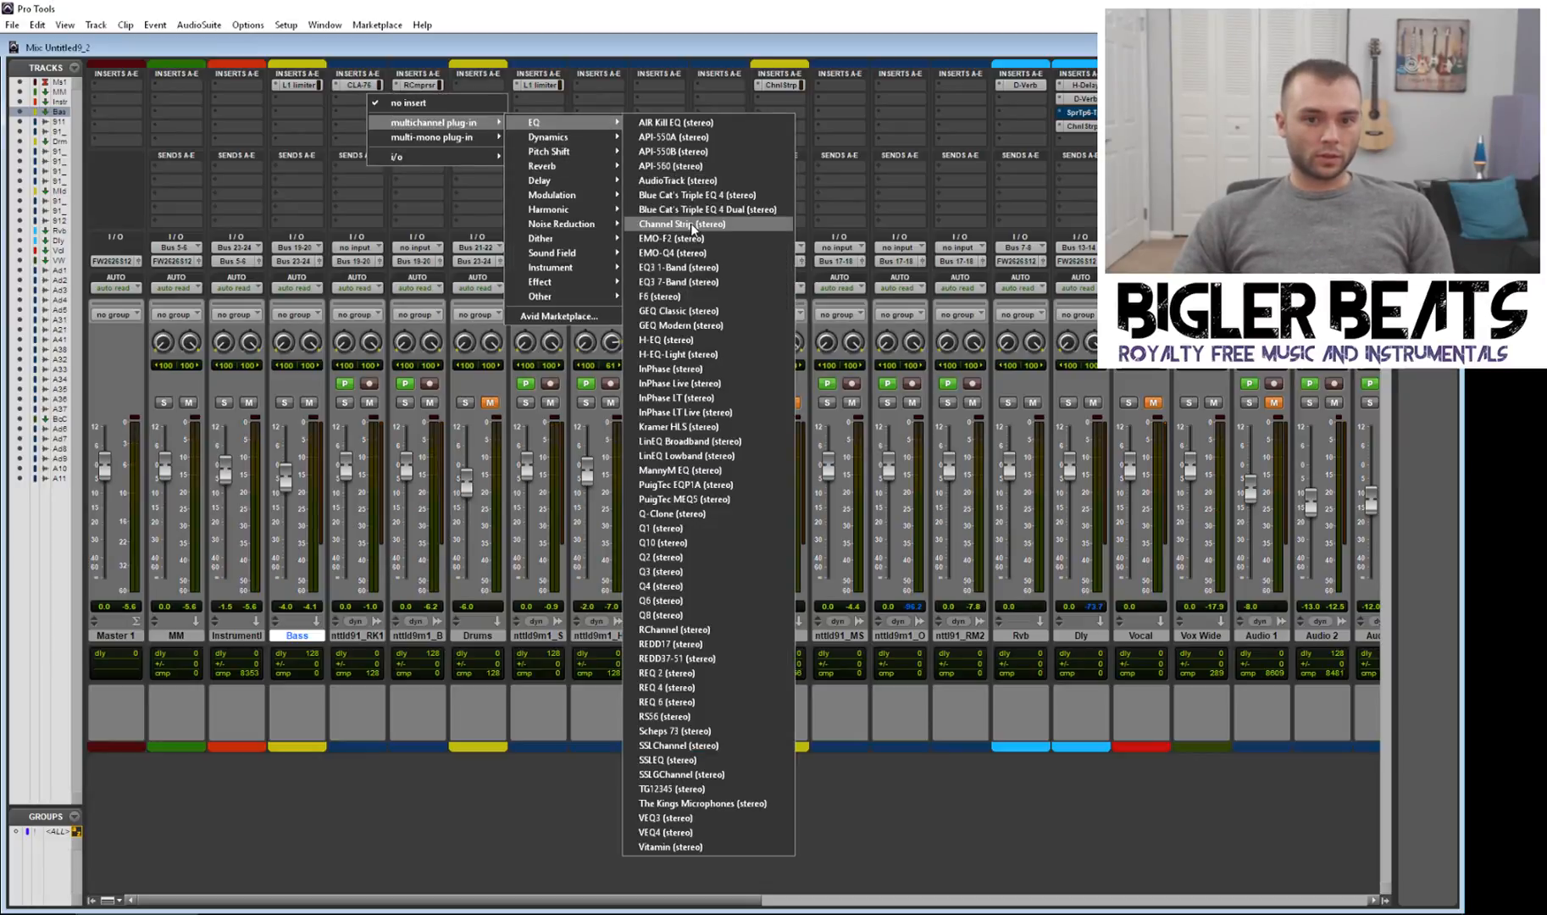
click(673, 727)
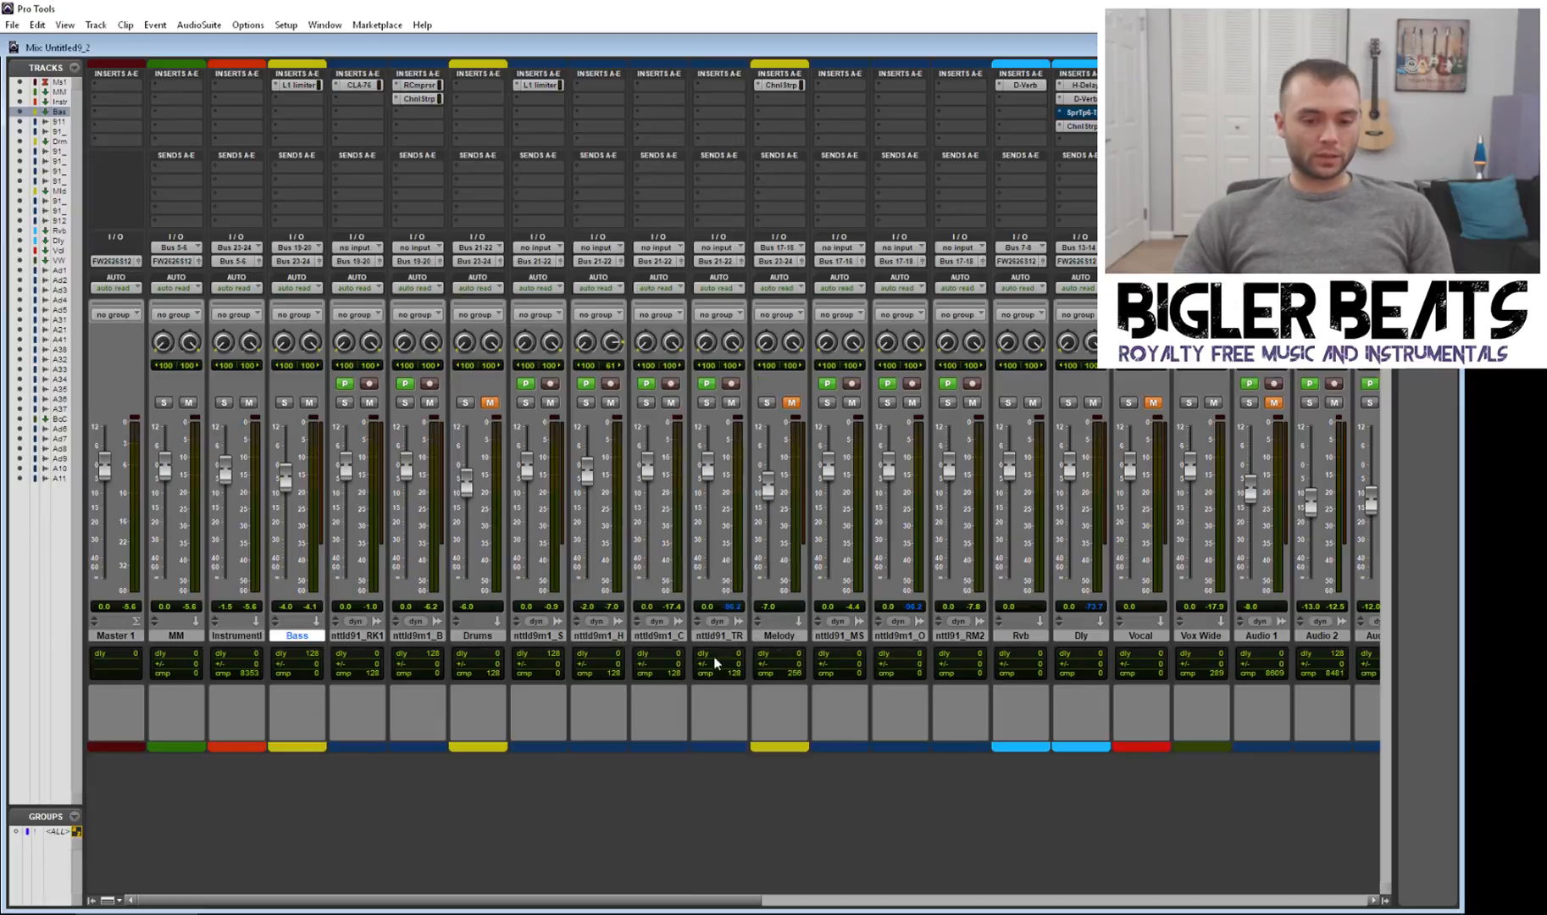
drag(791, 237, 809, 185)
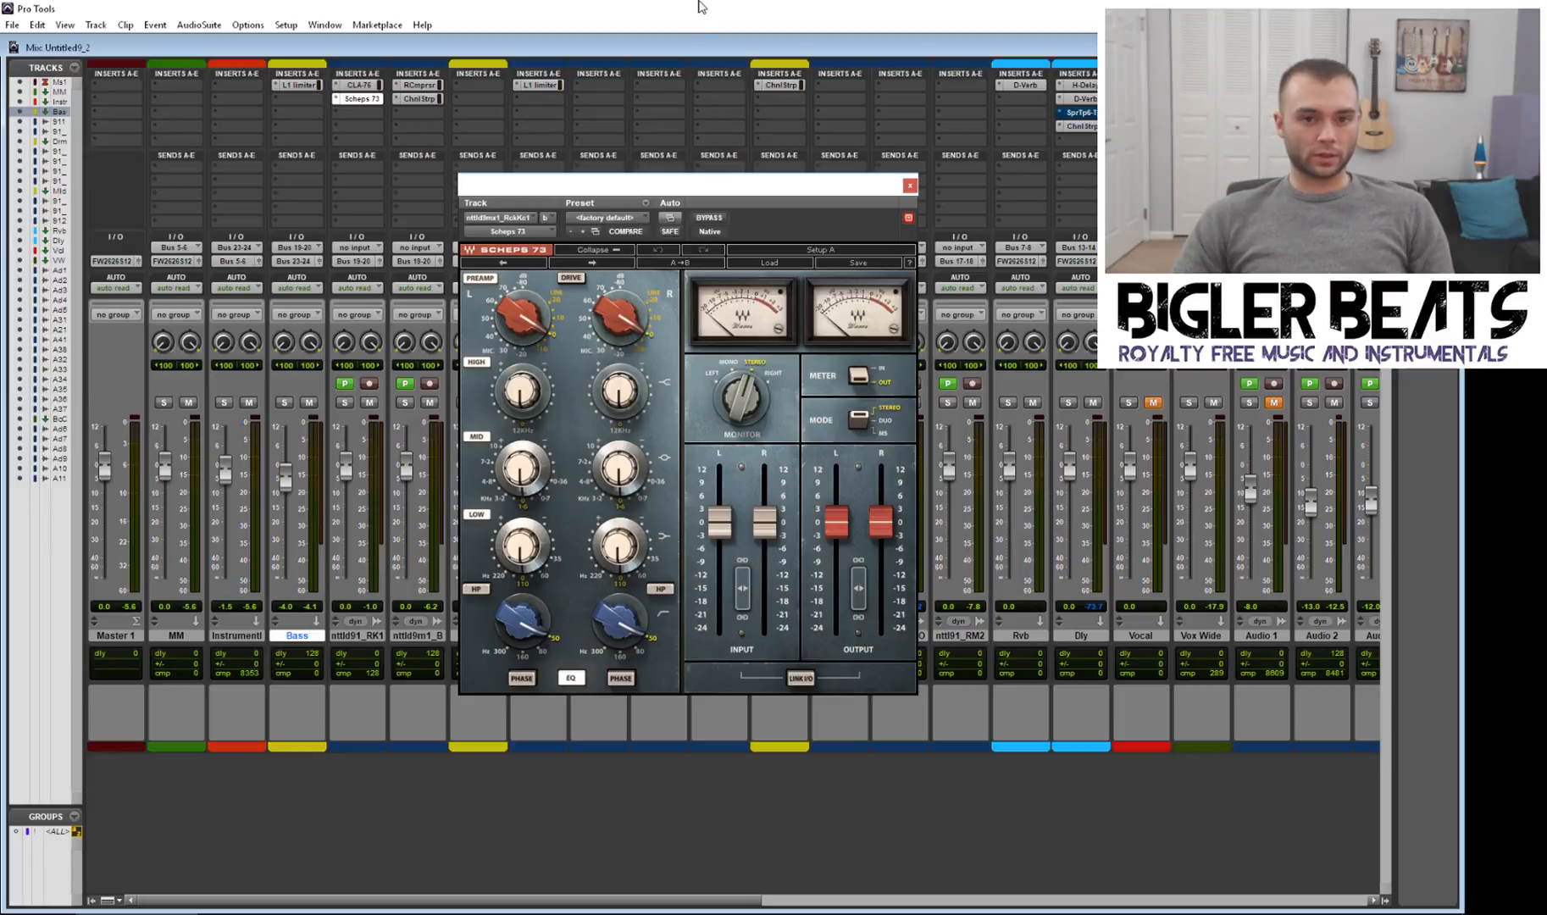
Step: Try the Scheps 73 high-pass filter and a strong mid band boost of about 8.5 on the rack kick during playback
click(477, 589)
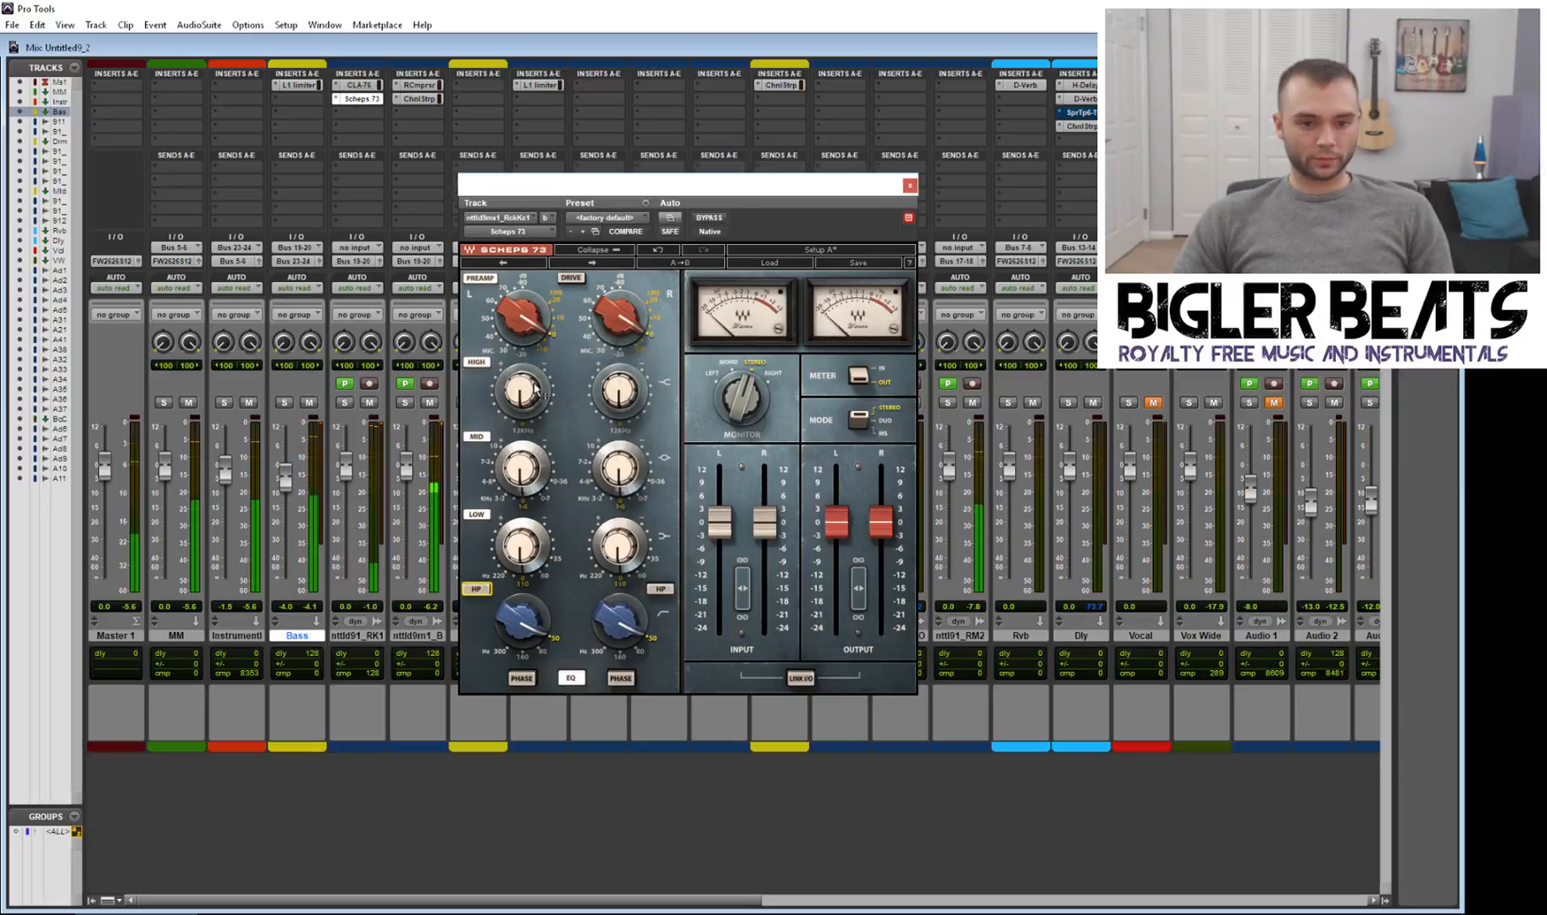
mouse_move(521, 458)
mouse_down()
mouse_move(521, 473)
mouse_move(521, 429)
mouse_up()
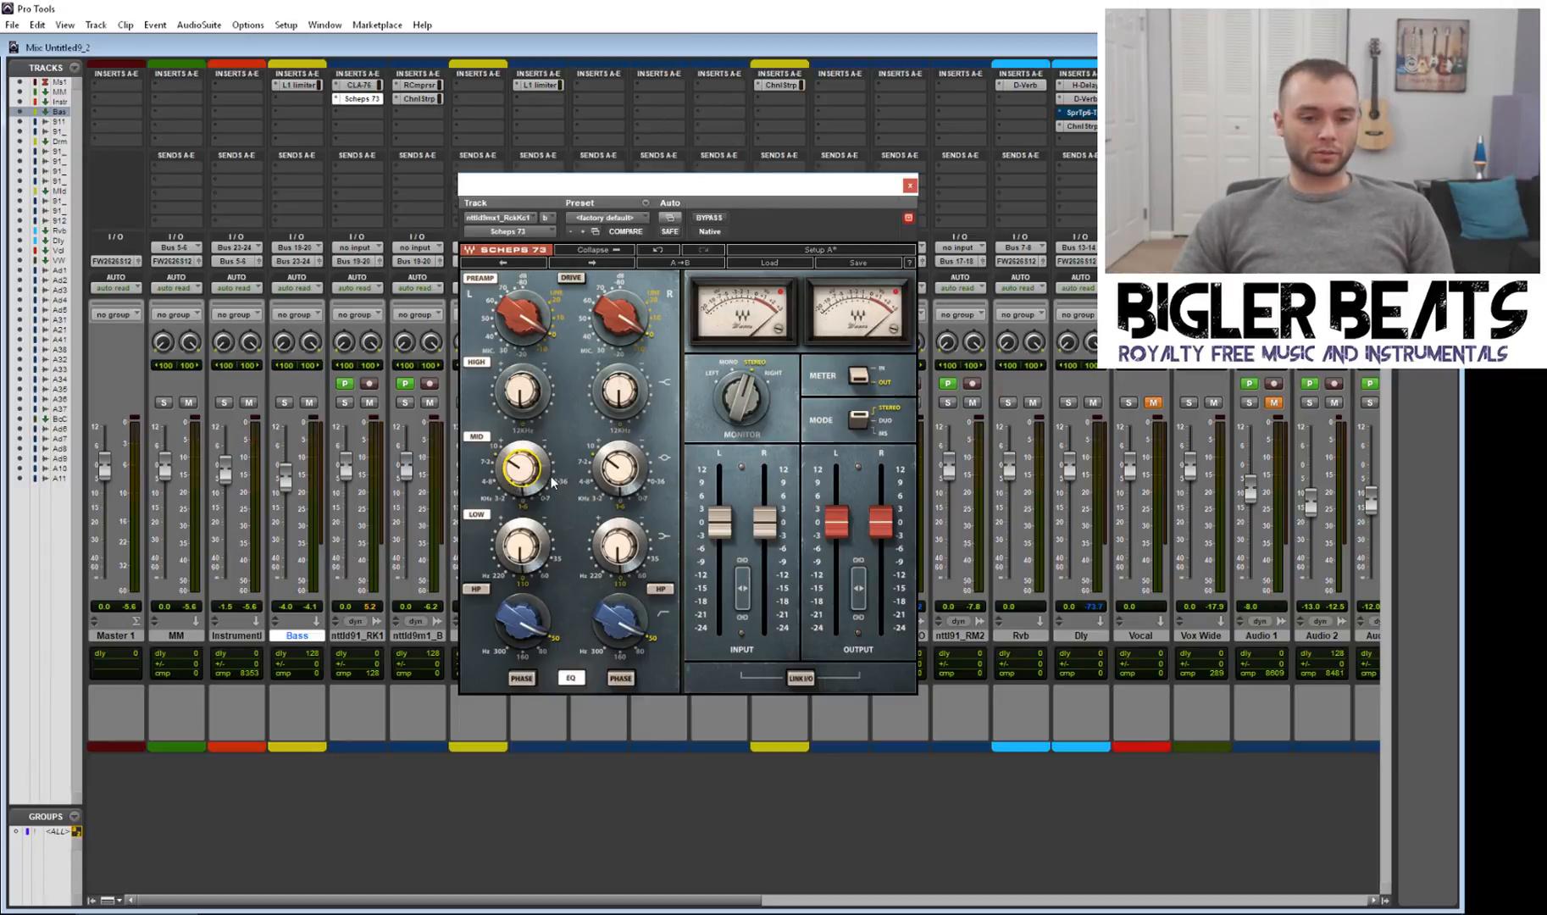
key(space)
drag(516, 494, 520, 424)
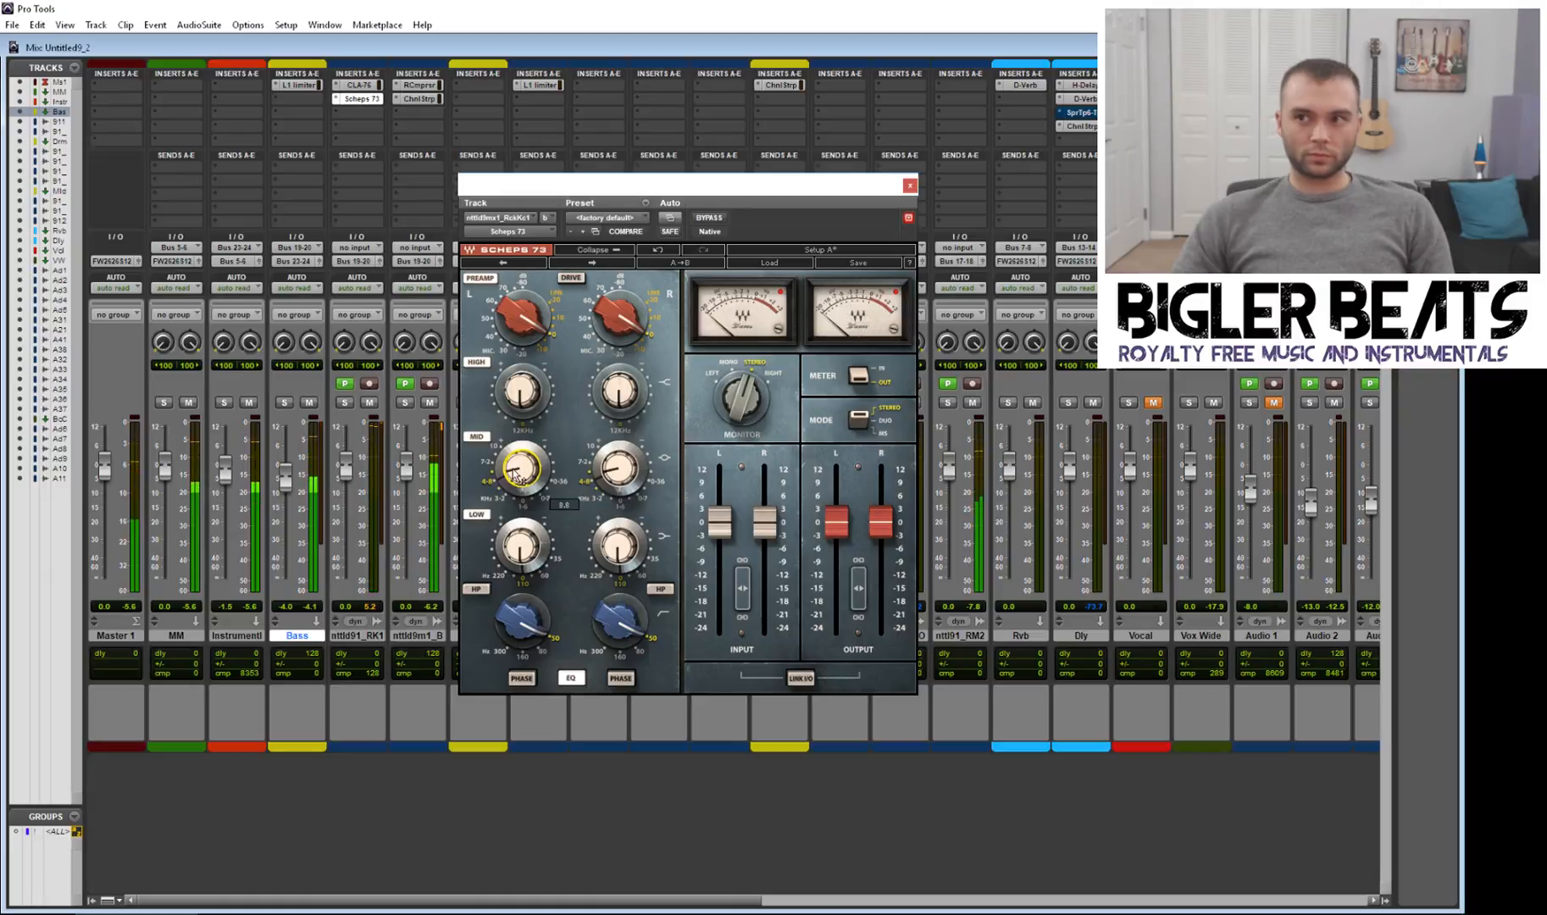
drag(530, 452, 530, 457)
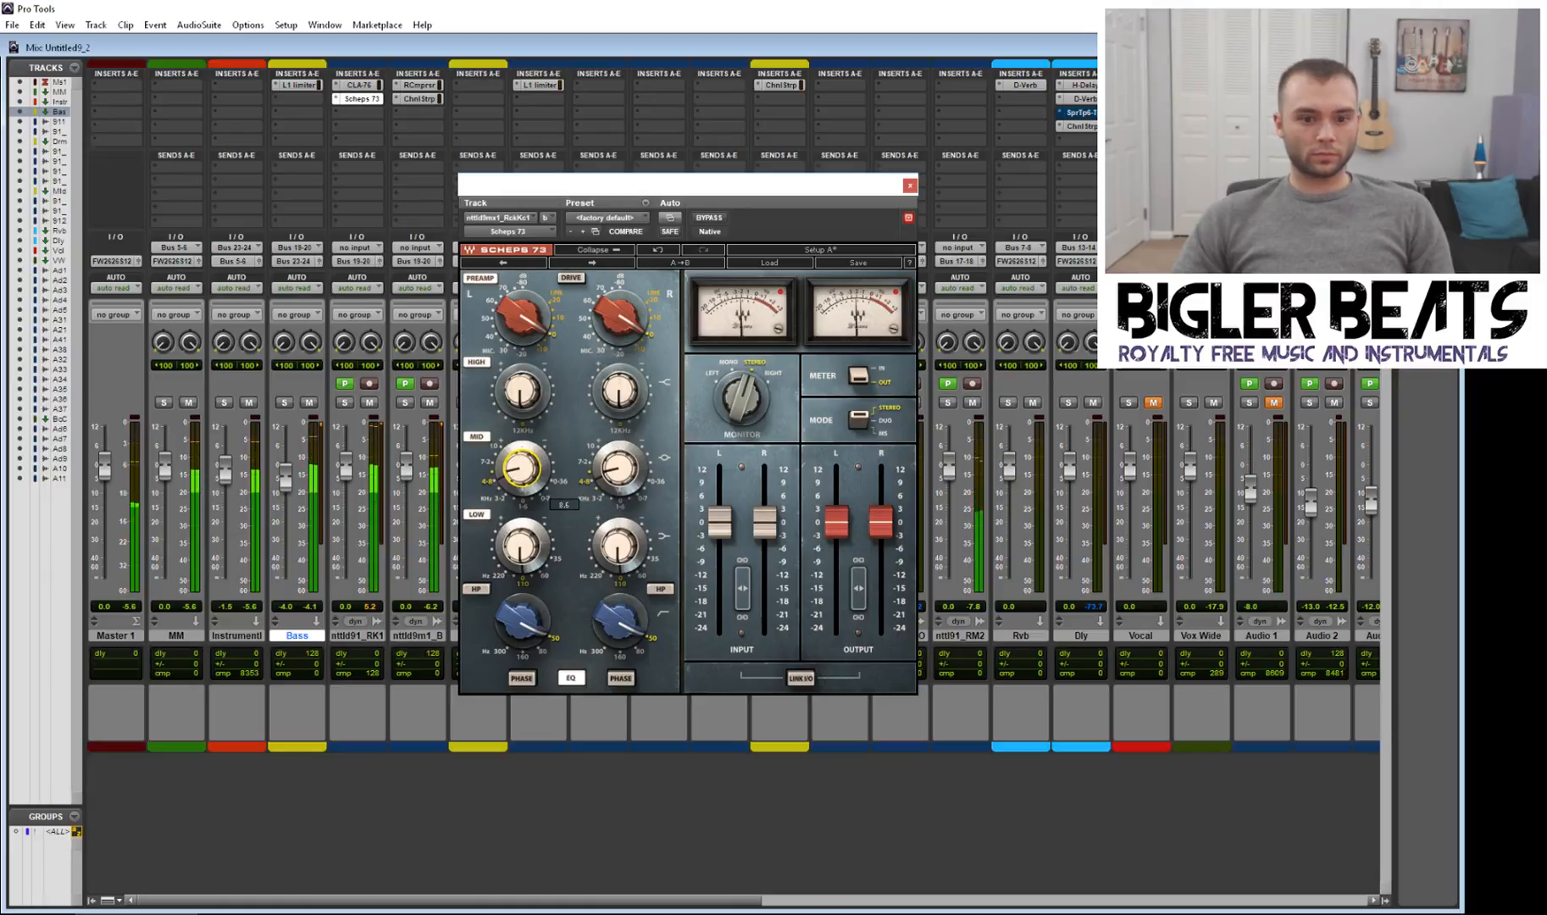
Step: Cut the Scheps 73 high band slightly and boost its low band at 60 Hz on the rack kick
drag(518, 398, 517, 449)
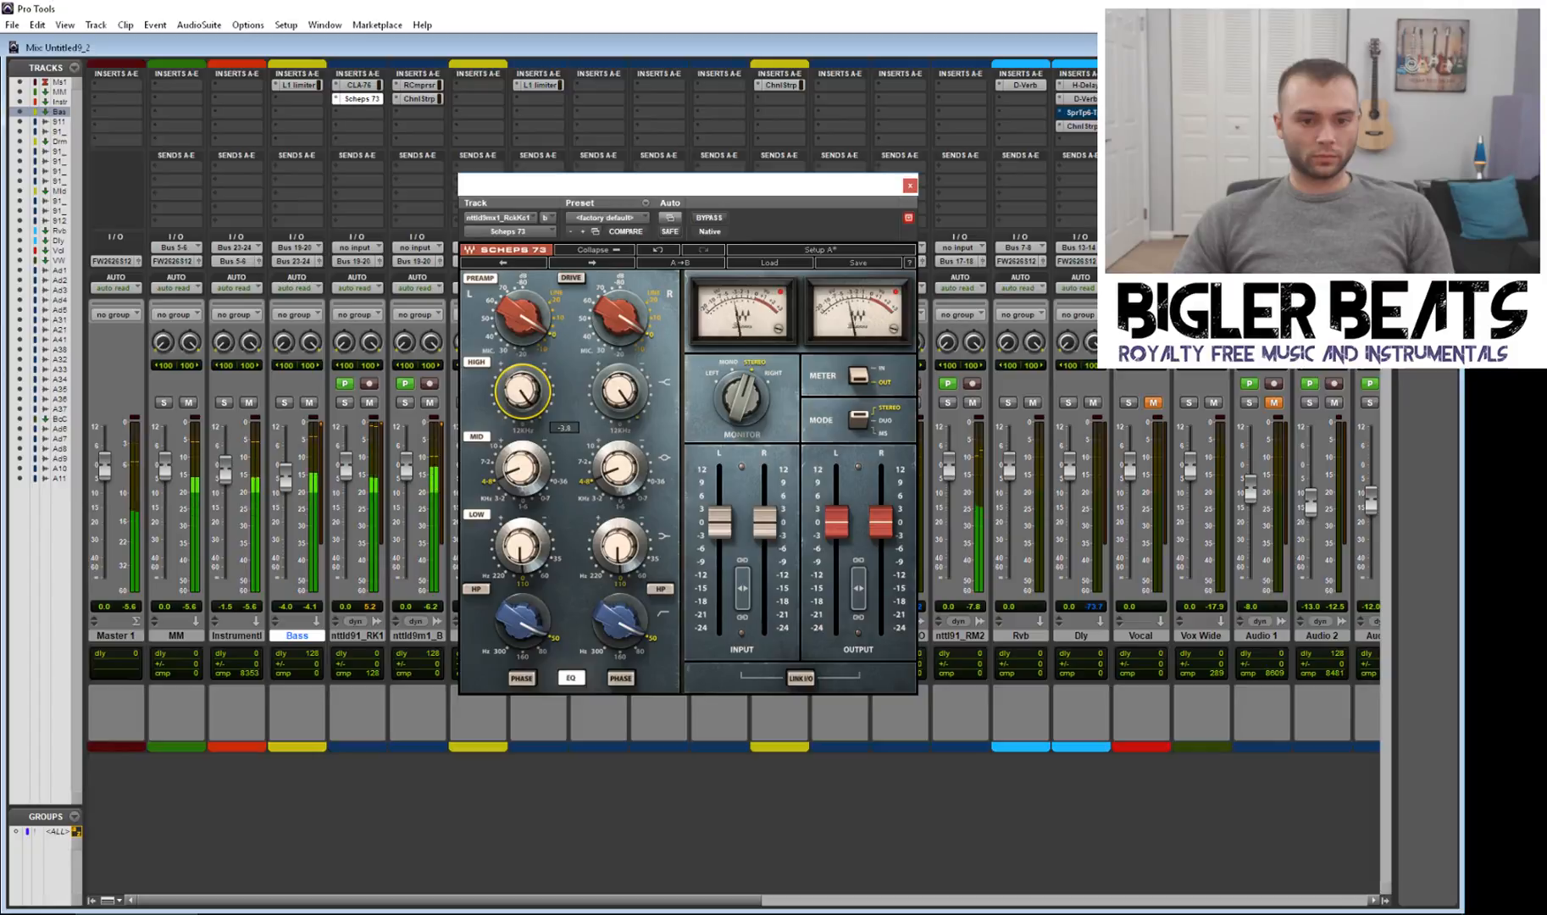
drag(515, 563, 520, 559)
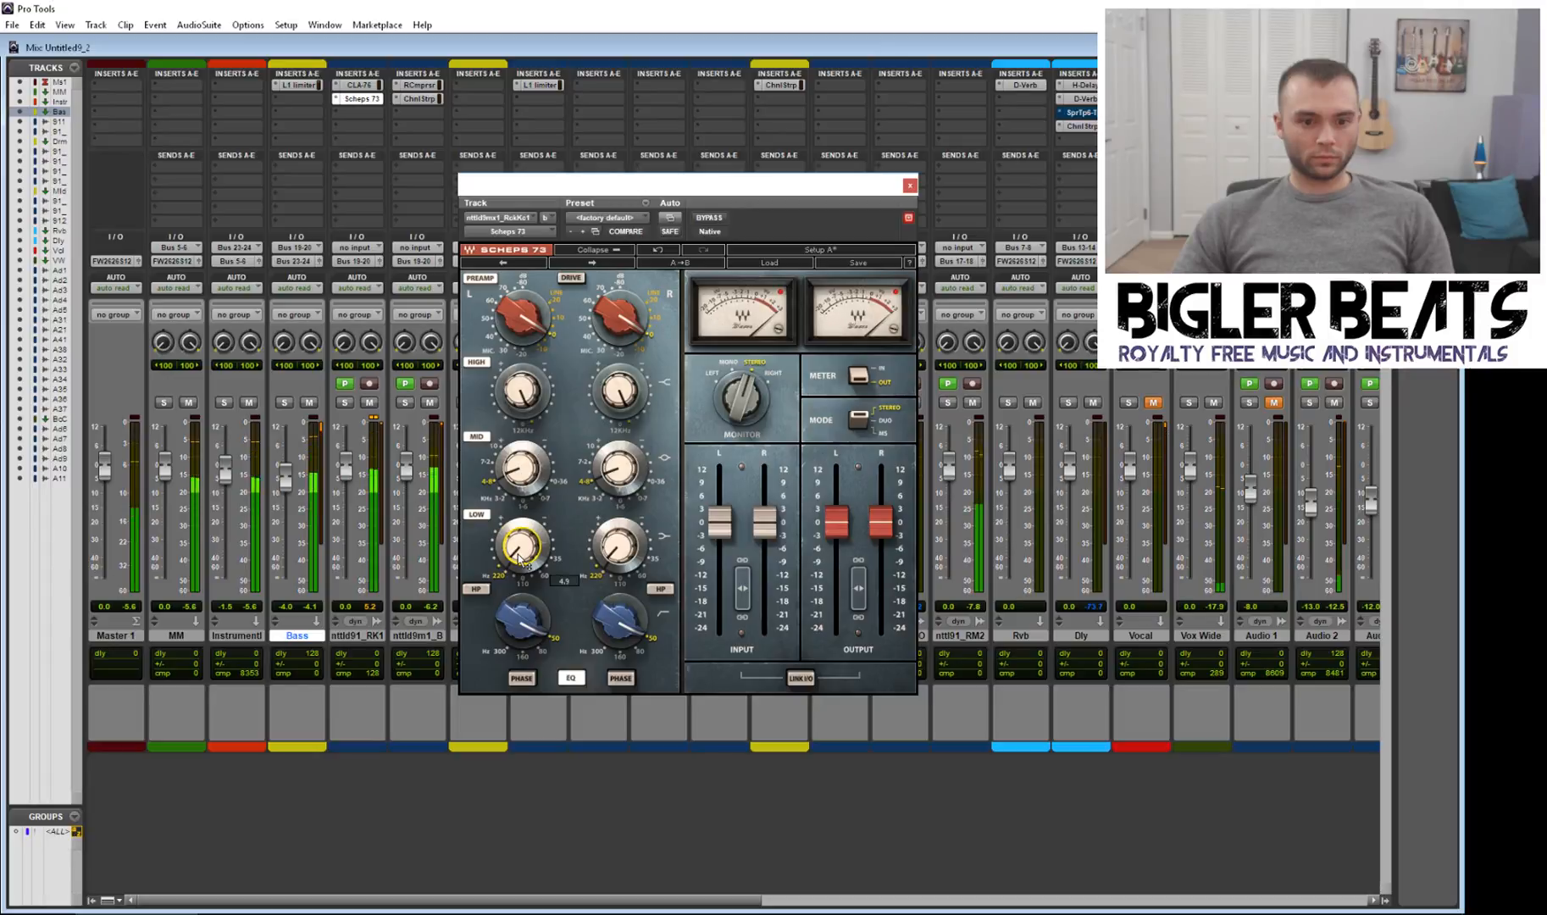
click(542, 576)
drag(524, 554, 523, 552)
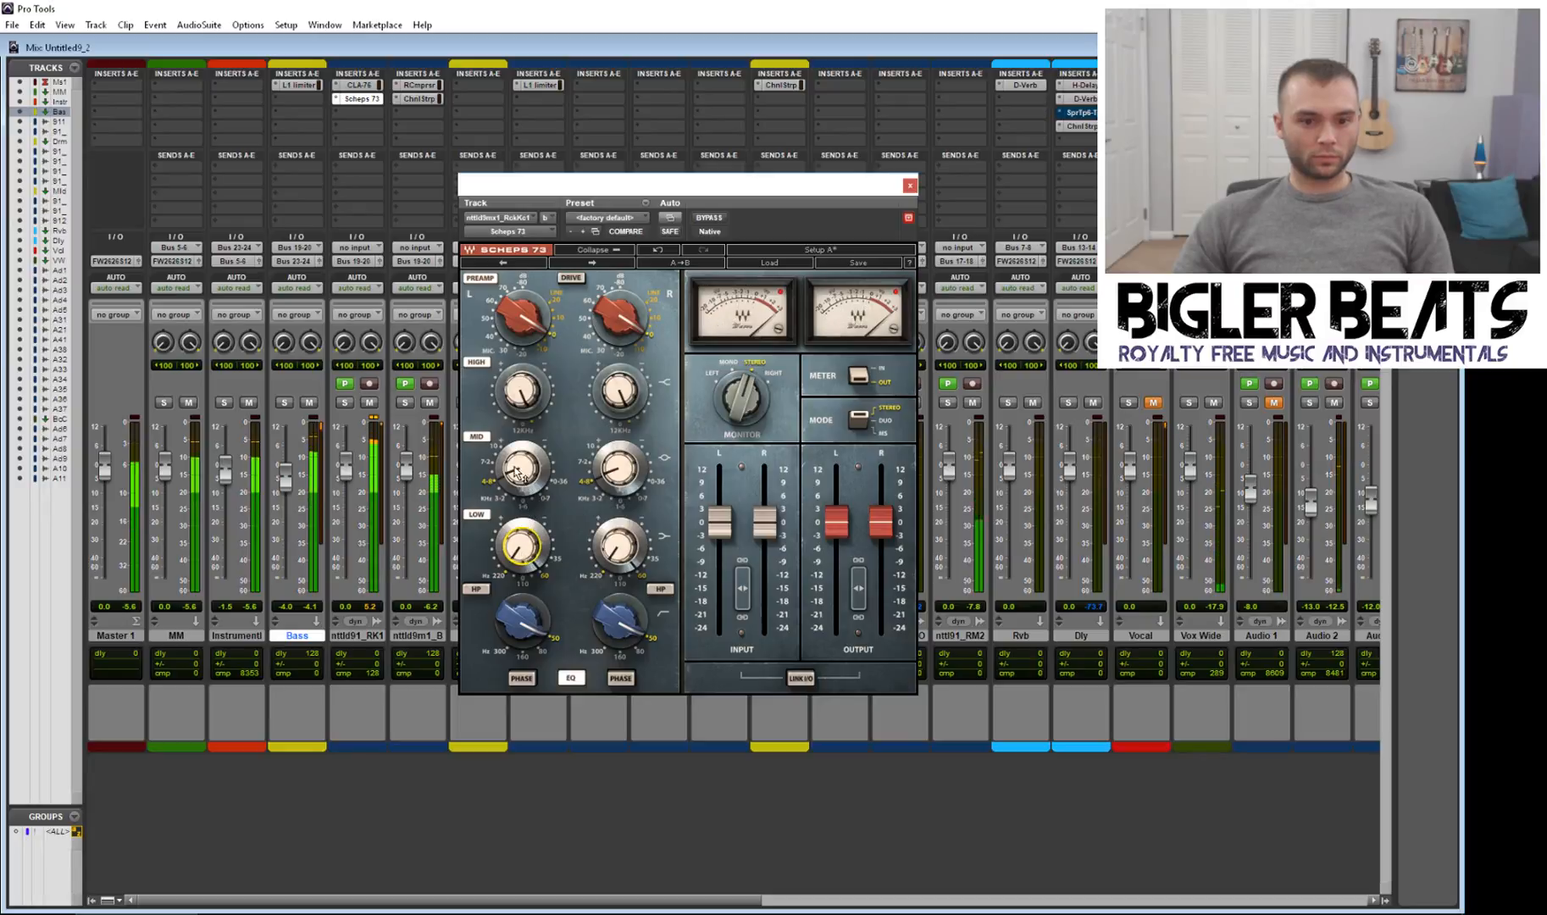
Step: Try a mid band cut of about -3.8 on the rack kick's Scheps 73 and bring the gain back to about 0
mouse_move(518, 473)
mouse_down()
mouse_move(525, 526)
mouse_move(510, 474)
mouse_up()
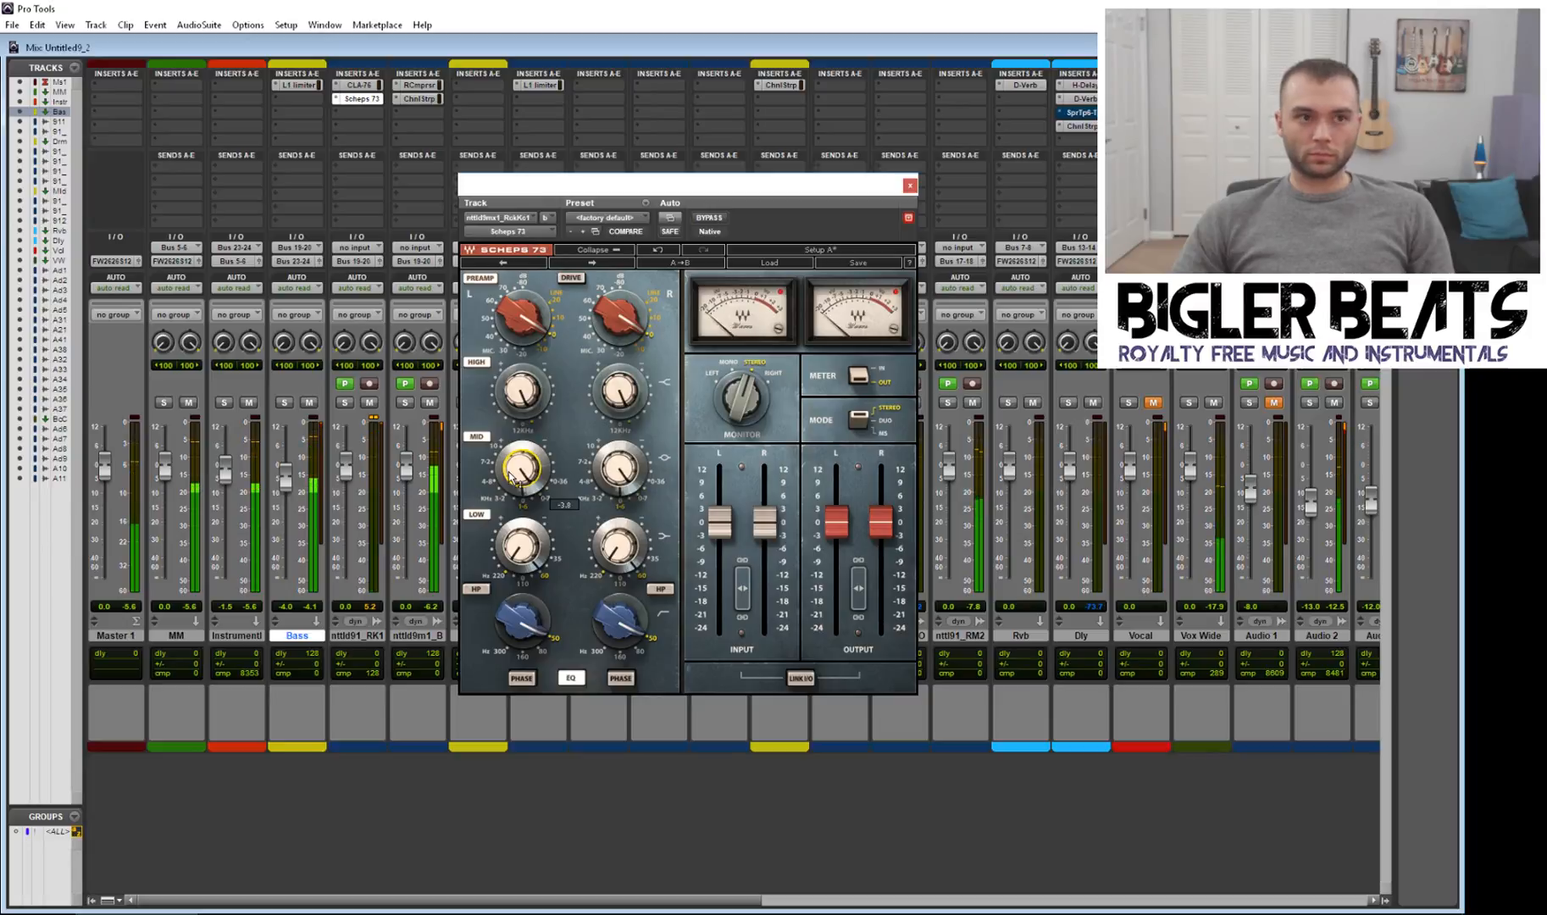
mouse_move(510, 474)
mouse_down()
mouse_move(510, 454)
mouse_move(515, 479)
mouse_up()
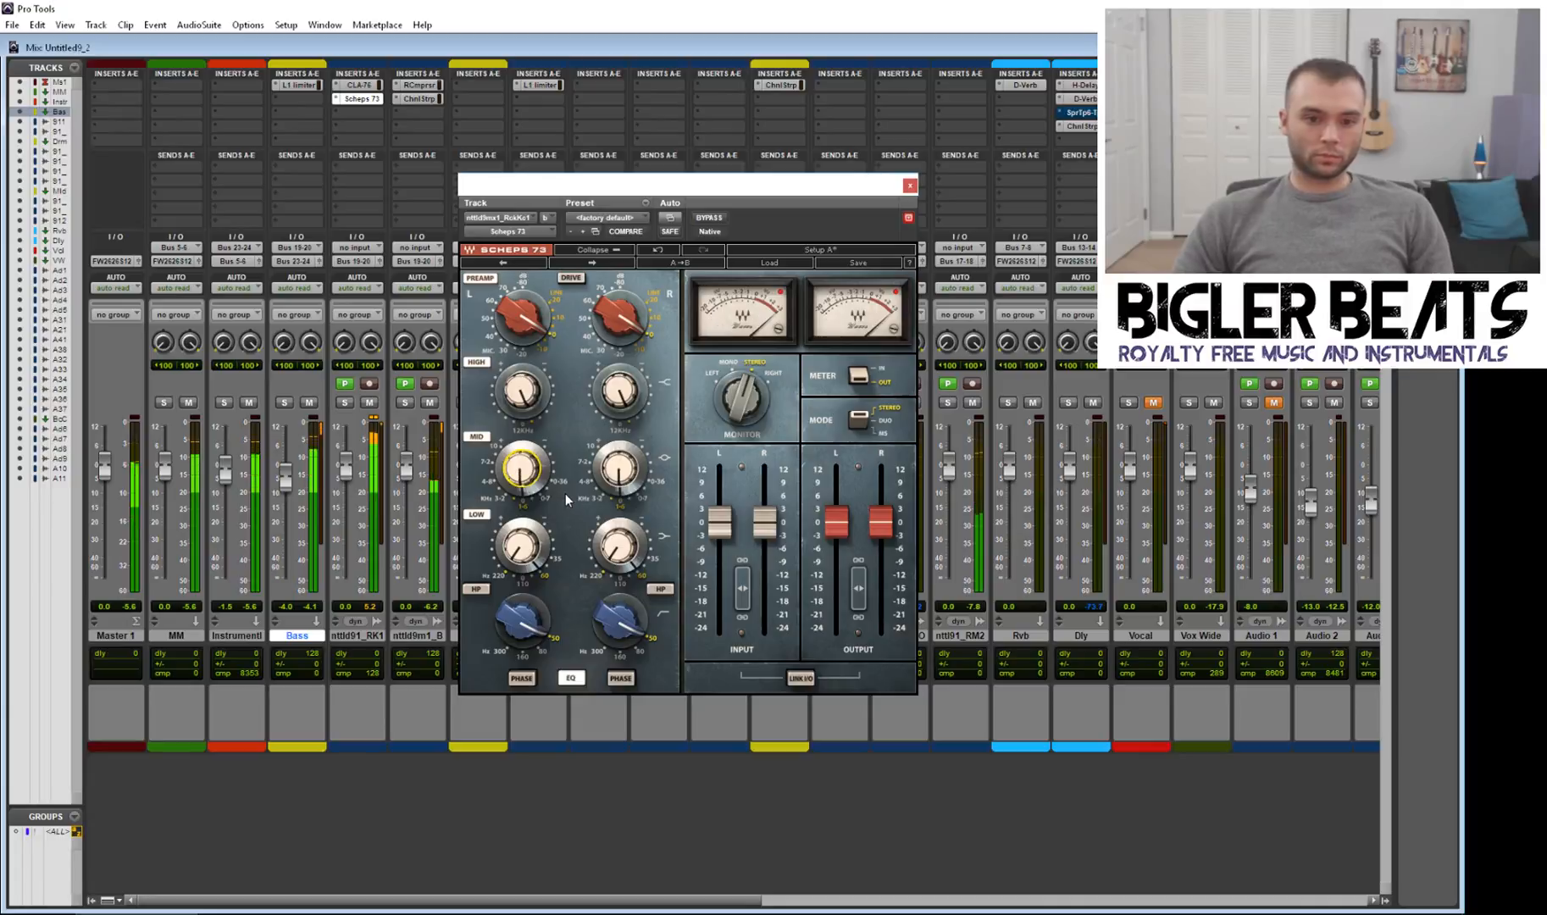
Step: Close the Scheps 73 EQ and insert a stereo L1 limiter in the rack kick's third slot with the output ceiling at -0.1
click(909, 185)
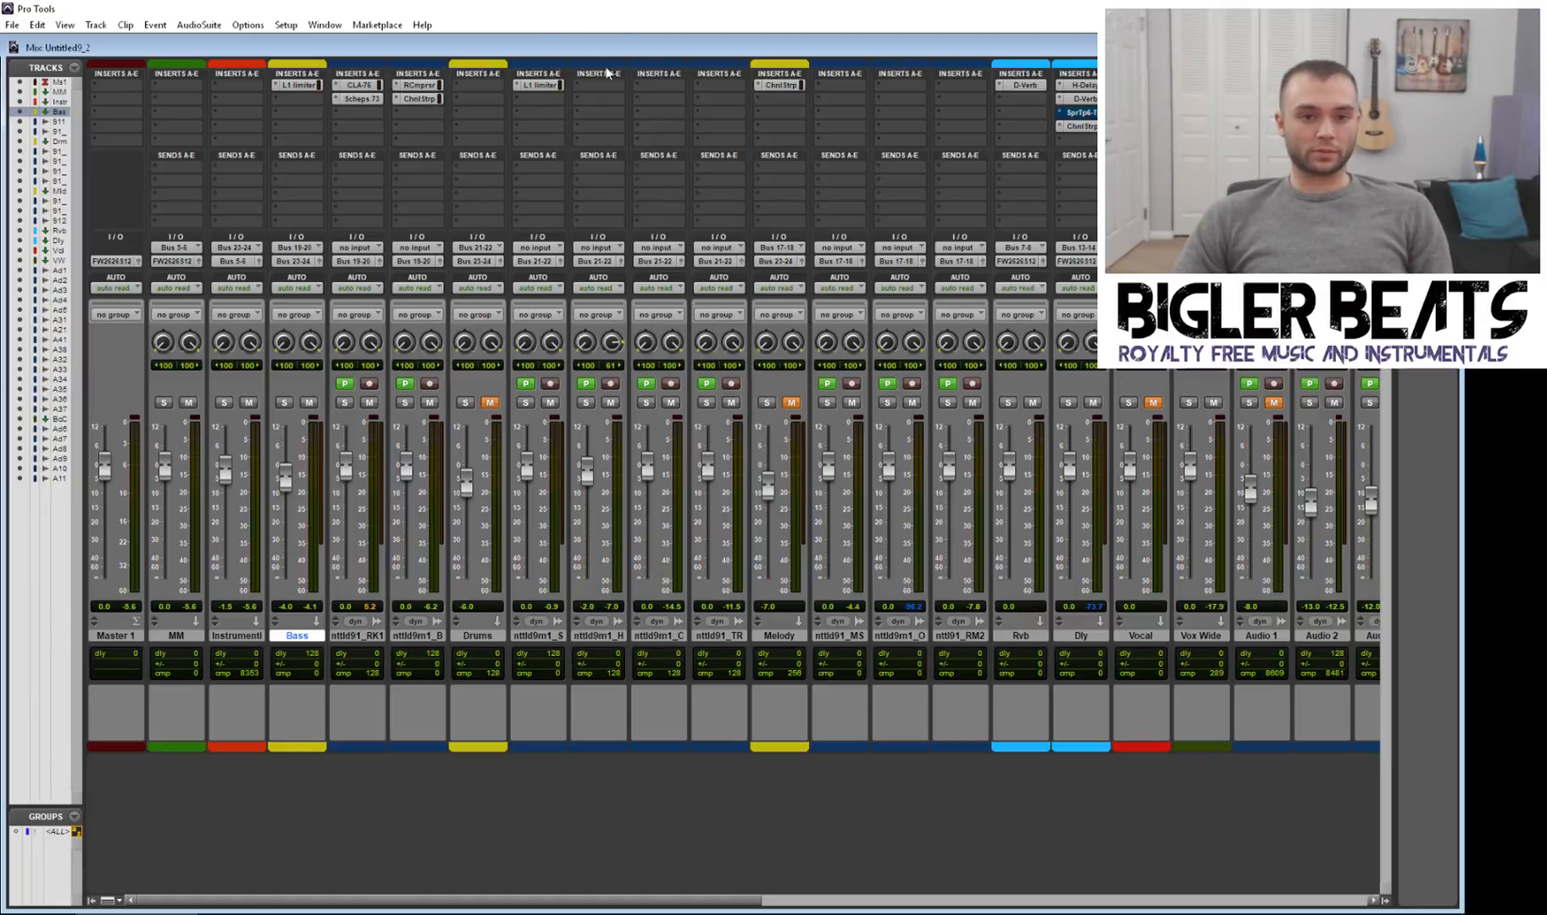
key(space)
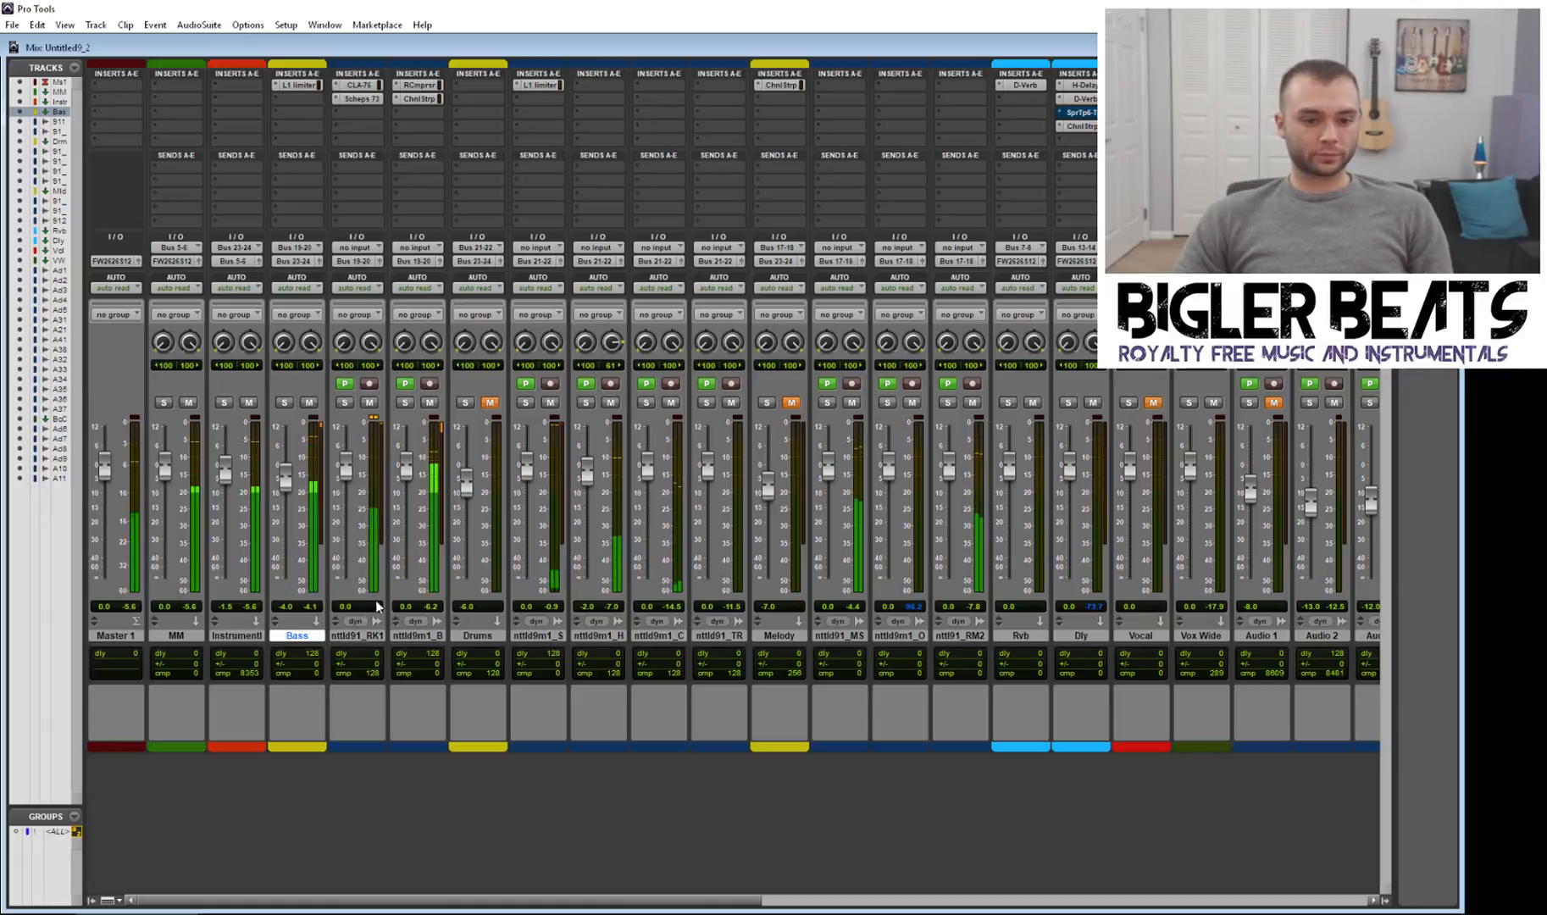
click(370, 113)
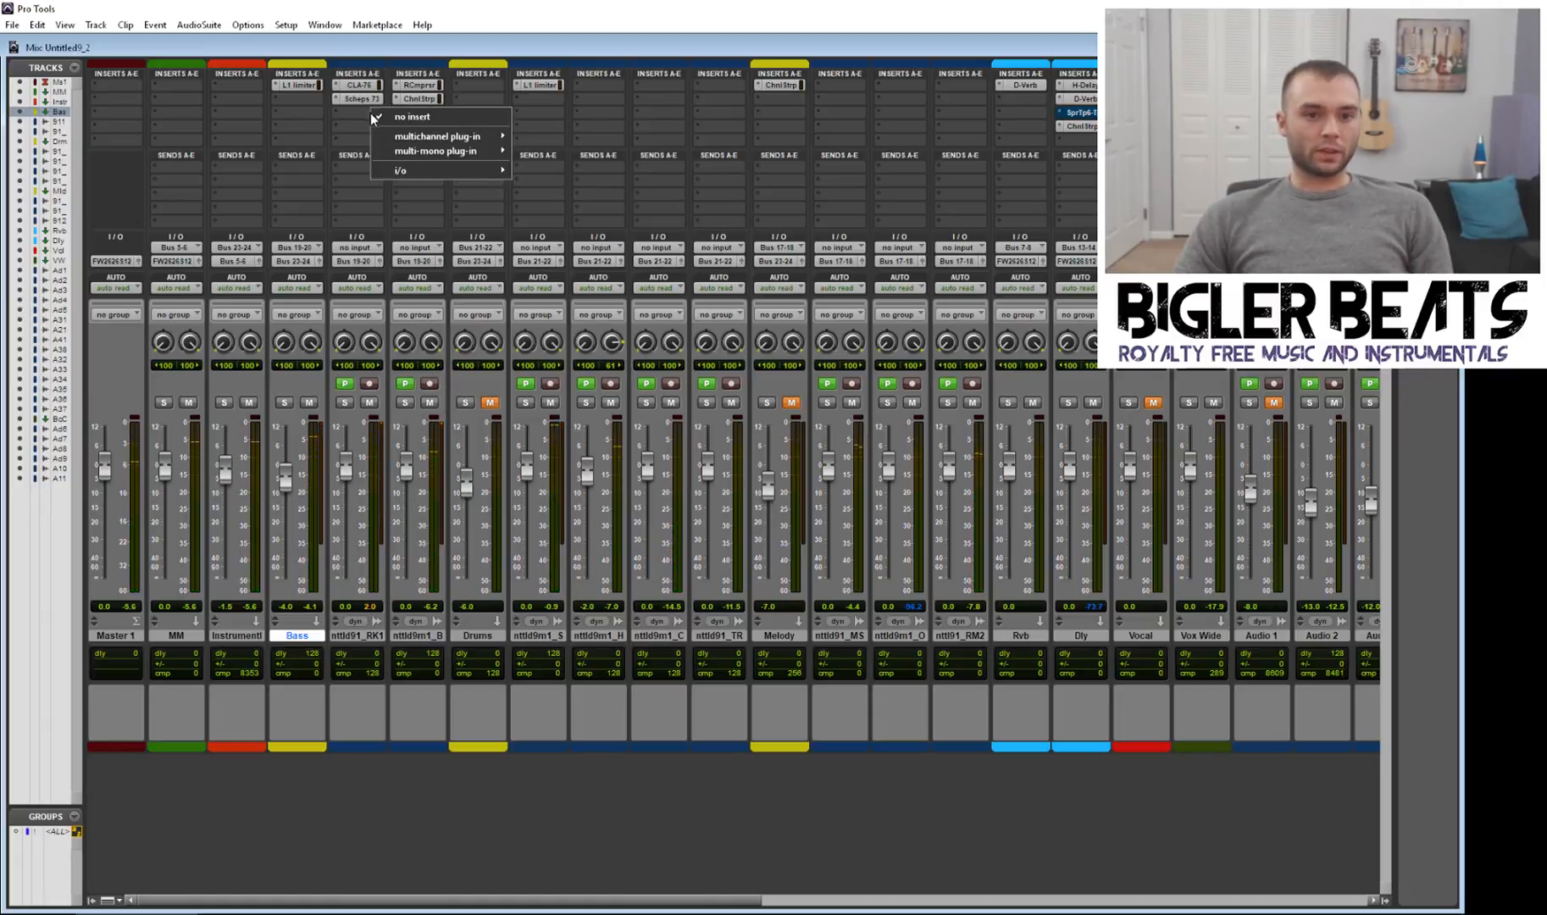
mouse_move(407, 135)
mouse_move(518, 135)
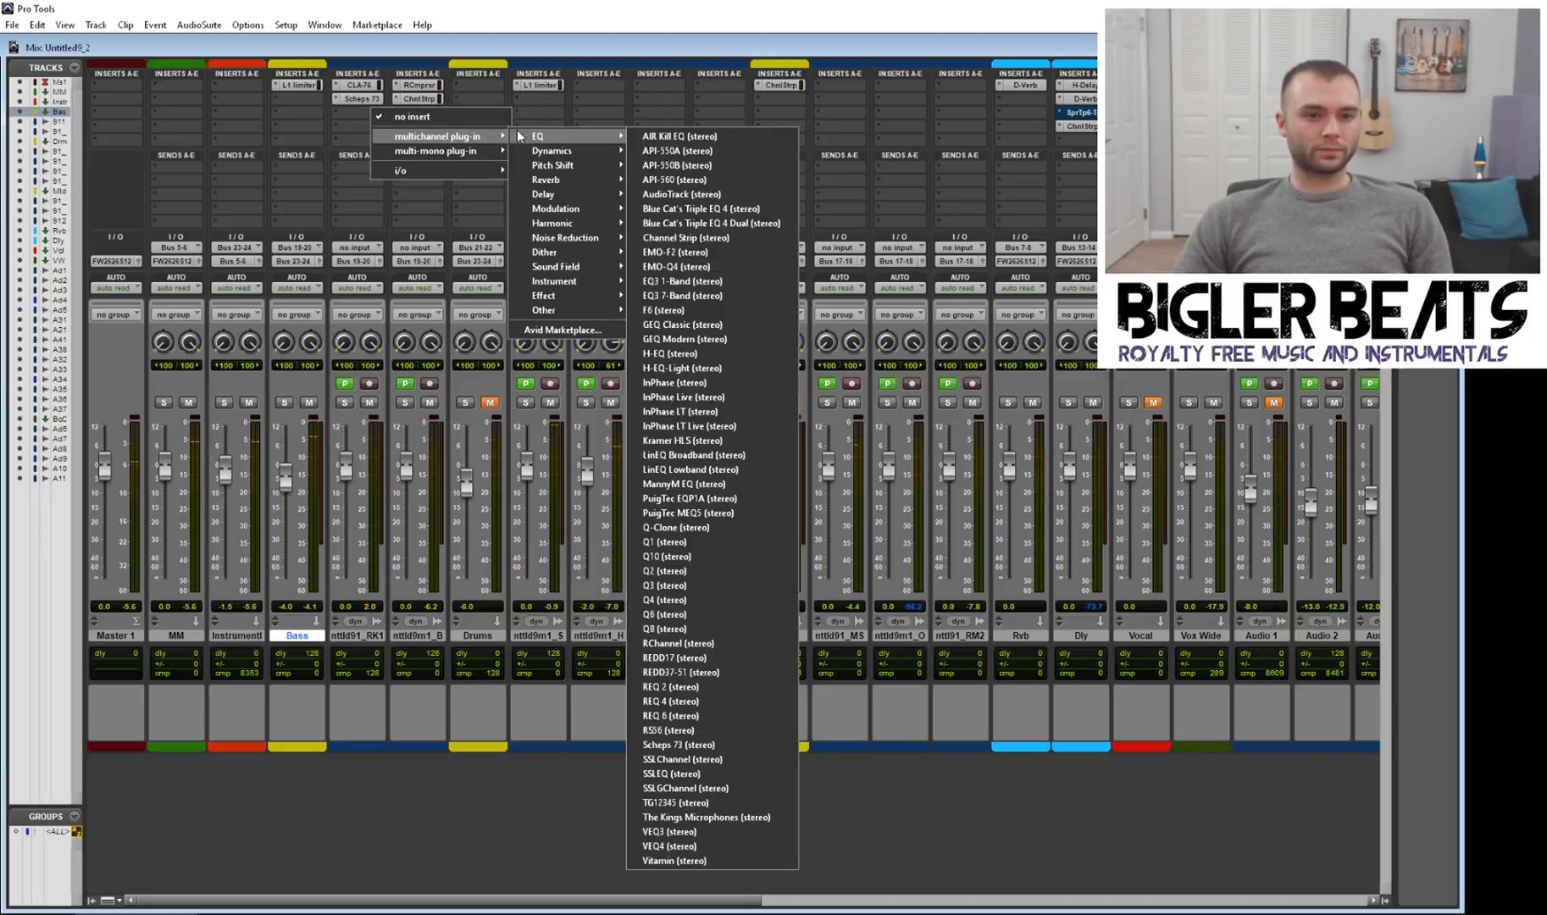
mouse_move(592, 149)
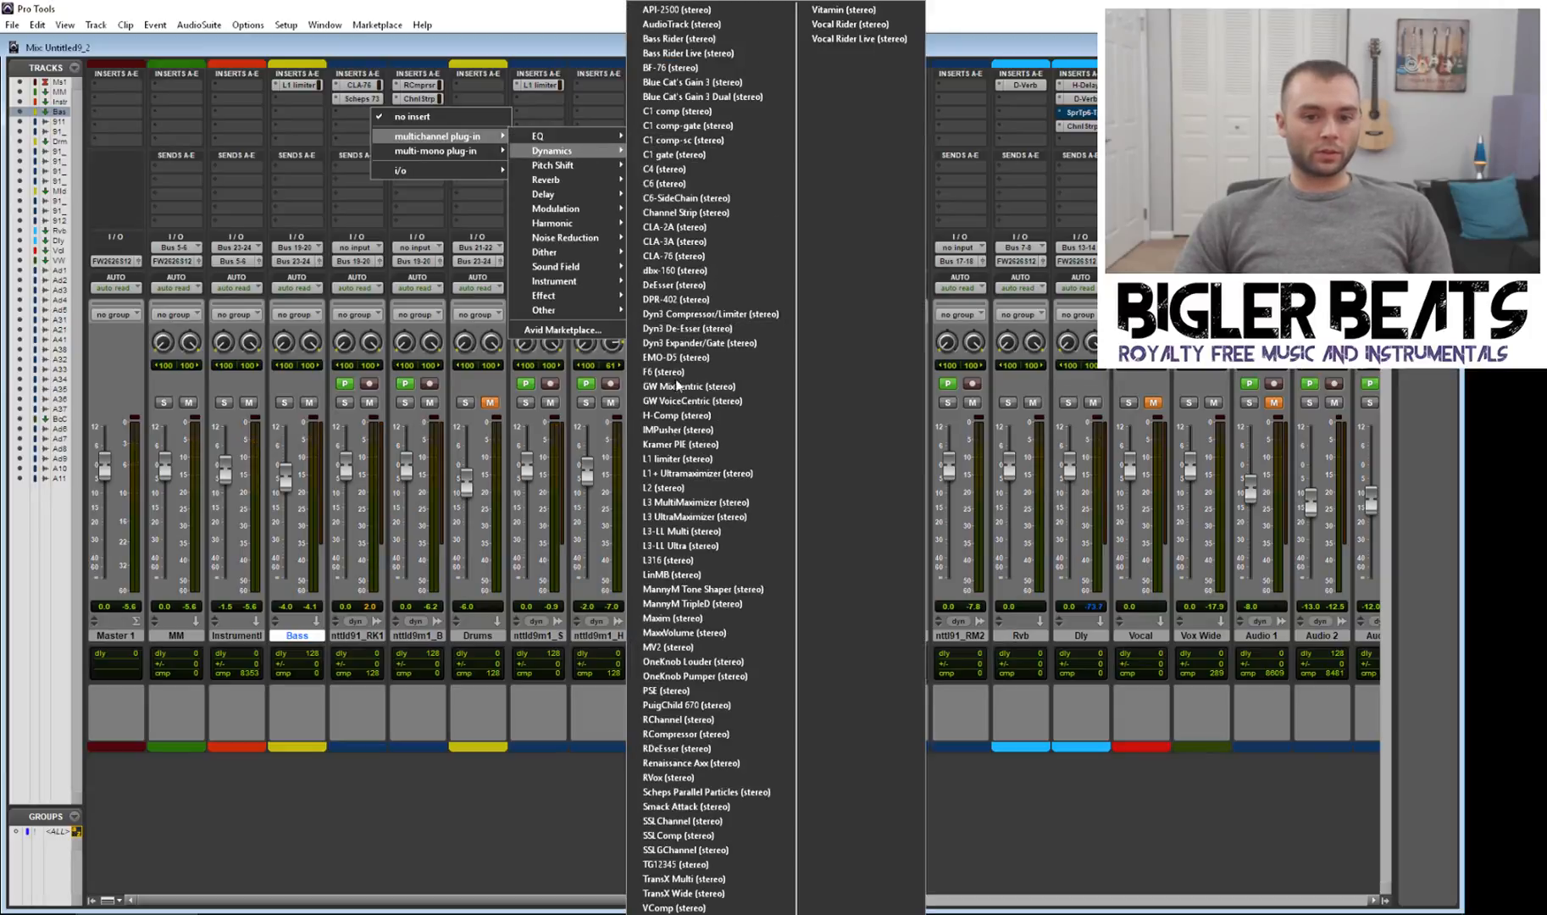
click(675, 460)
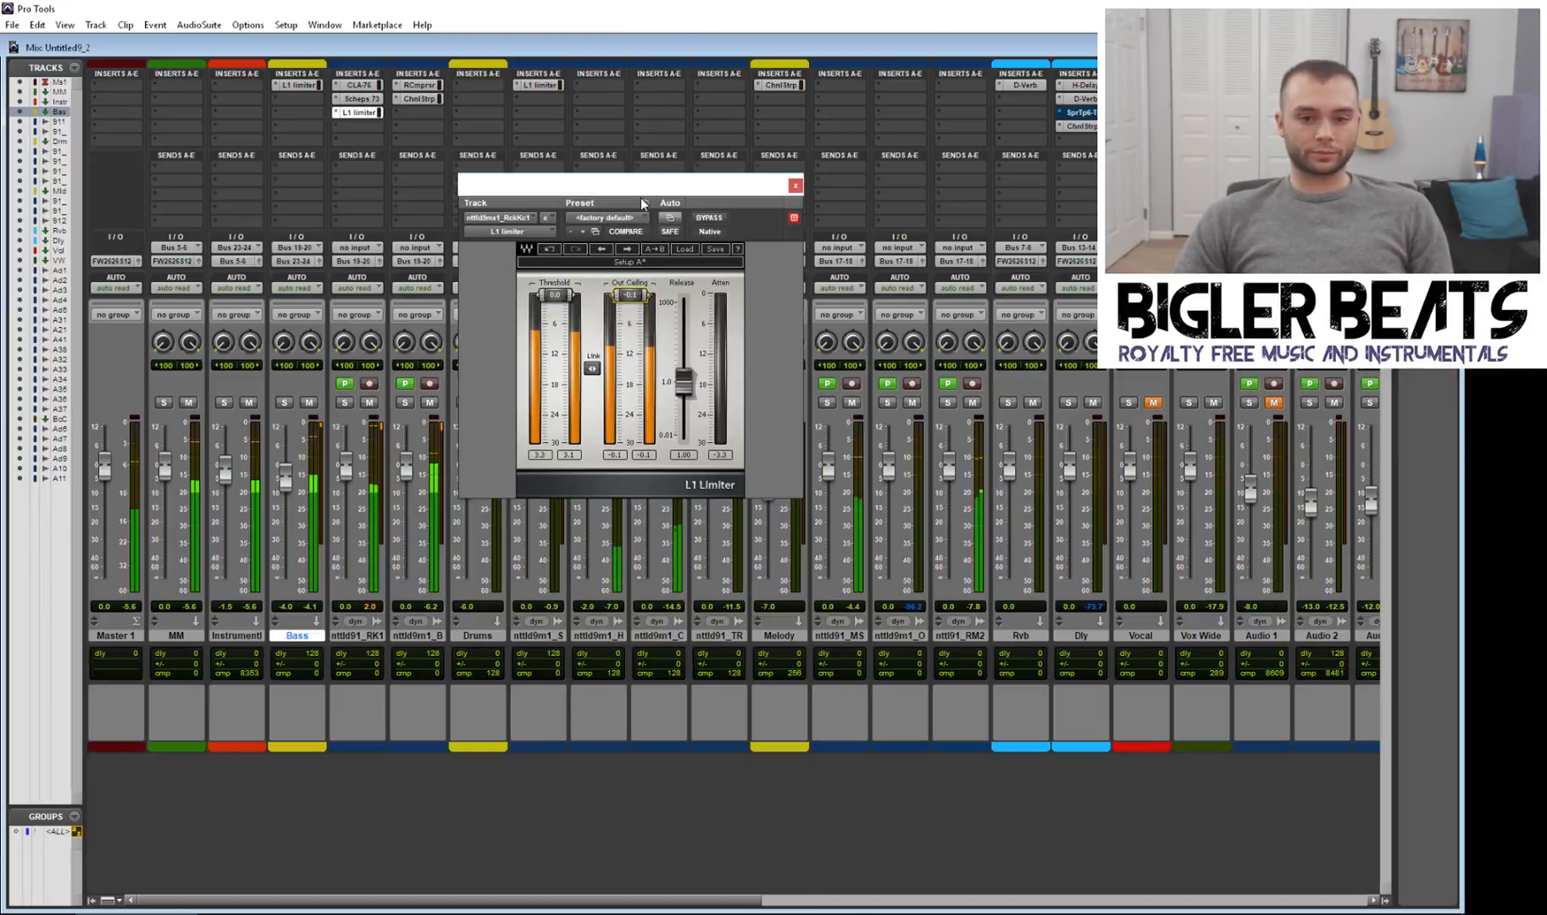
click(794, 184)
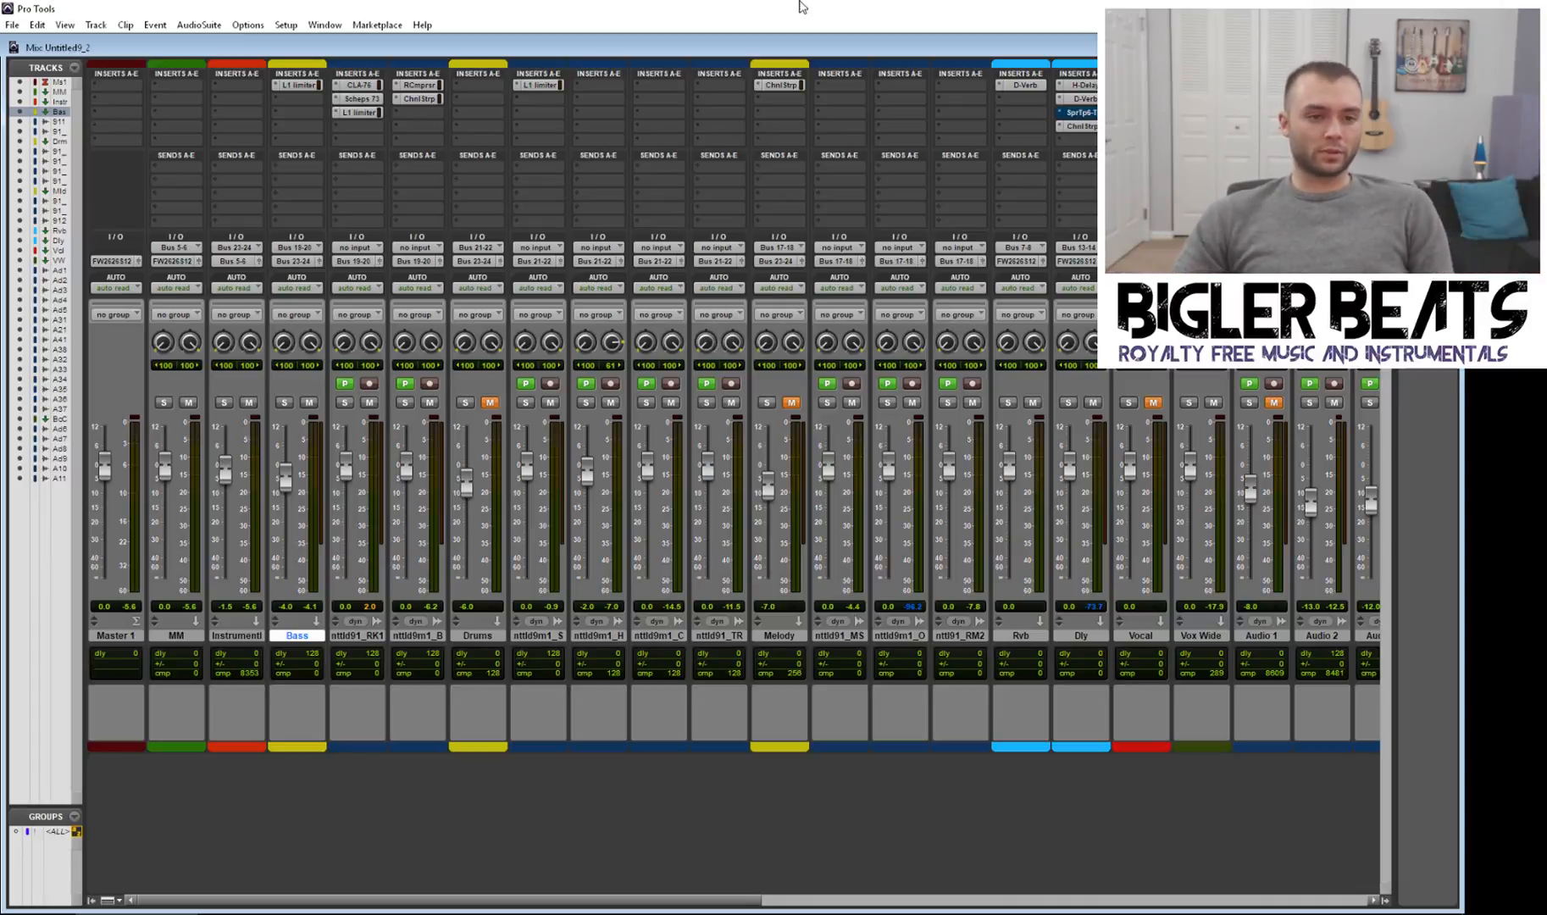
key(space)
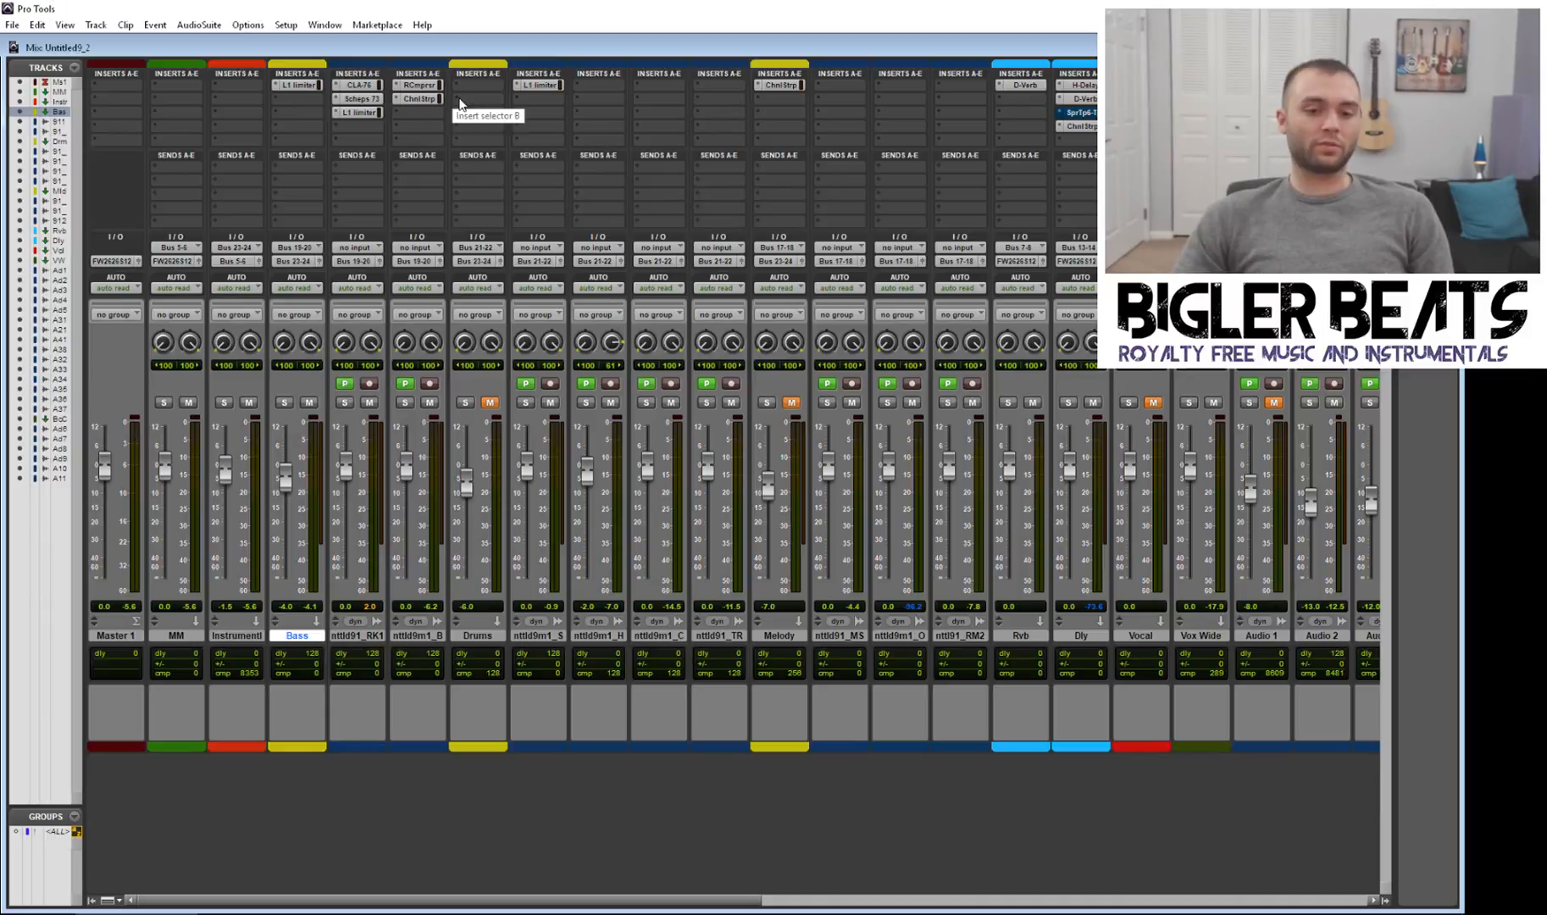
Step: Unmute the Drums submix and mute the hi-hat, baseline and cymbal tracks during playback
click(489, 402)
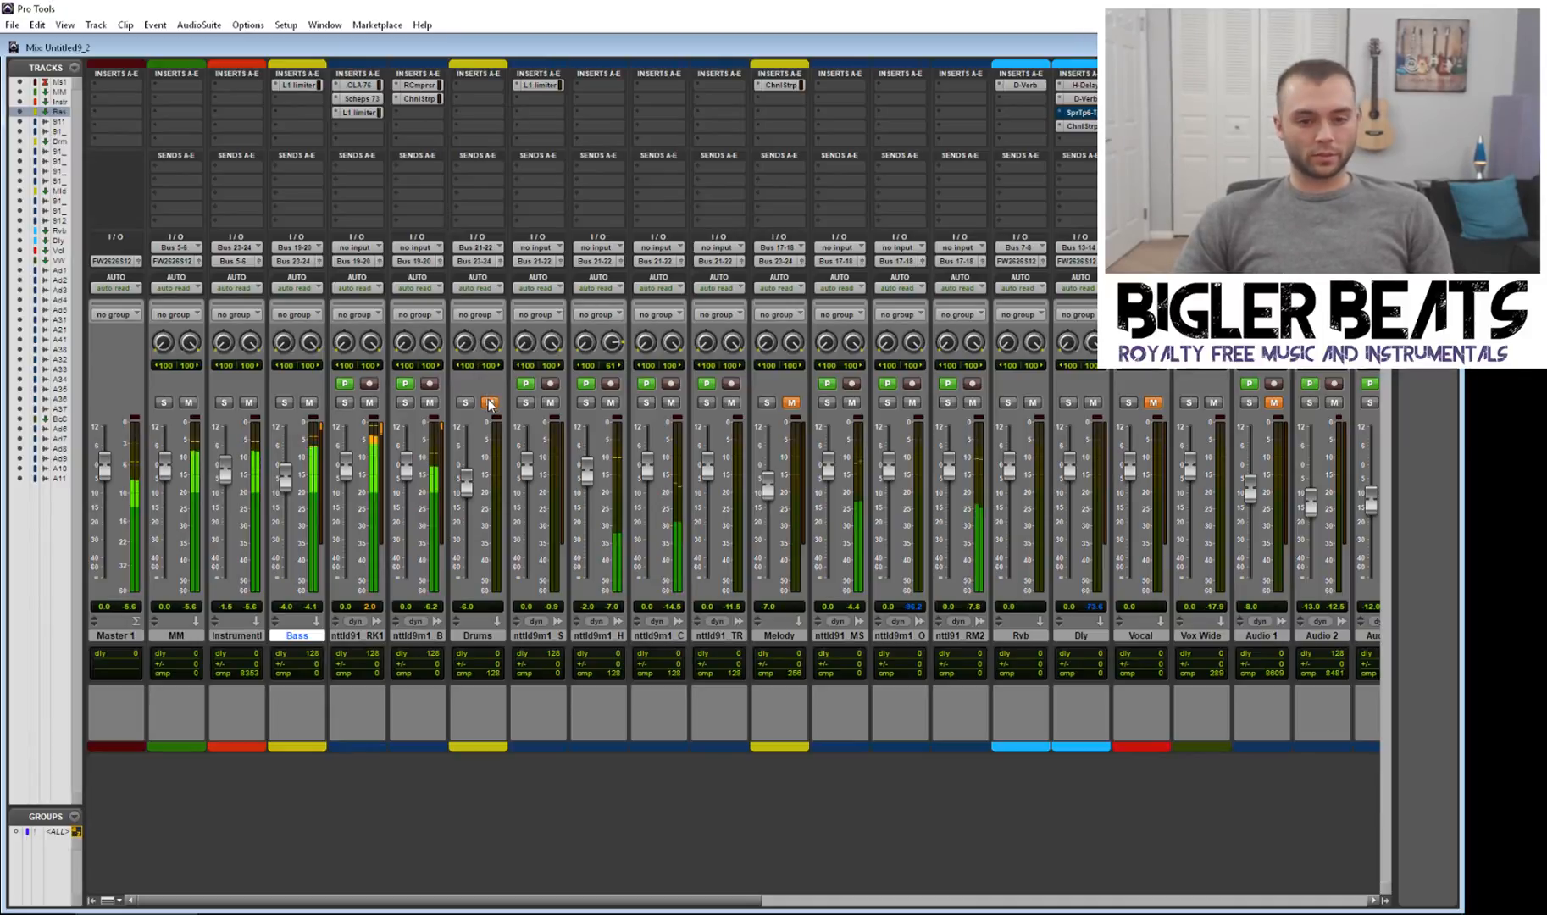
click(610, 401)
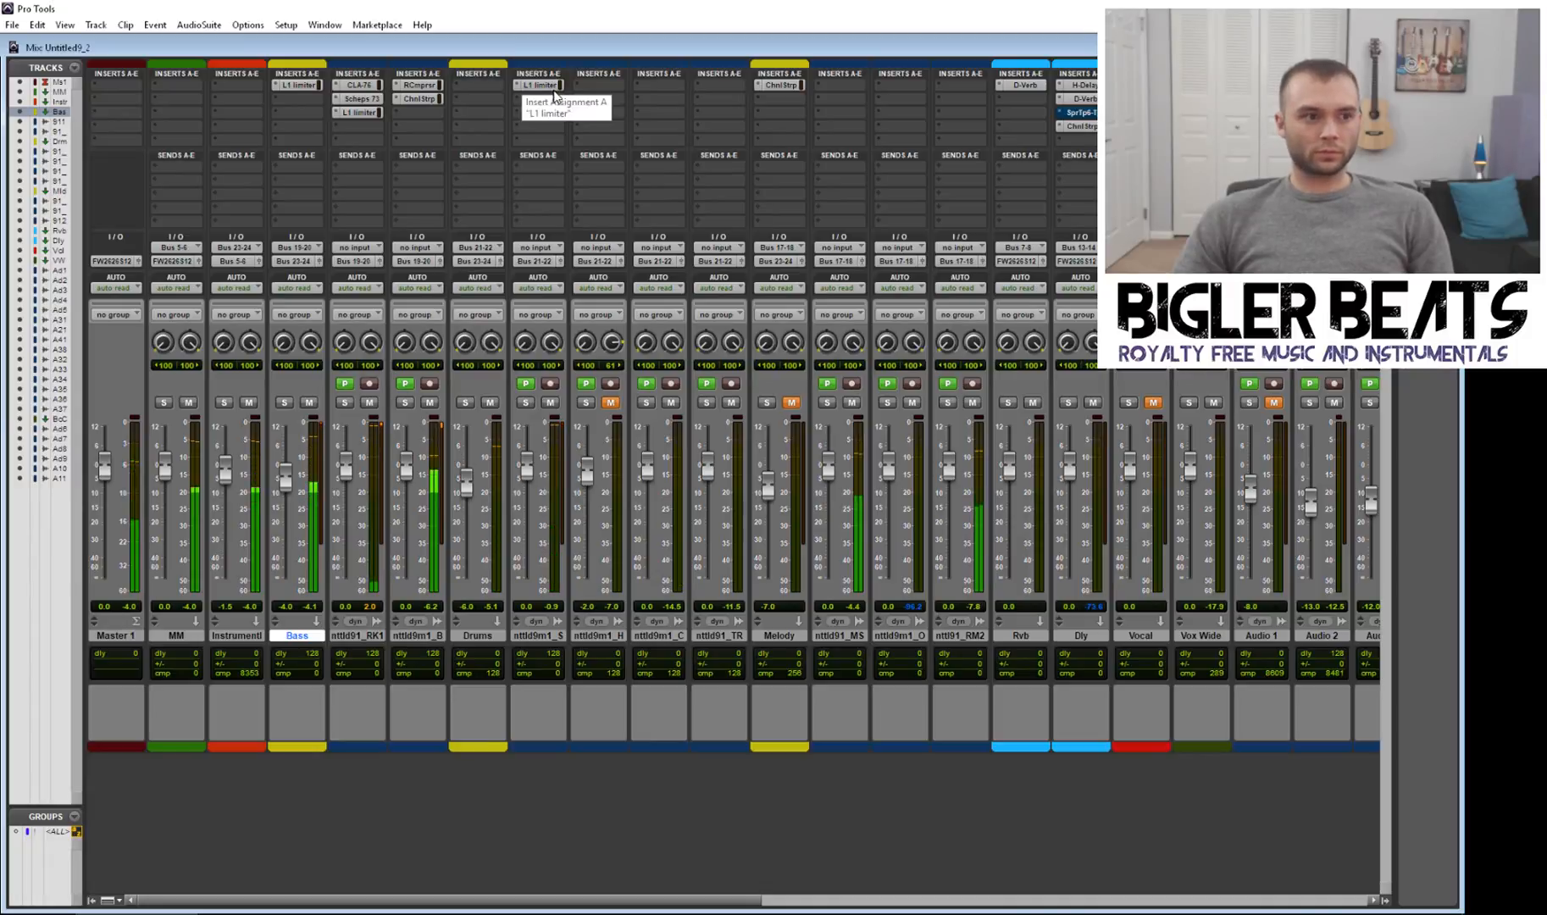
click(429, 405)
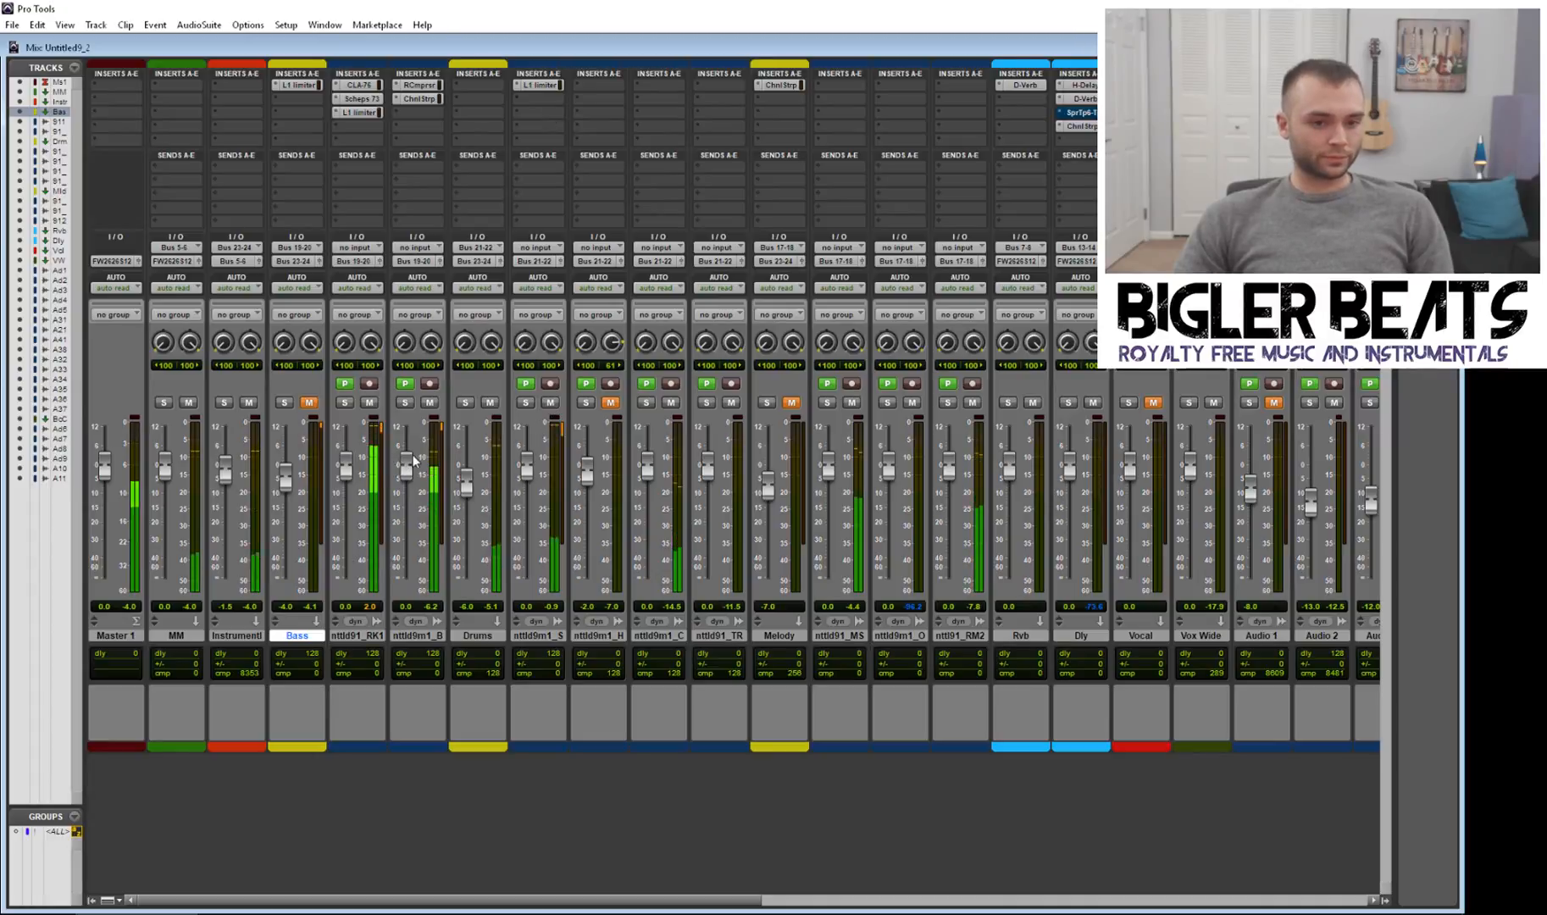
click(669, 404)
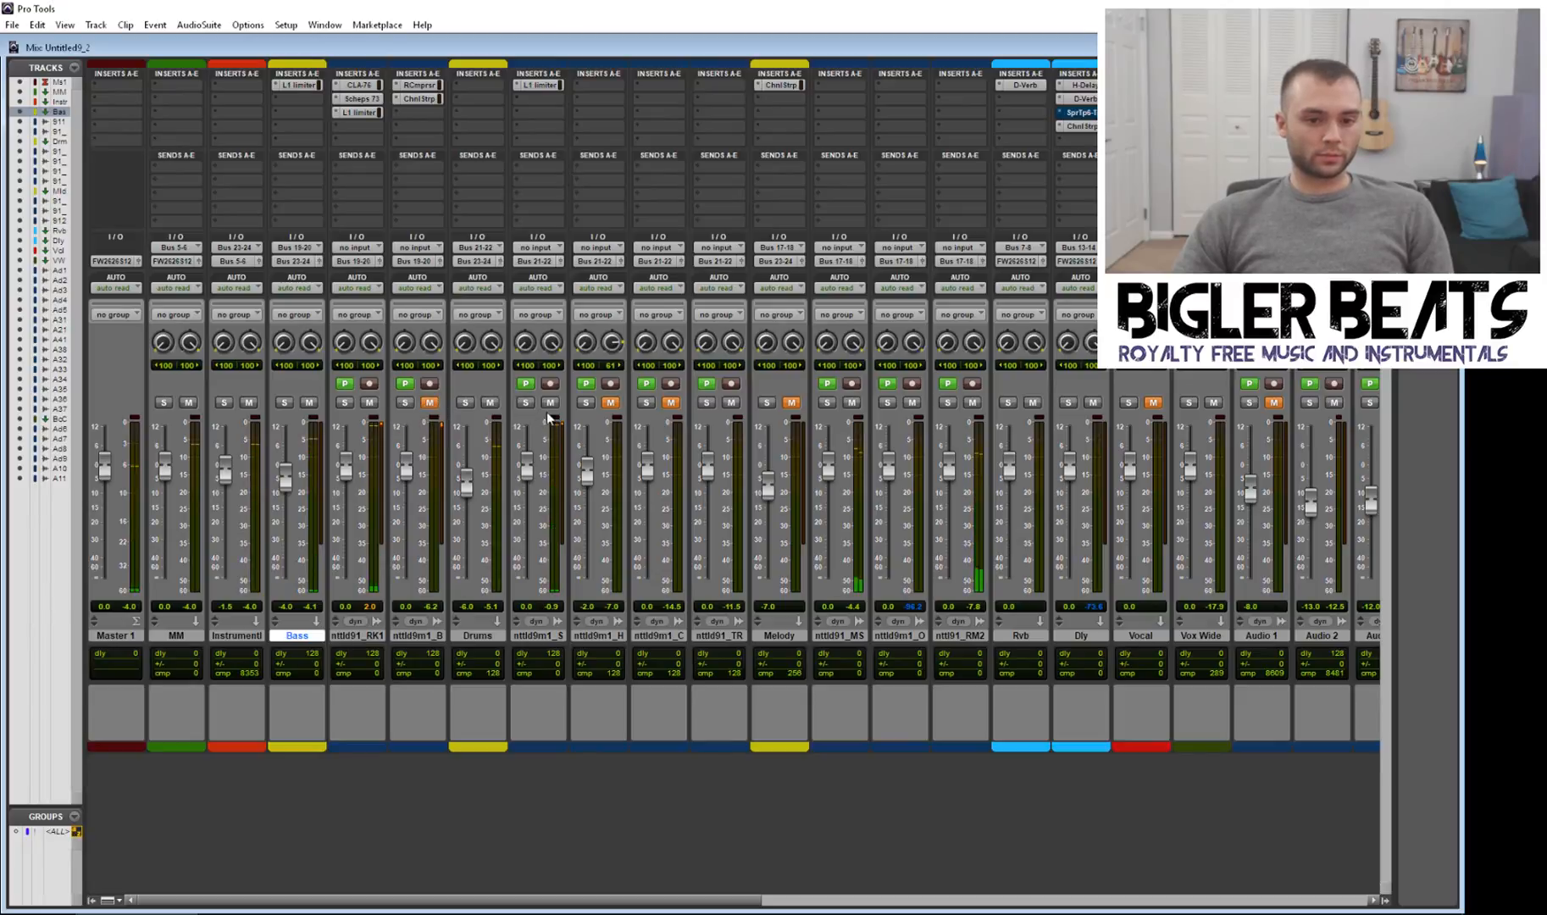
Step: Try lower thresholds down to about -6 on the snare's L1 limiter with the rack kick muted, and return it to about -4
click(551, 84)
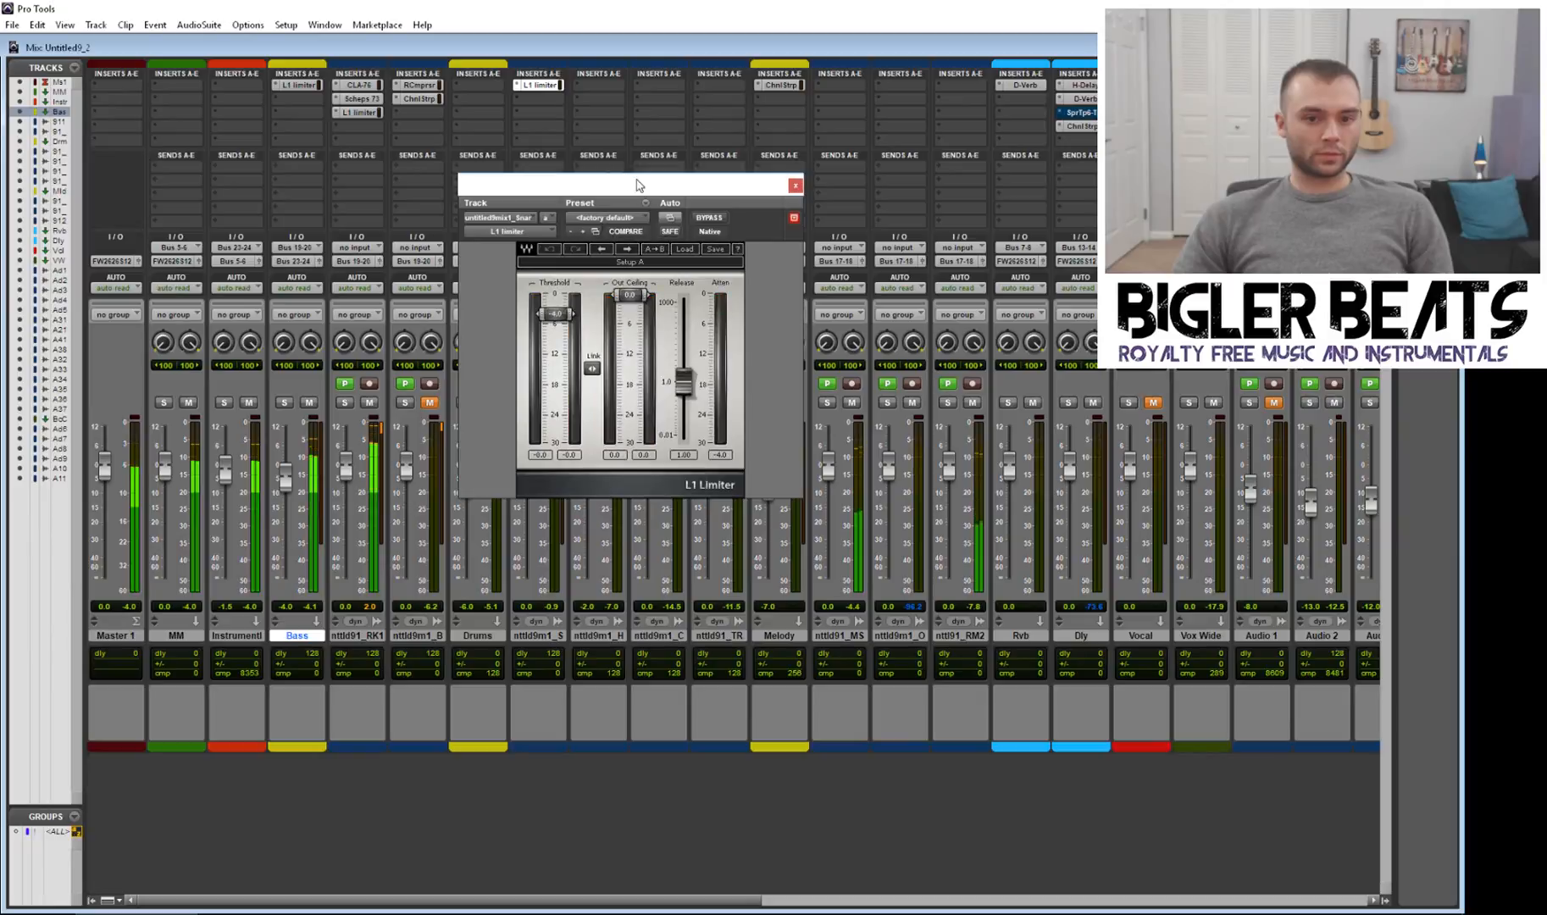
drag(637, 183, 830, 165)
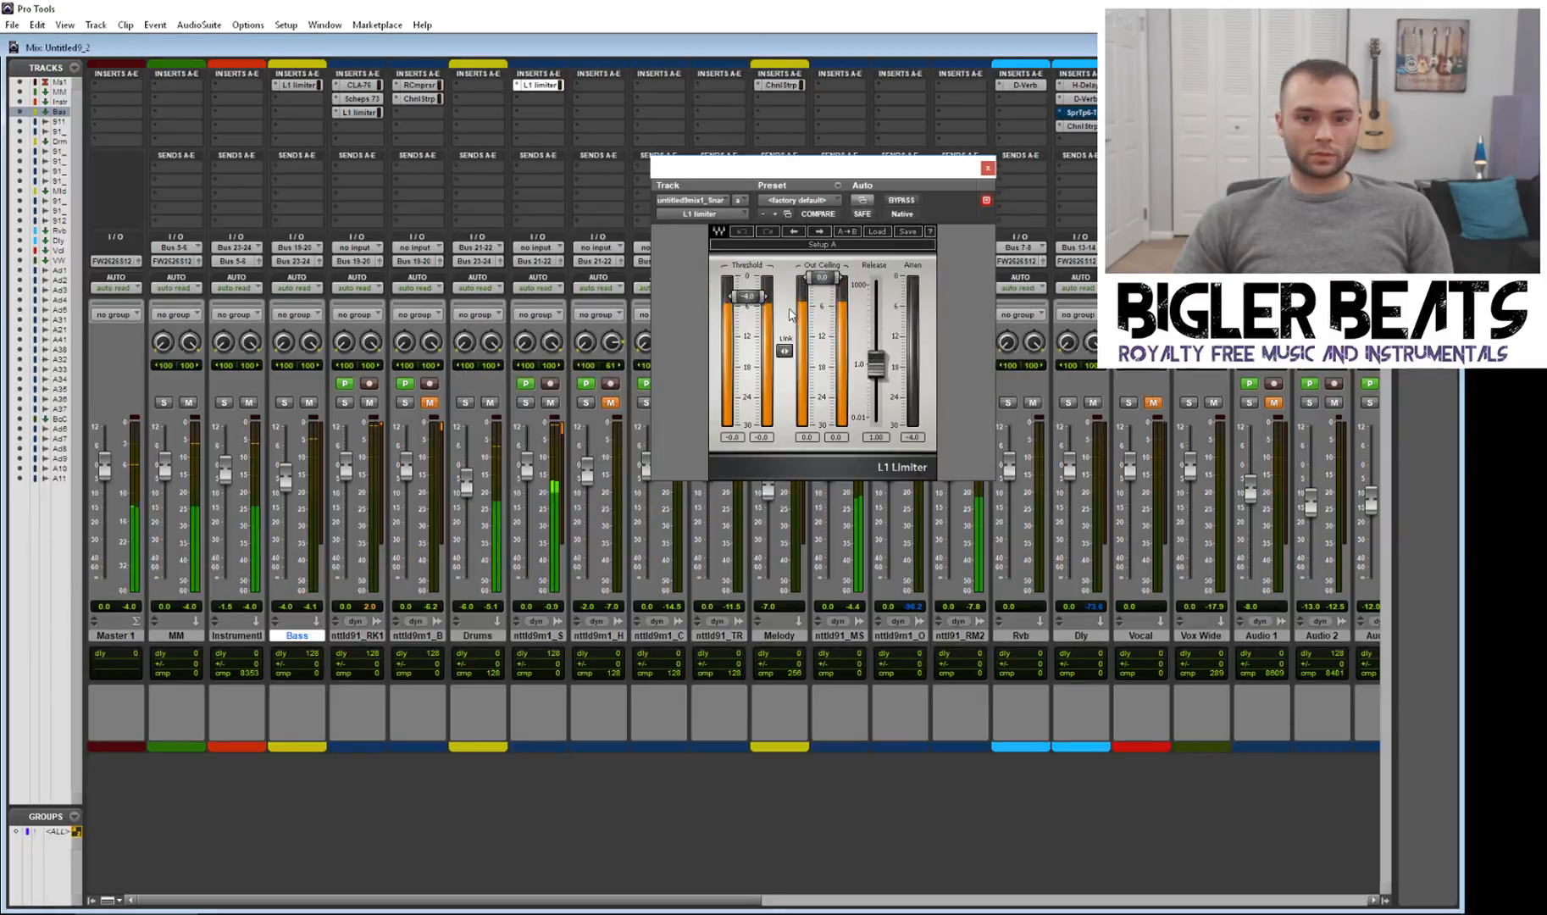
drag(746, 296, 746, 302)
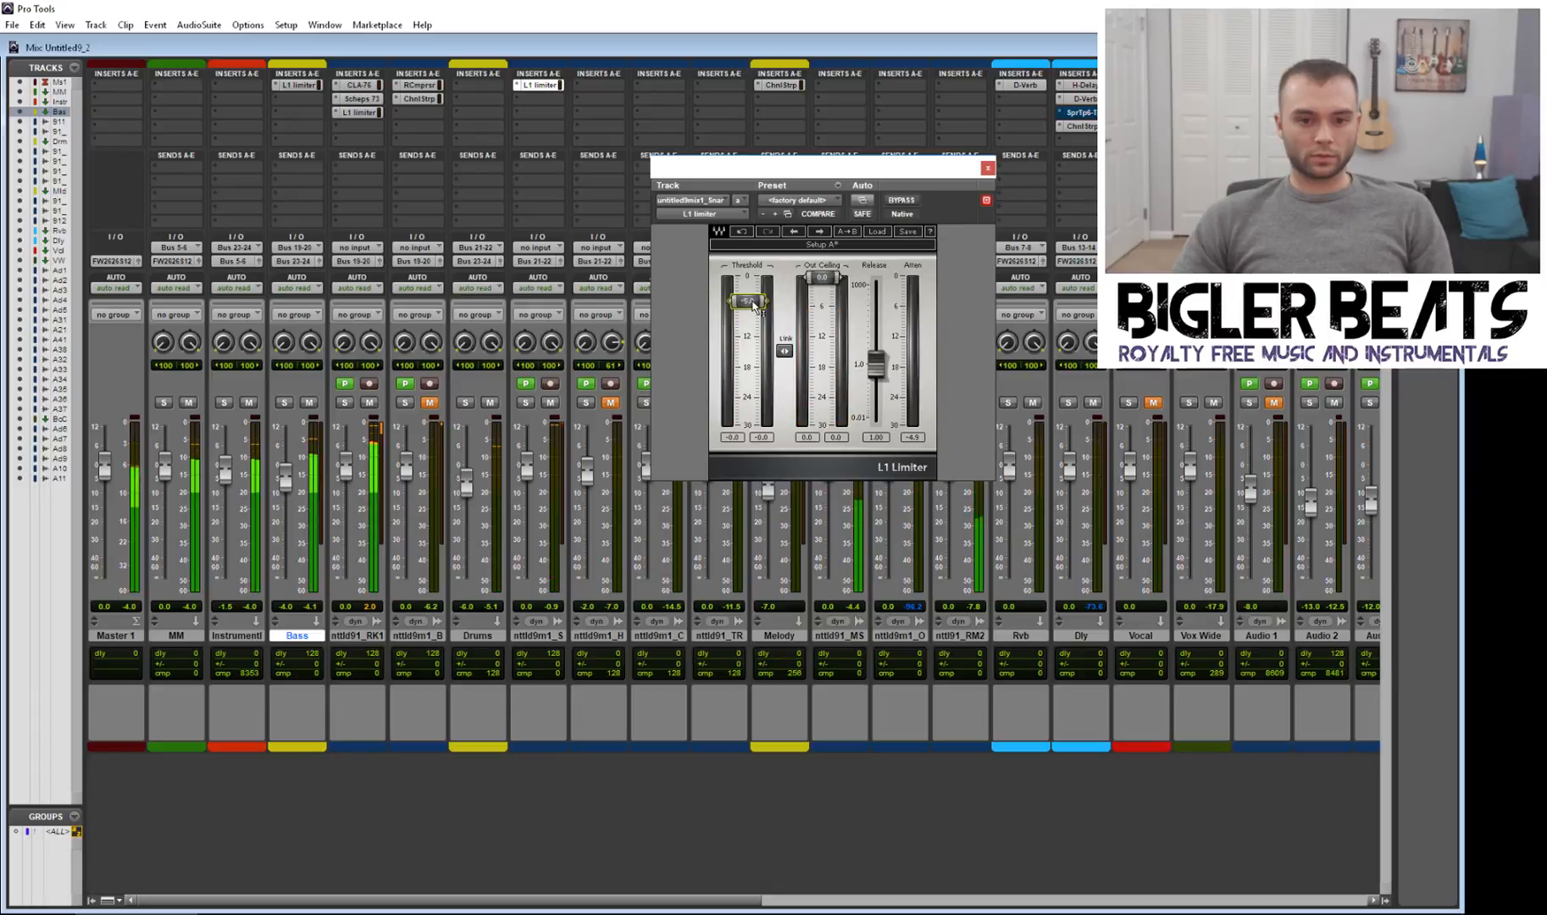
click(370, 403)
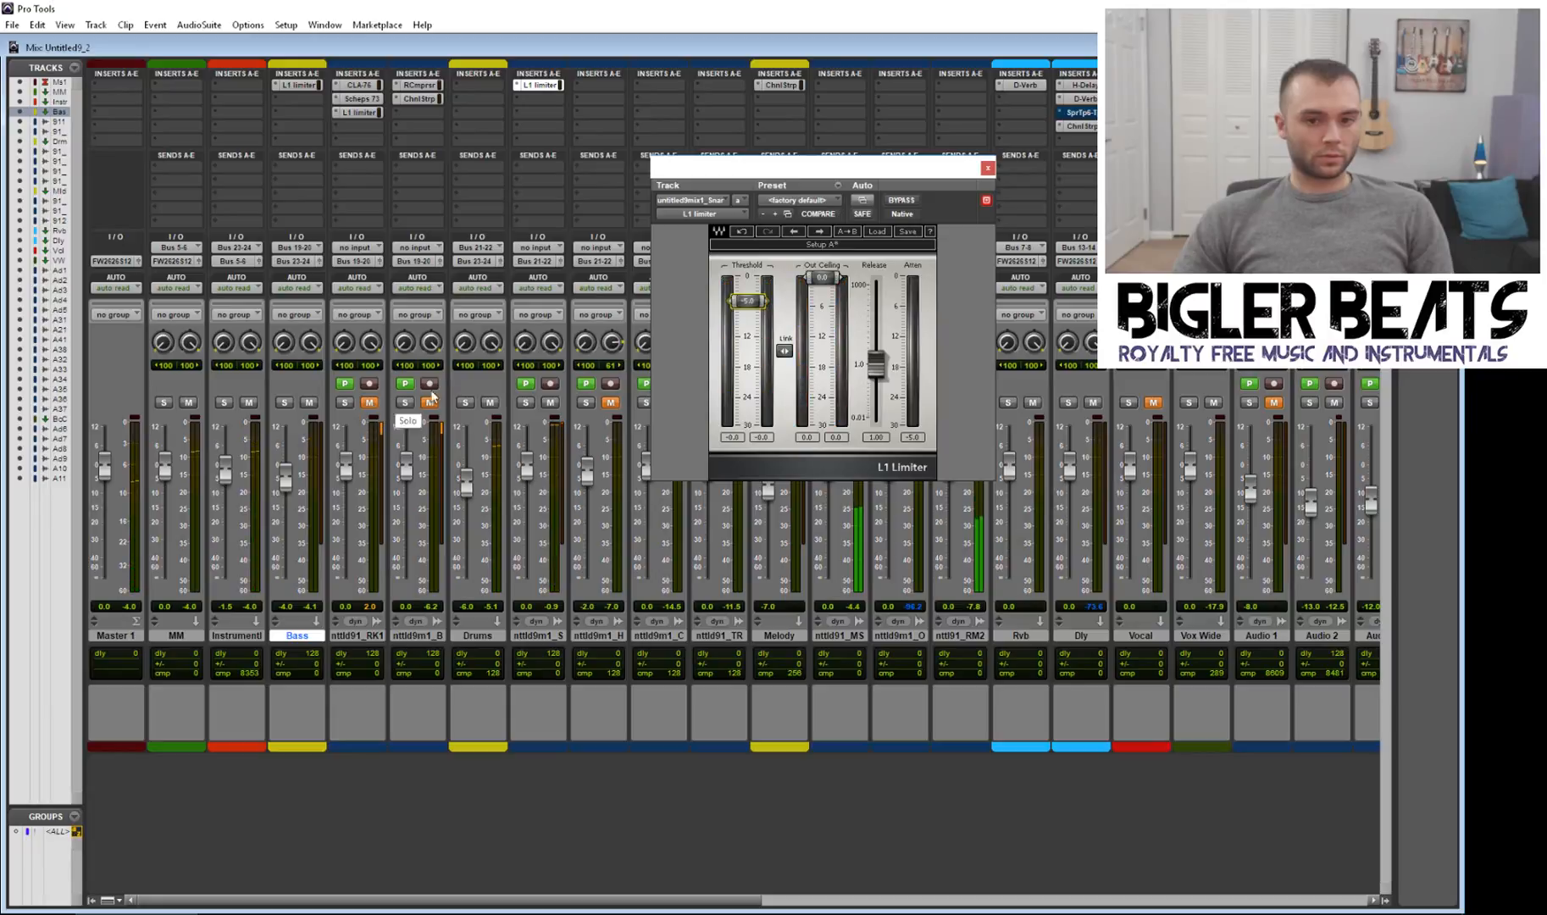
drag(747, 300, 755, 306)
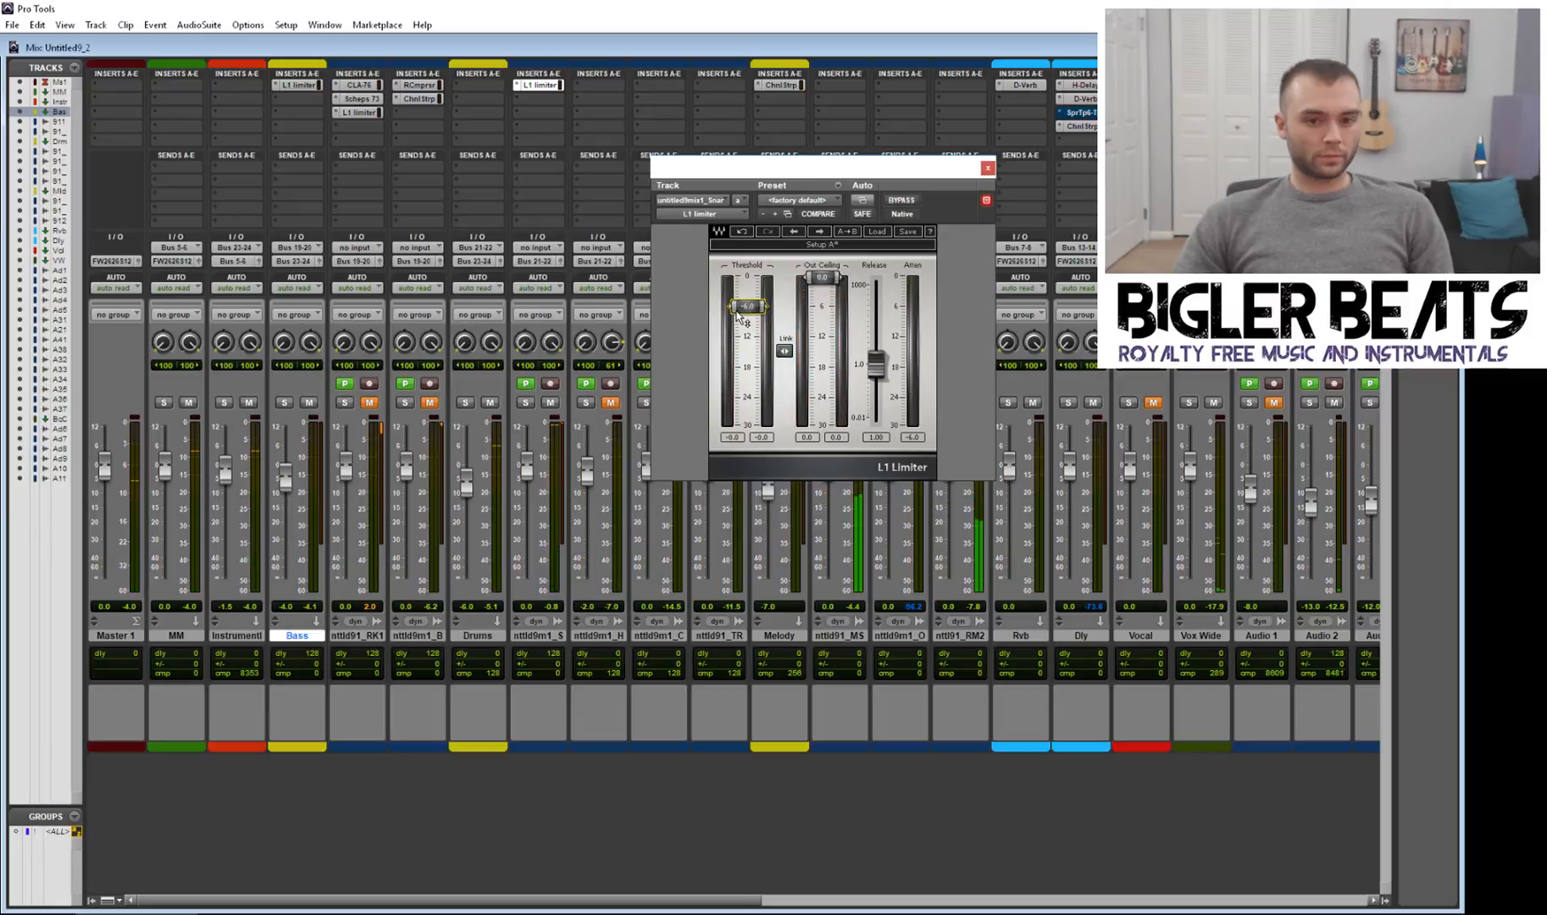
scroll(736, 315, up, 2)
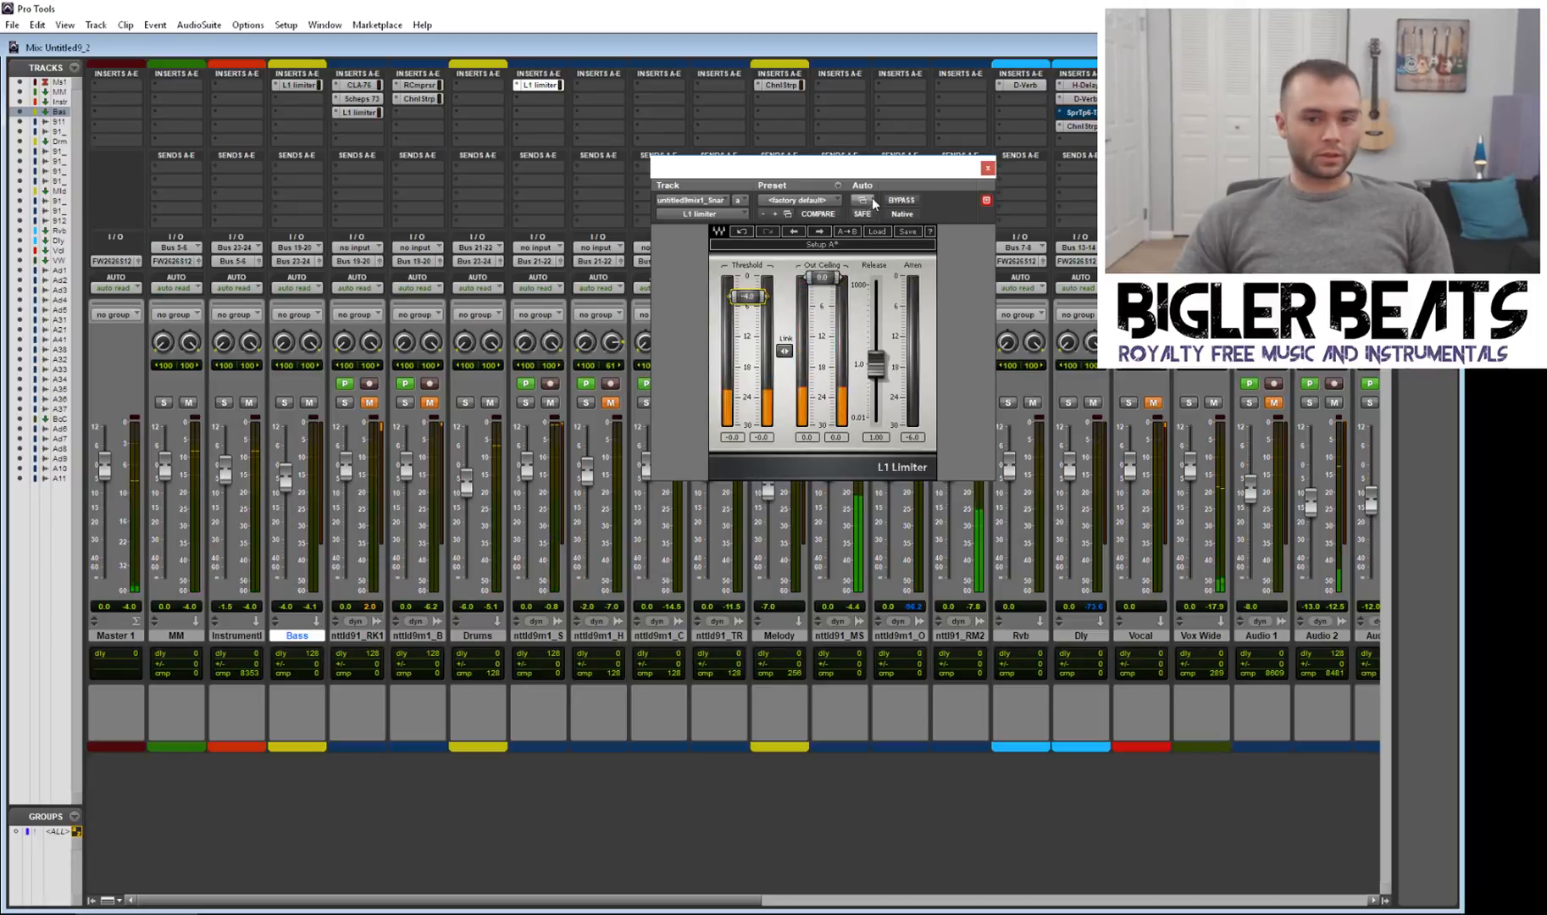
click(987, 168)
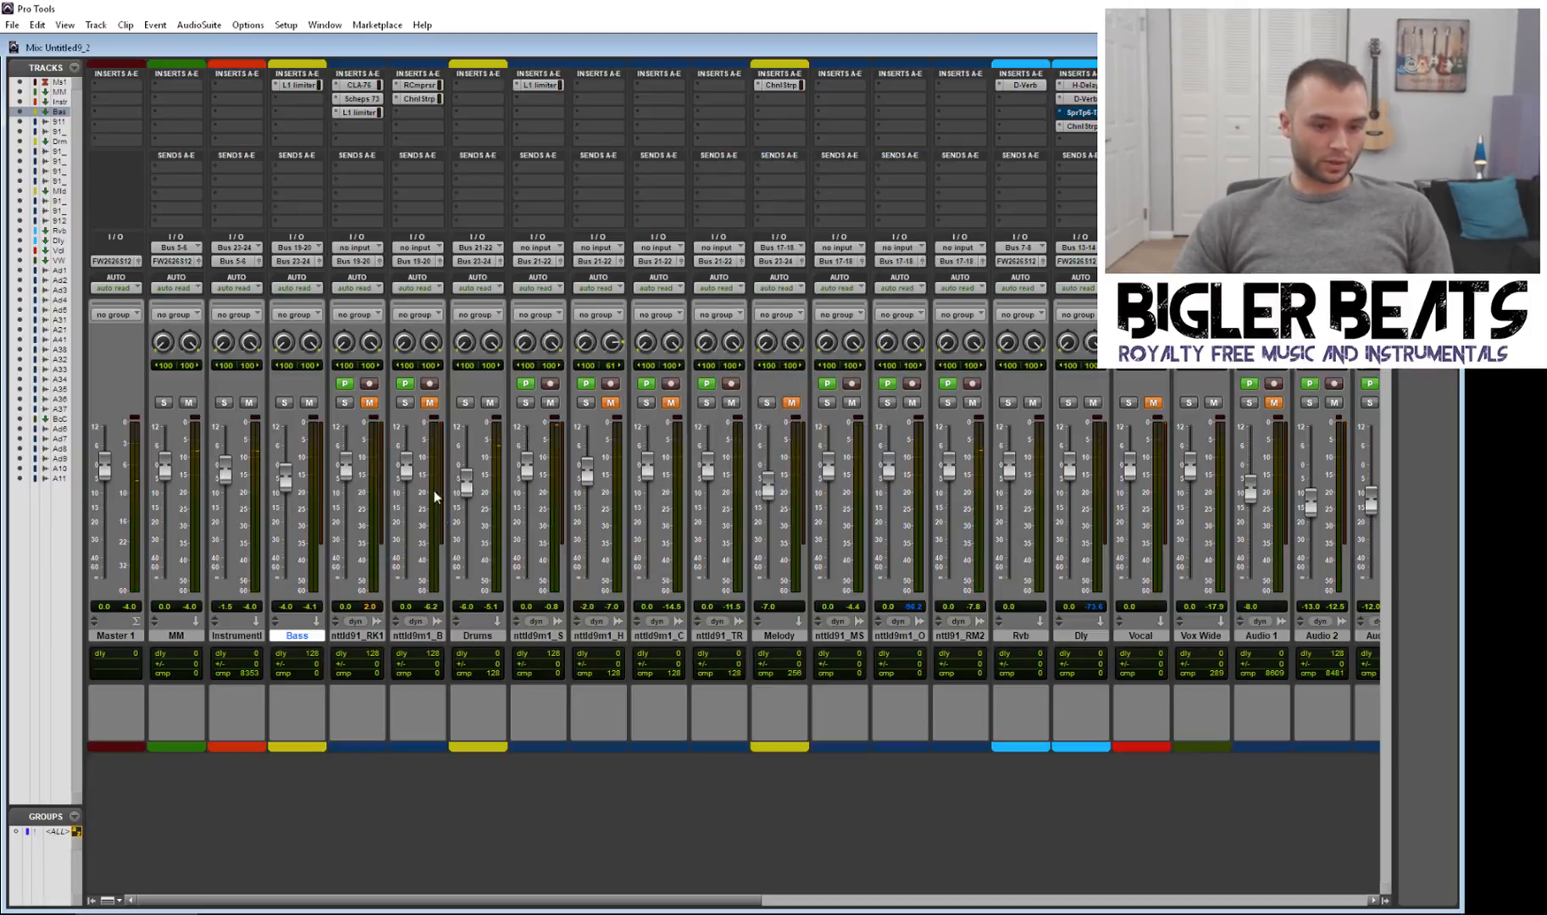
Step: Unmute the rack kick, lower its volume to about -1.4 dB during playback and check the snare's L1 limiter
click(543, 636)
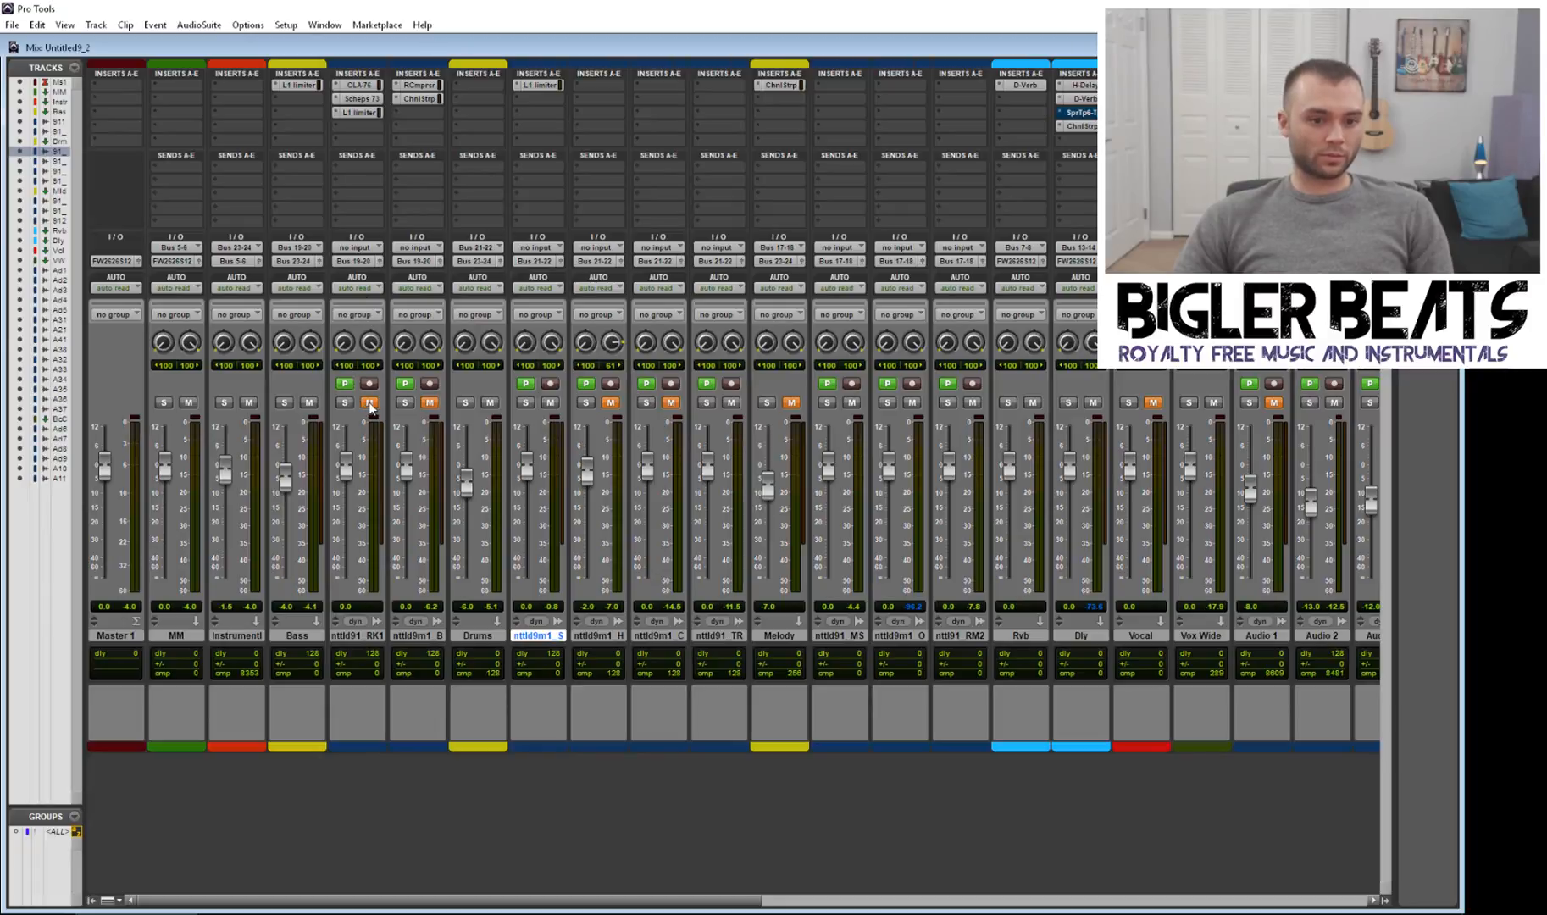
key(space)
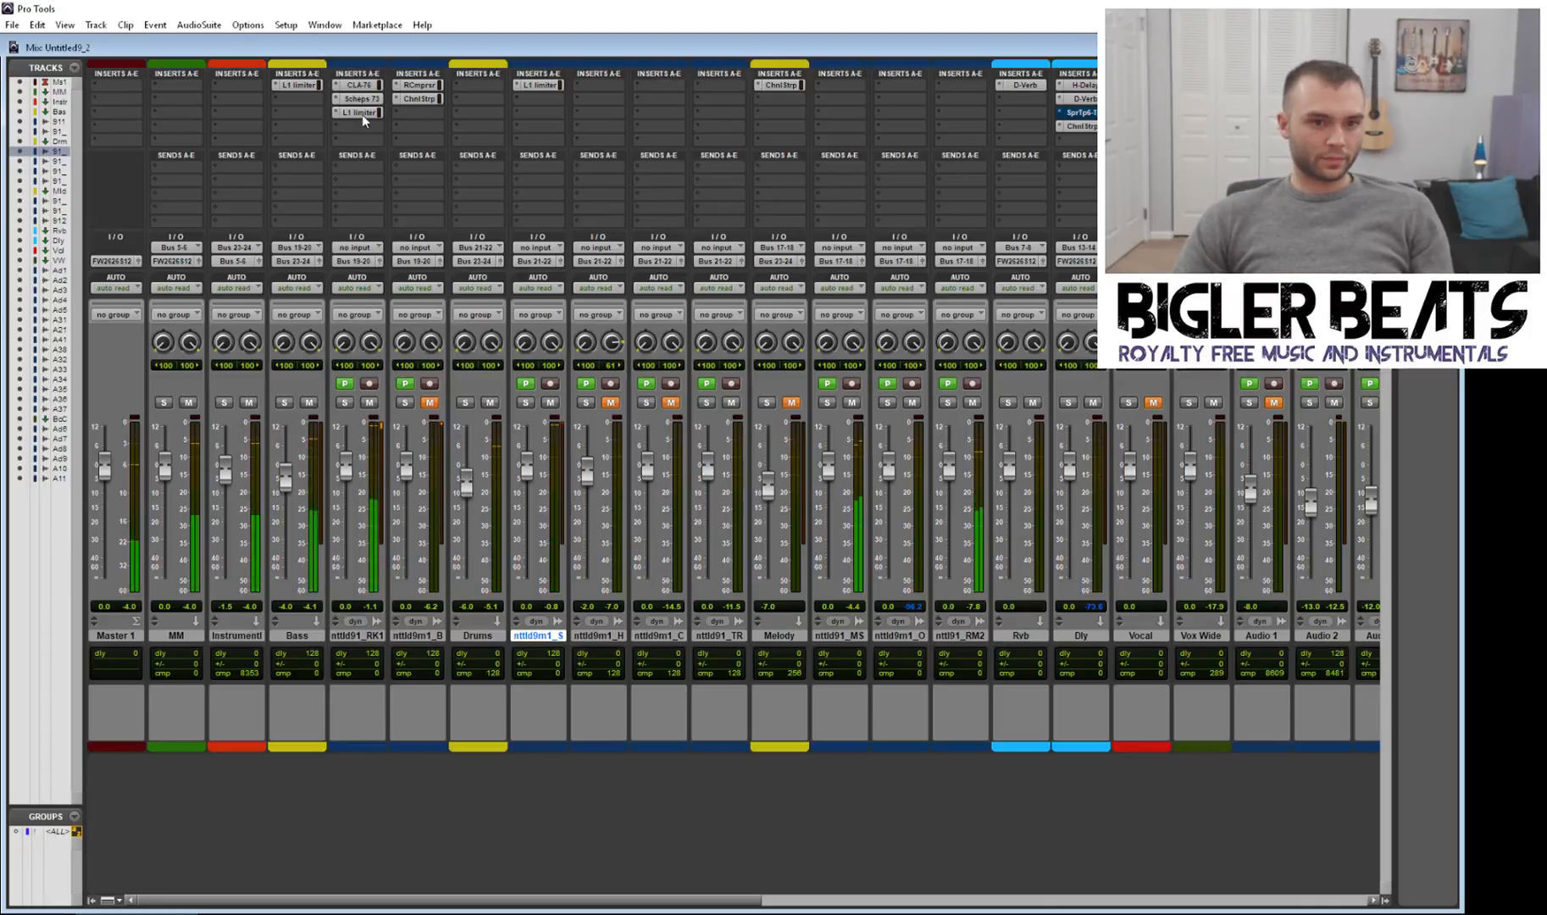
drag(346, 472, 350, 478)
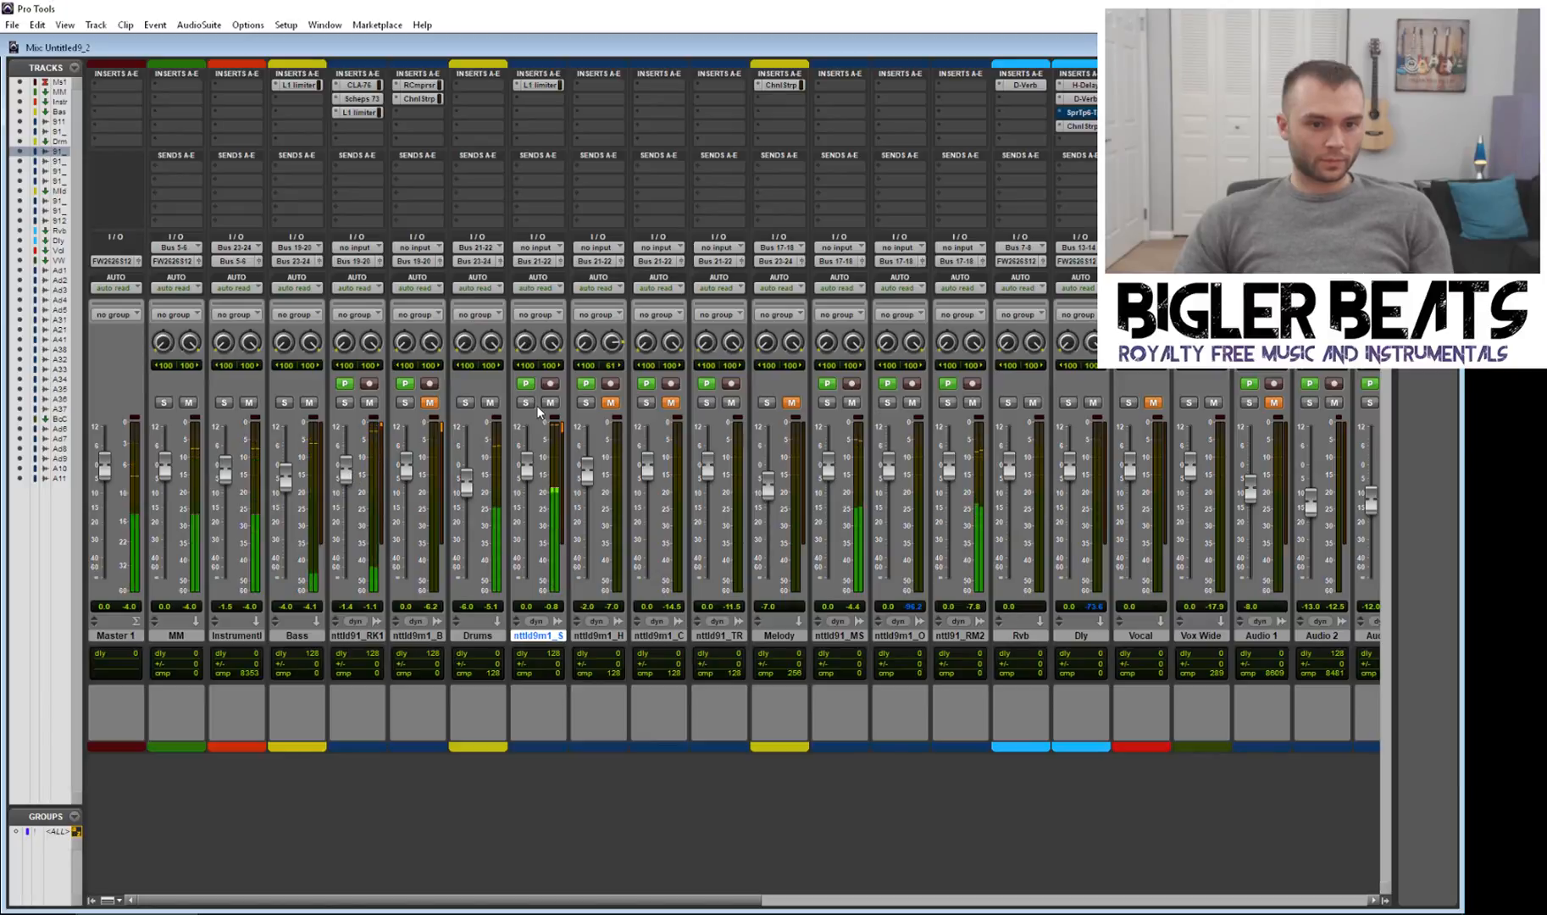
key(space)
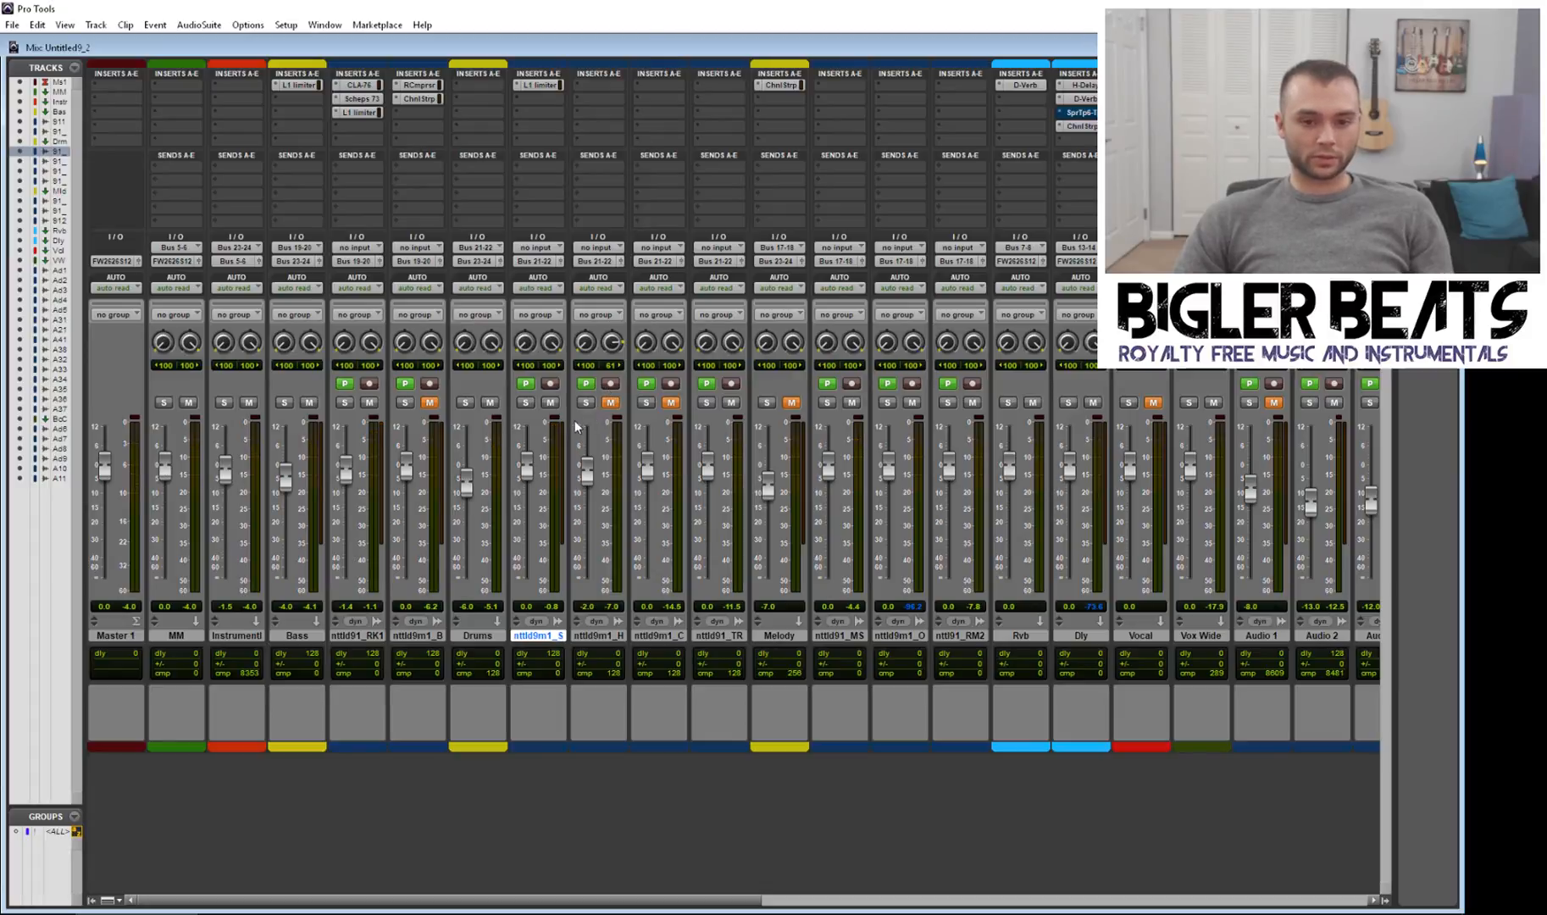
key(space)
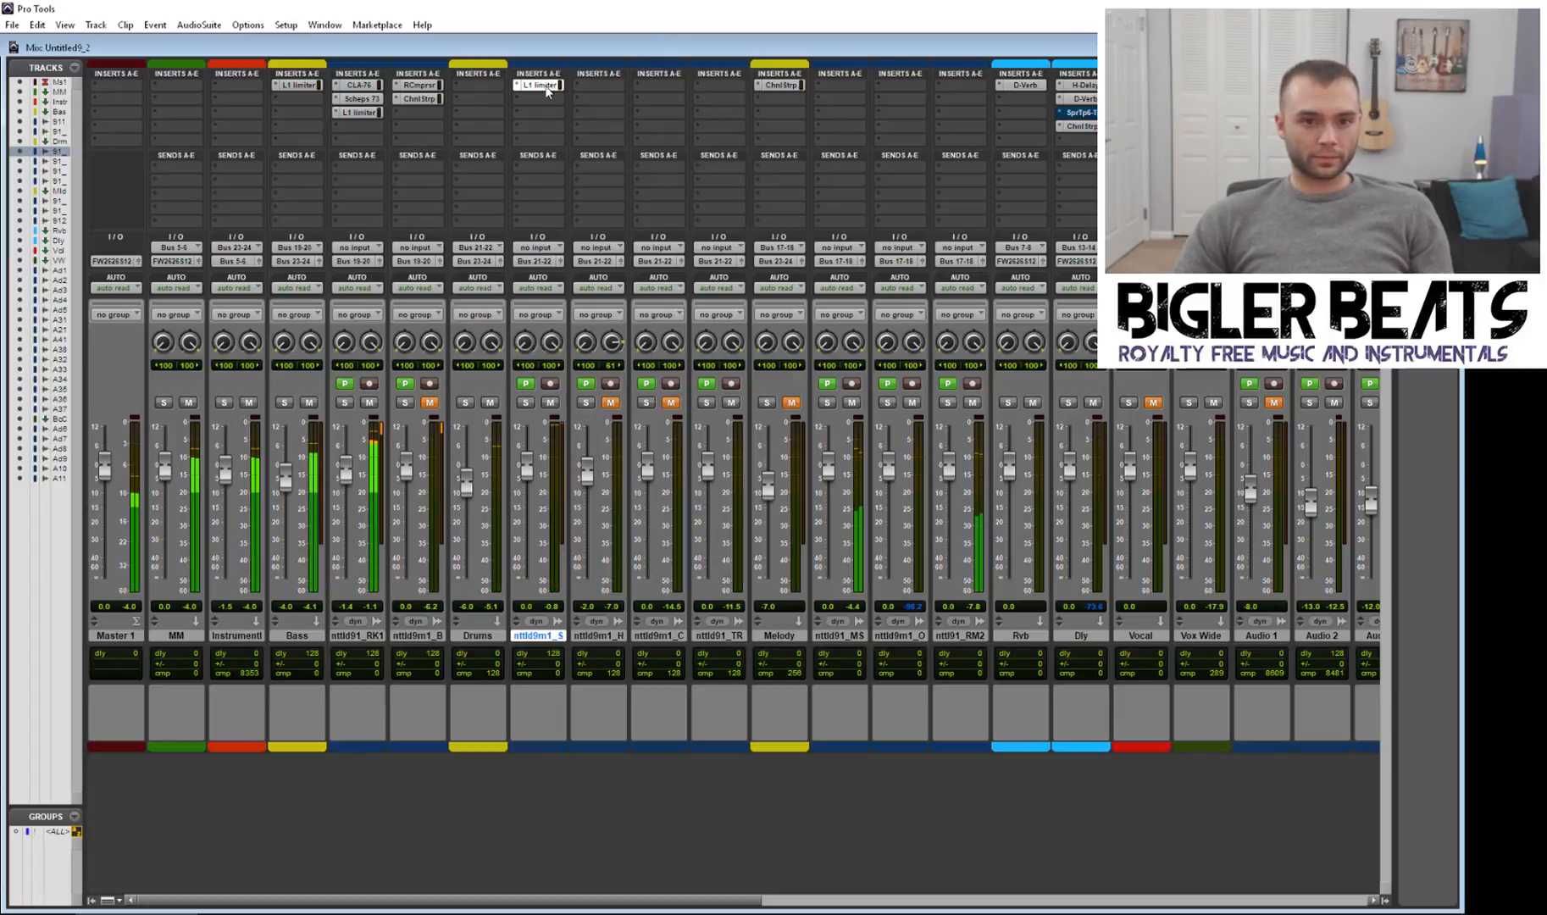
click(538, 86)
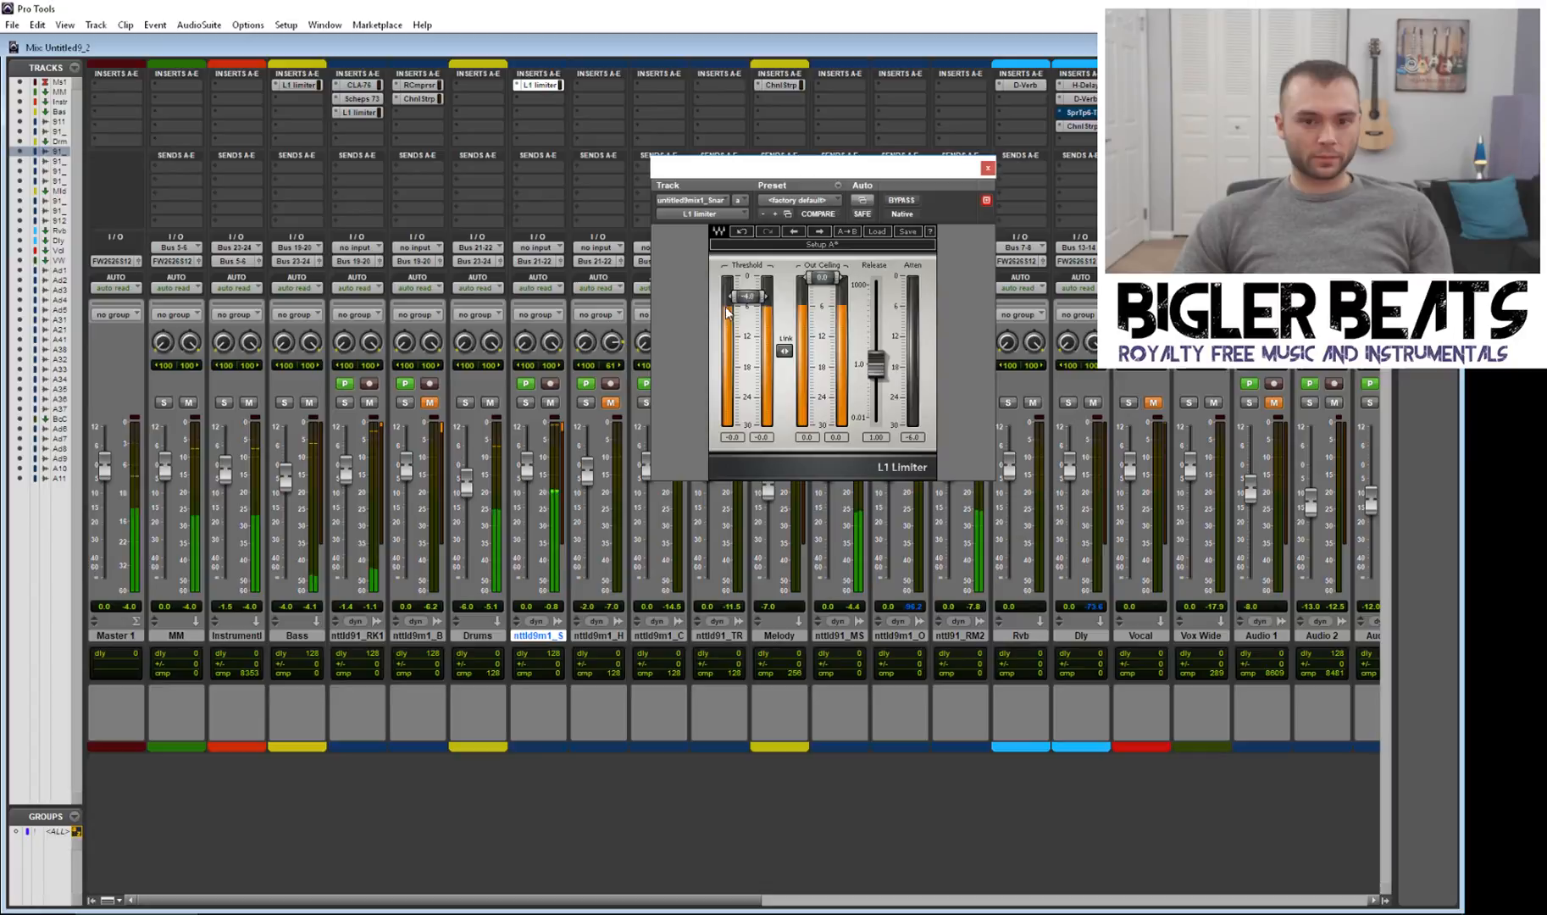
click(988, 169)
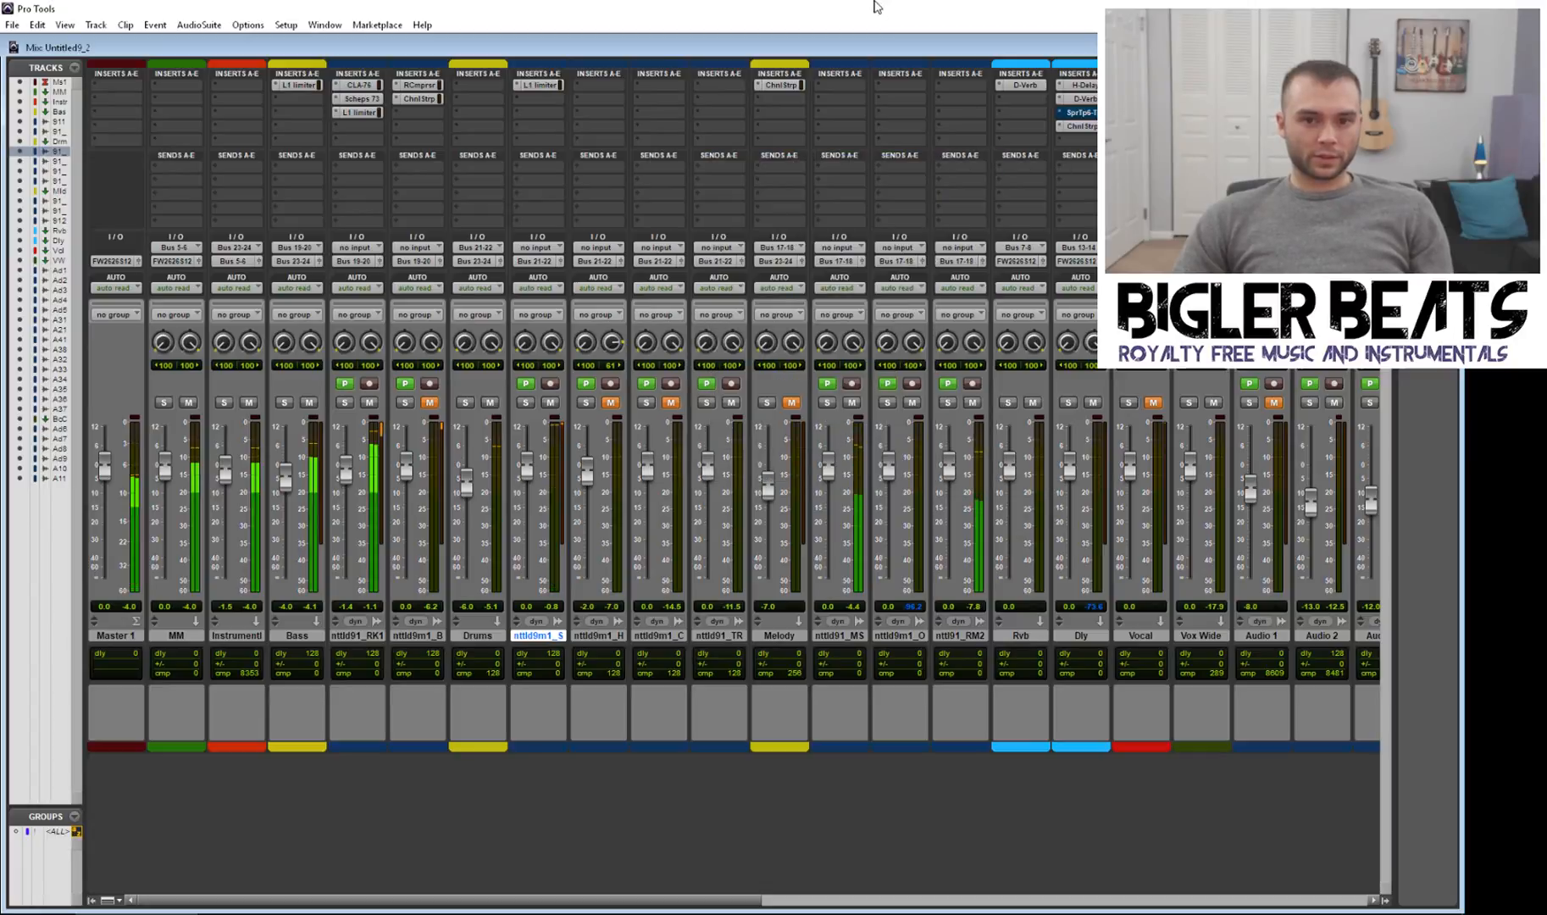
Step: Compare playback with the rack kick muted and unmuted, and bring the baseline back in at about -1.4 dB
click(370, 403)
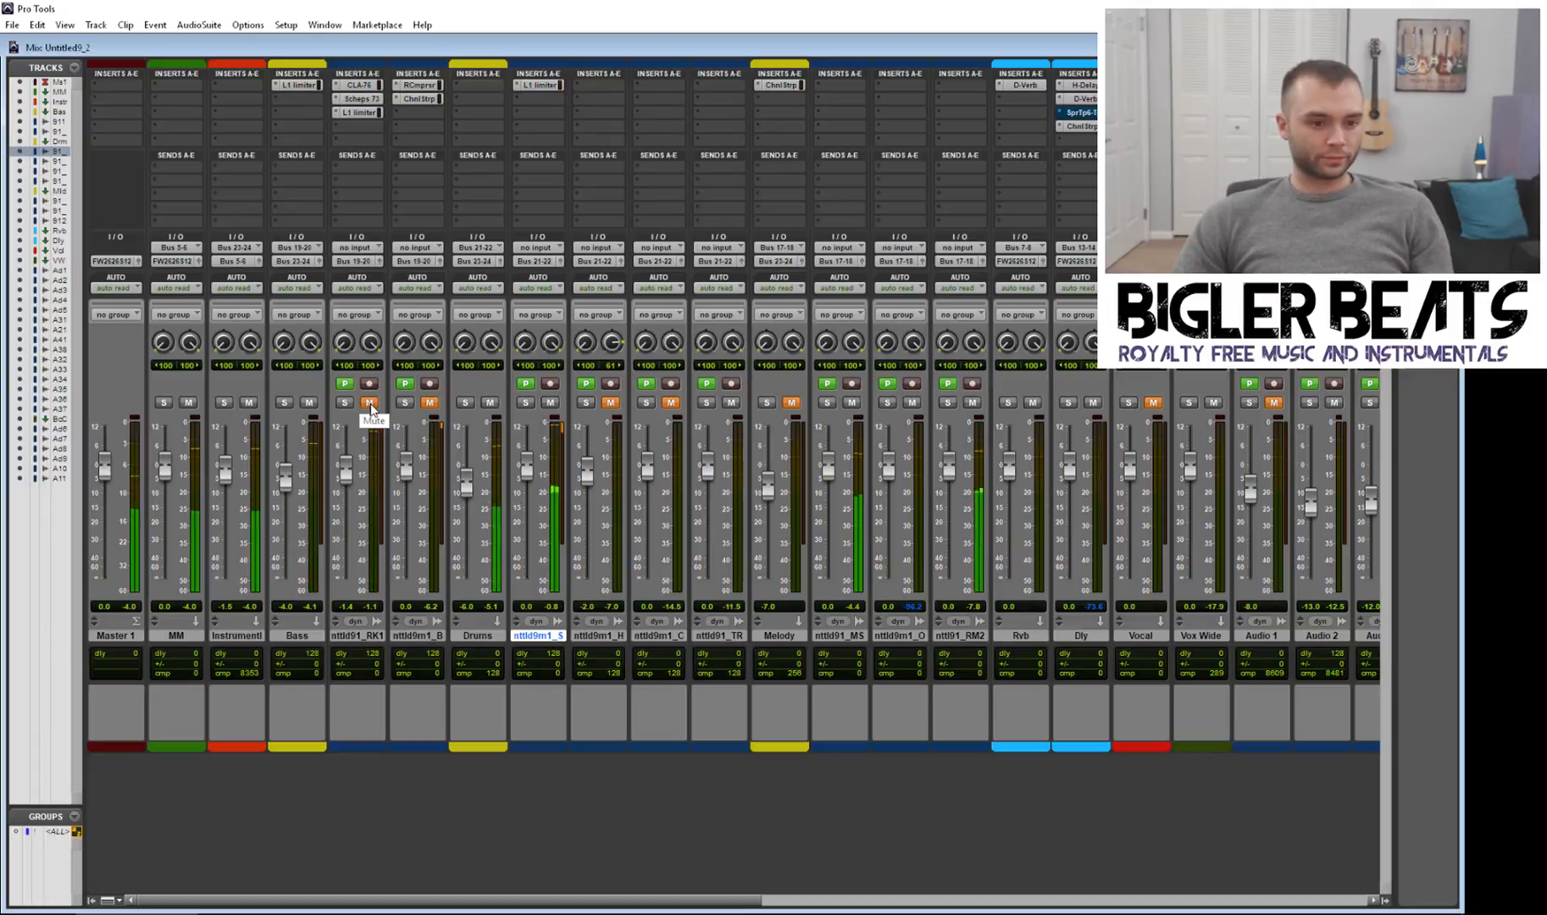
click(370, 403)
click(427, 402)
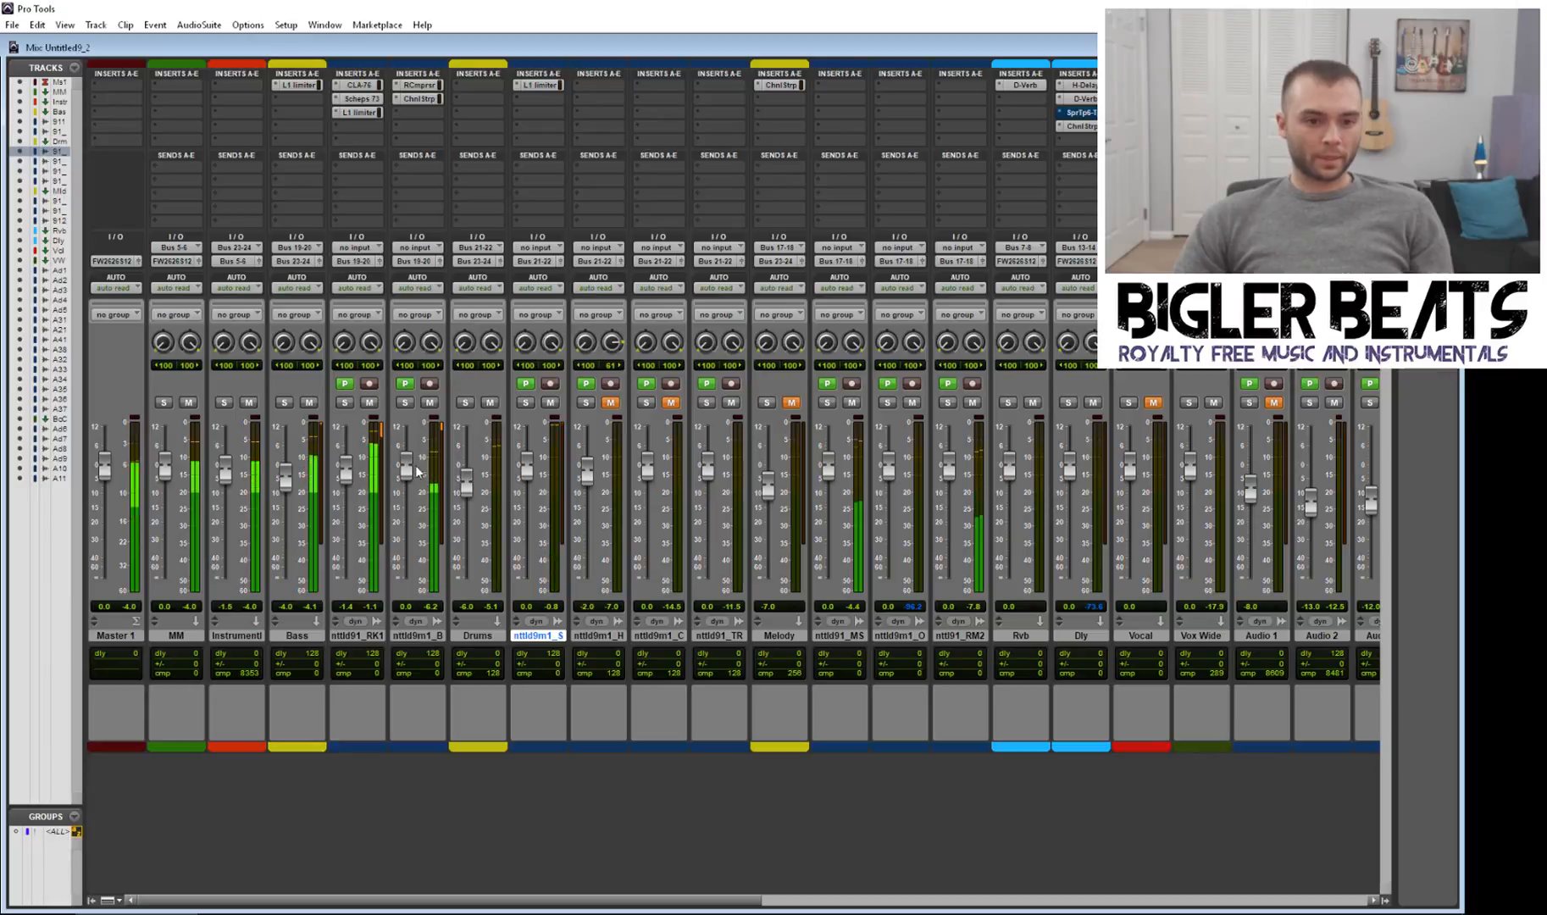
drag(411, 470, 405, 510)
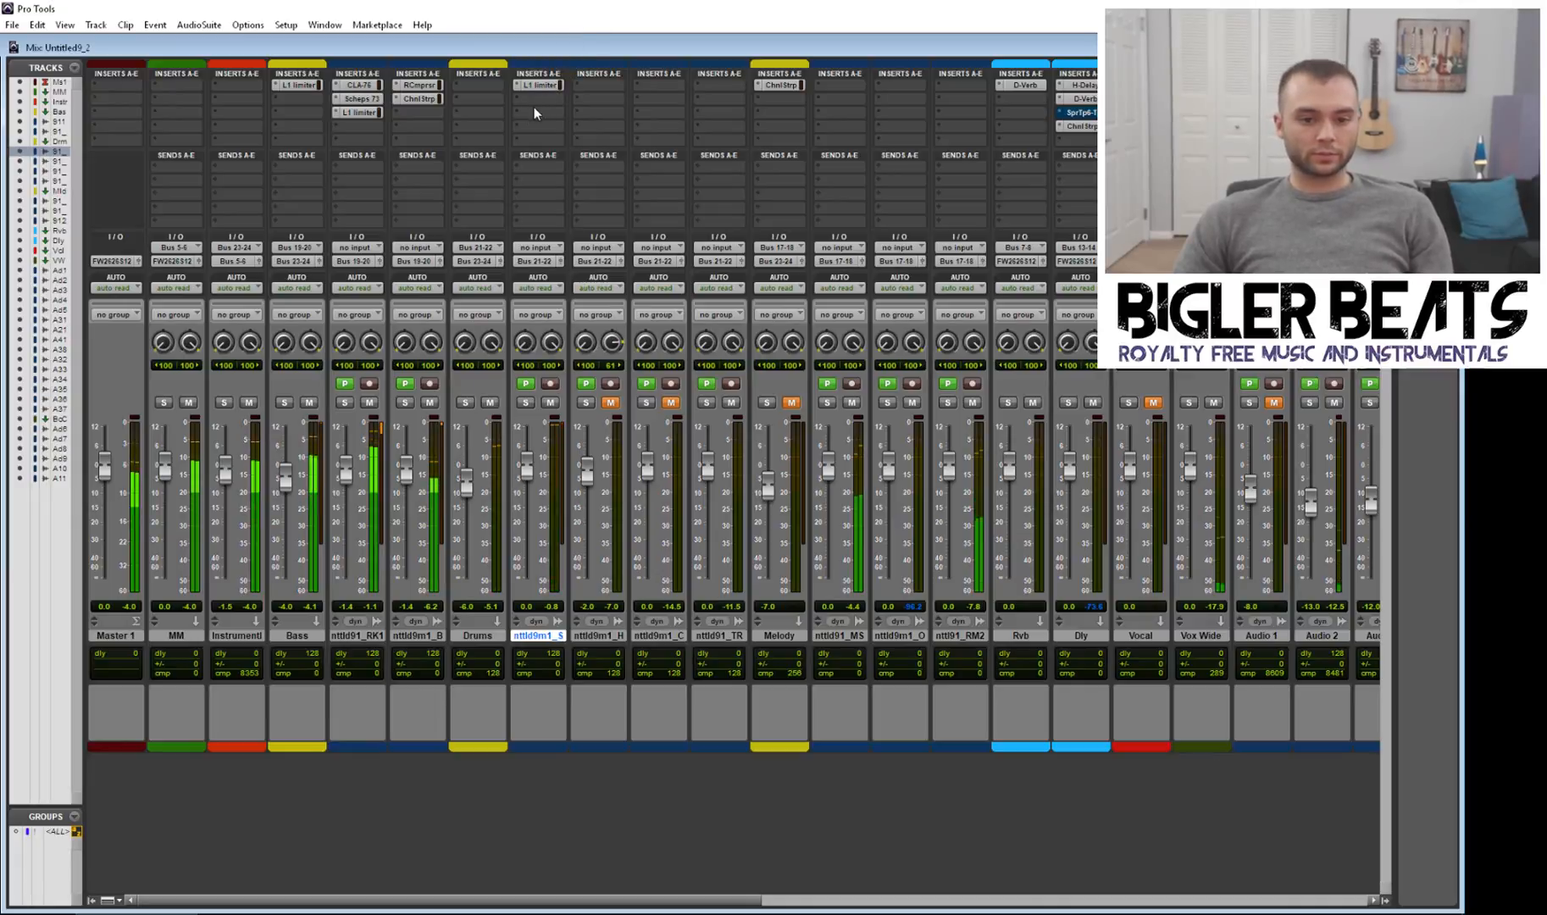
Step: Unmute the hi-hat track and balance its volume to about -4.3 dB during playback
click(609, 403)
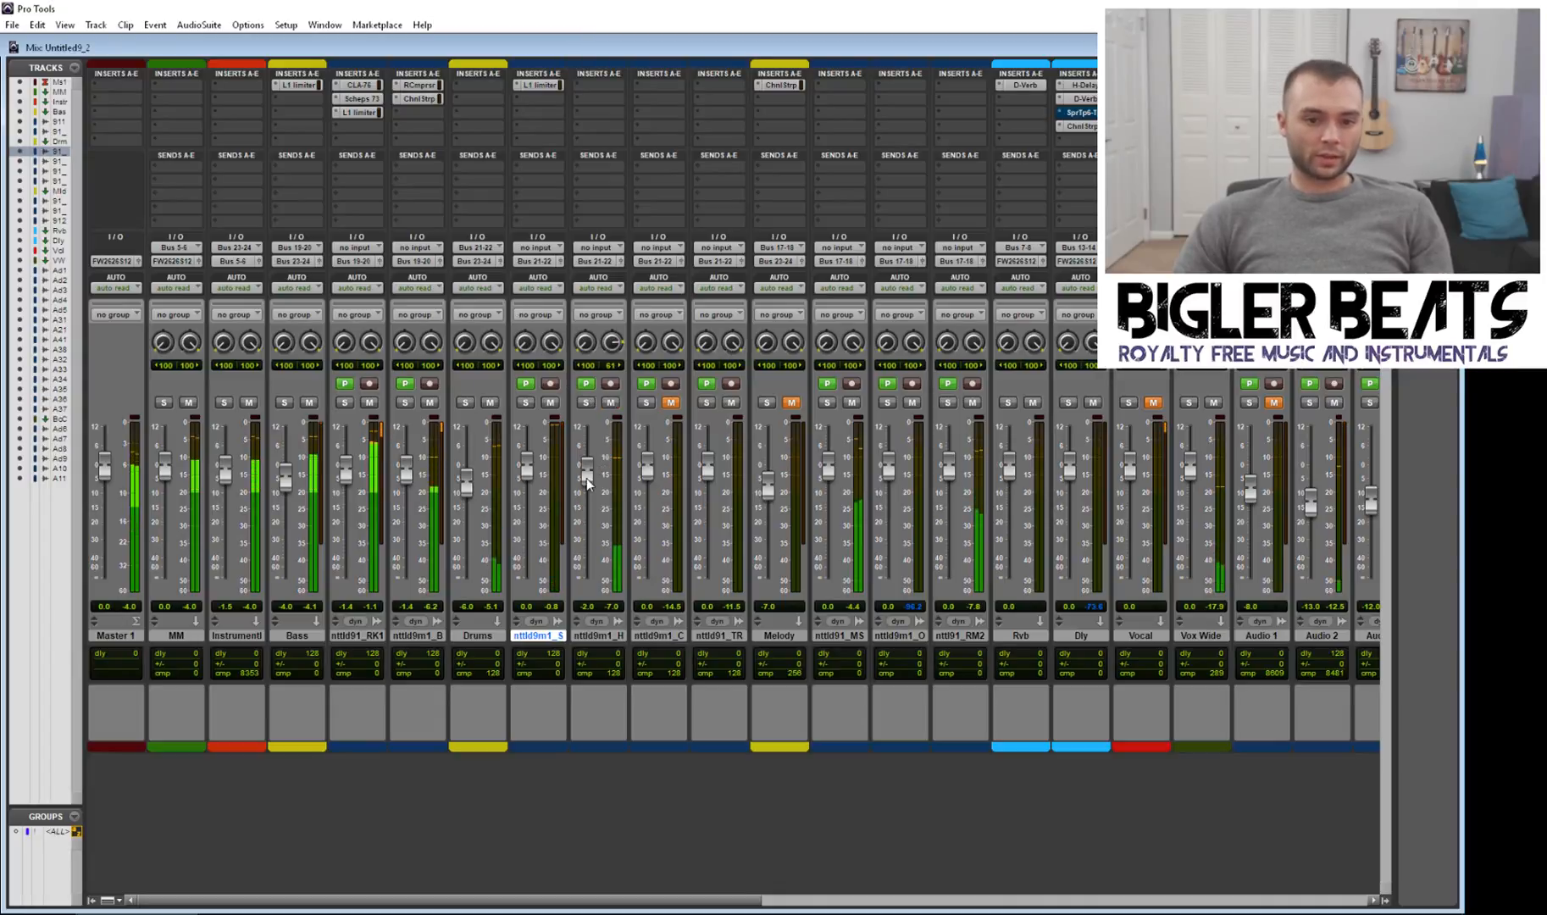
mouse_move(586, 472)
mouse_down()
mouse_move(584, 551)
mouse_move(576, 484)
mouse_up()
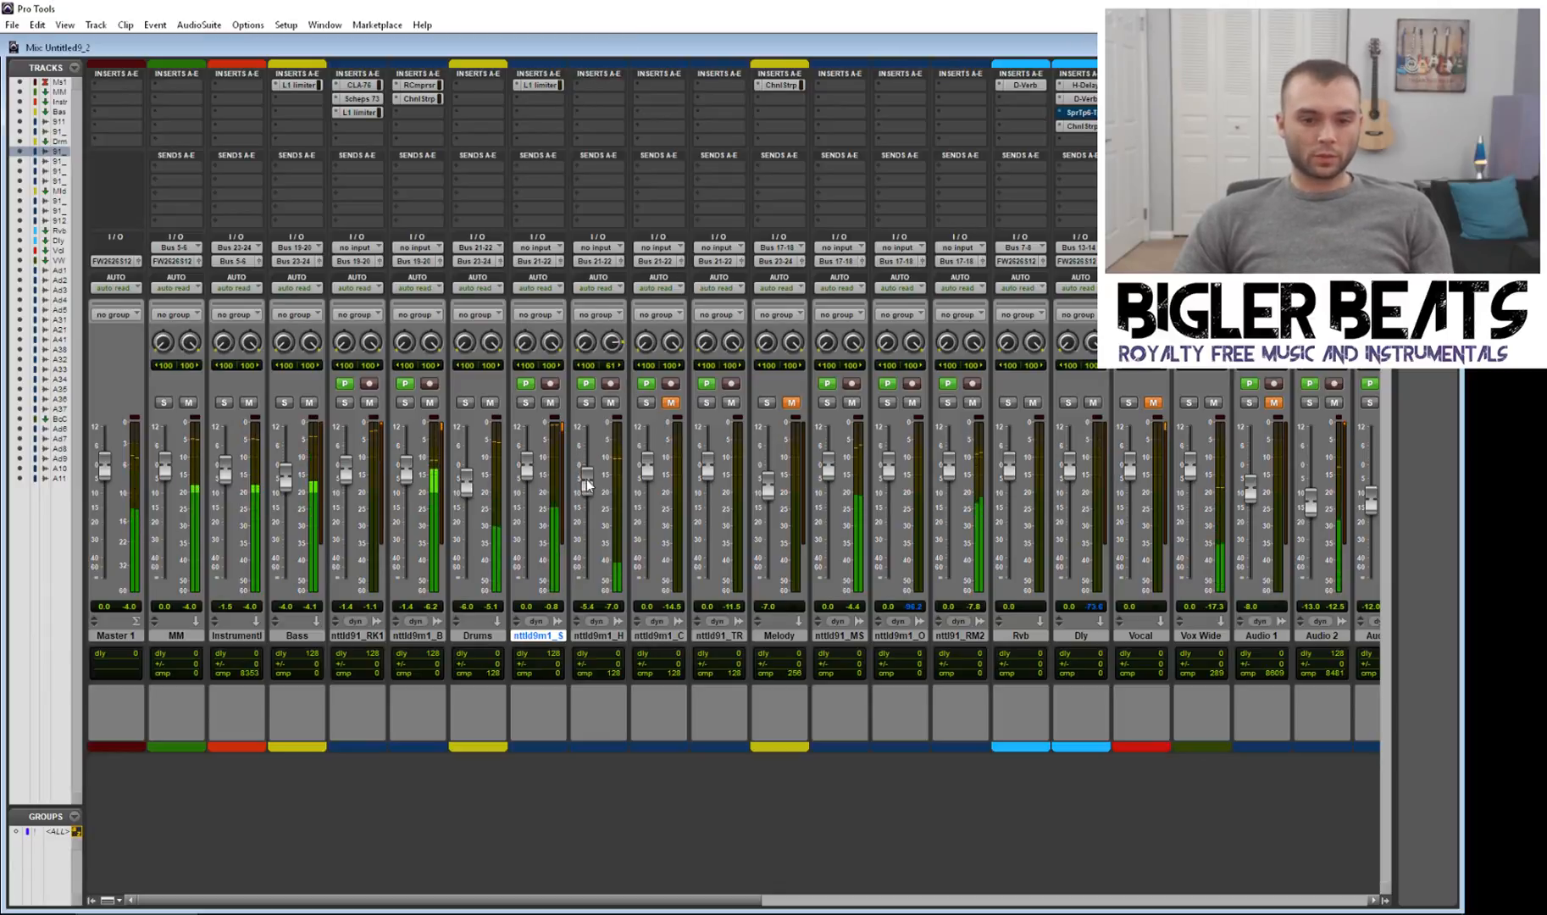
drag(586, 474, 601, 443)
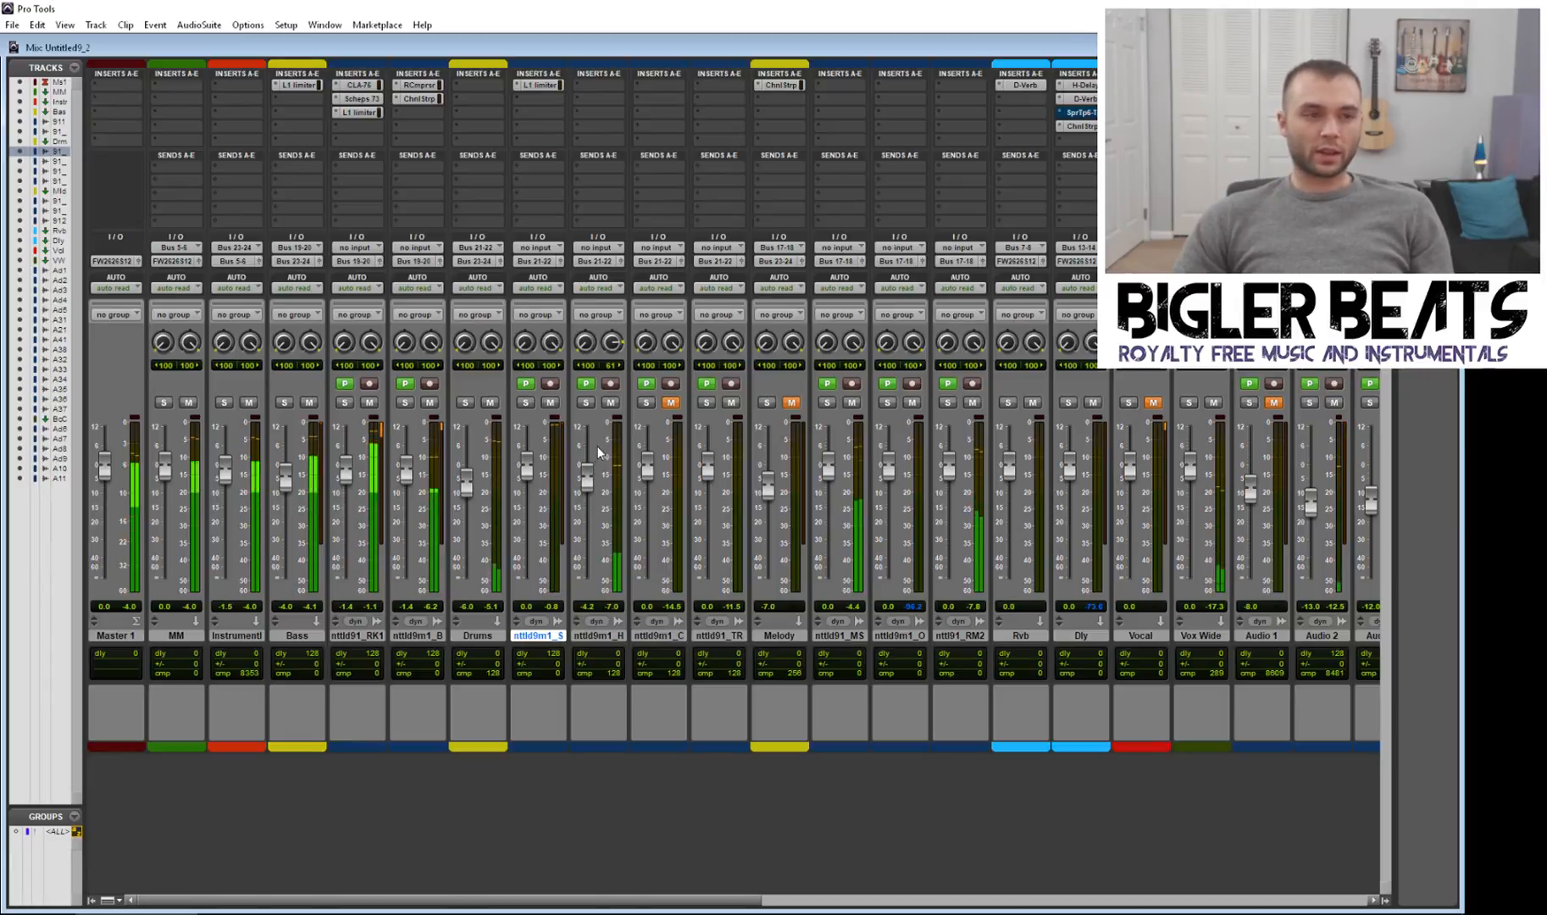
drag(583, 477, 582, 479)
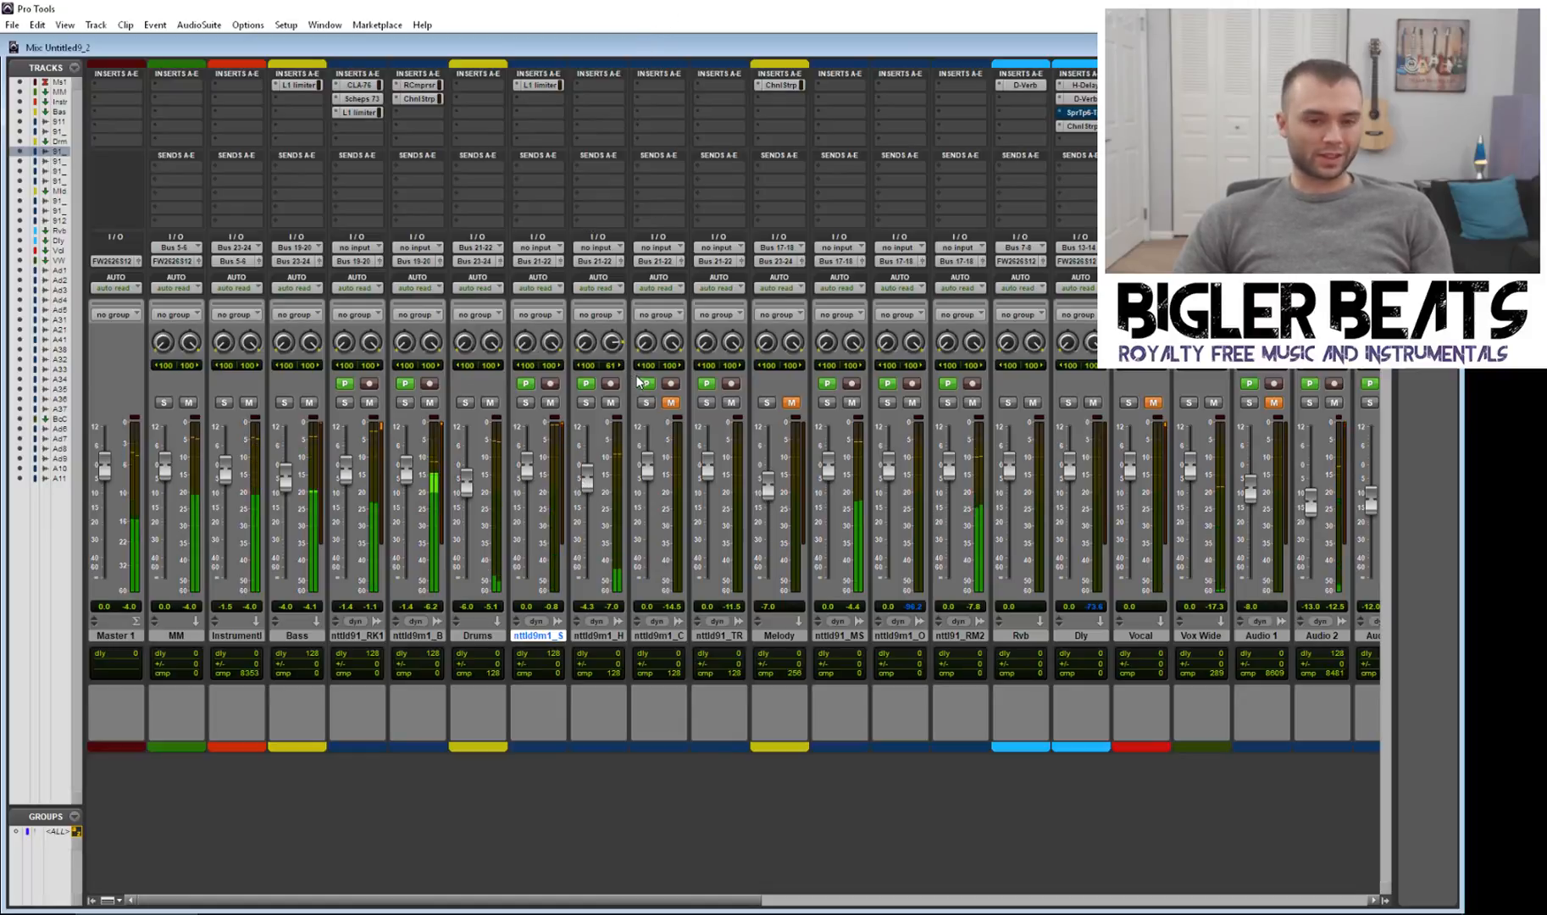
Step: Unmute the cymbal track and check its clip on the edit timeline during playback
click(669, 404)
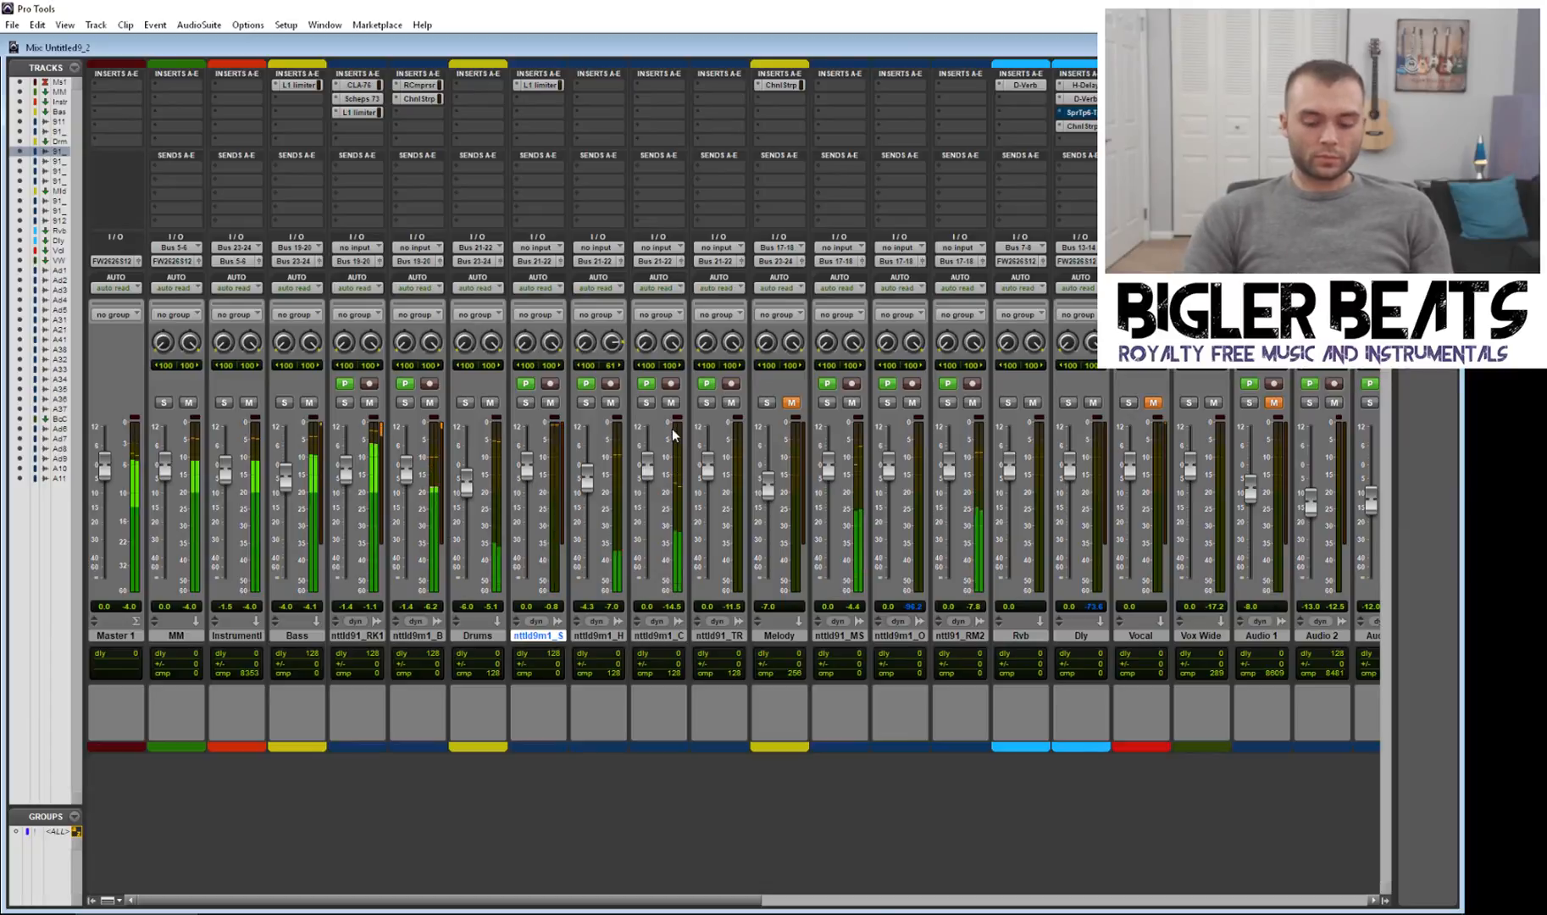
key(ctrl+equal)
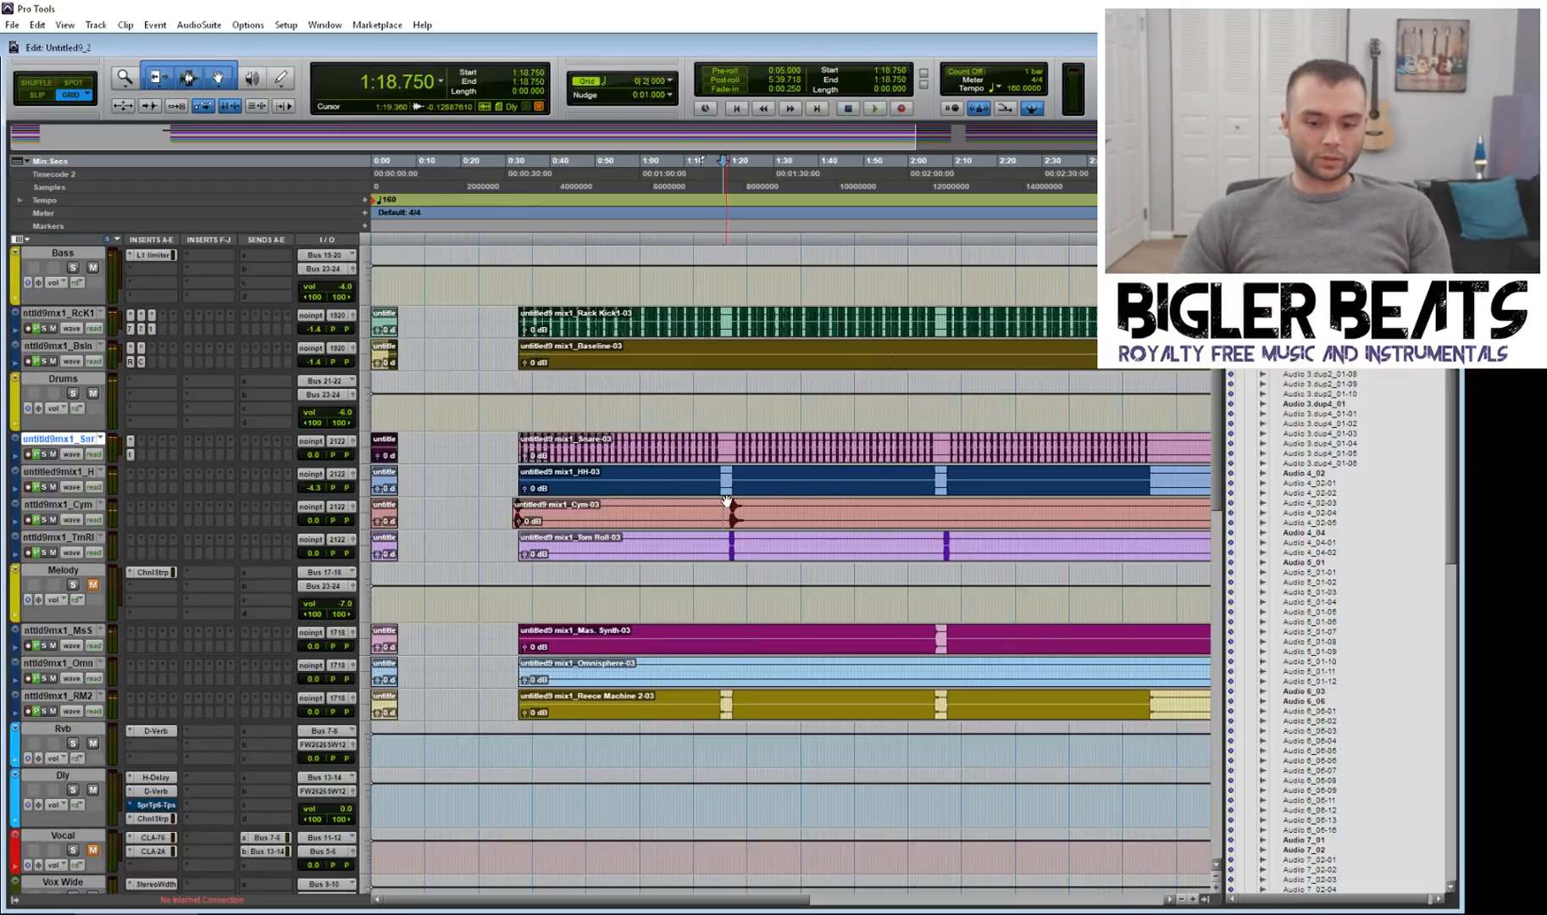
key(ctrl+equal)
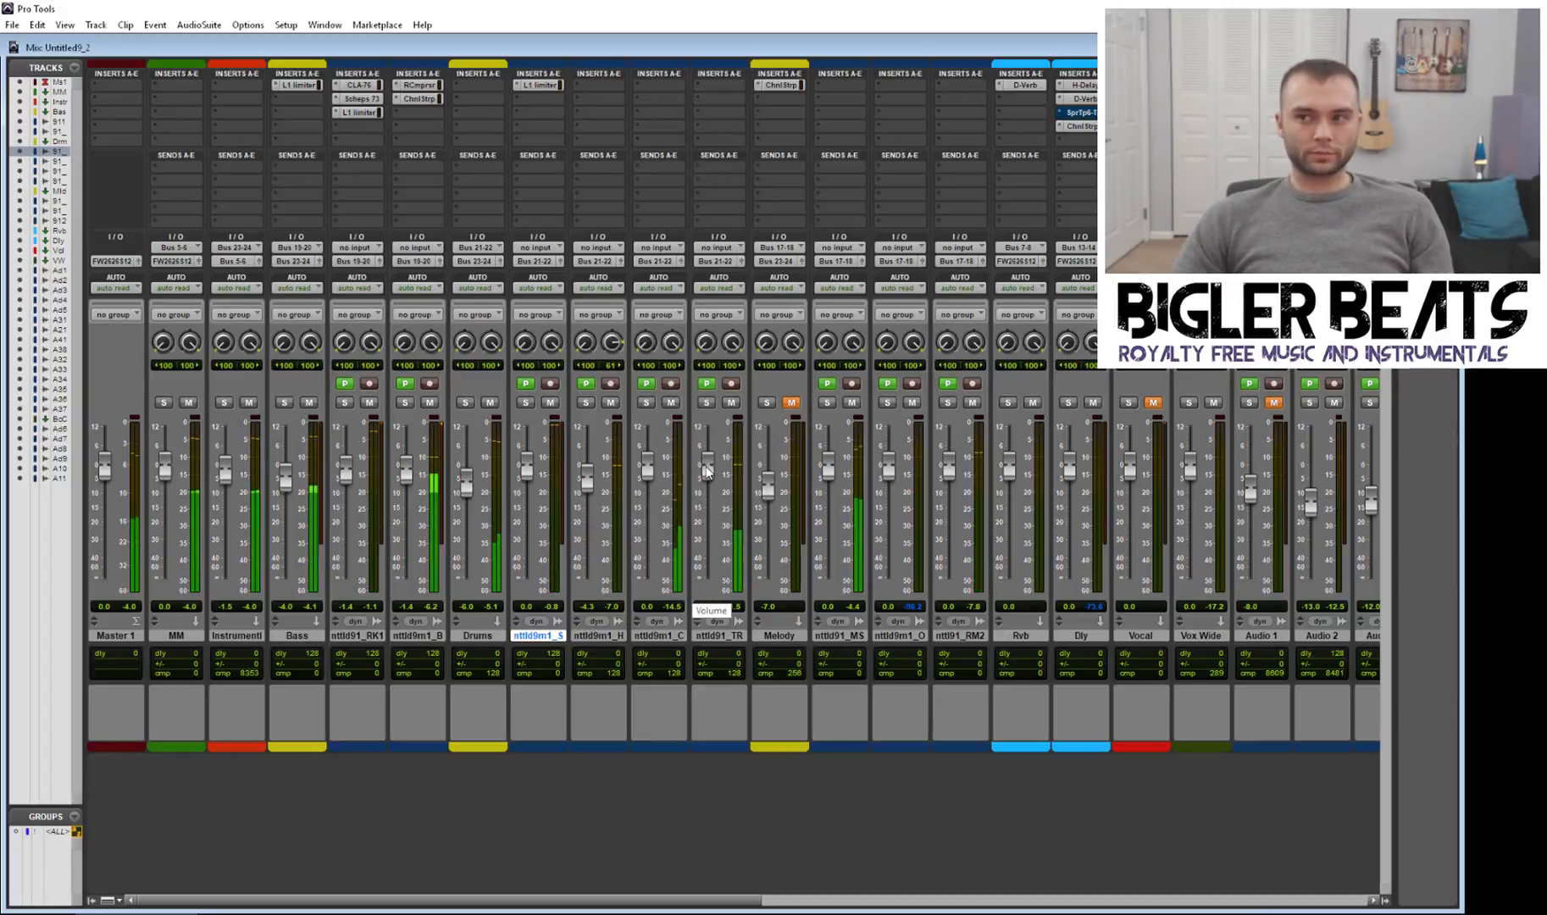
click(731, 82)
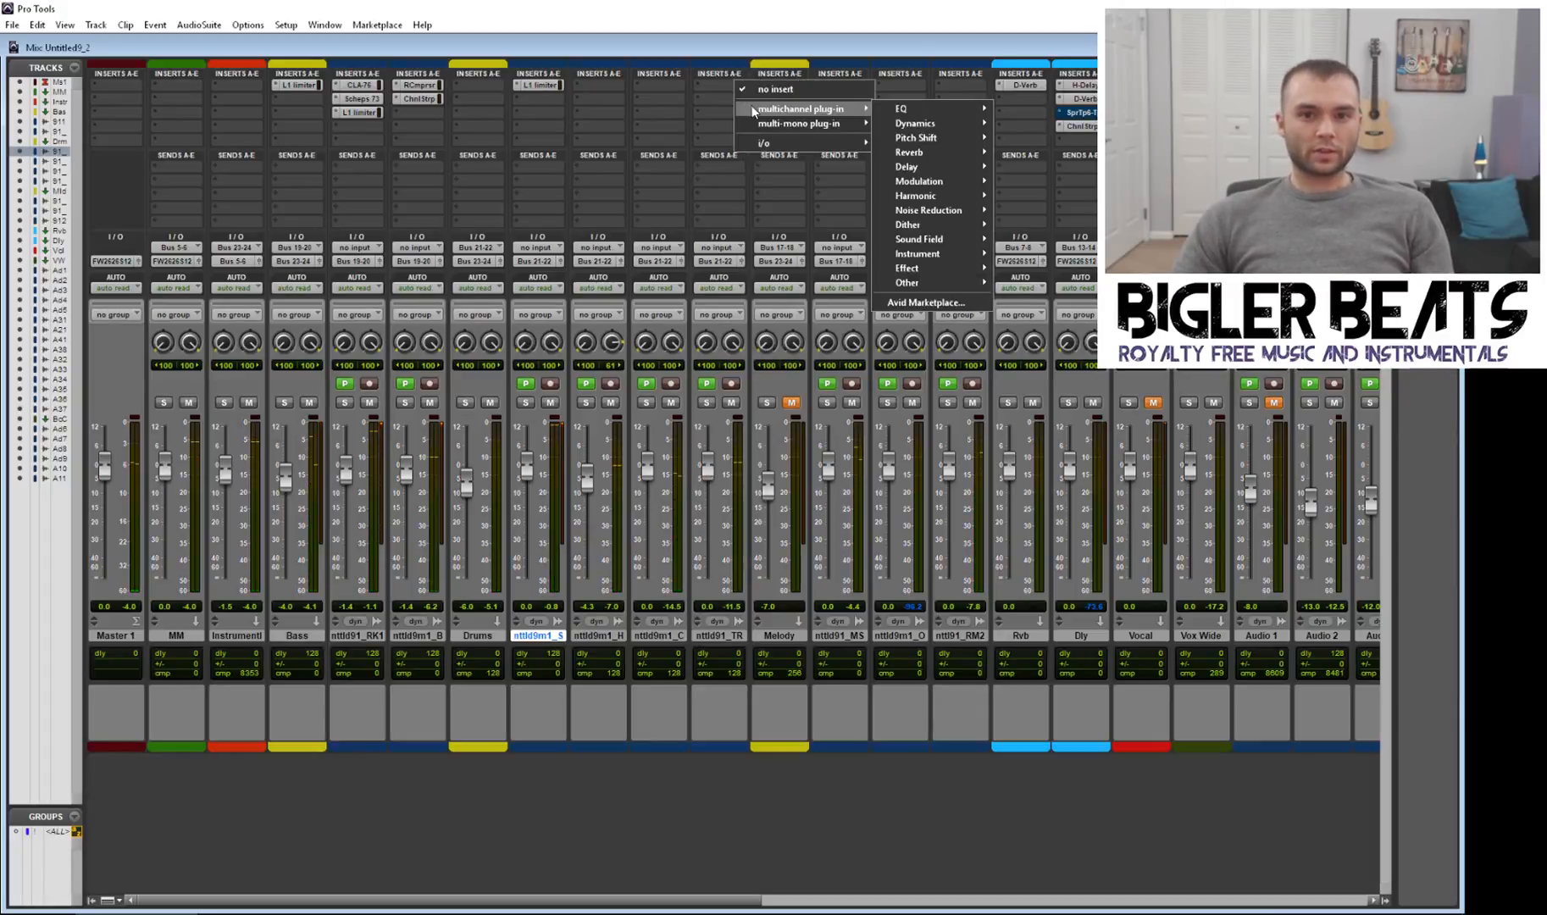
mouse_move(903, 127)
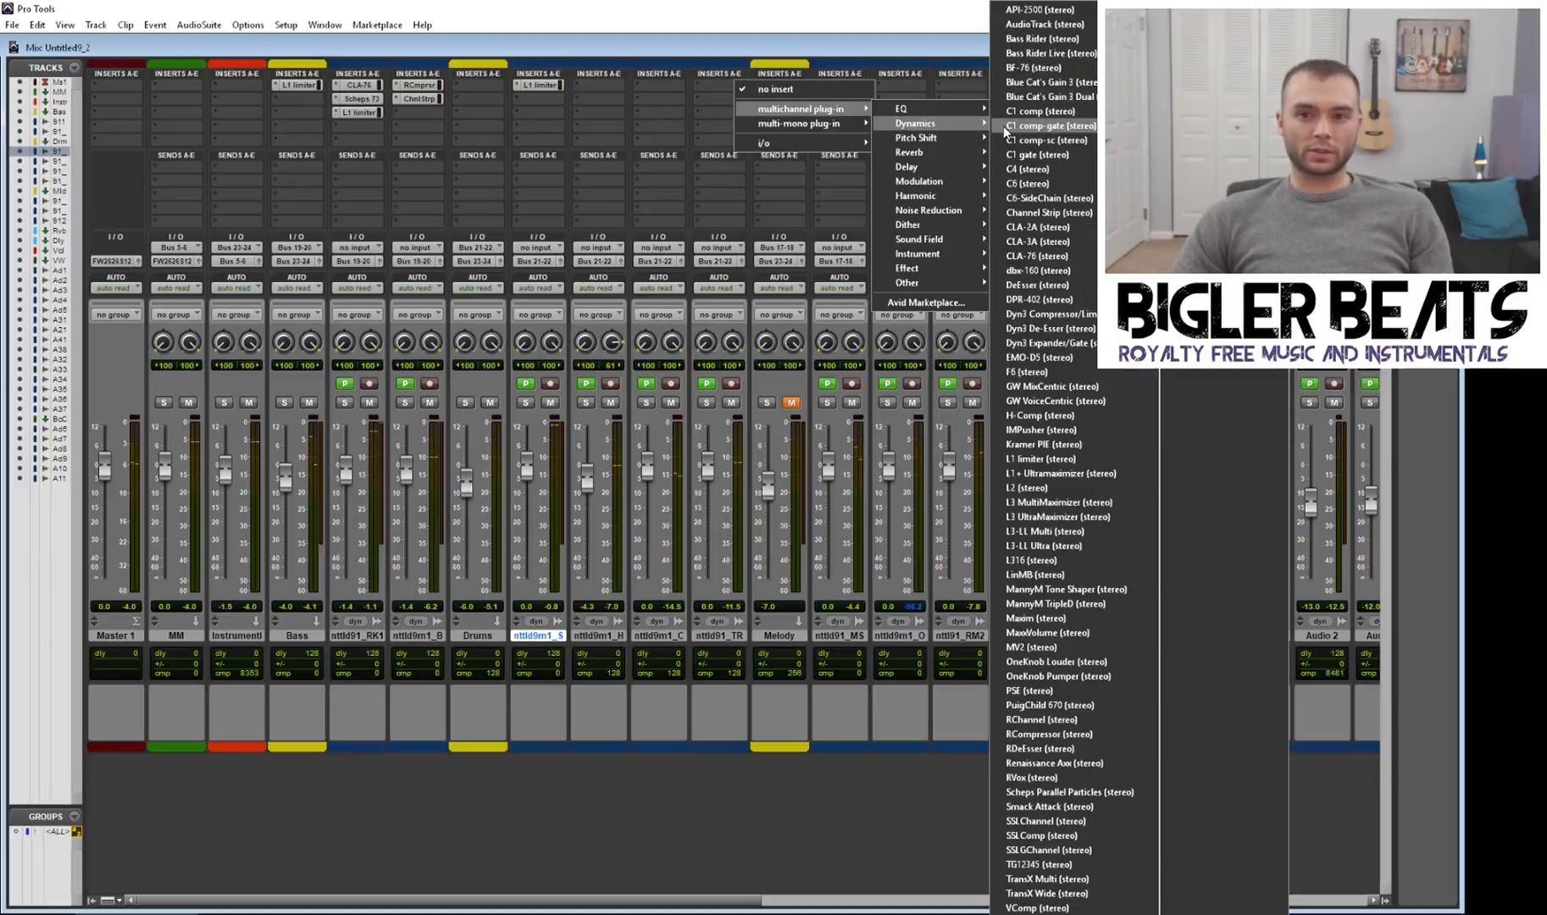
mouse_move(963, 109)
click(1023, 210)
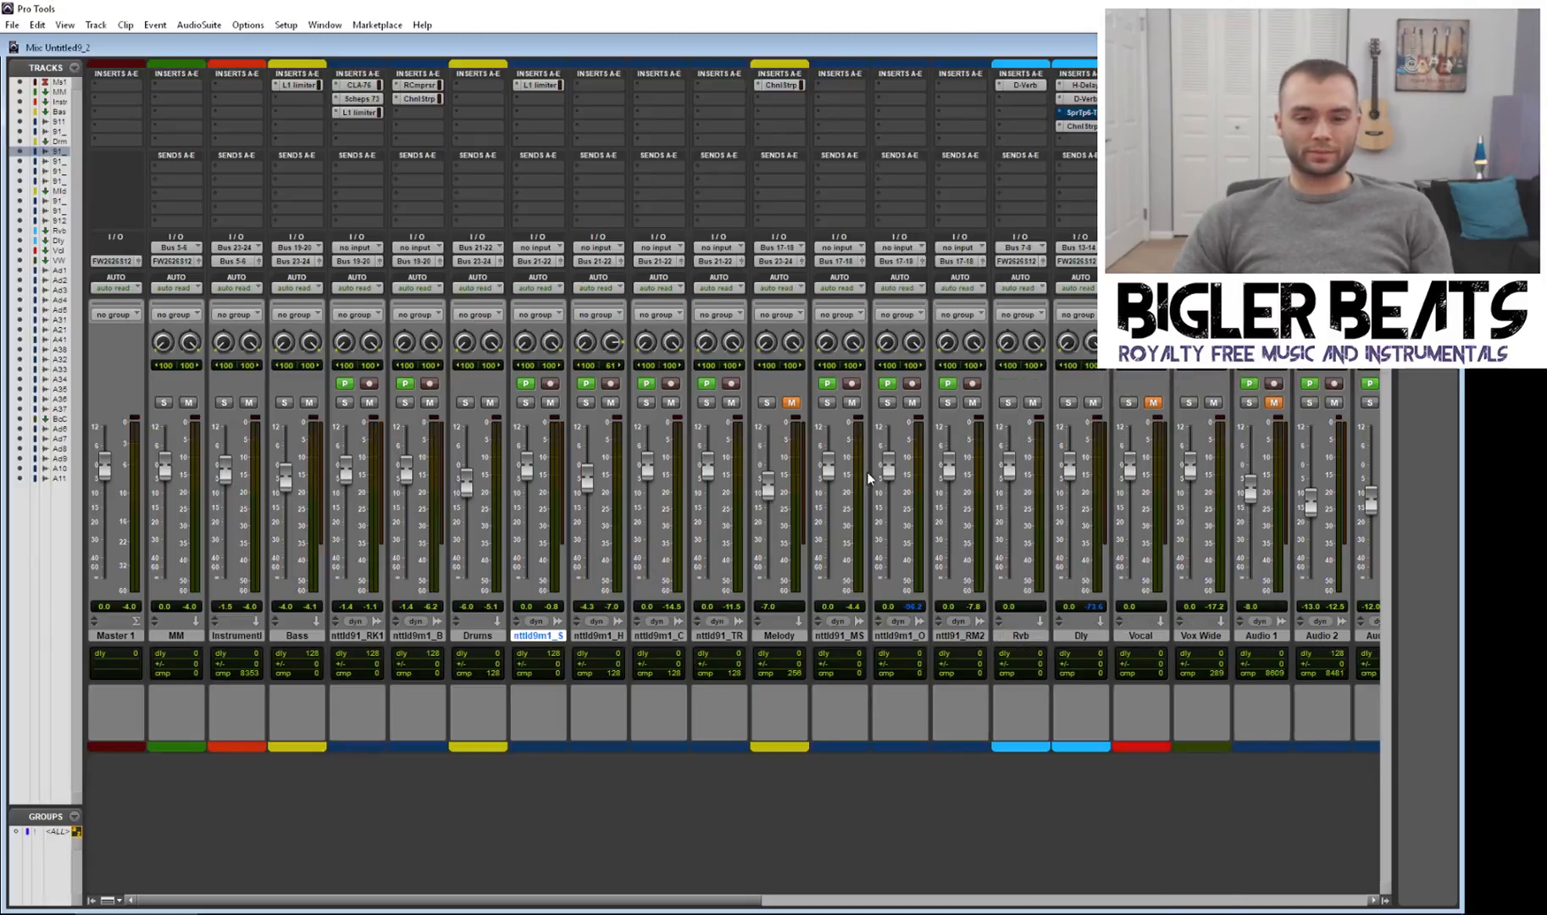
Step: Resume playback and balance the cymbal track's volume to about -0.6 dB
key(space)
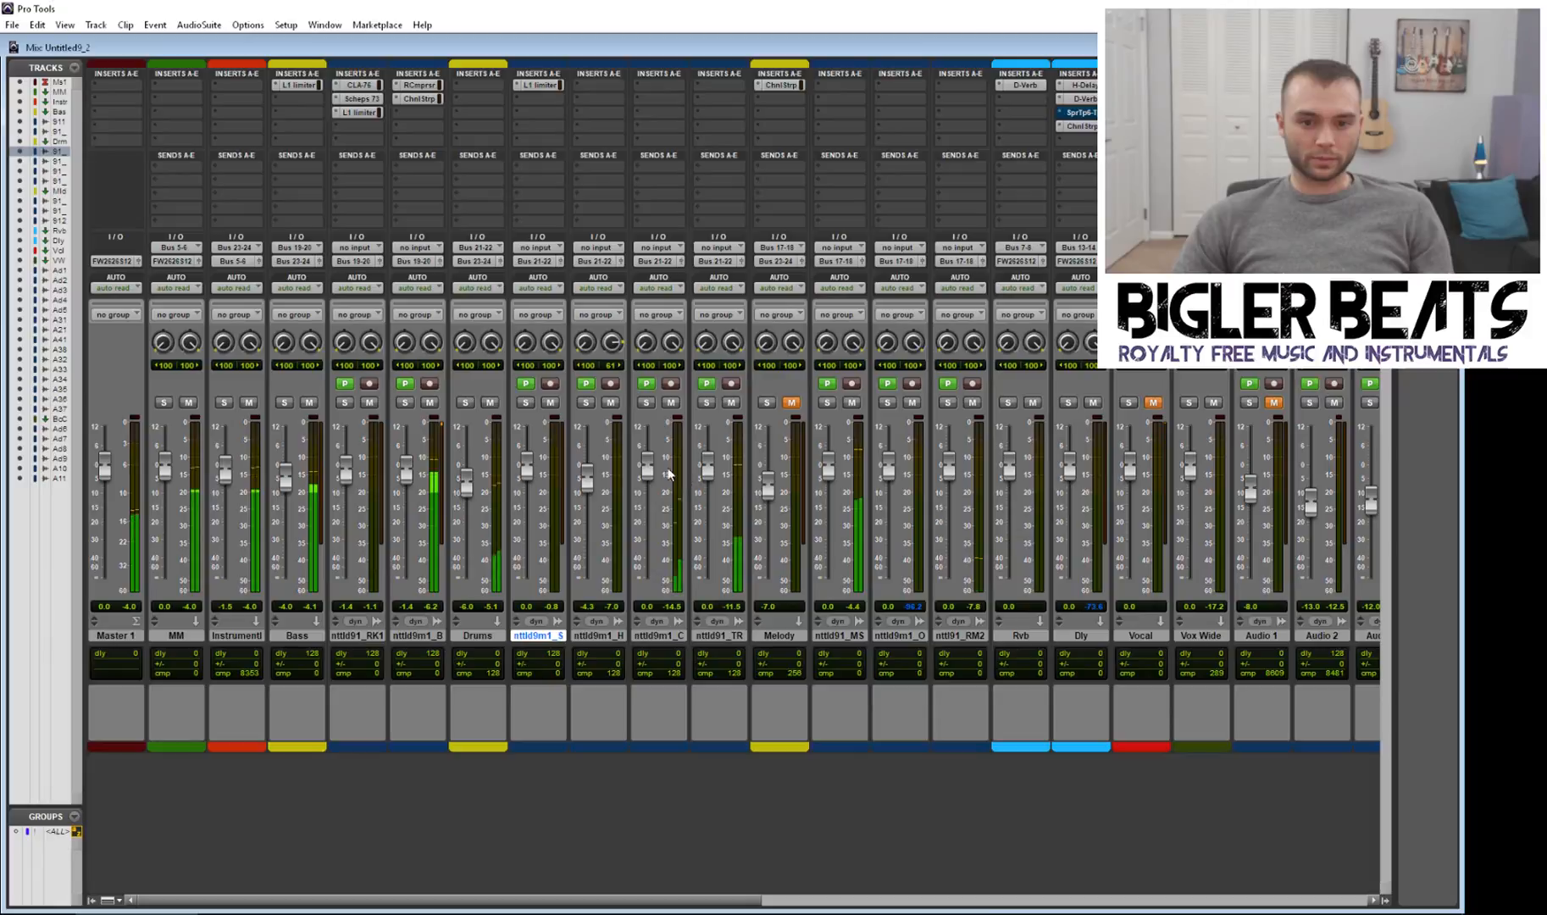
drag(652, 473, 653, 479)
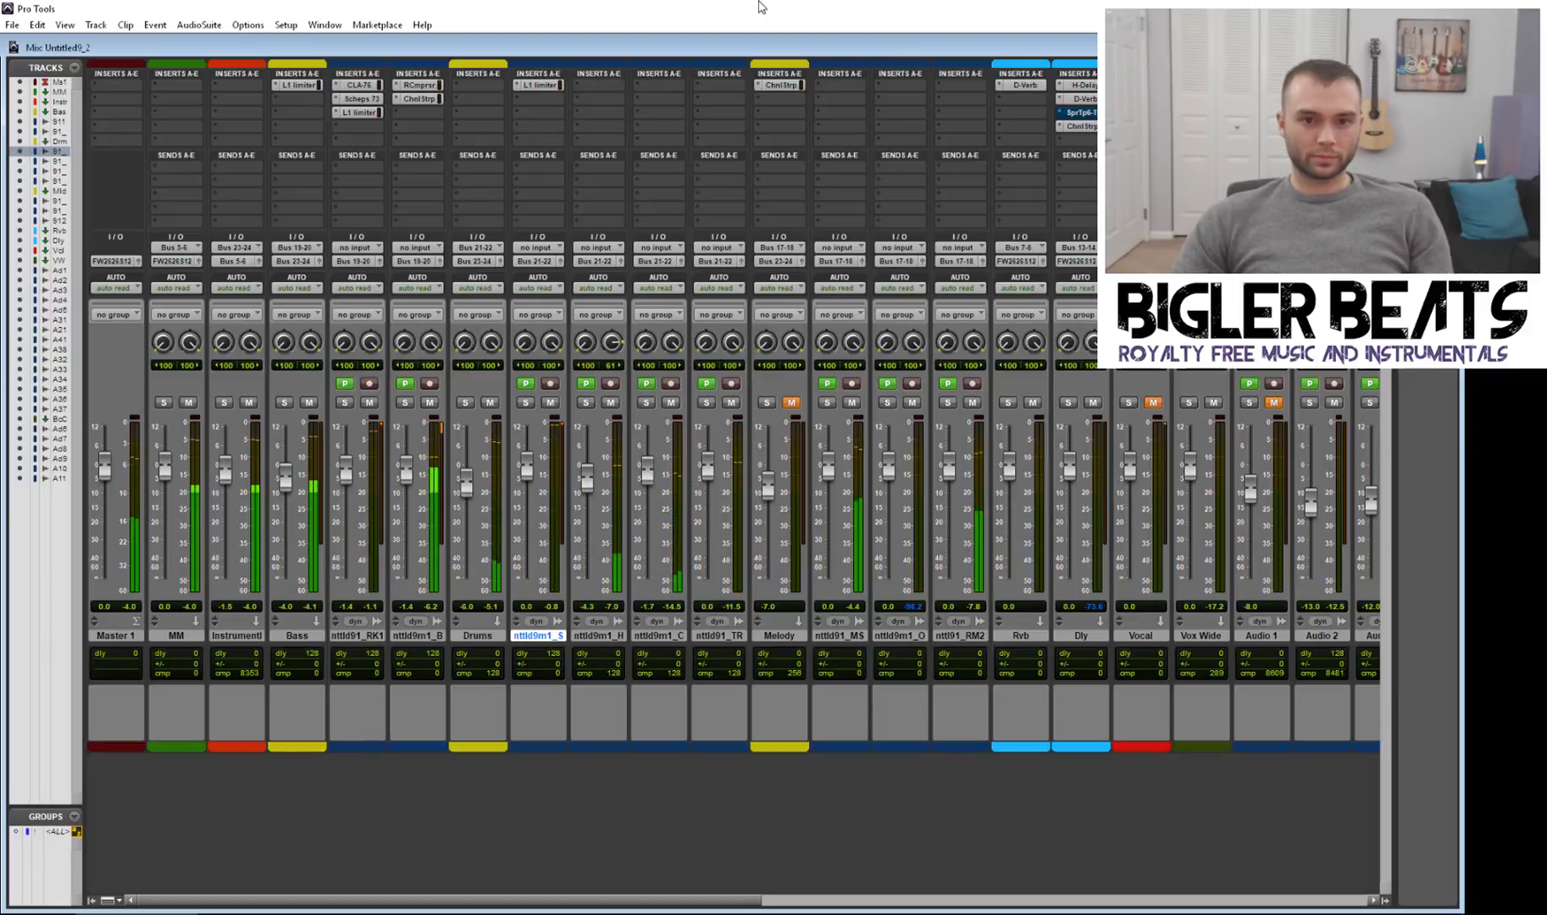
drag(647, 474, 658, 469)
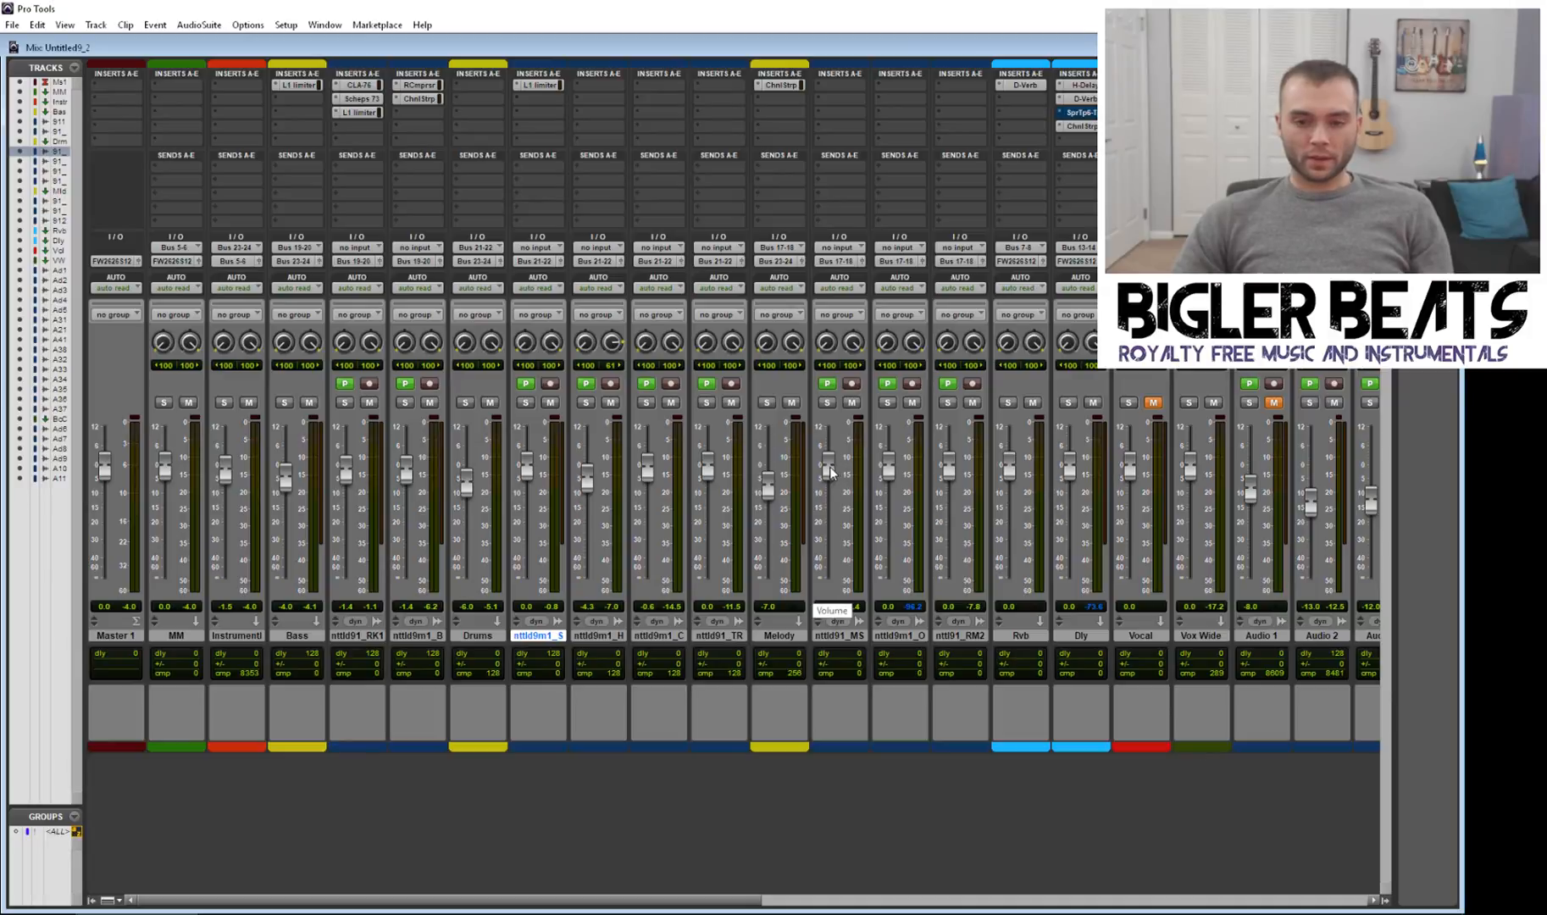
Step: Pull the Mas. Synth, Omnisphere and Reece Machine 2 tracks down to silence and rebalance each at about -1.5 dB during playback
drag(830, 473, 829, 589)
drag(889, 466, 890, 583)
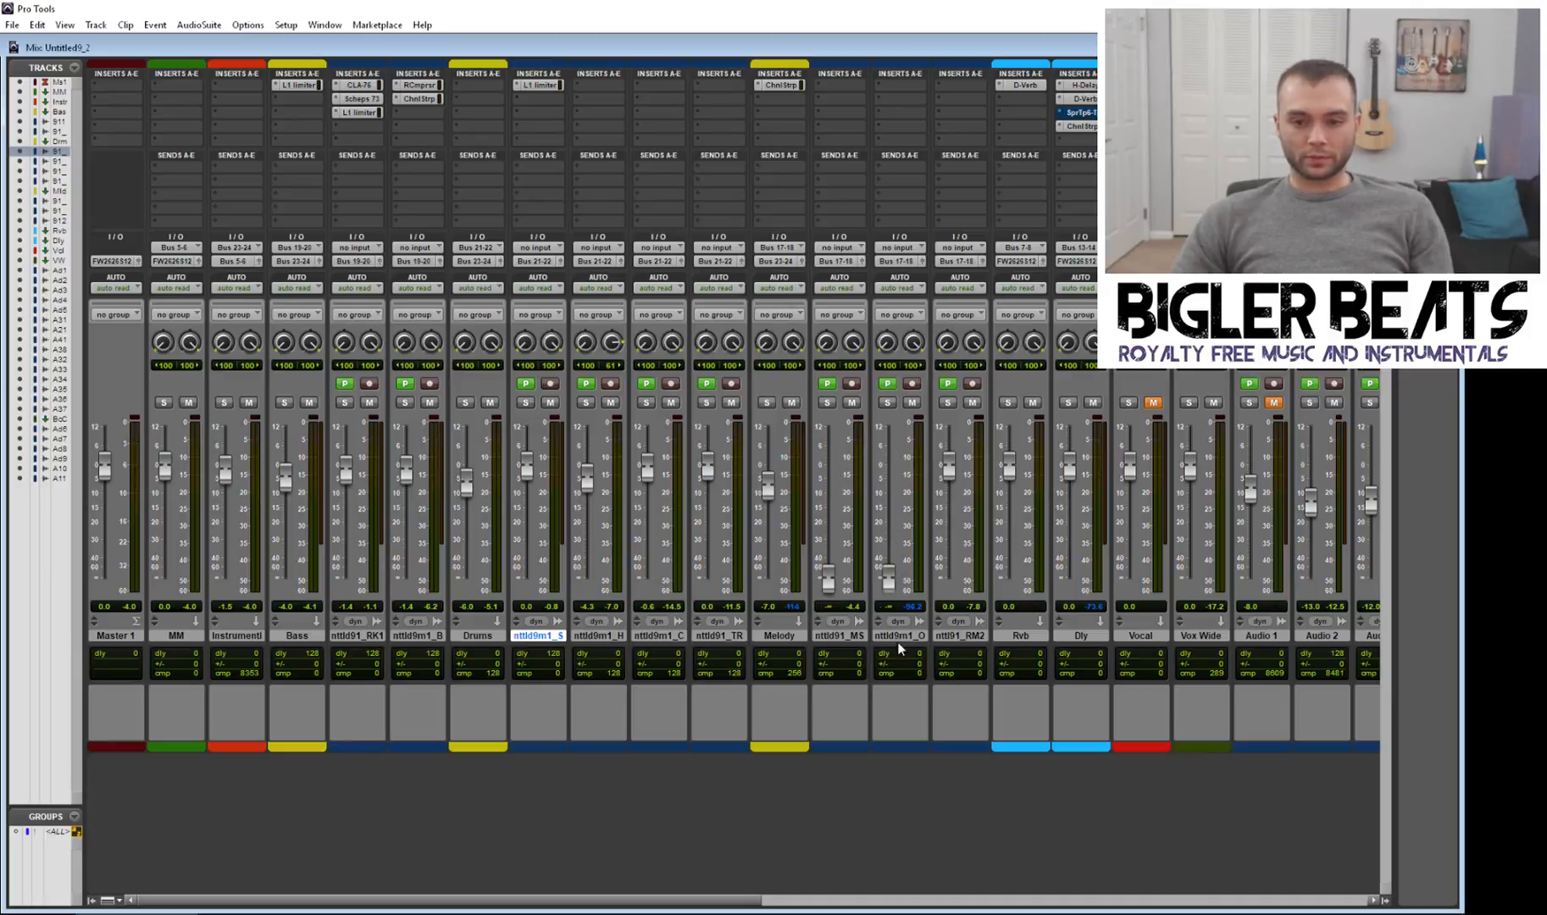
drag(949, 465, 949, 583)
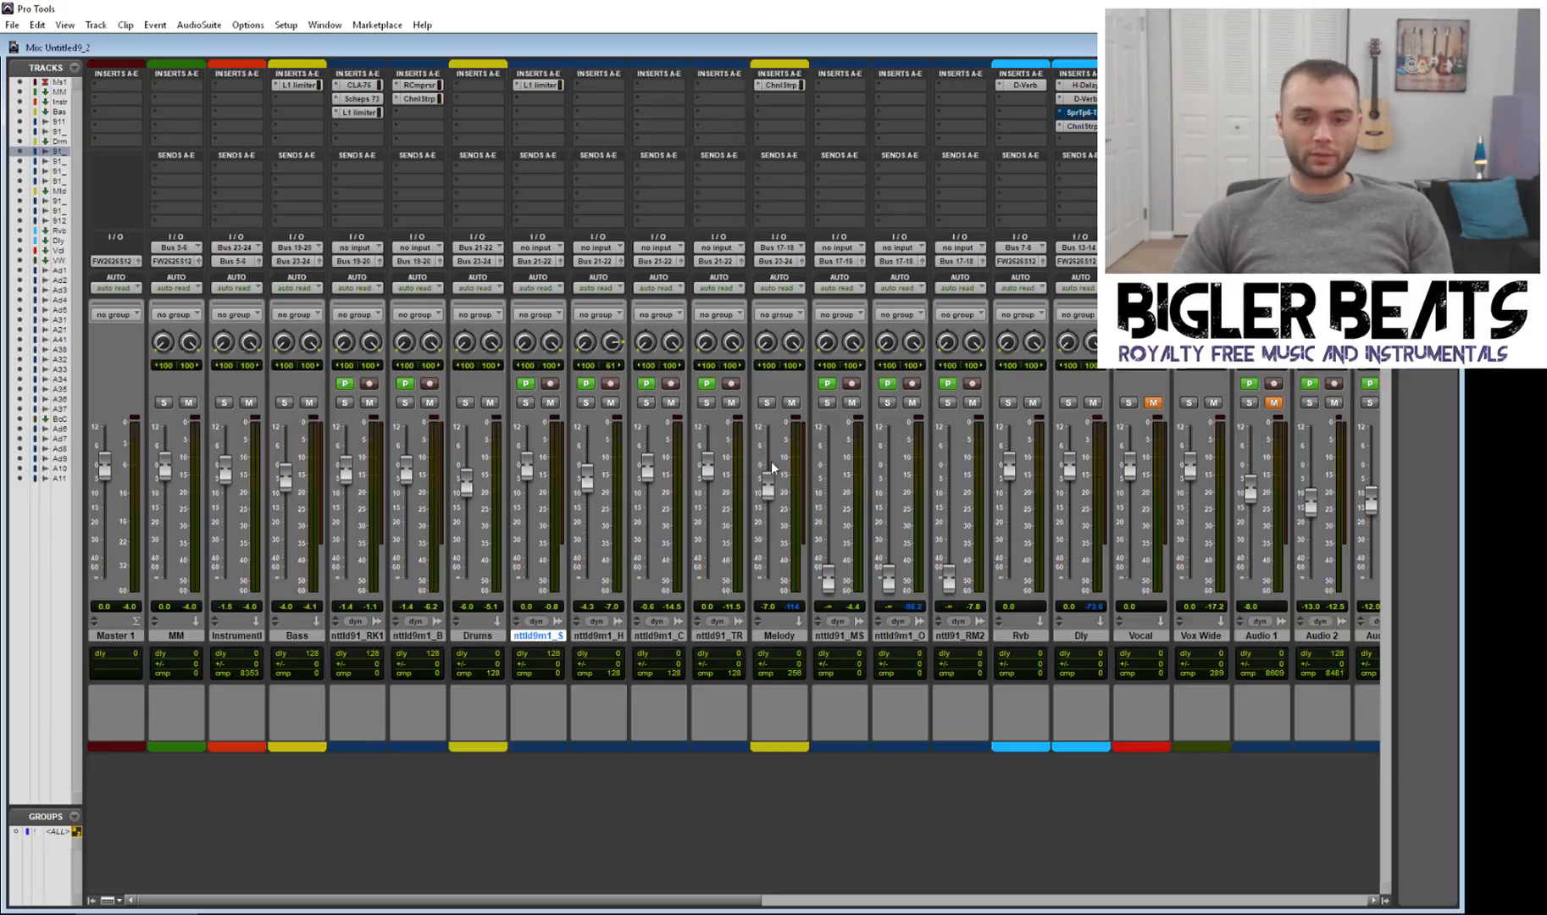
key(space)
drag(828, 583, 833, 477)
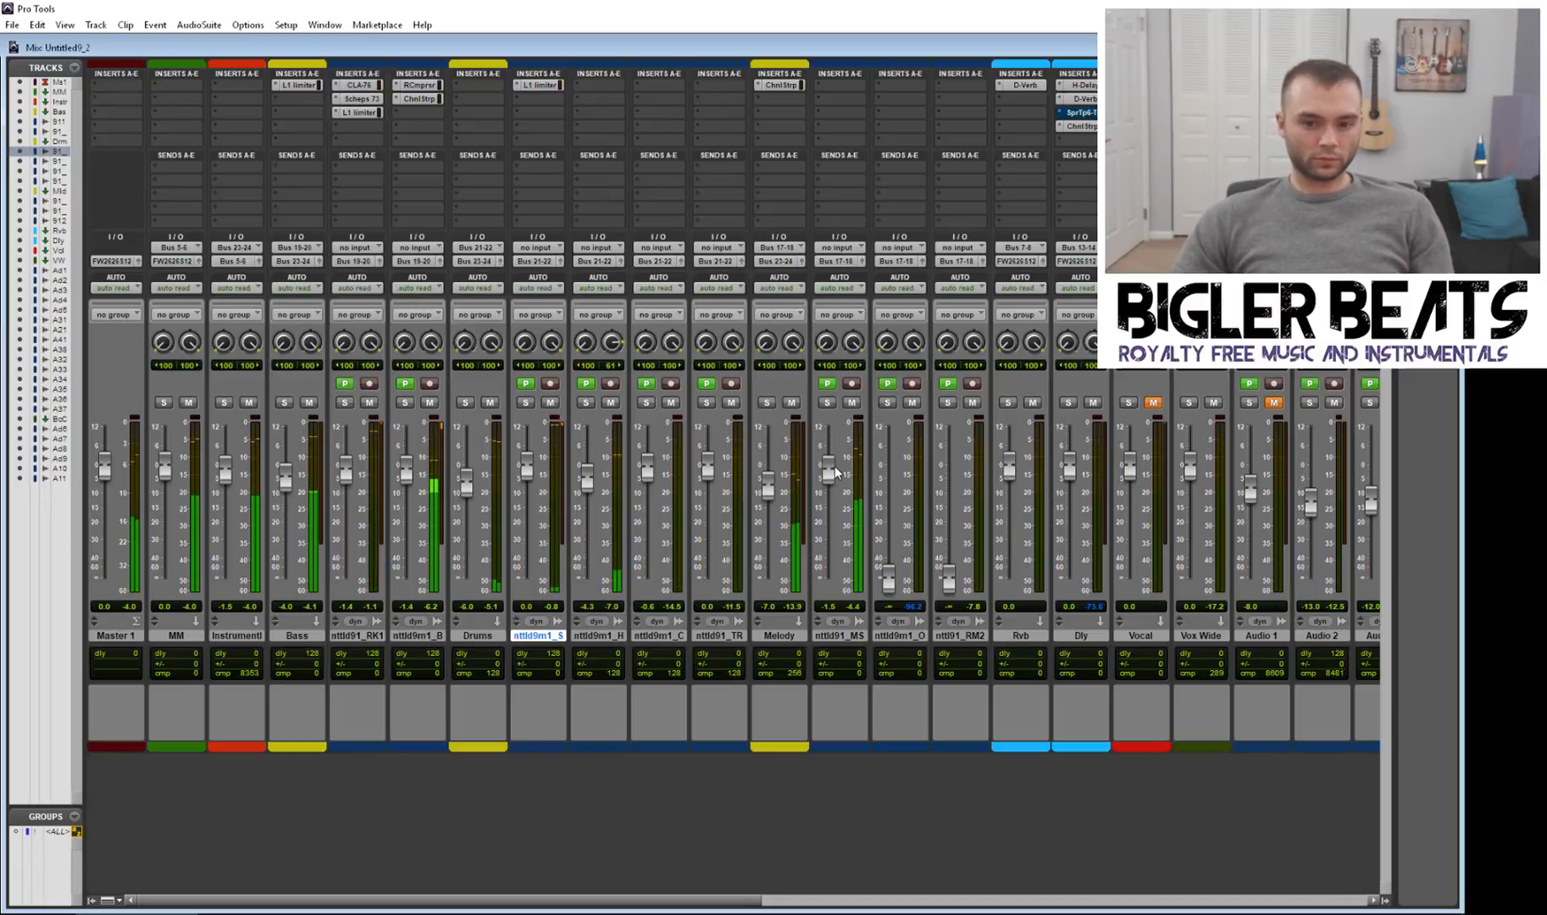
drag(888, 579, 885, 496)
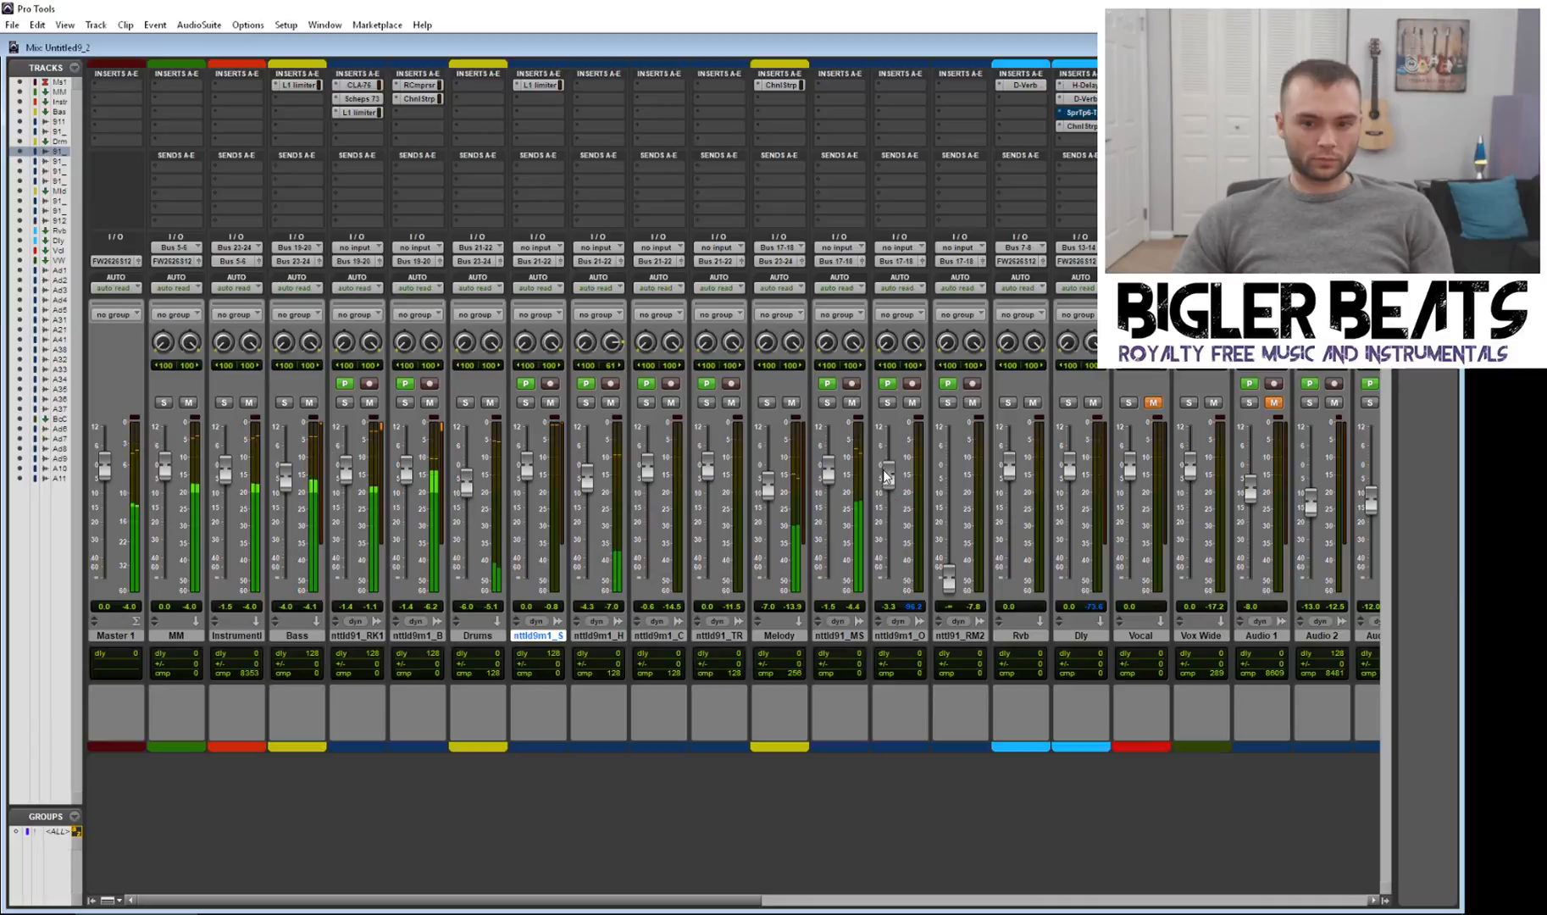
drag(948, 581, 940, 419)
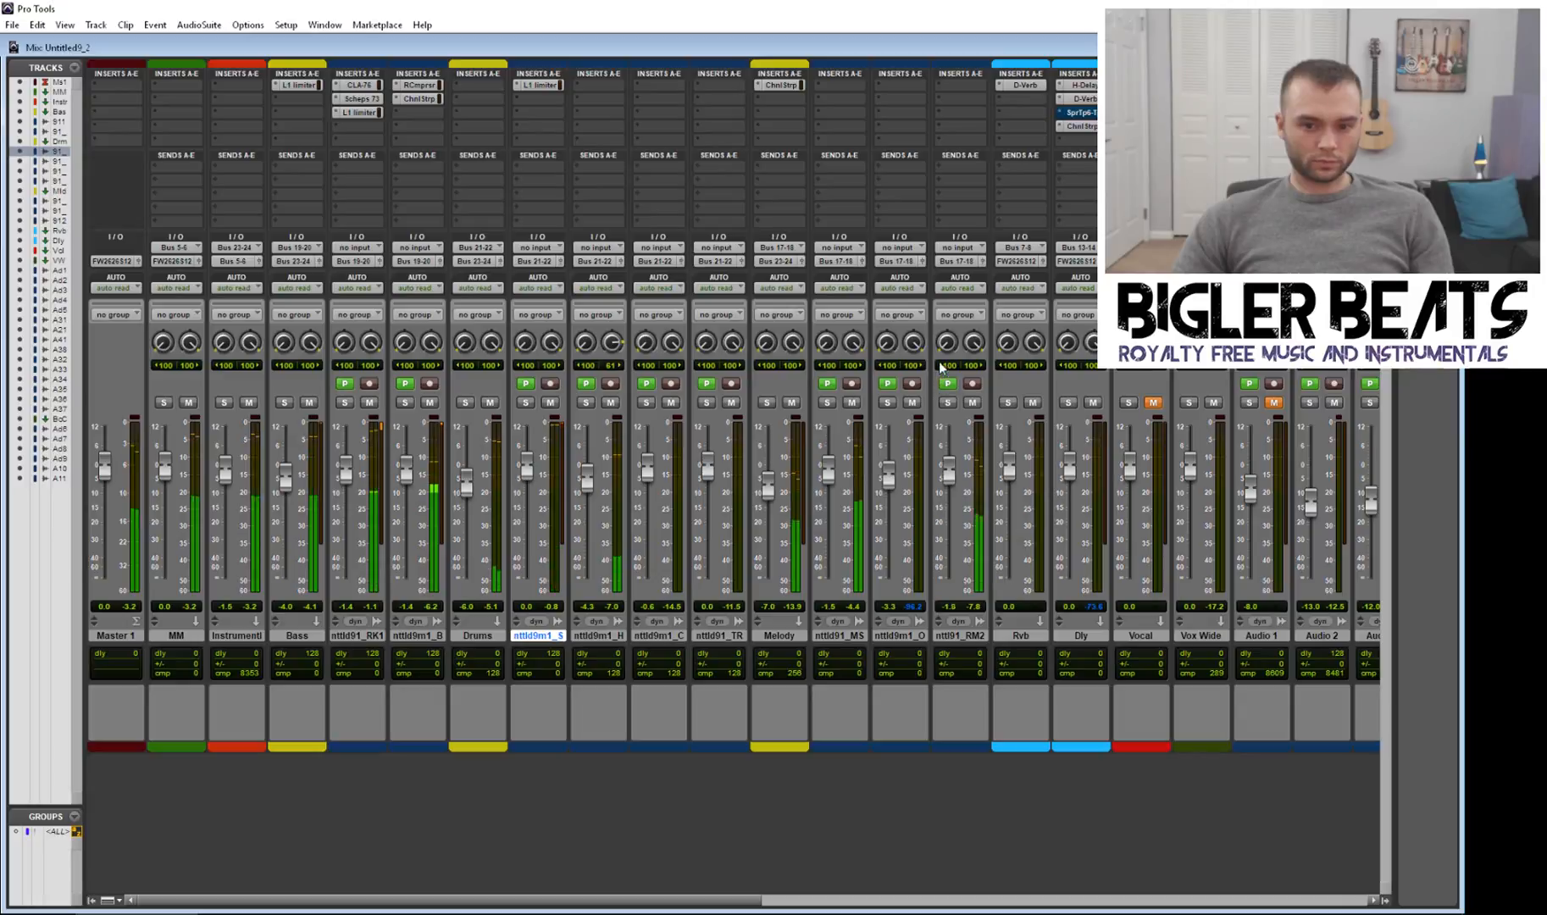
drag(894, 467, 895, 421)
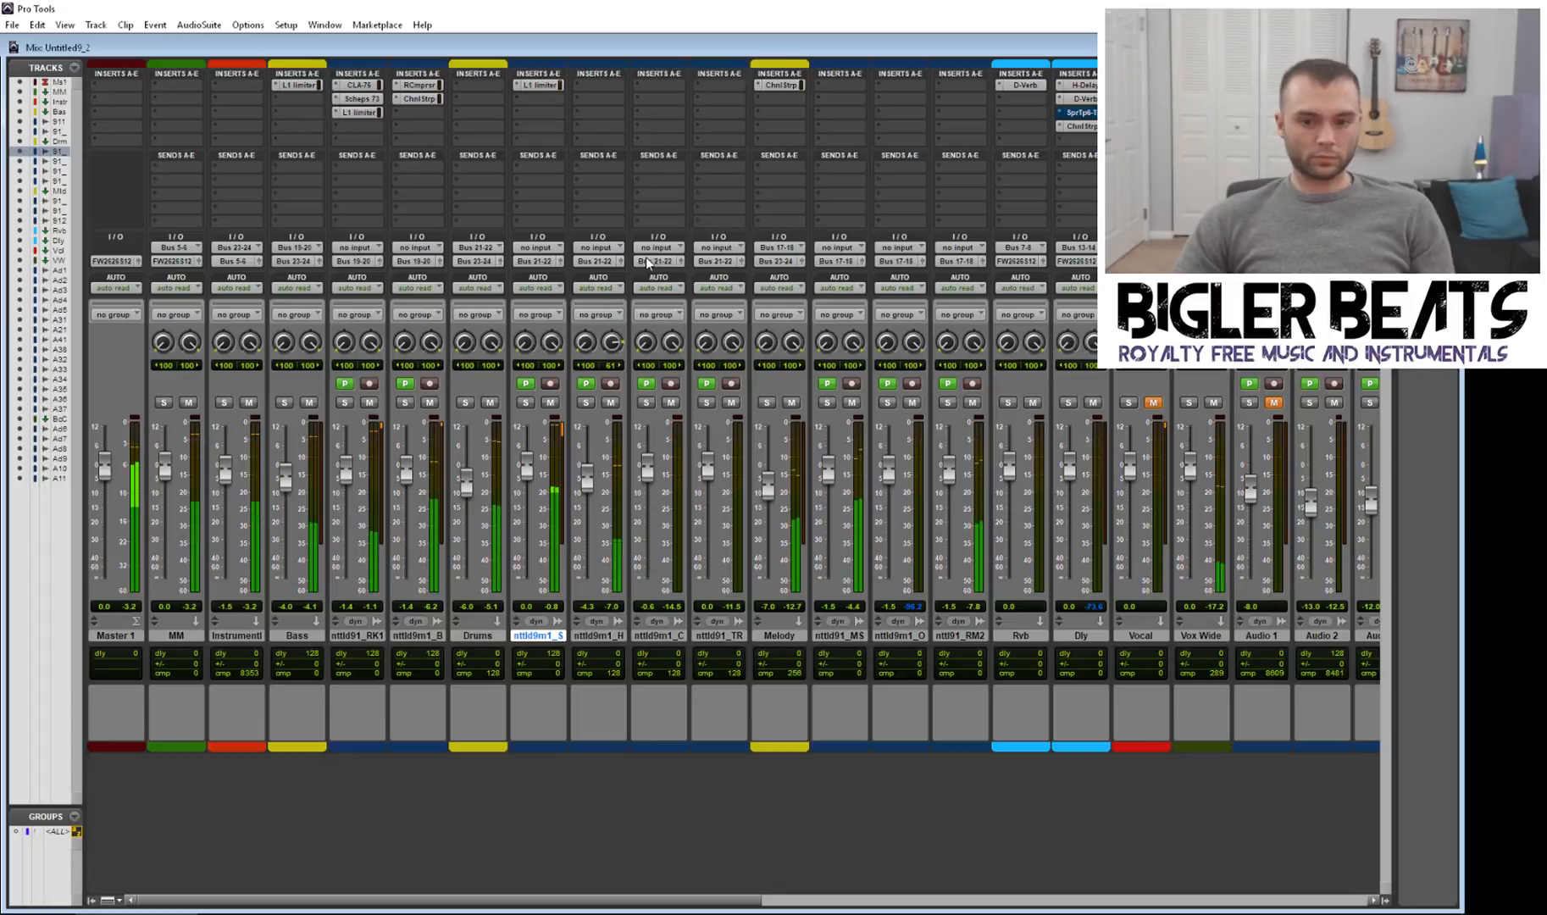
key(space)
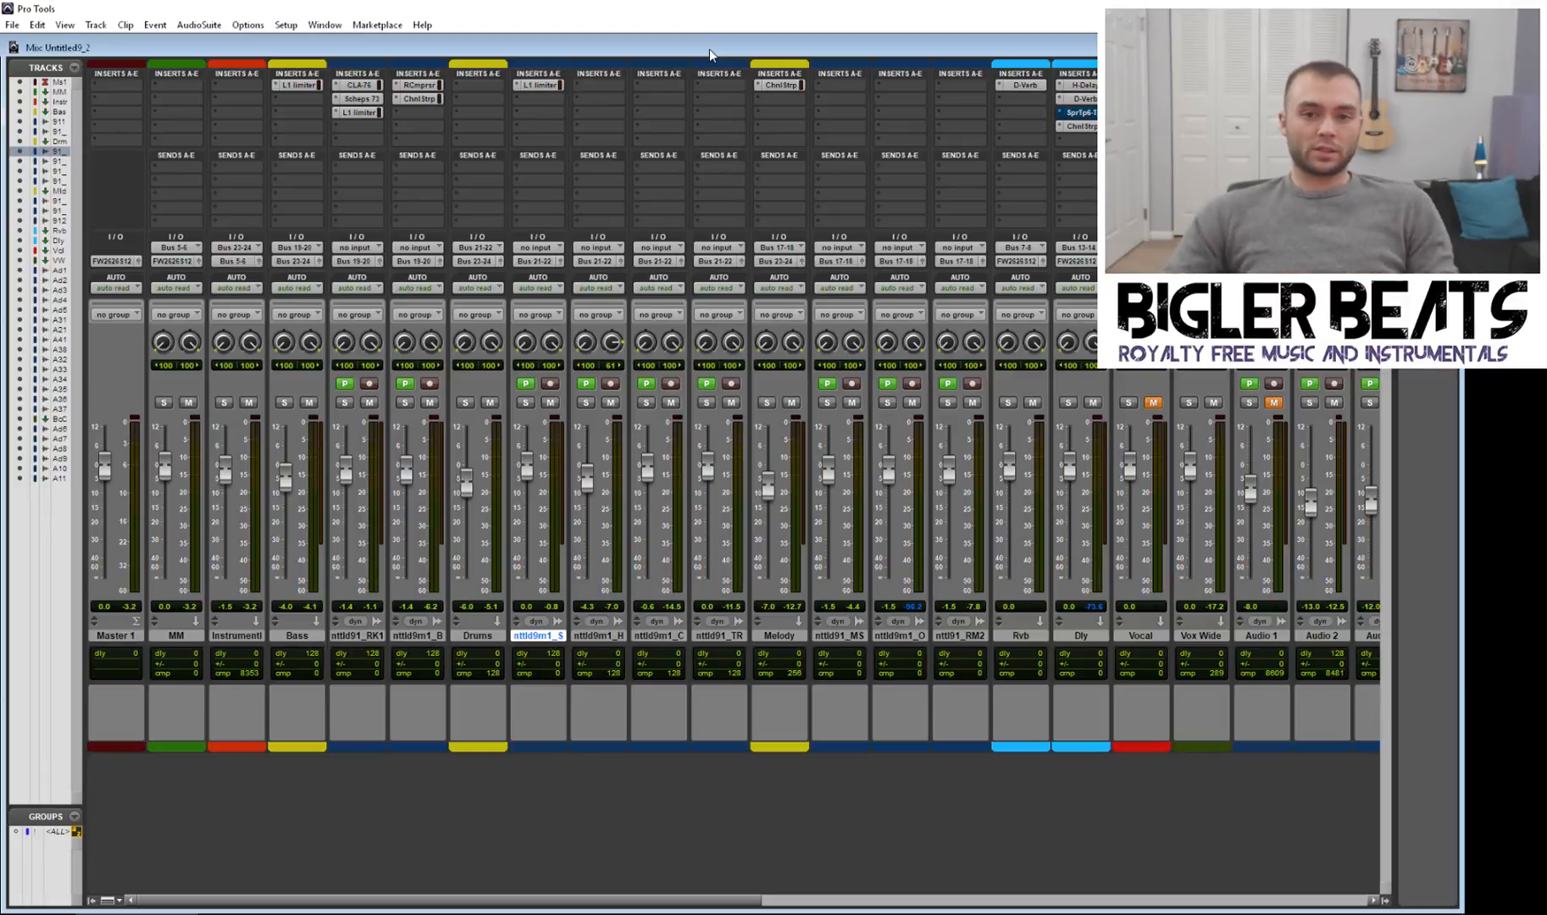
Step: Open the Melody track's Channel Strip and lower its low-pass filter to about 15 kHz during playback
click(781, 86)
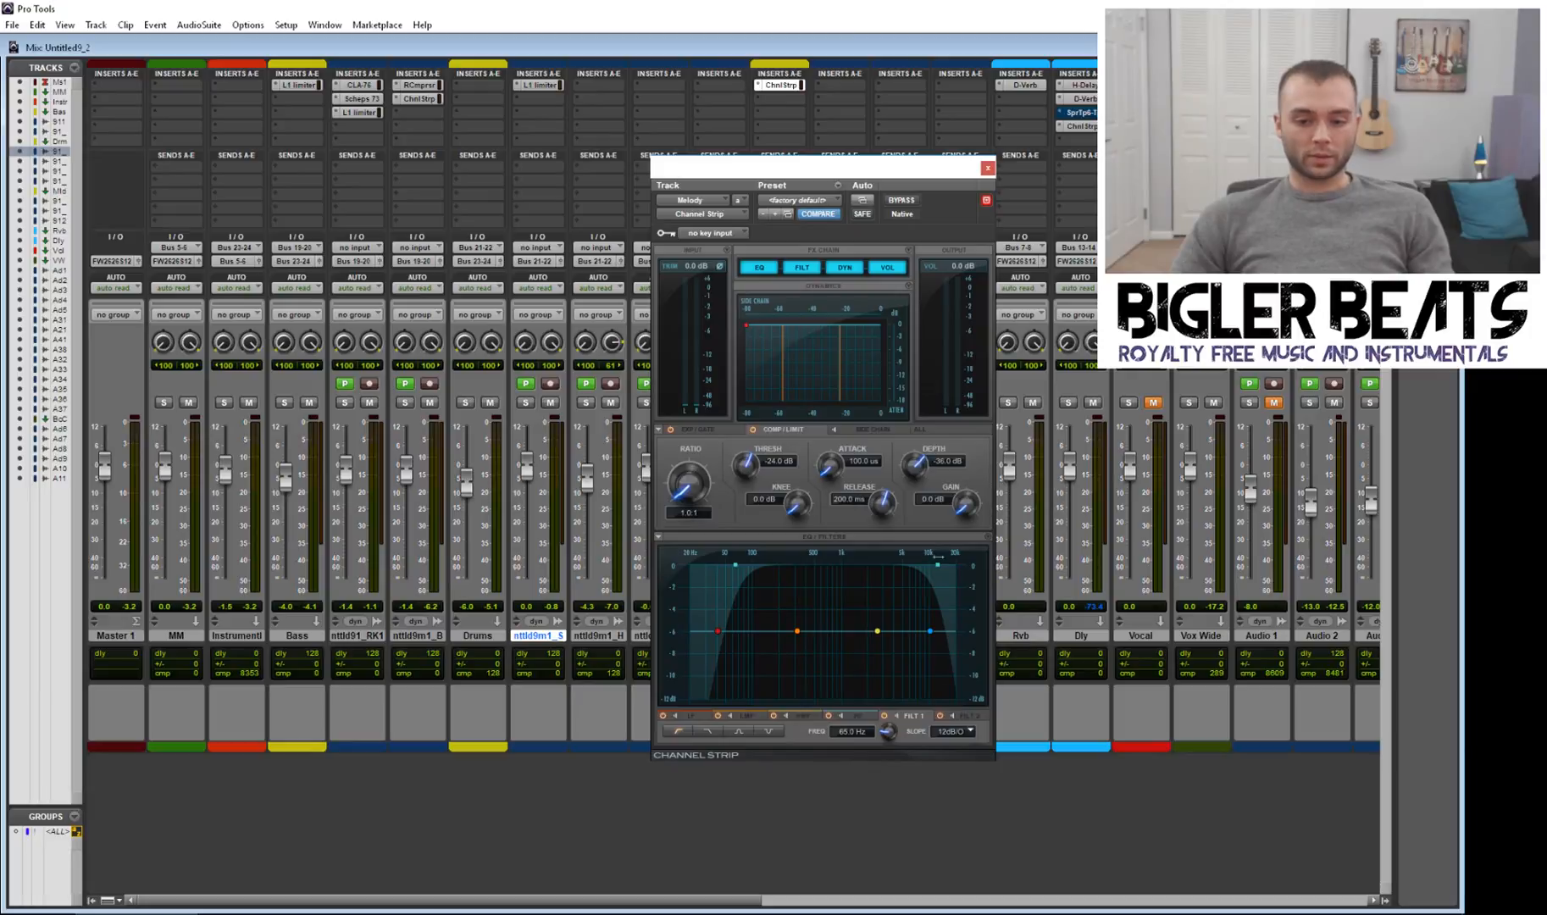
click(938, 564)
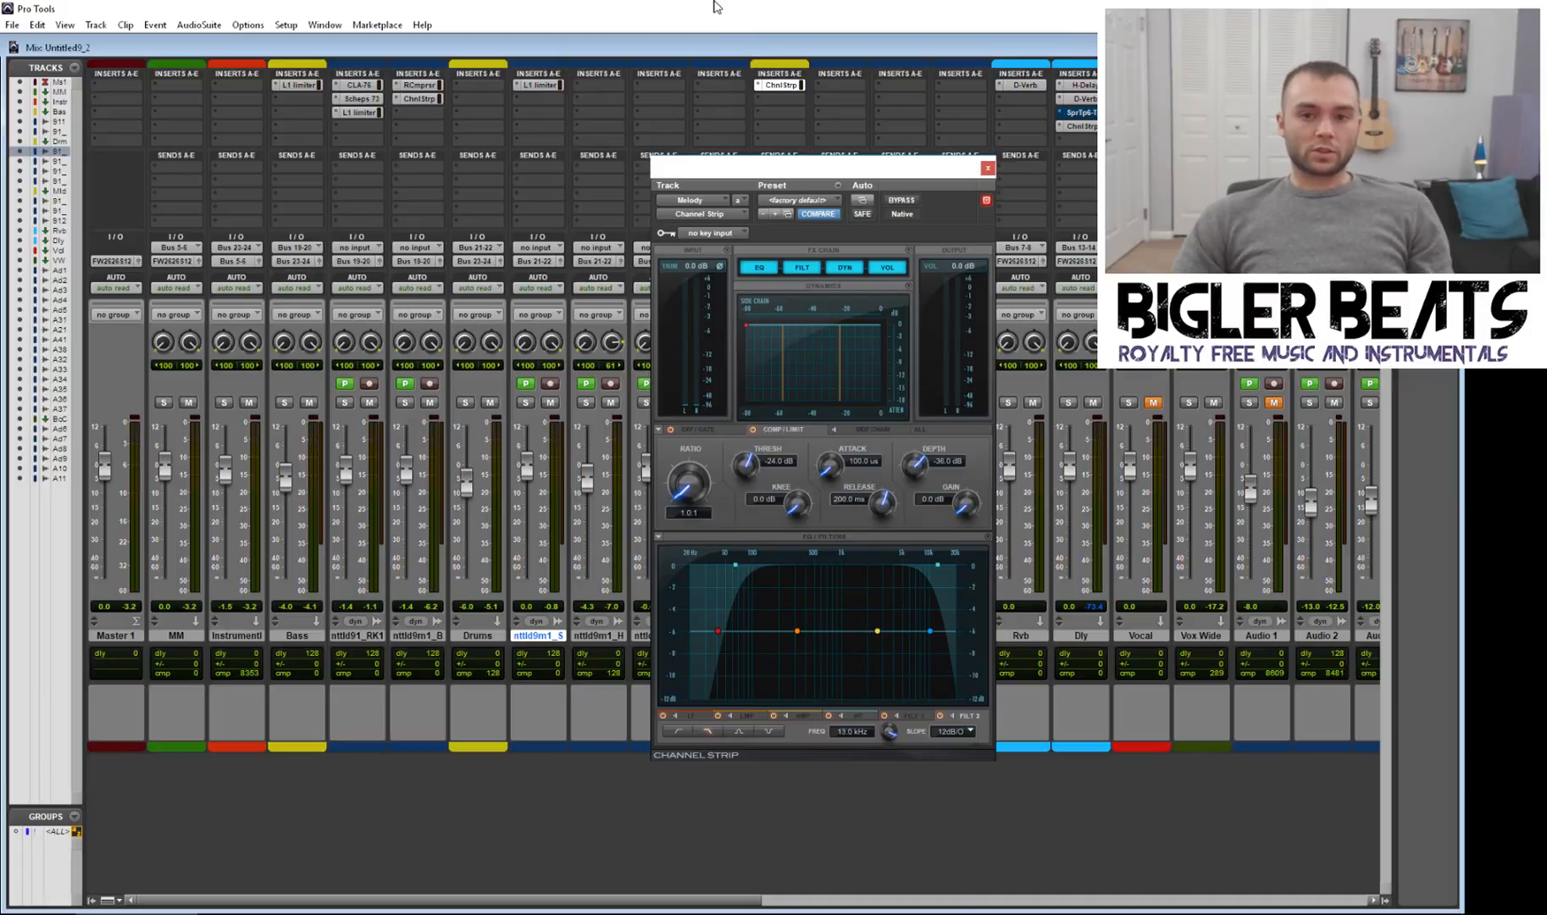
key(space)
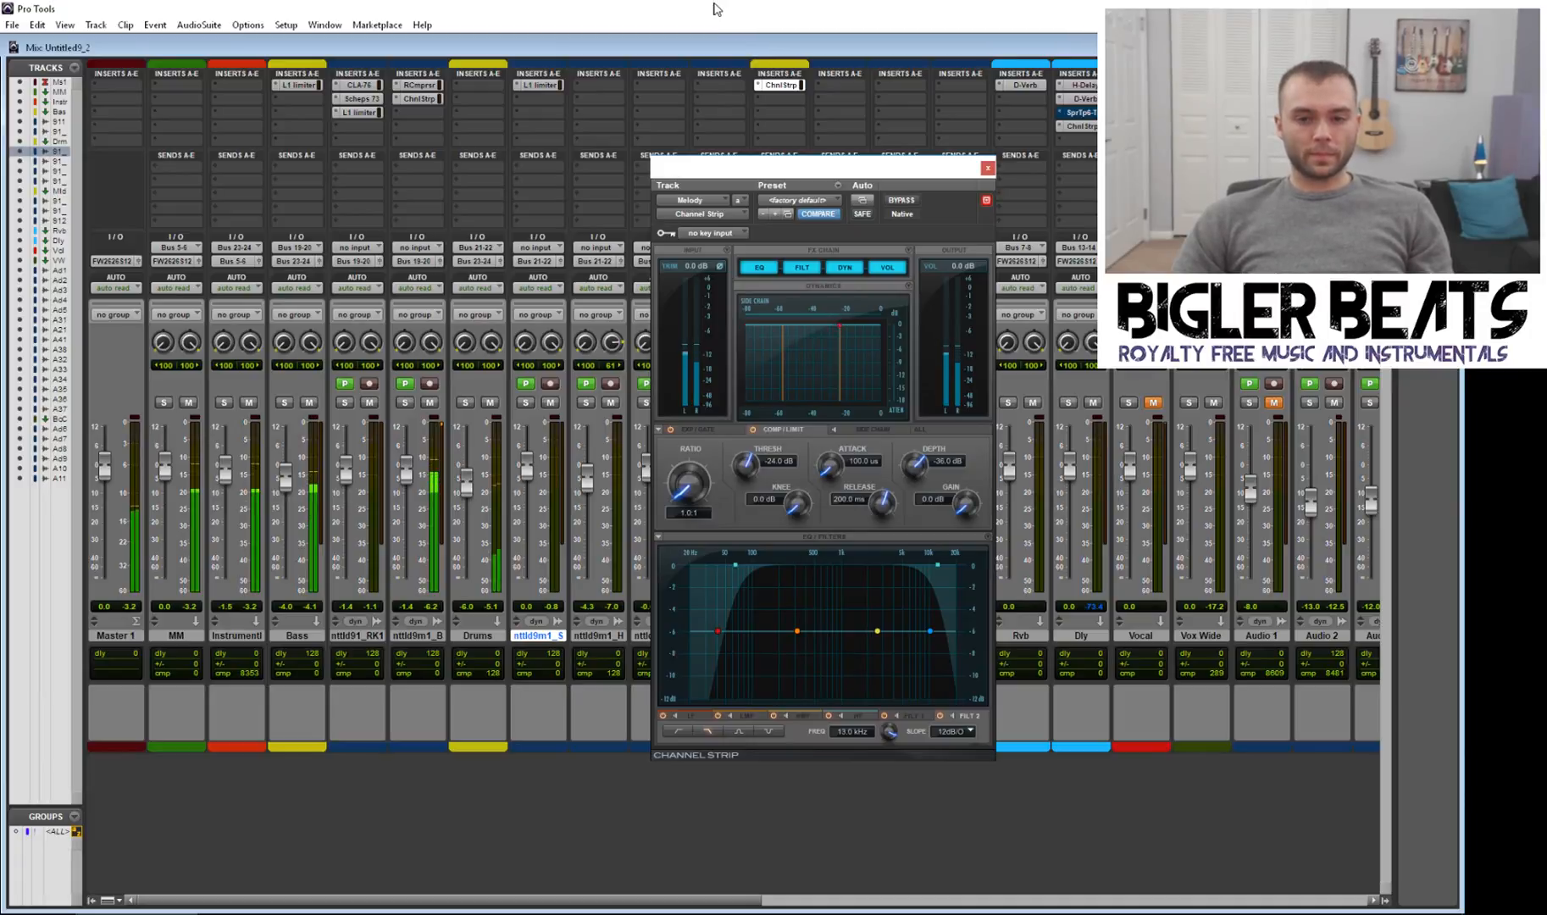
drag(758, 178, 493, 209)
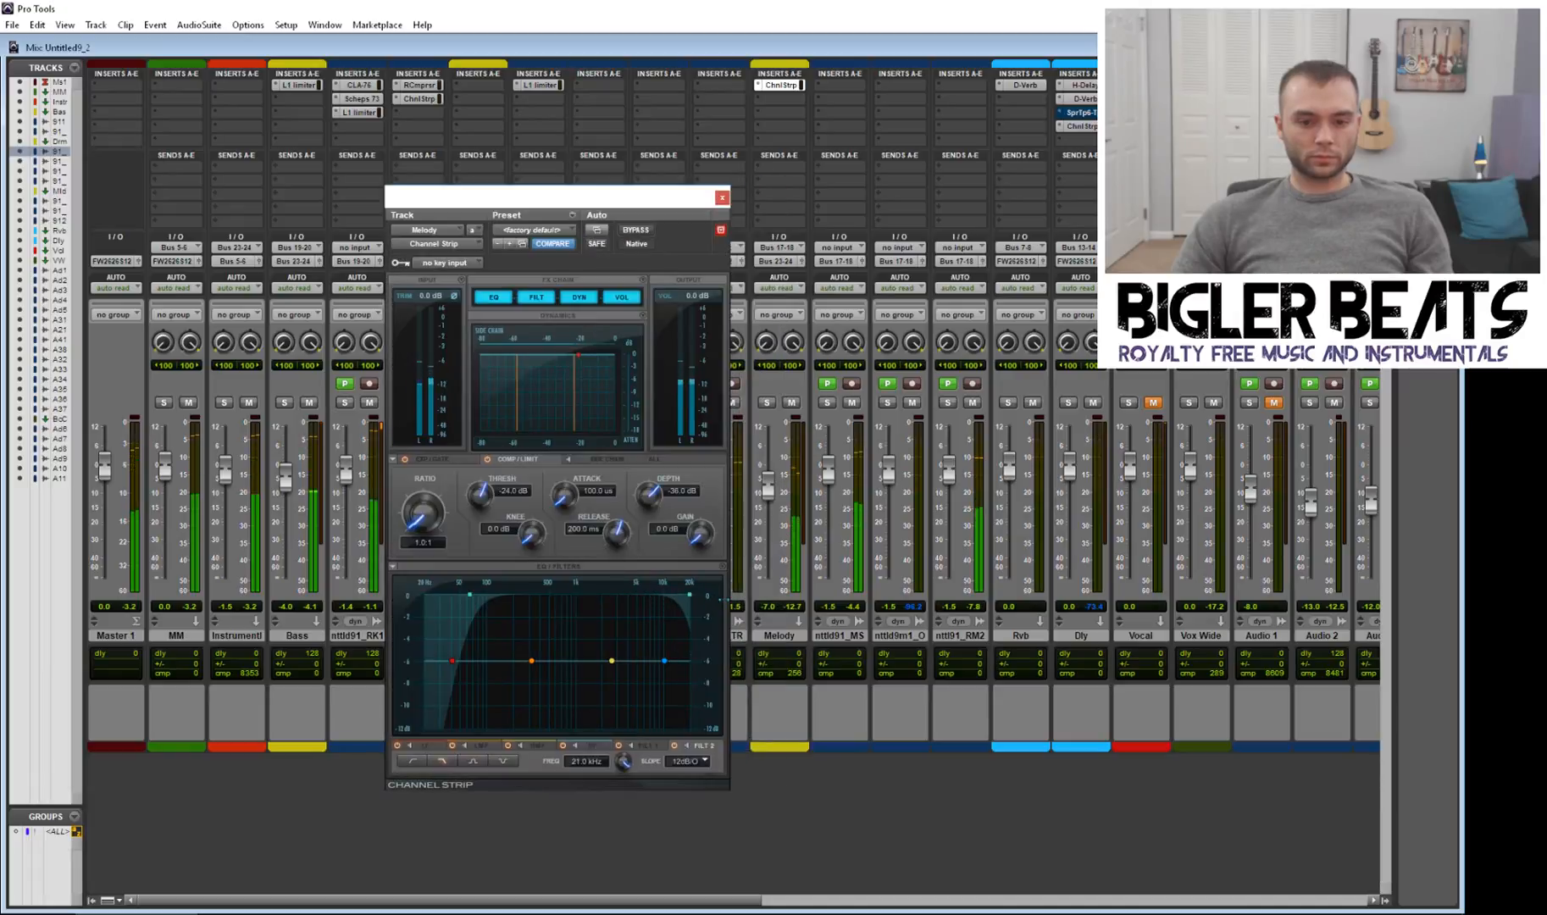
mouse_move(690, 596)
mouse_down()
mouse_move(554, 623)
mouse_move(676, 603)
mouse_up()
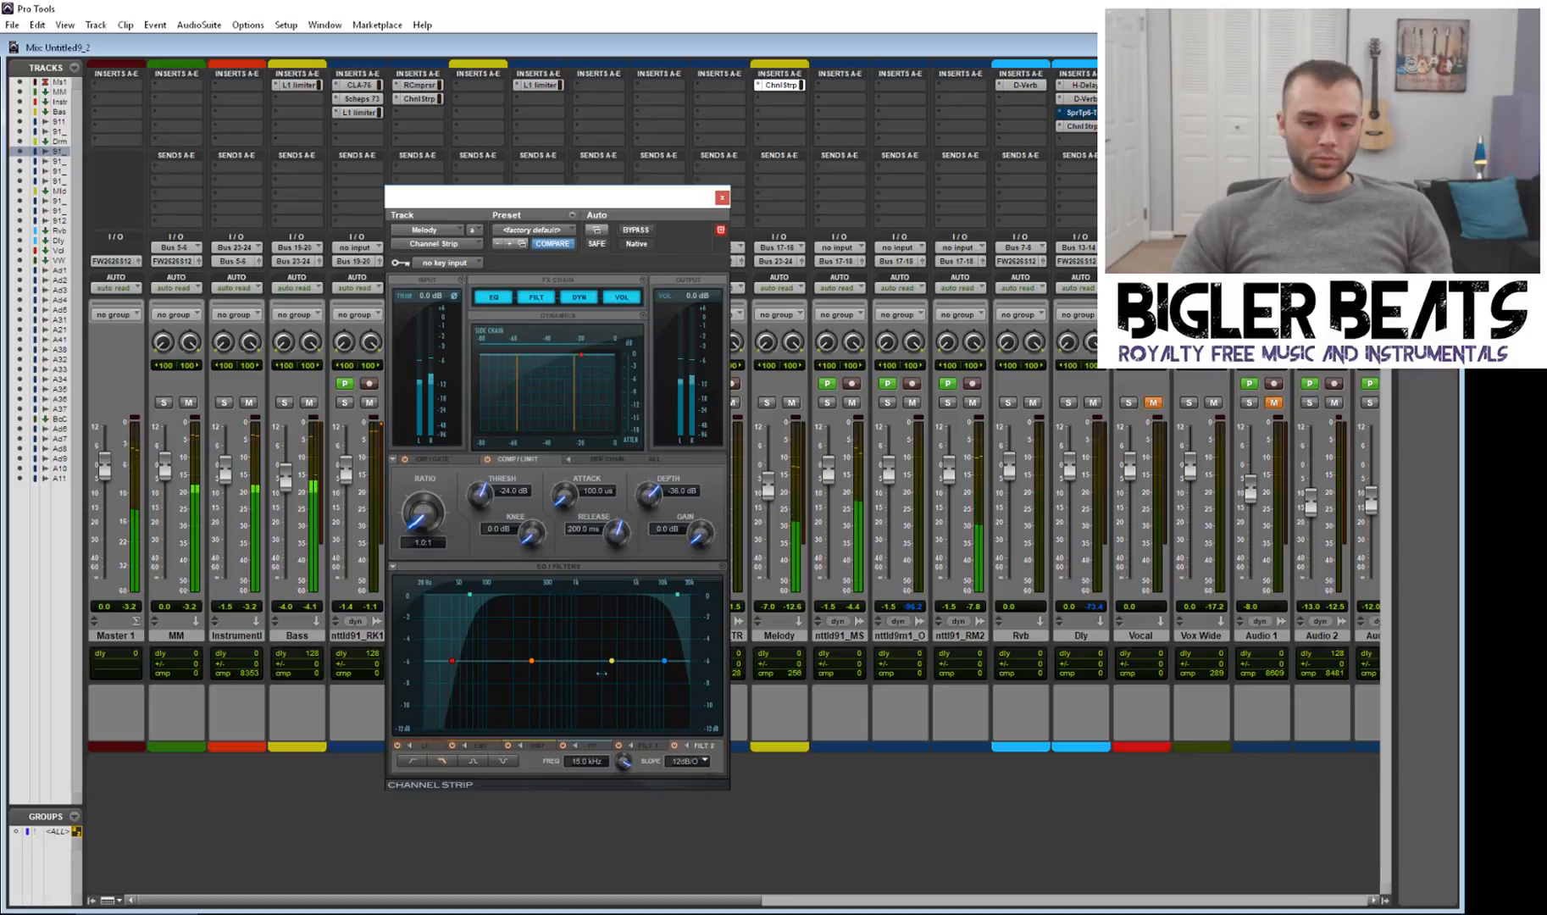
Step: Audition the Melody Channel Strip's Filter 2 in listen mode, toggle the filter off and on, and stop playback
click(596, 747)
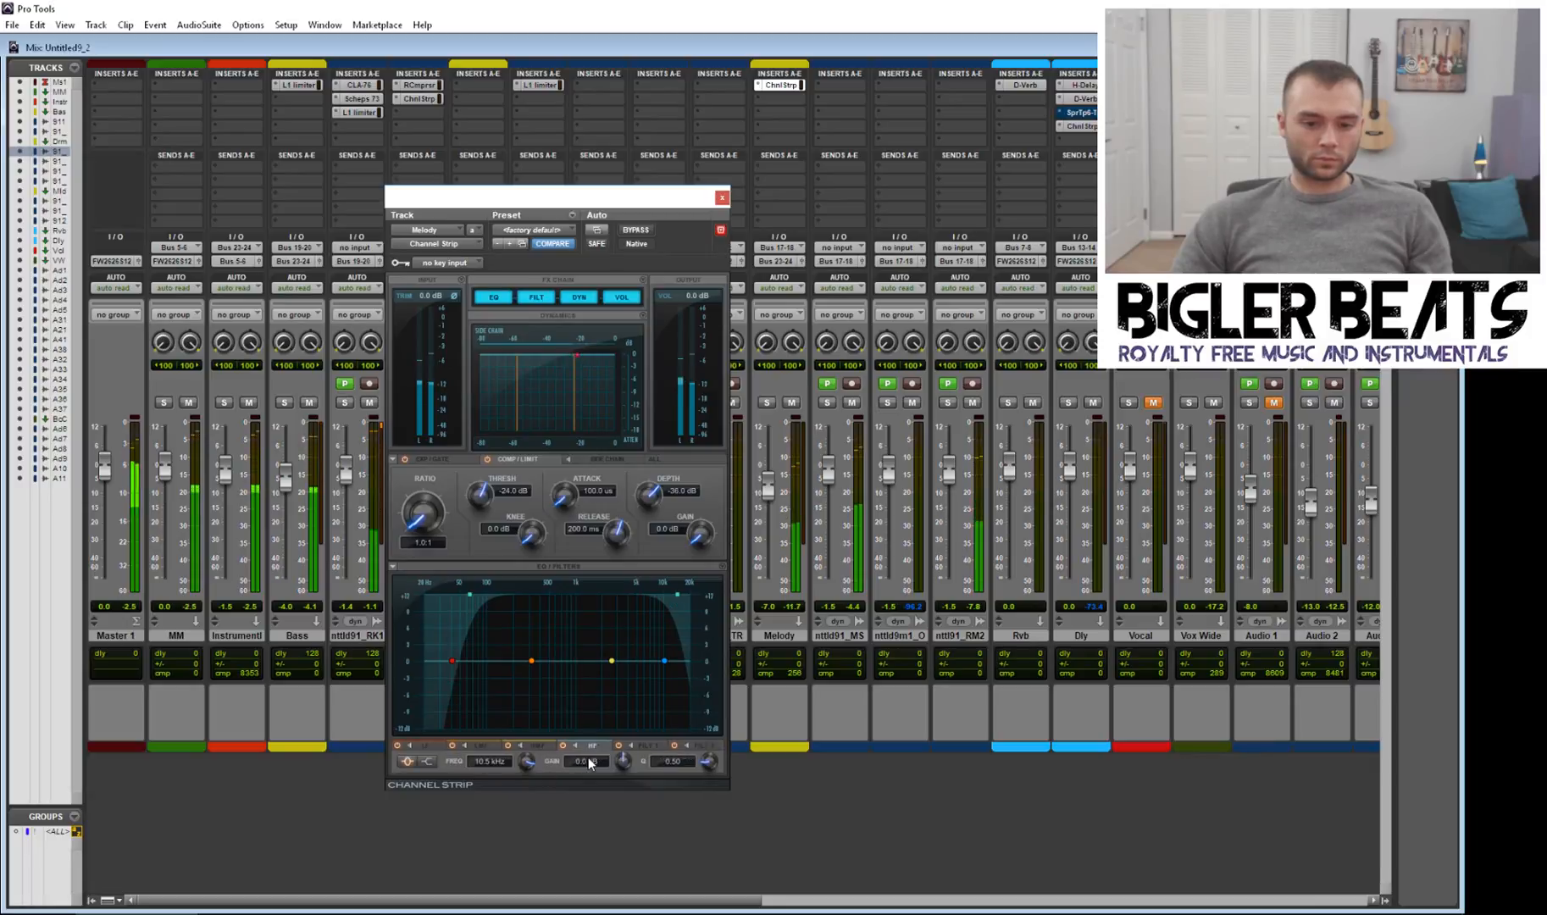
click(686, 744)
click(673, 747)
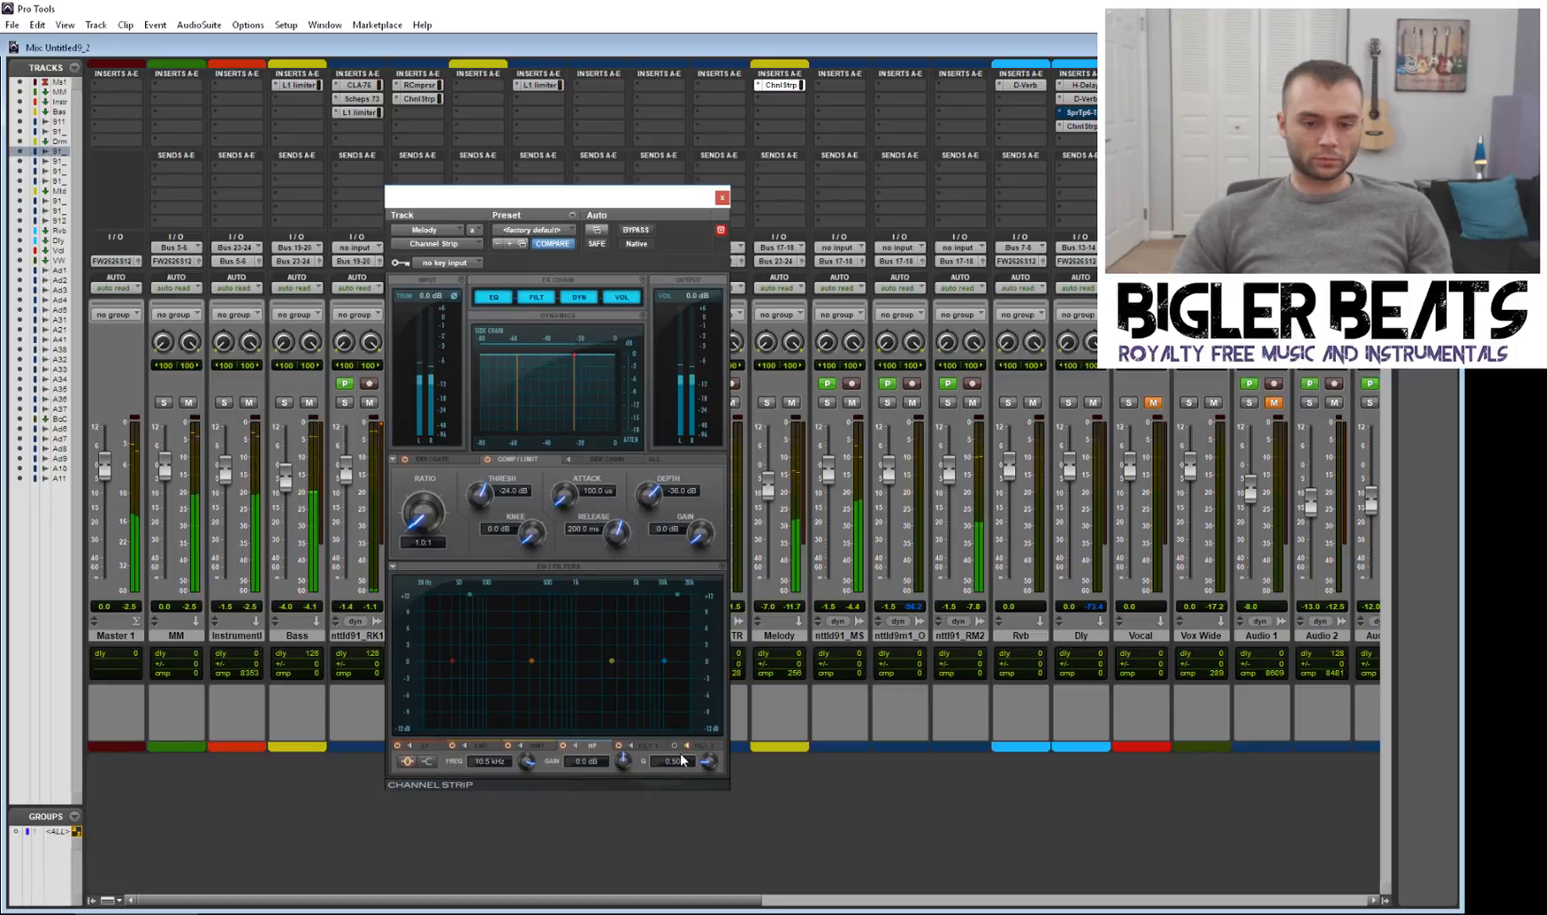
click(675, 745)
key(space)
Step: Sweep the Melody Channel Strip's Filter 2 down to about 30 Hz and Filter 1 up to about 762 Hz
drag(678, 595, 265, 636)
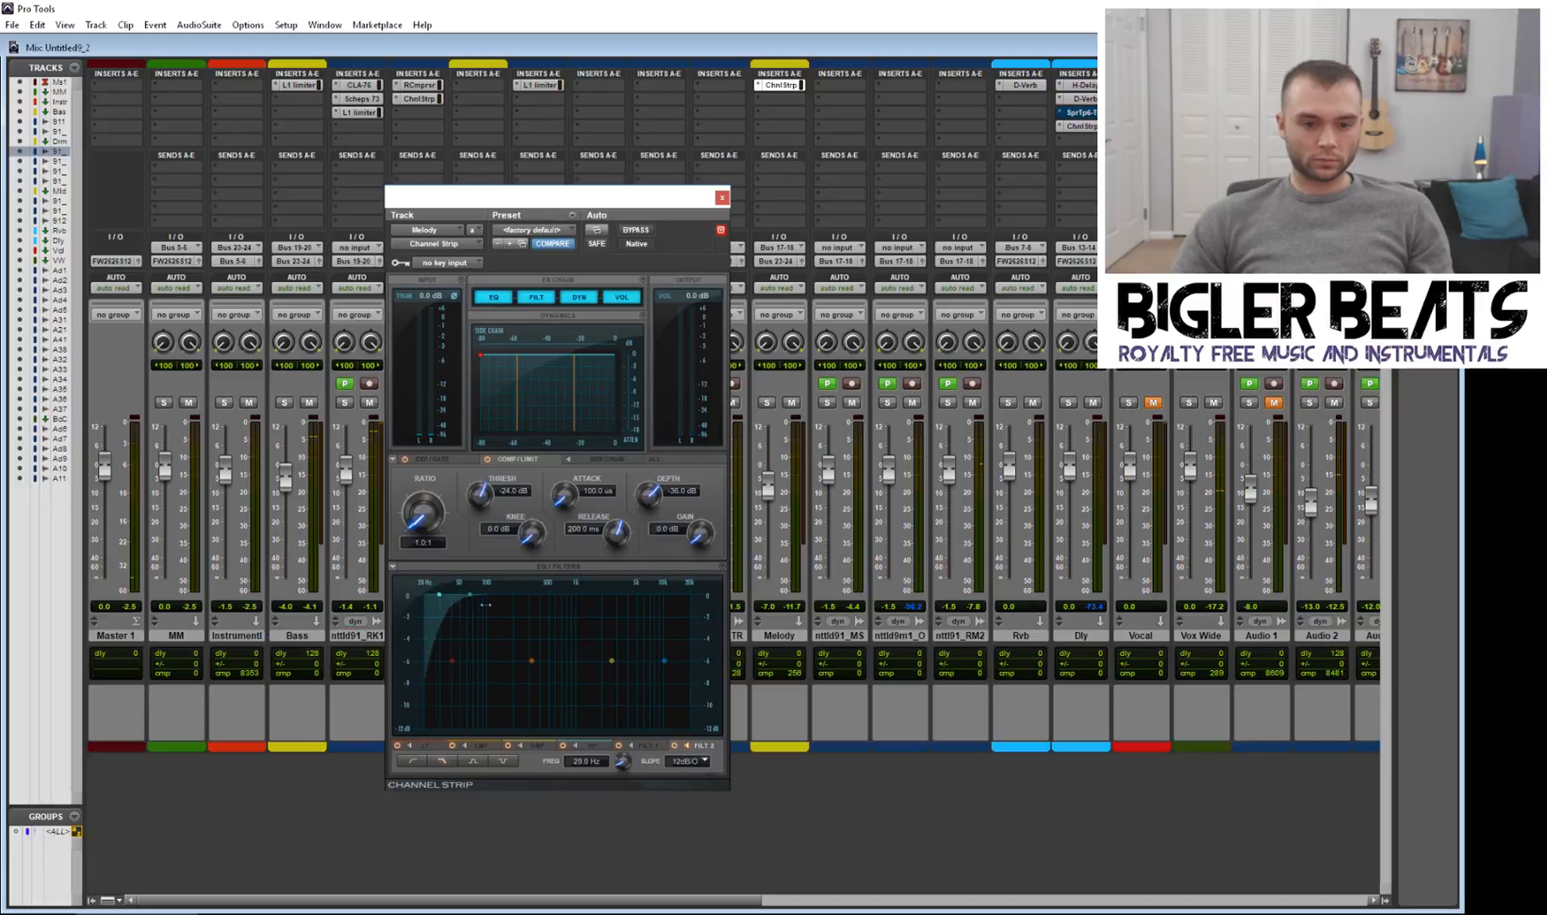
drag(474, 596, 521, 598)
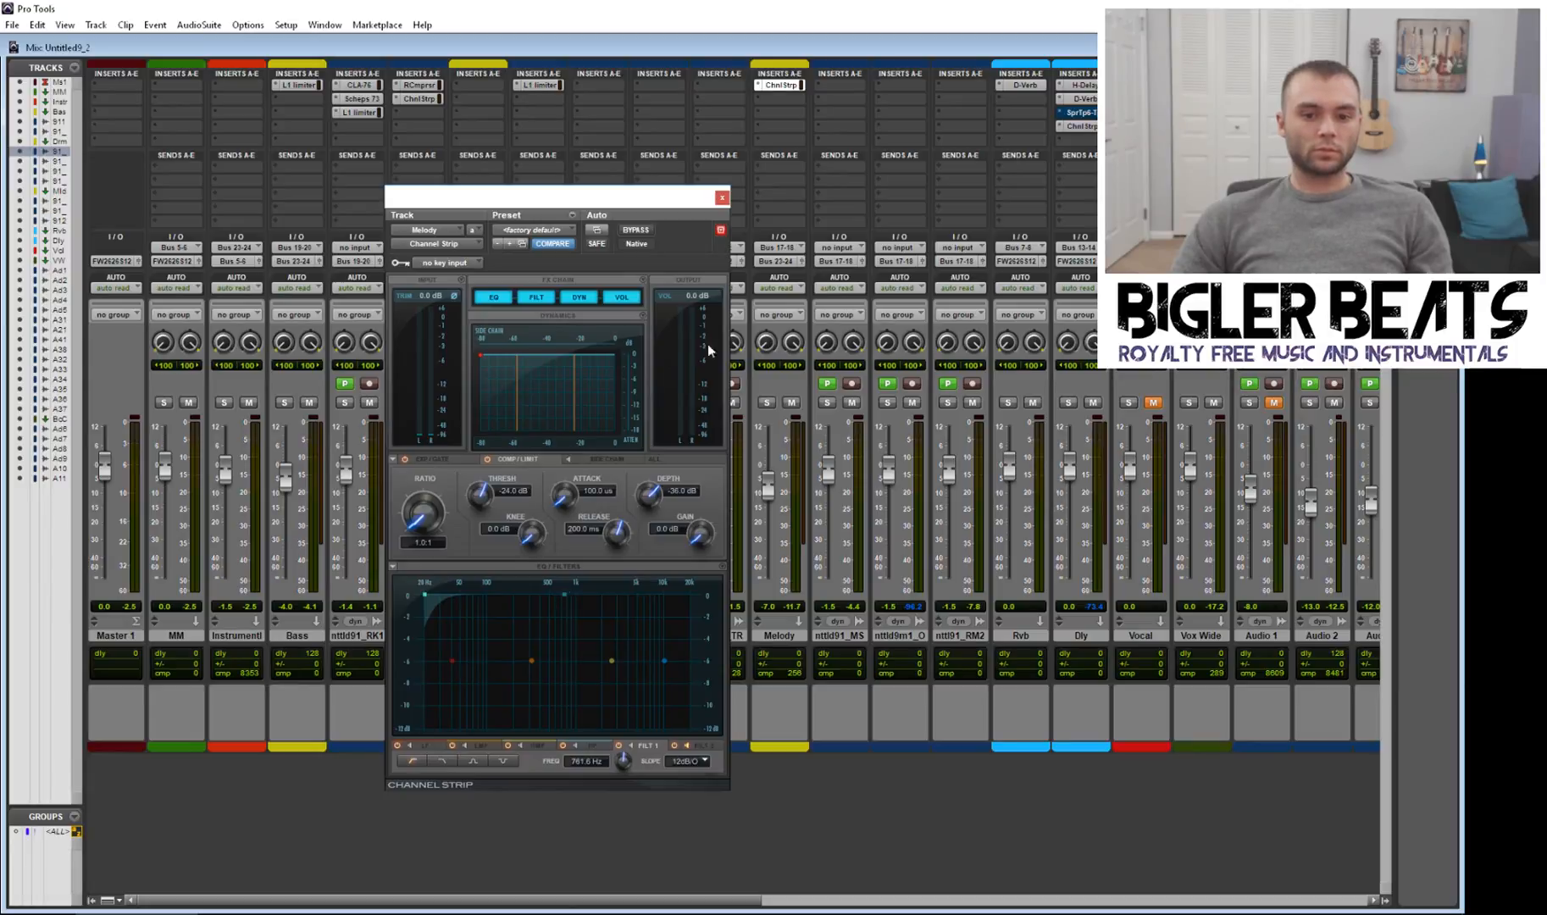
click(722, 198)
Step: Locate Channel Strip among the Melody insert's stereo dynamics plug-ins, reopen it and set Filter 1 to about 107 Hz
click(757, 81)
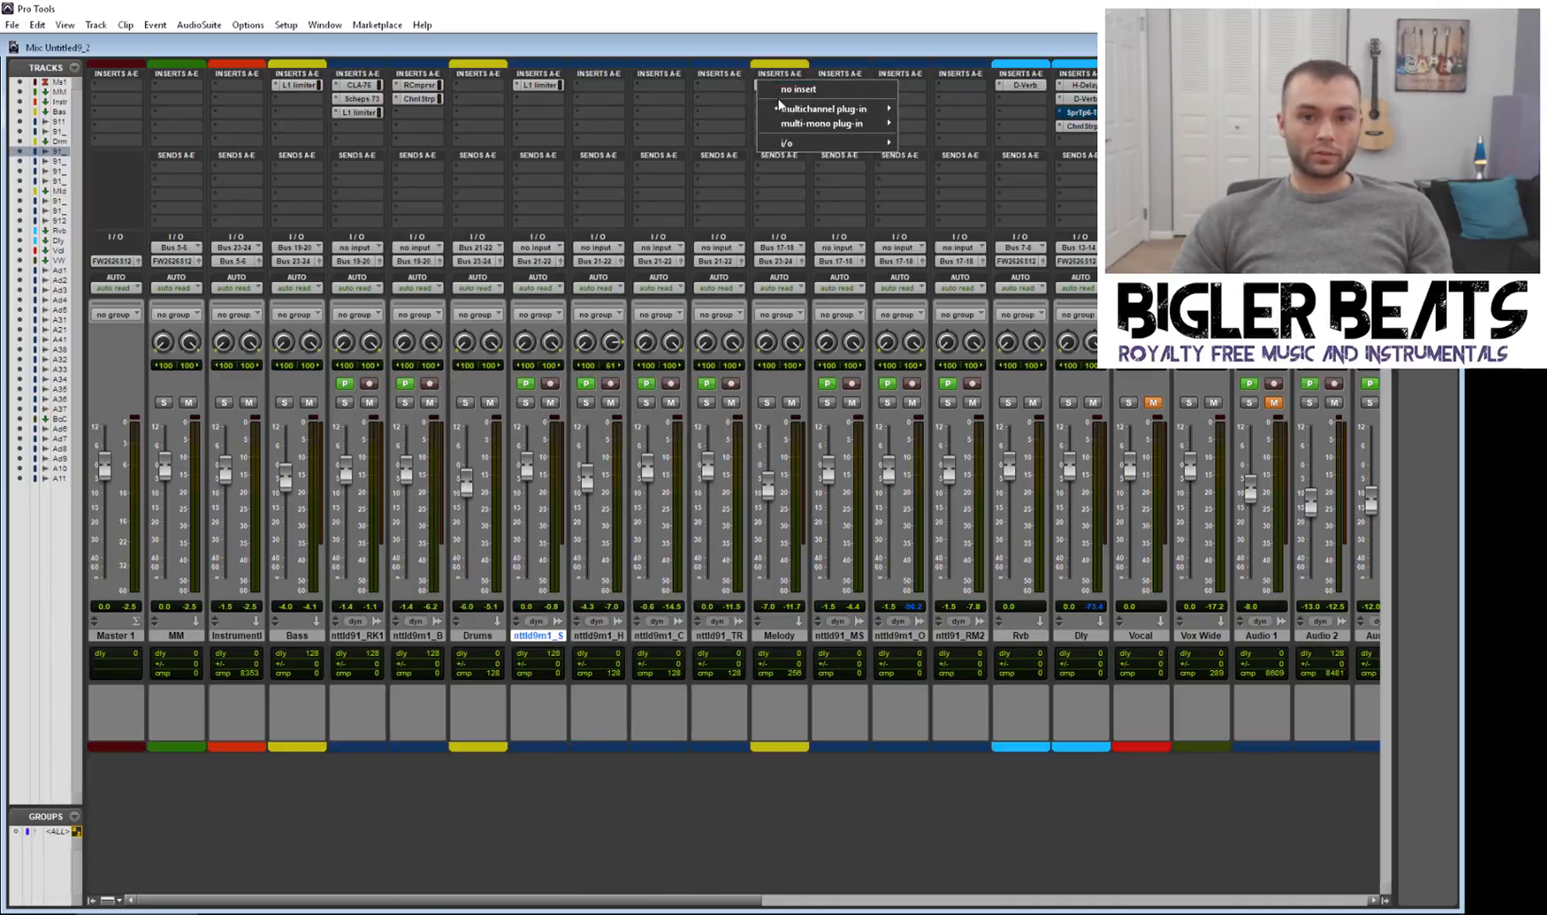
mouse_move(839, 109)
mouse_move(938, 125)
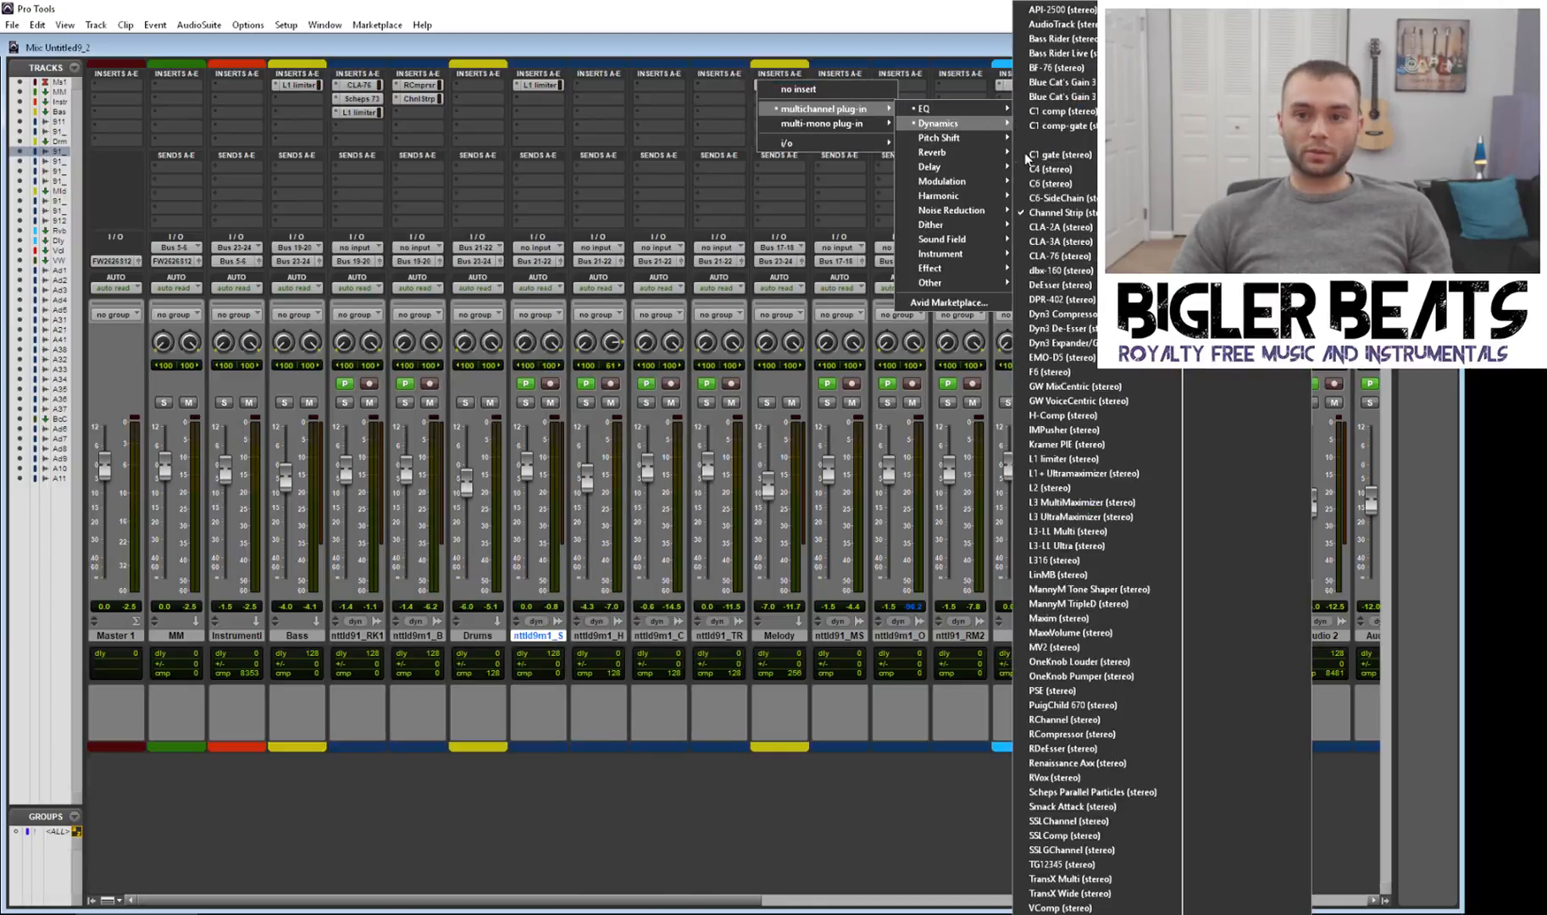
click(1059, 213)
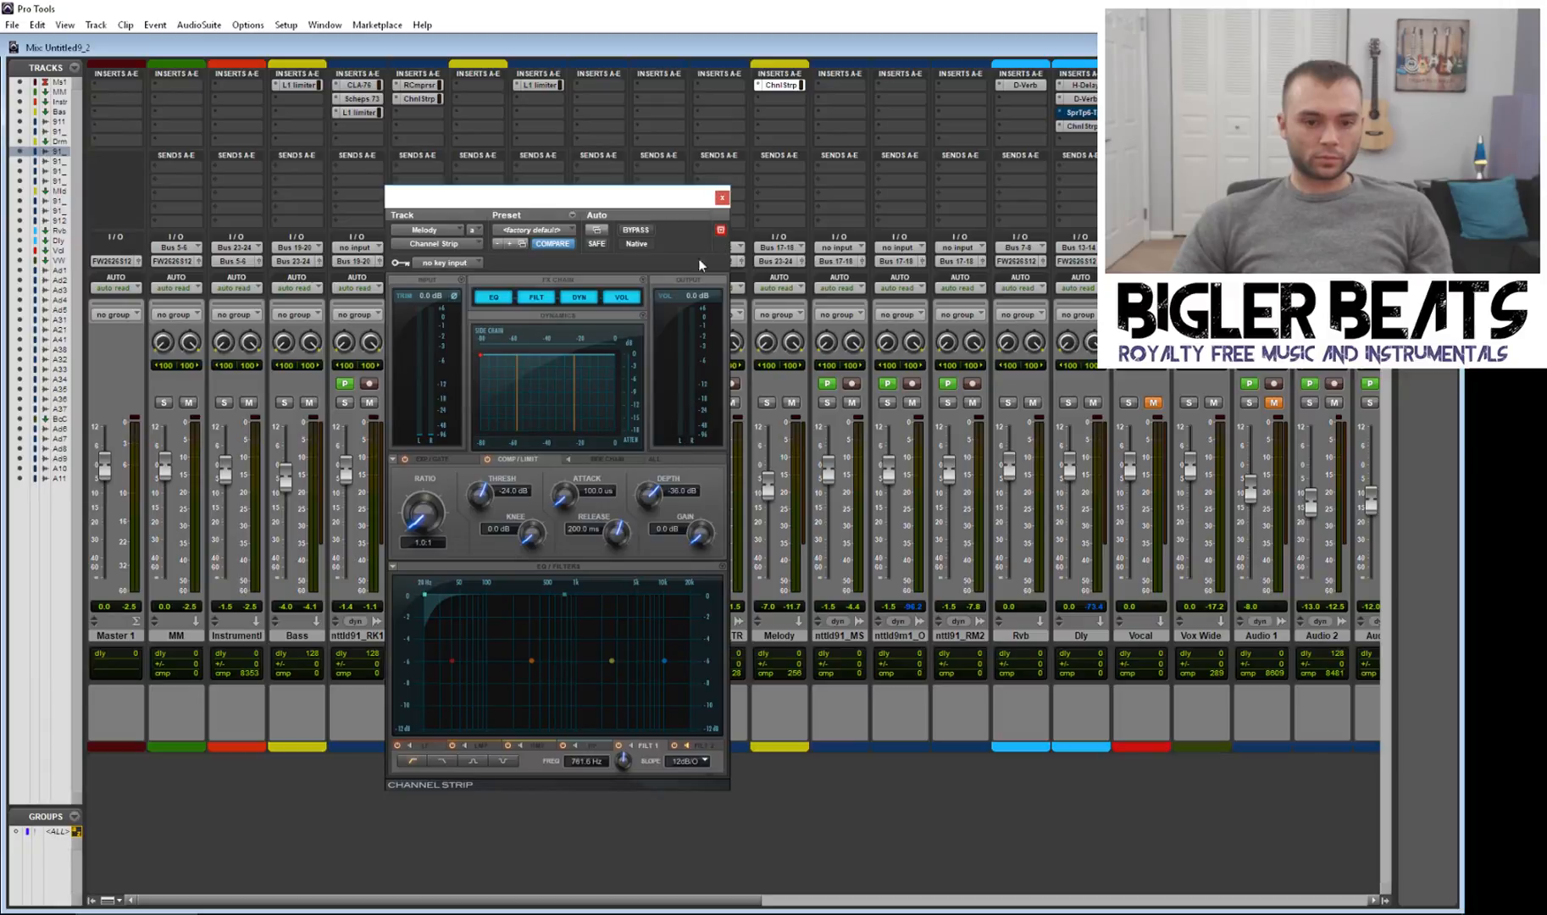
drag(564, 596, 440, 594)
click(648, 746)
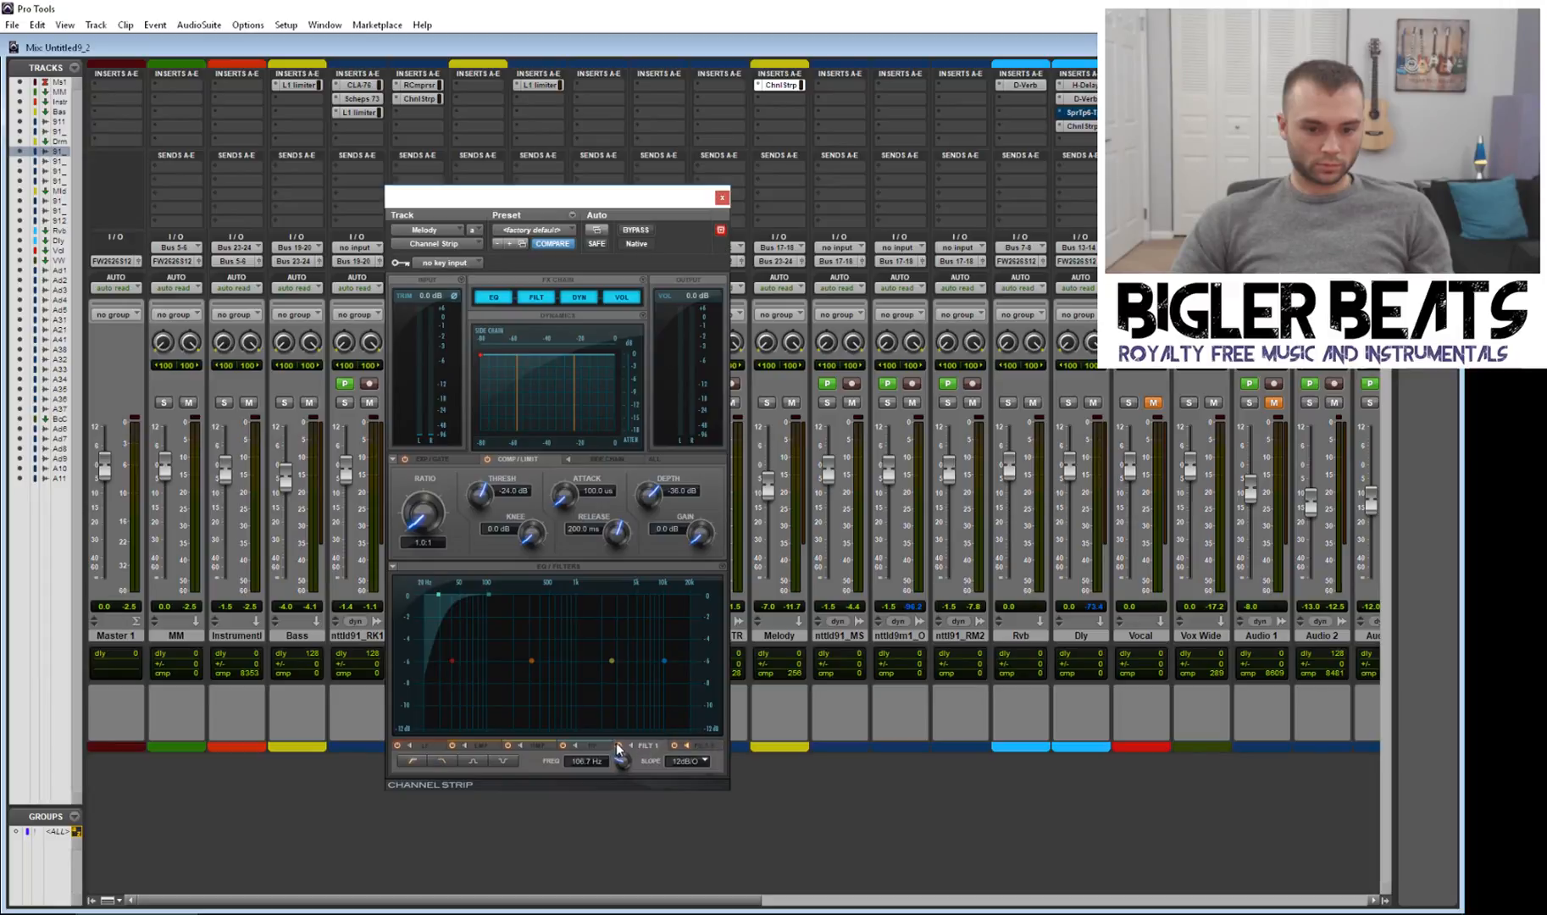
Step: Try Filter 1 as a low-pass at 1.3 kHz and, with listen mode on, as a high-pass at 3.3 kHz
click(443, 763)
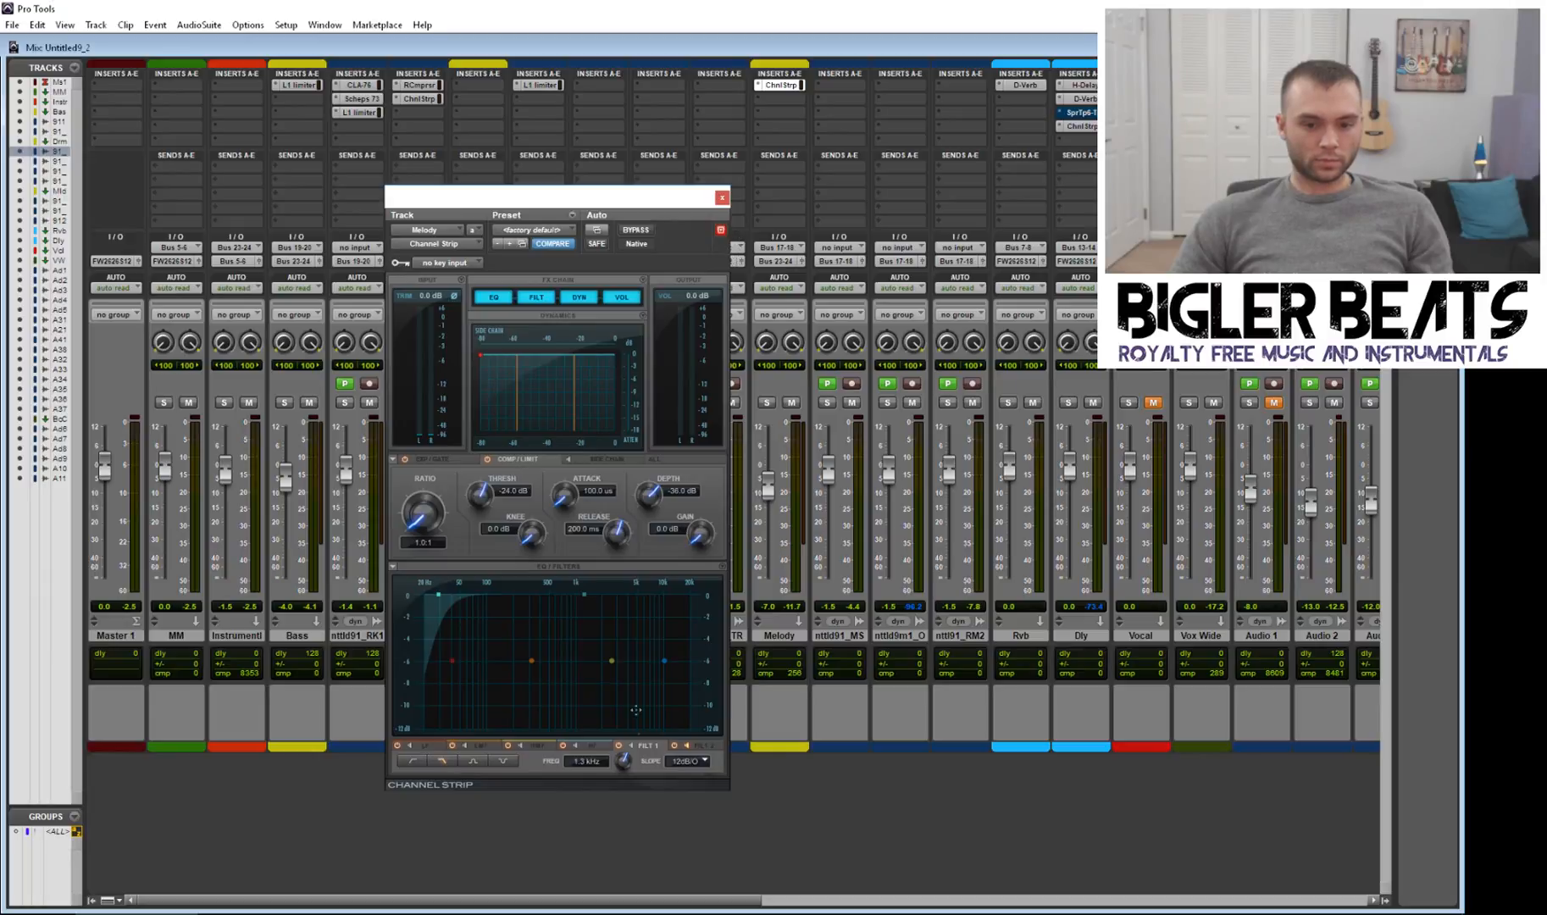
click(632, 747)
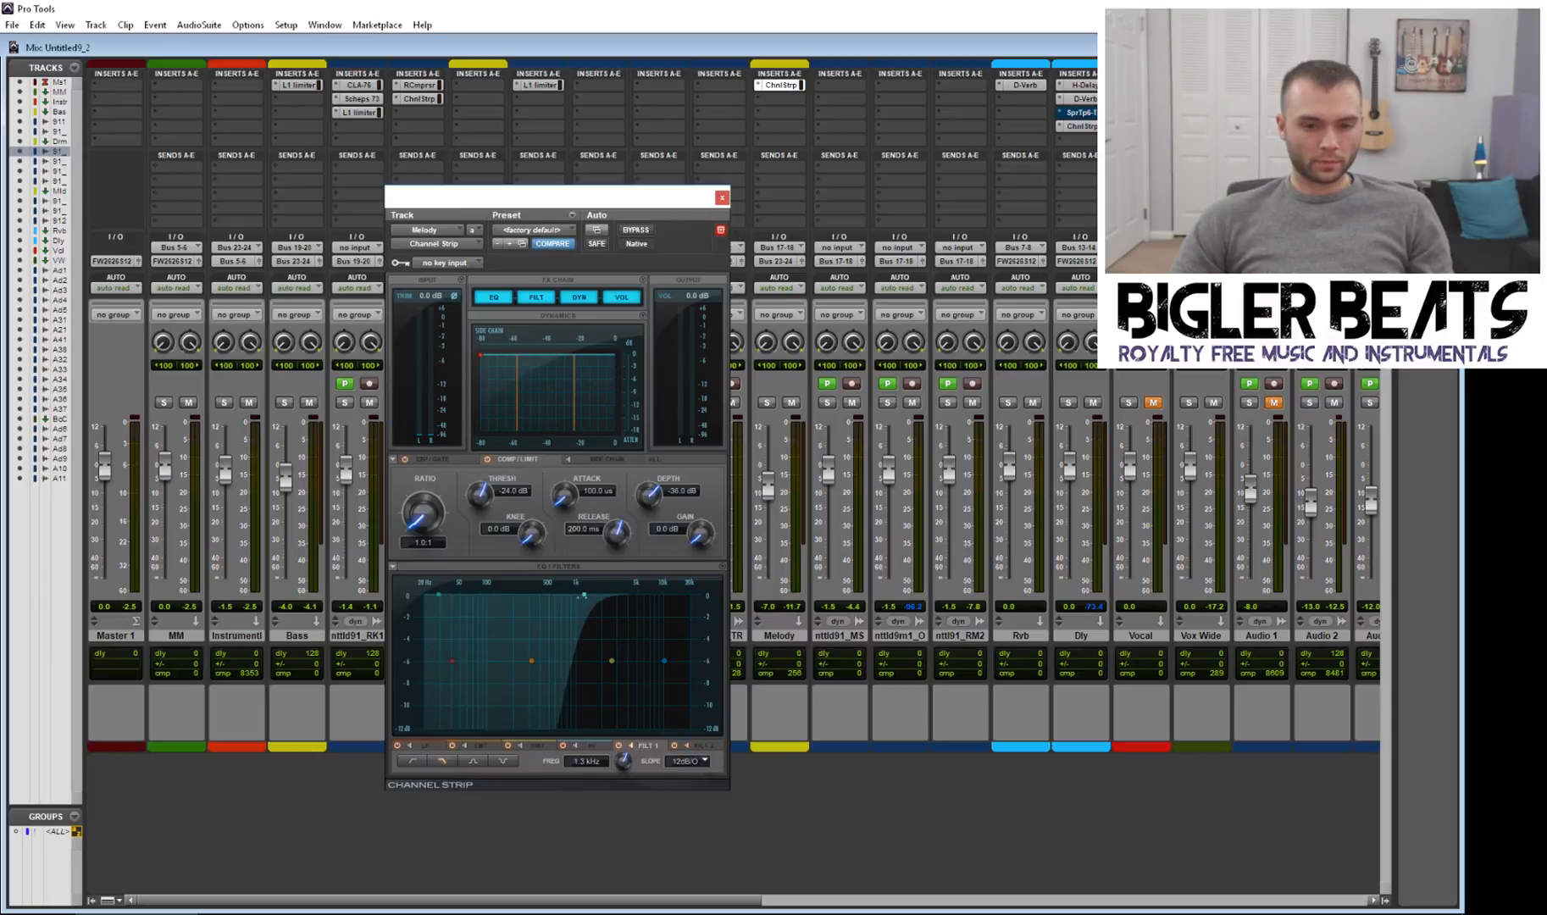
click(420, 760)
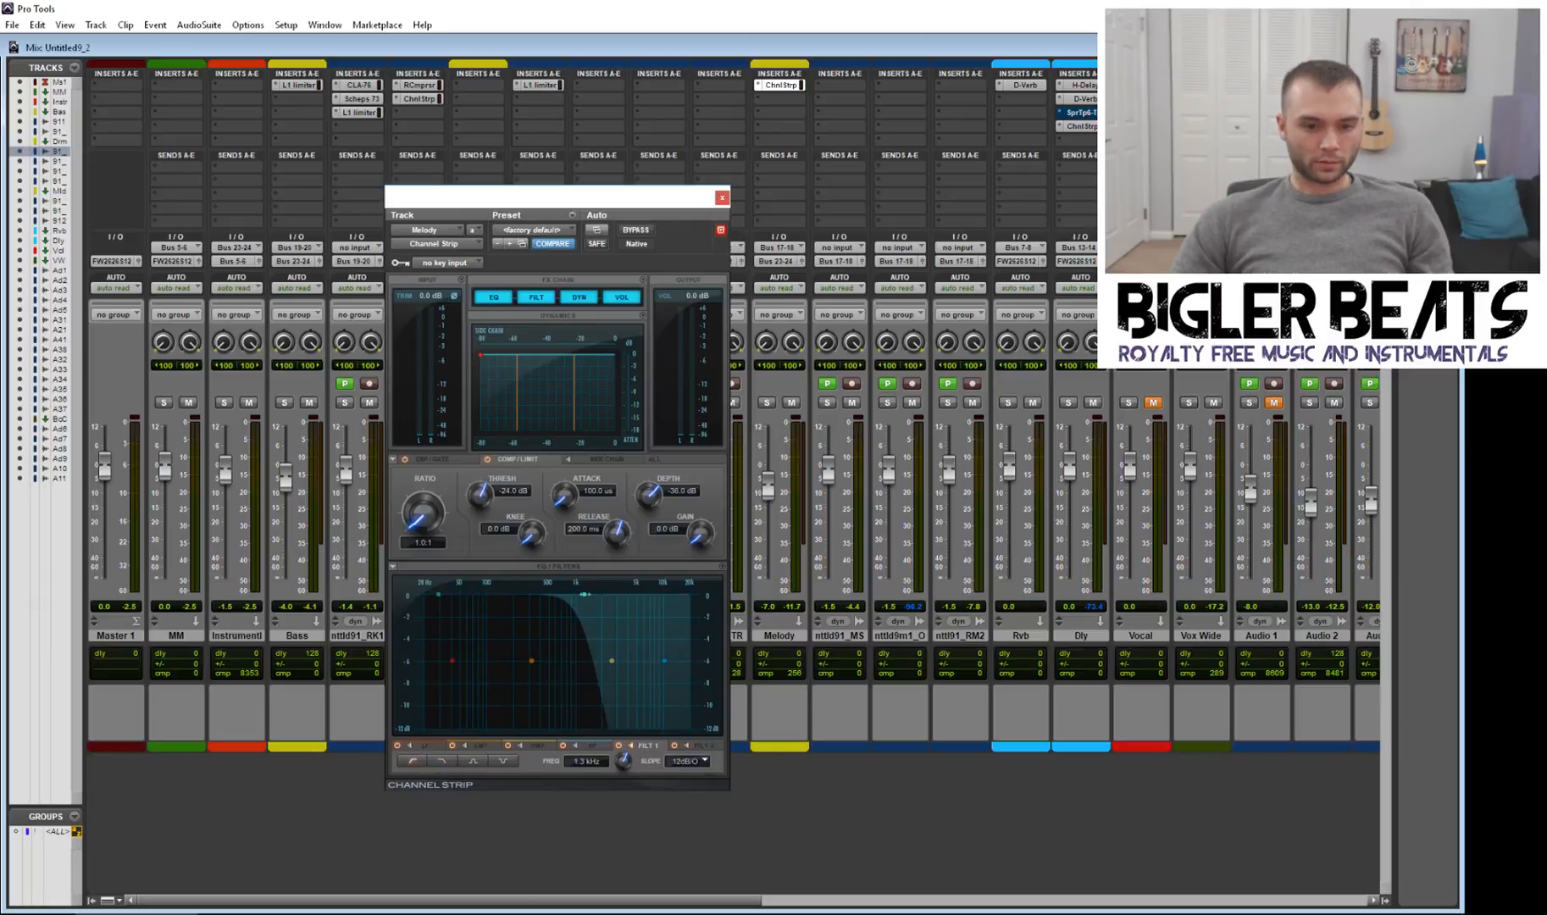
drag(585, 594, 621, 595)
click(440, 596)
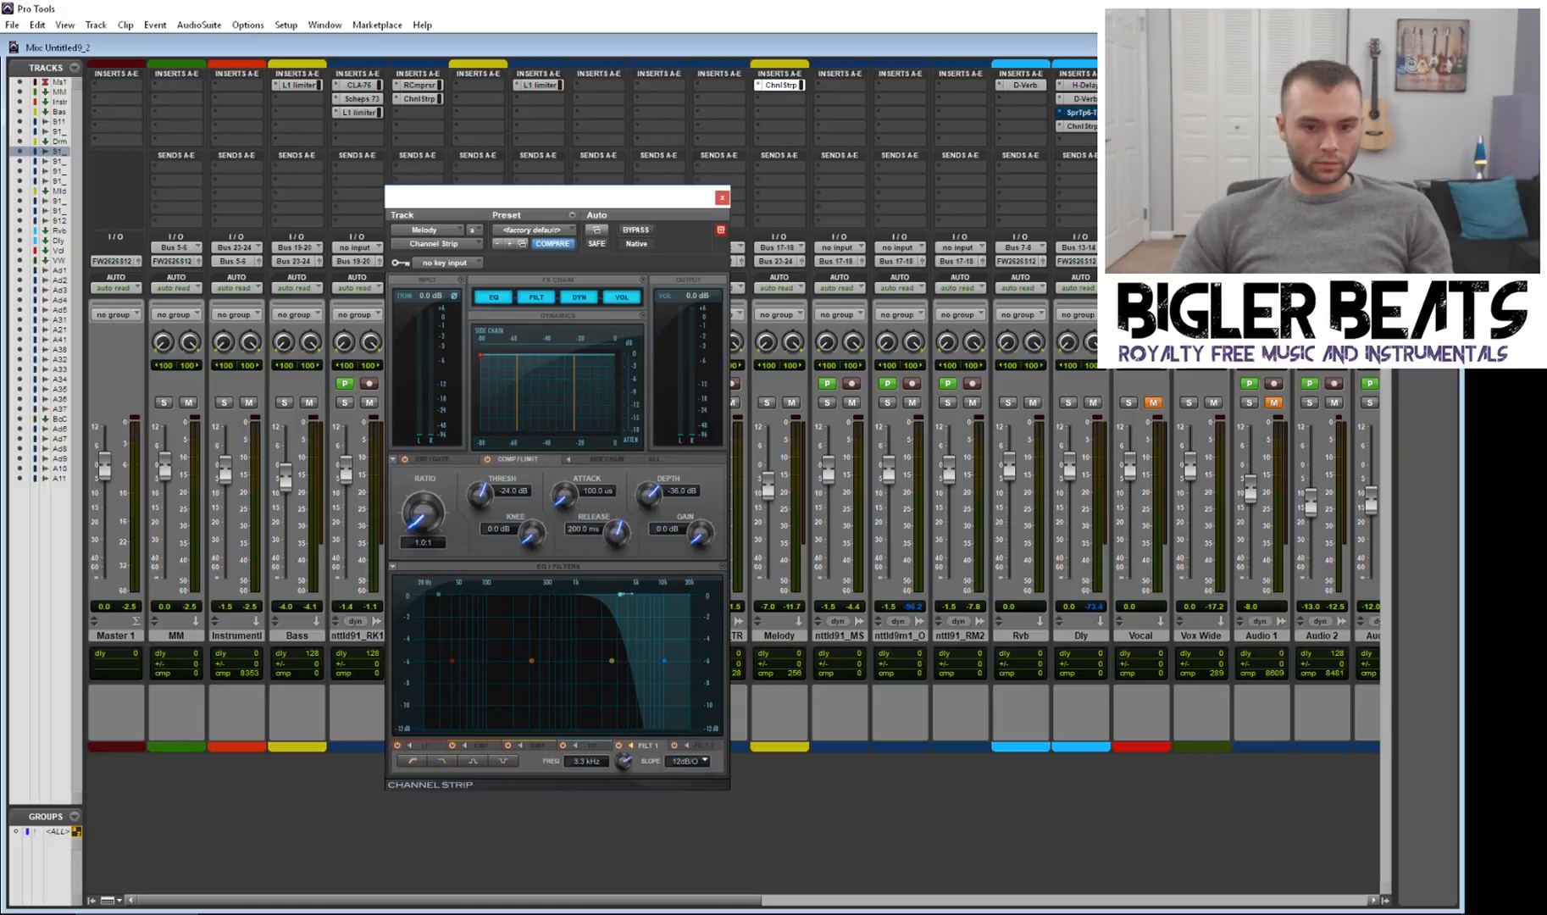
click(722, 197)
Step: Remove the Channel Strip from the Melody track and insert a stereo Channel Strip on the Mas. Synth track
click(757, 84)
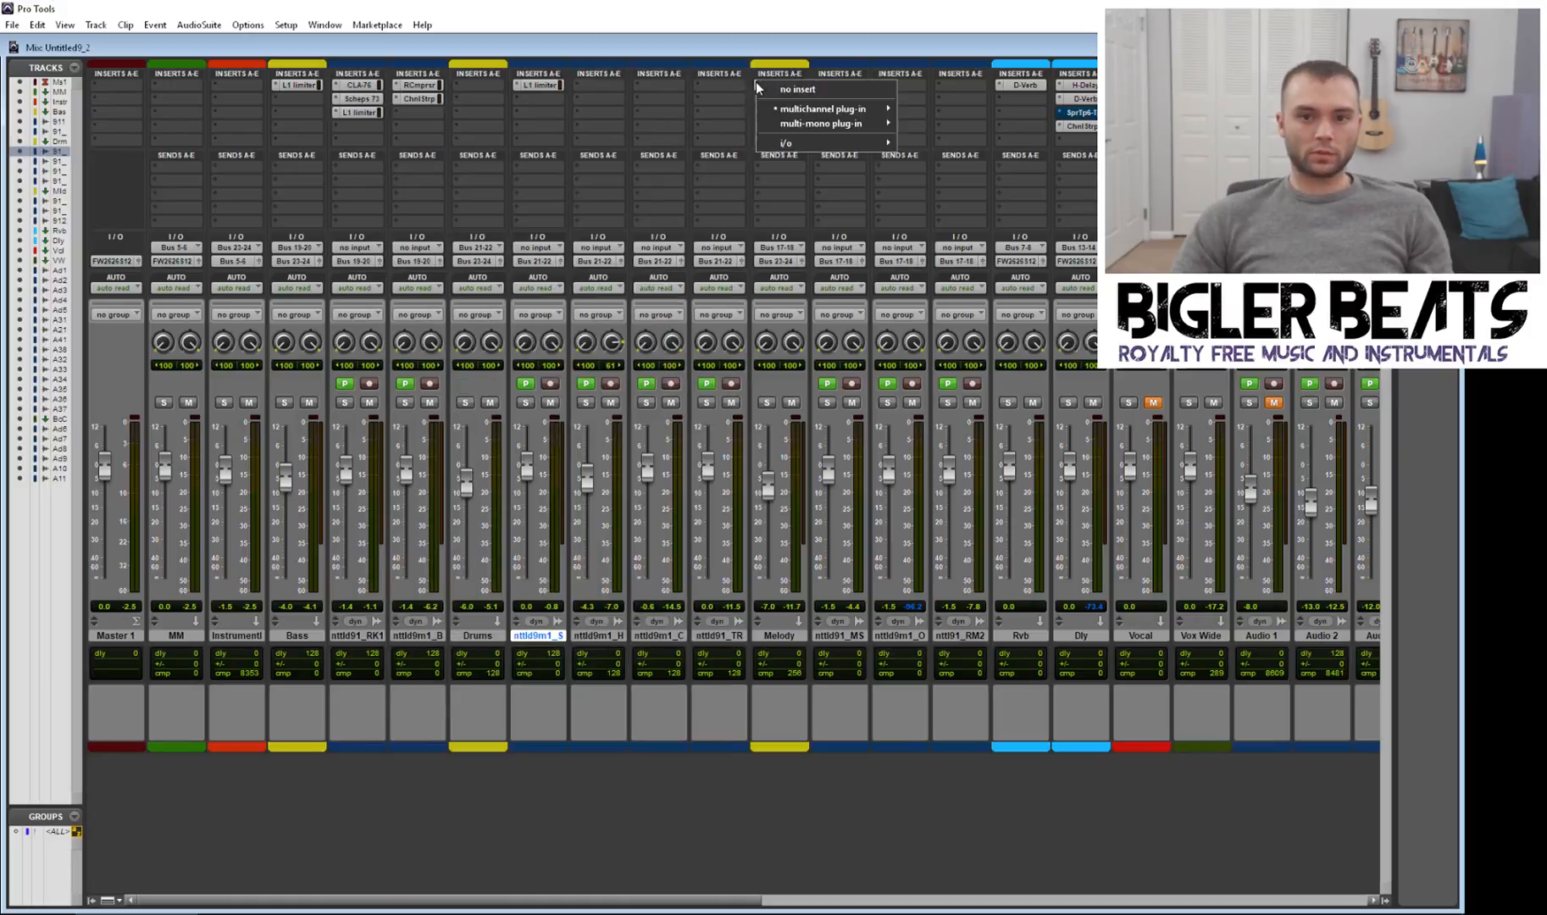
click(766, 86)
click(861, 86)
mouse_move(940, 108)
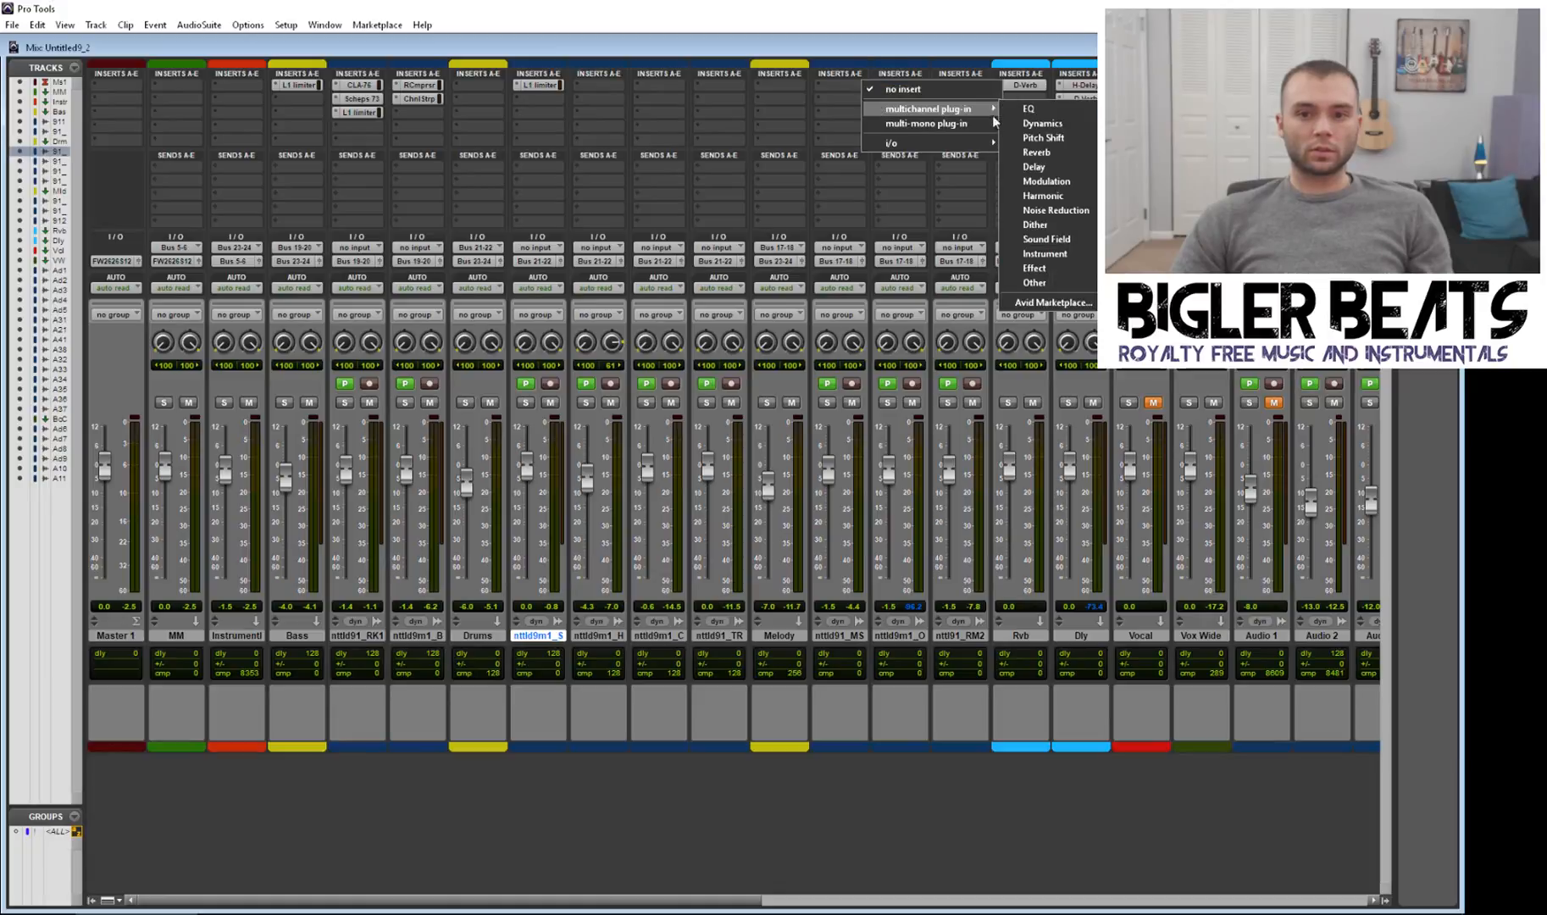
mouse_move(1041, 123)
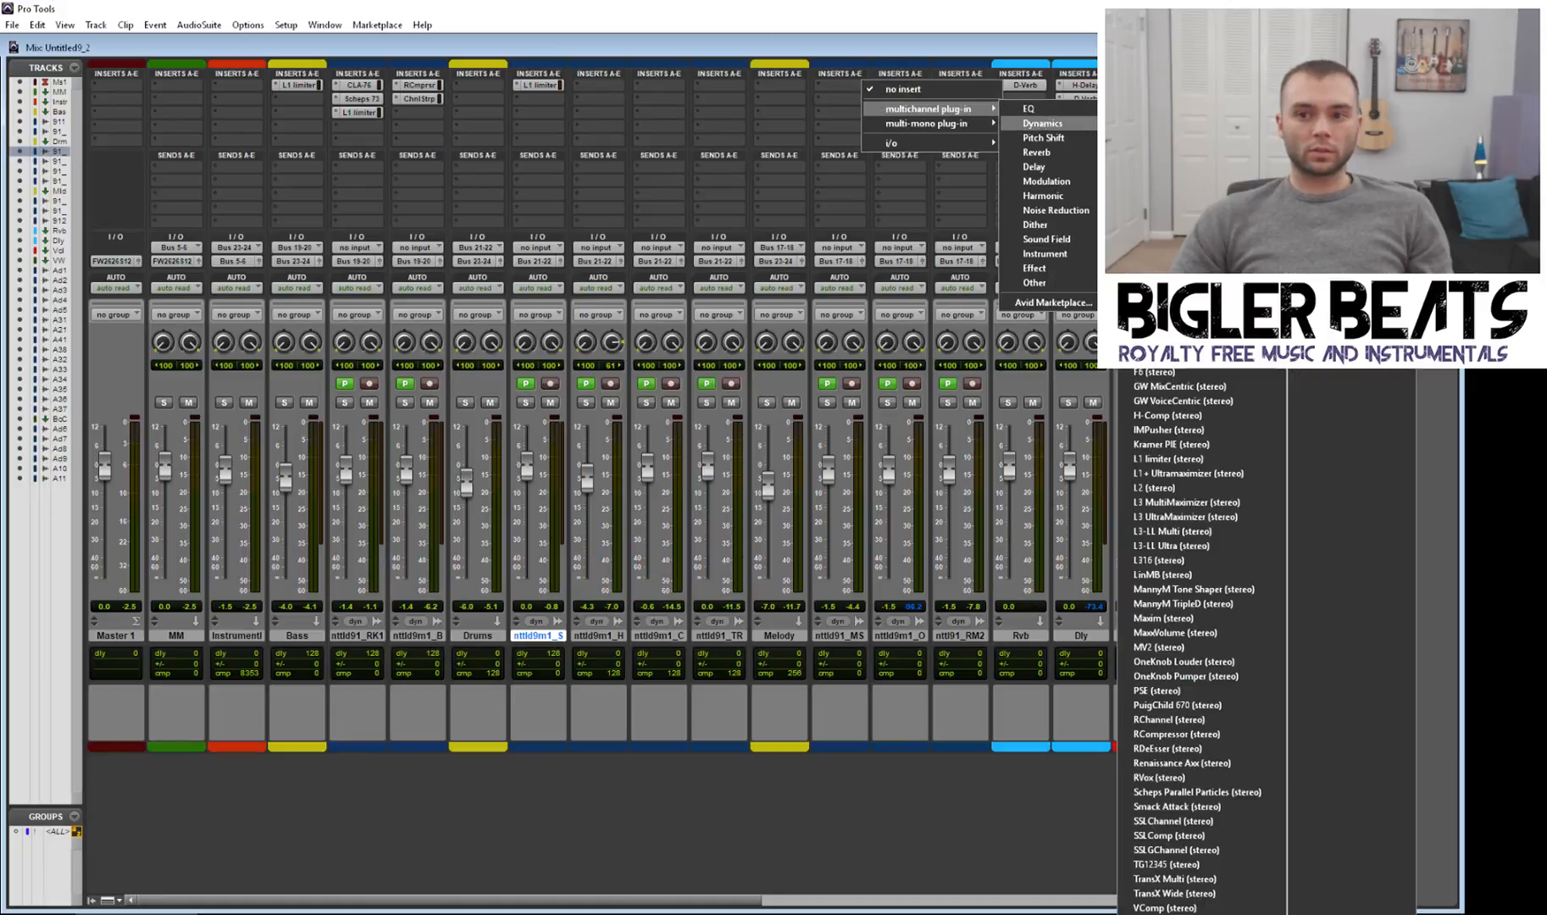
click(1166, 222)
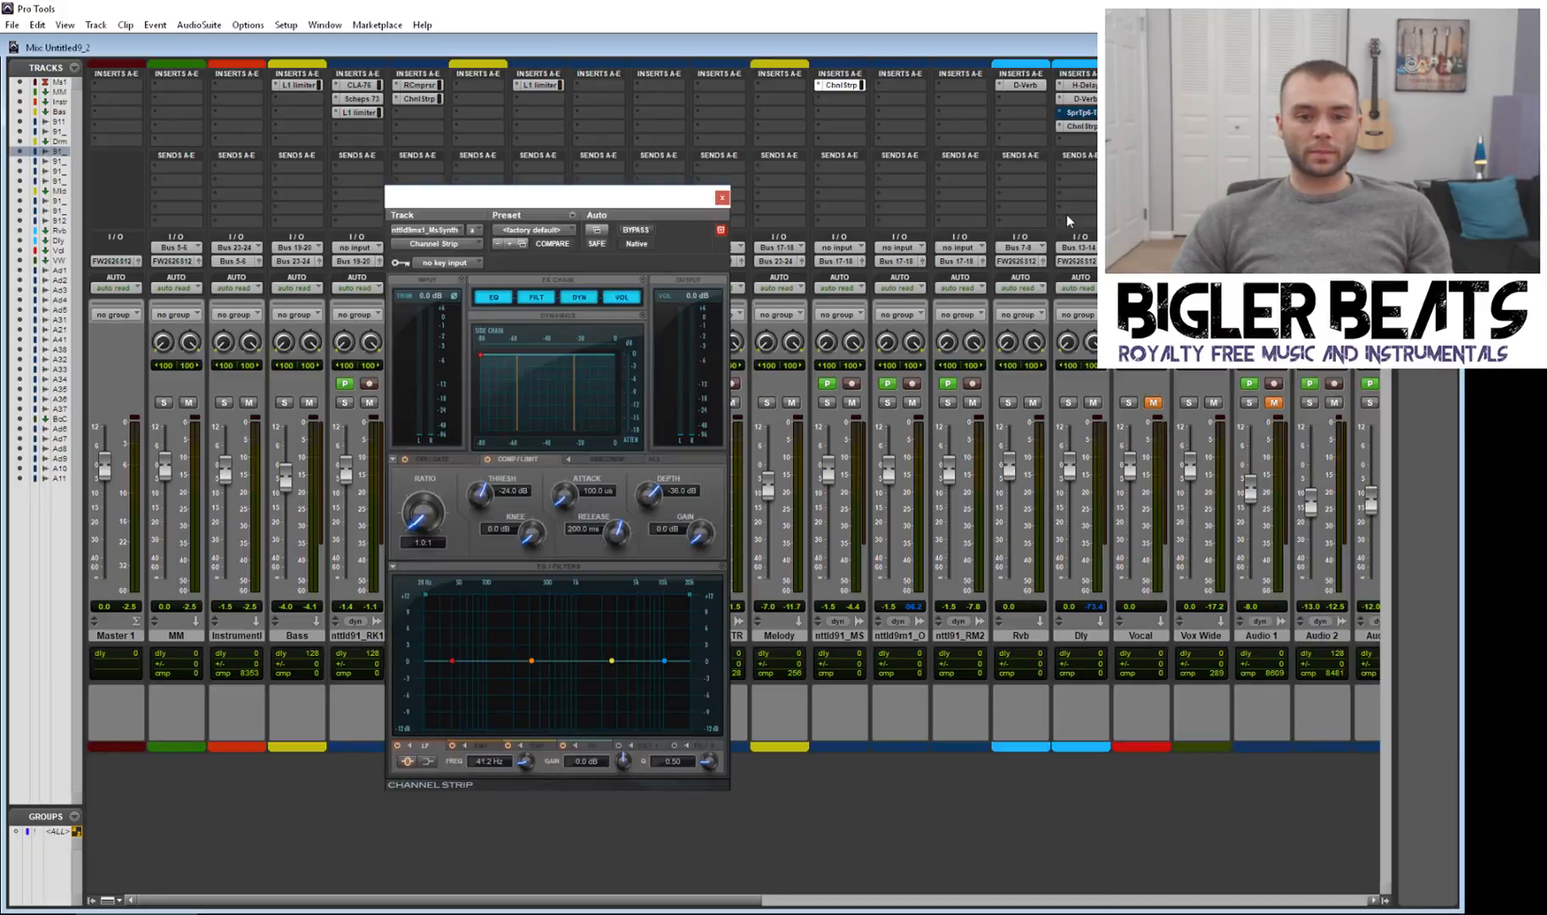
Step: Enable the new Channel Strip's low-pass Filter 2, move the plug-in from the Mas. Synth track to Melody and reopen it there
click(685, 596)
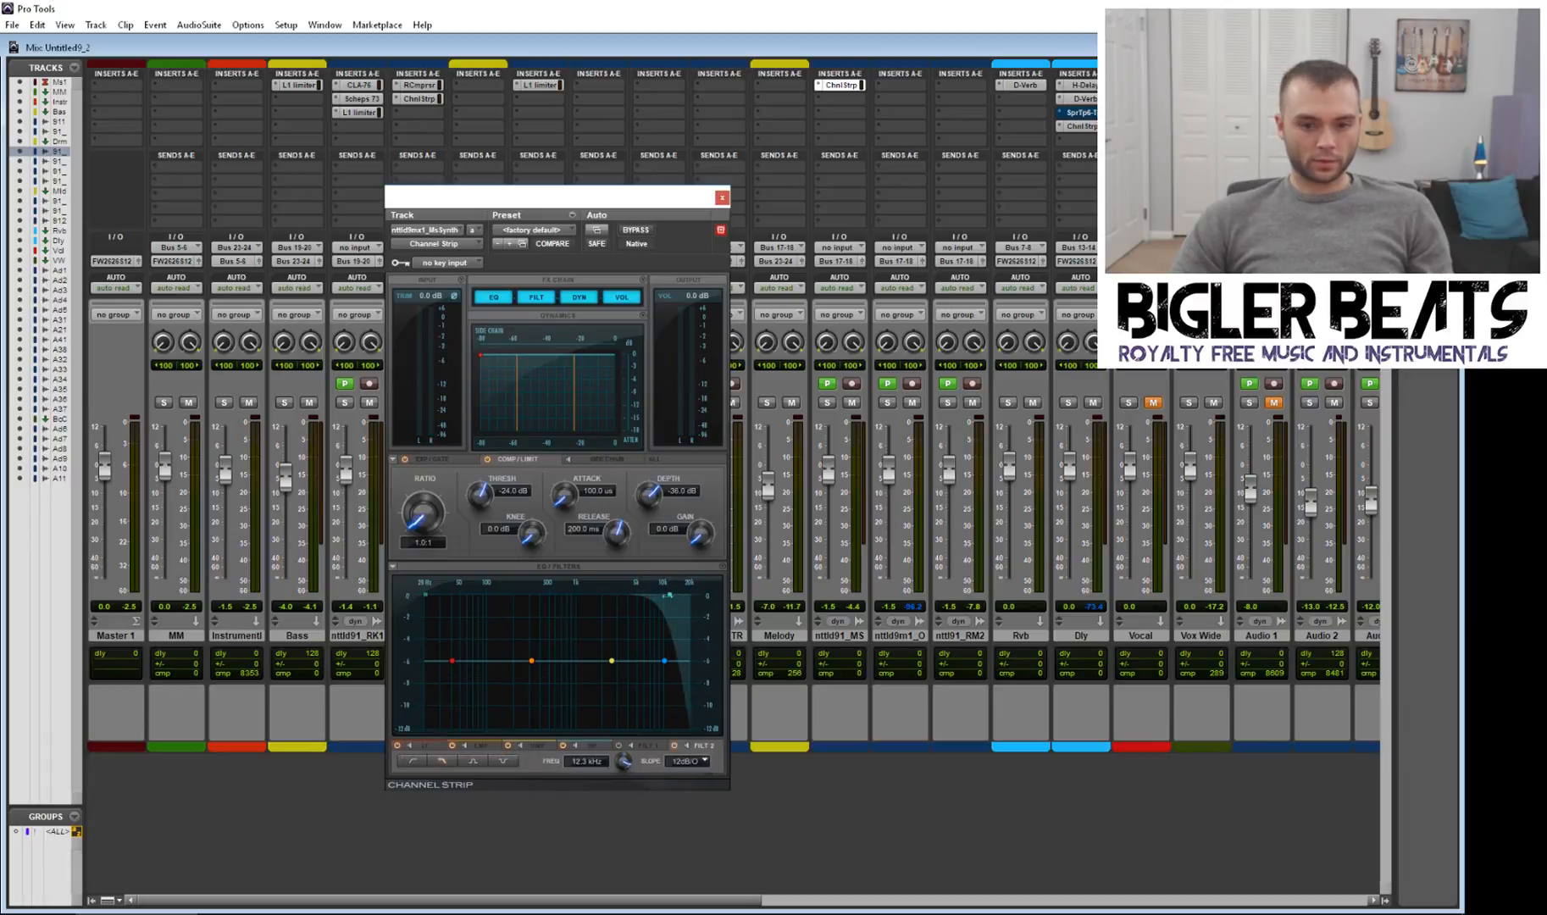
click(721, 198)
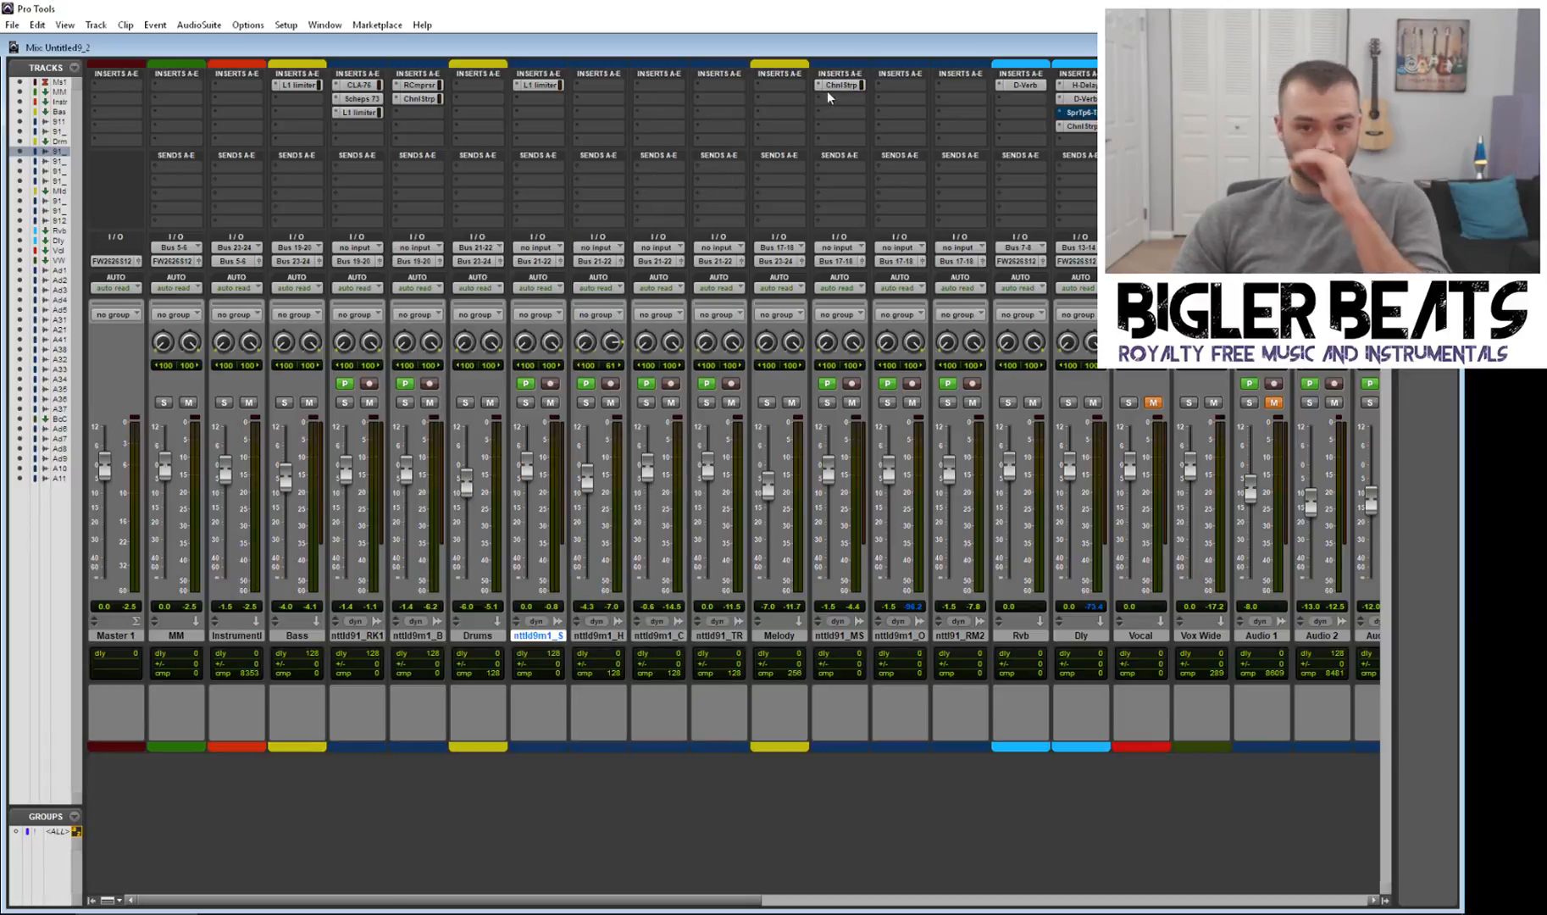
drag(780, 87, 781, 85)
click(782, 85)
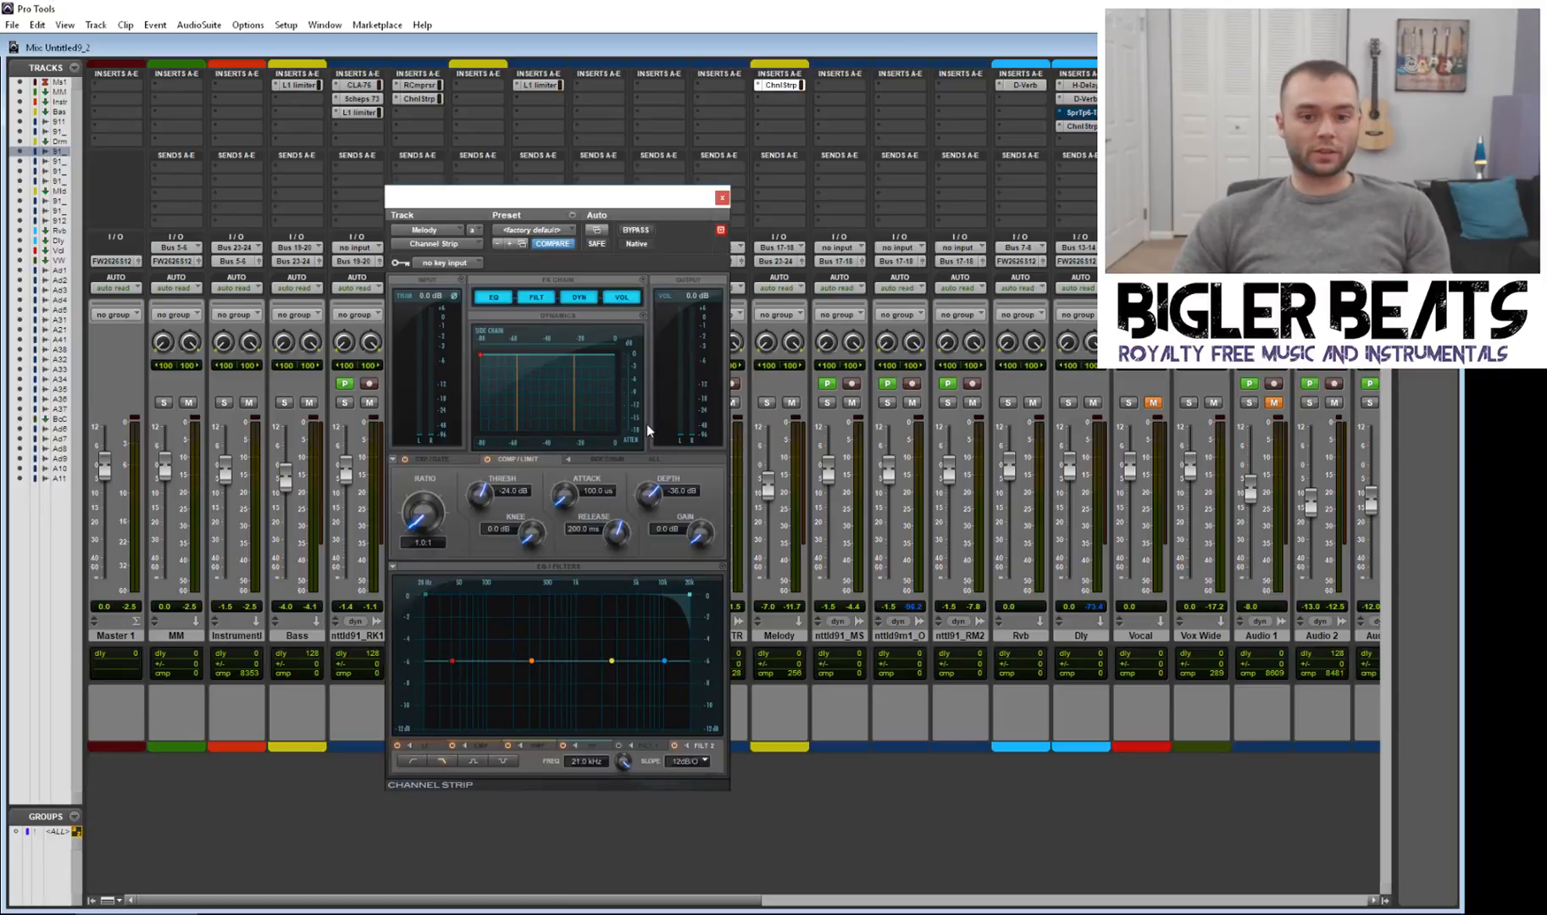
Step: Set the Melody Channel Strip's high-pass Filter 1 to 65 Hz and its low-pass Filter 2 to 14 kHz, and close the plug-in
click(425, 594)
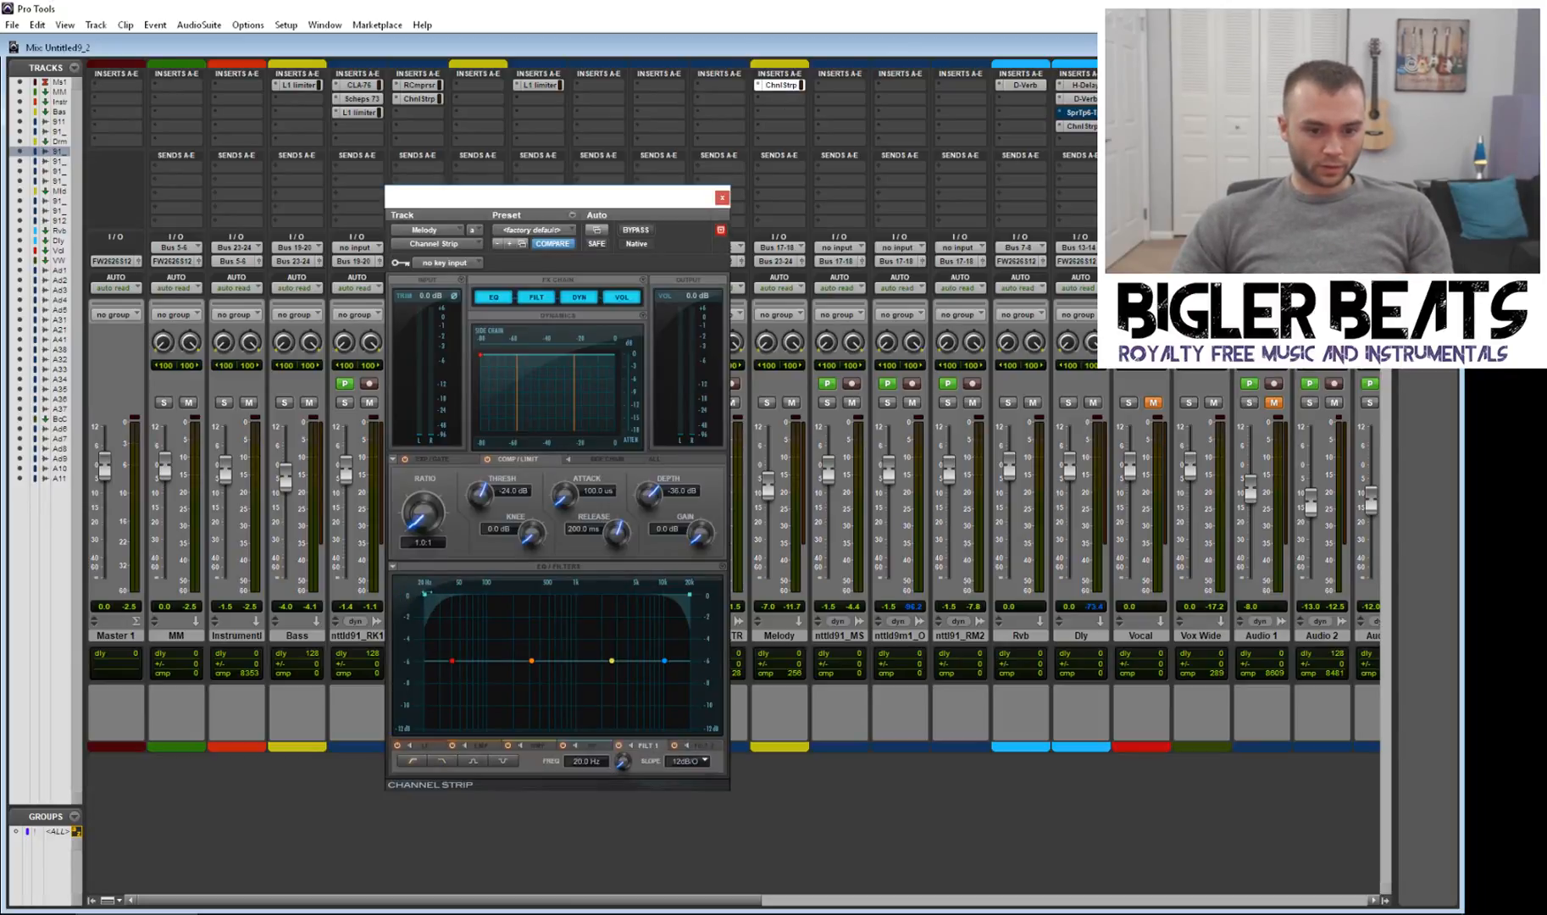
text(65)
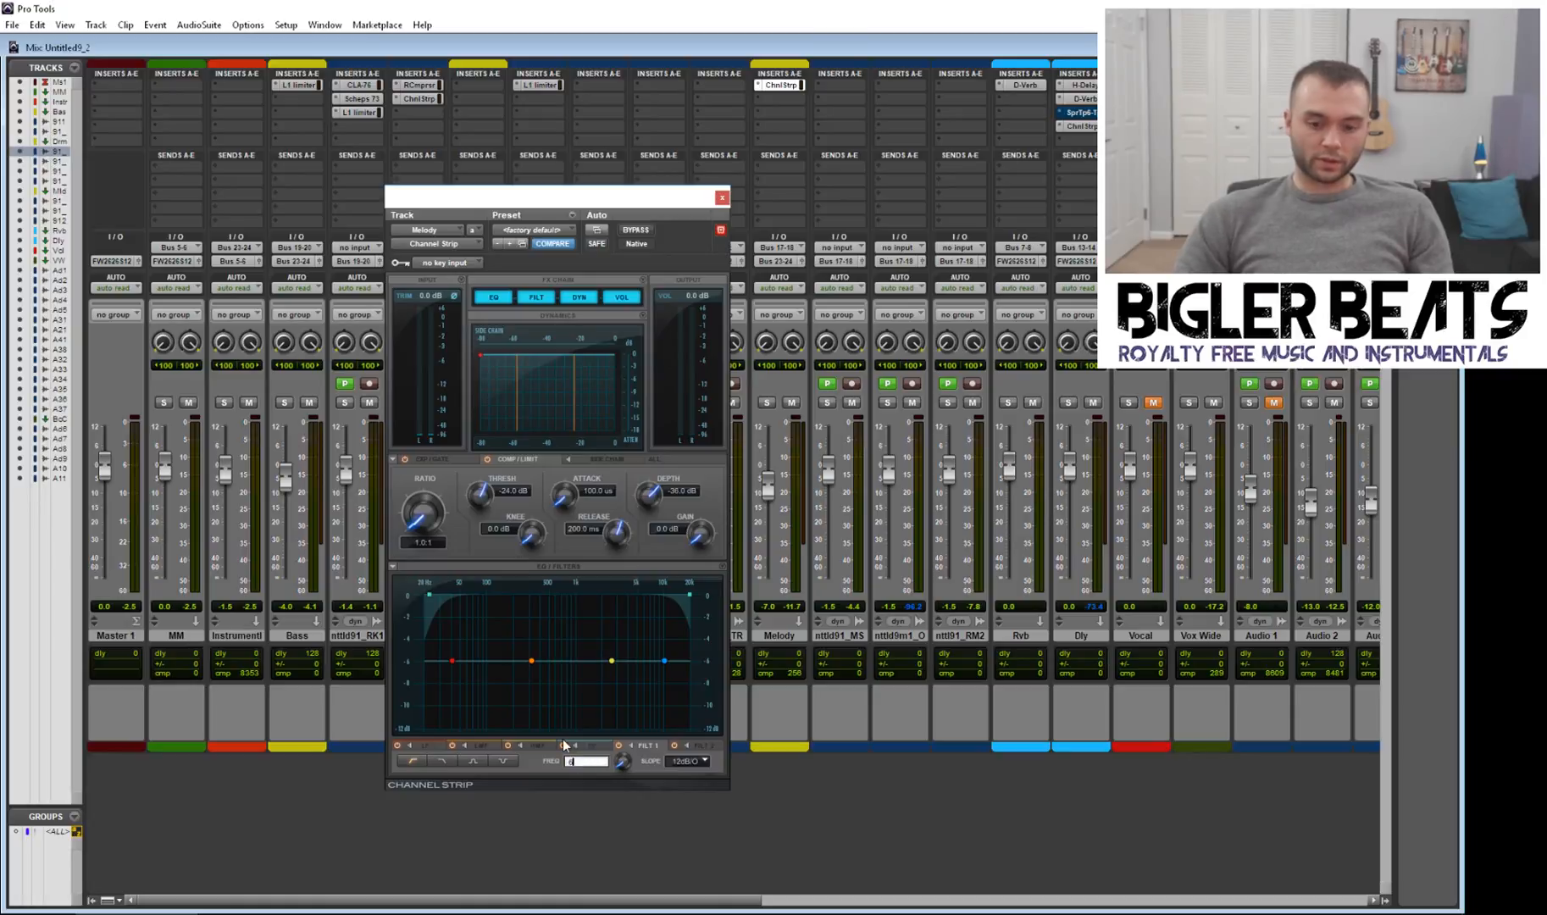
key(Return)
click(690, 594)
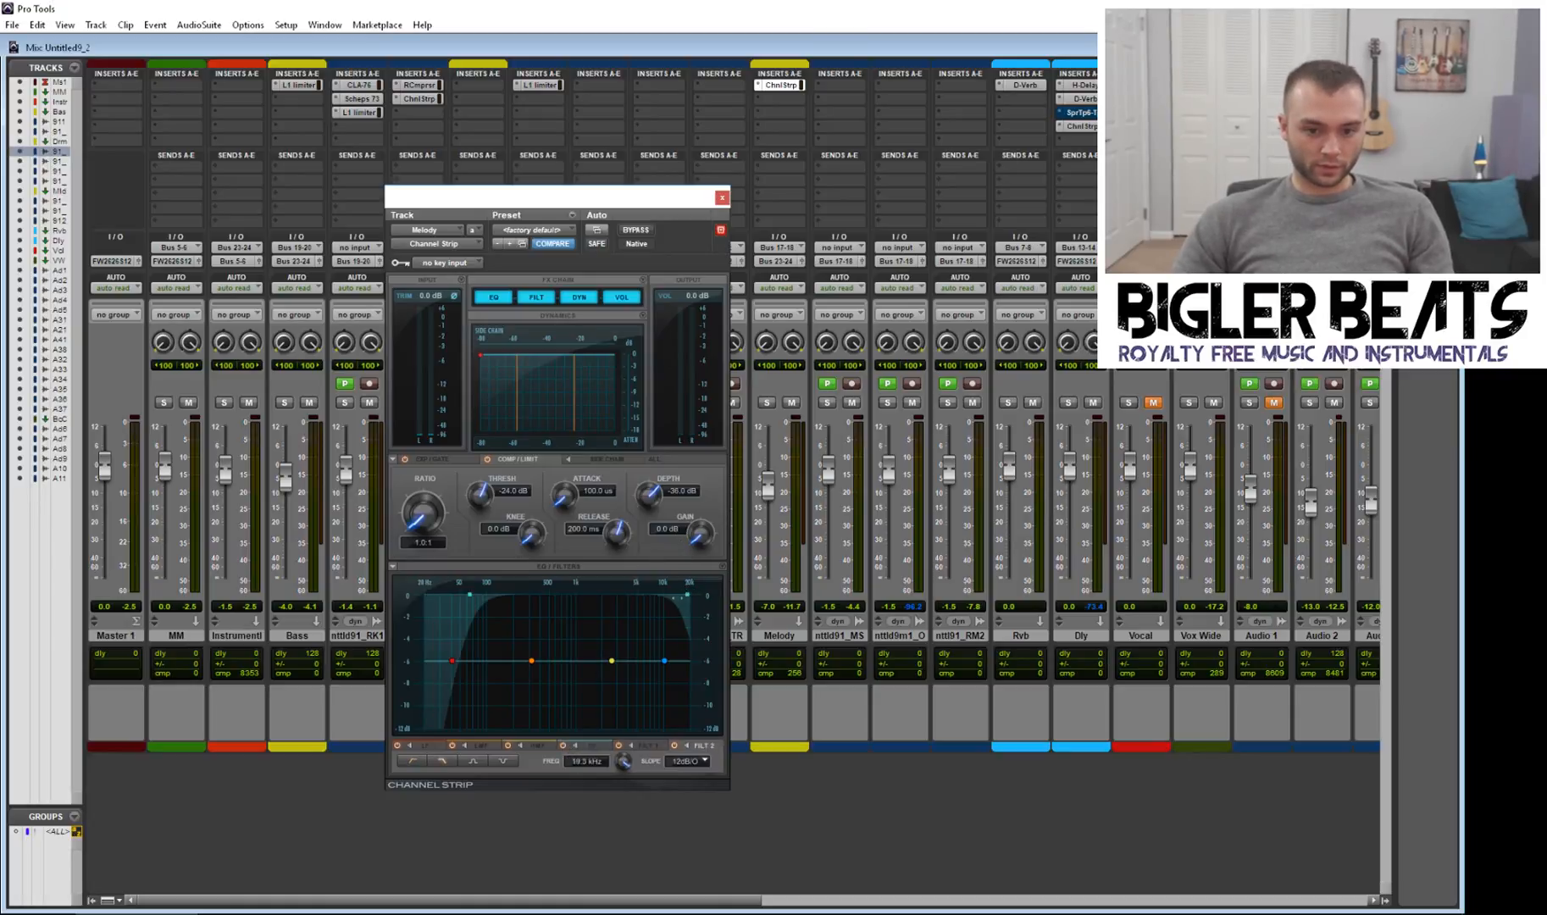
click(591, 759)
text(1400)
key(Return)
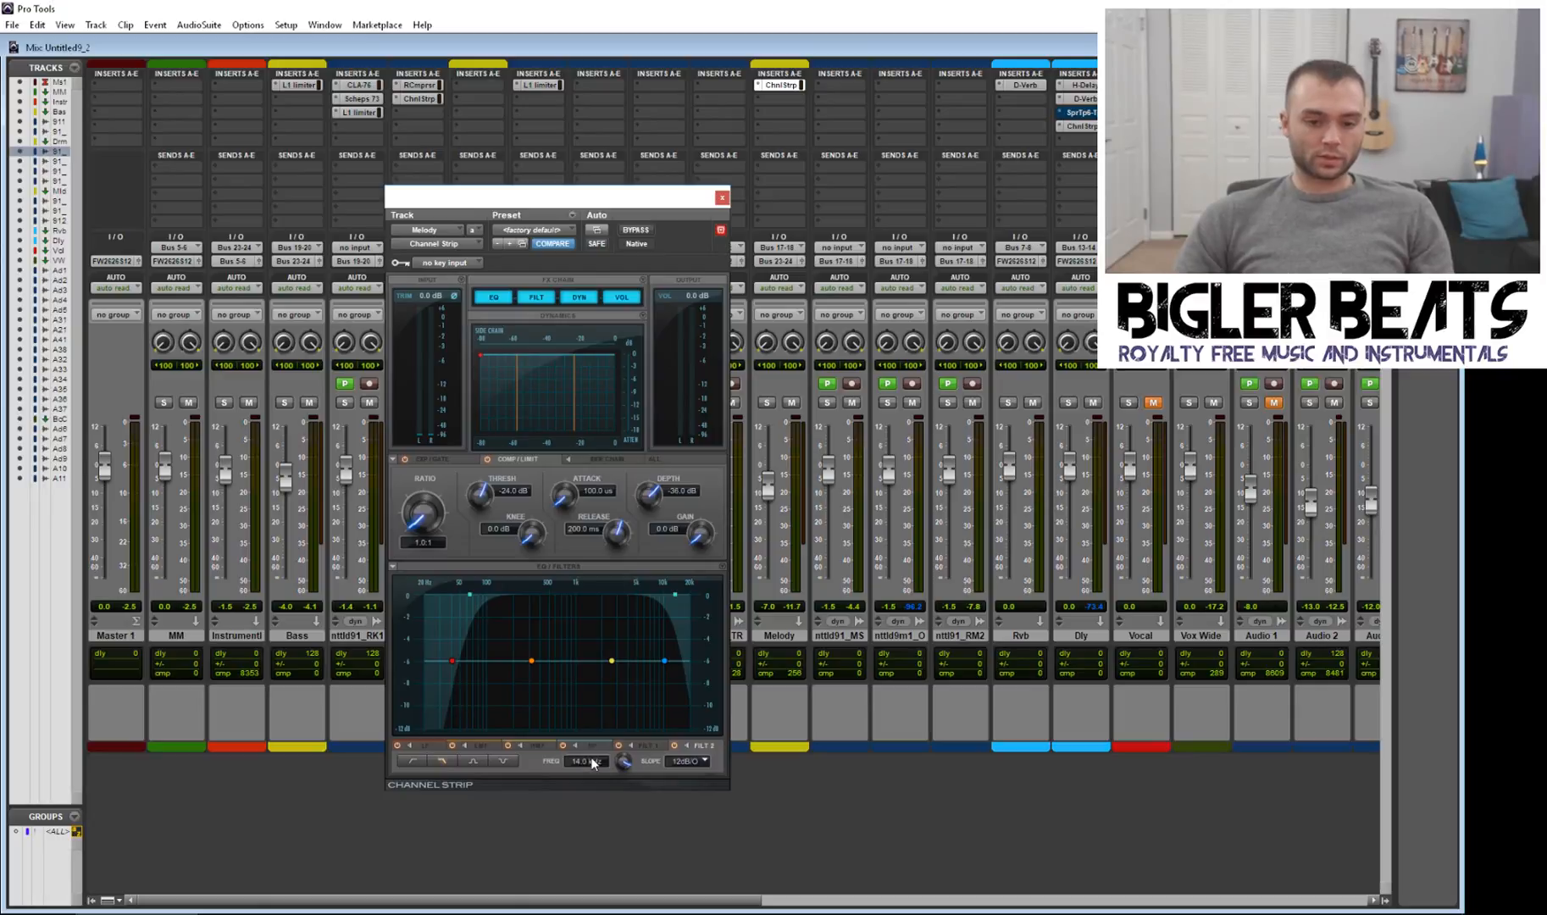
click(722, 198)
Step: Play the mix from 1:18.750 to judge the filtered melody, and look over the melody and vocal tracks in the Edit window
key(space)
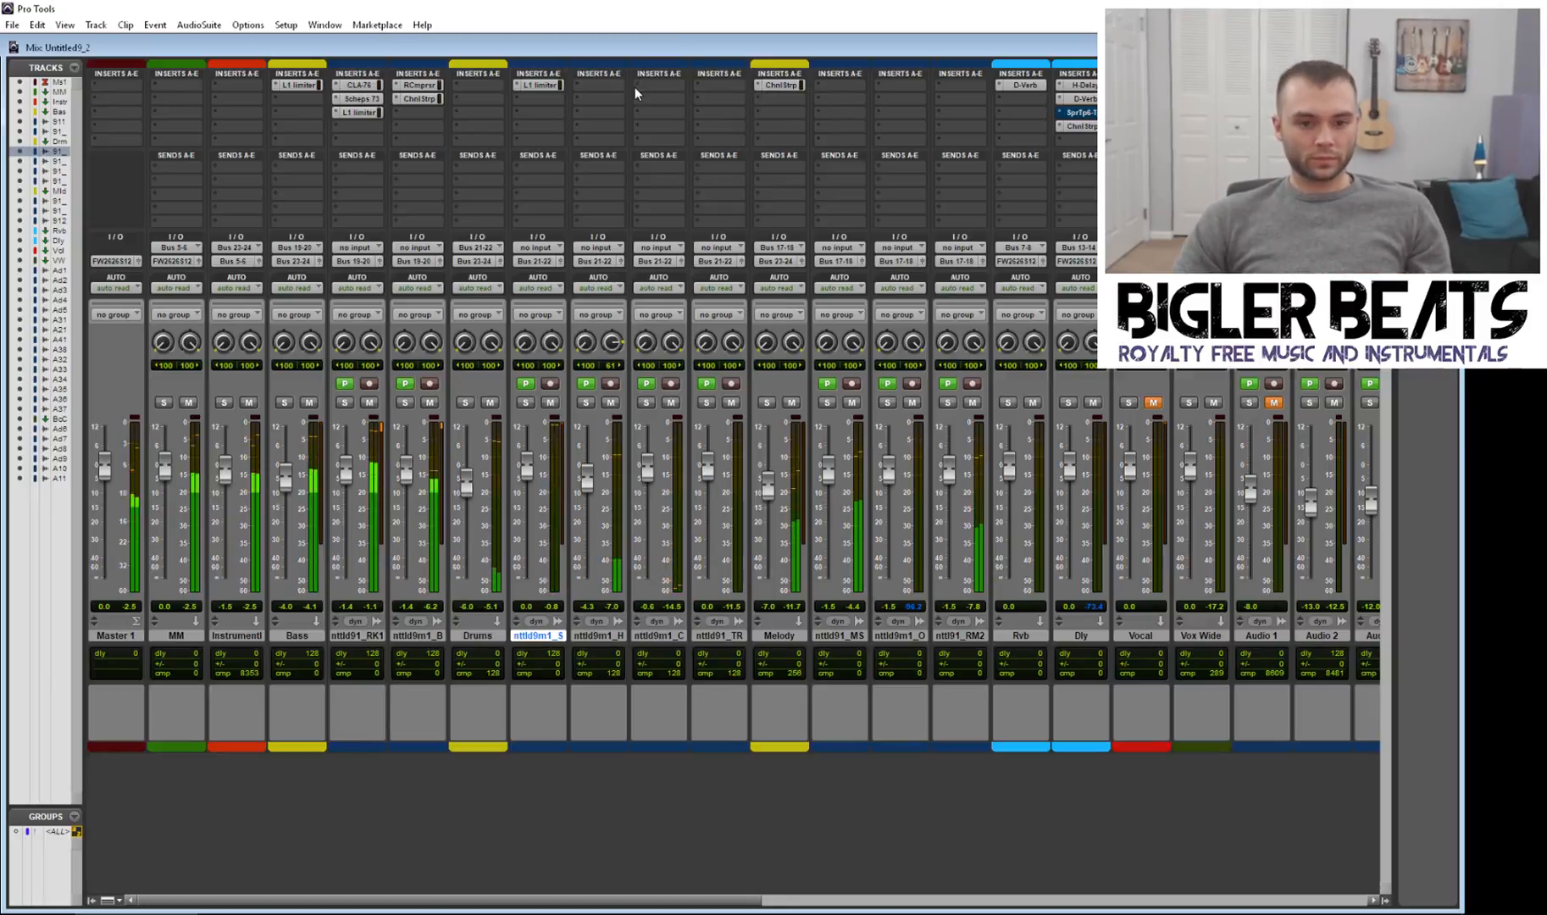
key(space)
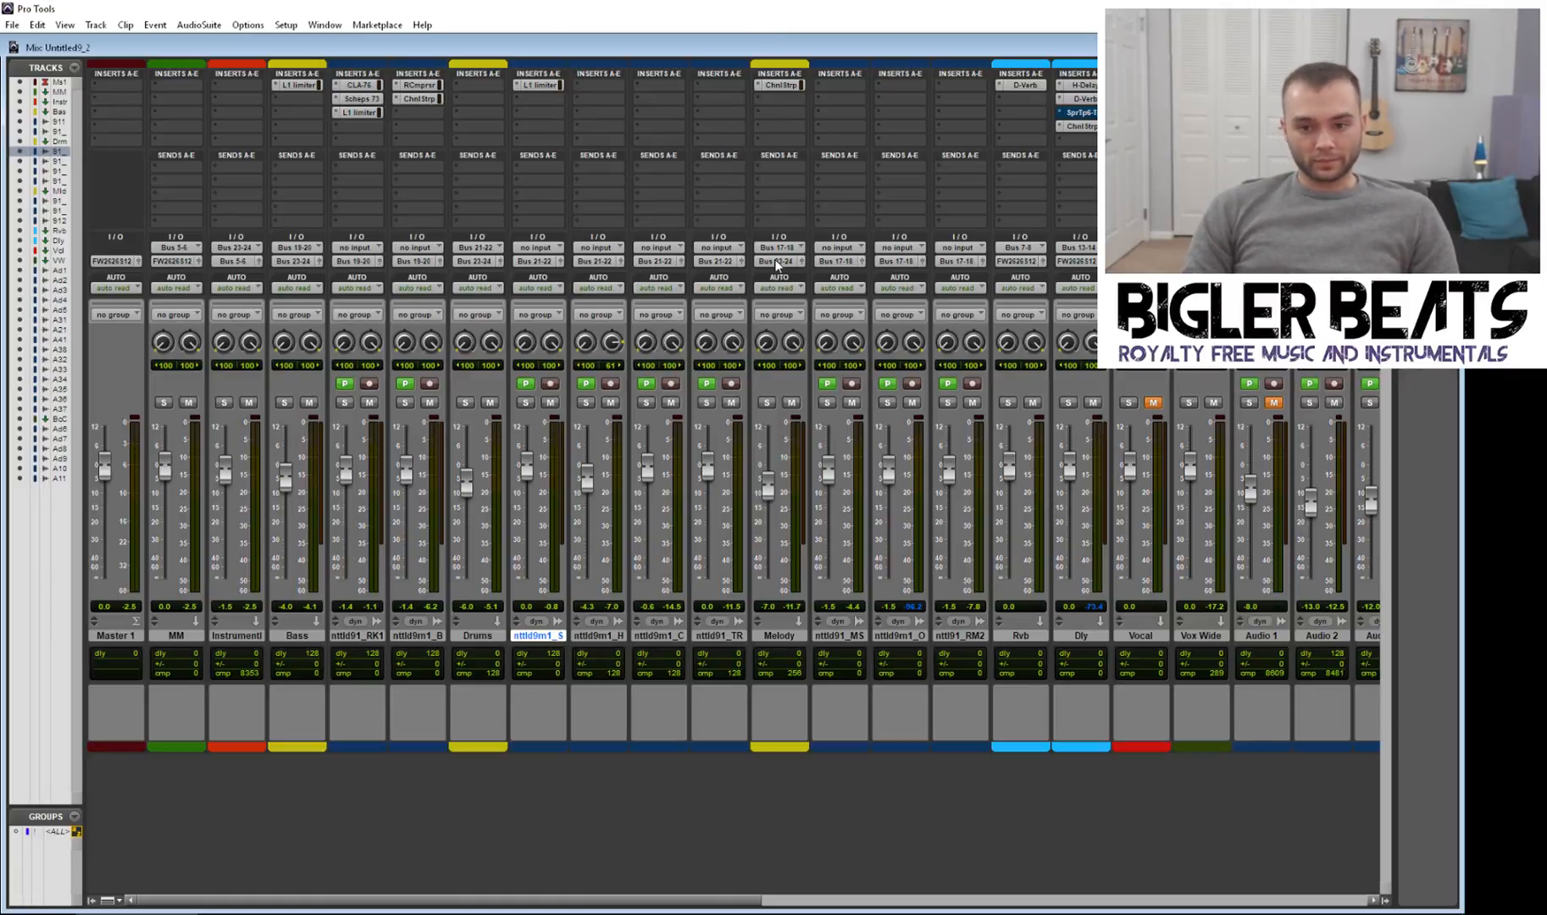
key(ctrl+equal)
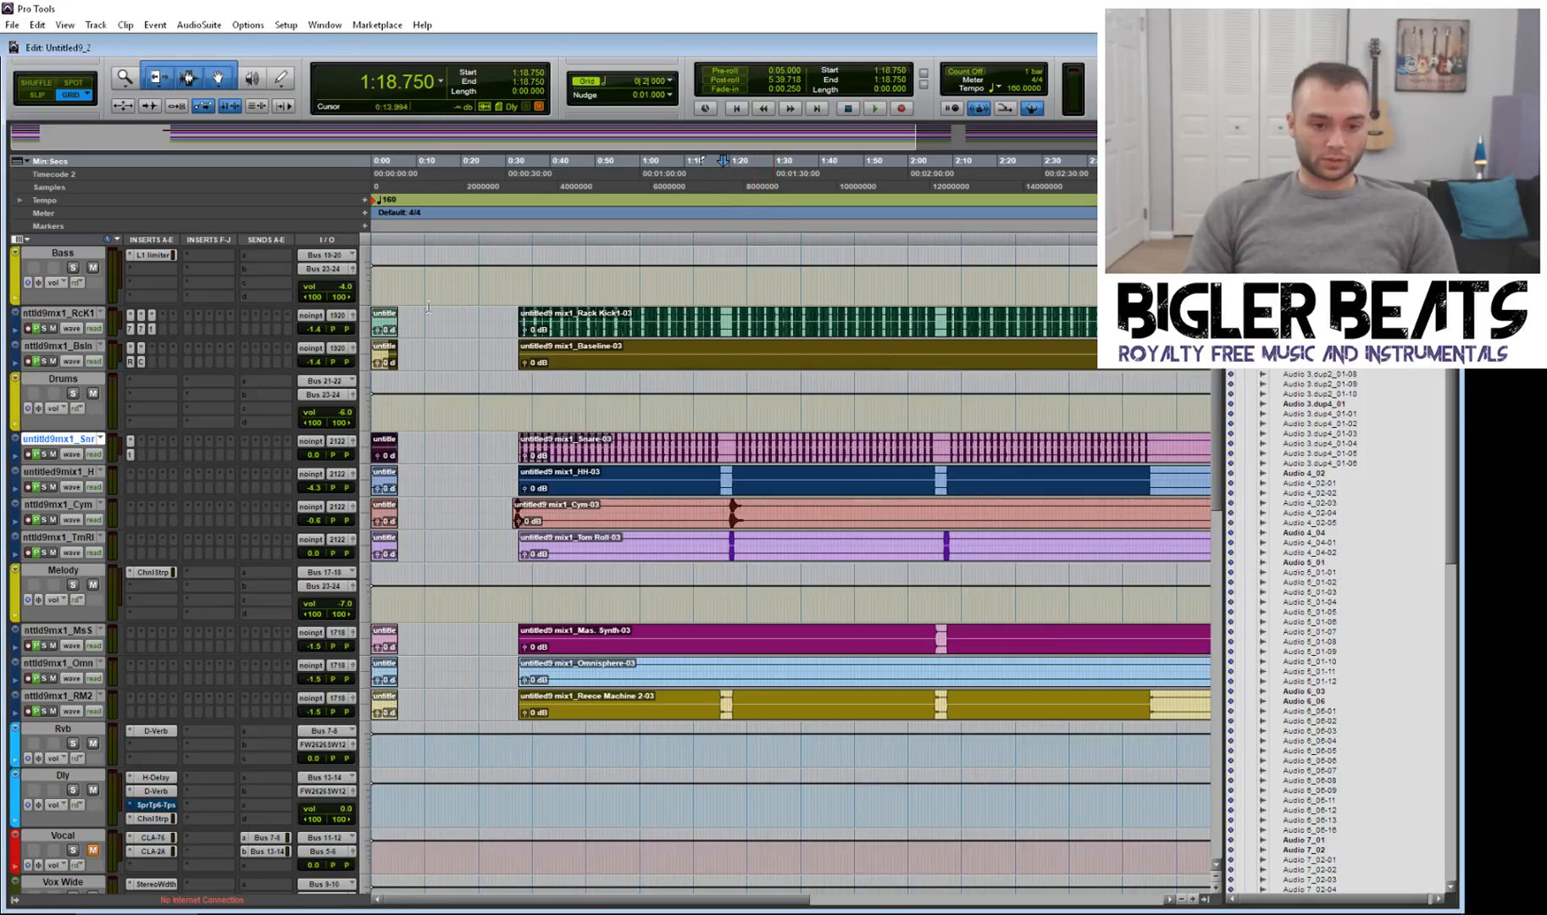
scroll(250, 700, down, 5)
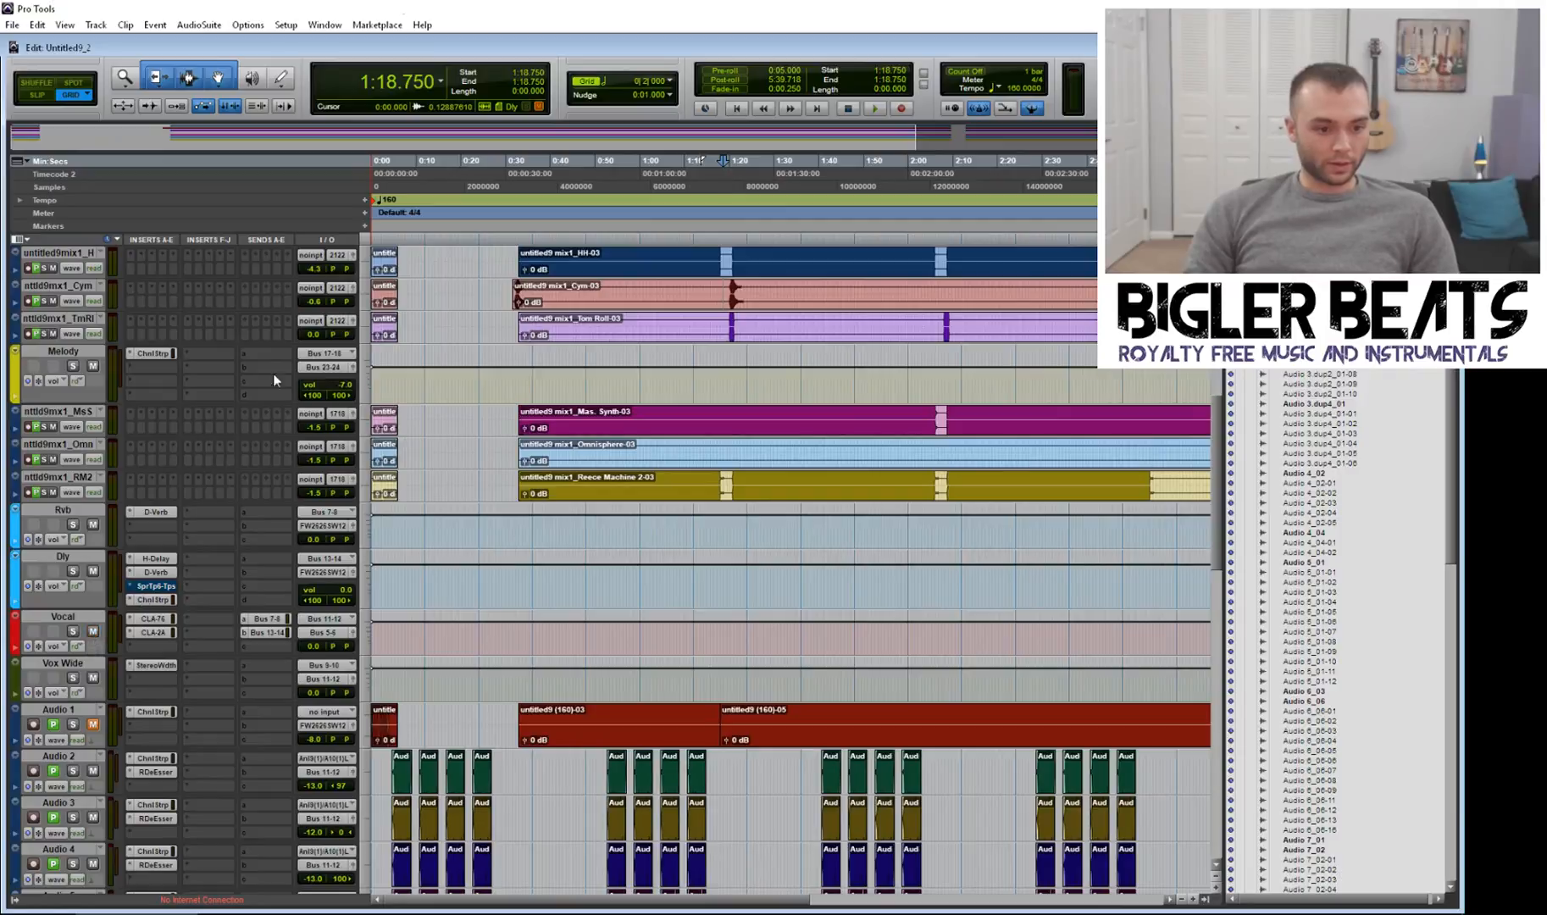
key(ctrl+equal)
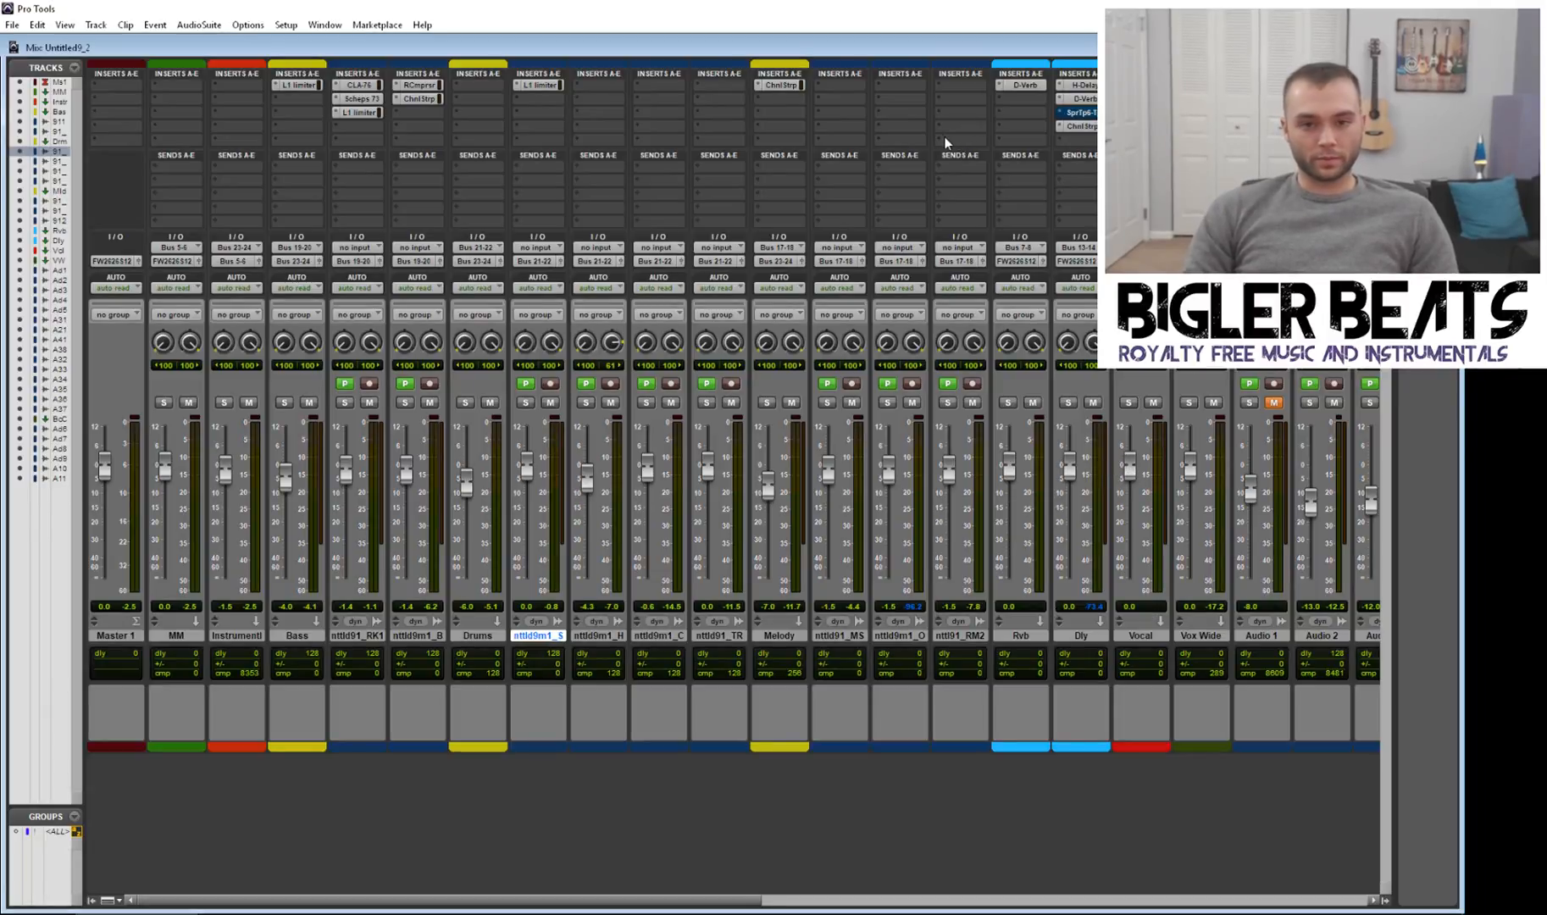
key(space)
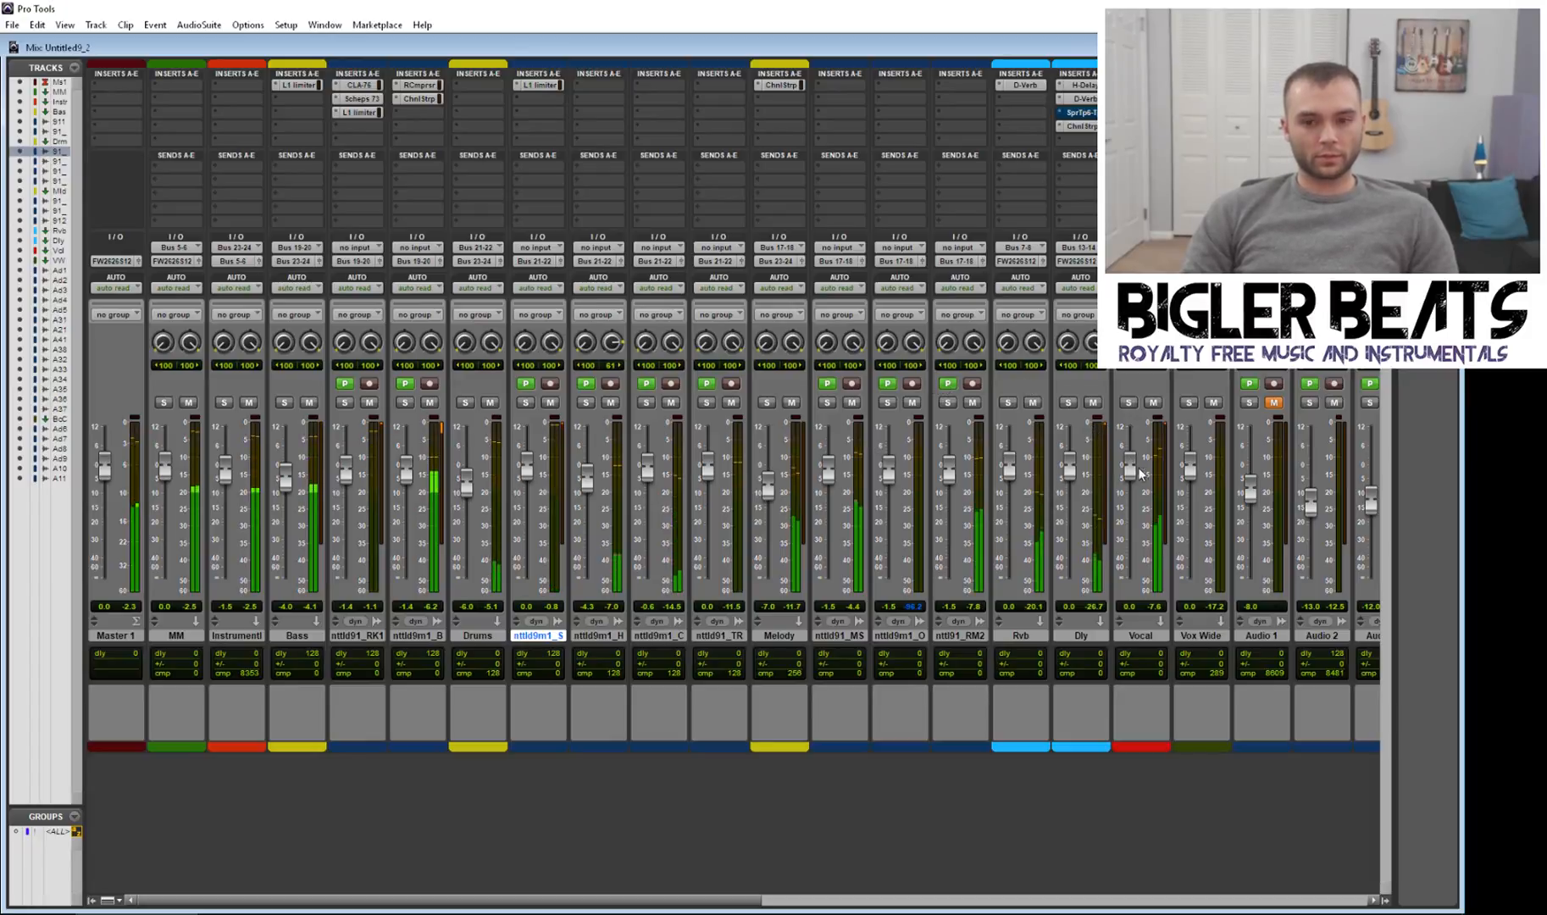
key(ctrl+equal)
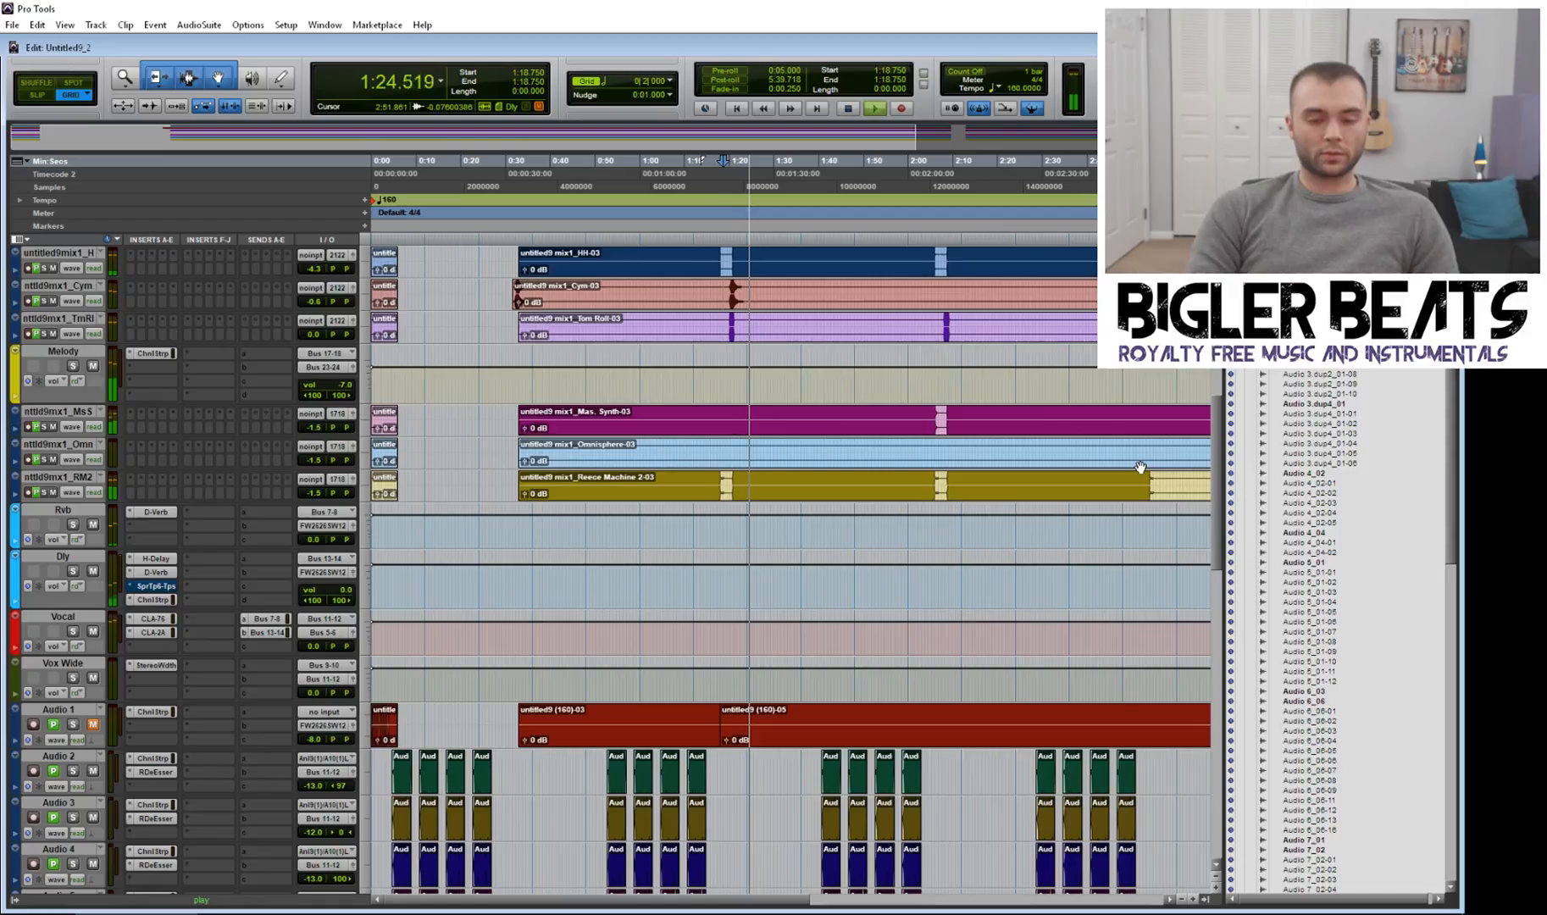
key(space)
Step: Zoom the timeline out to show the whole song, and audition the intro from 0:03.750 while checking the mixer levels
key(ctrl+bracketleft)
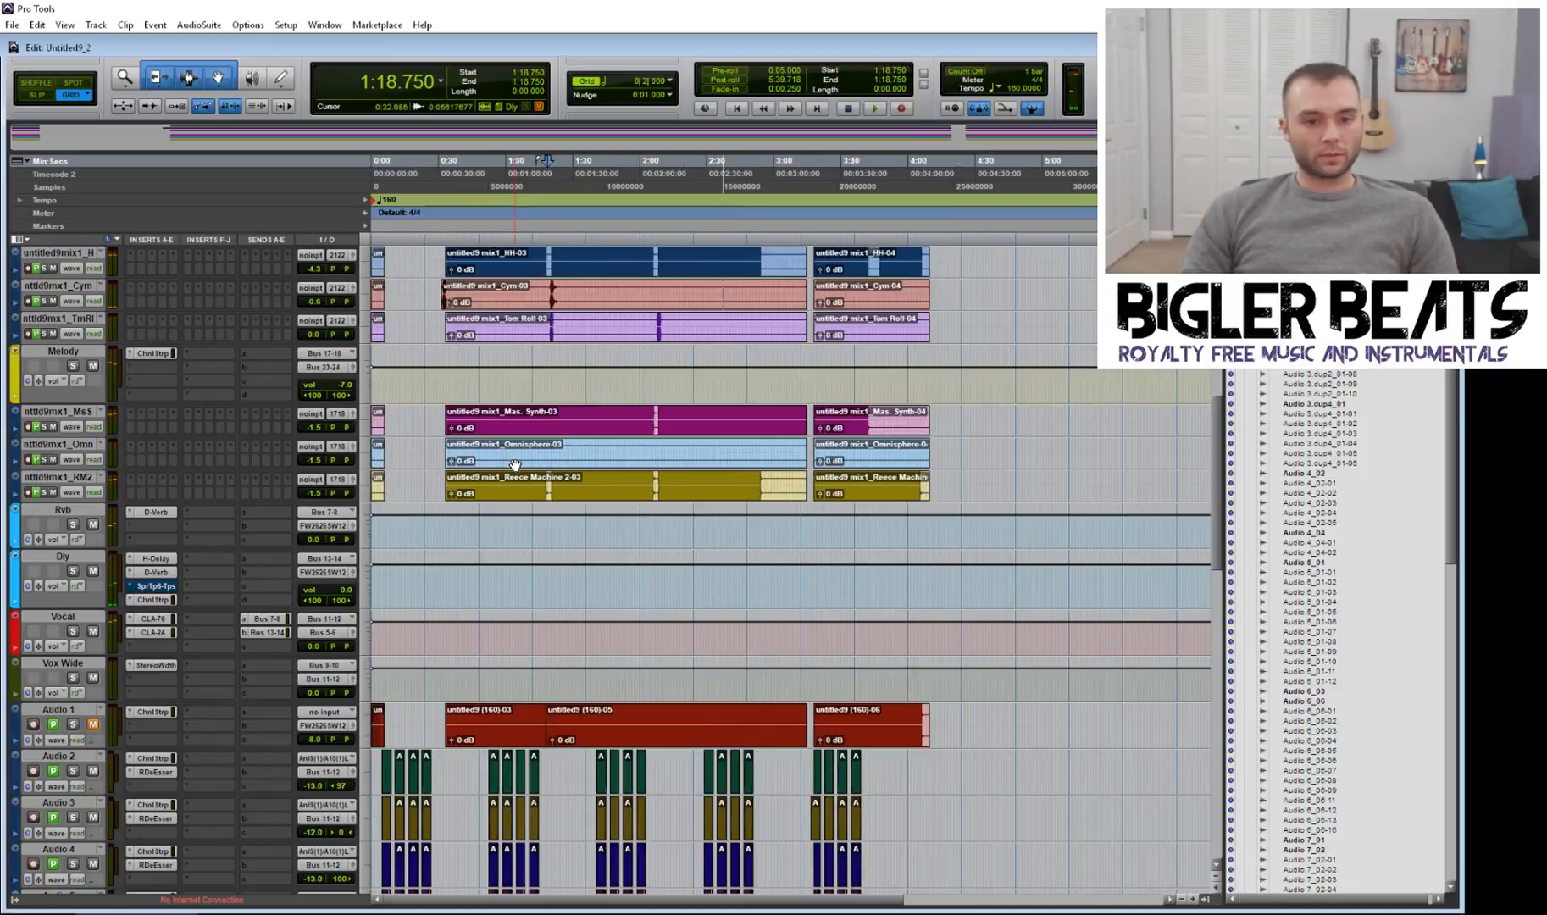
click(380, 524)
key(space)
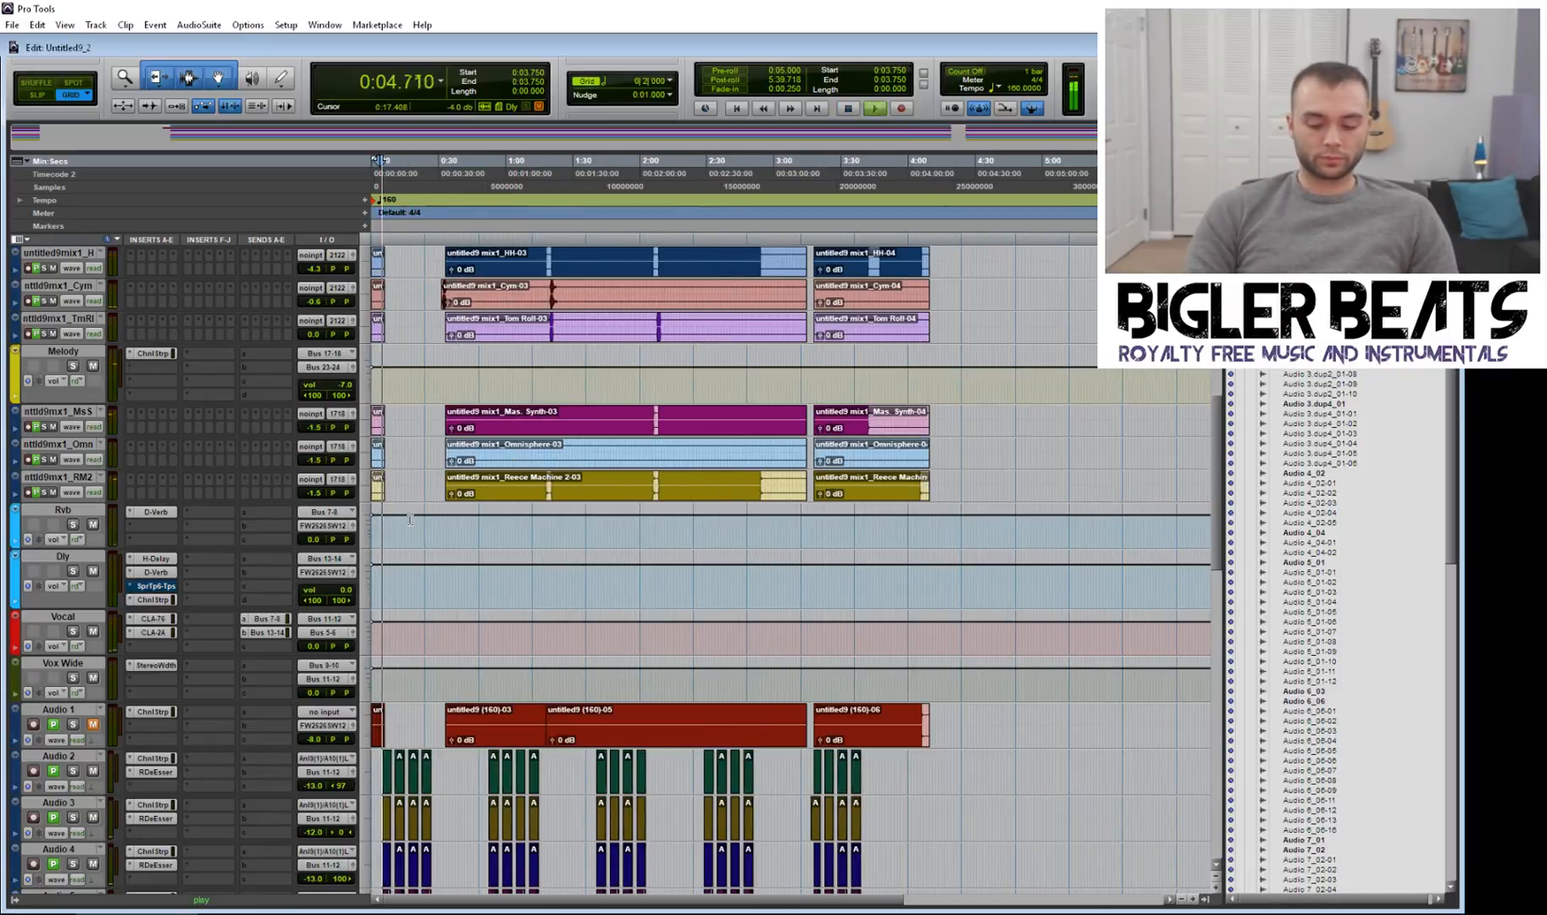
key(ctrl+equal)
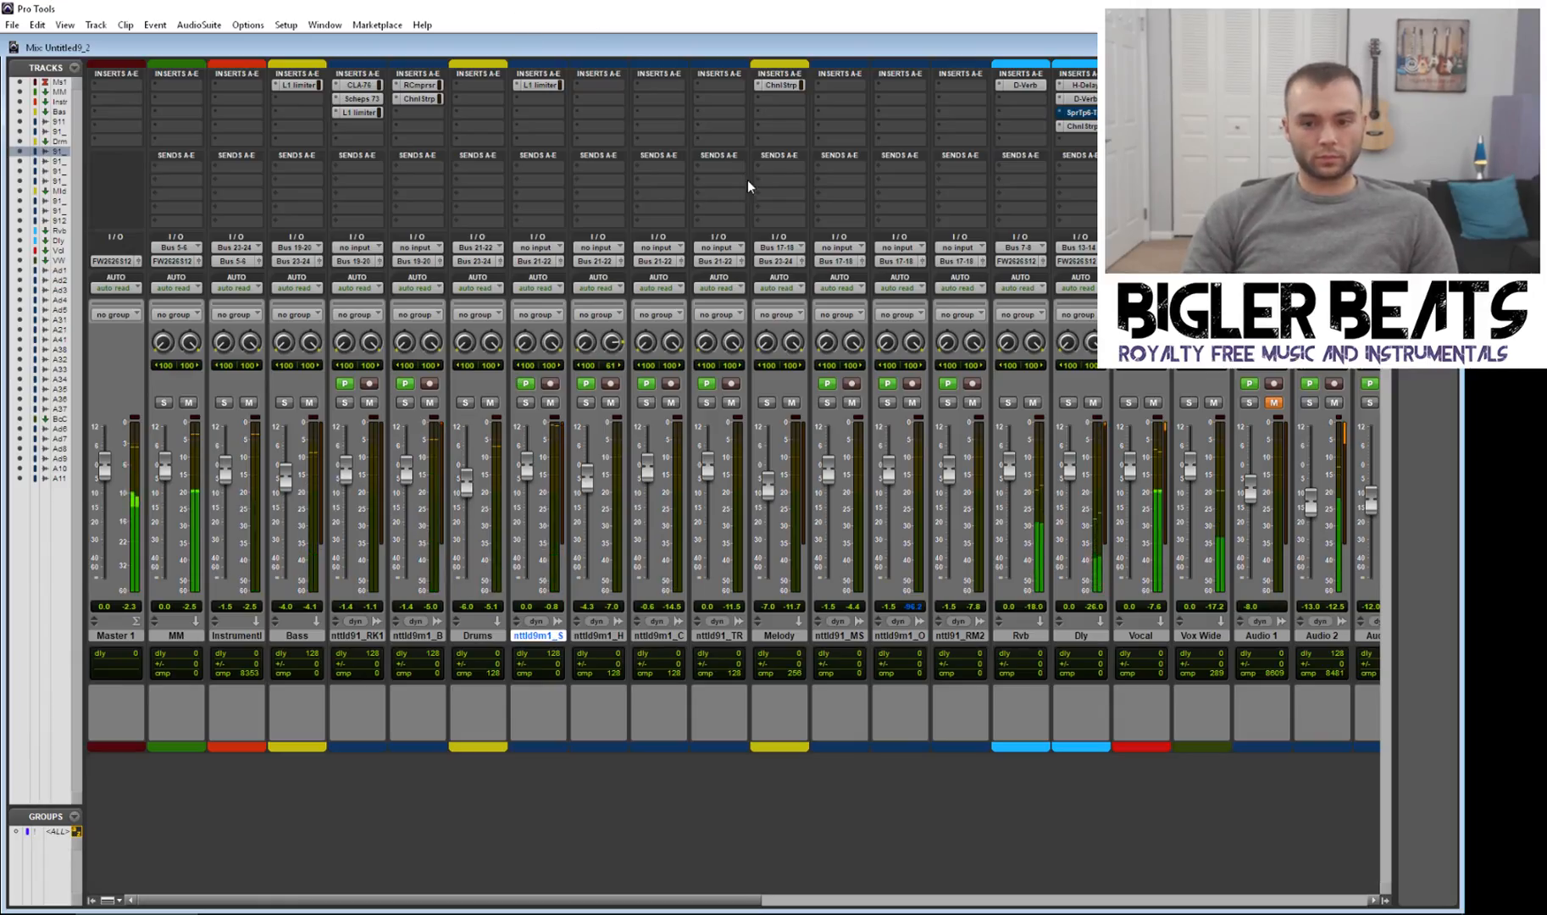
key(ctrl+equal)
key(space)
Step: Play the song from 0:49.500, watch the track levels in the mixer and stop playback
click(474, 391)
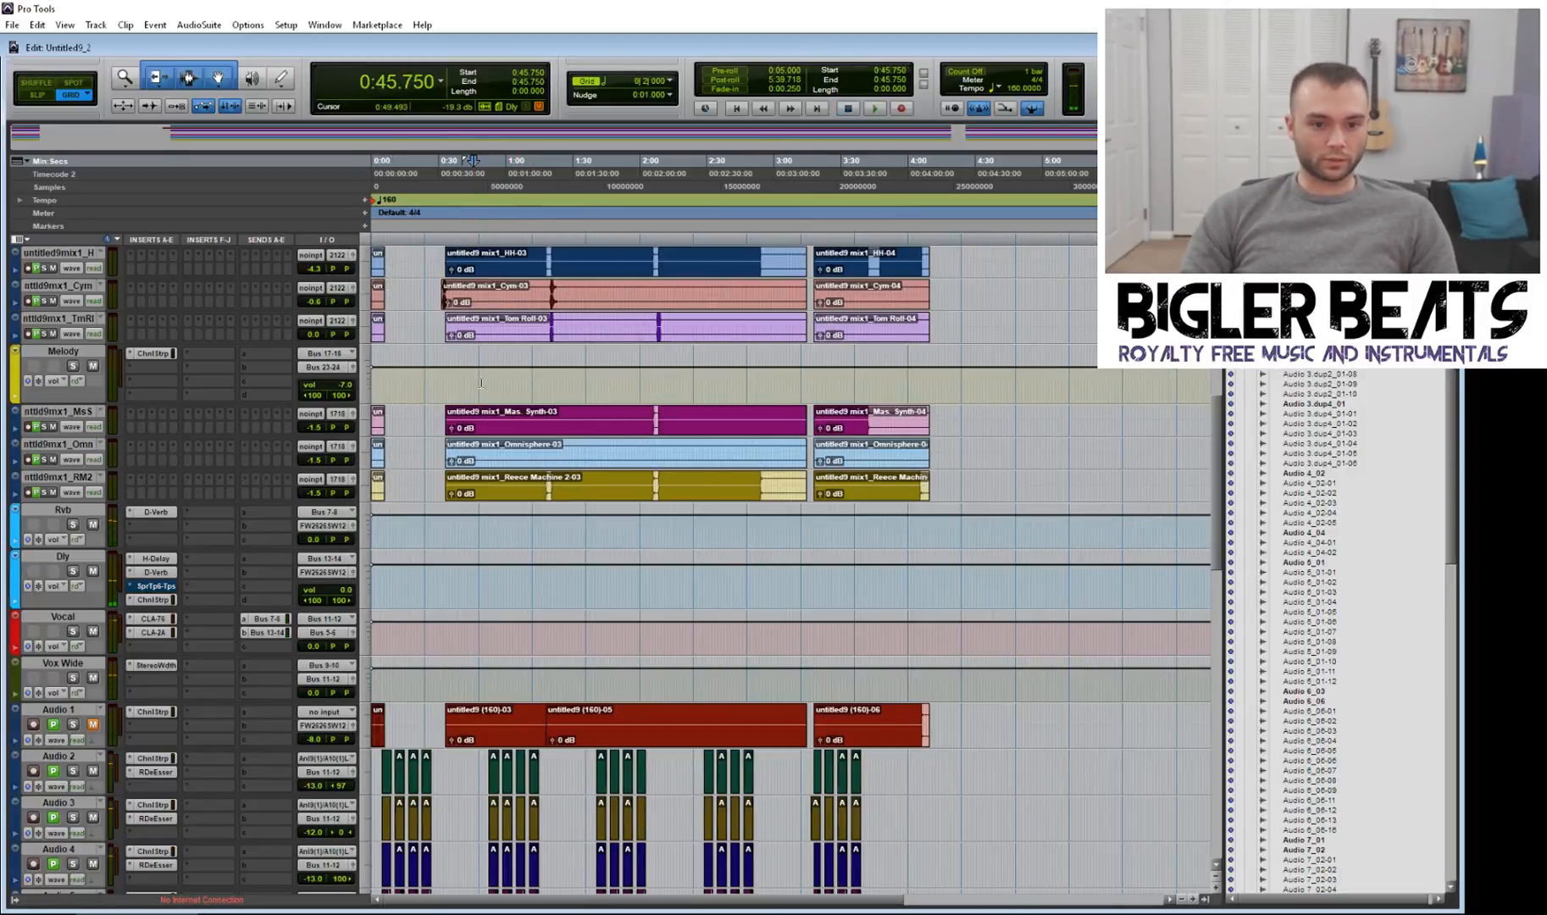
click(485, 383)
click(479, 383)
click(482, 383)
key(space)
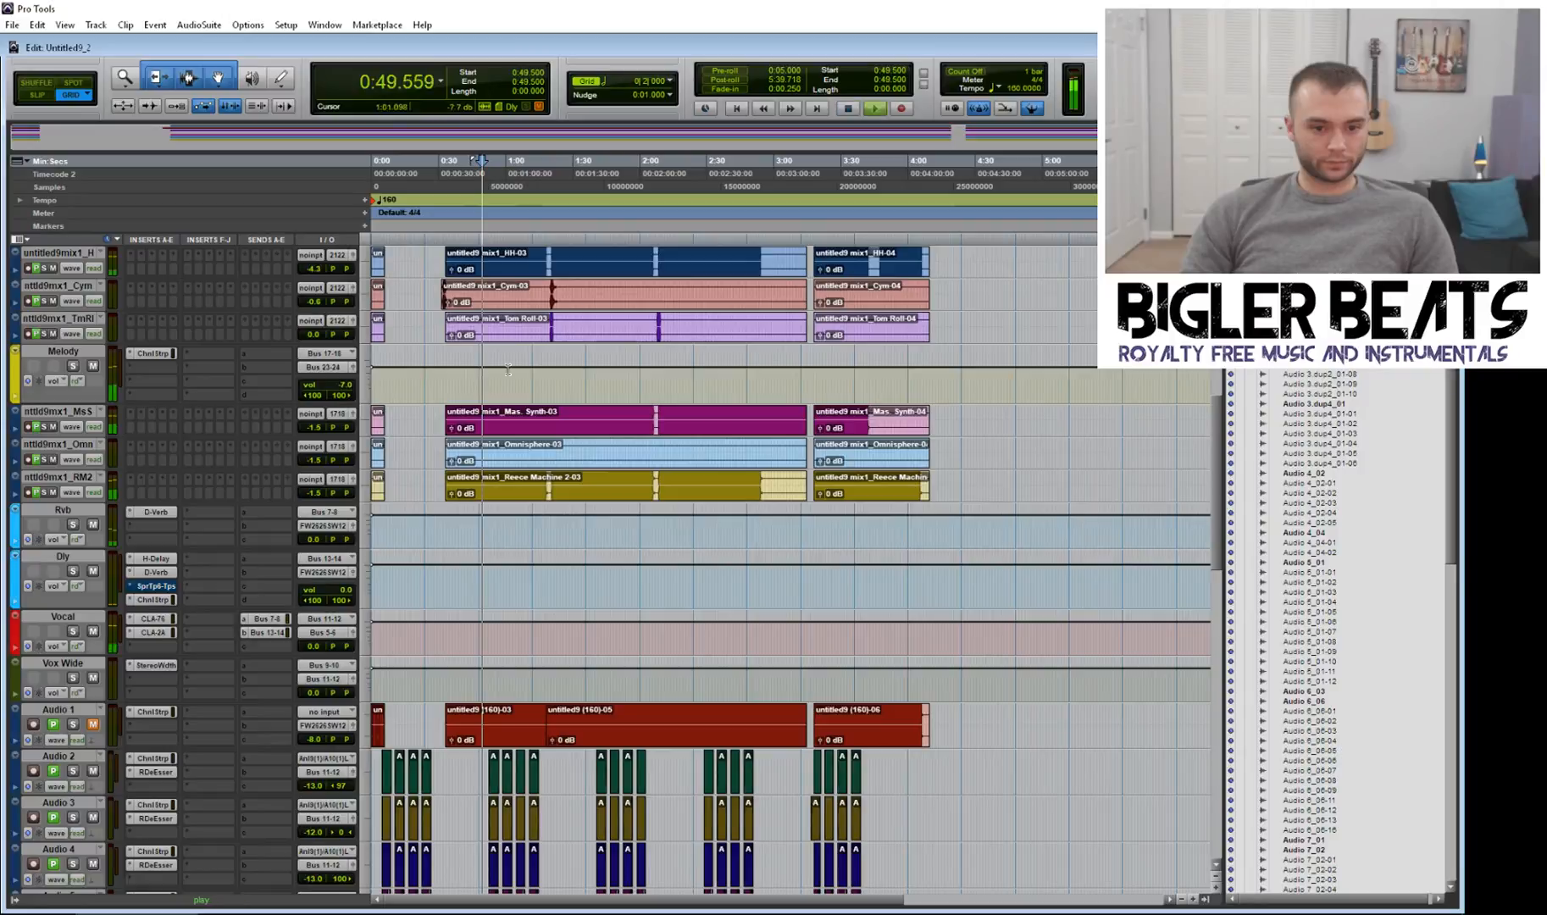
key(ctrl+equal)
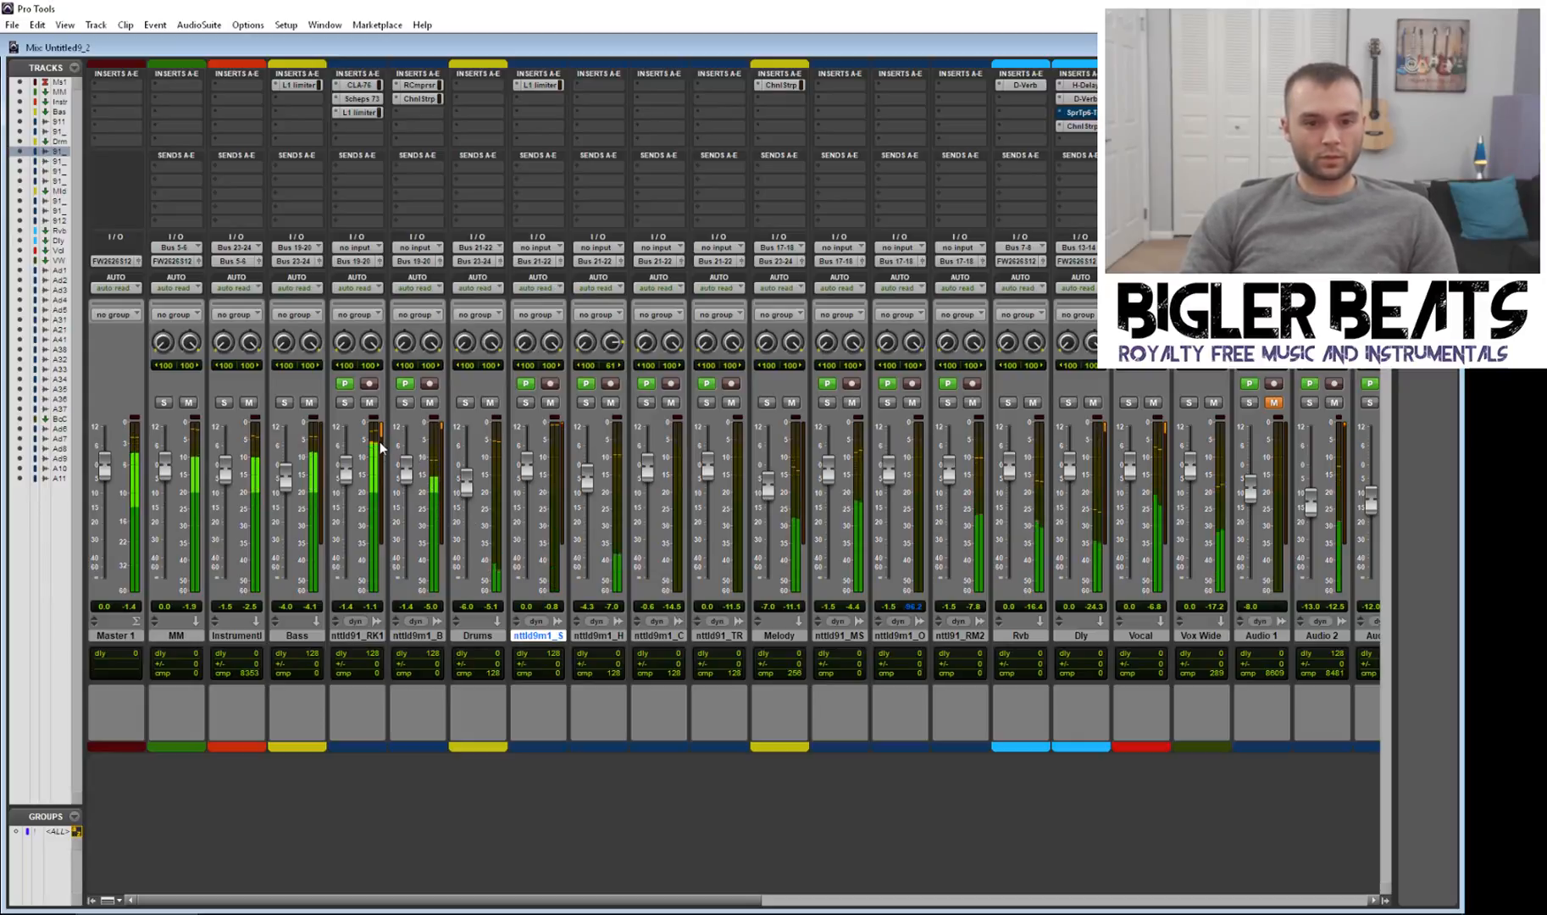
key(space)
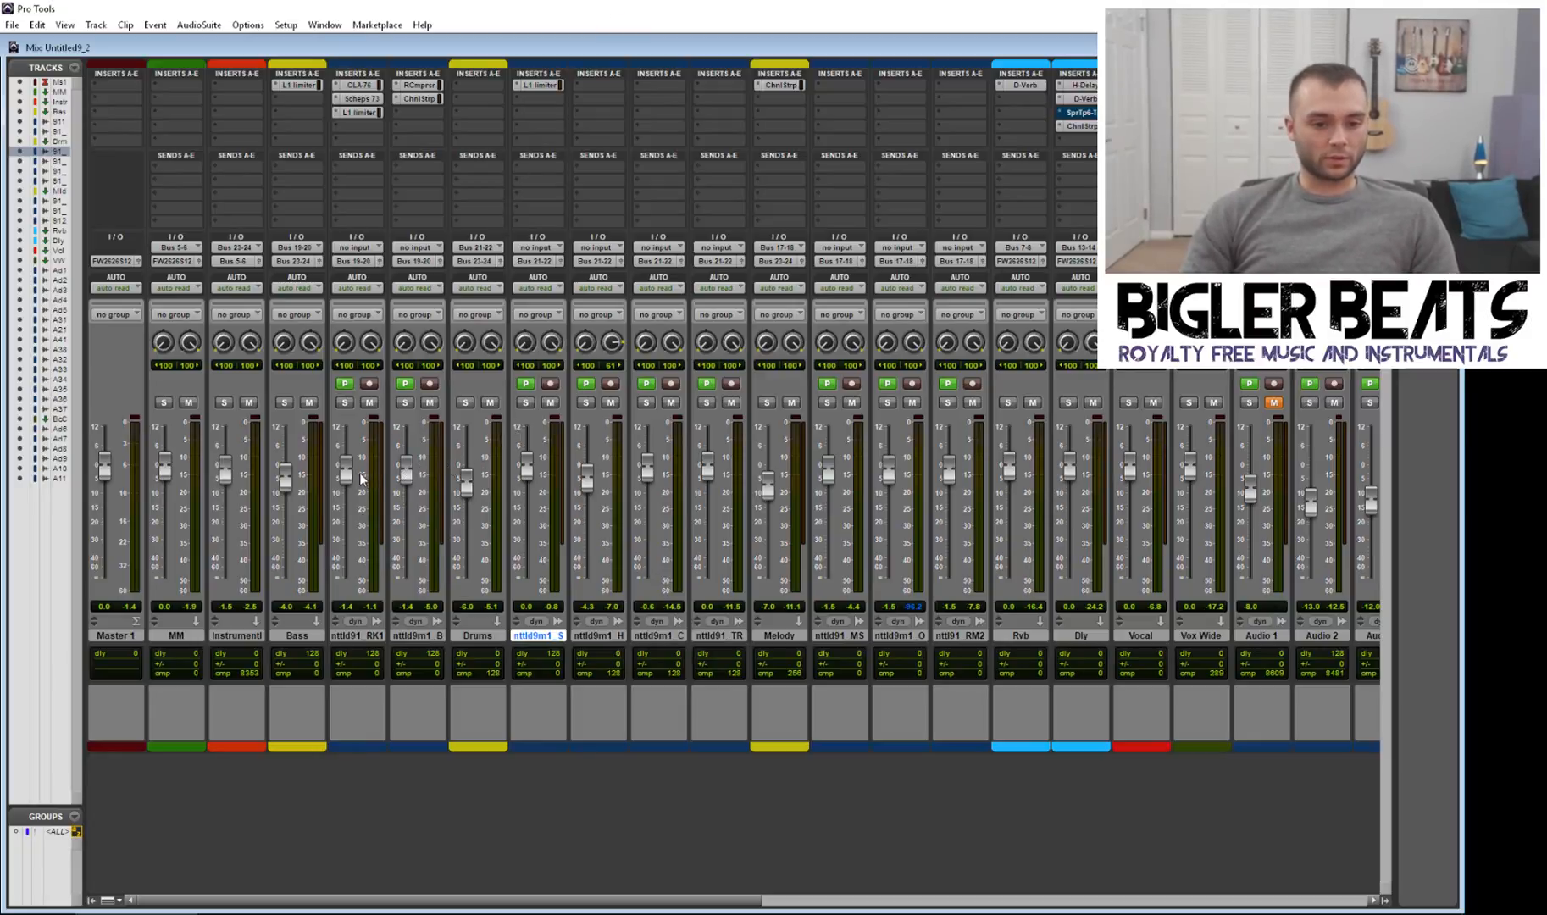
Step: During playback, try the Melody Channel Strip's Filter 2 at about 11.9 kHz and return it to 14 kHz
key(space)
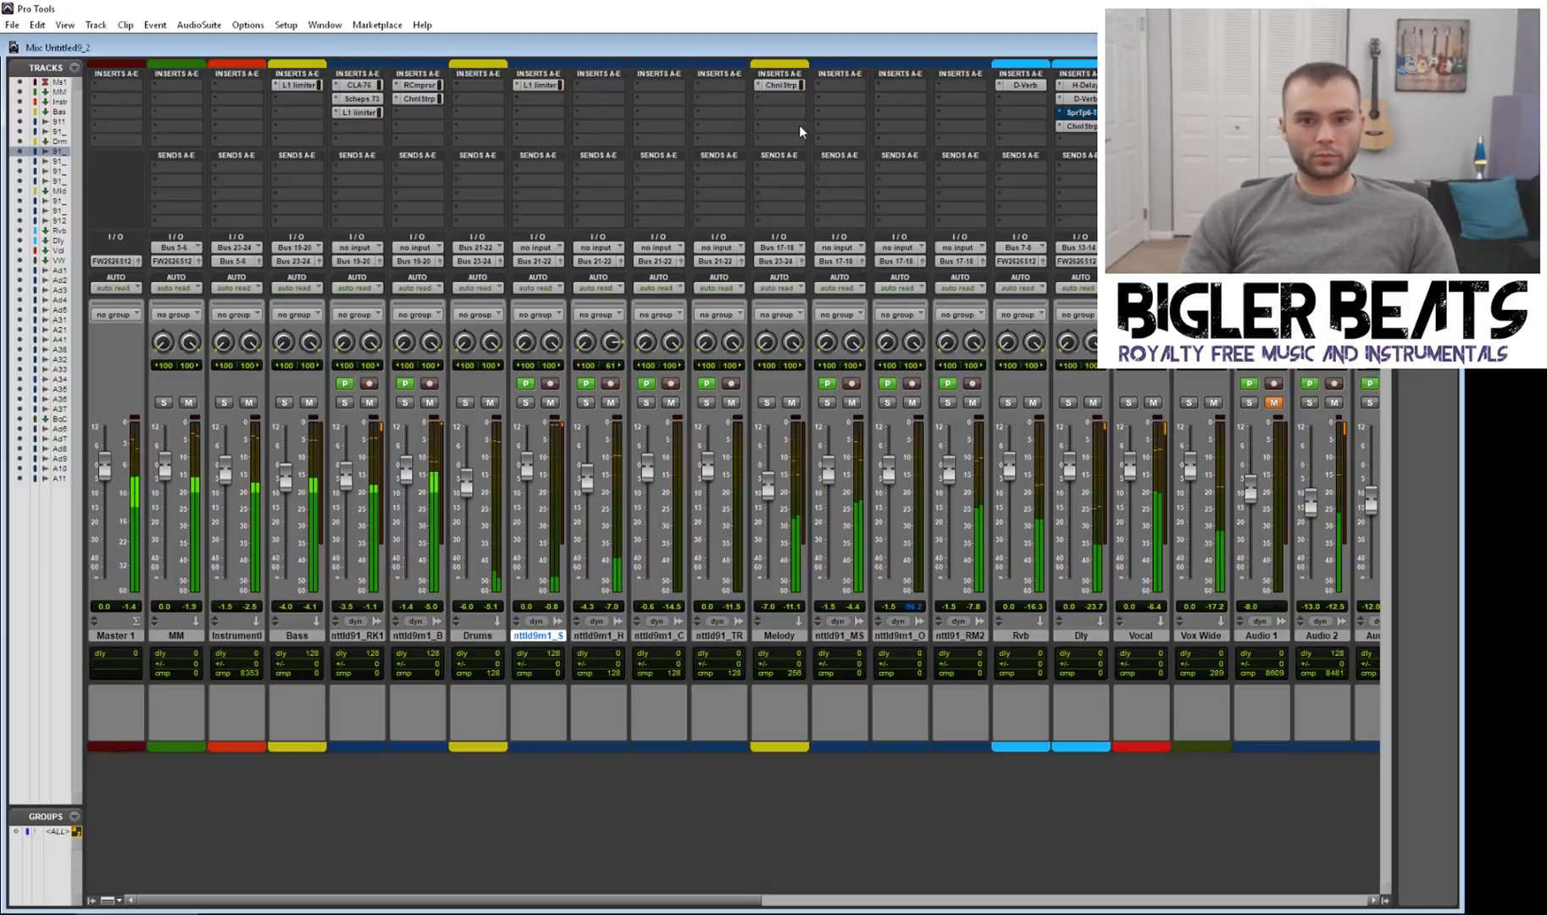
click(789, 84)
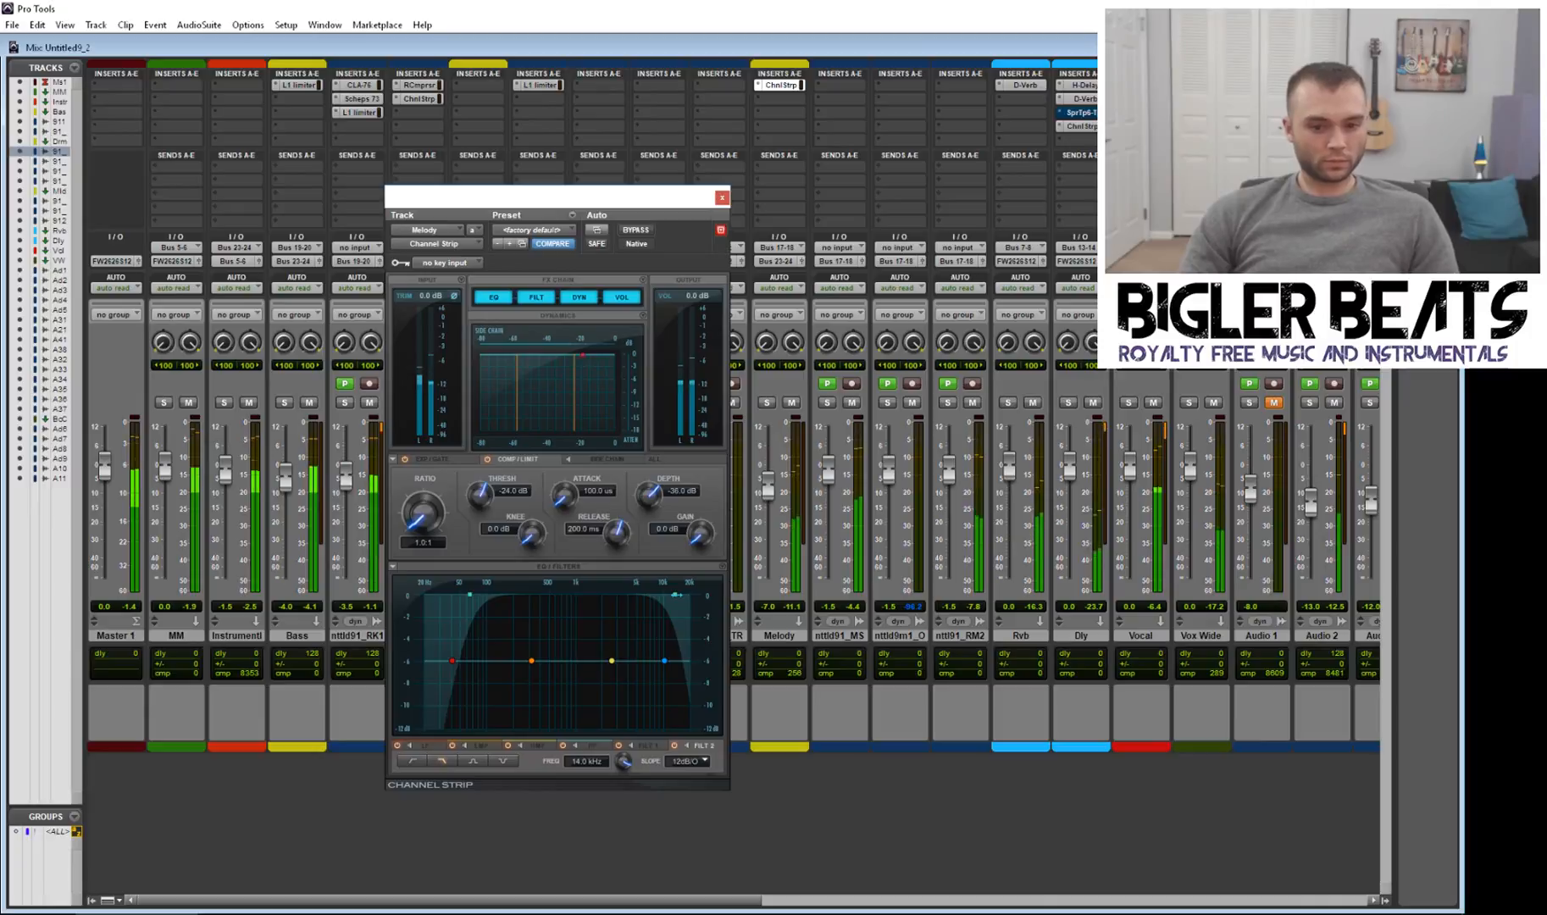
drag(677, 594, 670, 596)
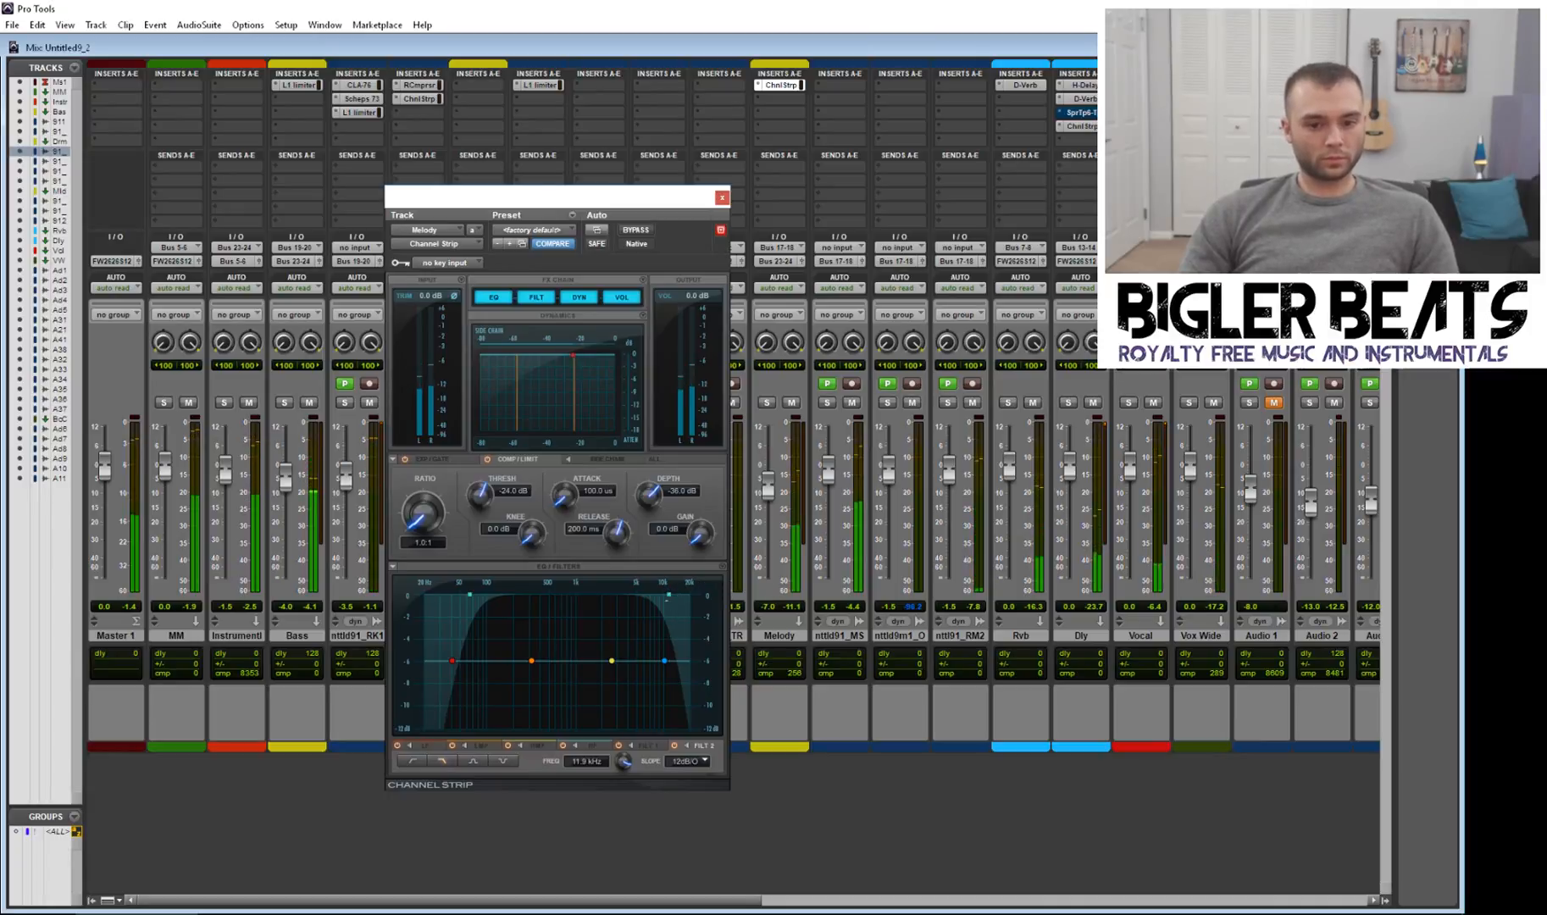
click(586, 761)
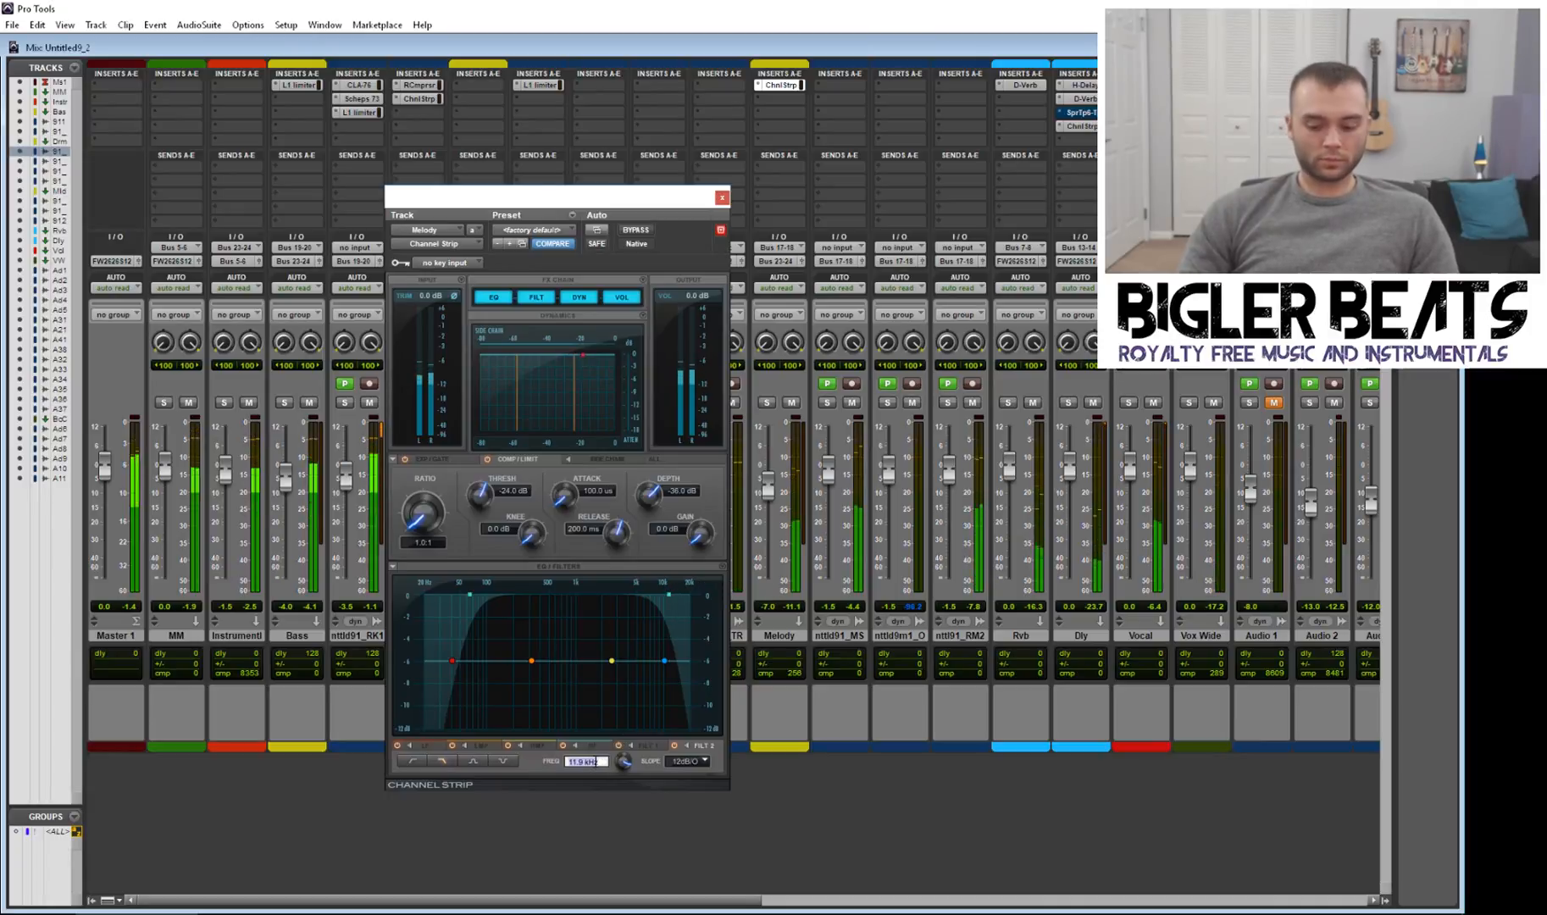
text(1400)
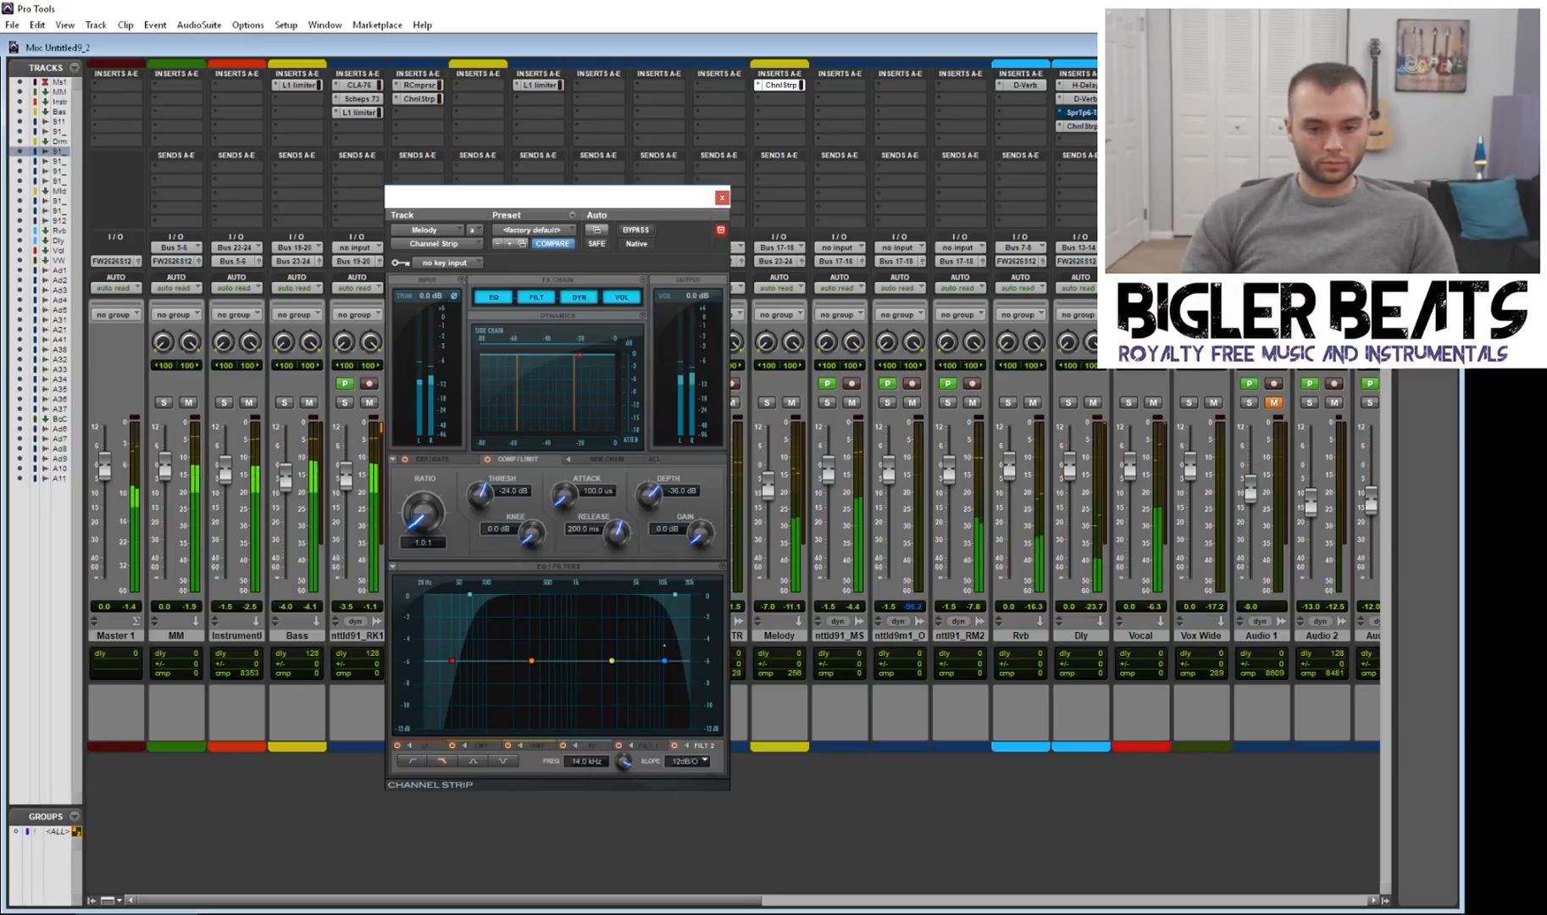
Step: Set the Melody Channel Strip's HF band to a high shelf at 21.0 kHz with about -2.8 dB gain, and close the plug-in
click(592, 745)
click(428, 761)
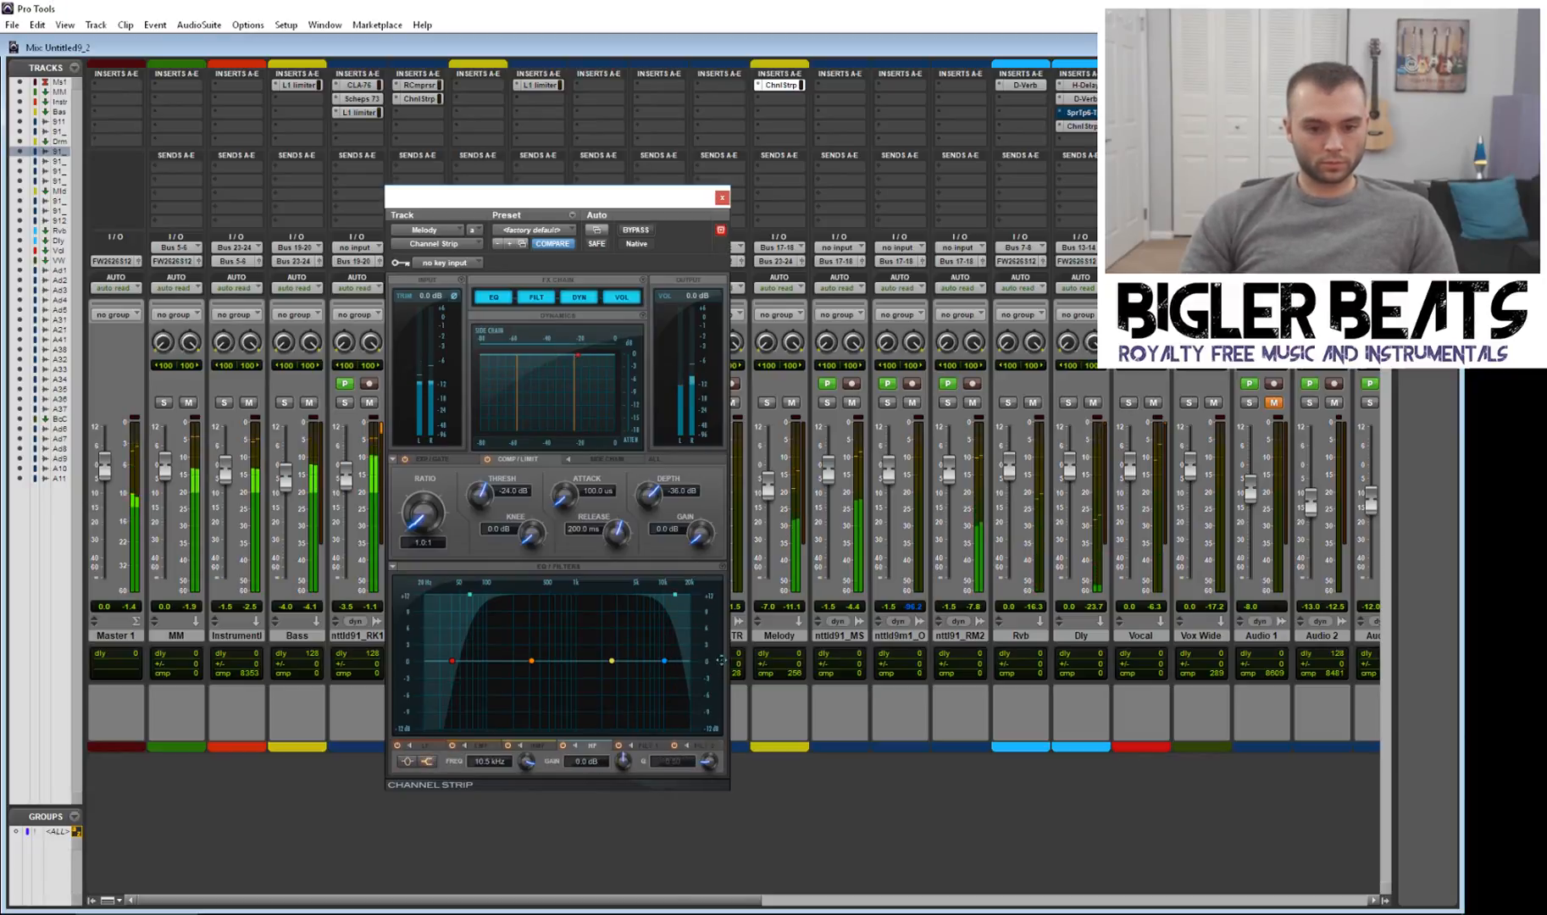
drag(703, 682, 704, 675)
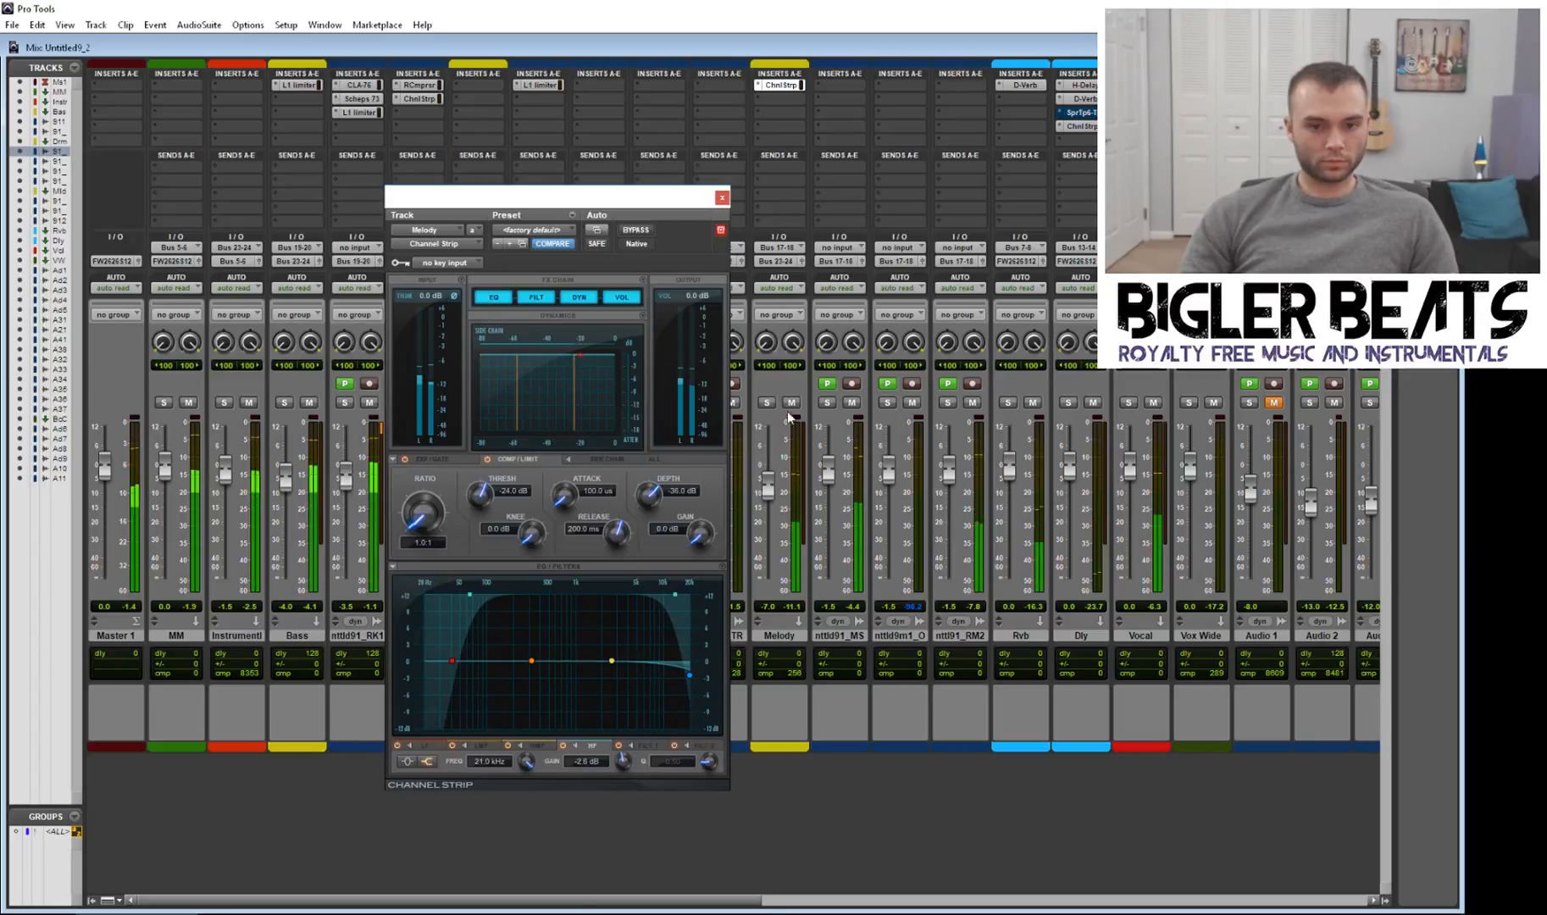
click(723, 197)
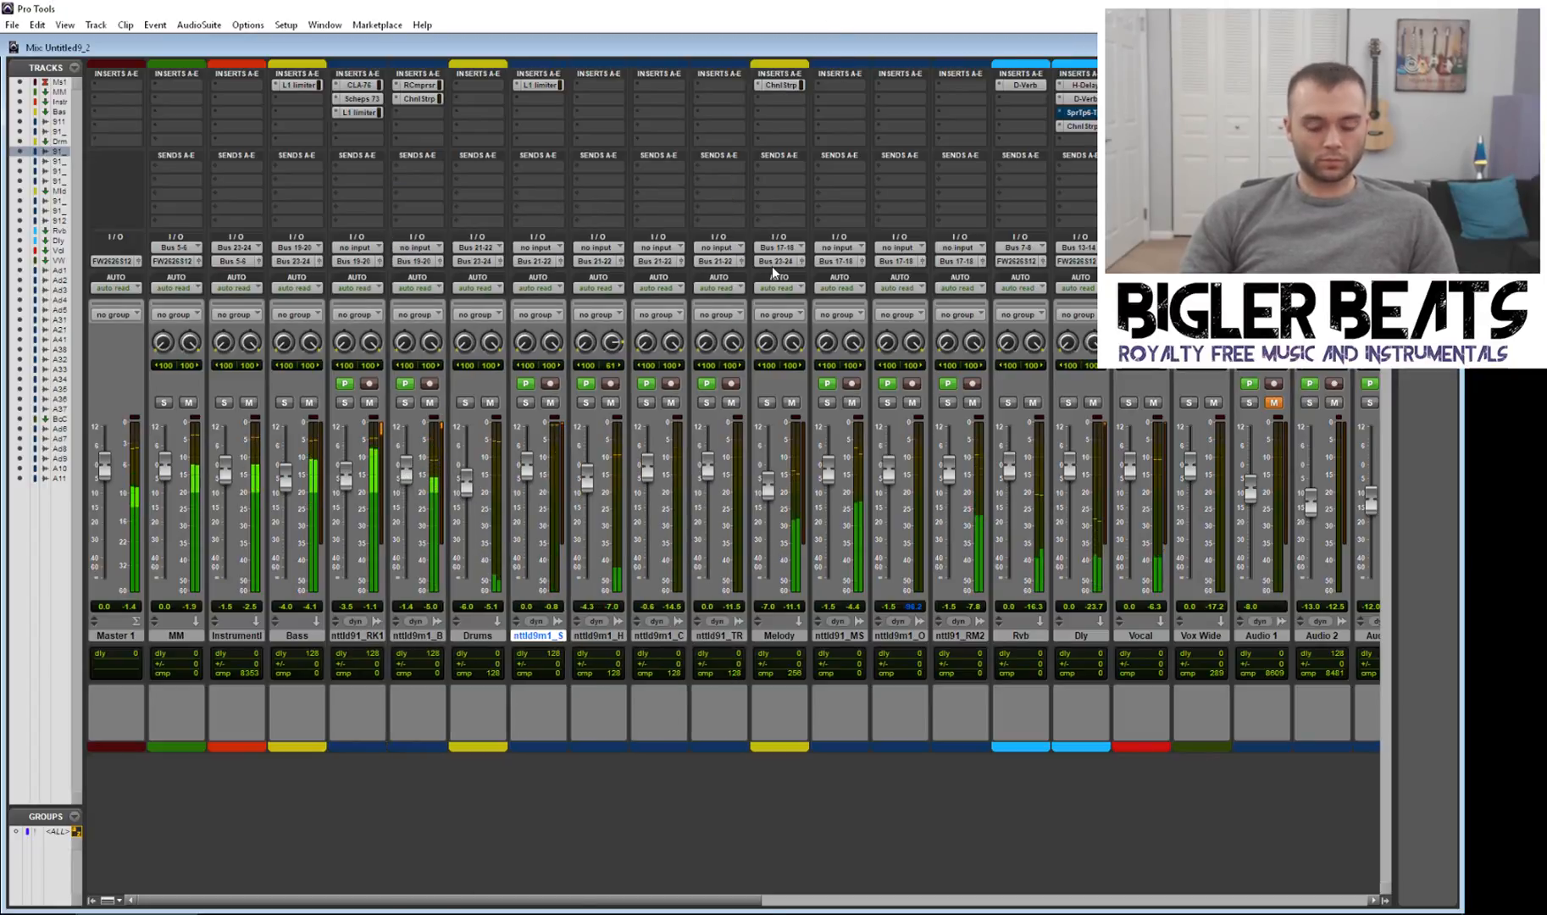
Step: Check the playback position on the timeline and return to the mixer
key(ctrl+equal)
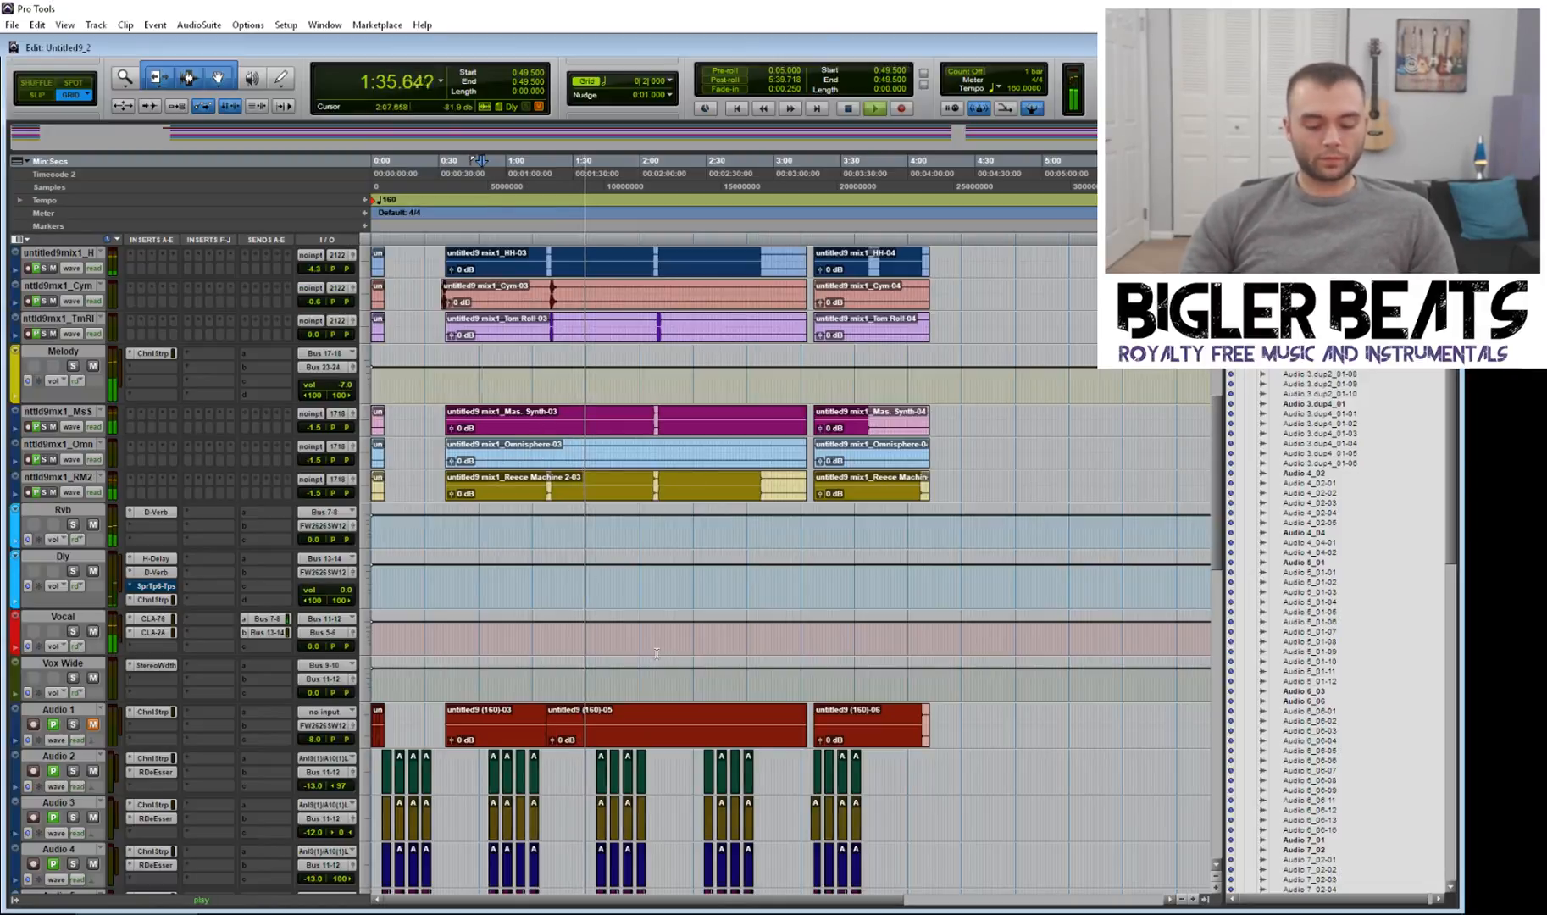
key(ctrl+equal)
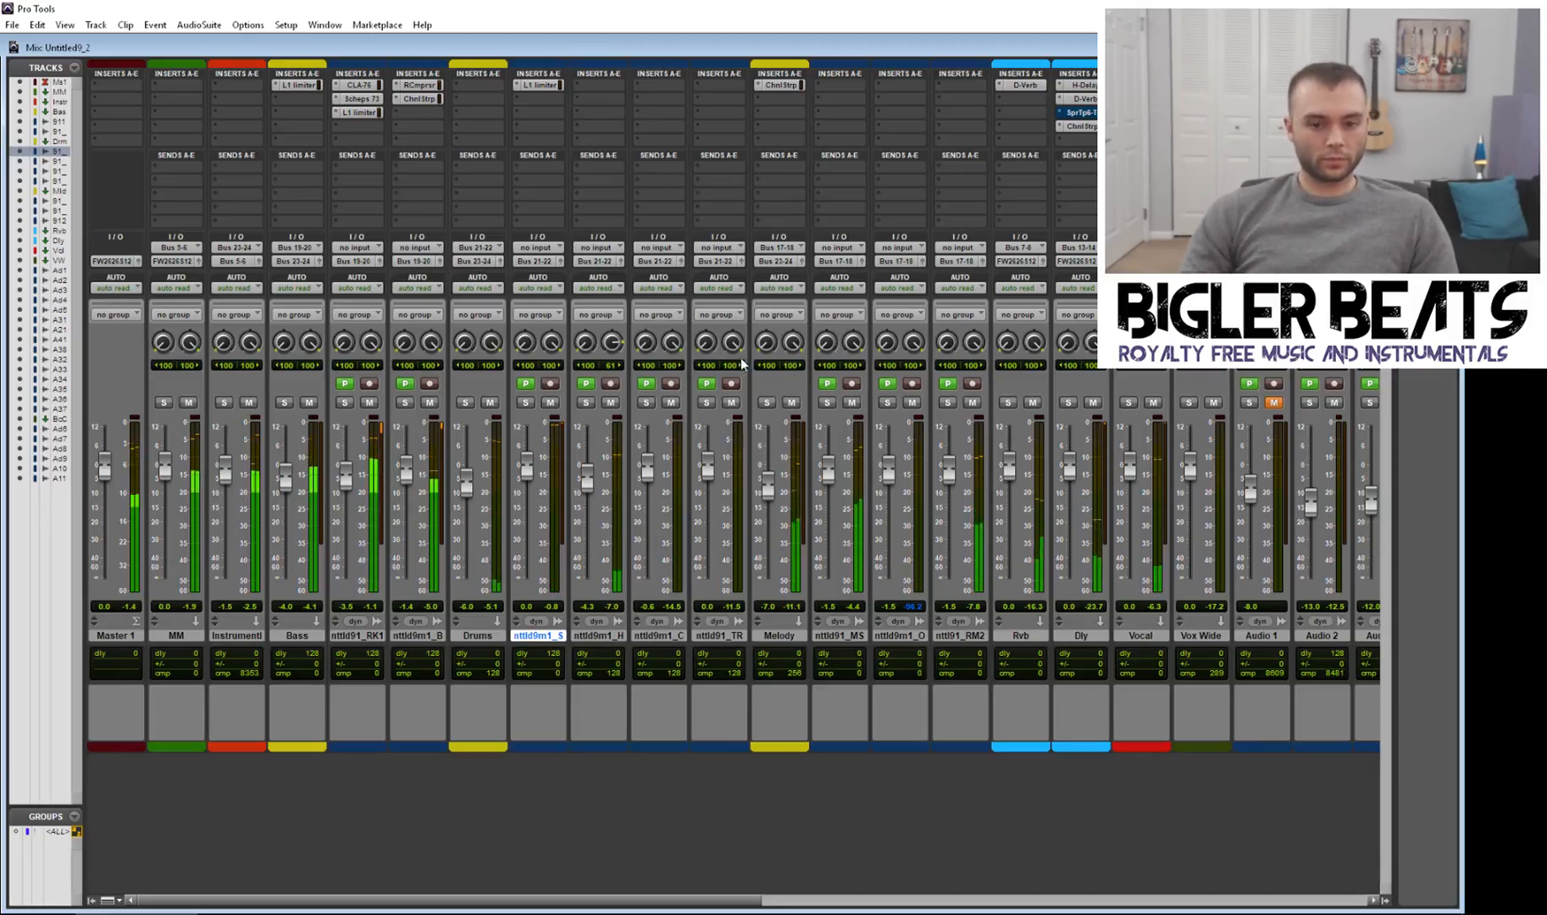
Step: Set the Melody Channel Strip's Filter 2 frequency to 15.5 kHz and close the plug-in
click(787, 86)
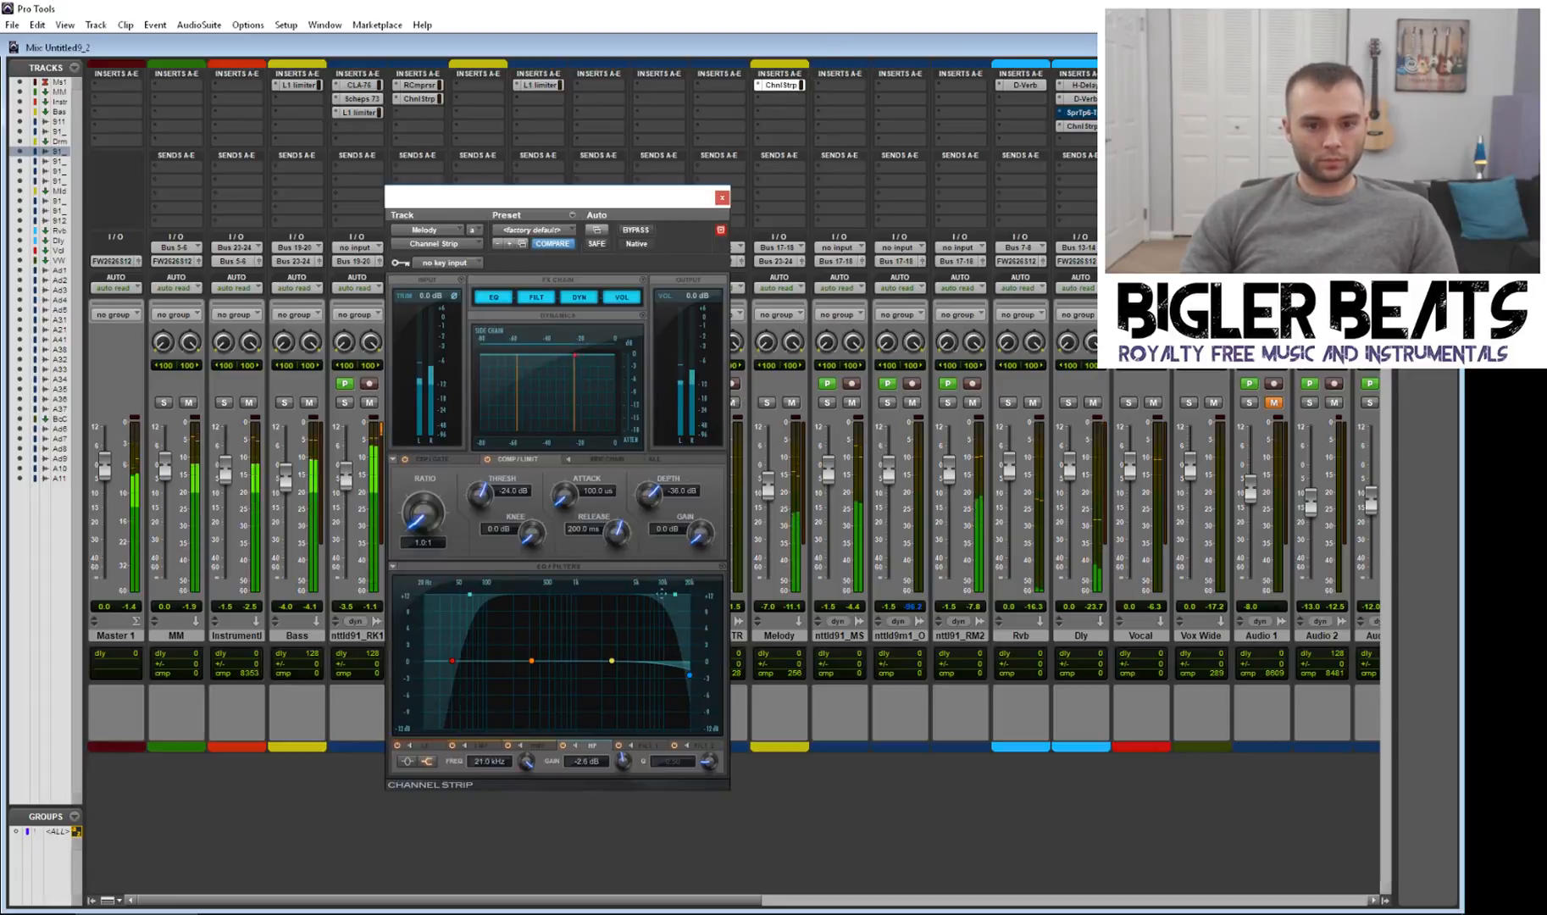
click(673, 595)
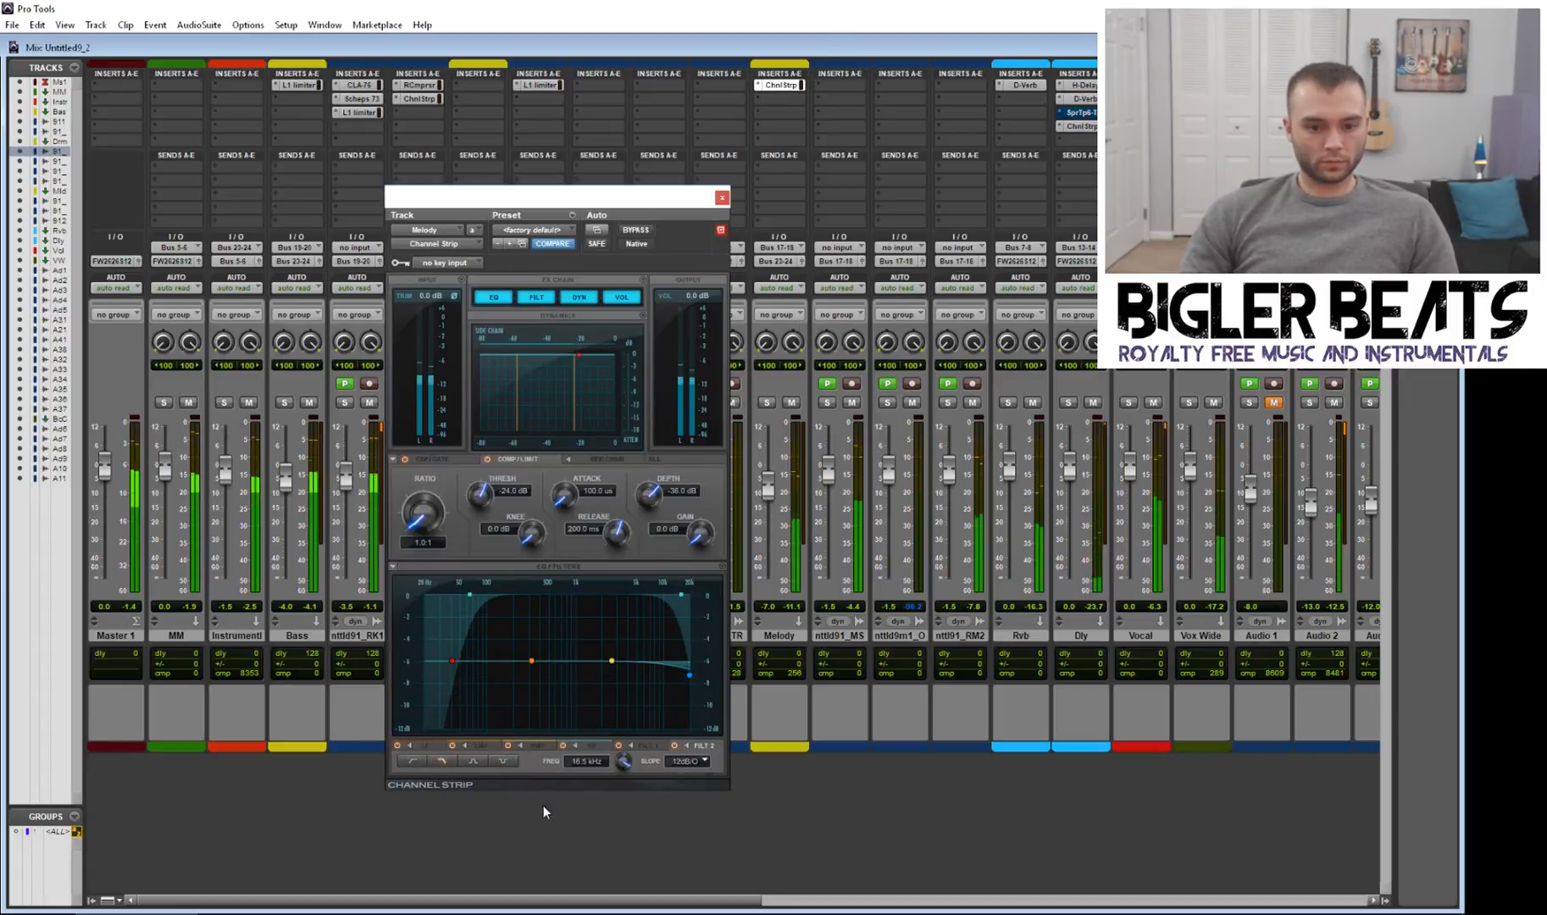
click(593, 761)
text(15500)
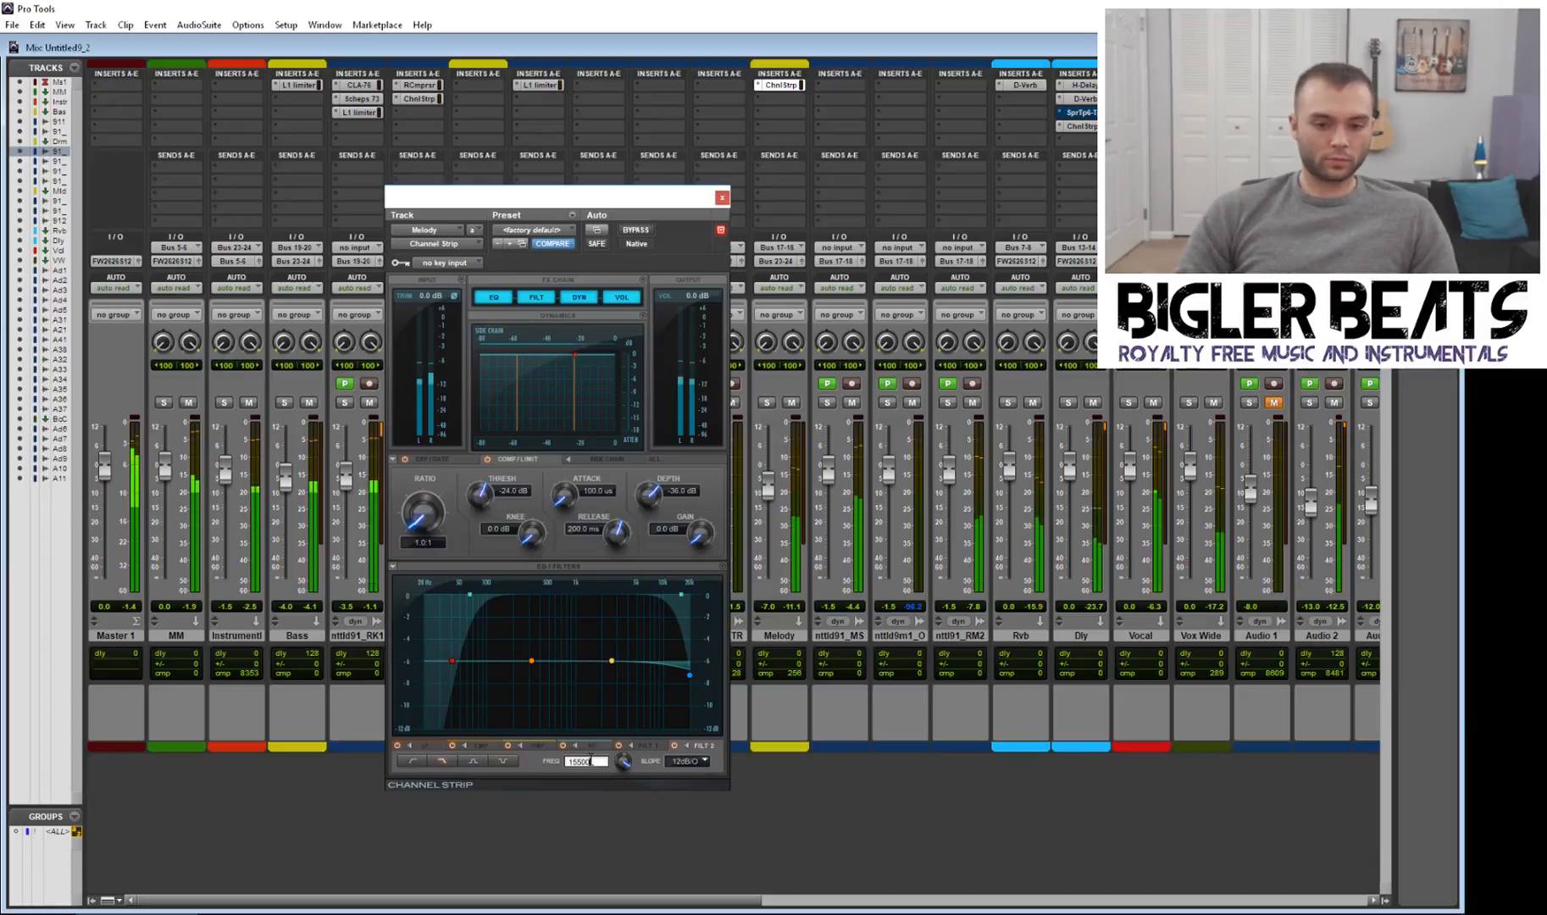
key(Return)
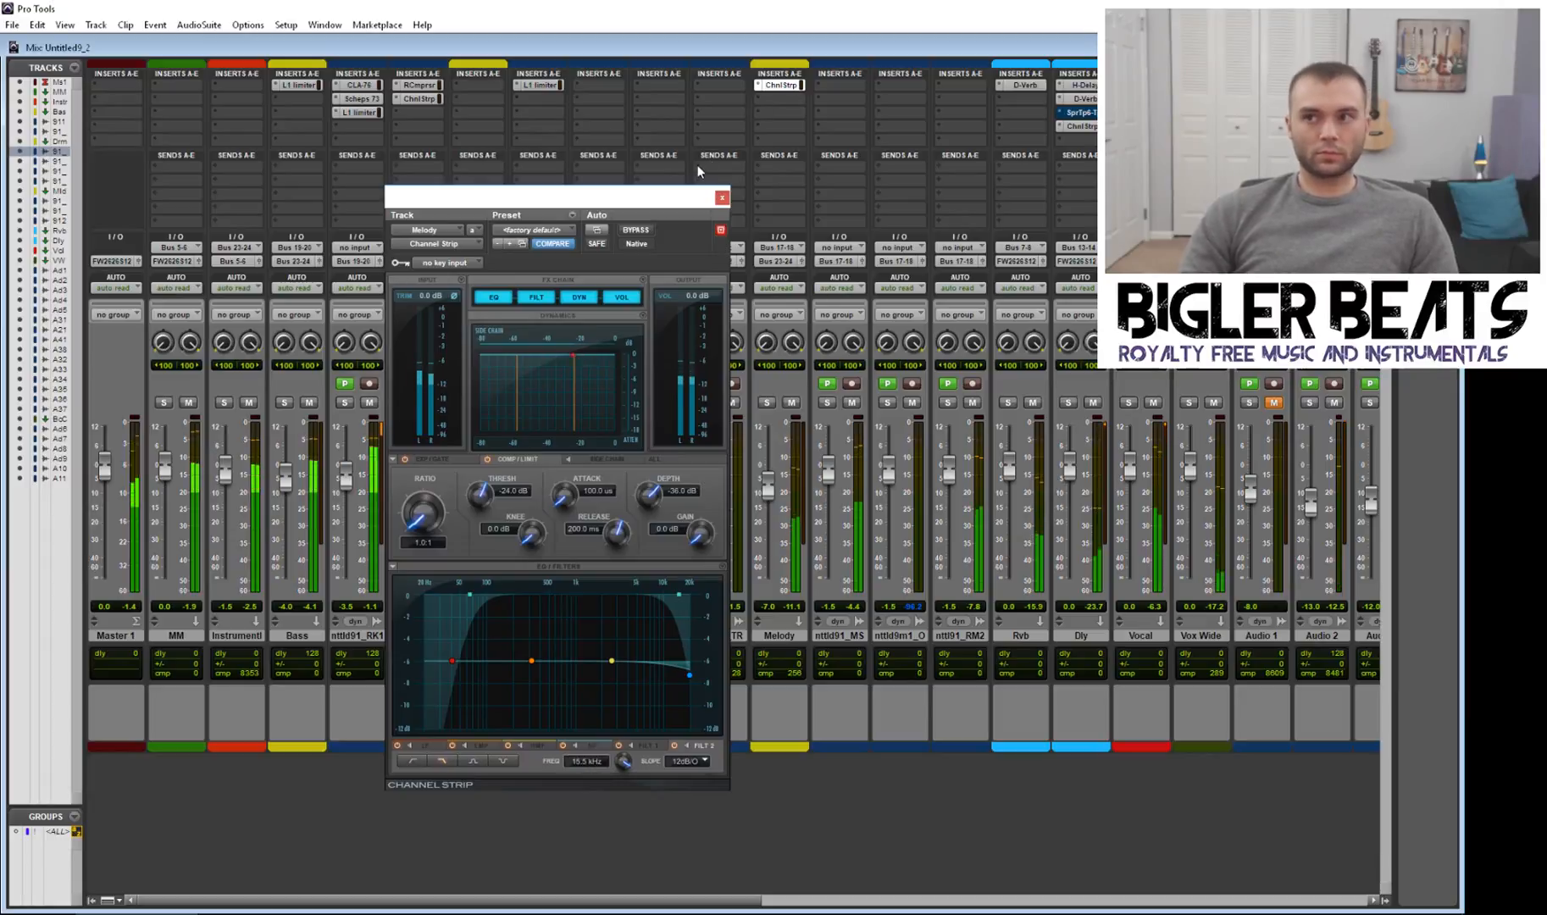
click(721, 196)
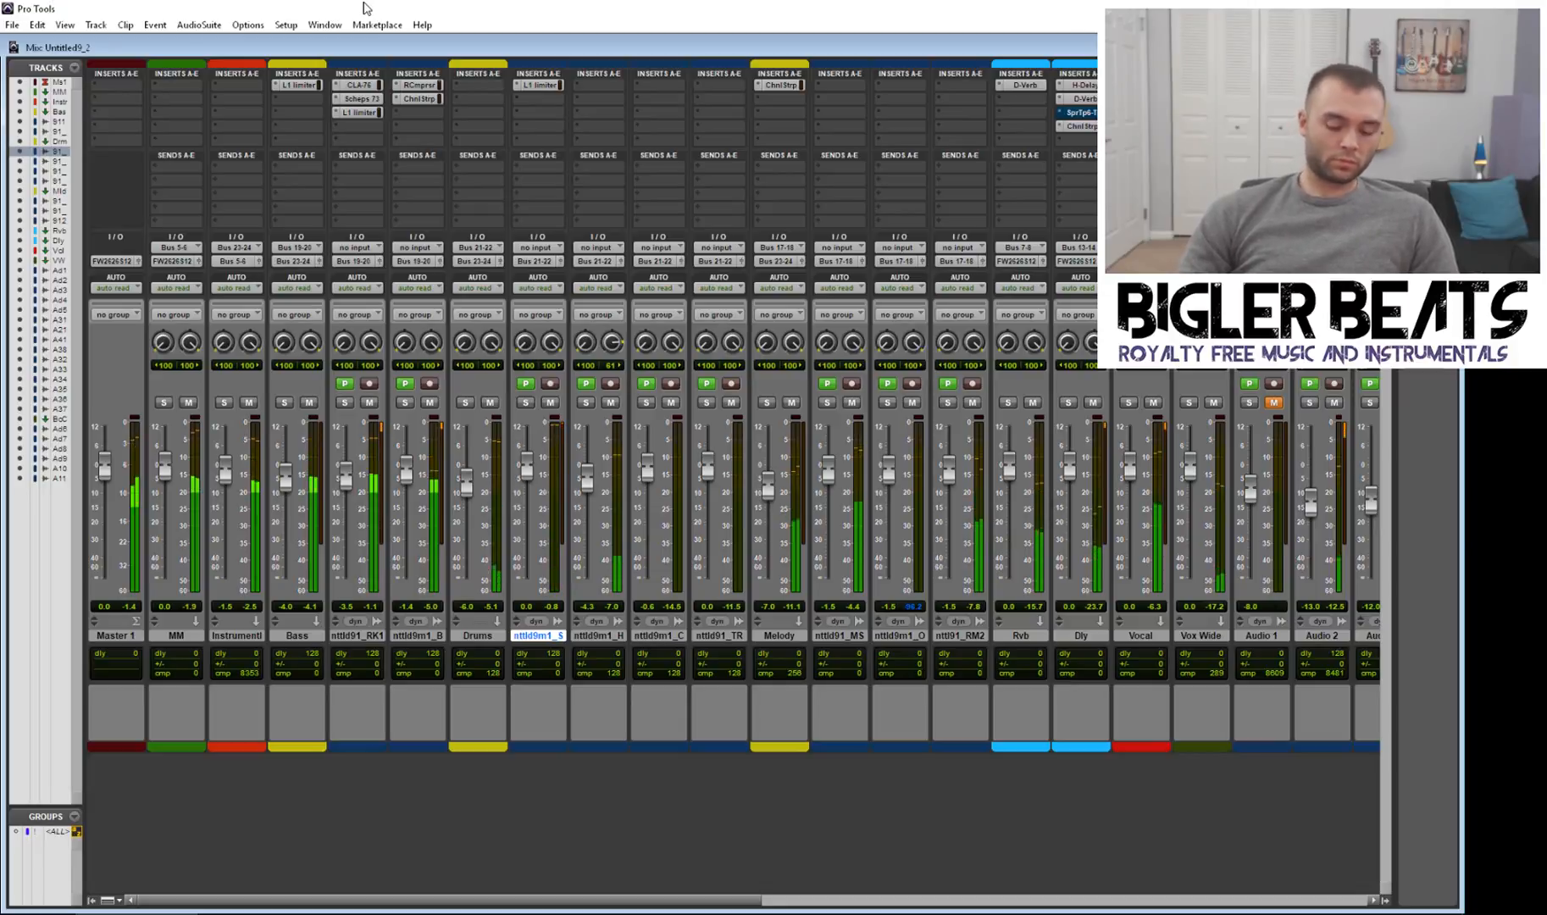
Step: Check the playback position and arrangement on the timeline, stop playback and return to the mixer
key(ctrl+equal)
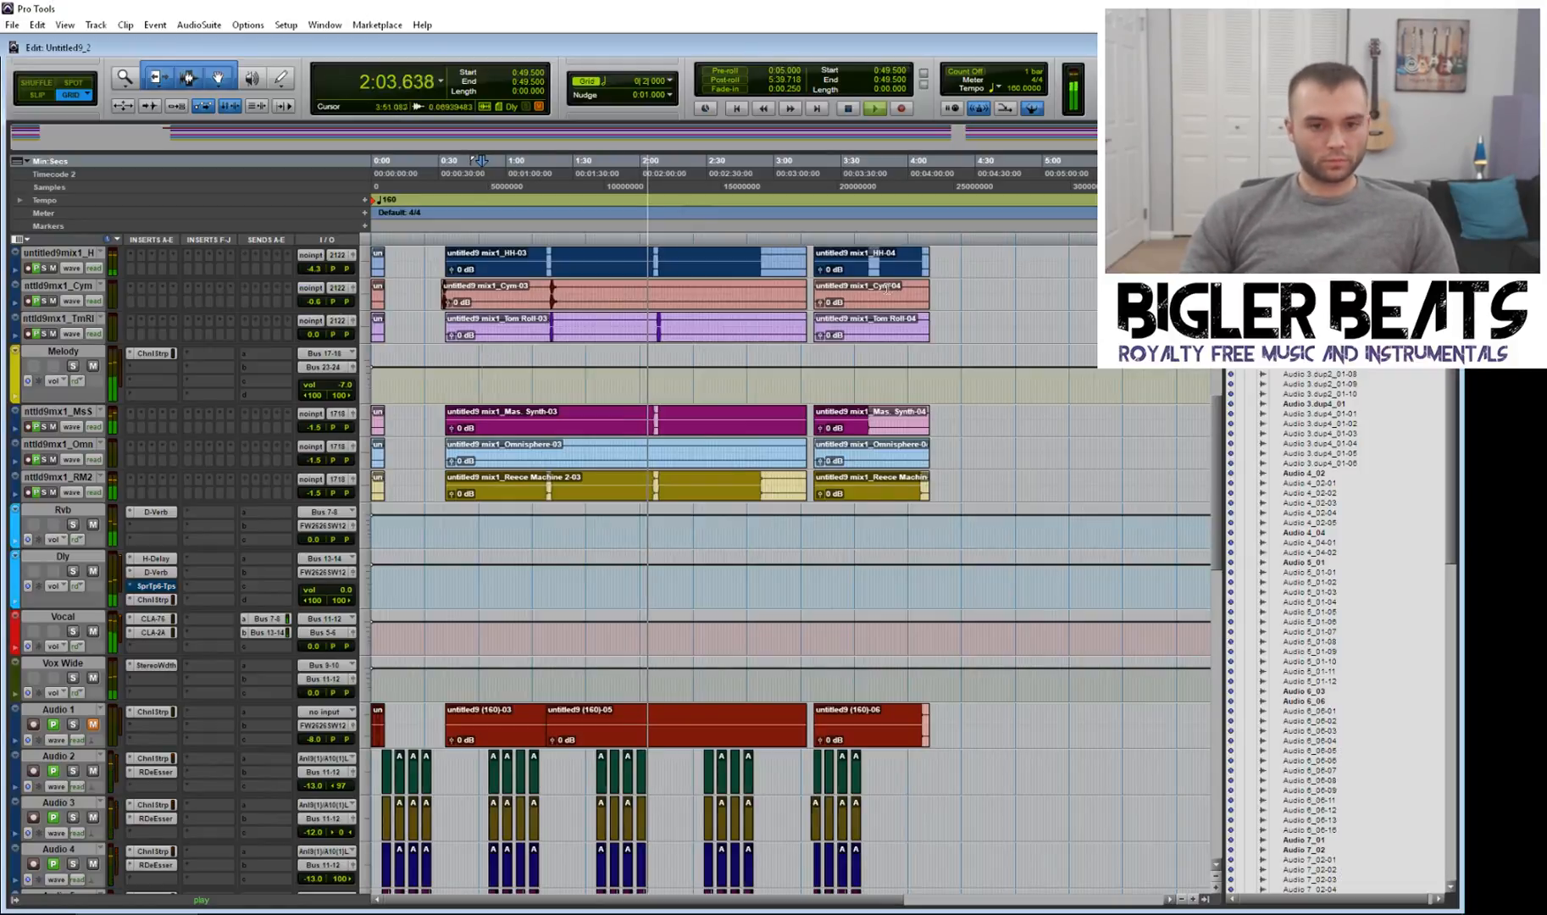
scroll(727, 430, up, 2)
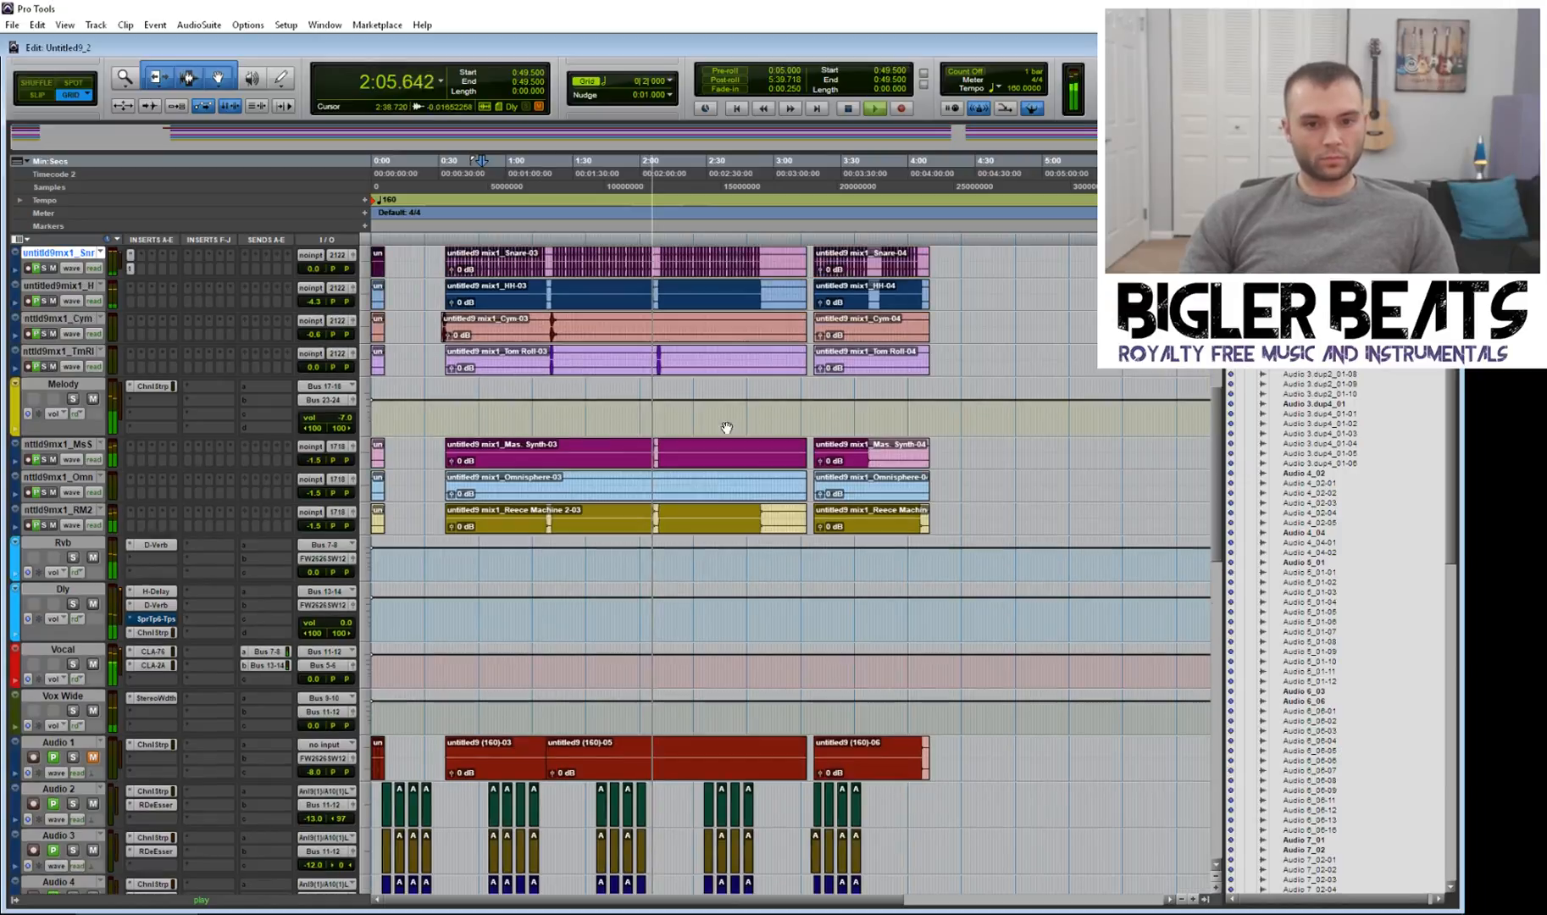
key(t)
key(t)
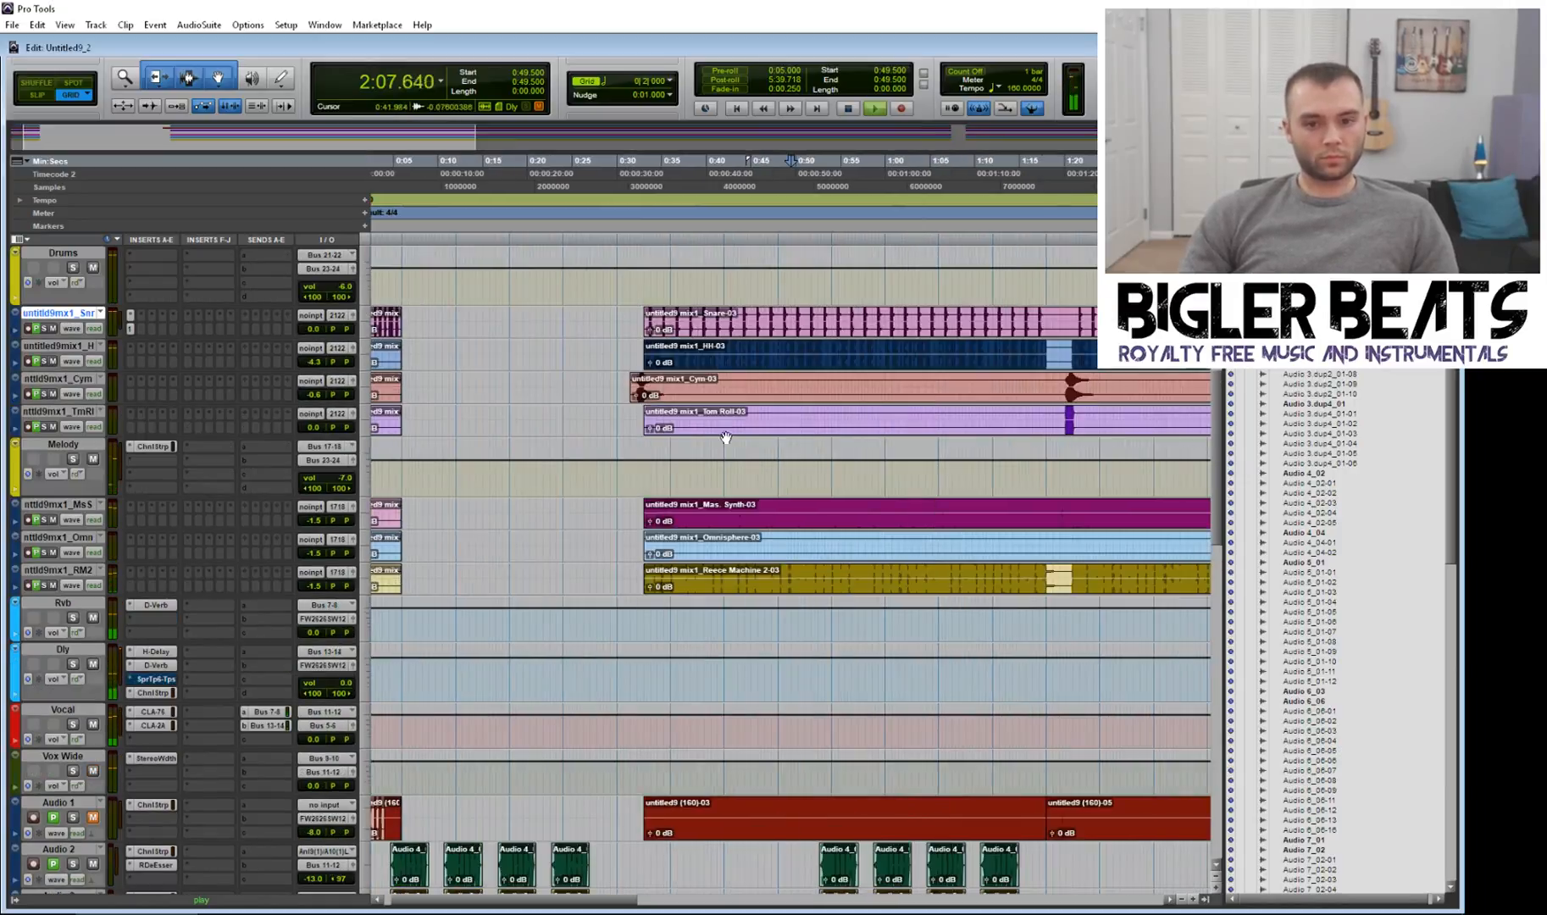
key(r)
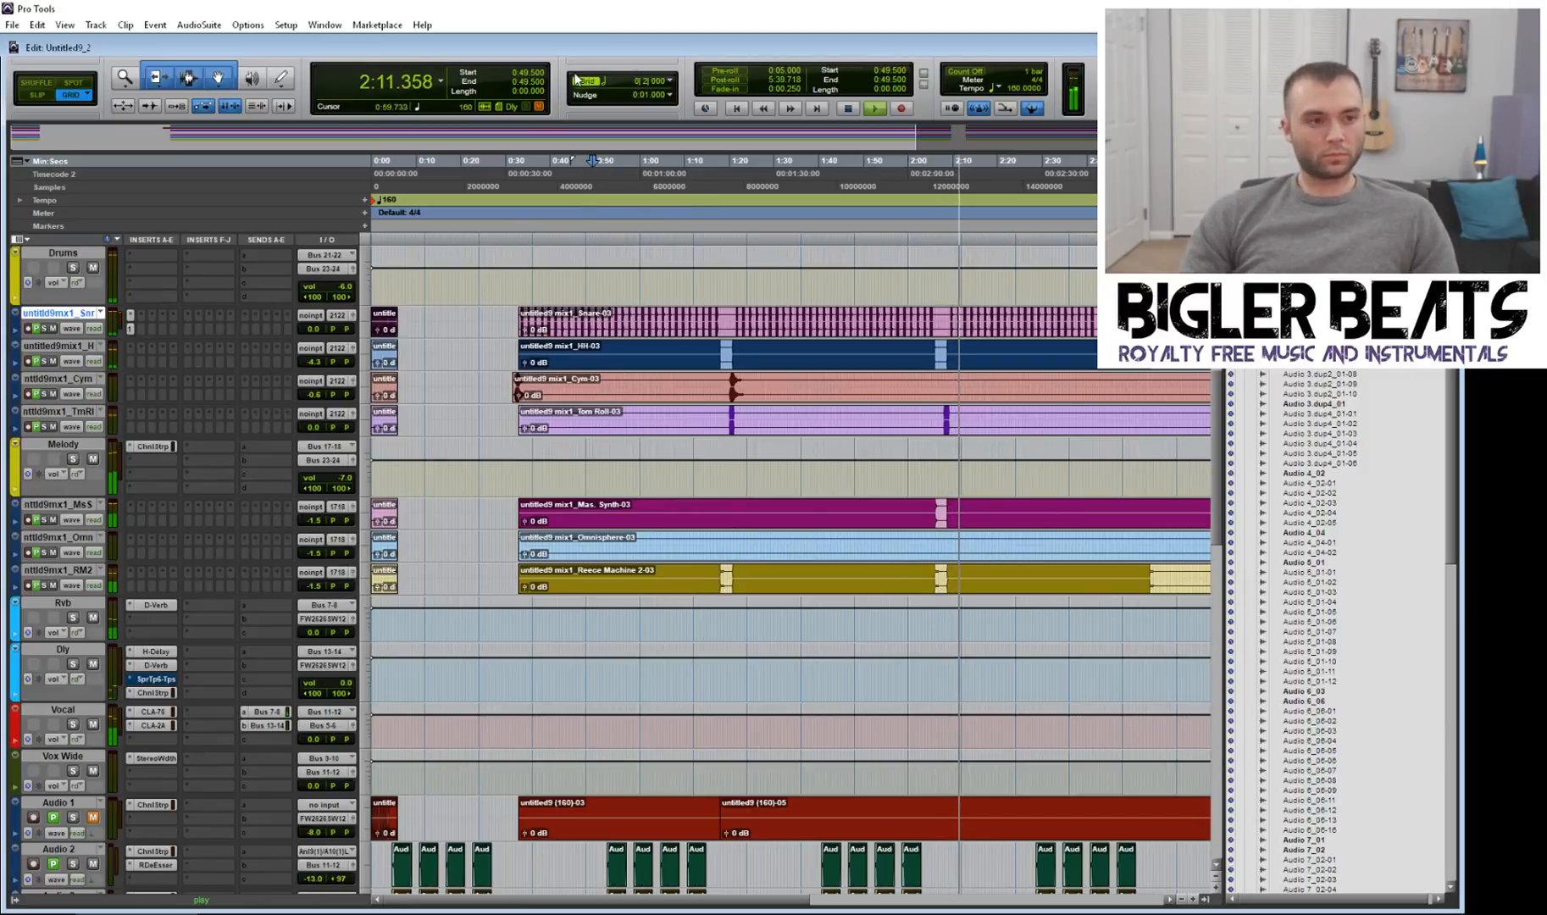
key(space)
key(ctrl+equal)
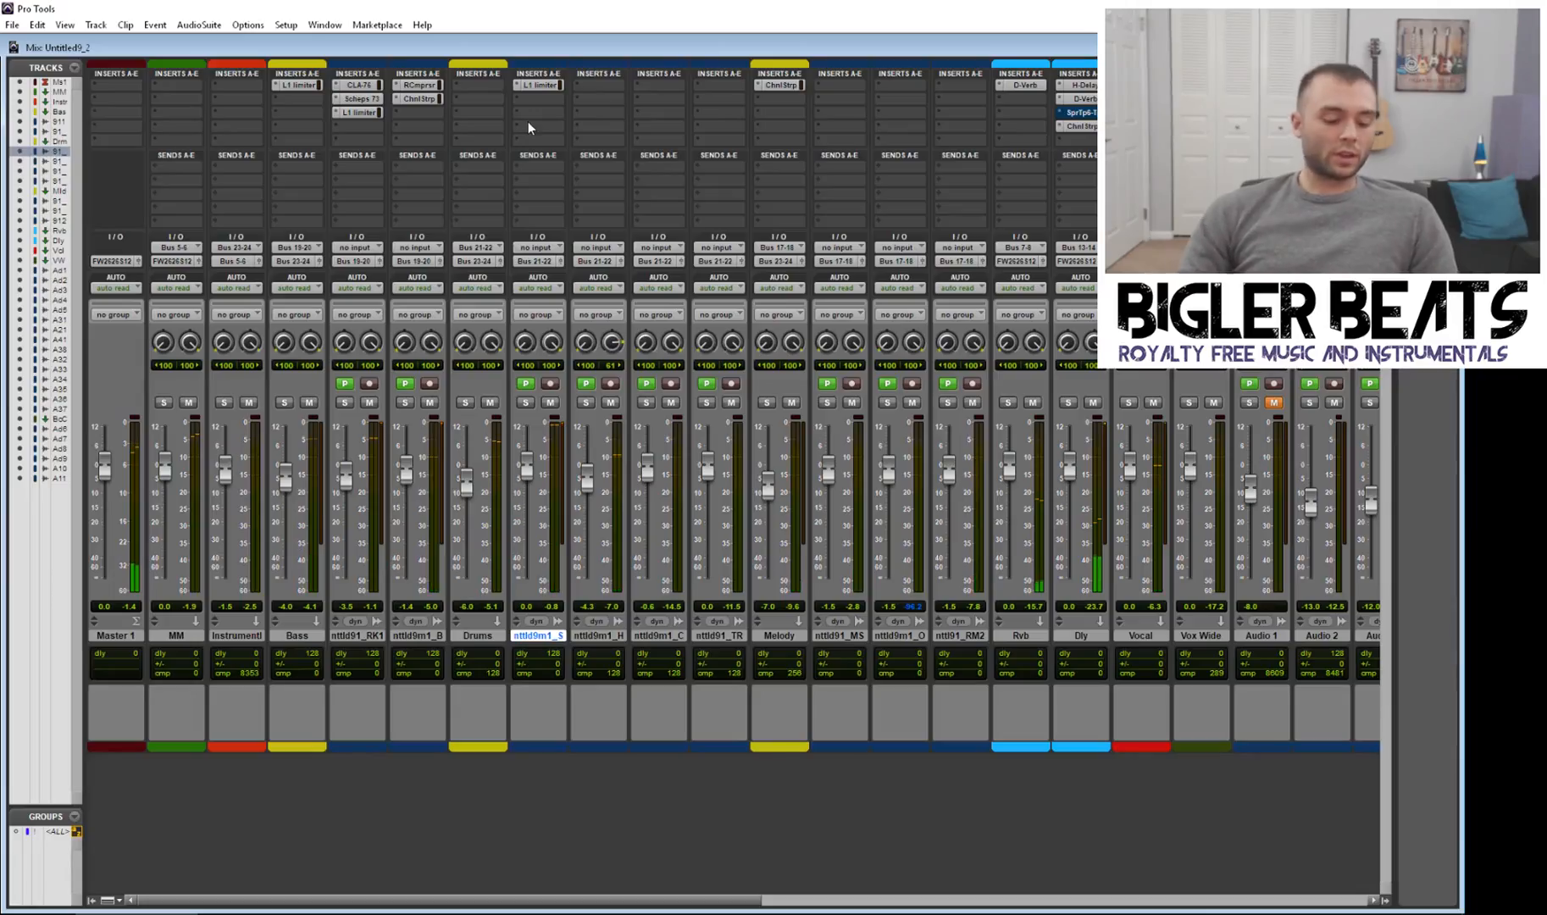
key(ctrl+equal)
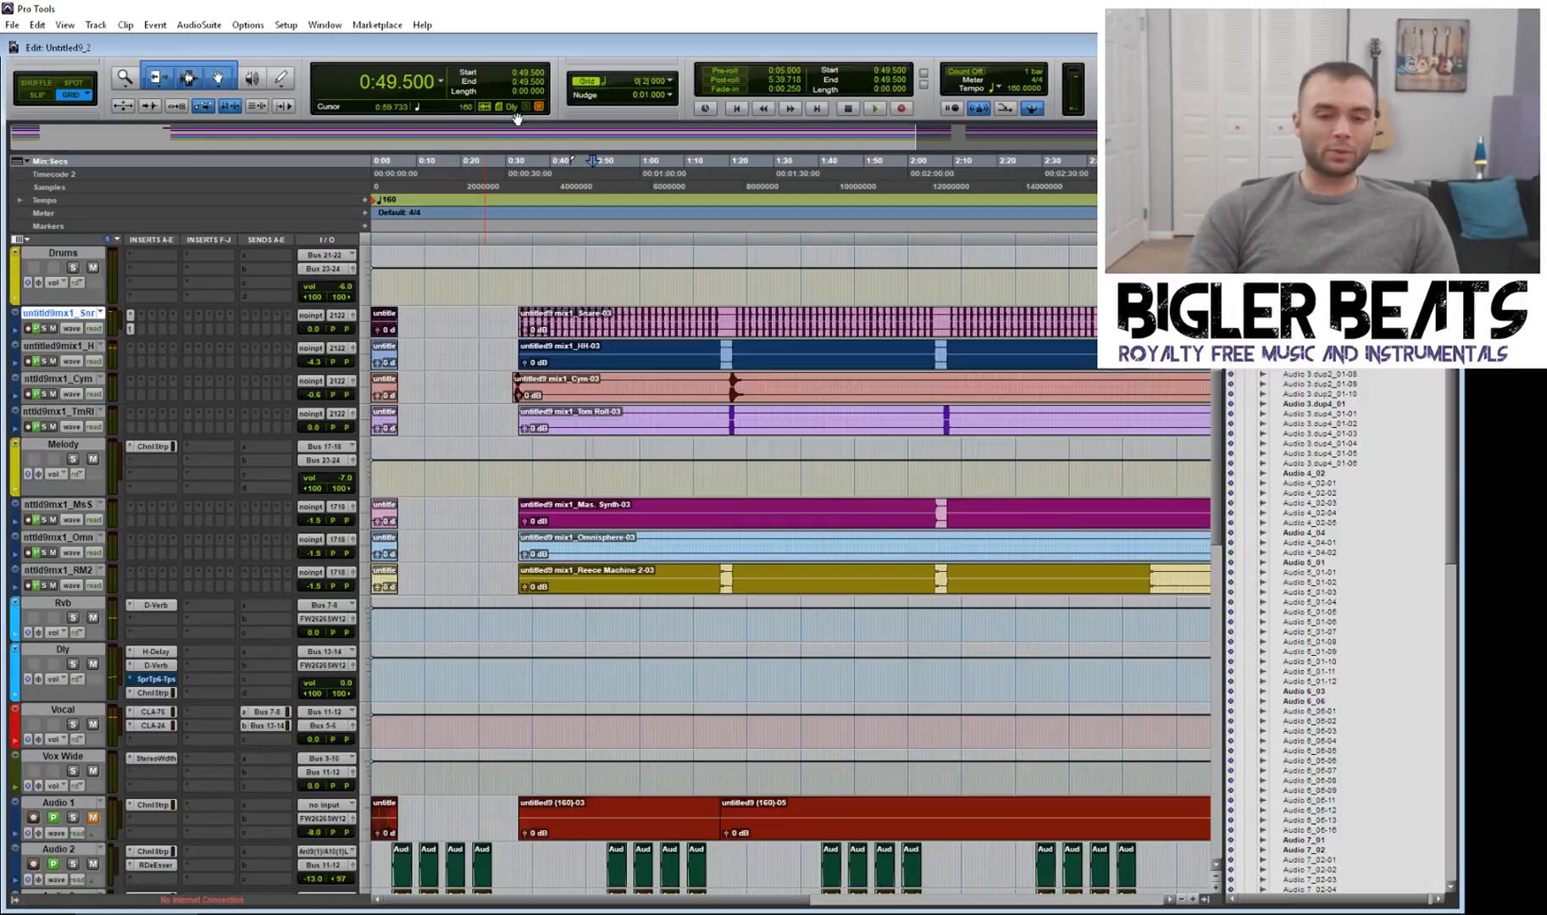
key(ctrl+equal)
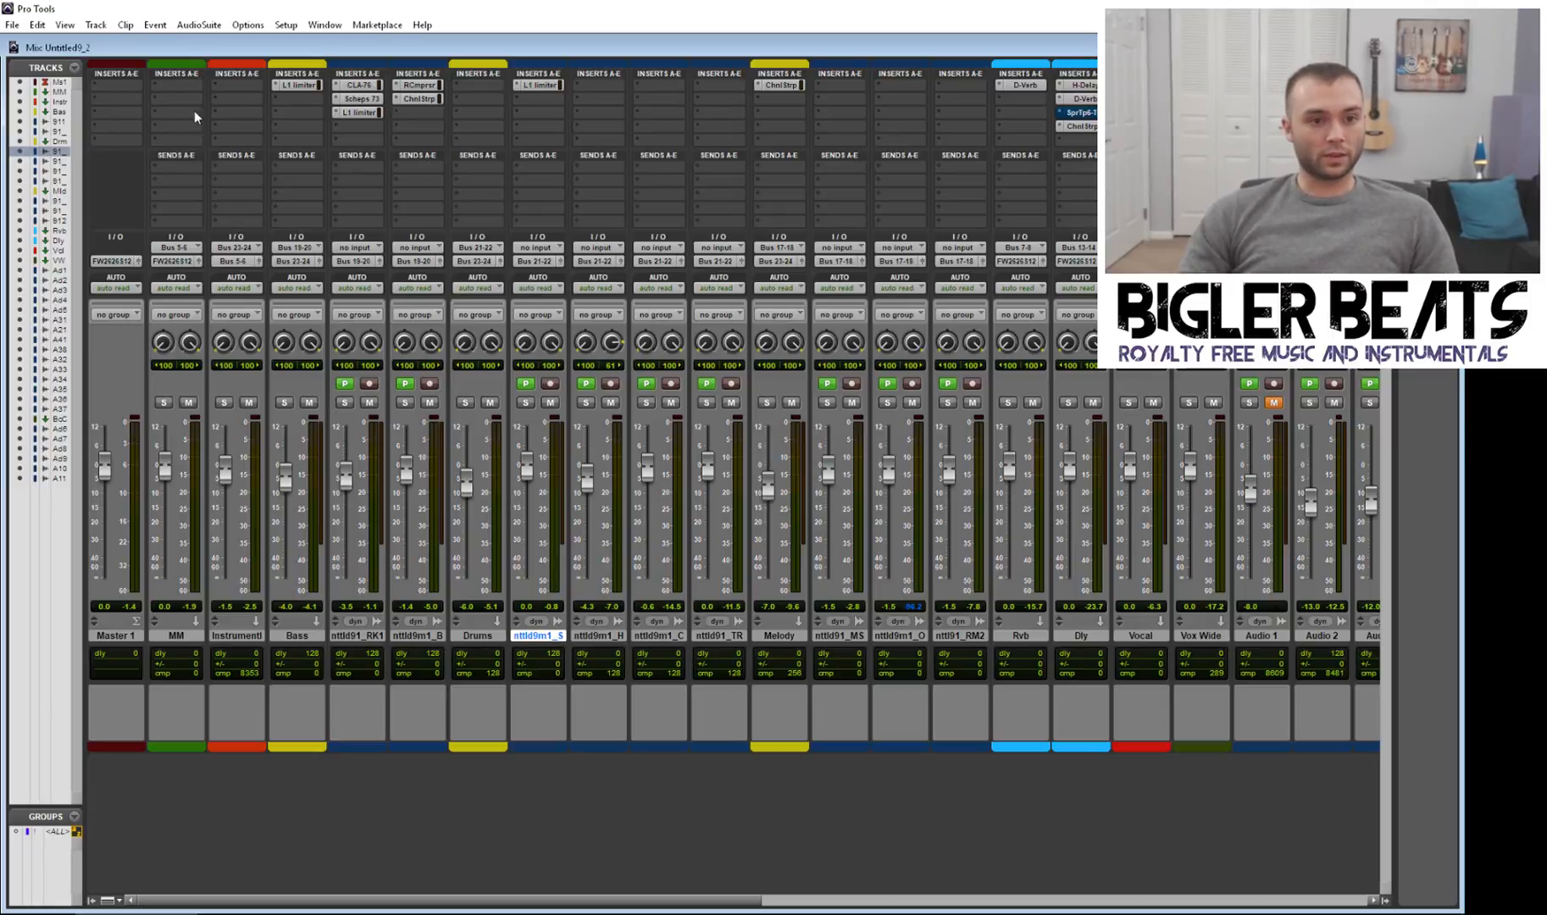
Step: Create one stereo aux input track and place it directly after Master 1 in the mixer
click(96, 25)
click(120, 44)
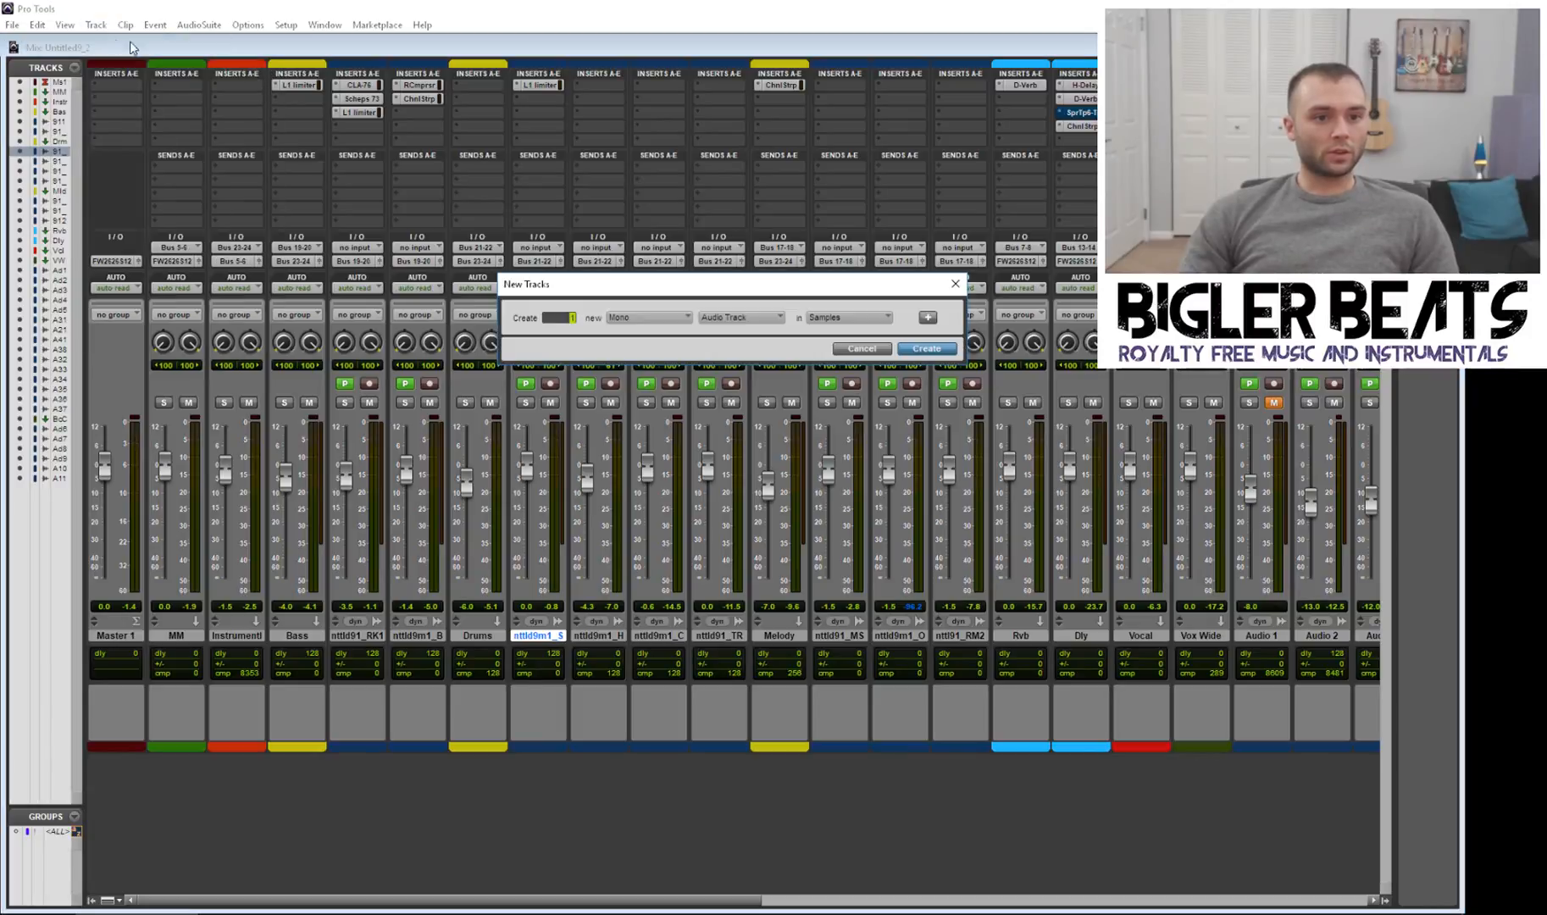
click(669, 317)
click(686, 338)
click(741, 316)
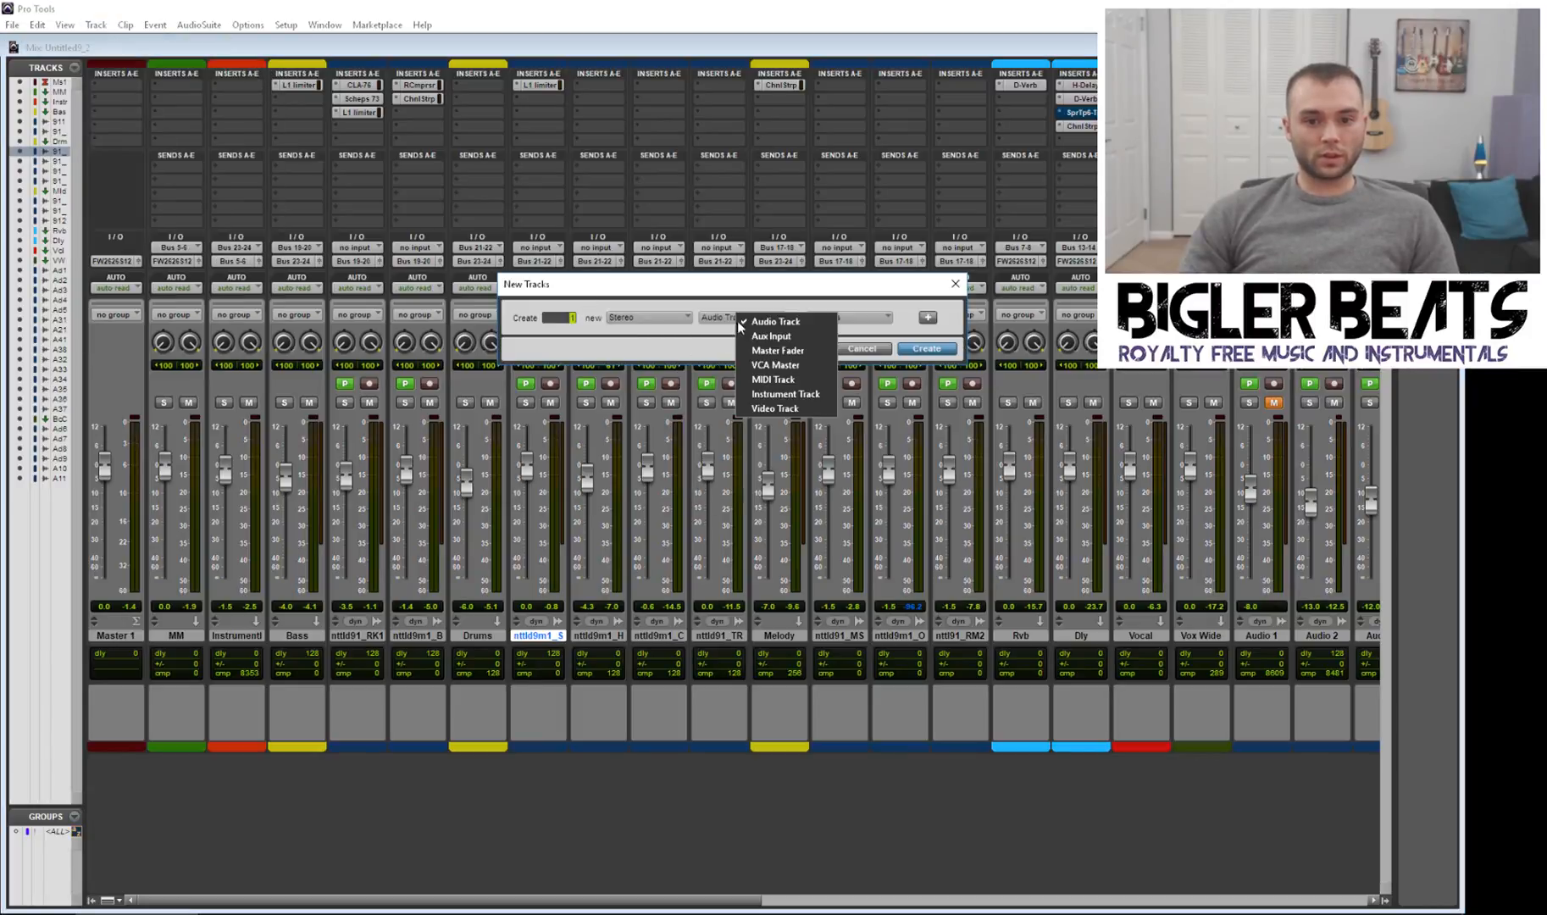
click(768, 335)
click(905, 355)
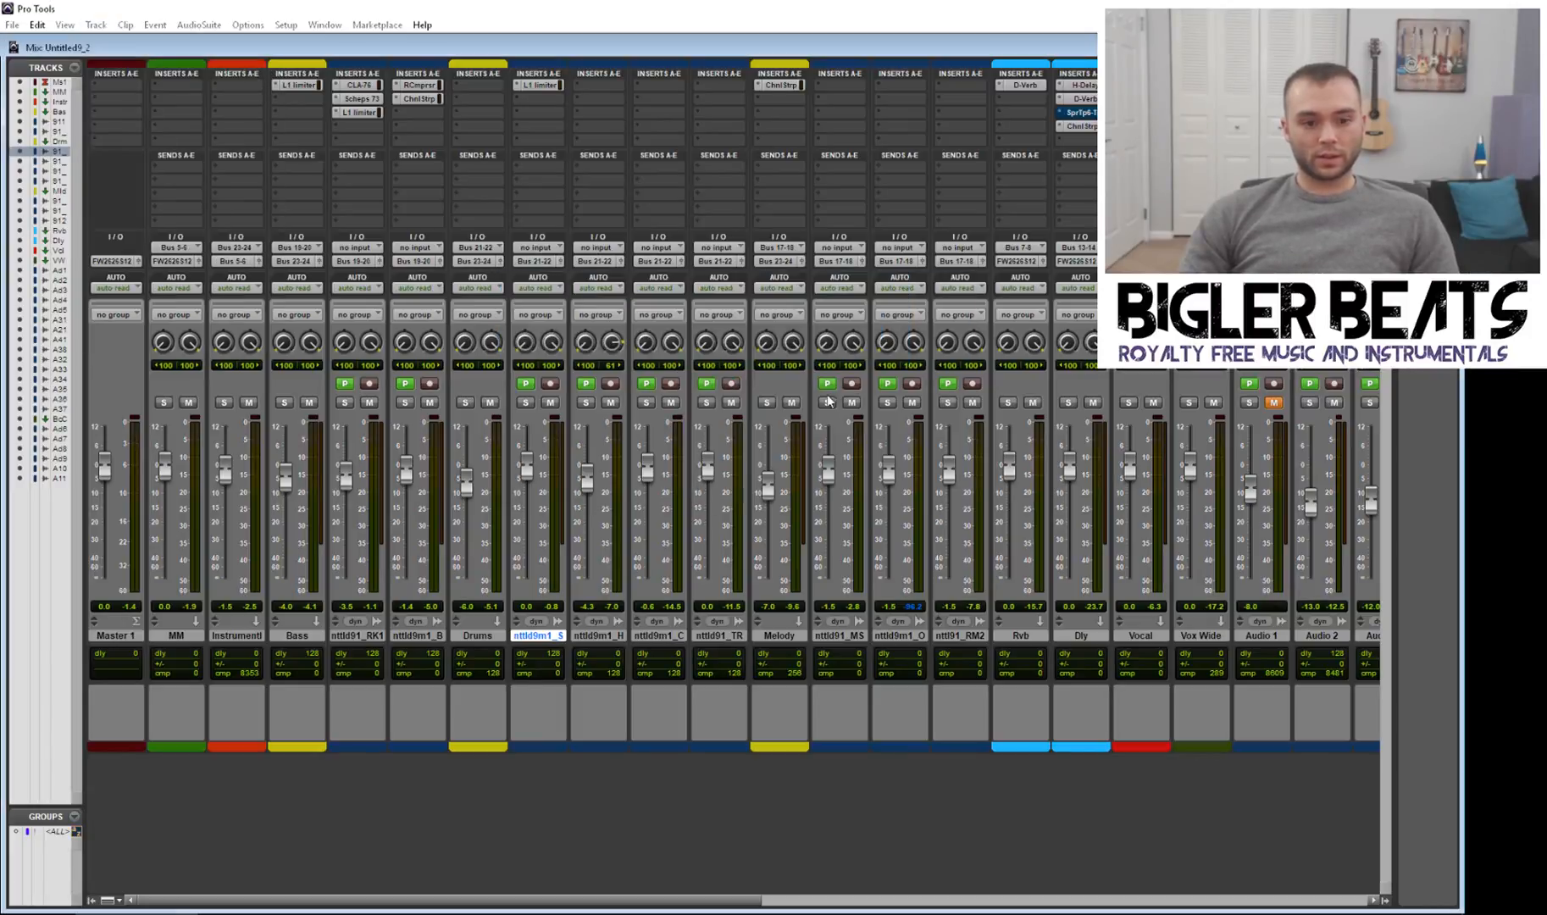
drag(598, 636, 152, 634)
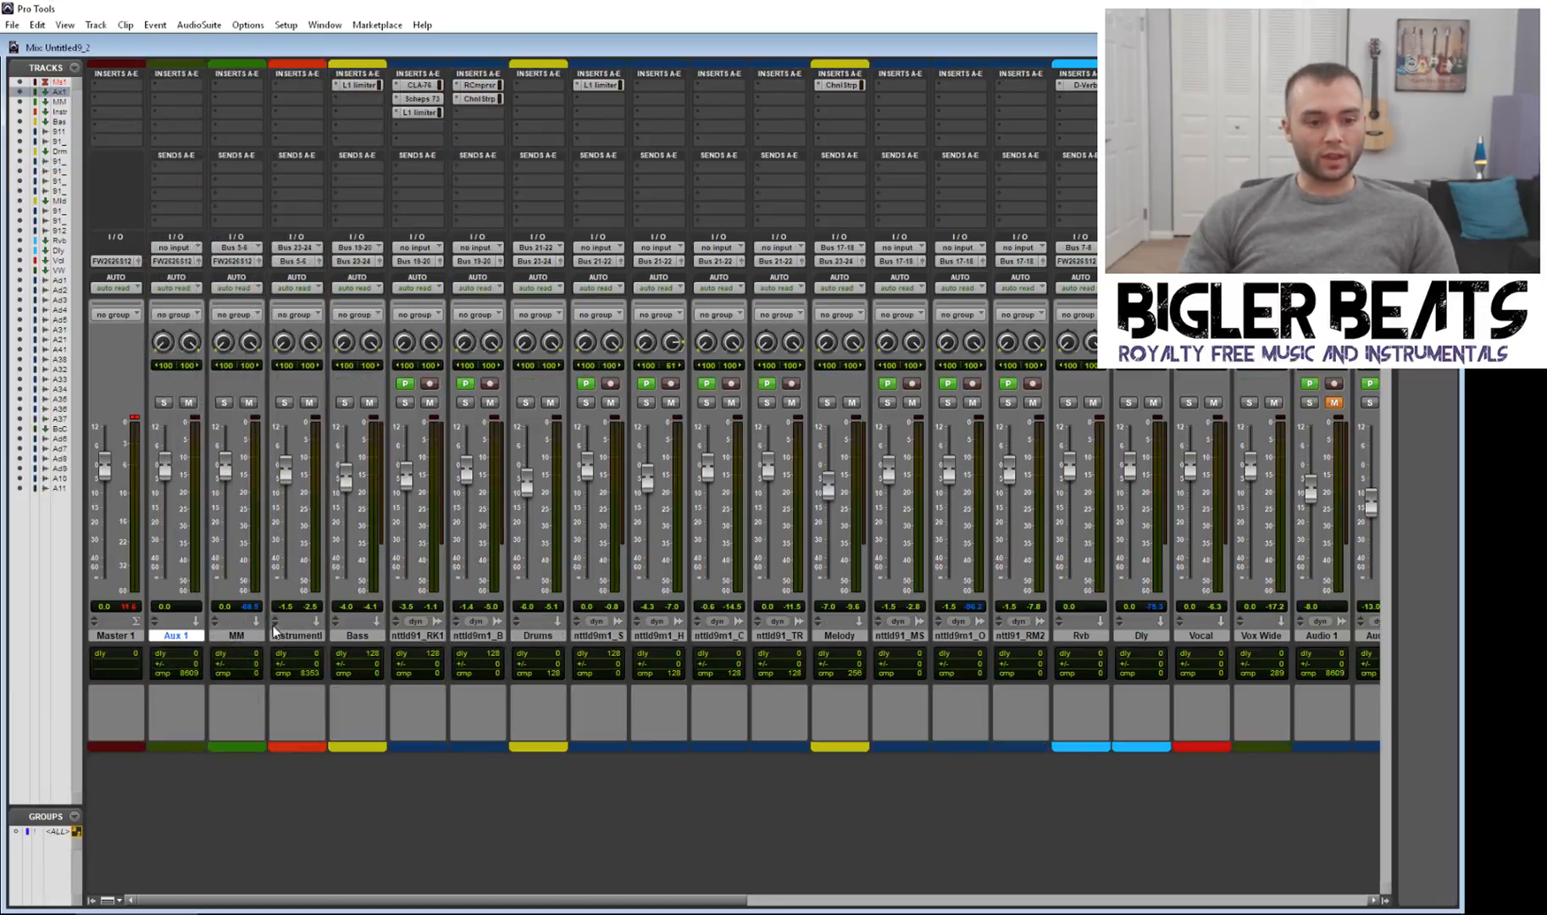
Step: Play the song with the MM track muted and toggle the Rvb and Dly mutes to check their routing
key(space)
click(248, 403)
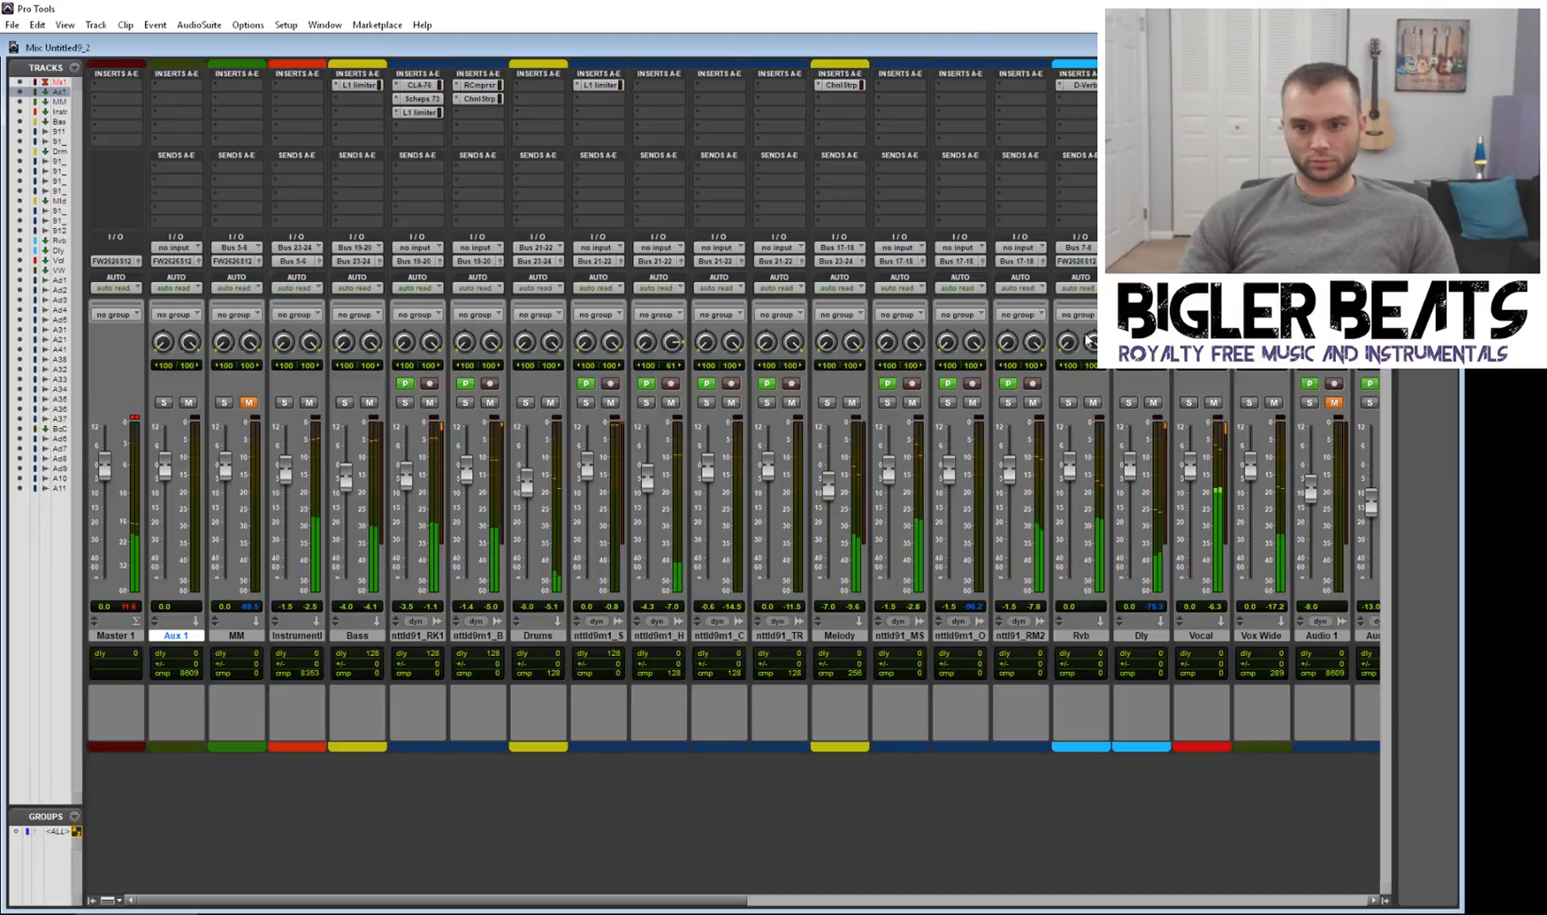
click(1092, 403)
click(1153, 402)
click(1153, 403)
click(1093, 403)
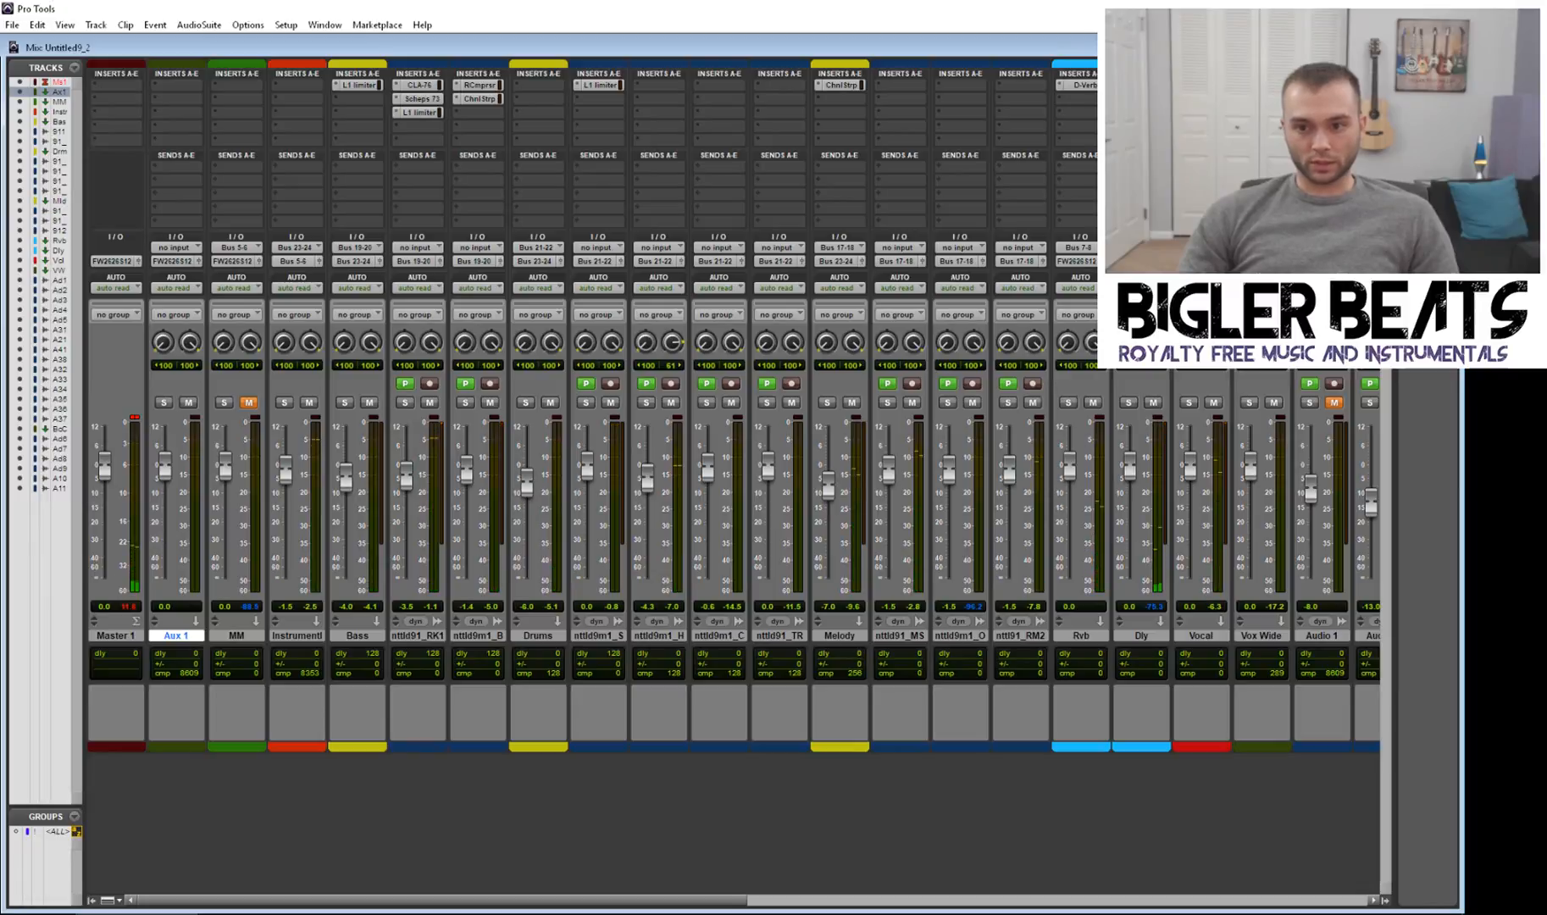
Step: Route the Dly and Rvb track outputs to Bus 5-6 (Stereo) and check the routing by toggling the MM mute
mouse_move(1154, 279)
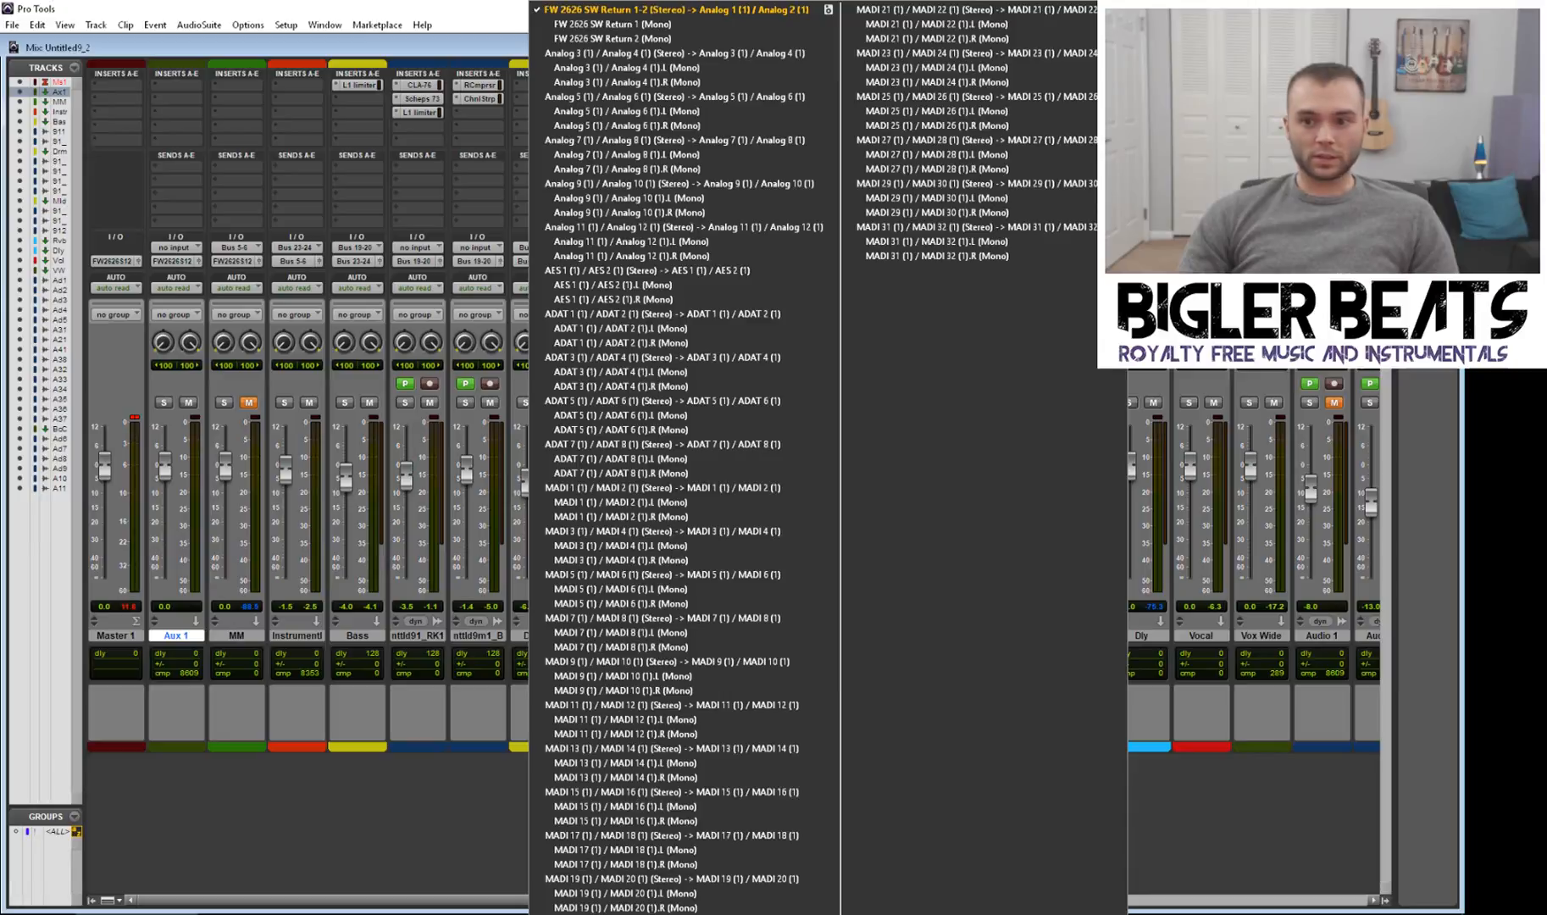
click(1292, 390)
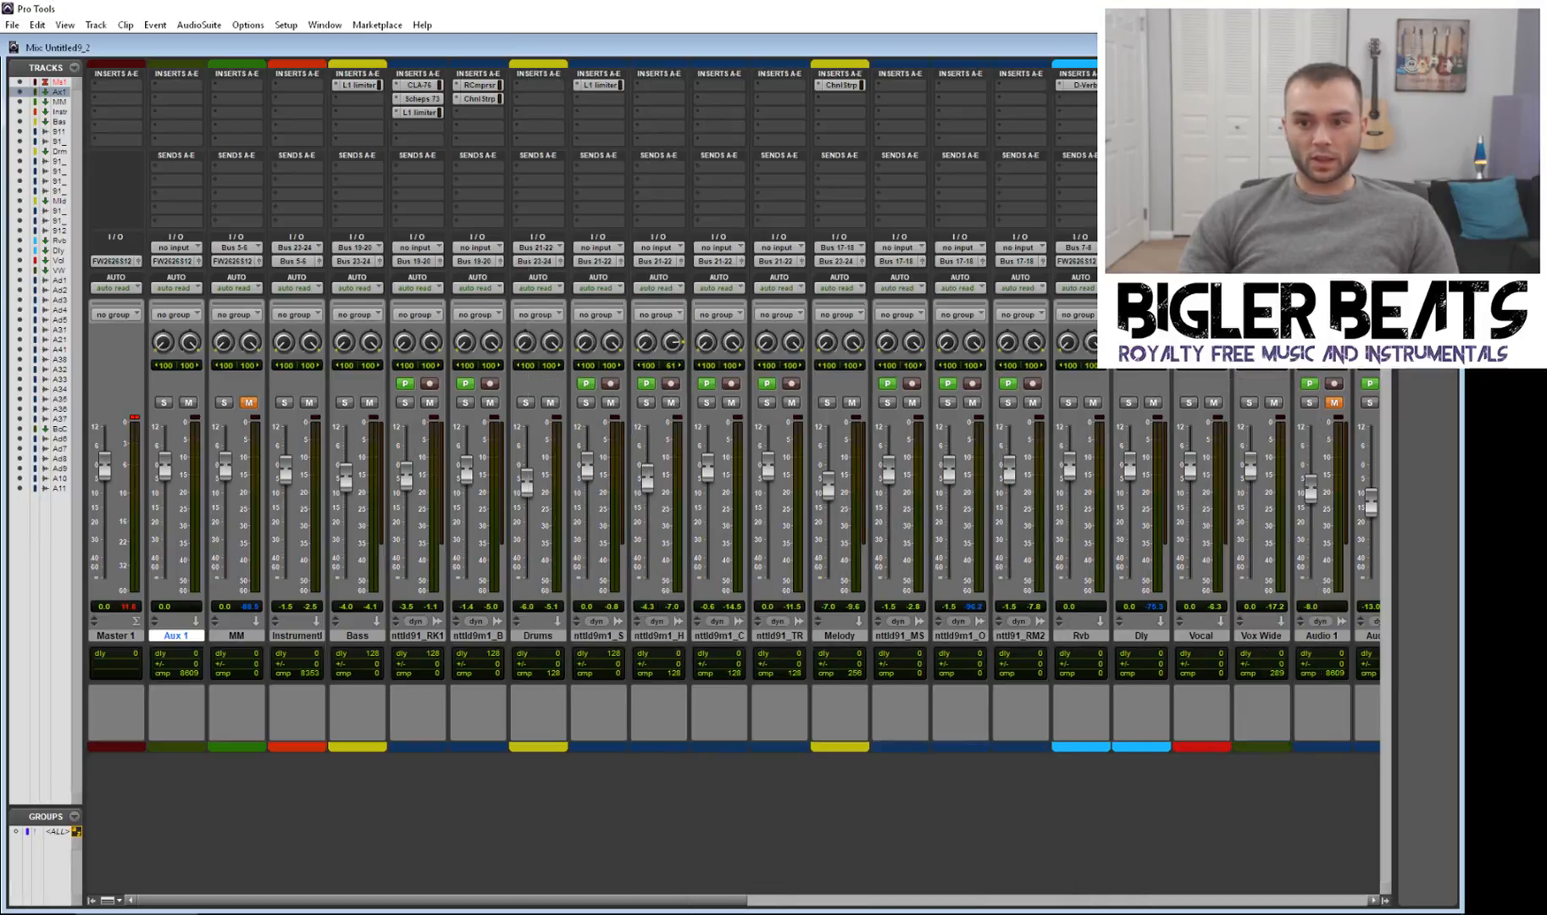
mouse_move(1144, 299)
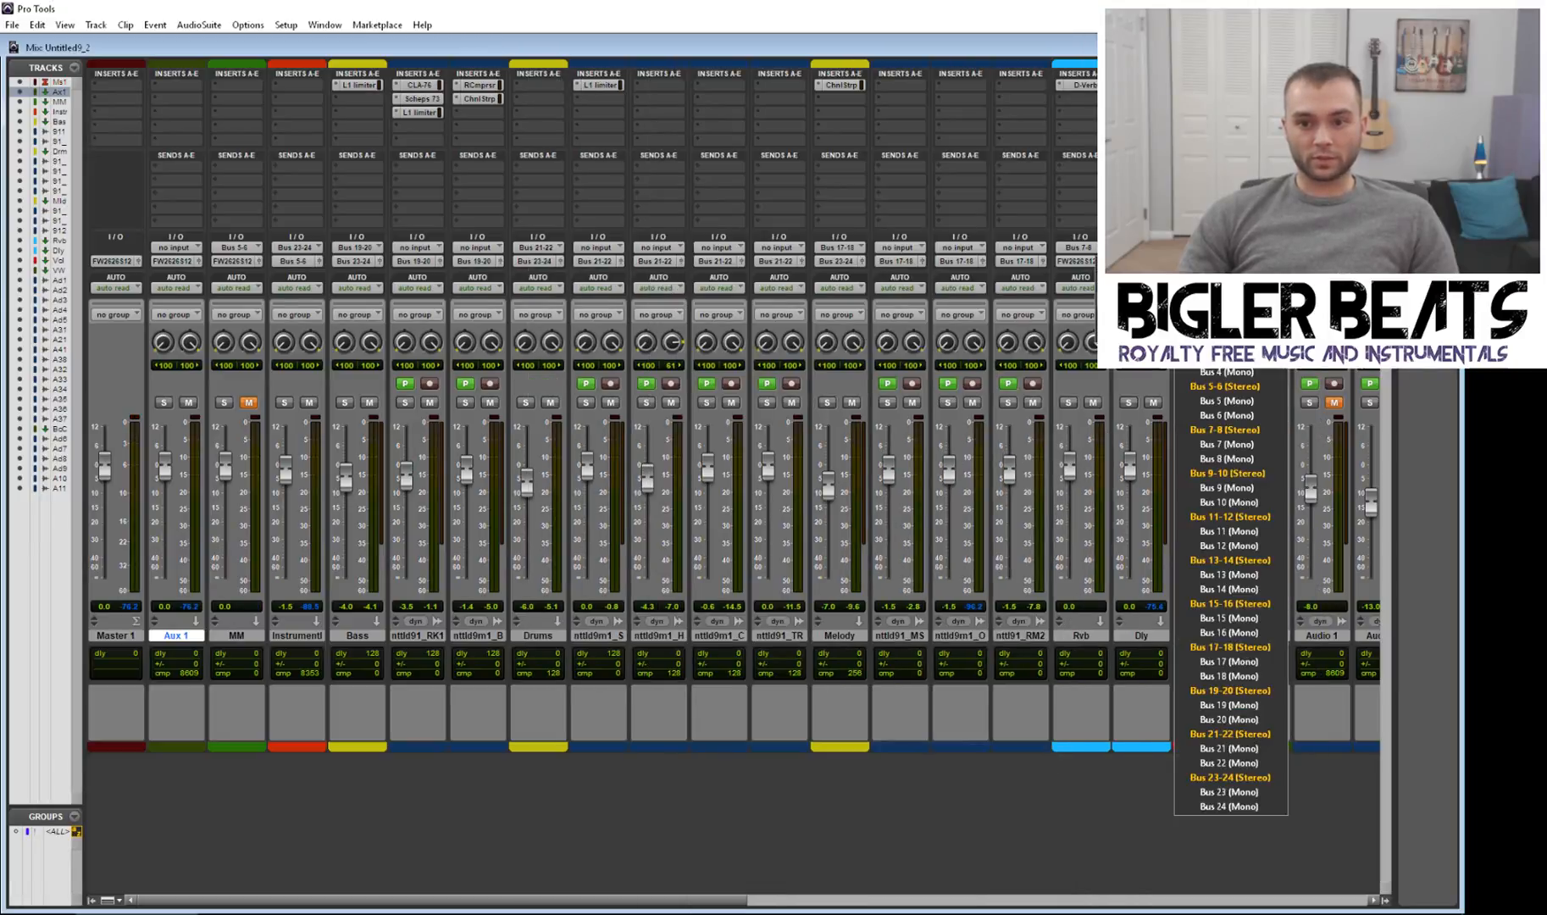
click(1227, 392)
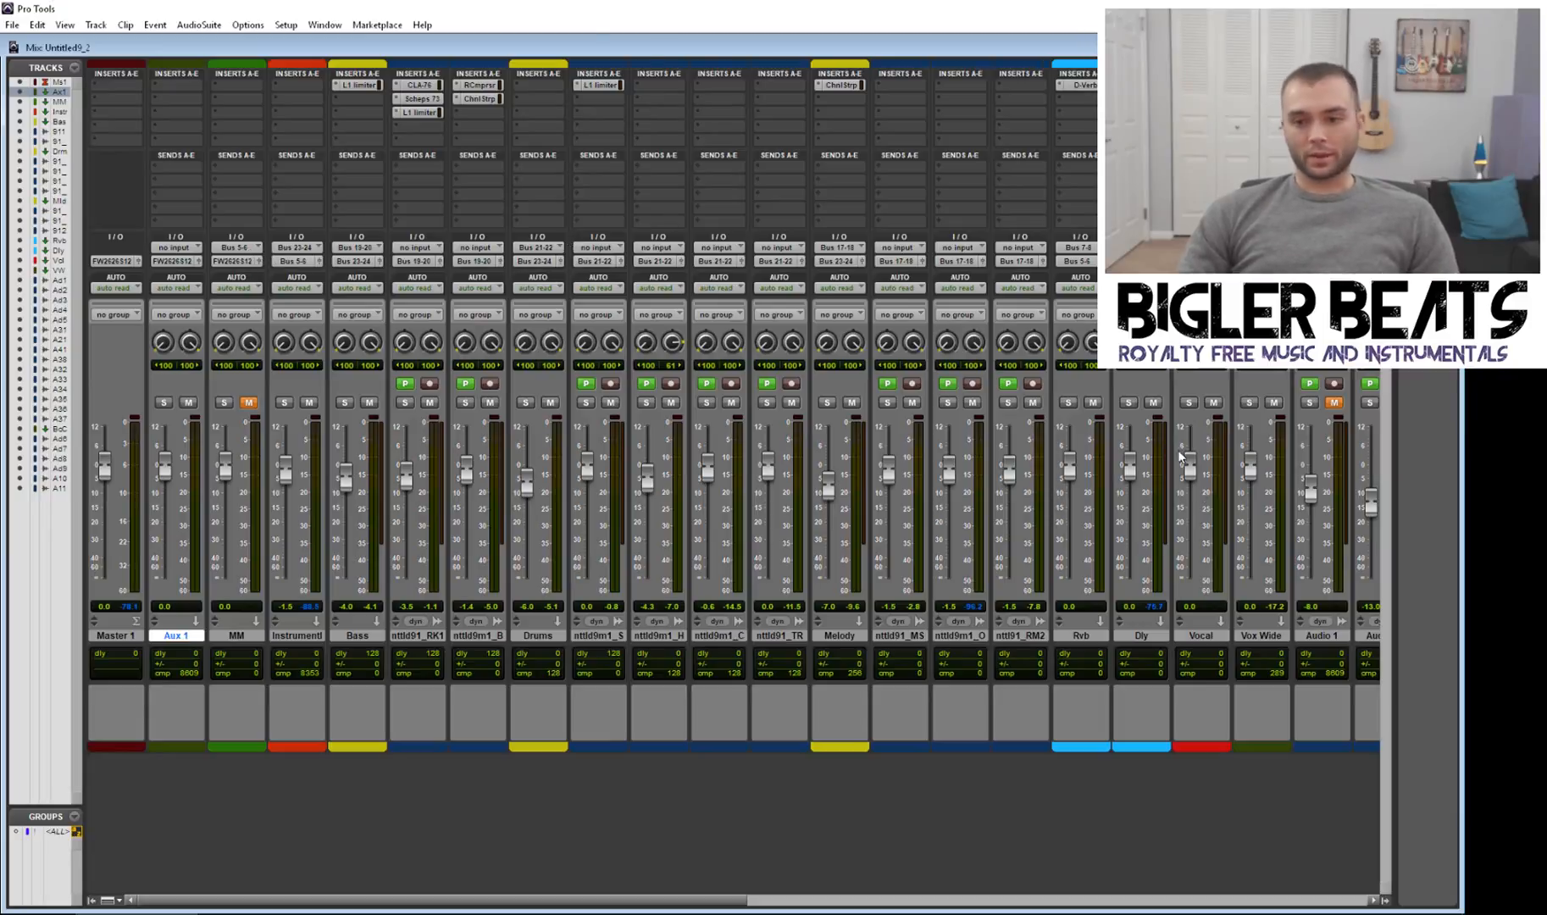
click(249, 403)
click(250, 404)
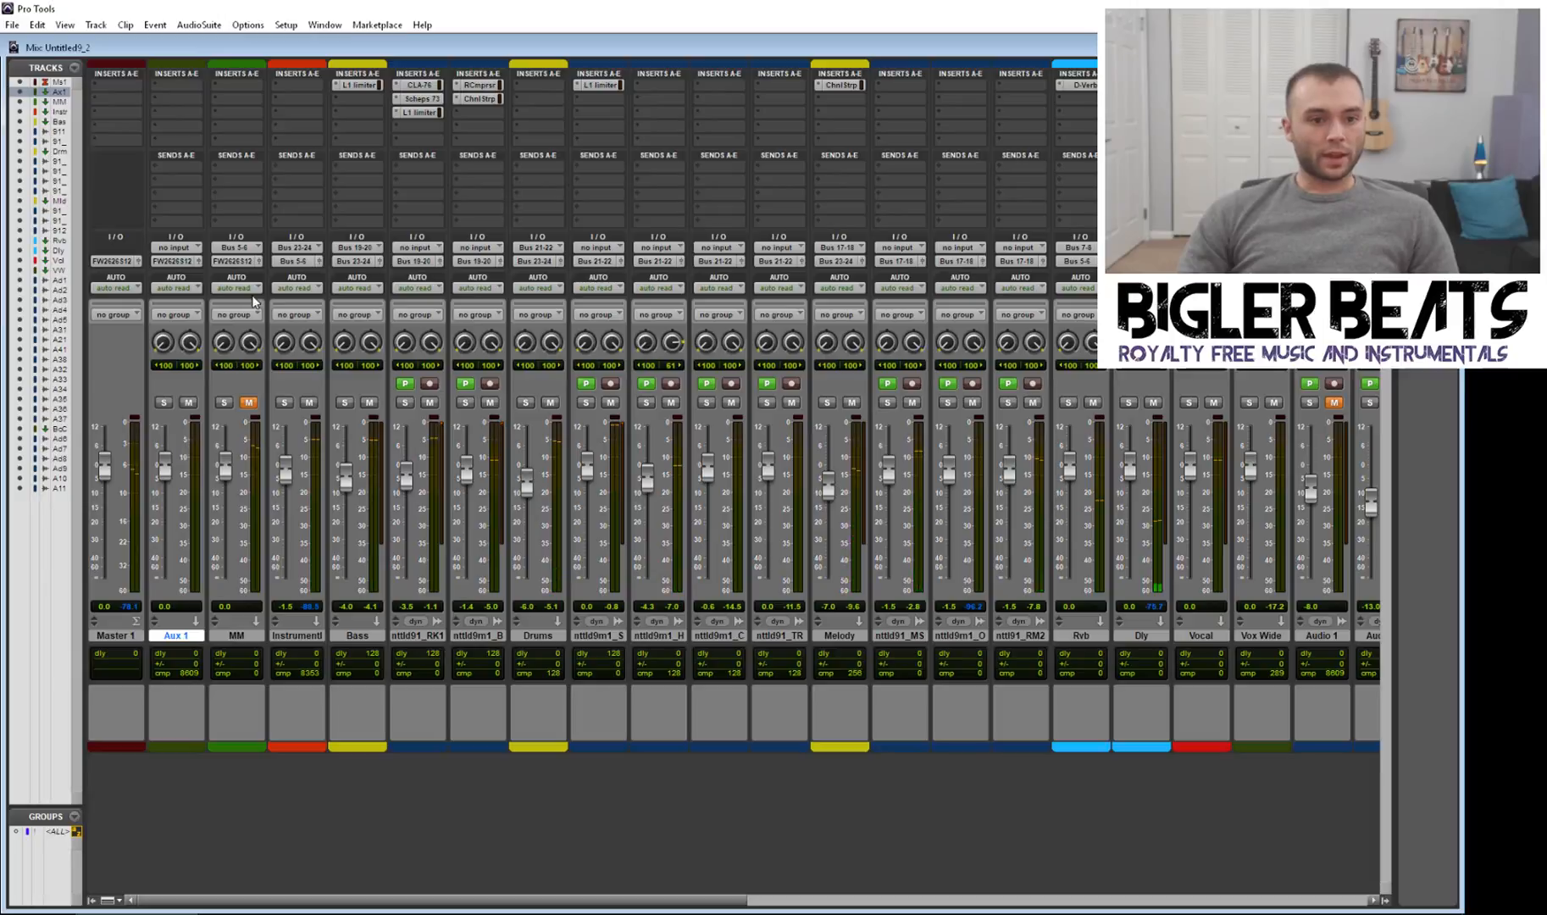
Step: Set the Aux 1 track's input and the MM track's output to Bus 3-4
click(190, 247)
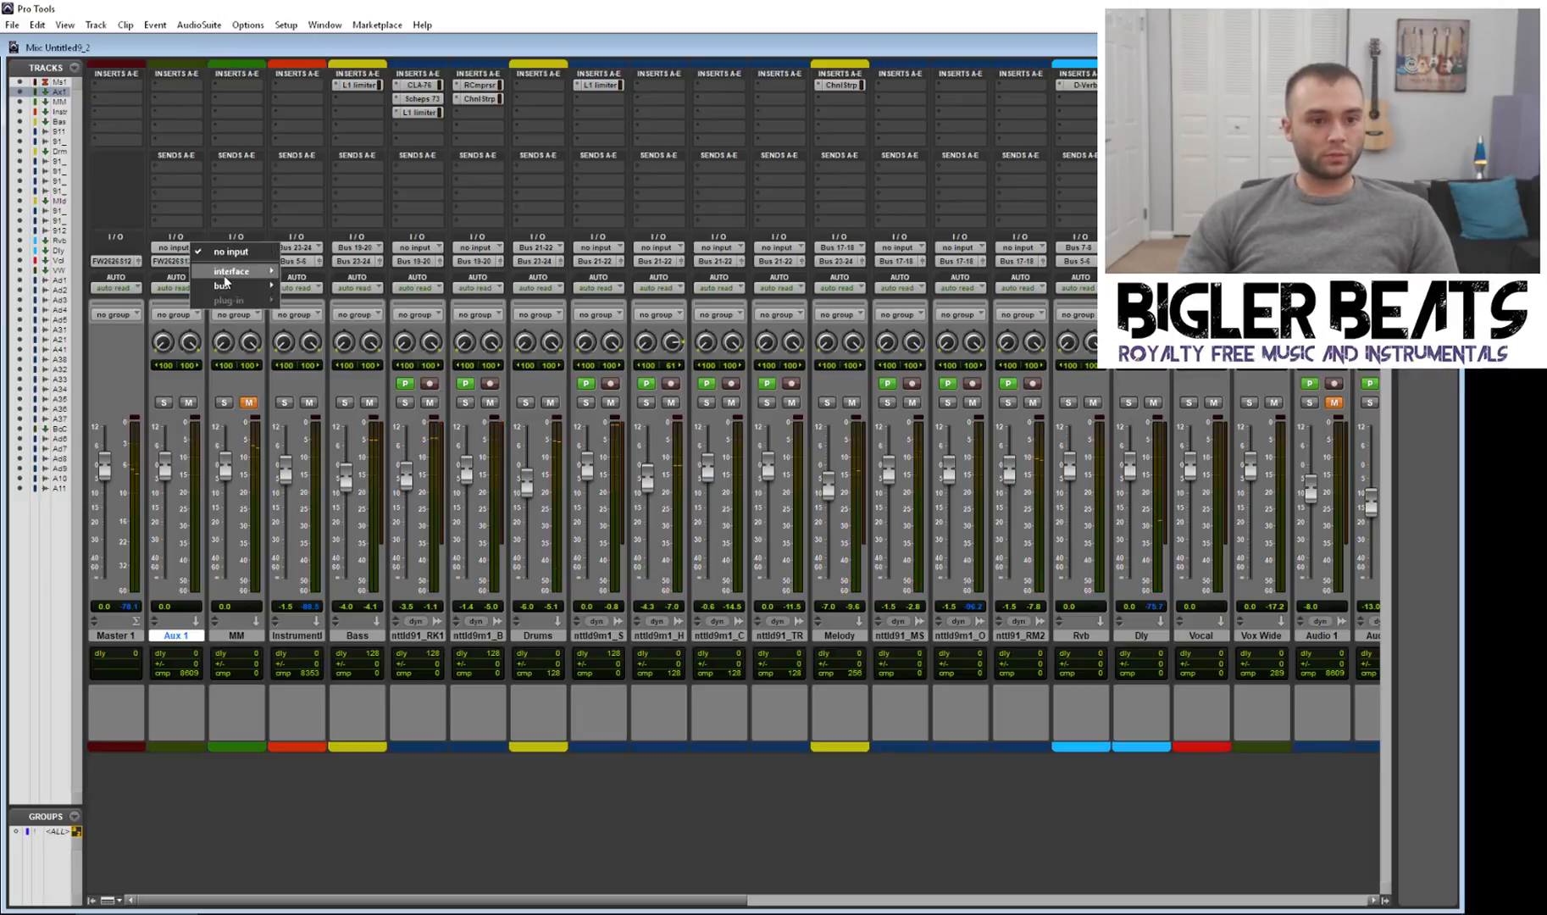
mouse_move(230, 286)
click(326, 300)
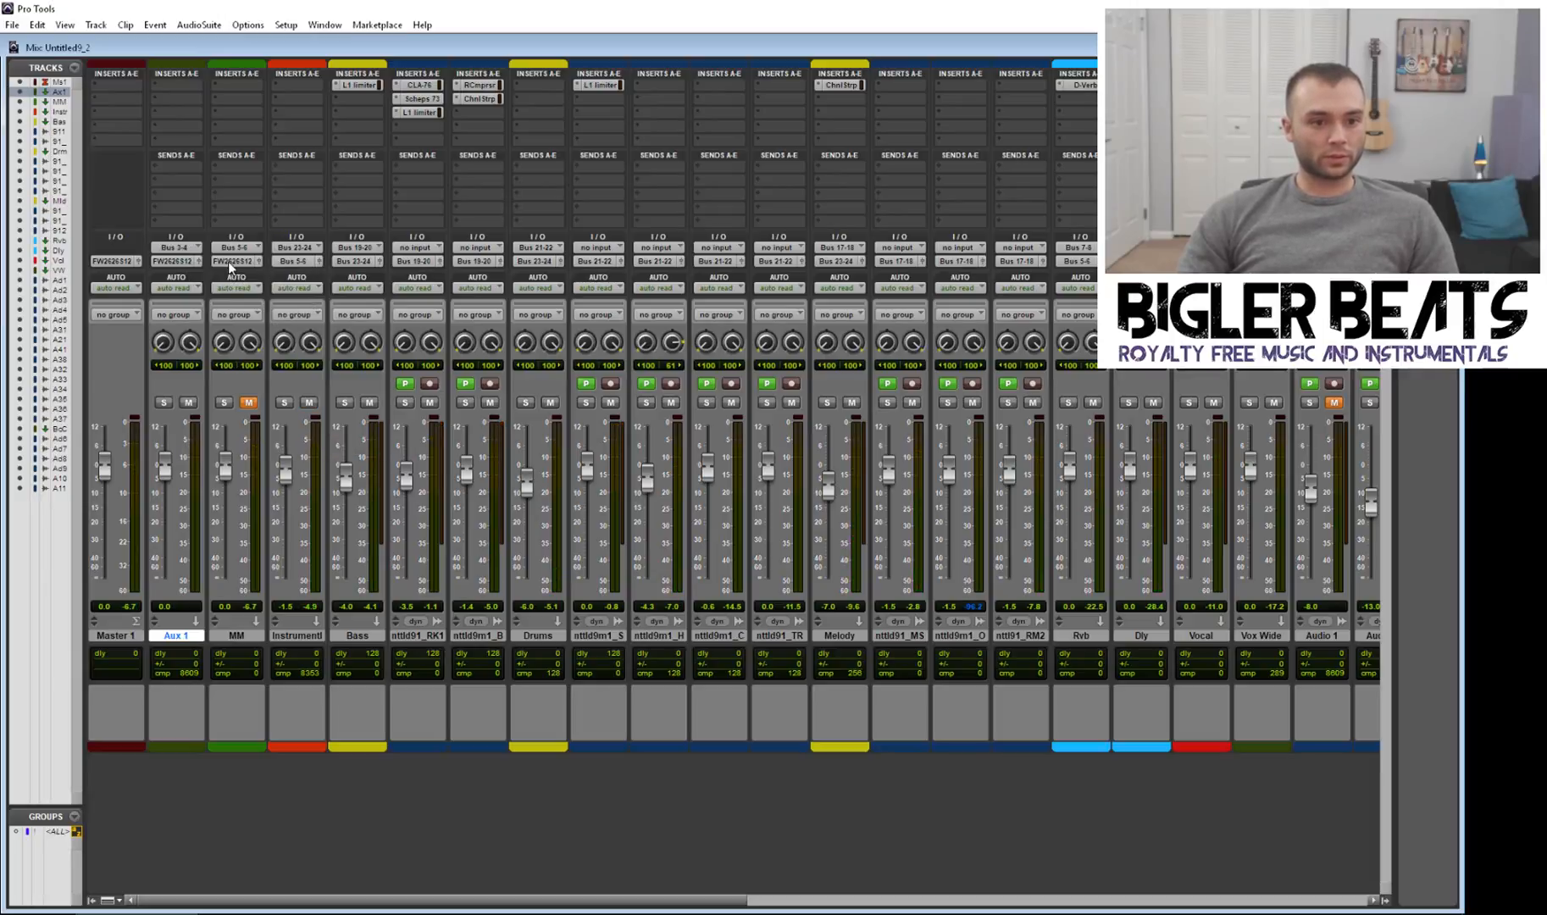
click(229, 261)
mouse_move(280, 299)
click(359, 340)
Step: Rename the Aux 1 track as Mix1
double_click(184, 637)
text(Mix1)
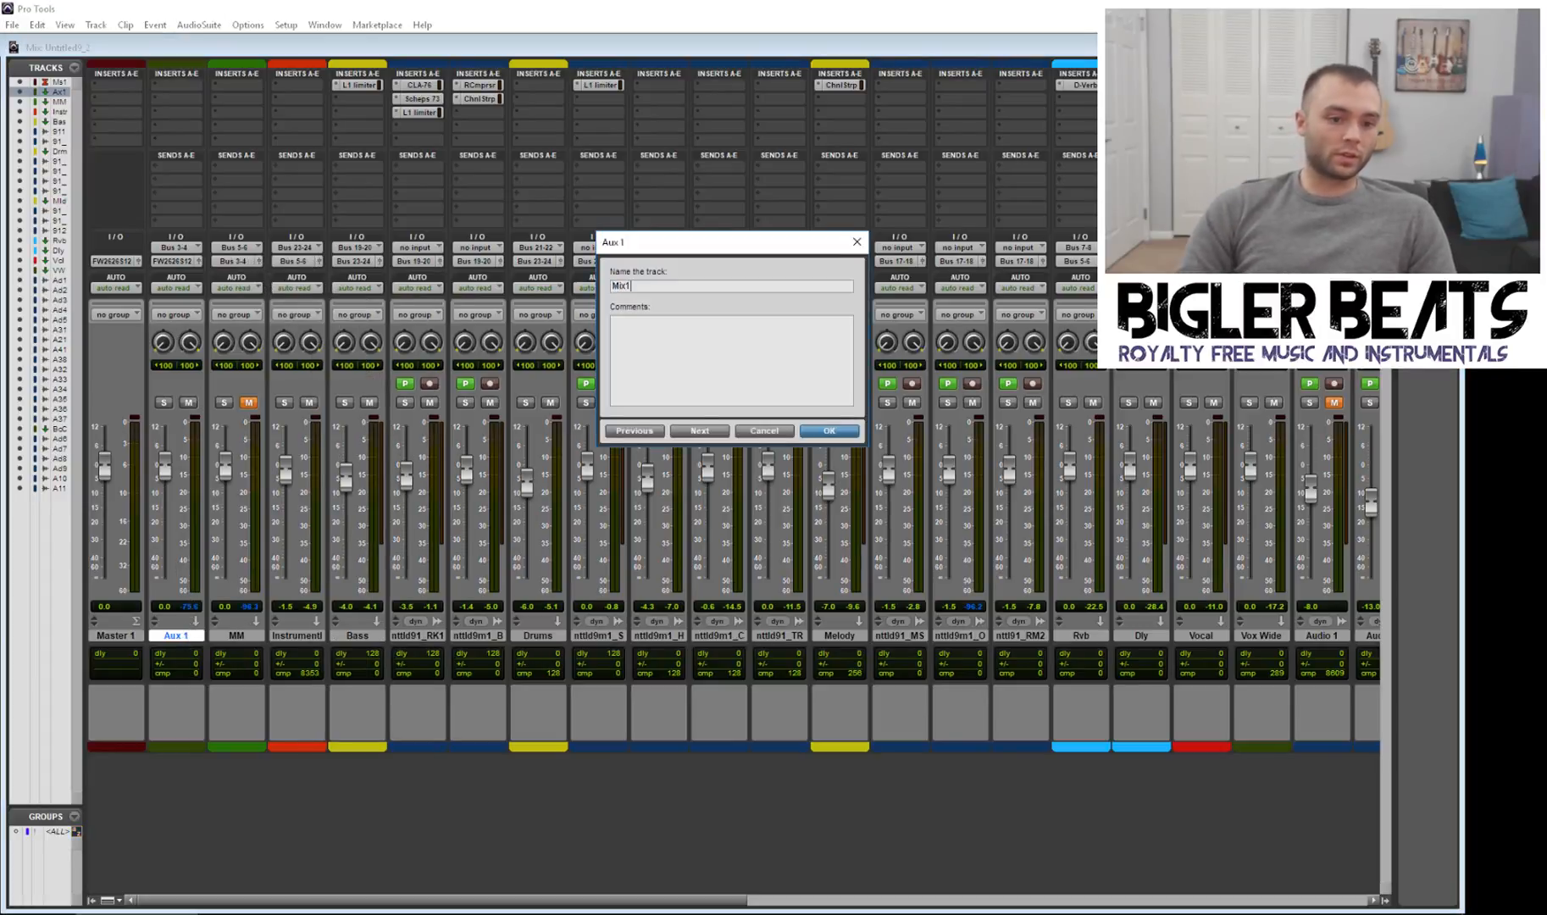
key(Return)
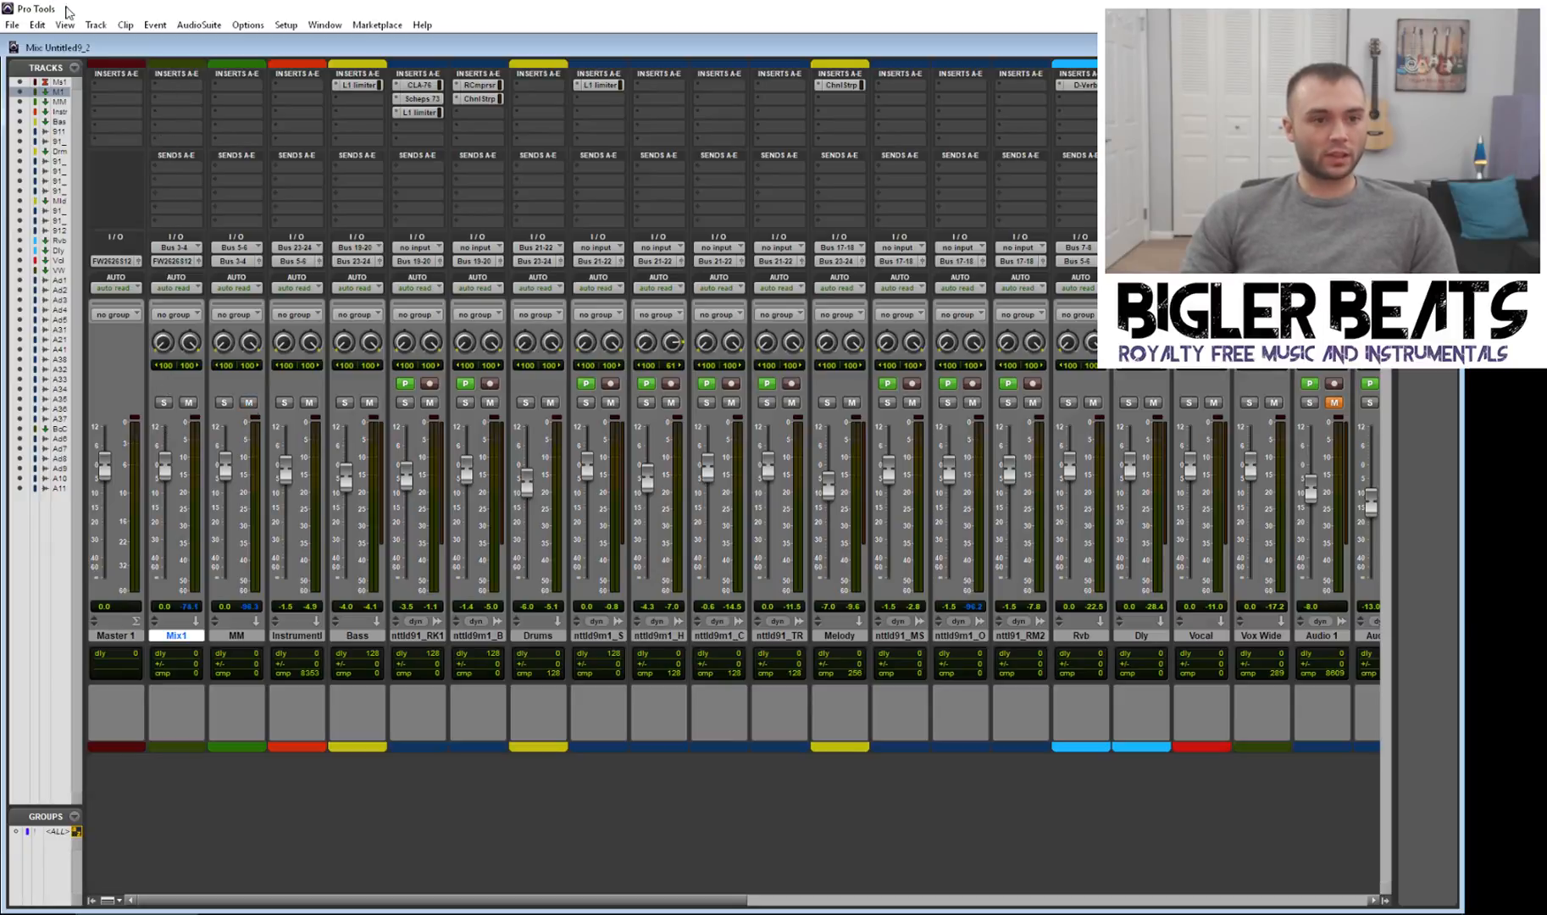
Step: Create a mono aux input track, place it directly after Master 1 and name it Mix2
click(95, 24)
click(108, 39)
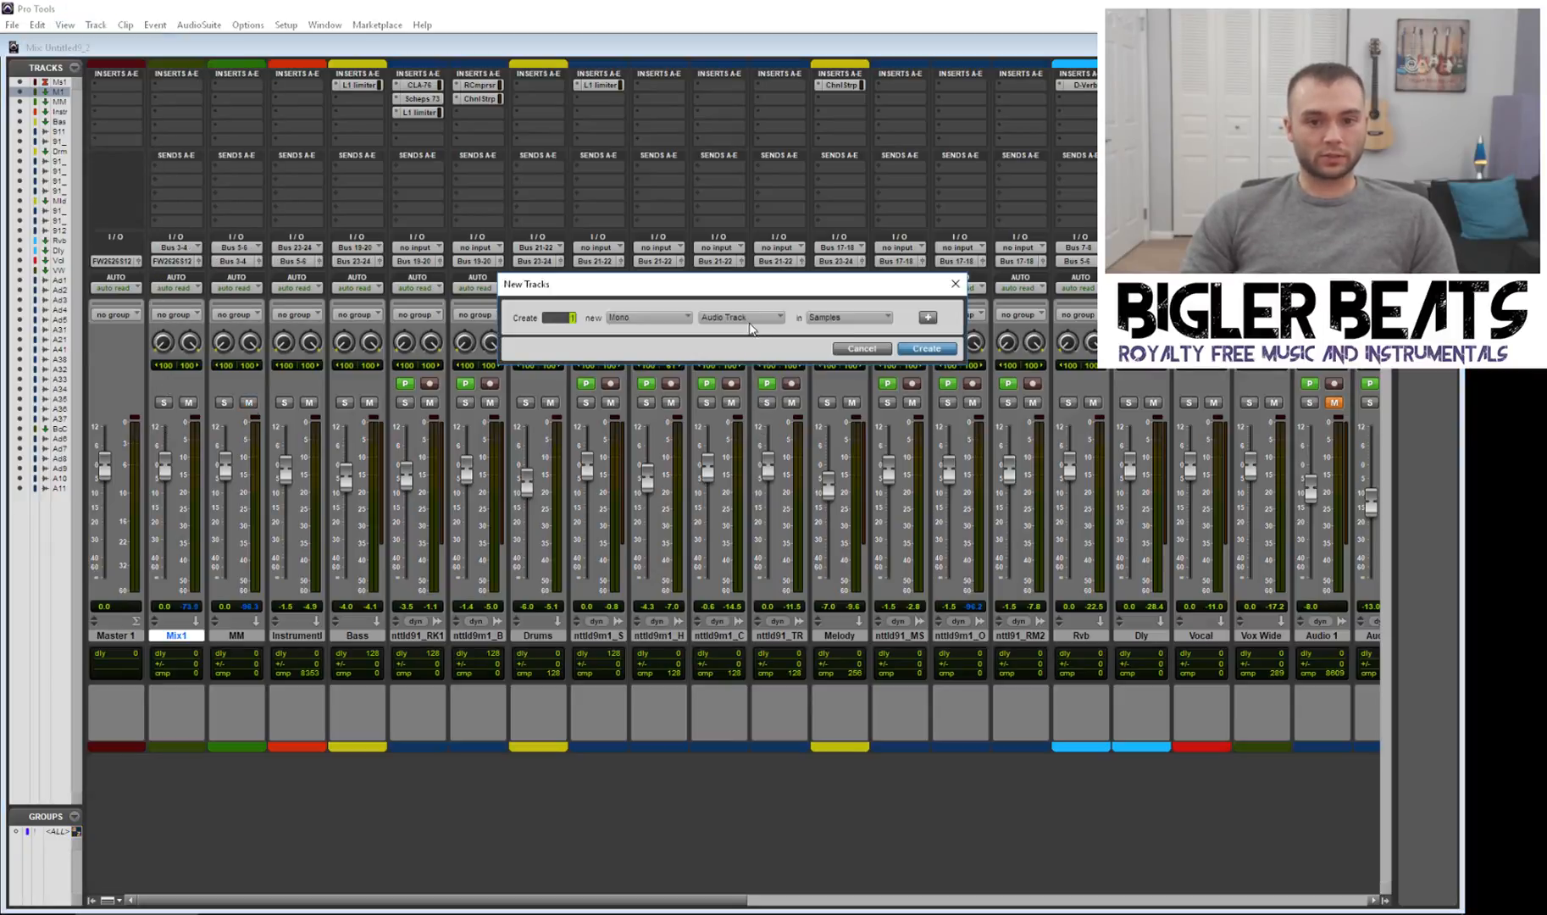
click(749, 322)
click(760, 332)
click(936, 347)
drag(228, 641, 148, 643)
double_click(172, 636)
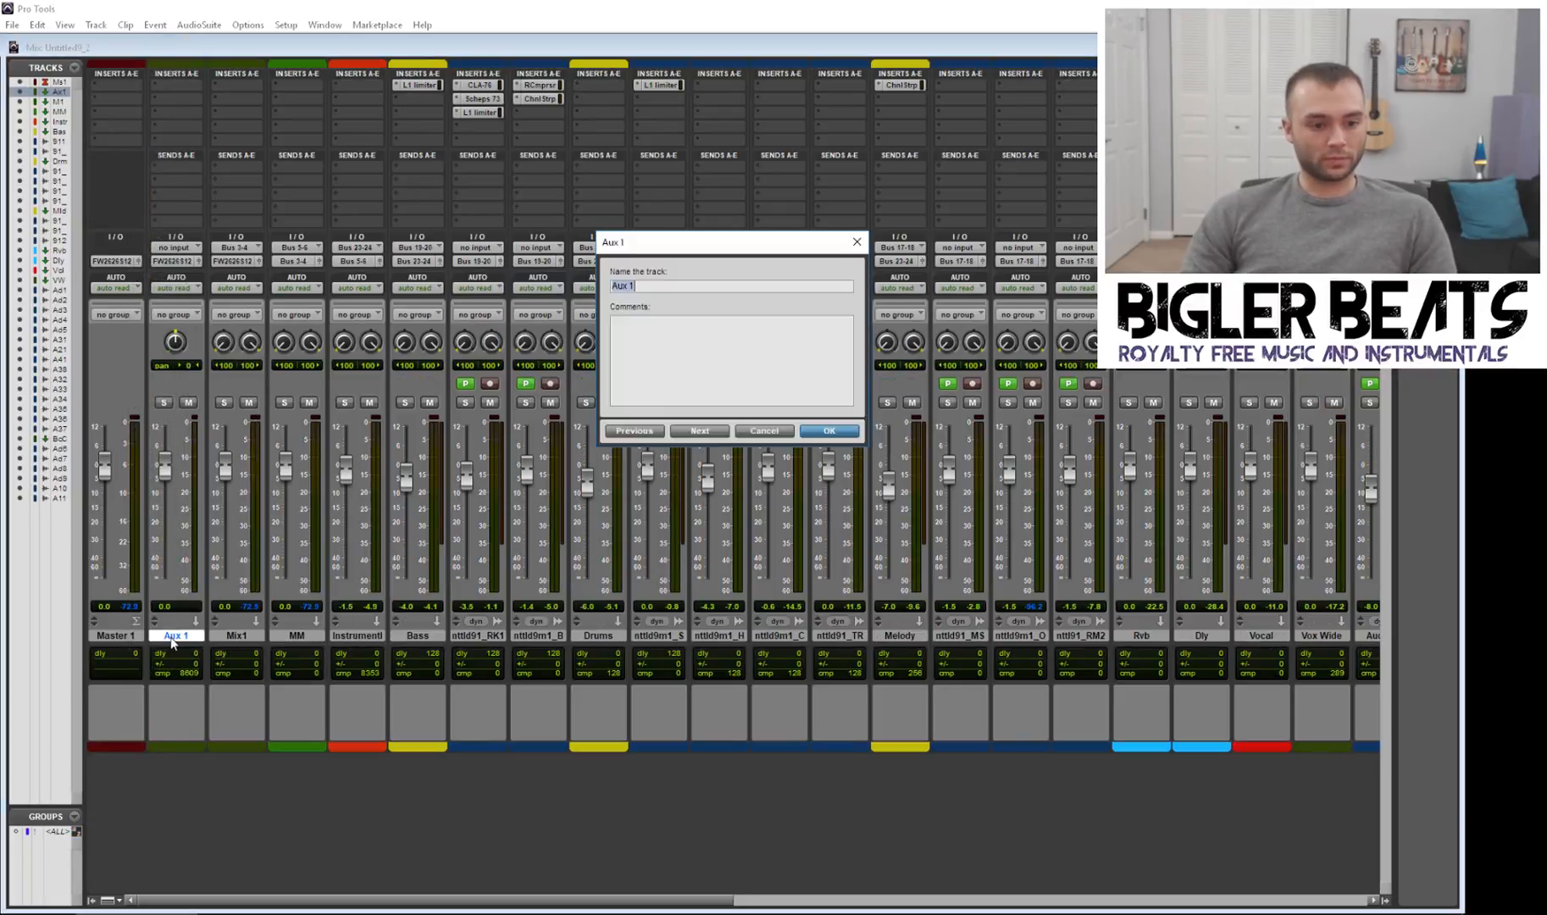
text(Mix2)
key(Return)
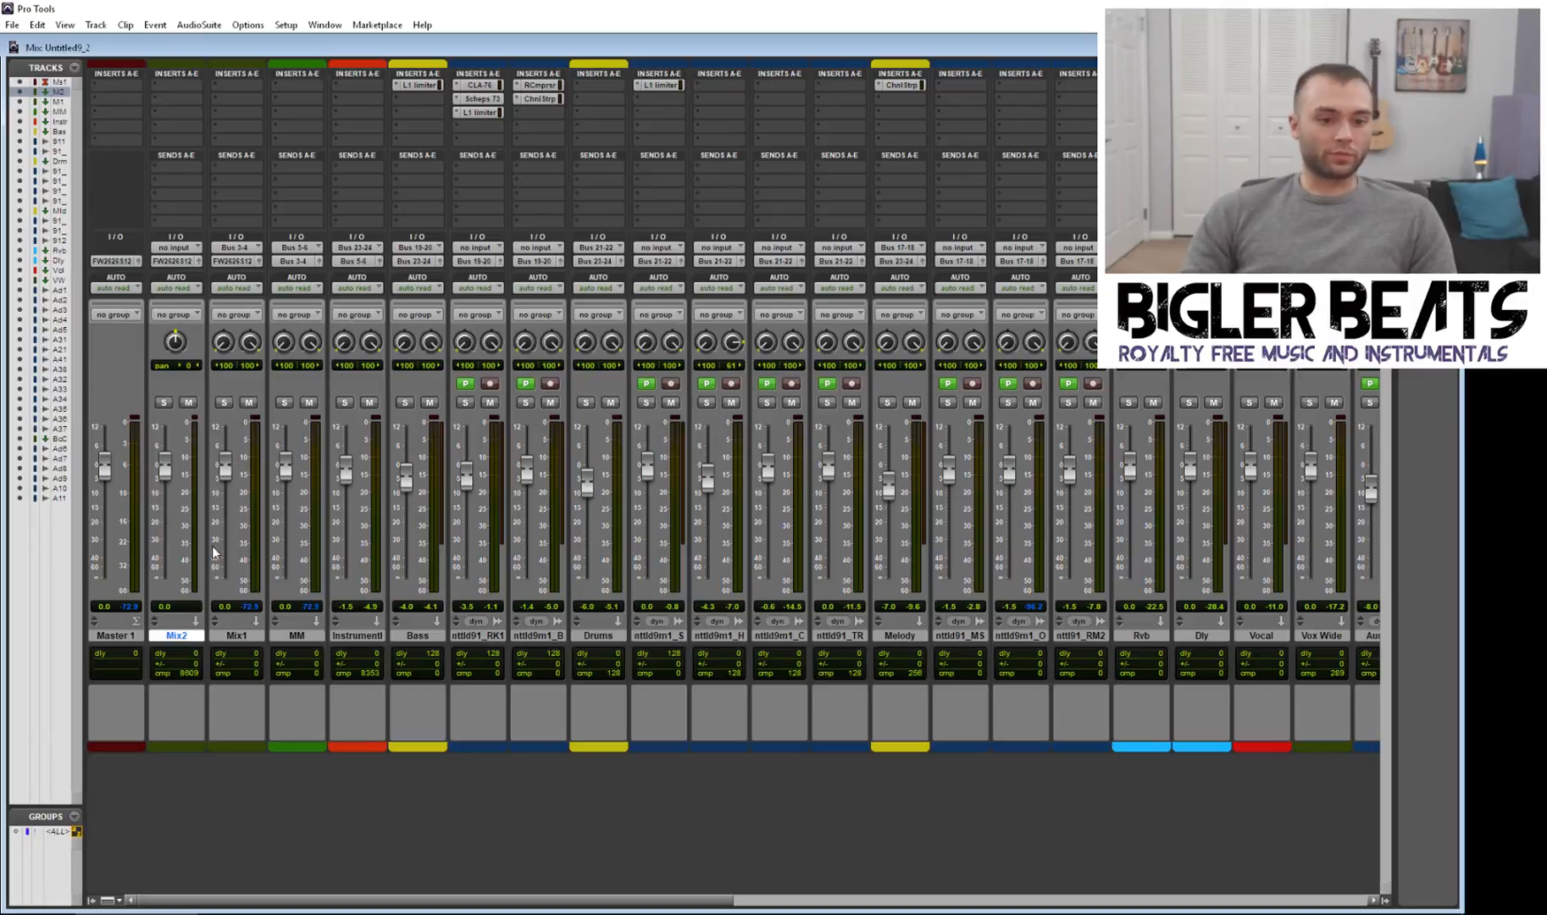
Step: Check the bus inputs available to the mono Mix2 track and delete the track
click(188, 250)
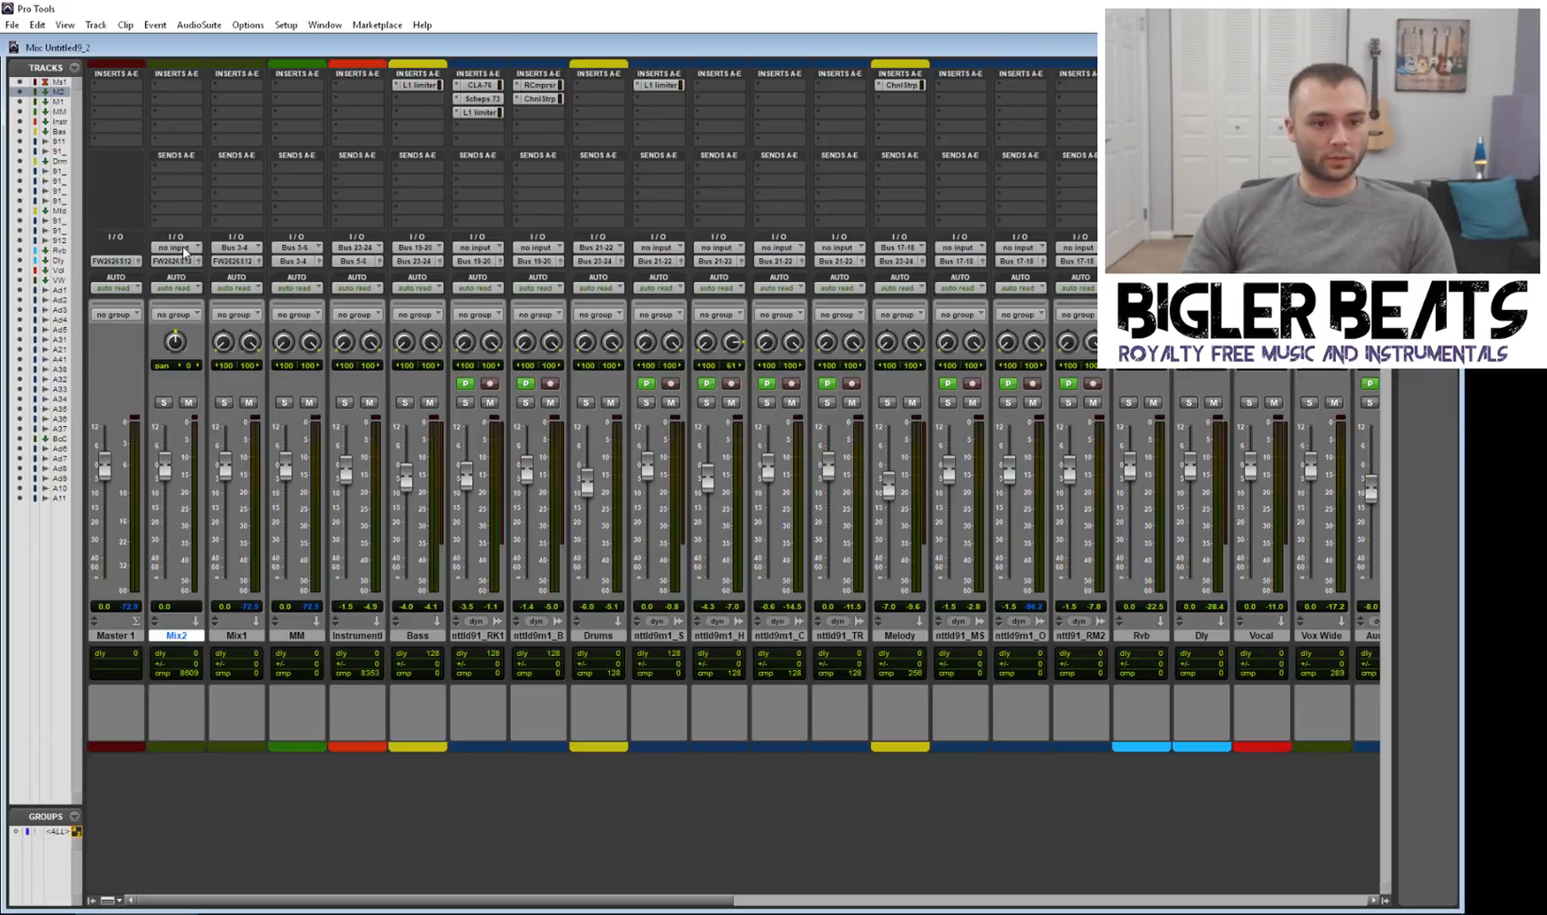
mouse_move(222, 285)
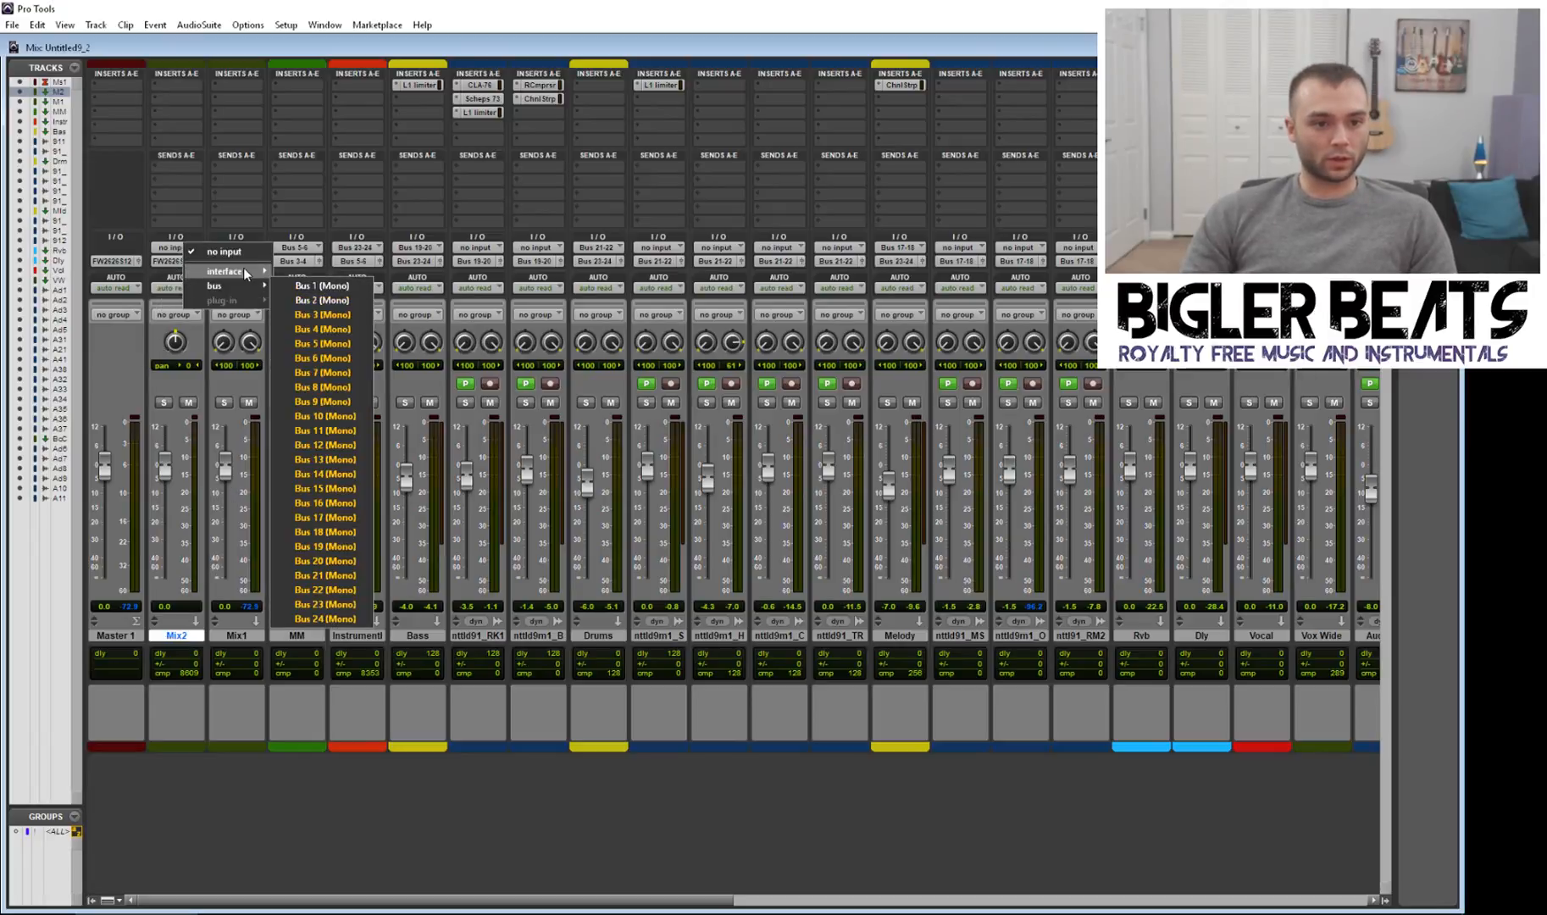
click(257, 5)
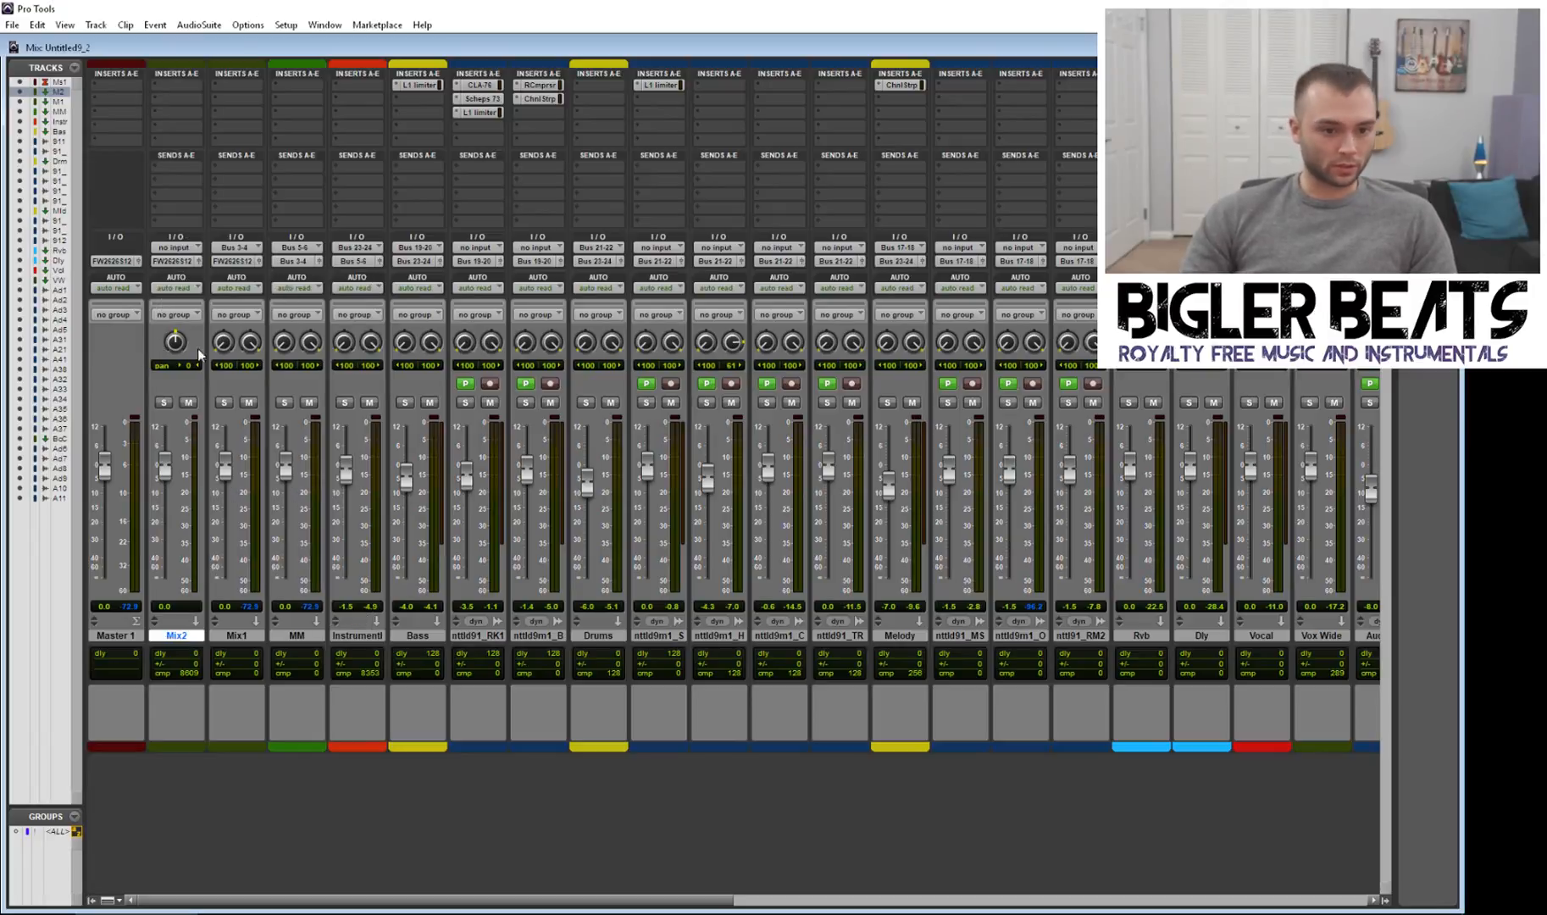
right_click(180, 638)
click(213, 794)
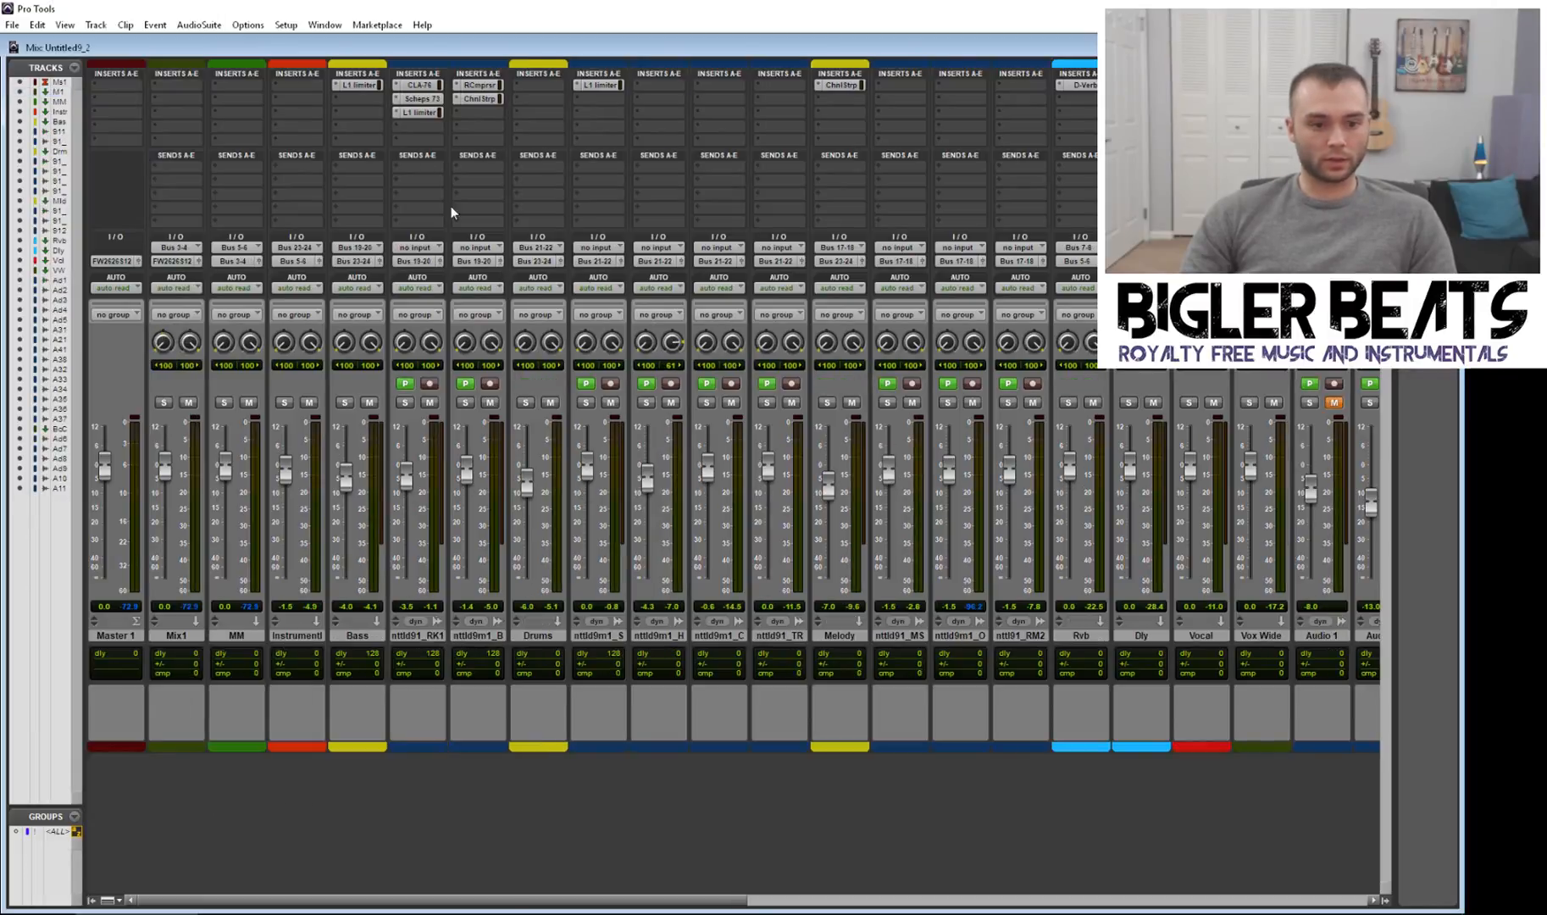
Step: Select the Mix1 track and create a new stereo aux input track
click(103, 29)
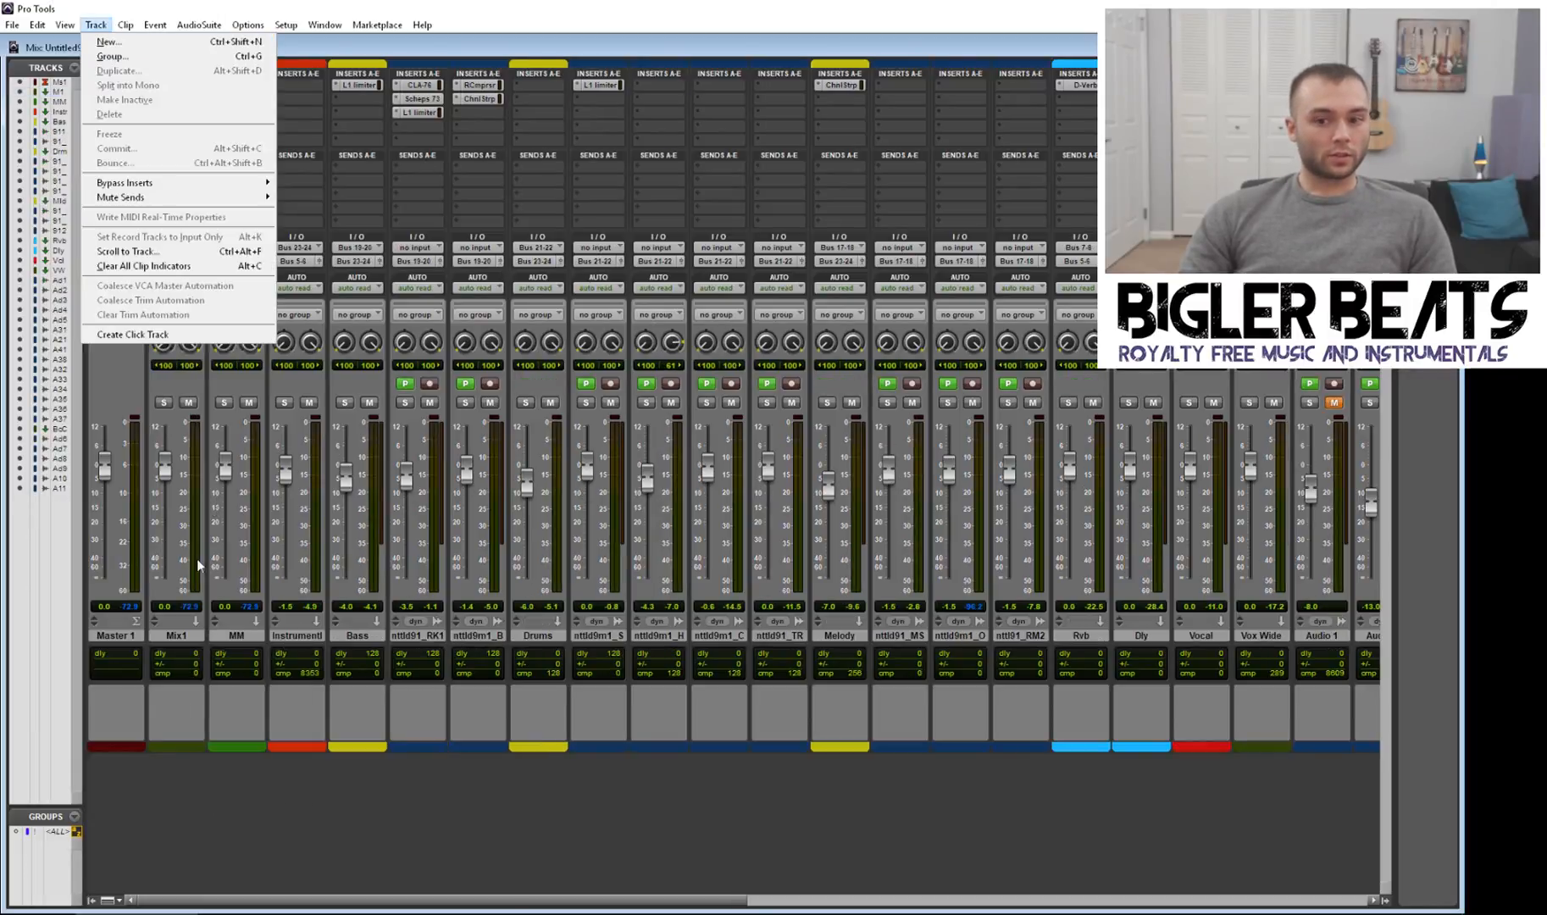
click(171, 637)
click(96, 25)
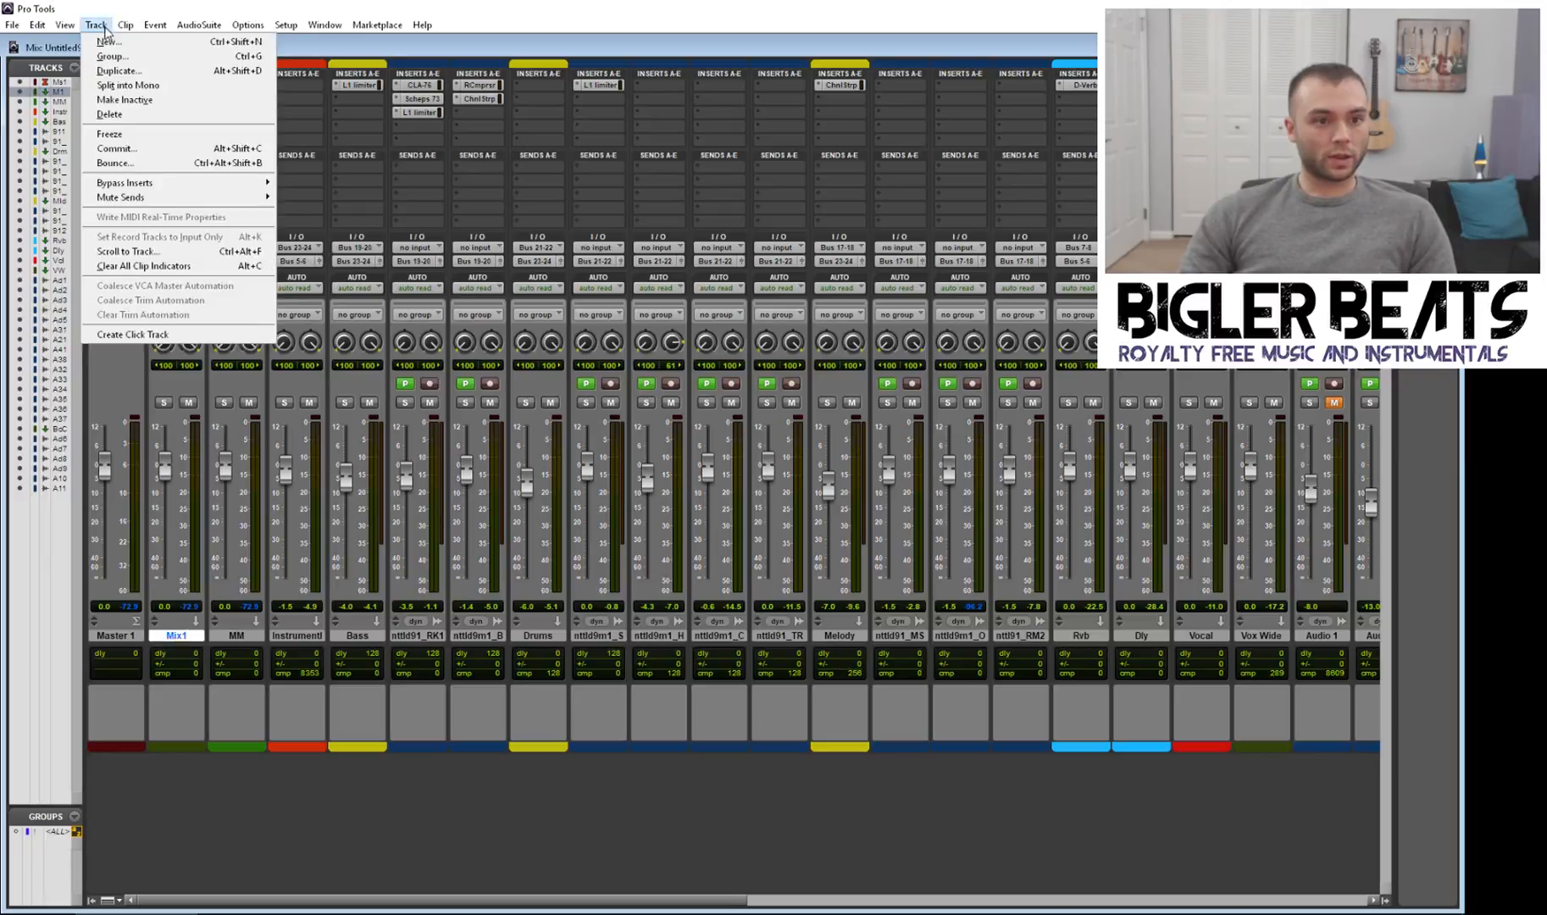
click(110, 44)
click(663, 321)
click(663, 319)
click(660, 337)
click(781, 319)
click(737, 333)
click(927, 348)
Step: Place the Aux 1 track directly after Master 1 and rename it Mix2
drag(231, 640, 178, 637)
double_click(178, 637)
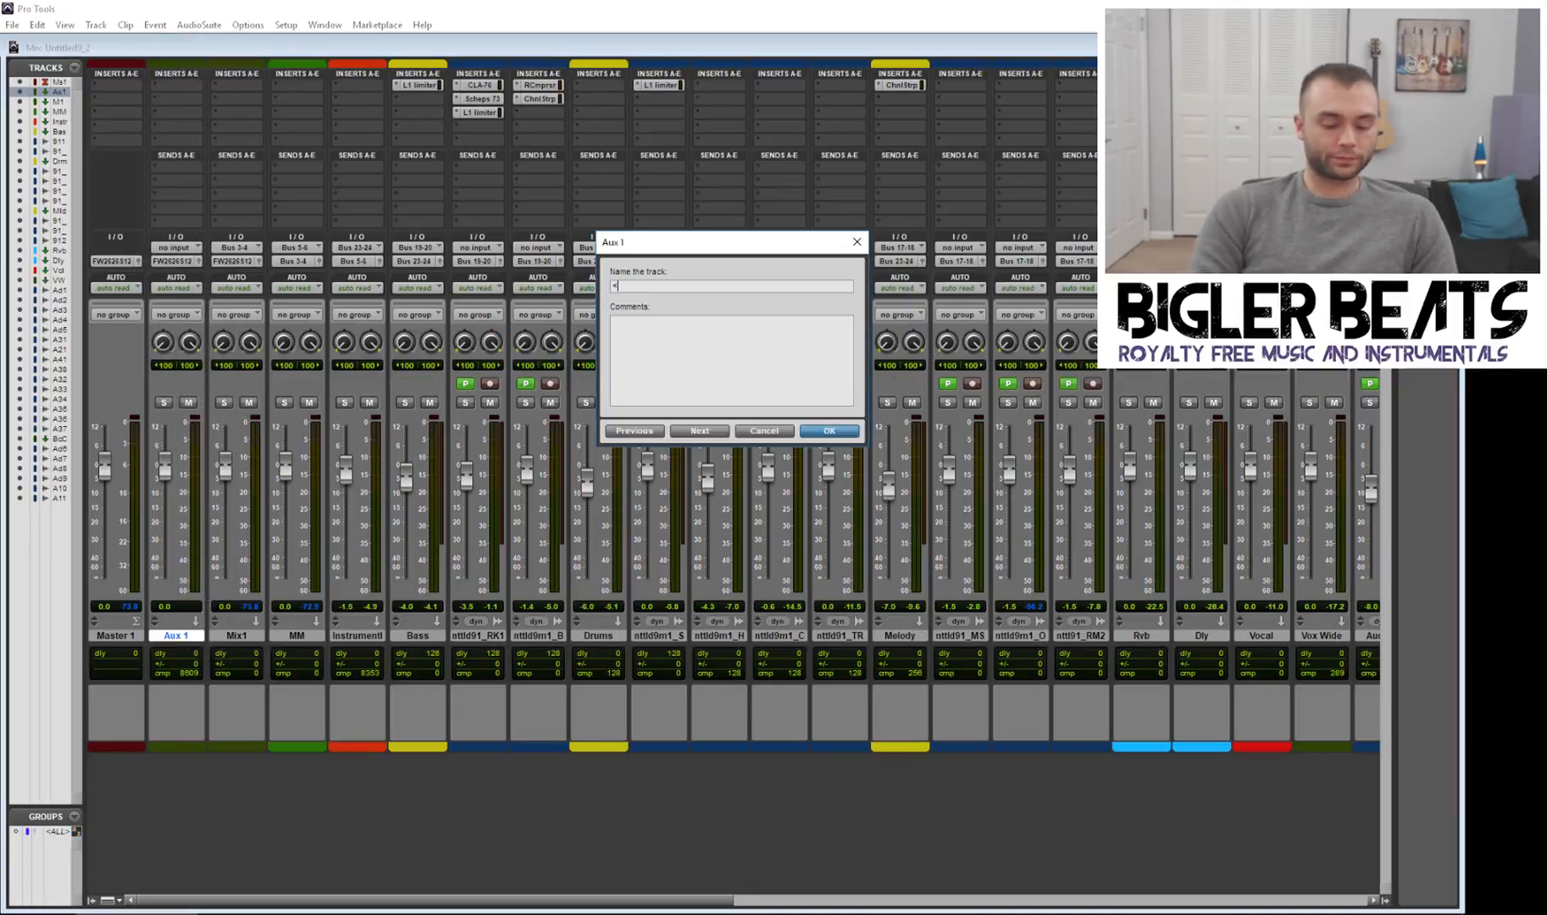
text(Mix2)
key(Return)
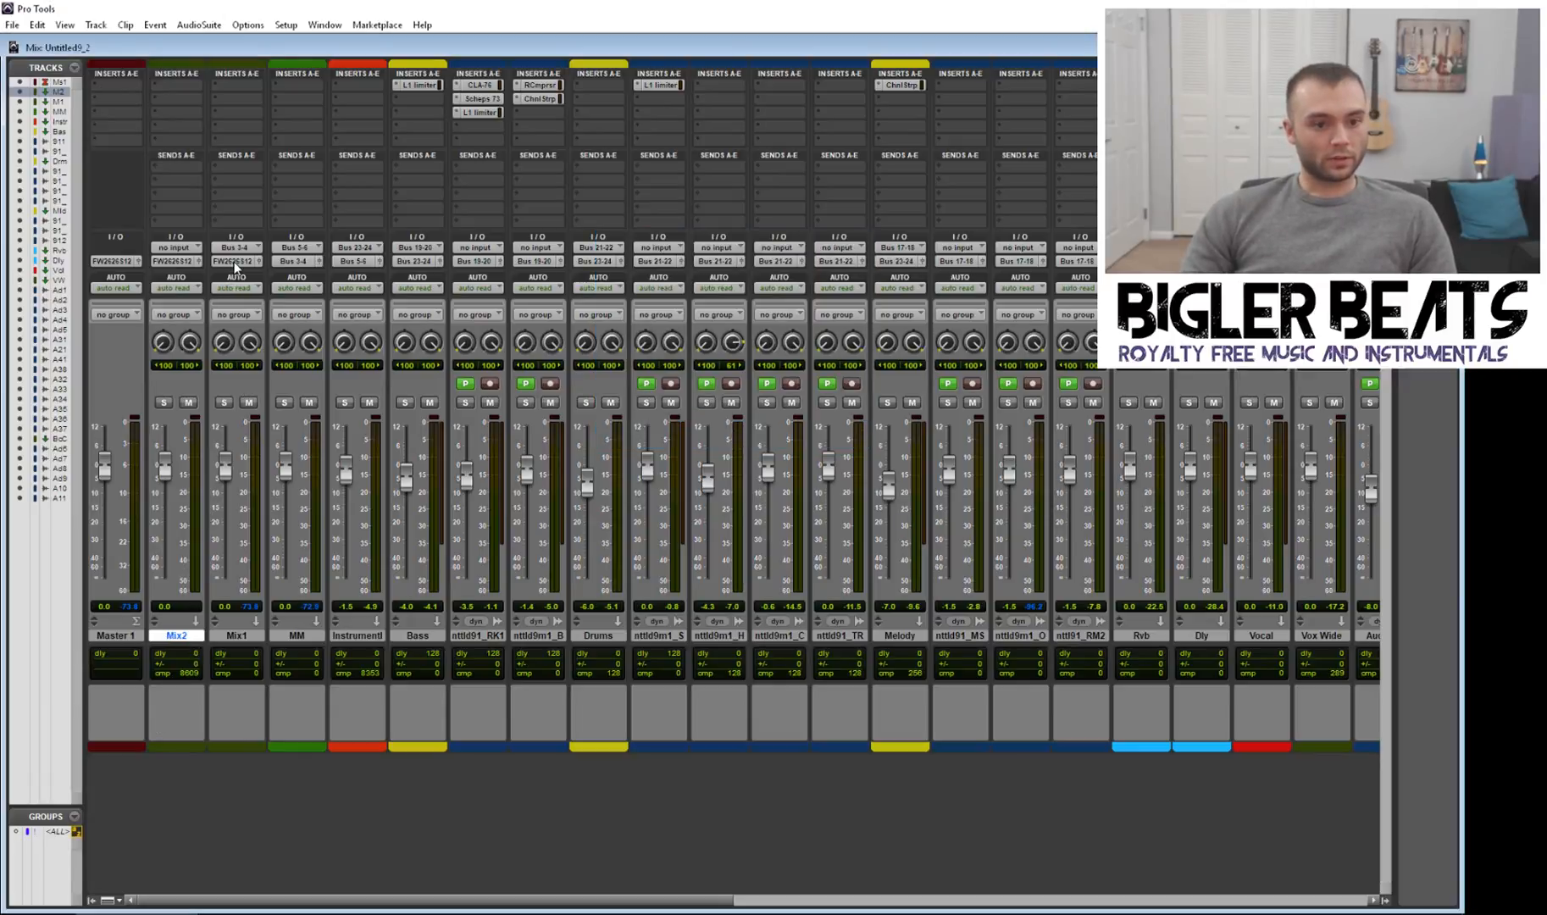
Step: Set the Mix2 track's input and the Mix1 track's output to Bus 1-2, and play back the session
click(174, 247)
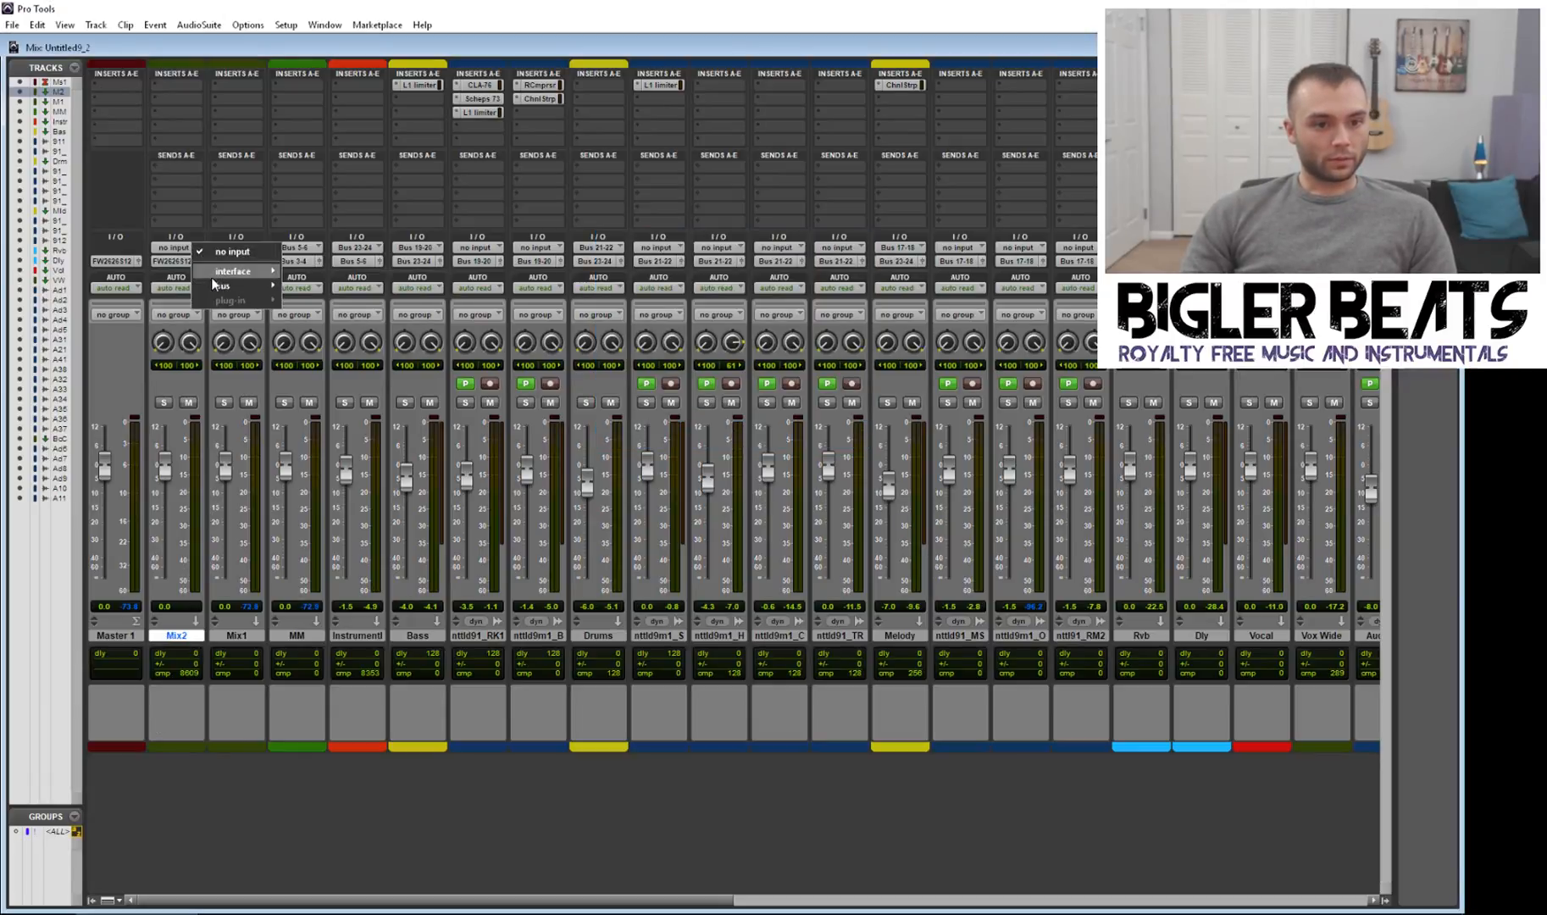
mouse_move(250, 288)
click(326, 285)
click(250, 260)
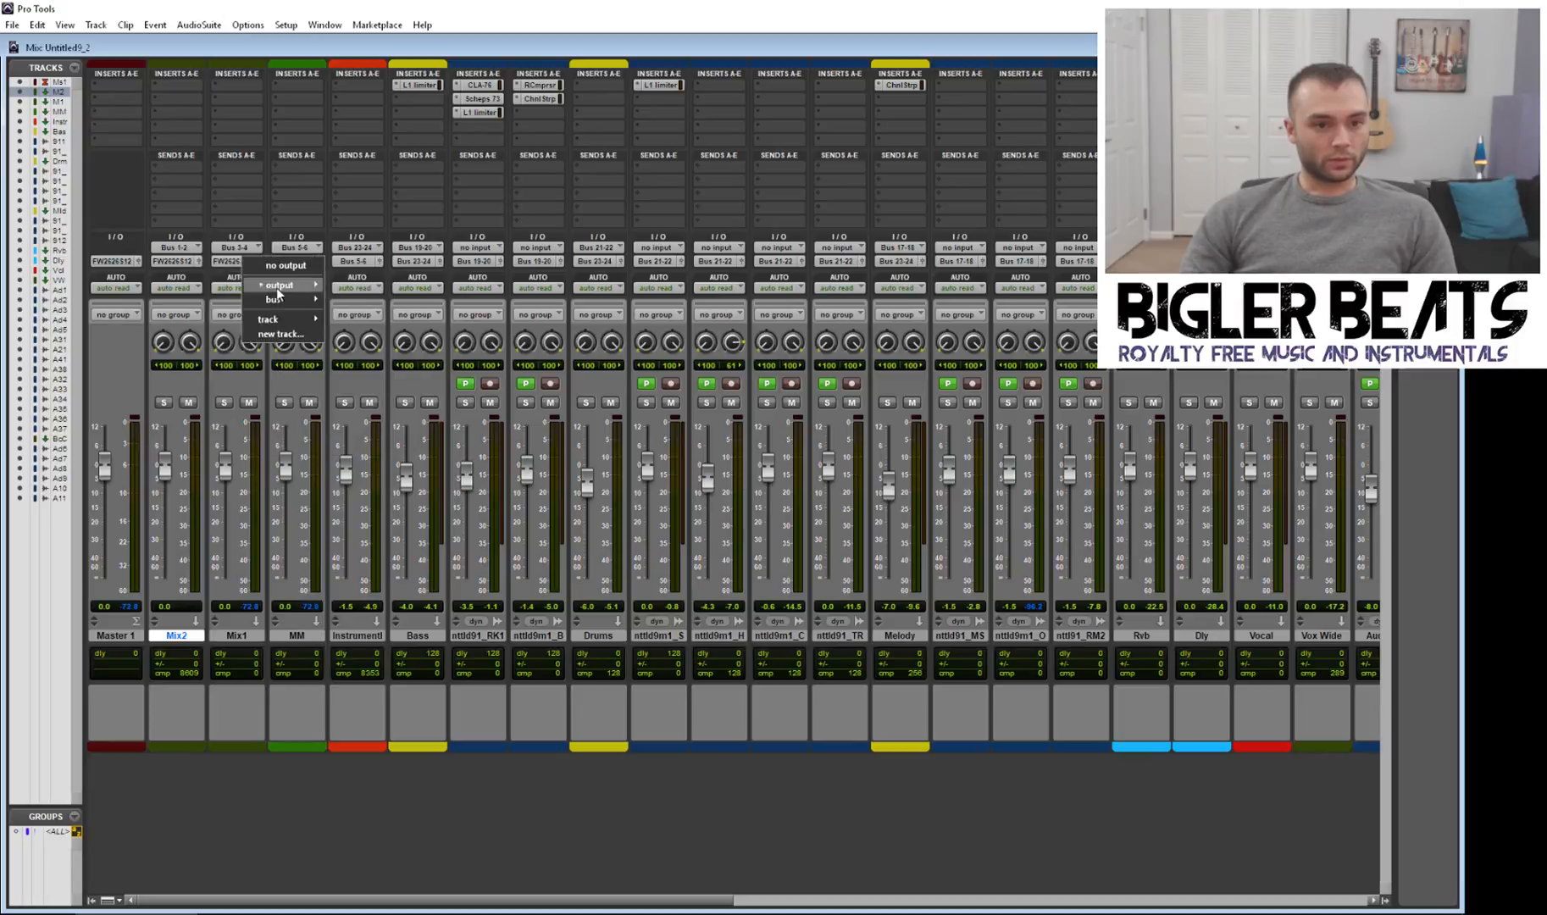
click(372, 300)
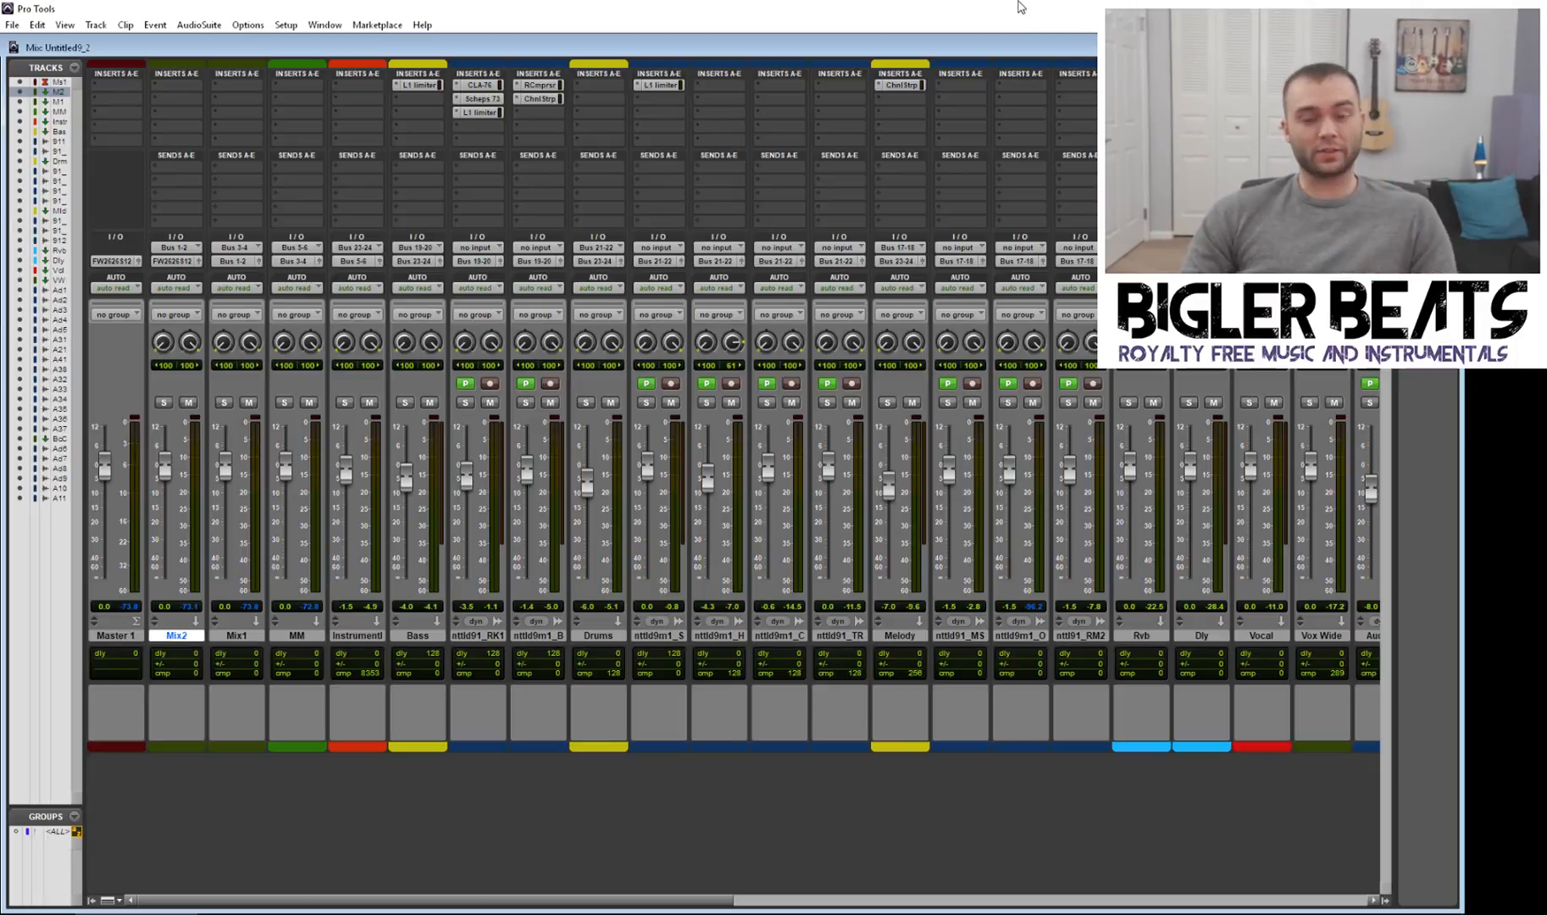
key(space)
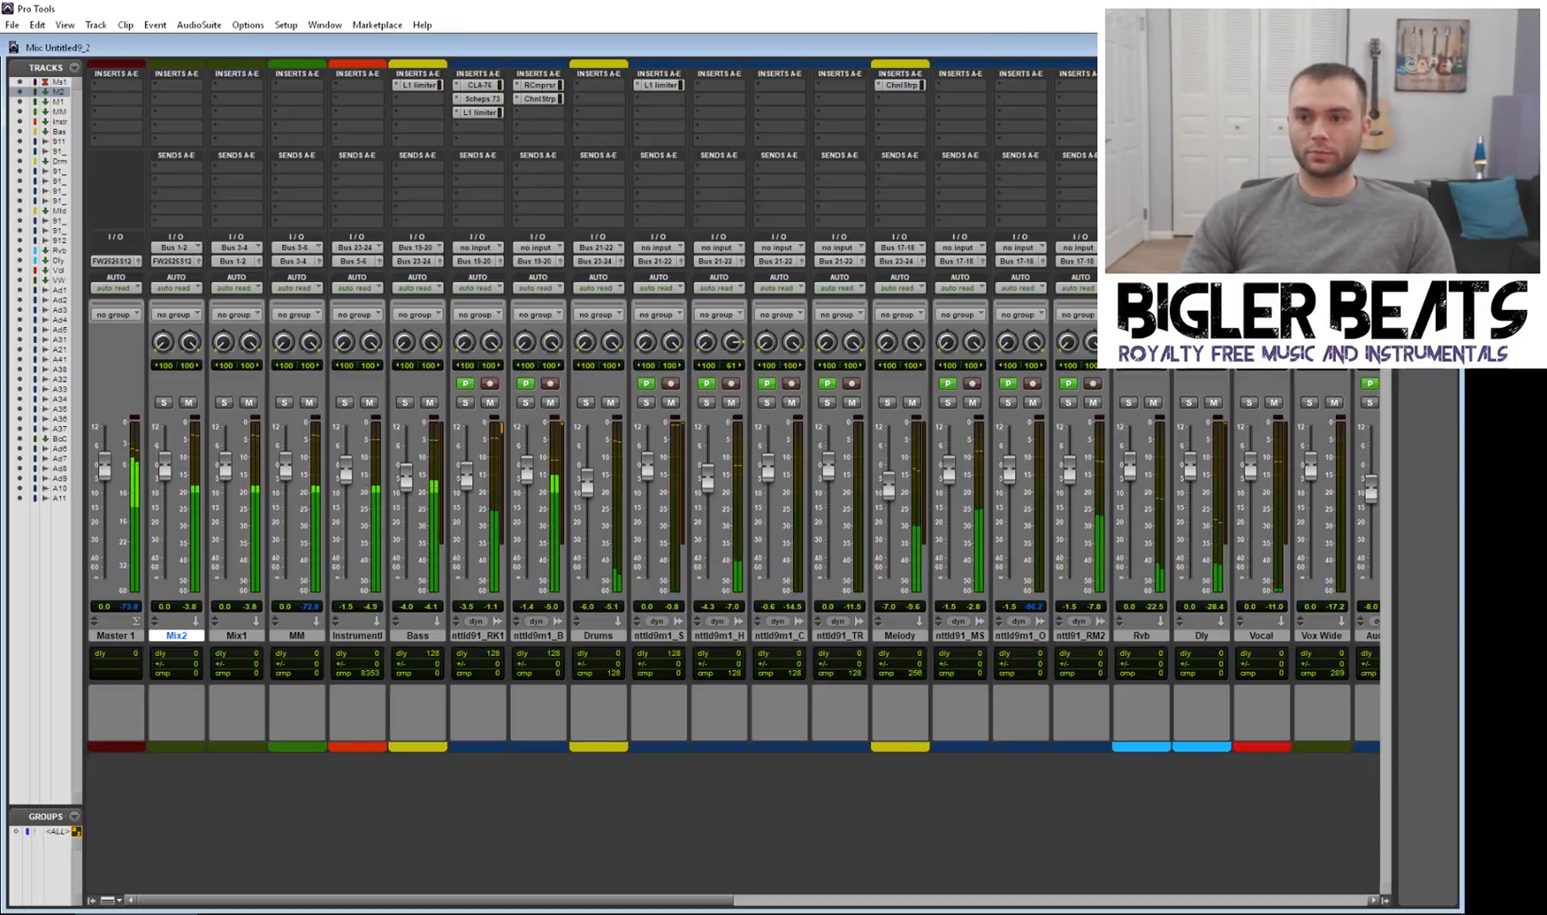
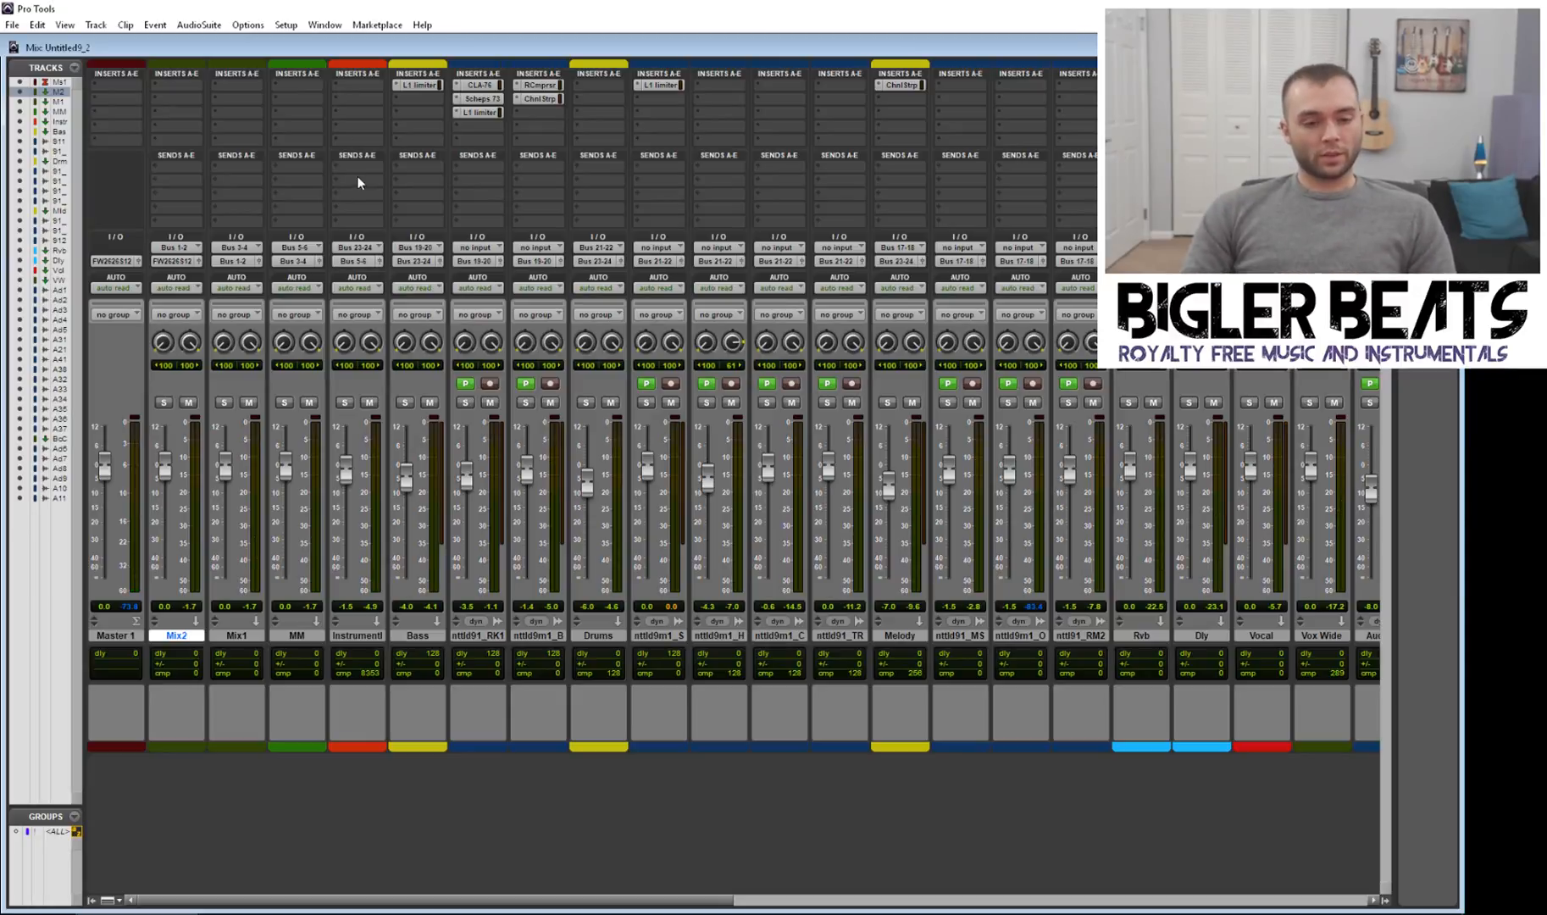
Step: Insert the stereo J37 plug-in on the Mix1 track and load its Mastering Hi Freq Smoothing Round Bottom preset
click(246, 86)
mouse_move(314, 109)
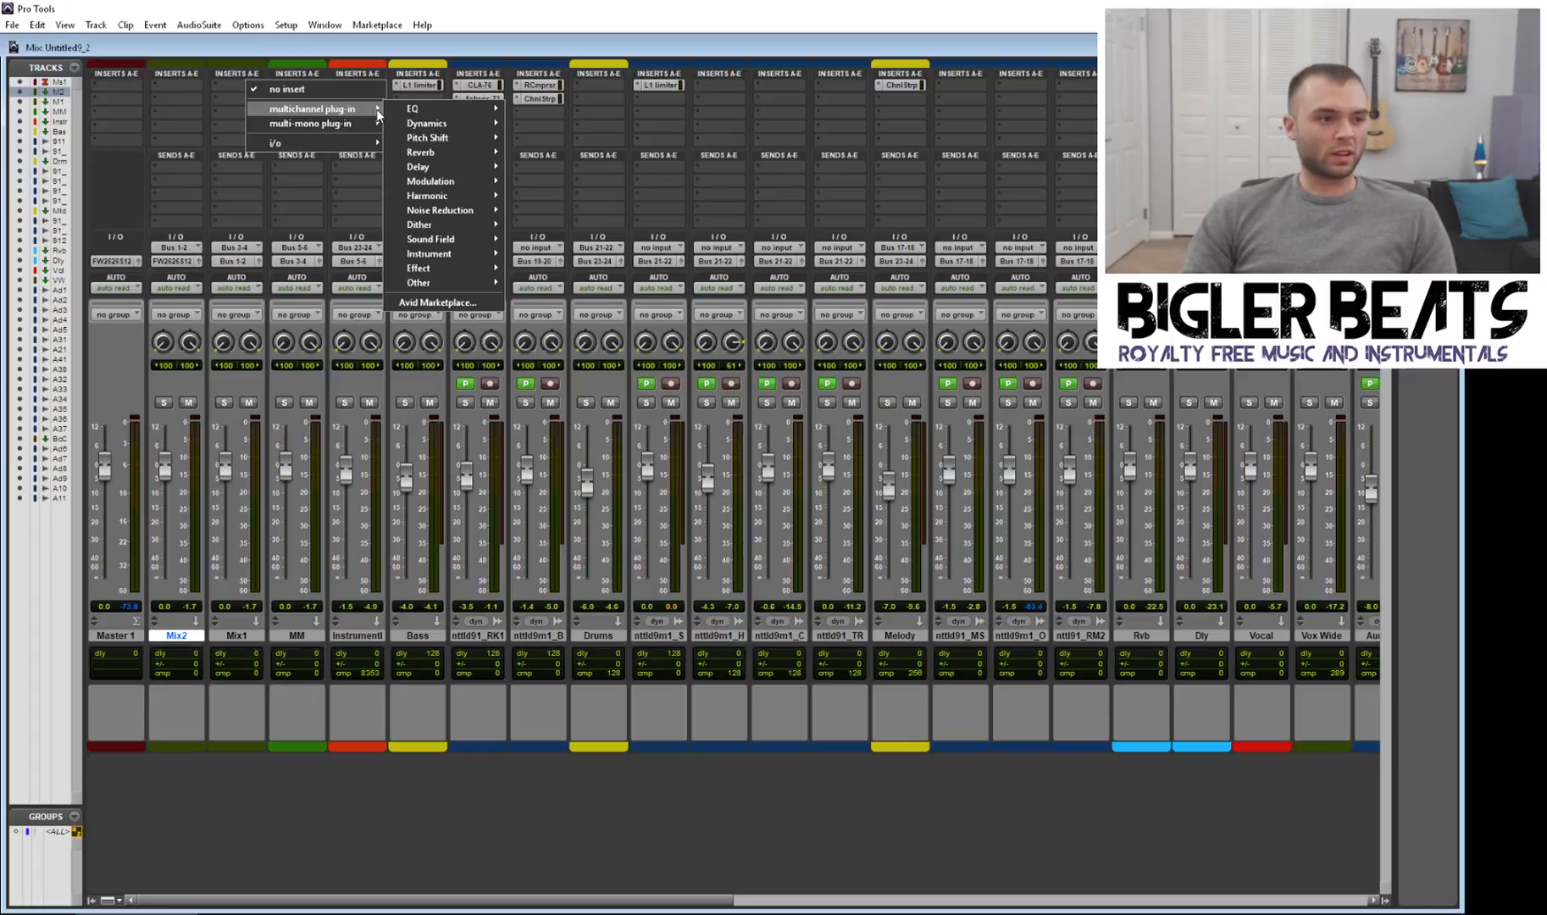
mouse_move(433, 110)
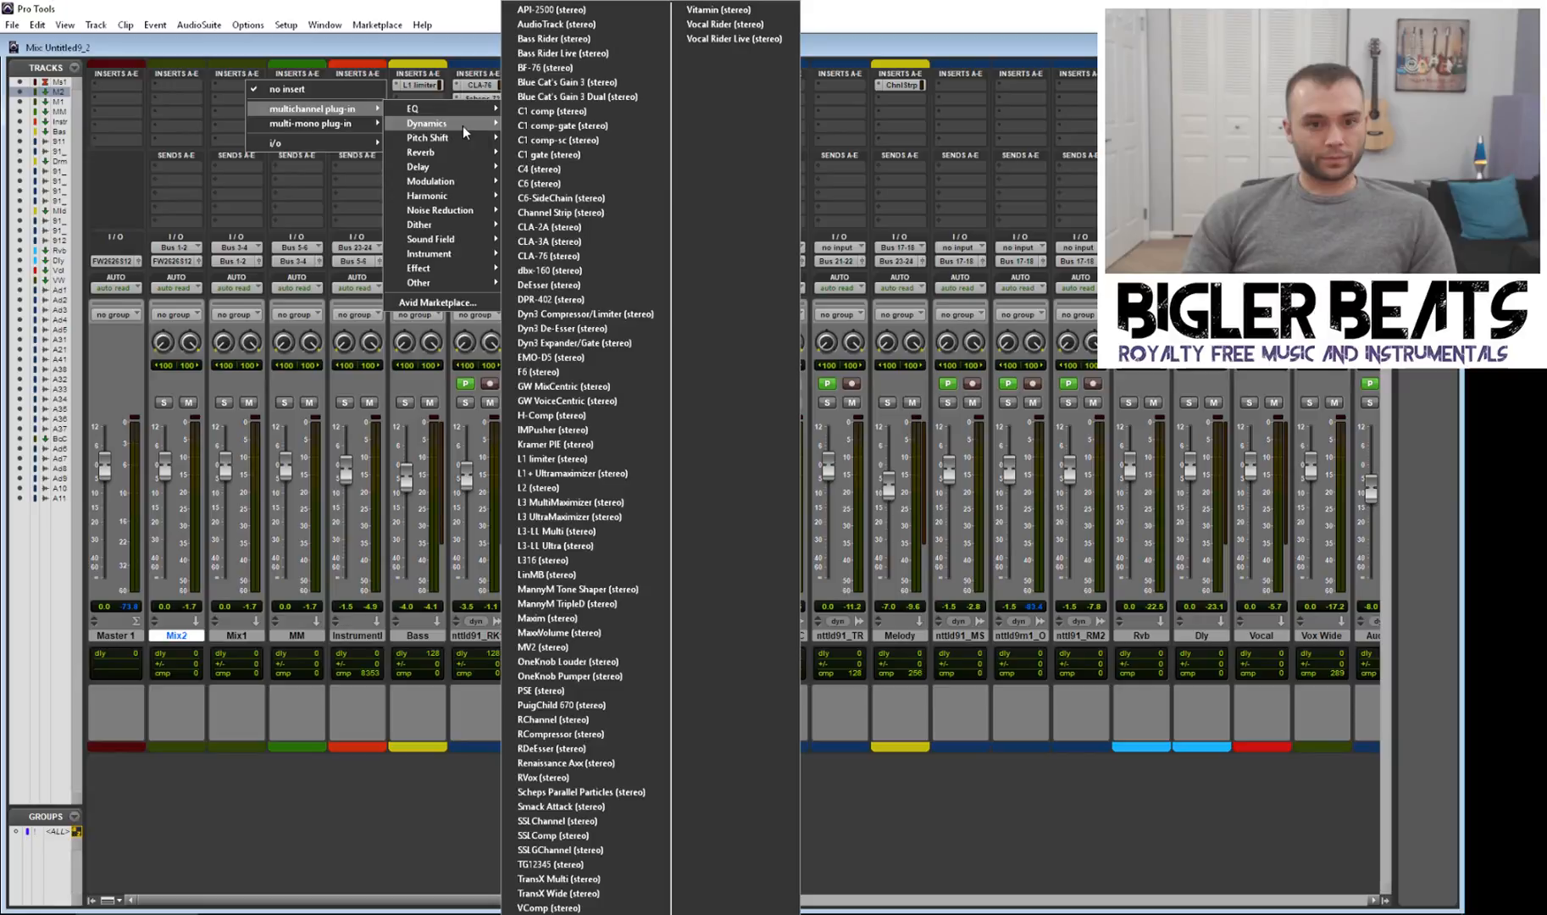
mouse_move(440, 181)
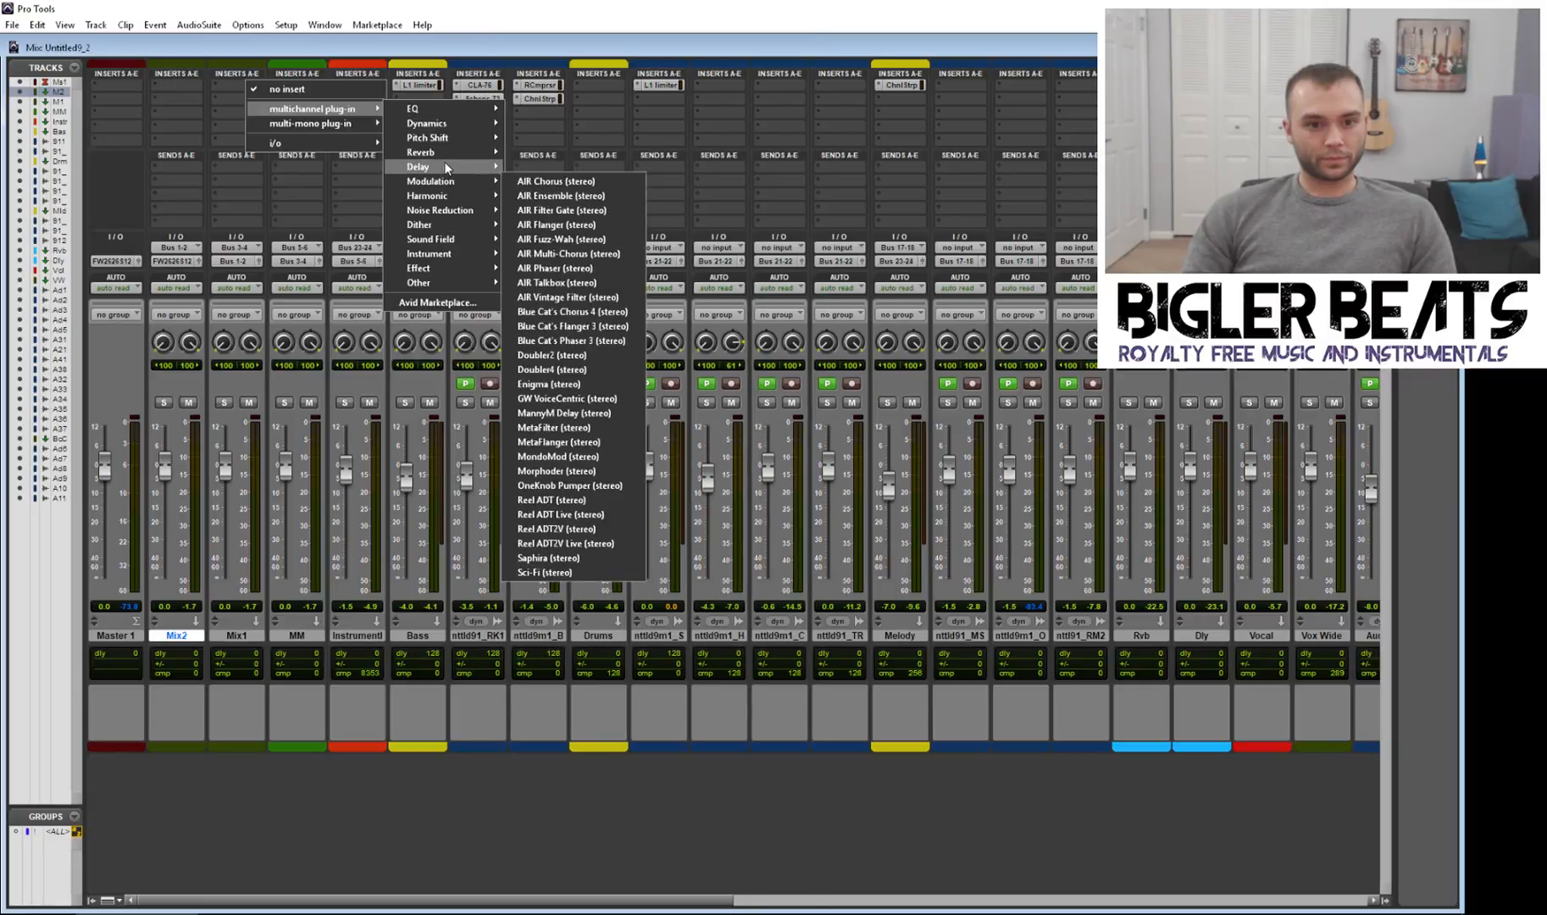
click(562, 225)
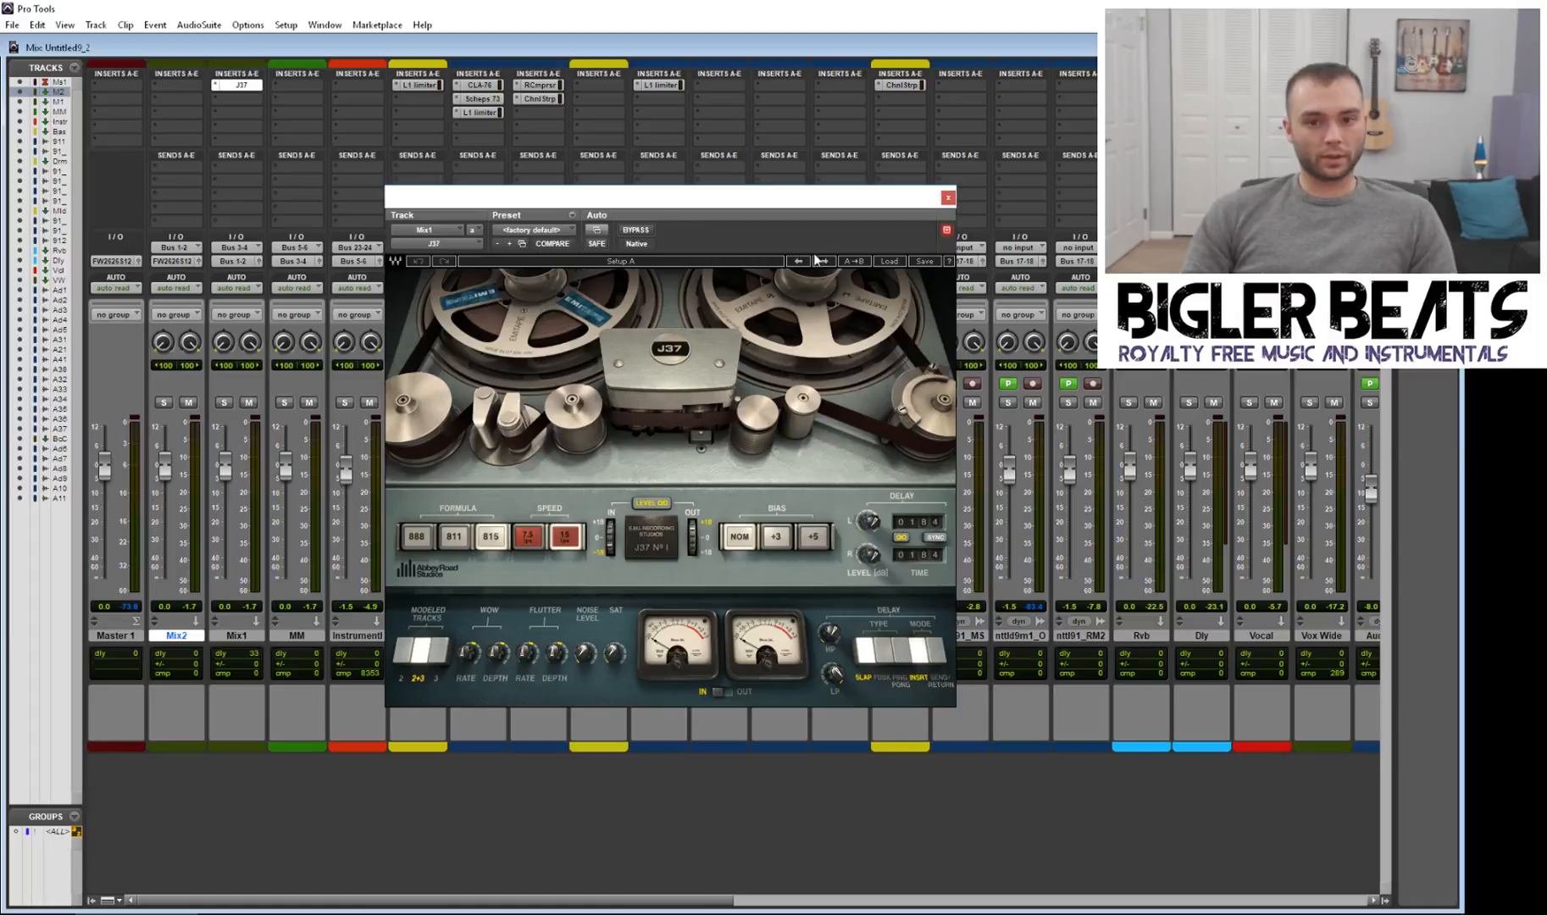
click(889, 261)
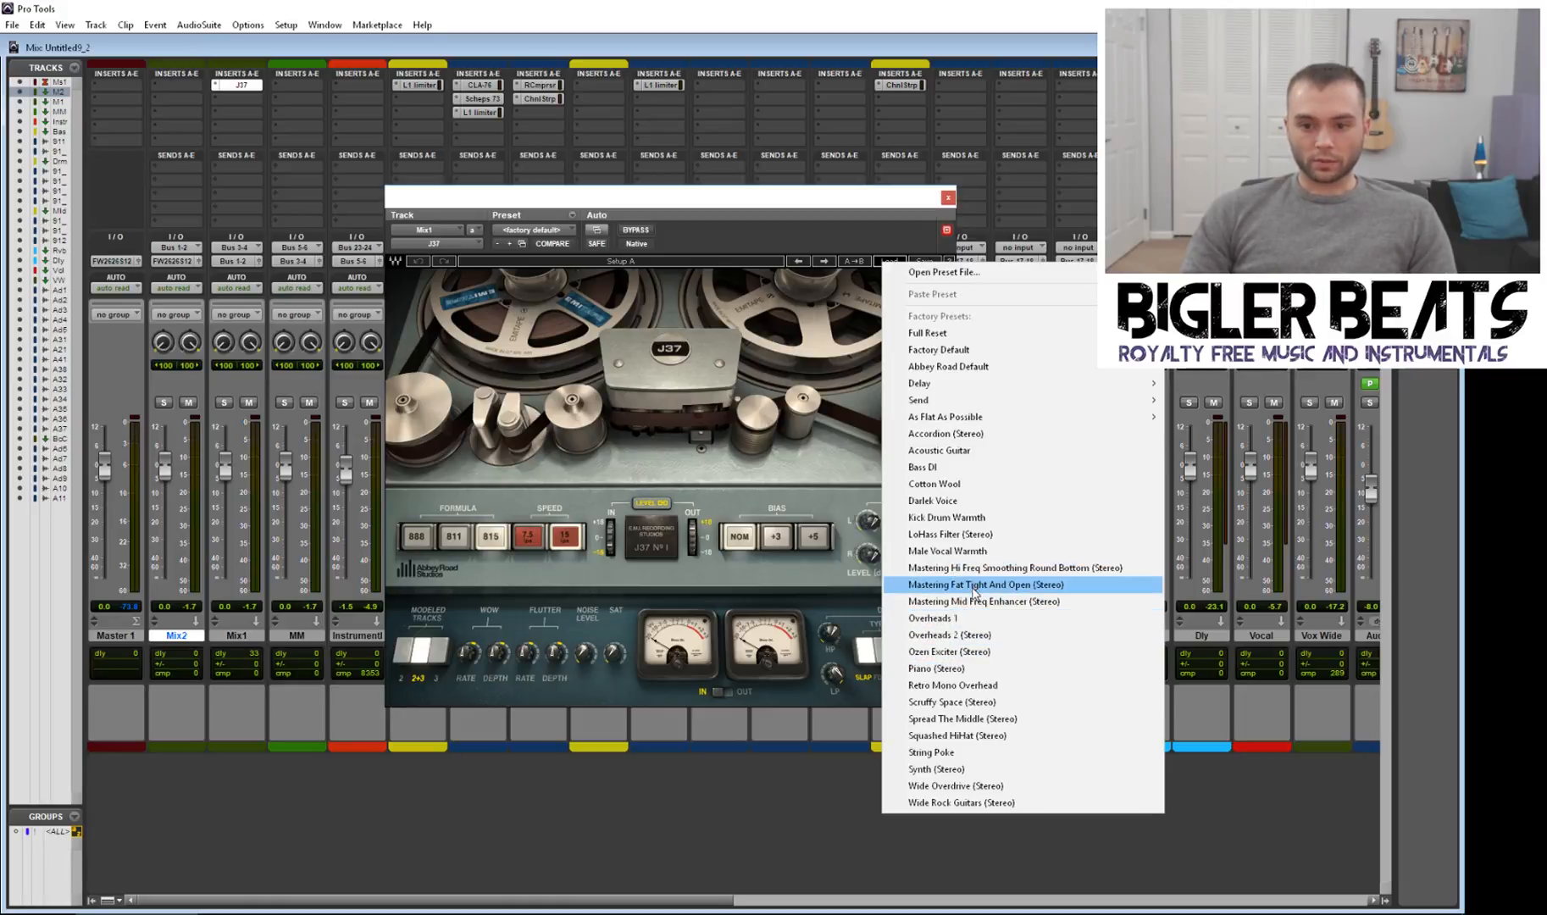
click(974, 567)
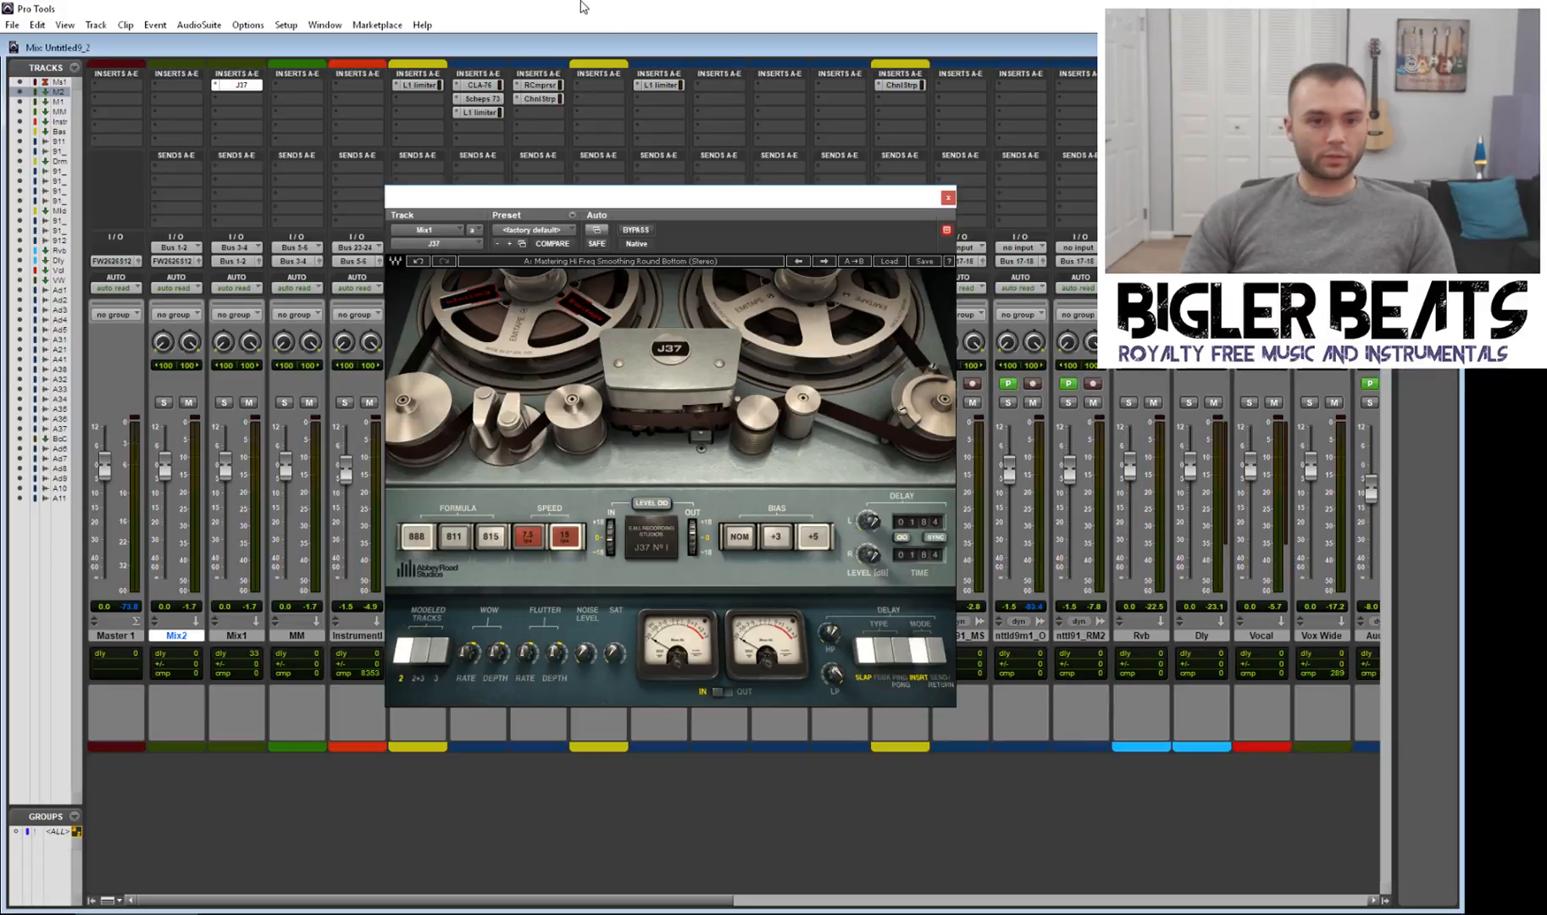
Step: Audition the J37's Mastering Fat Tight And Open preset, return to Hi Freq Smoothing Round Bottom, and compare it with the plug-in bypassed
click(817, 262)
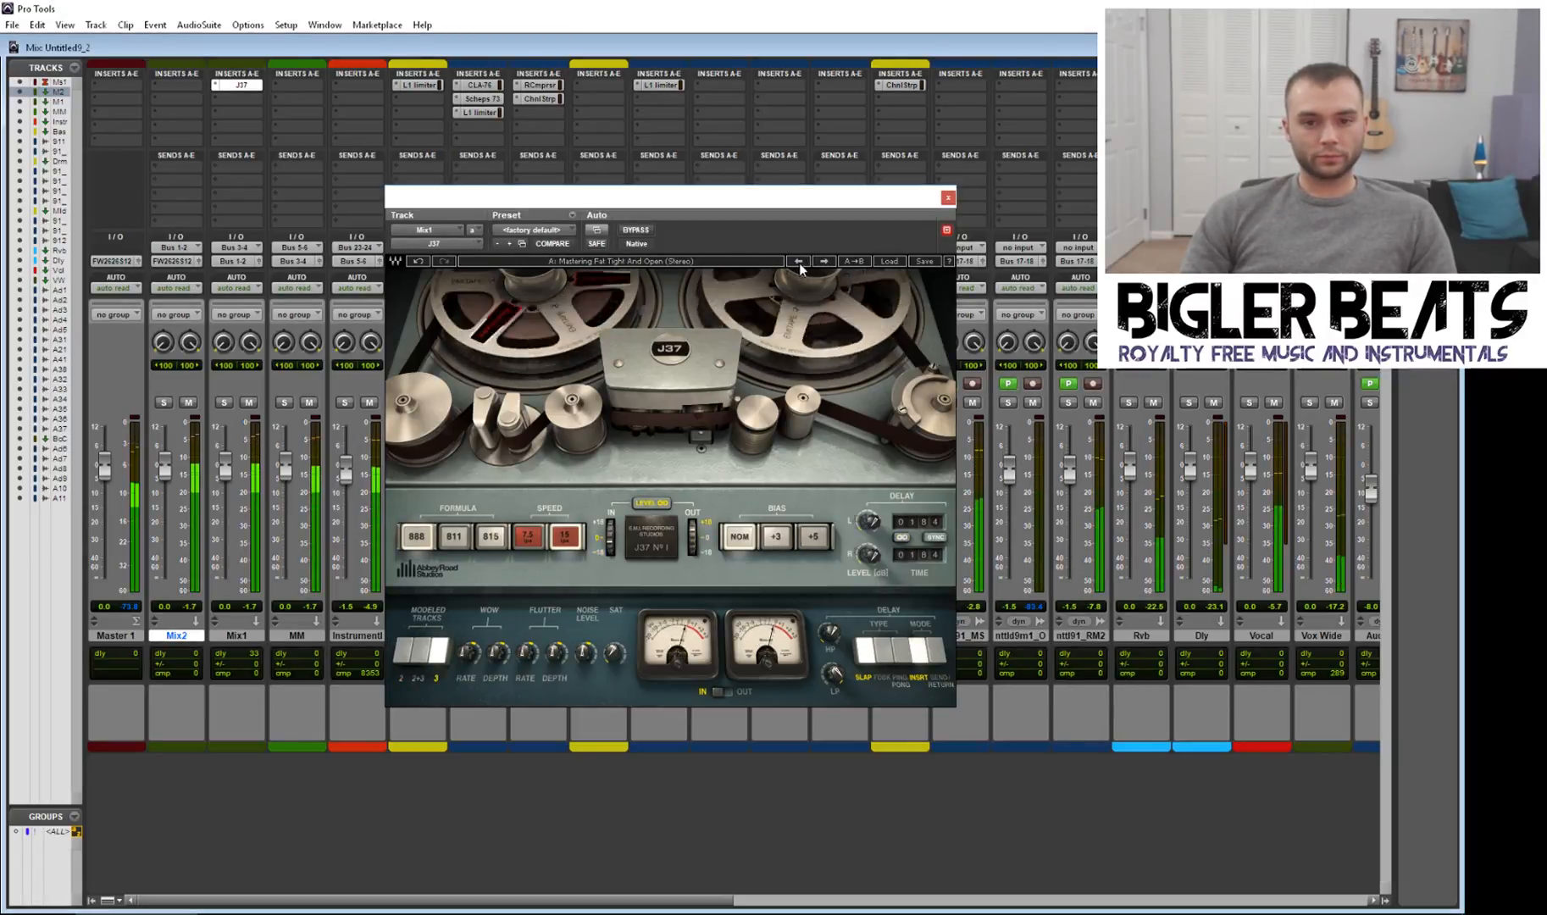
click(798, 262)
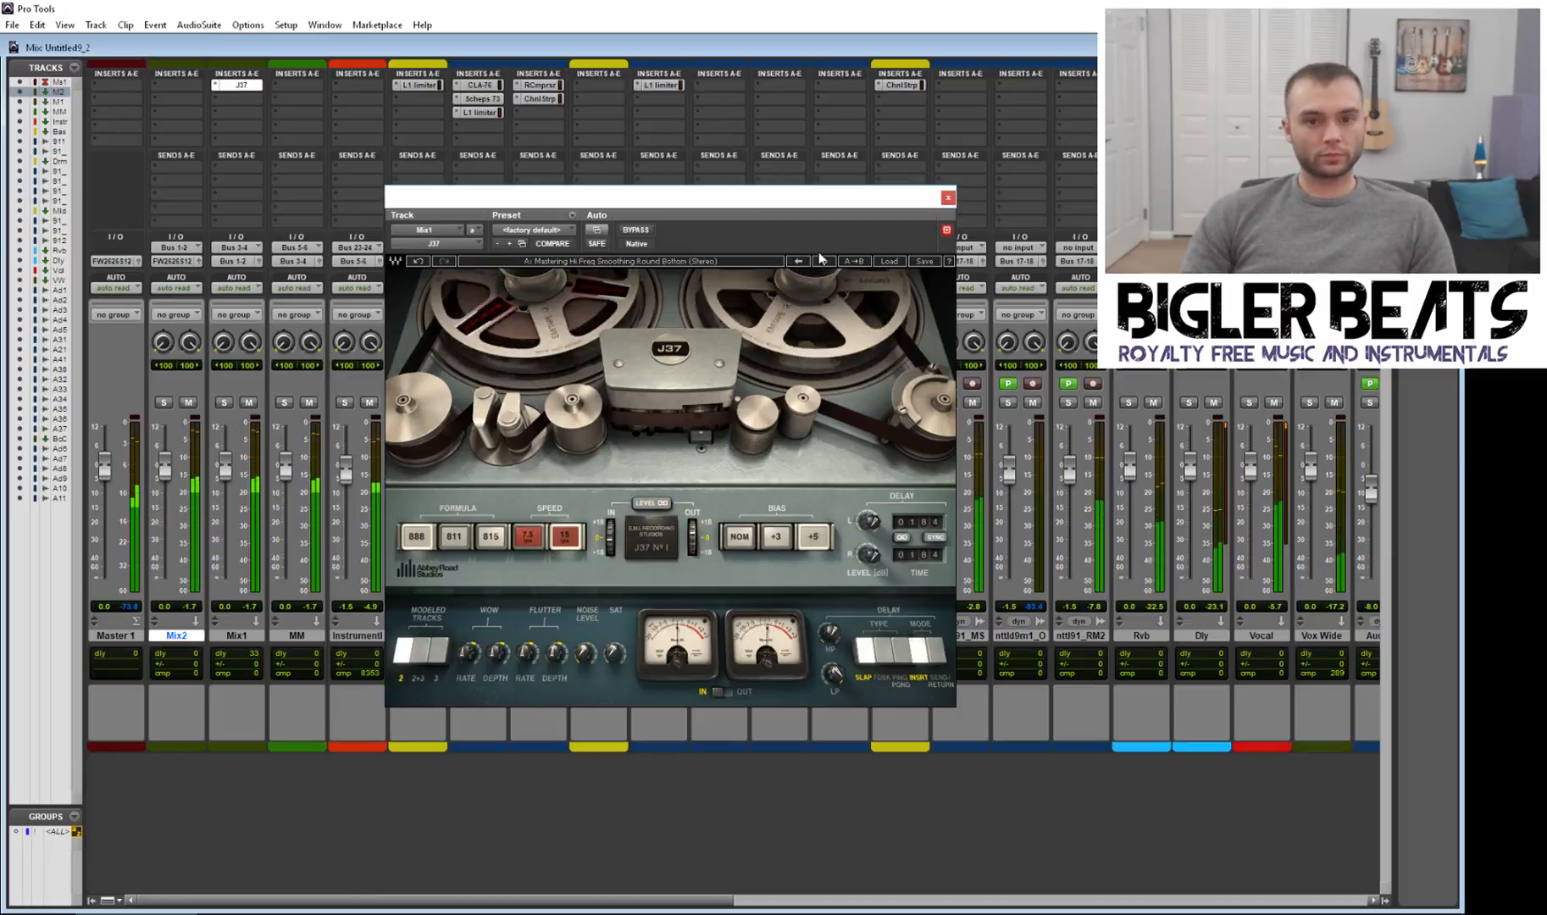
click(632, 230)
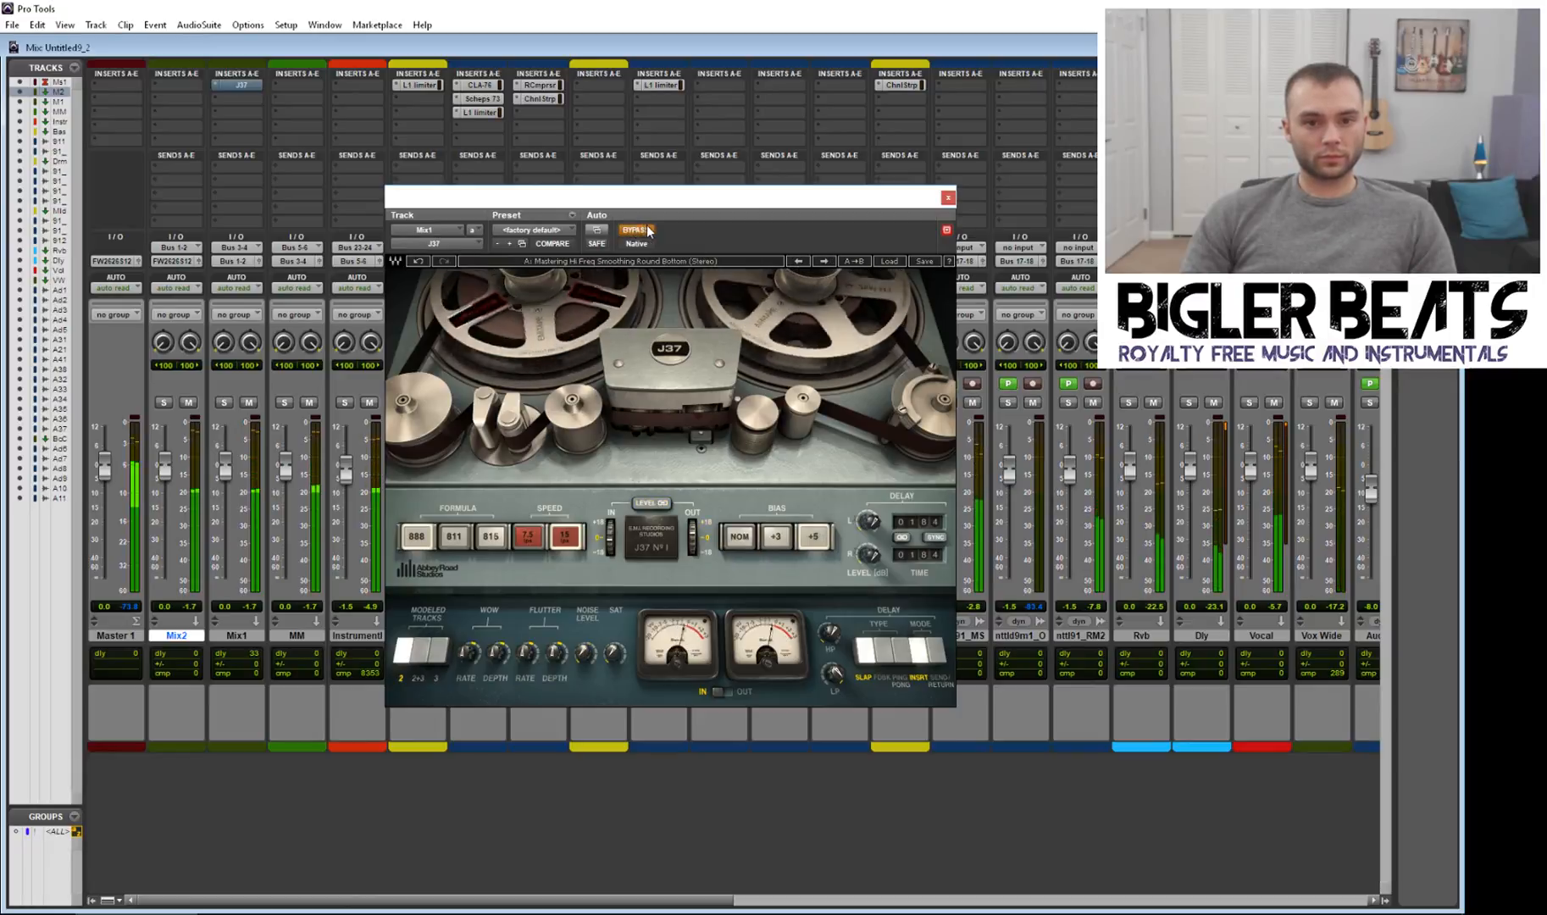
click(637, 231)
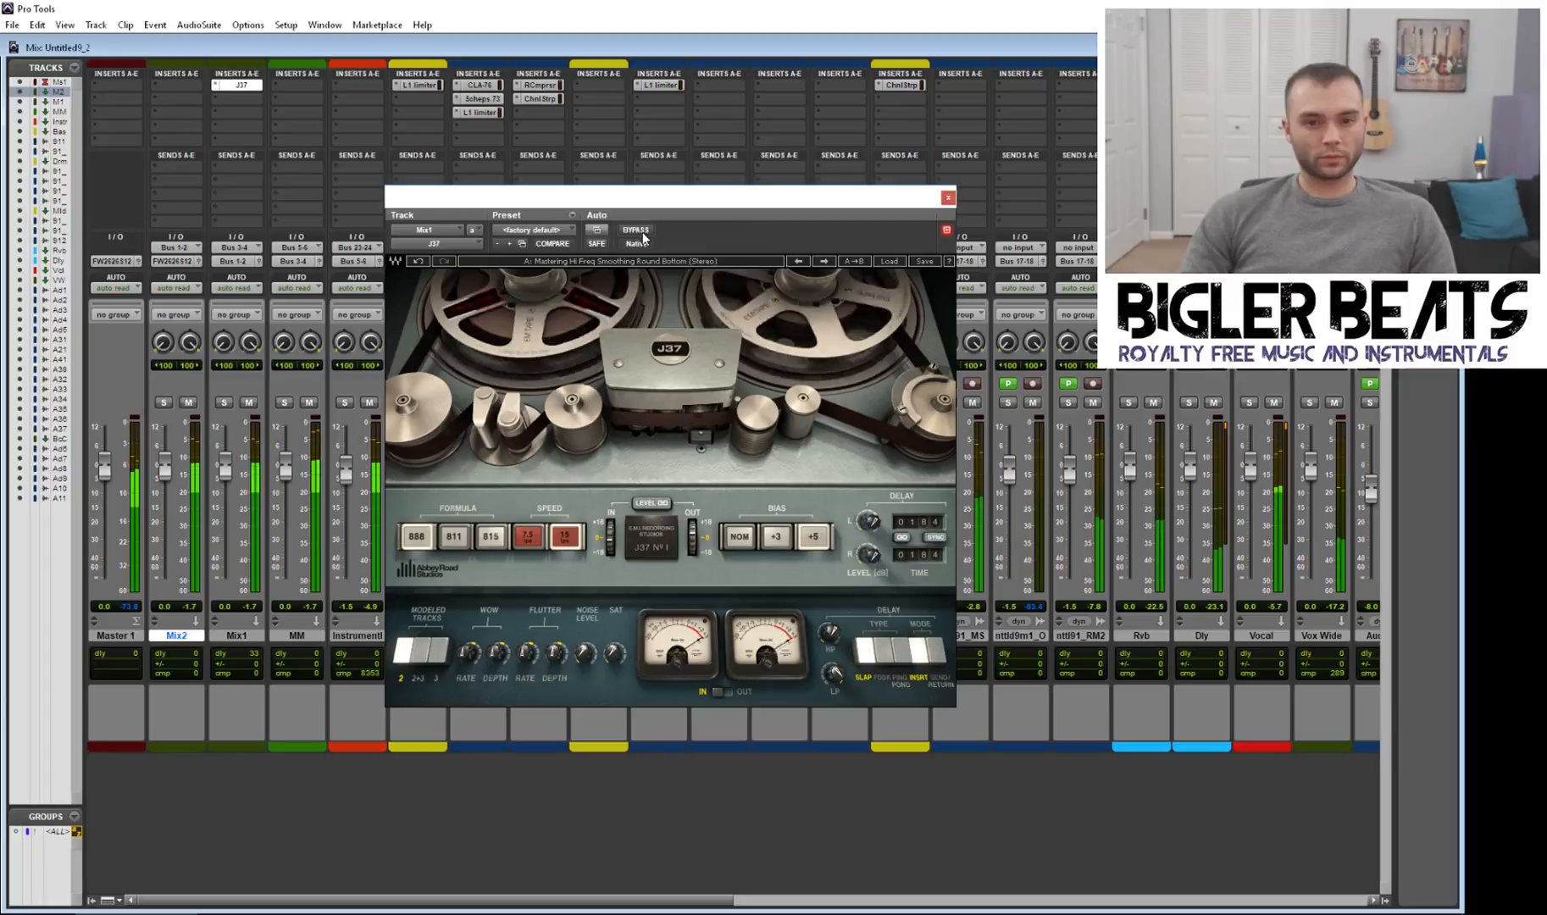
click(637, 230)
click(641, 232)
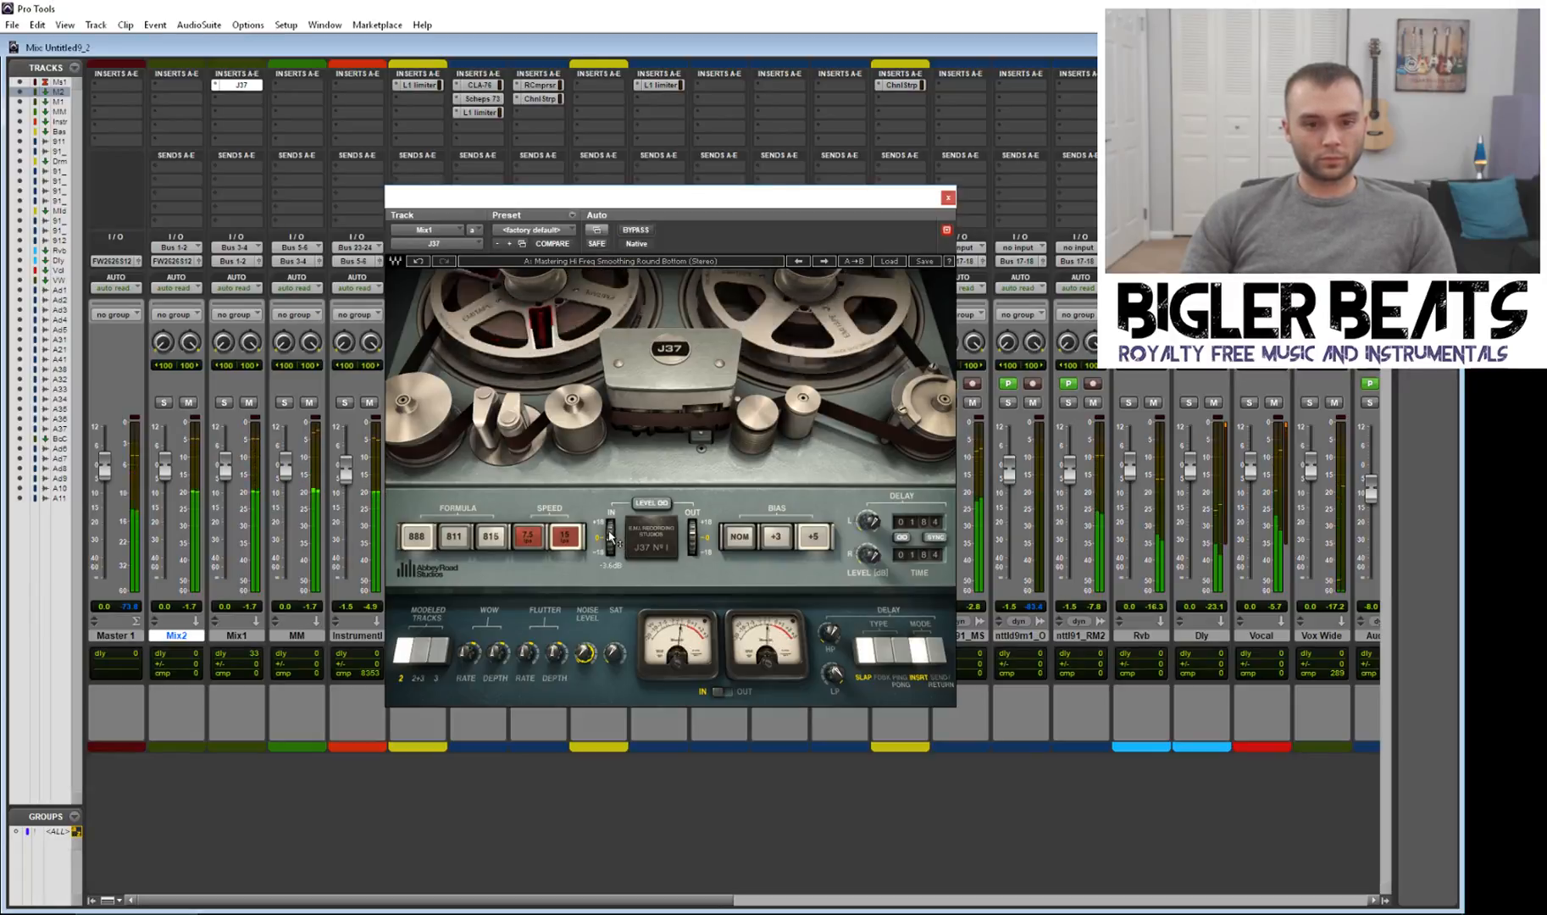
Step: Lower the J37's input level with the input and output levels linked, and close the plug-in window
drag(610, 535, 610, 539)
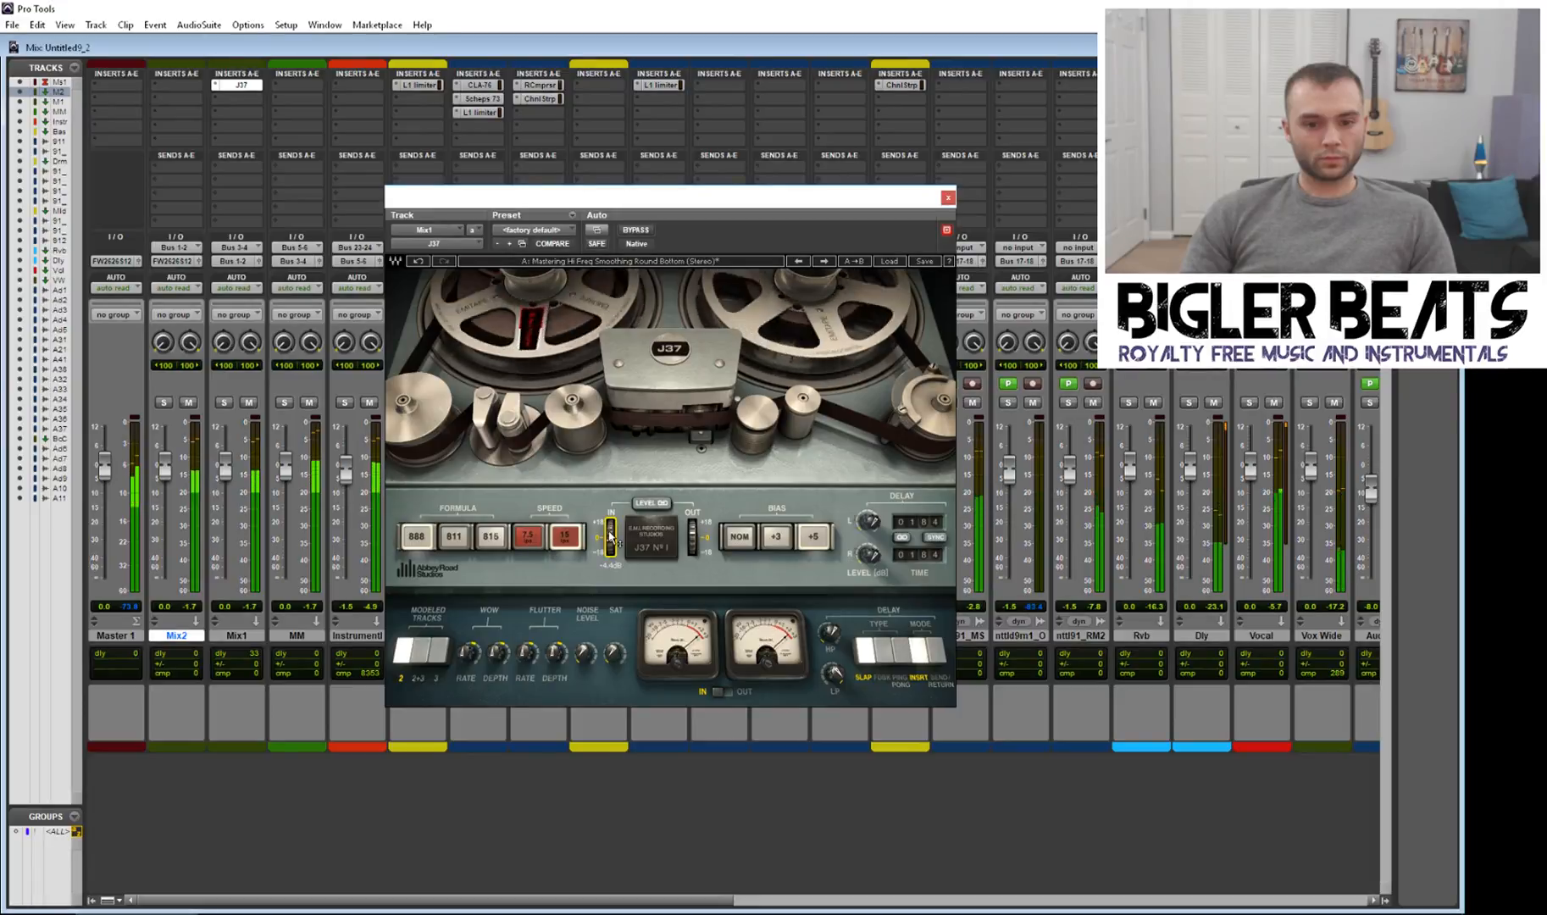
click(824, 261)
click(798, 261)
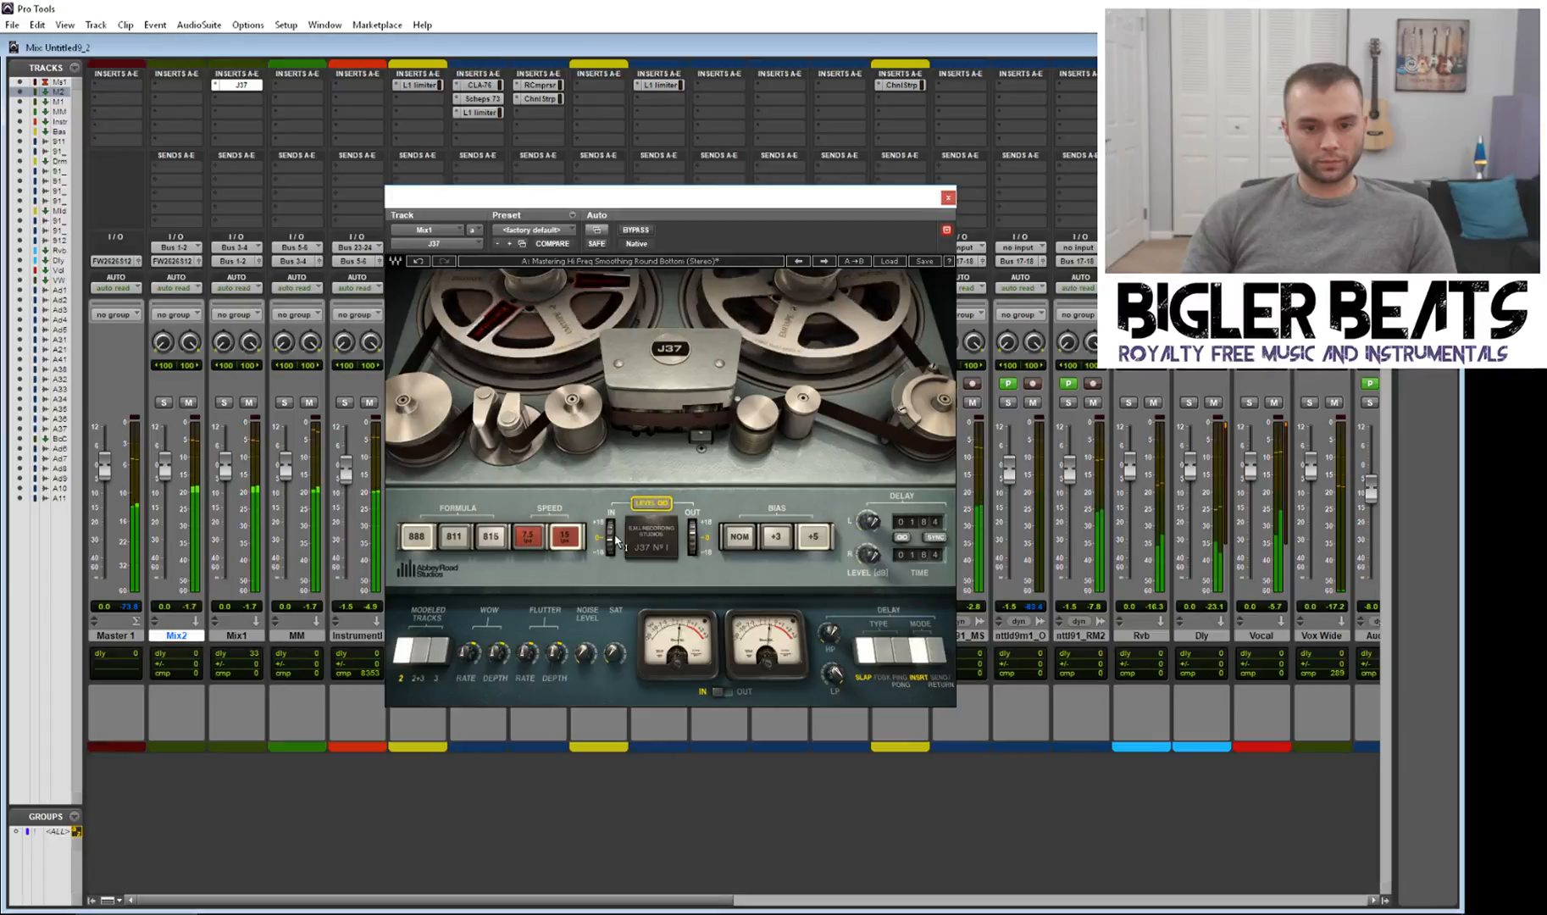
drag(613, 537, 617, 541)
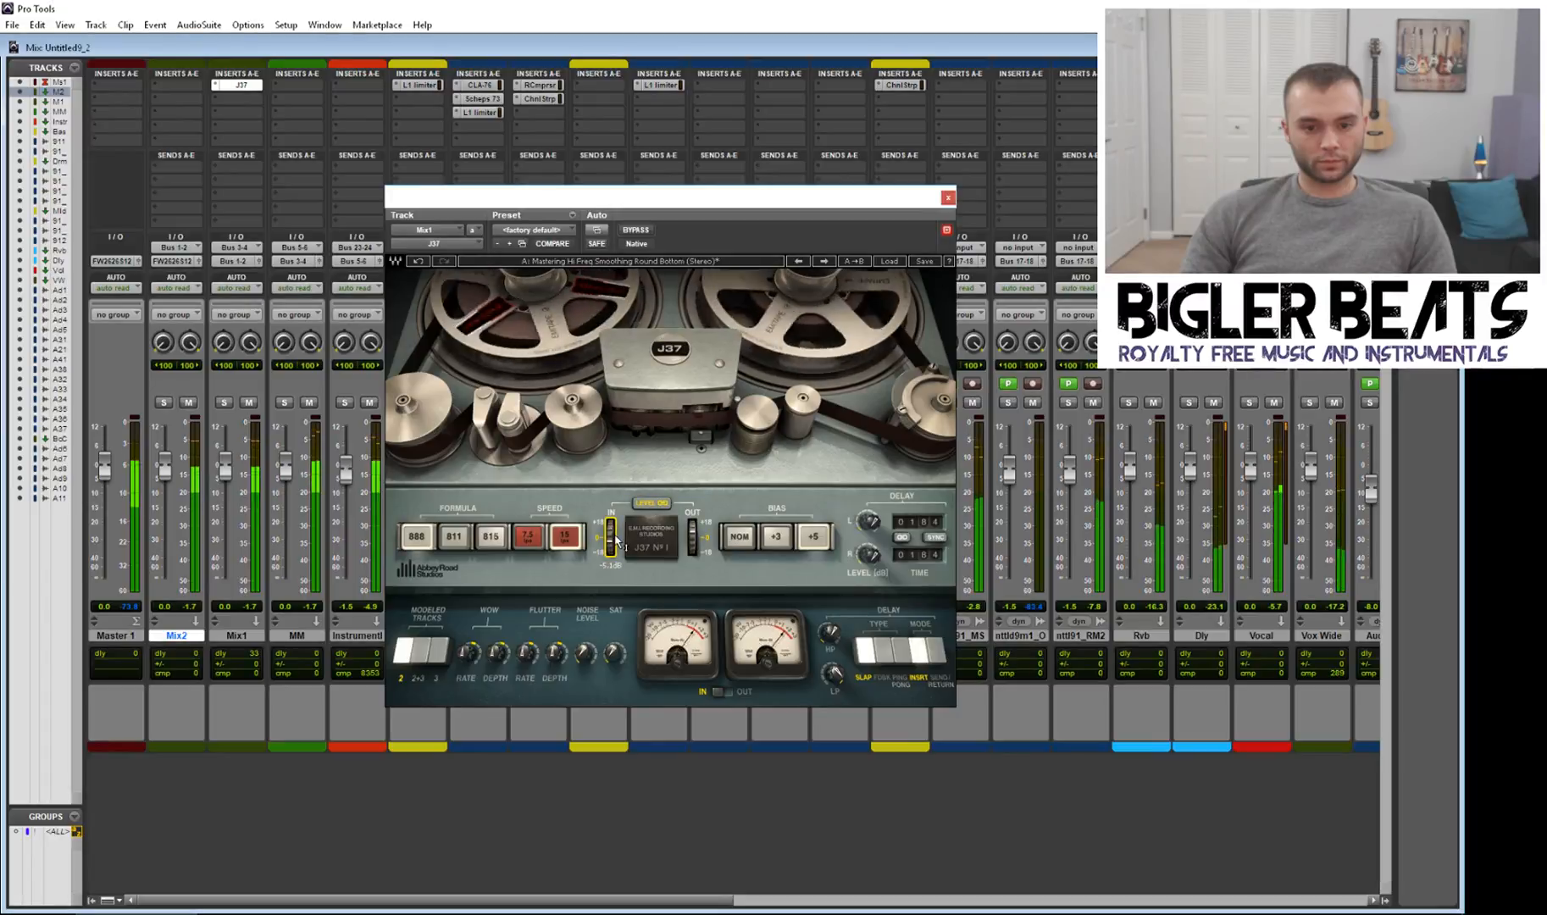
drag(613, 538, 614, 541)
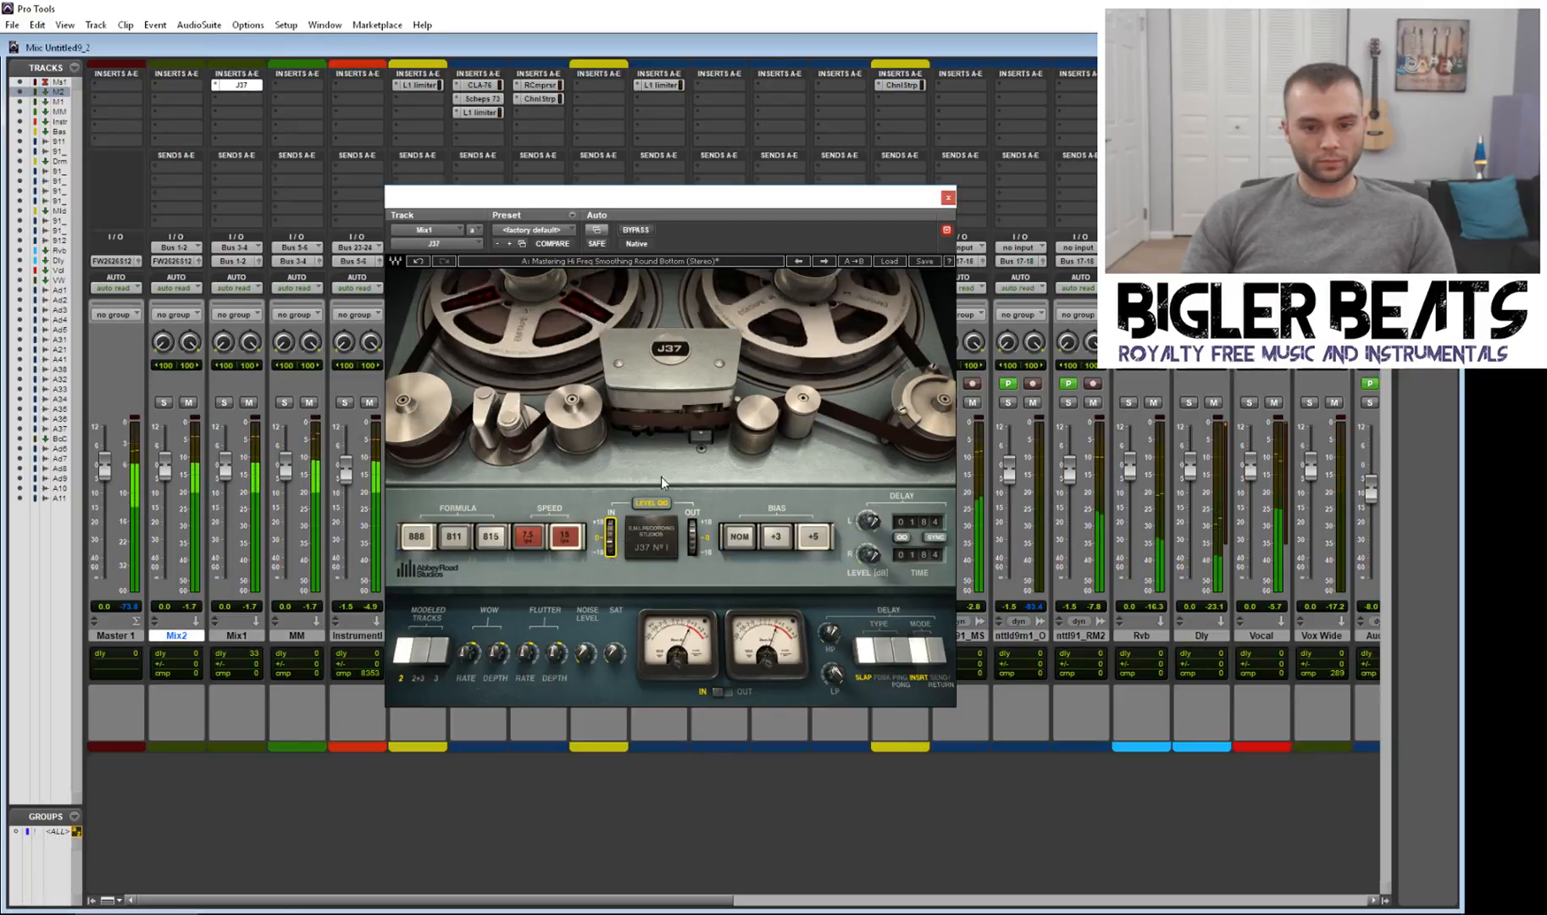
click(946, 198)
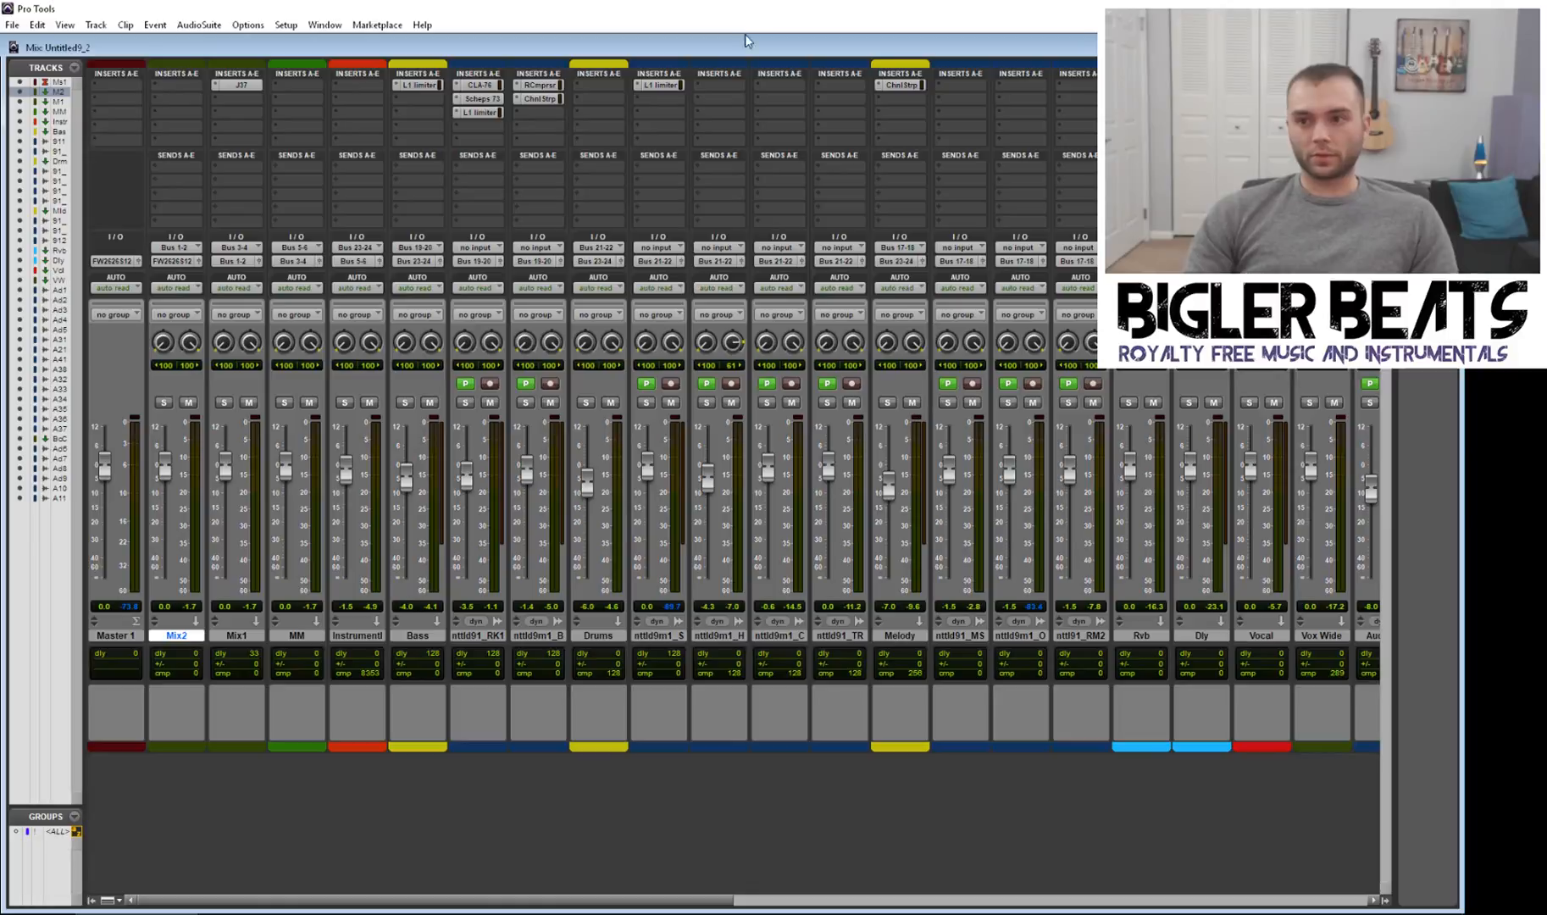
Step: Insert the stereo C6 dynamics plug-in below J37 on the Mix1 track and load its Mastering A preset
key(space)
click(234, 95)
click(277, 8)
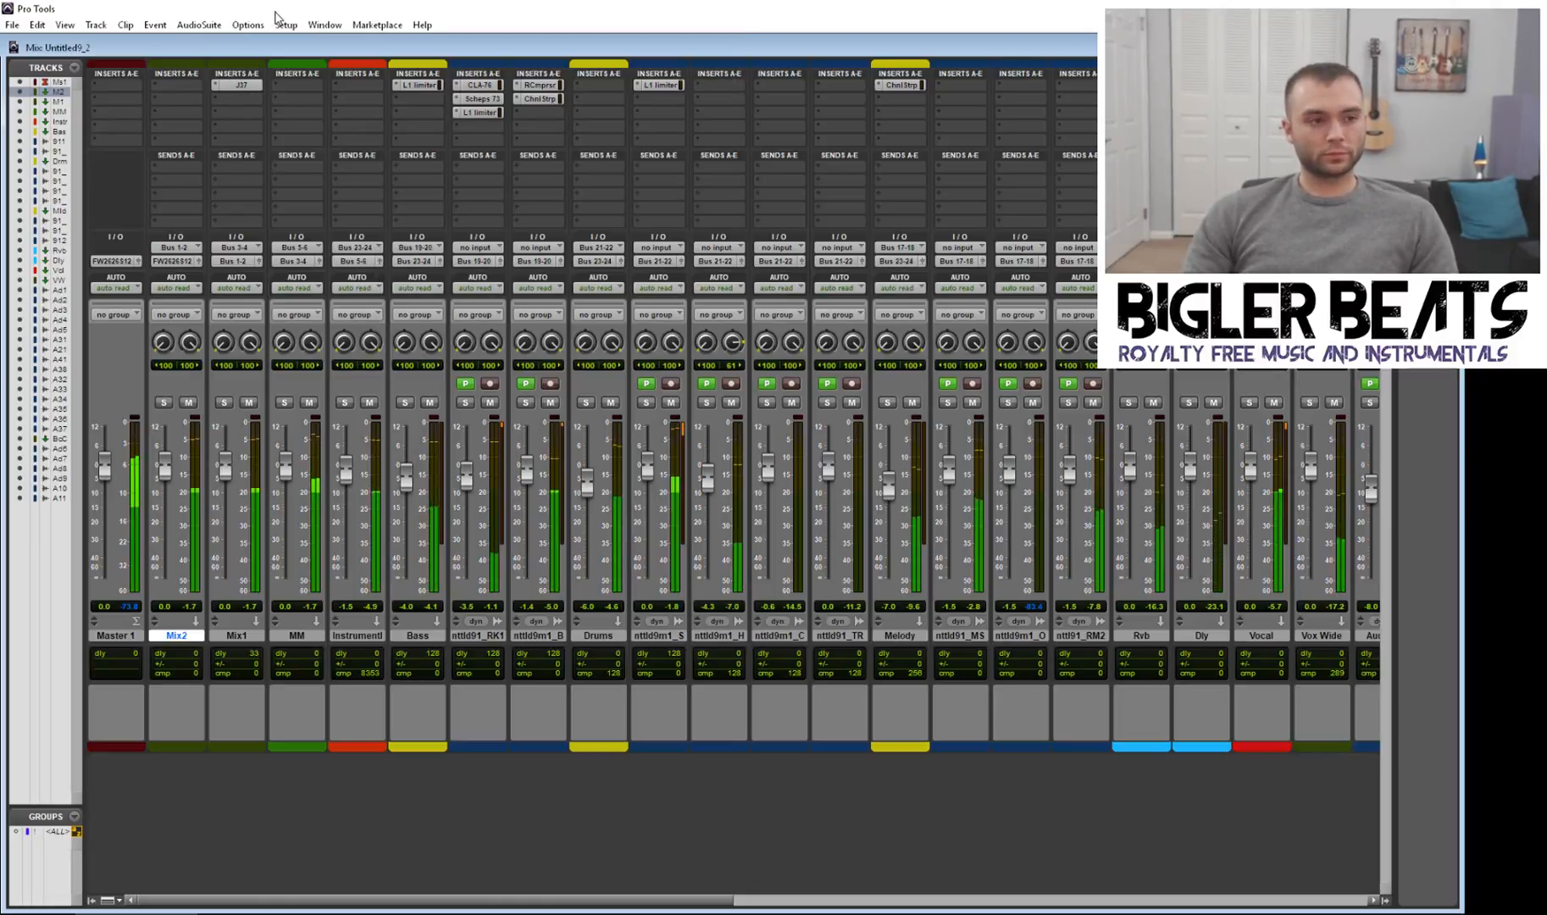
click(241, 97)
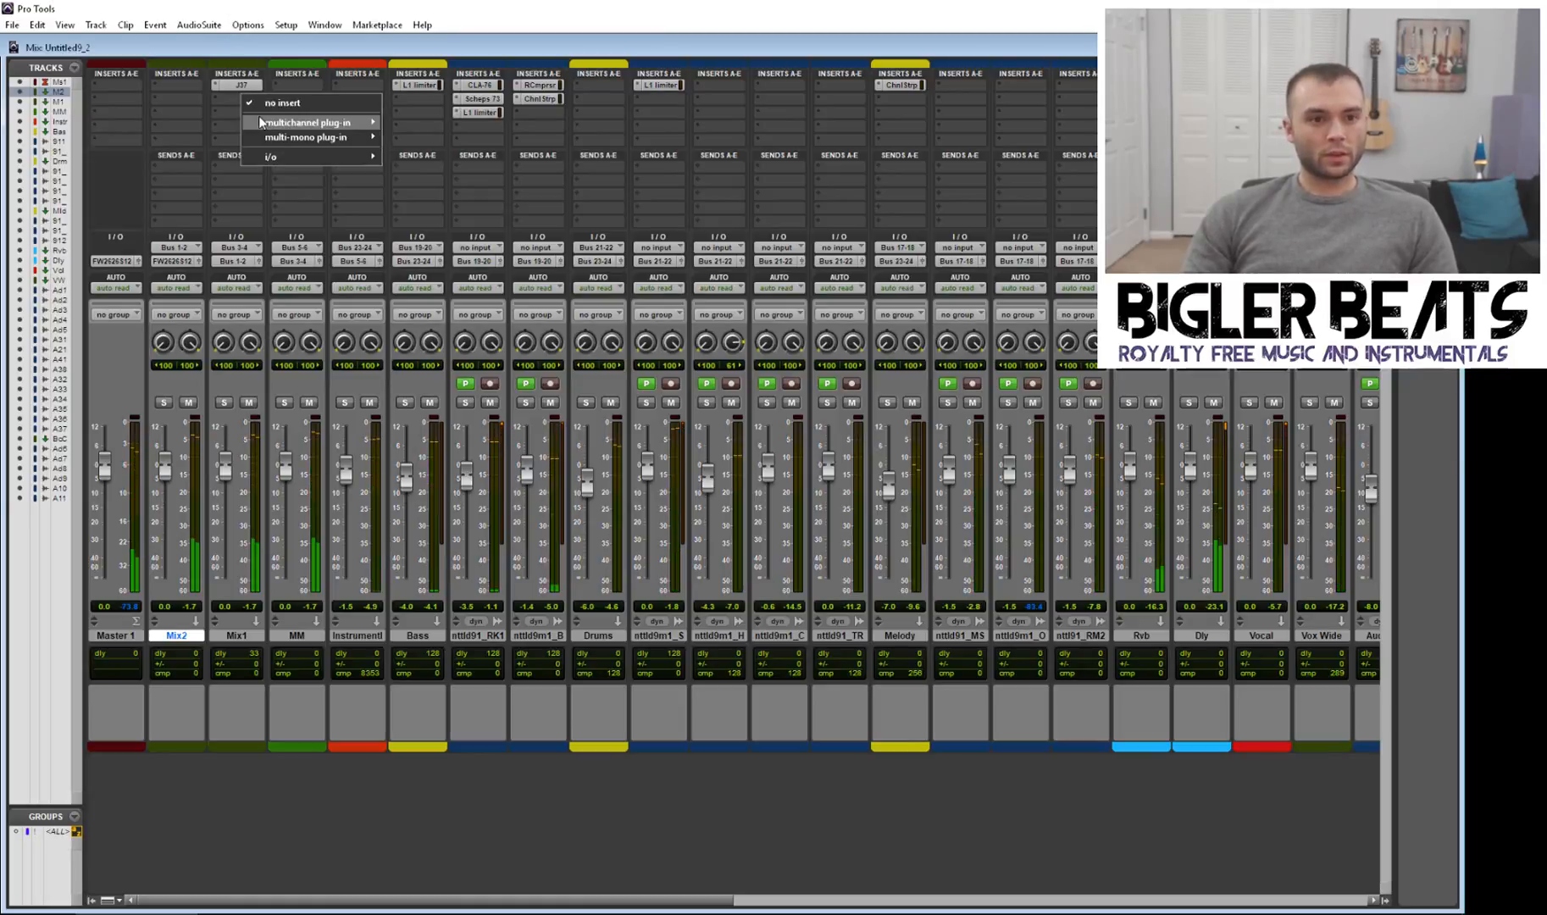
mouse_move(280, 122)
mouse_move(419, 138)
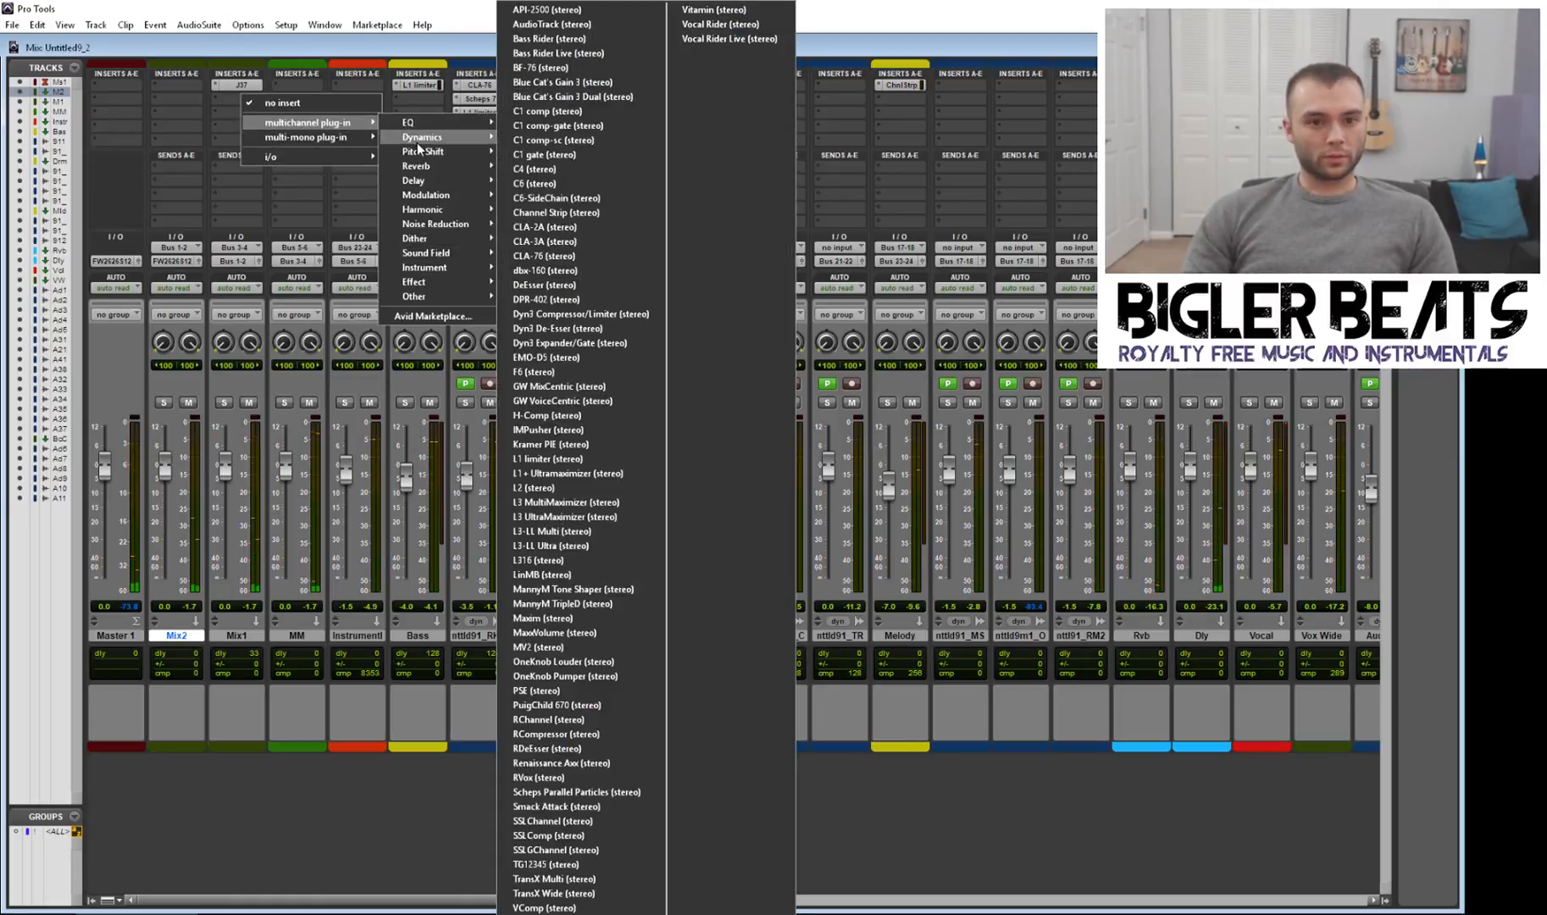
click(531, 183)
click(902, 264)
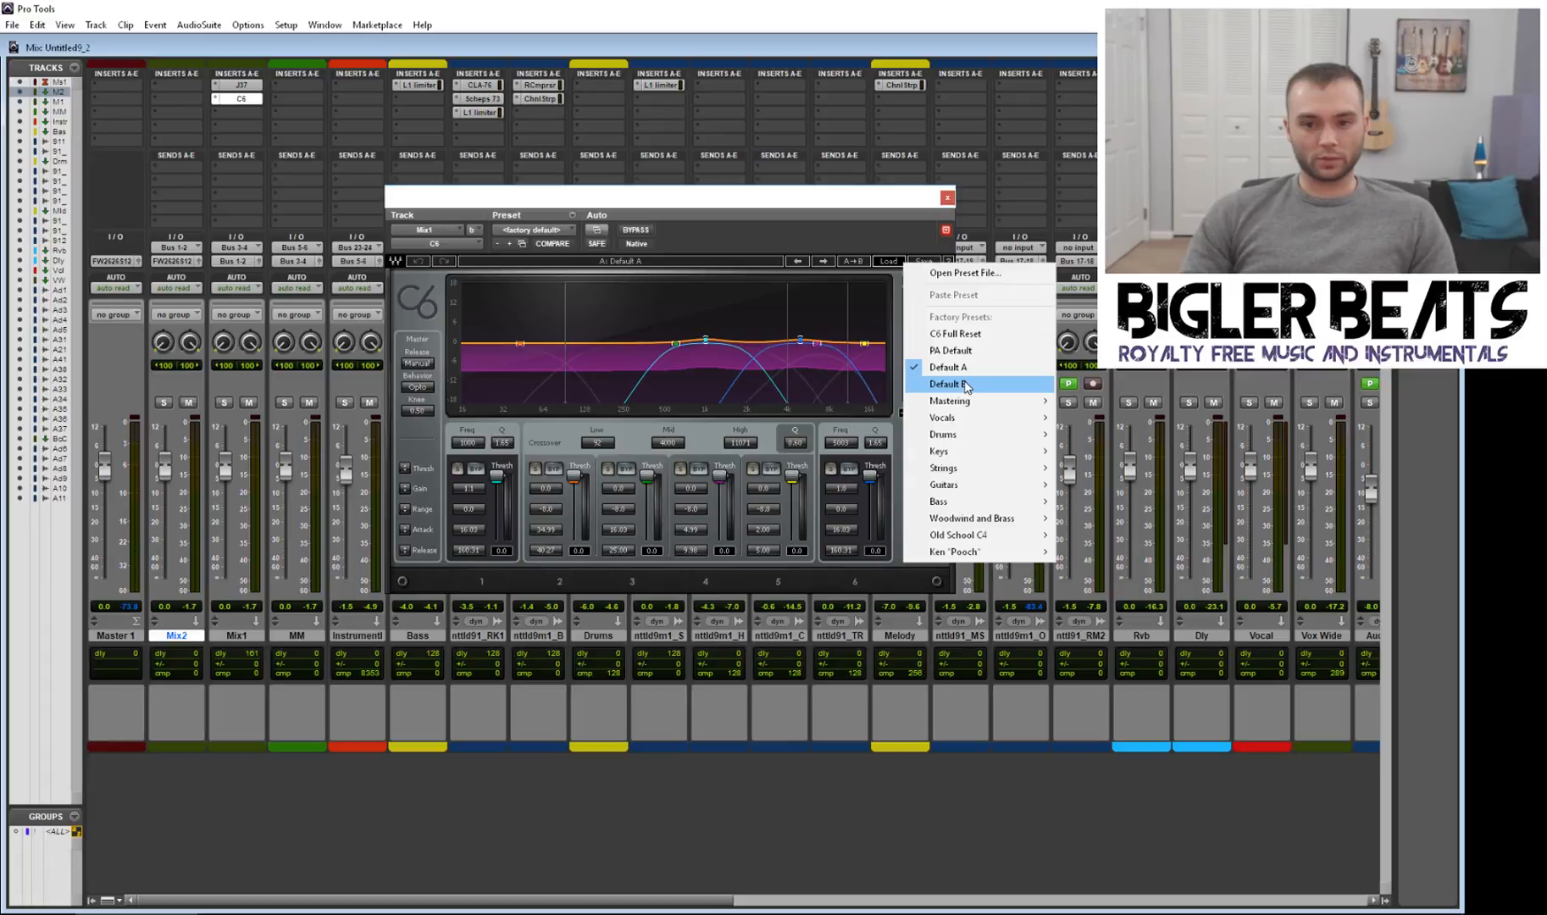
mouse_move(958, 400)
click(1076, 403)
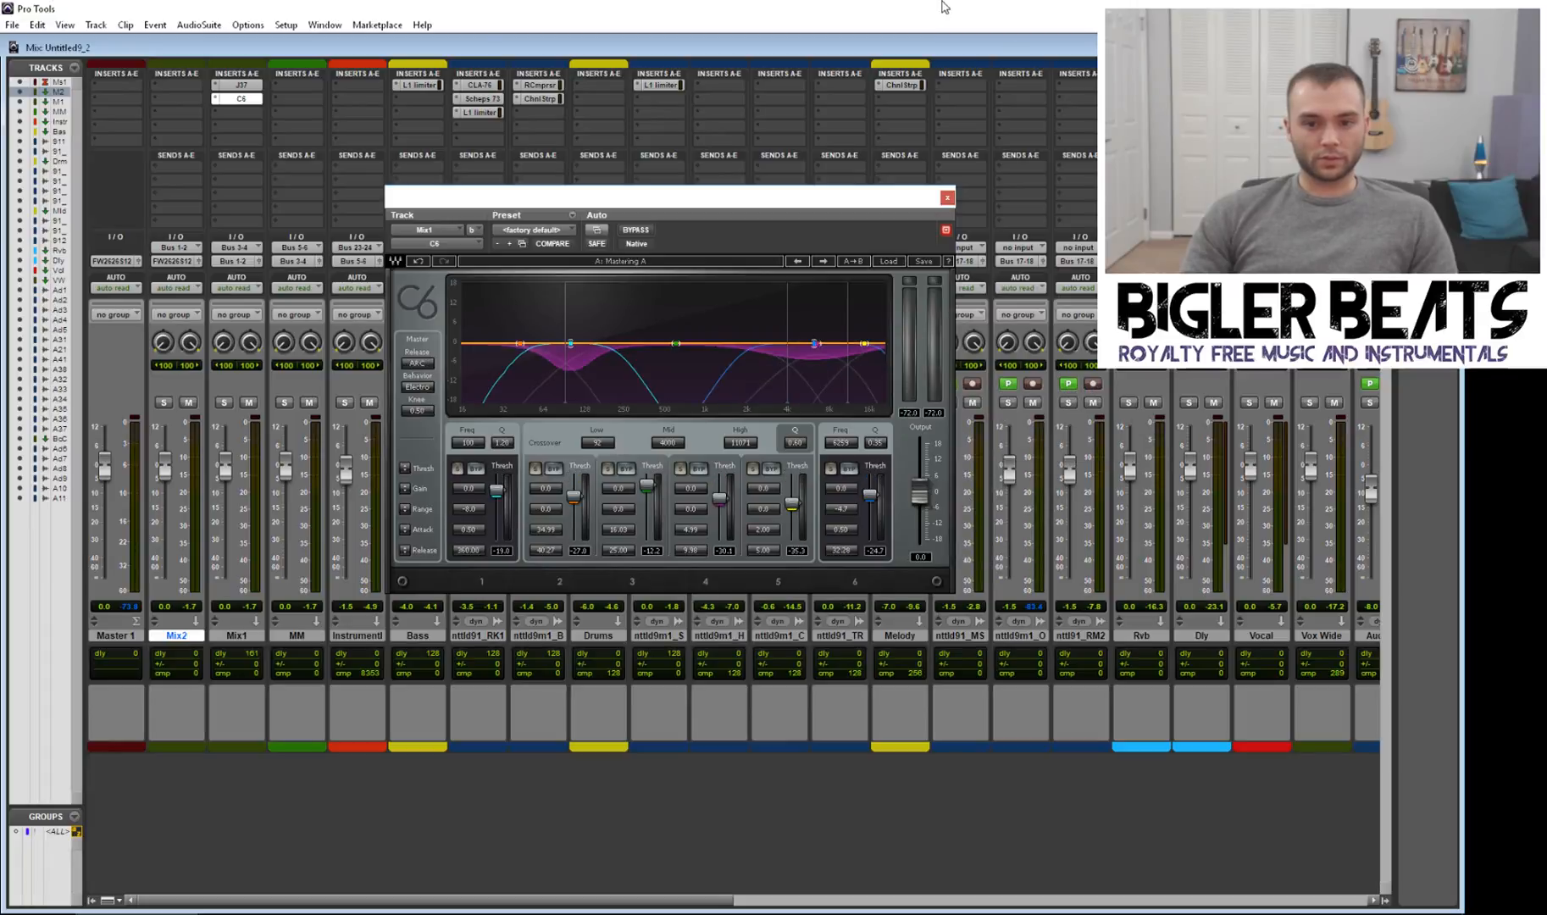
Step: Audition the C6's mastering presets, including Mastering B and Mastering C, and load the C6 Full Reset preset
click(824, 261)
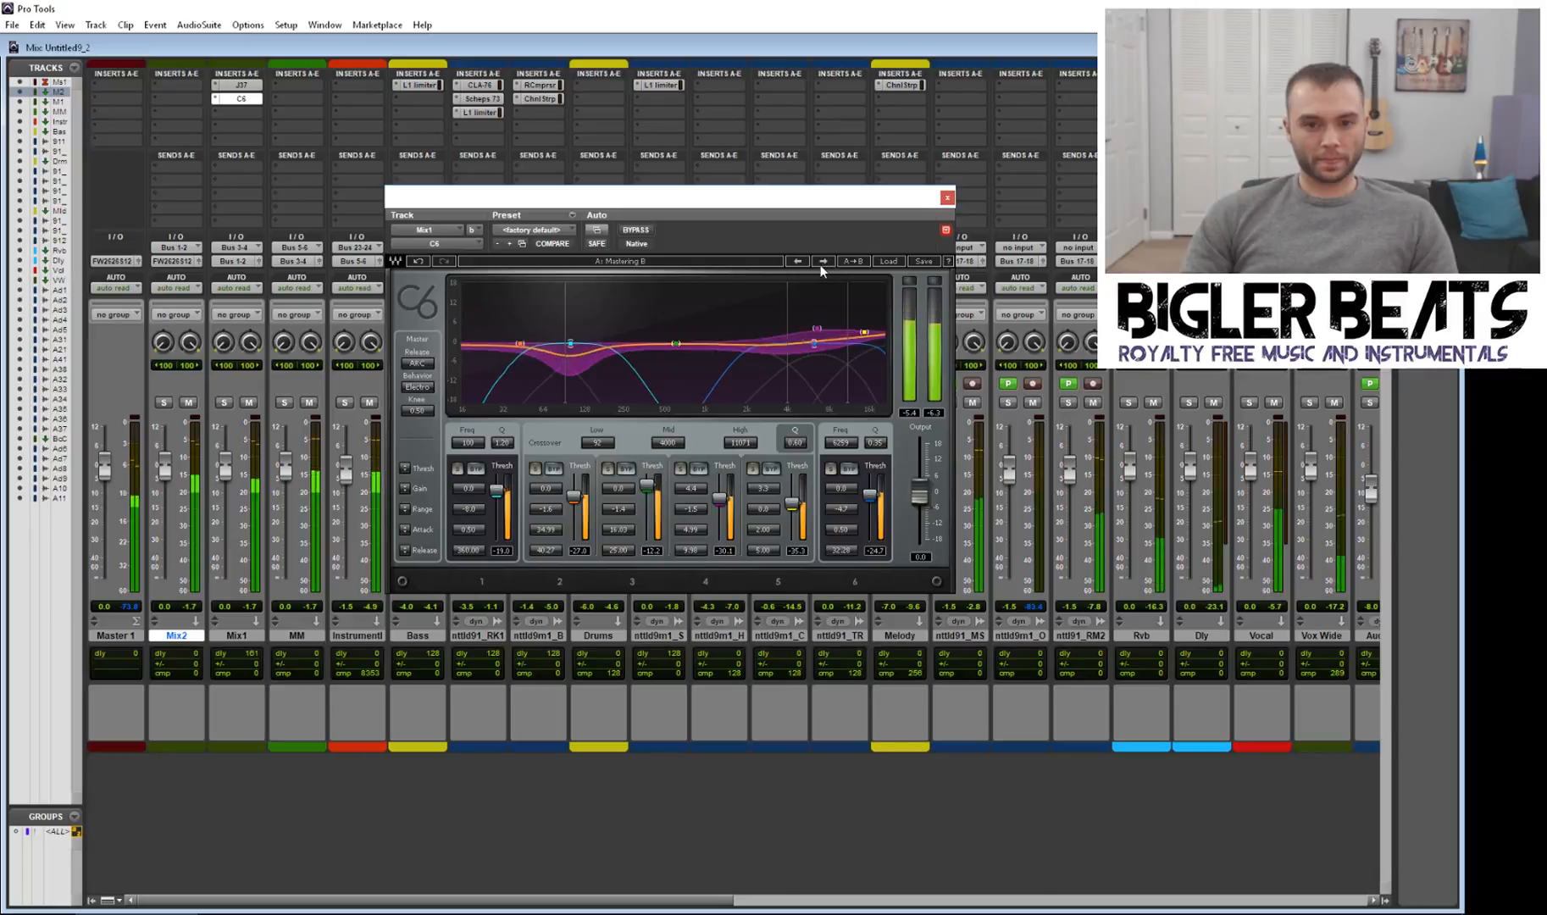
click(822, 261)
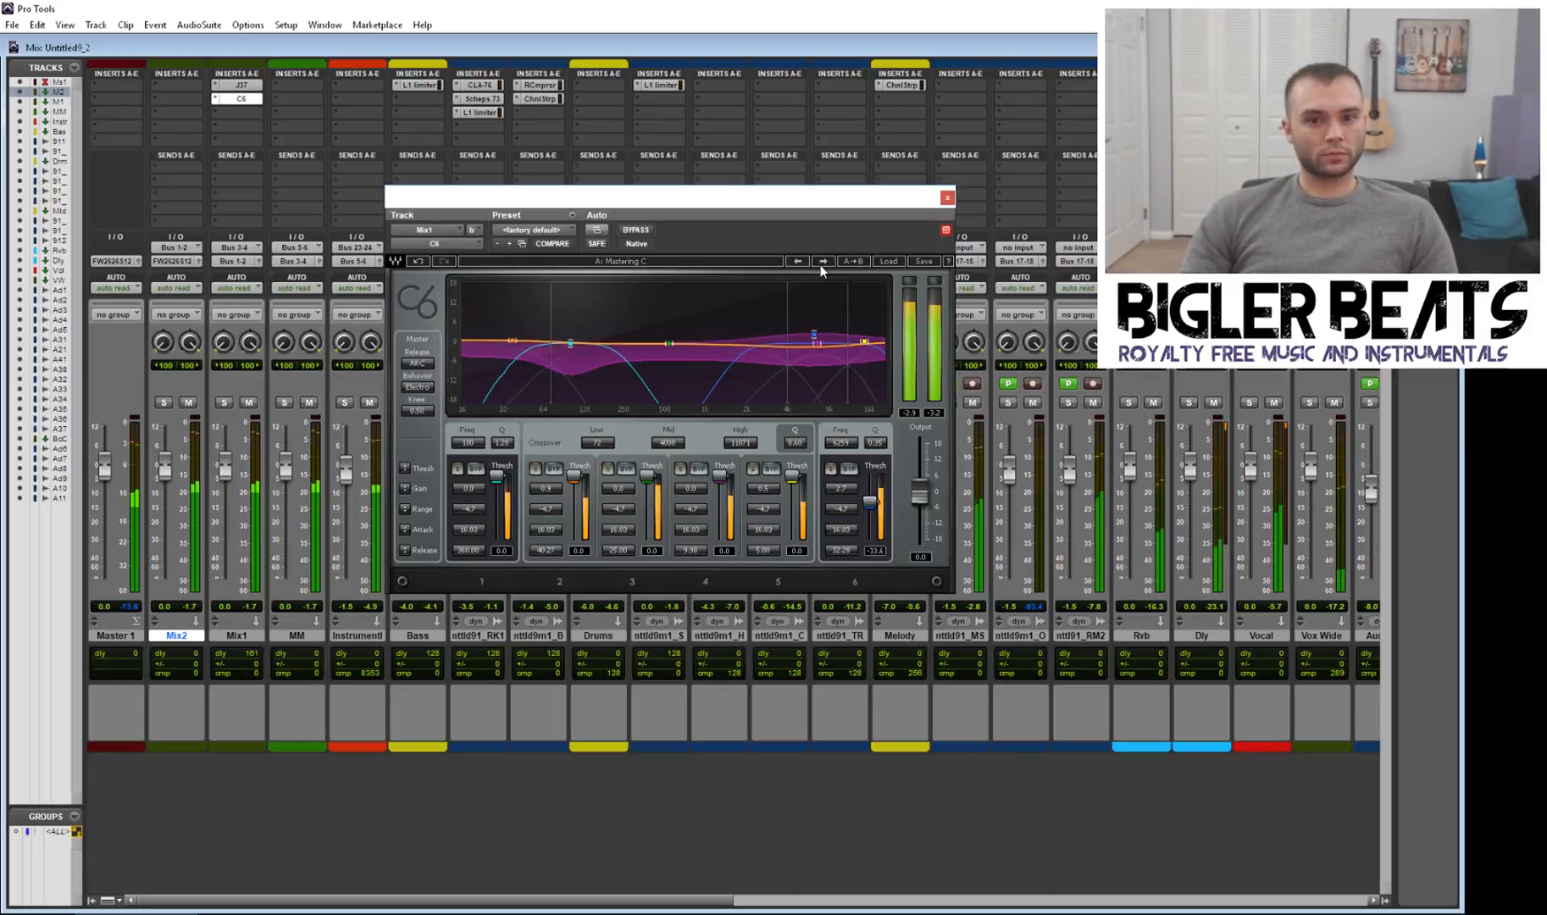
click(821, 262)
click(802, 263)
click(802, 262)
click(802, 263)
click(823, 262)
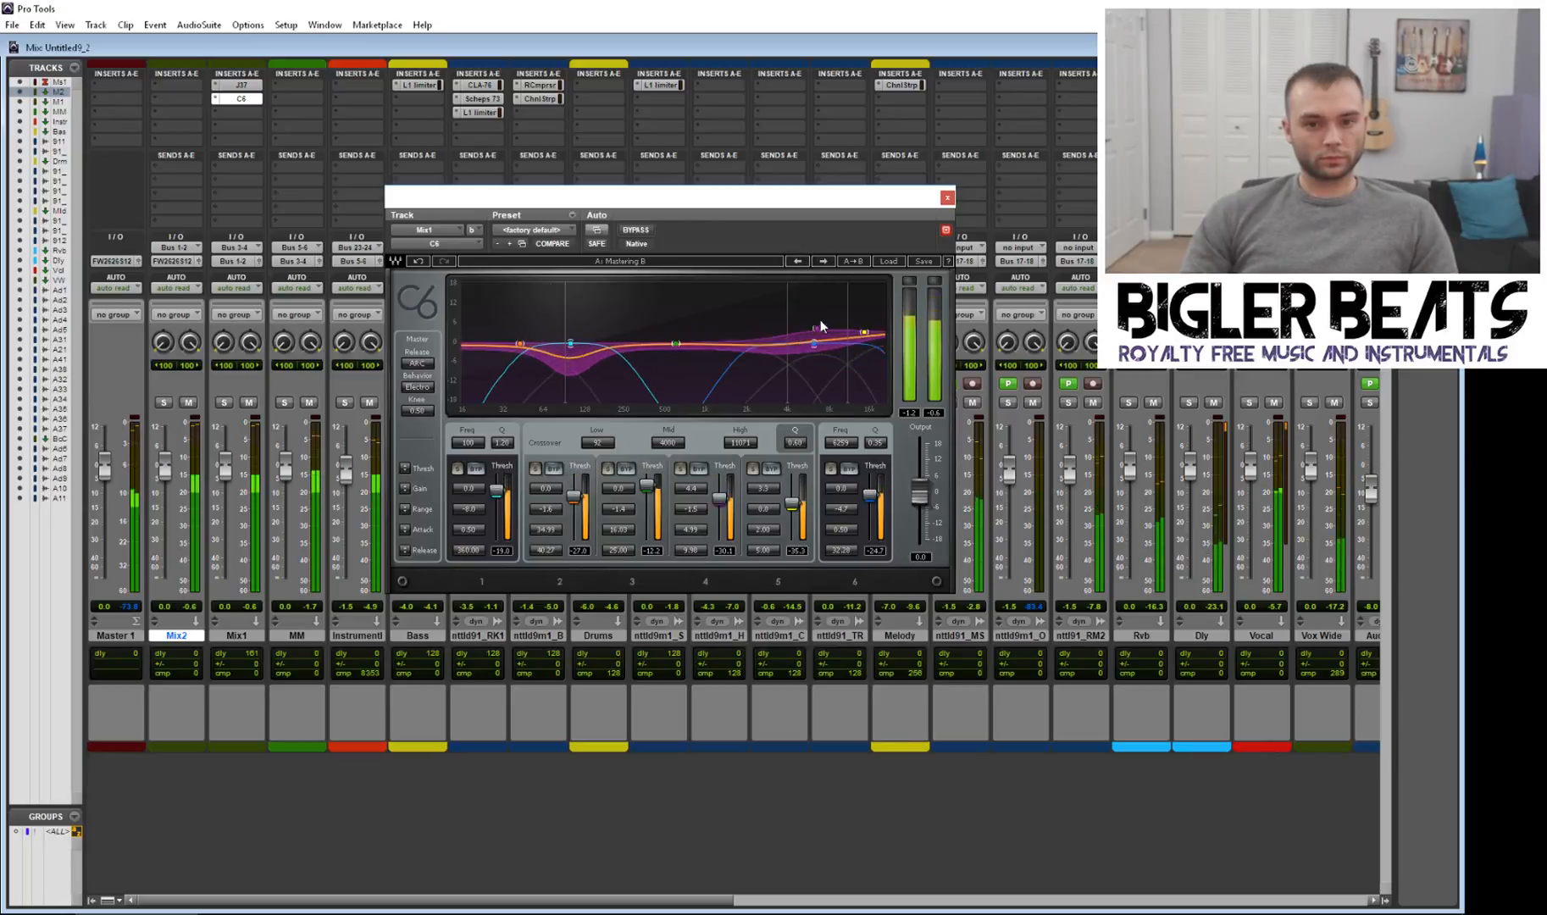
click(797, 262)
click(890, 260)
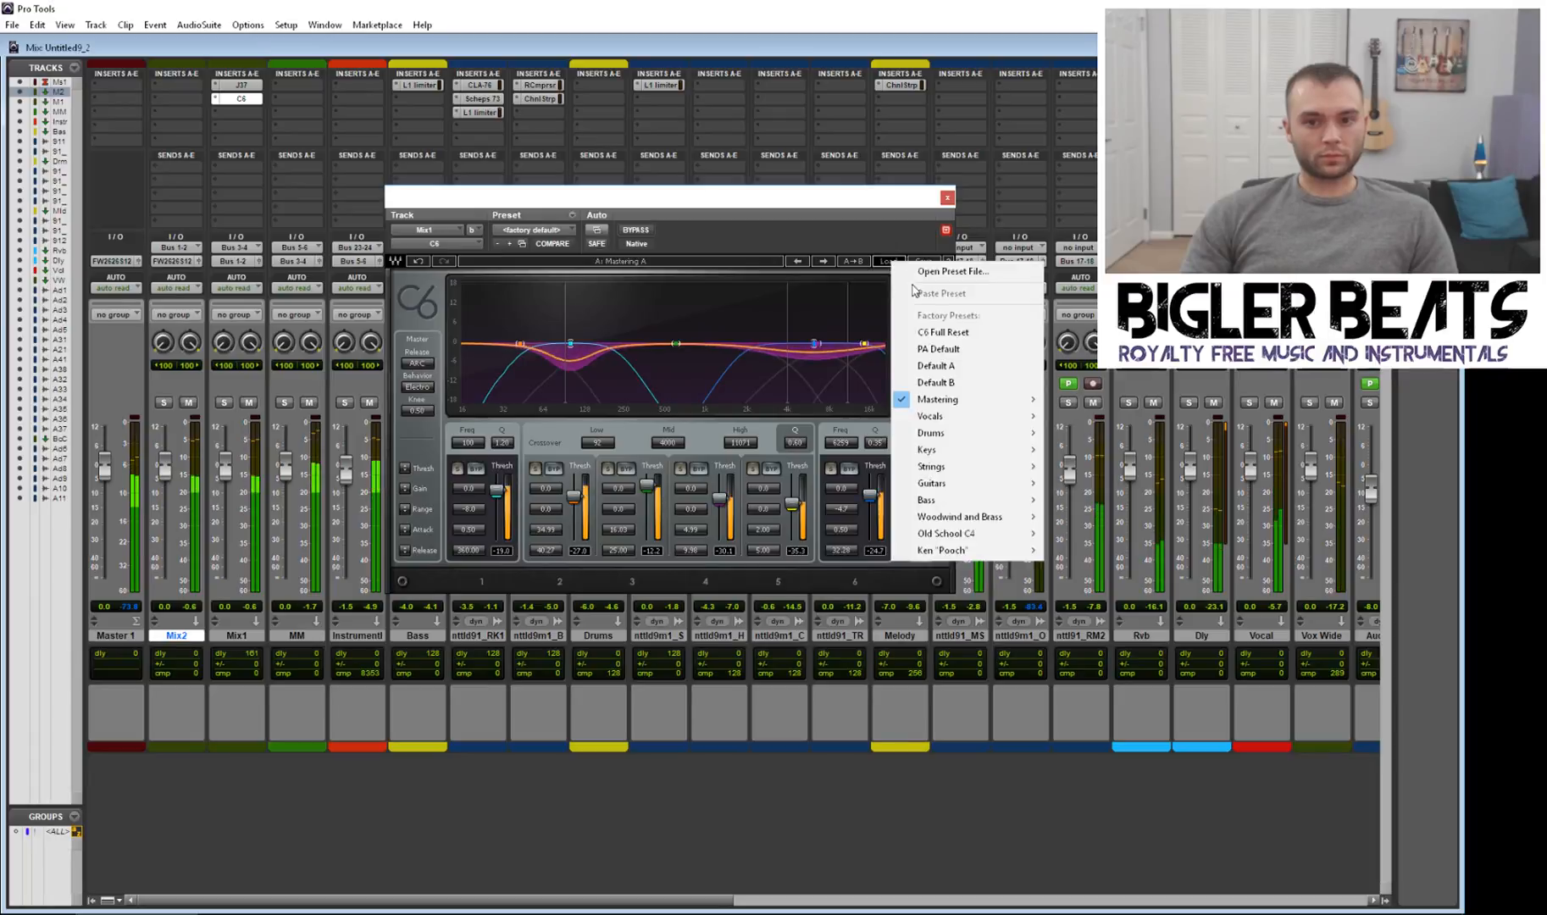
click(923, 338)
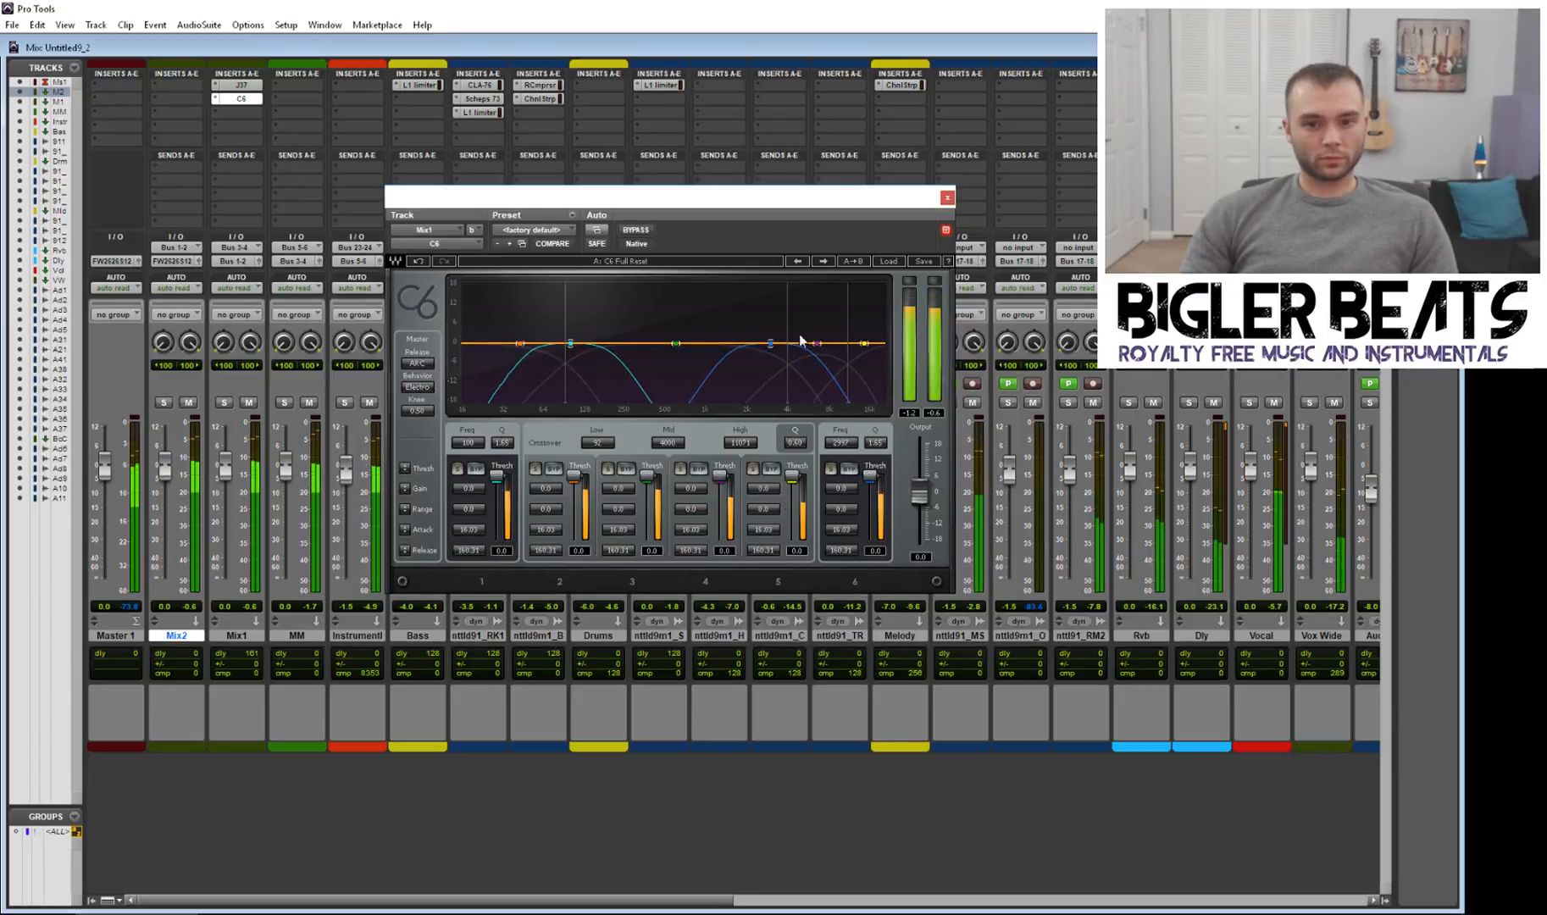
Step: Audition the C6's Pooch Mix Bus preset on Mix1, reload C6 Full Reset, and close the plug-in window
click(891, 260)
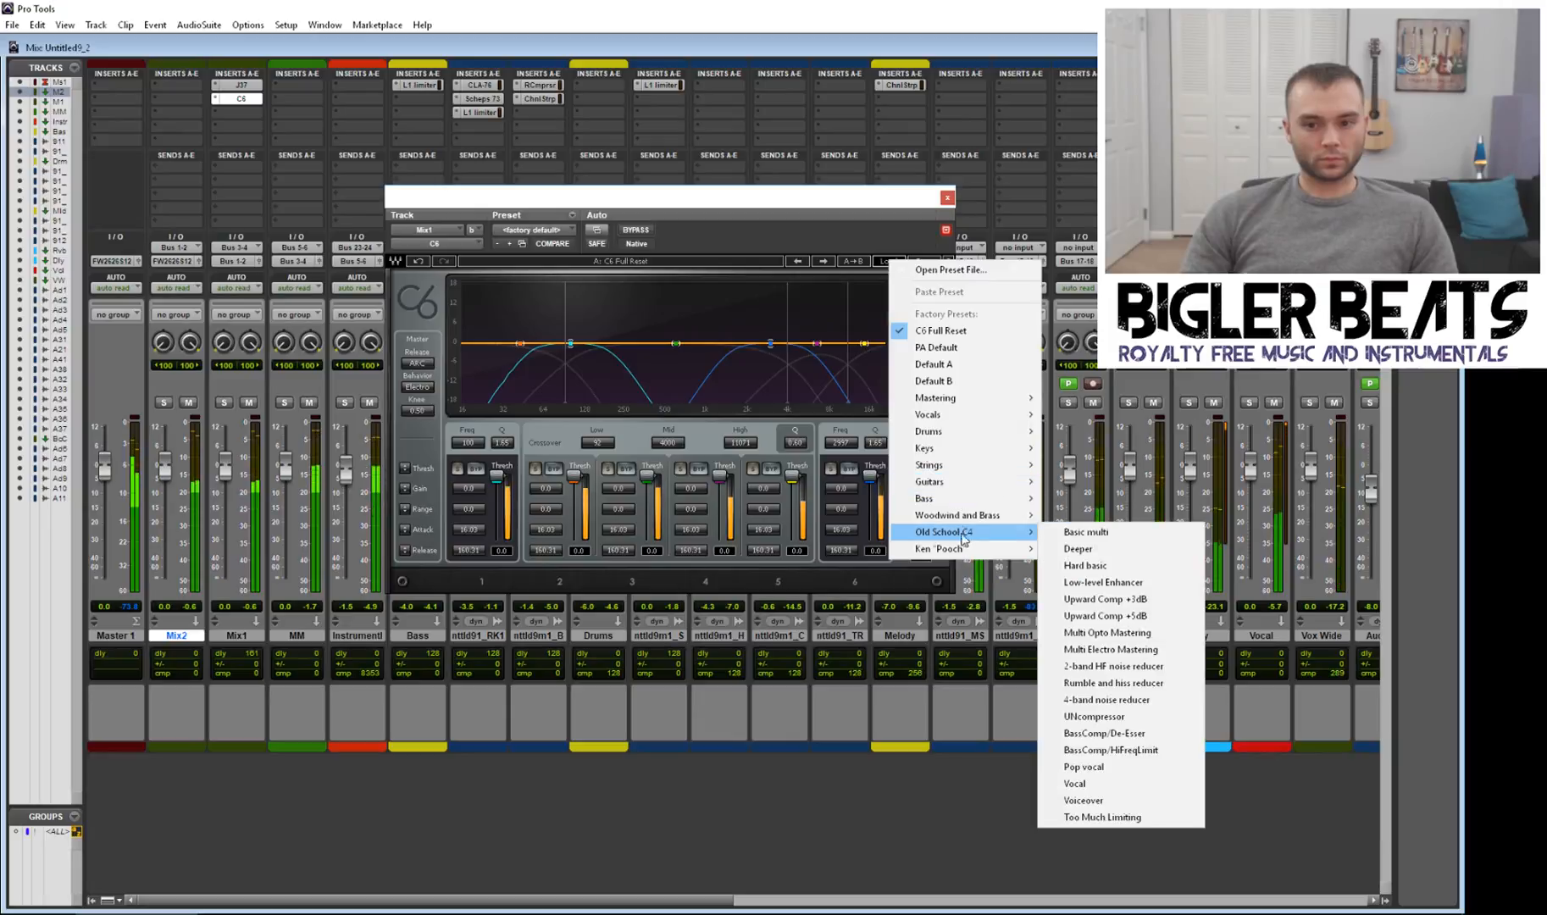
mouse_move(966, 550)
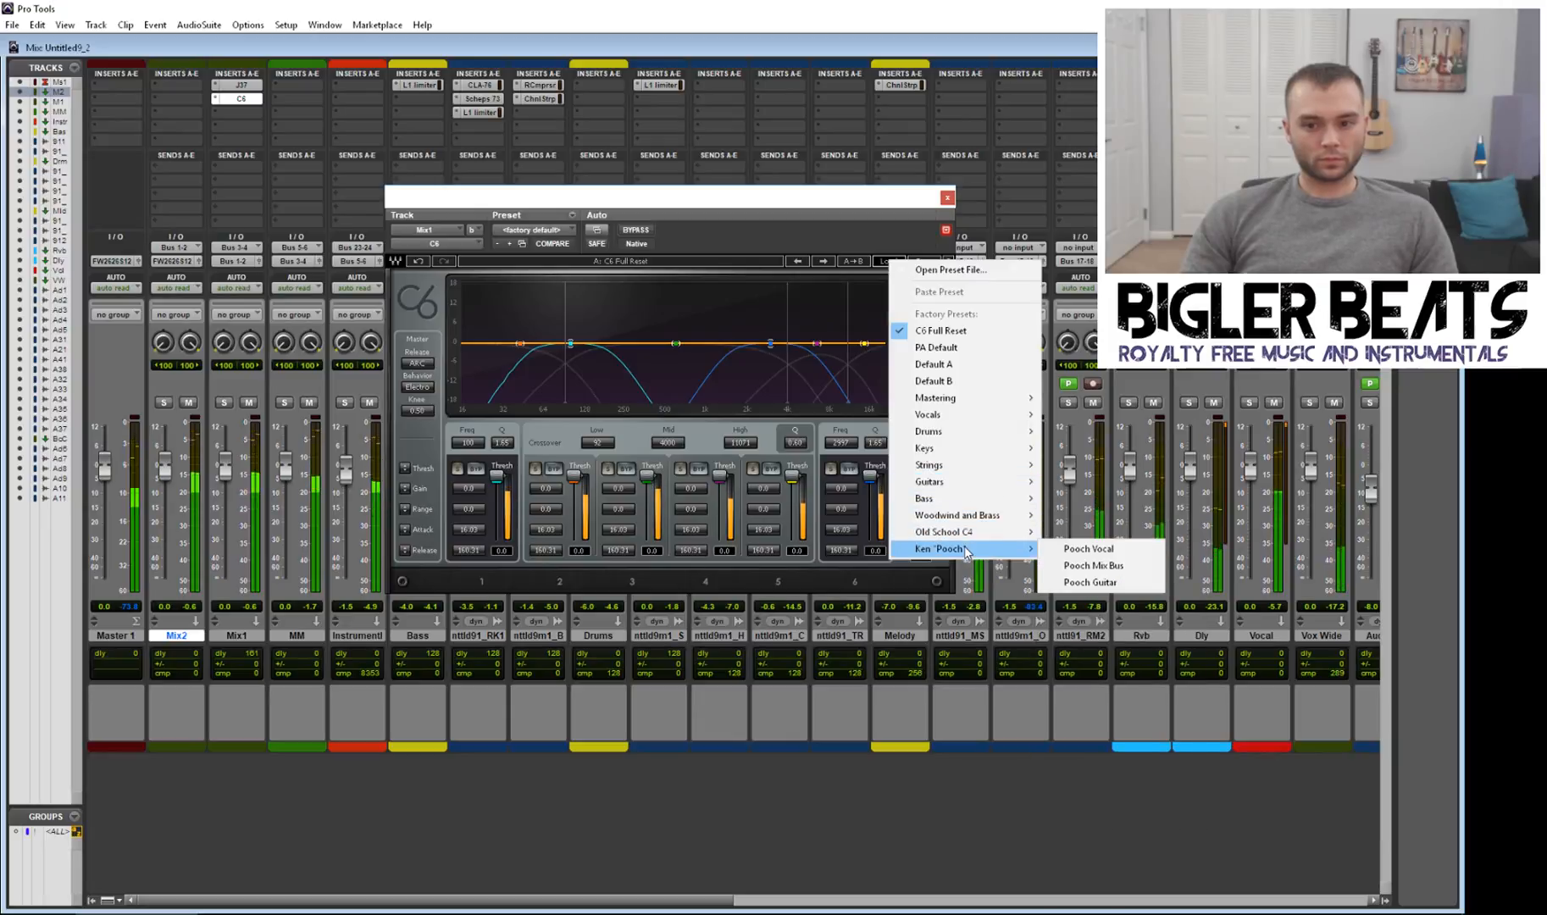
click(1092, 565)
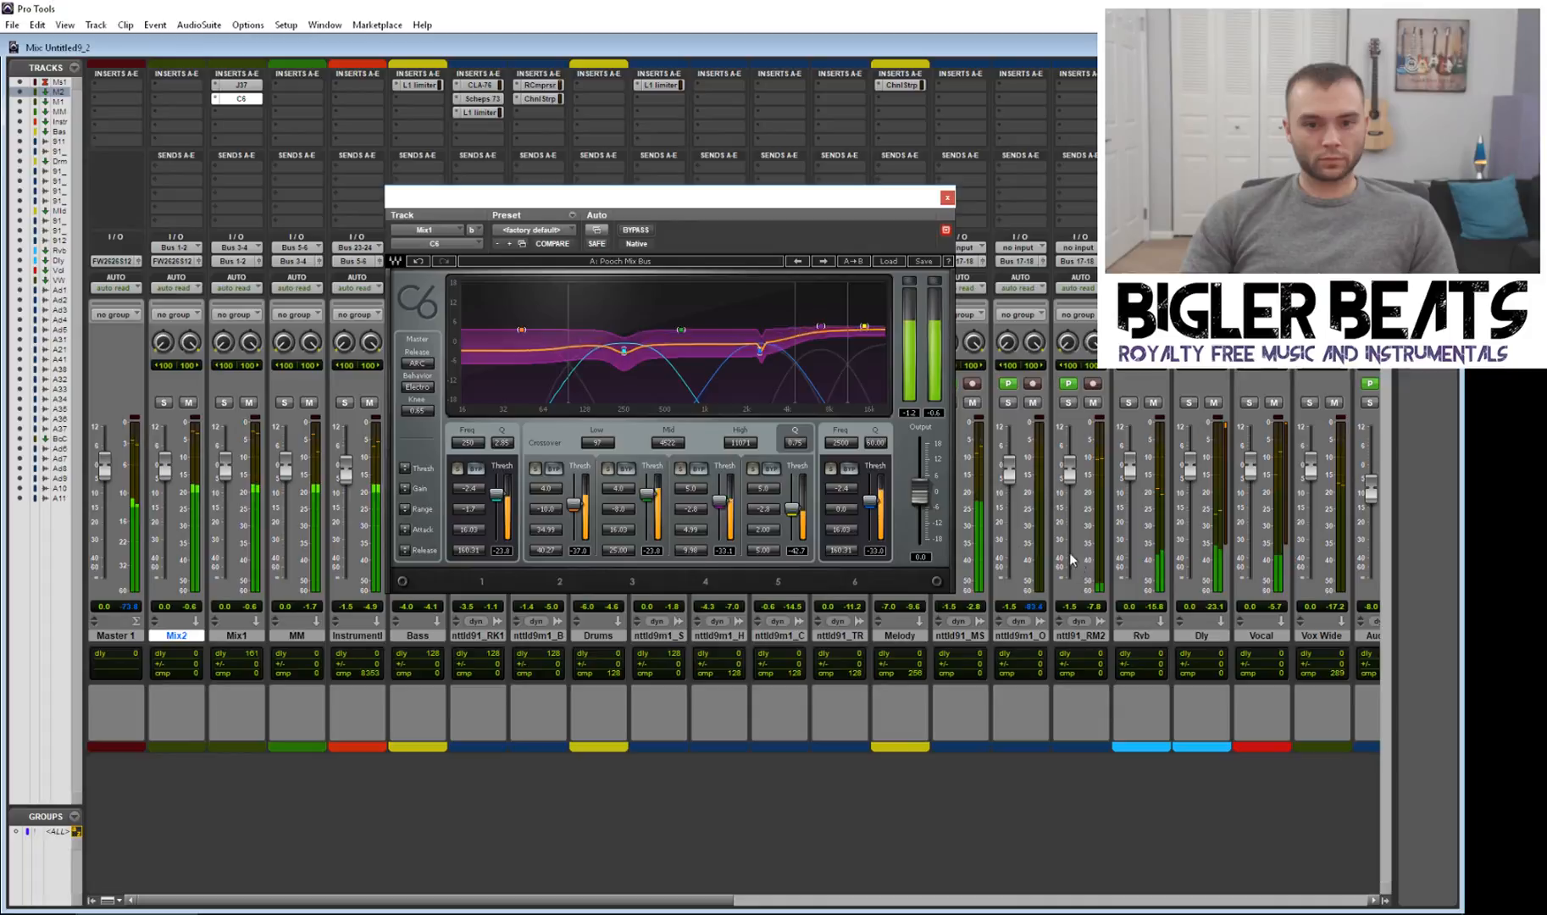
click(821, 261)
click(821, 261)
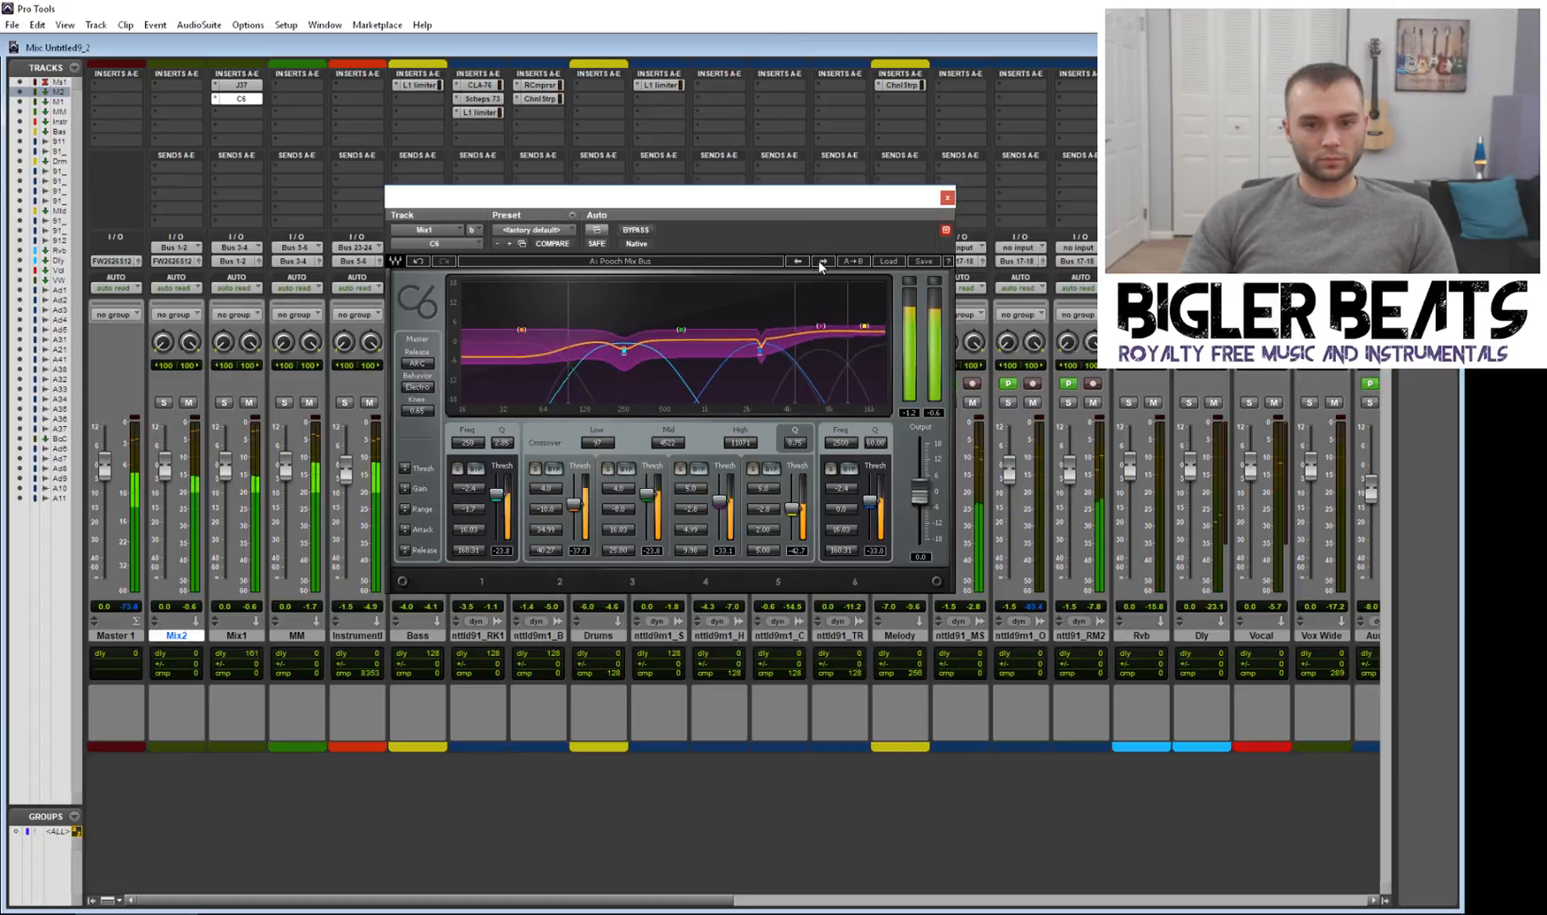
click(889, 261)
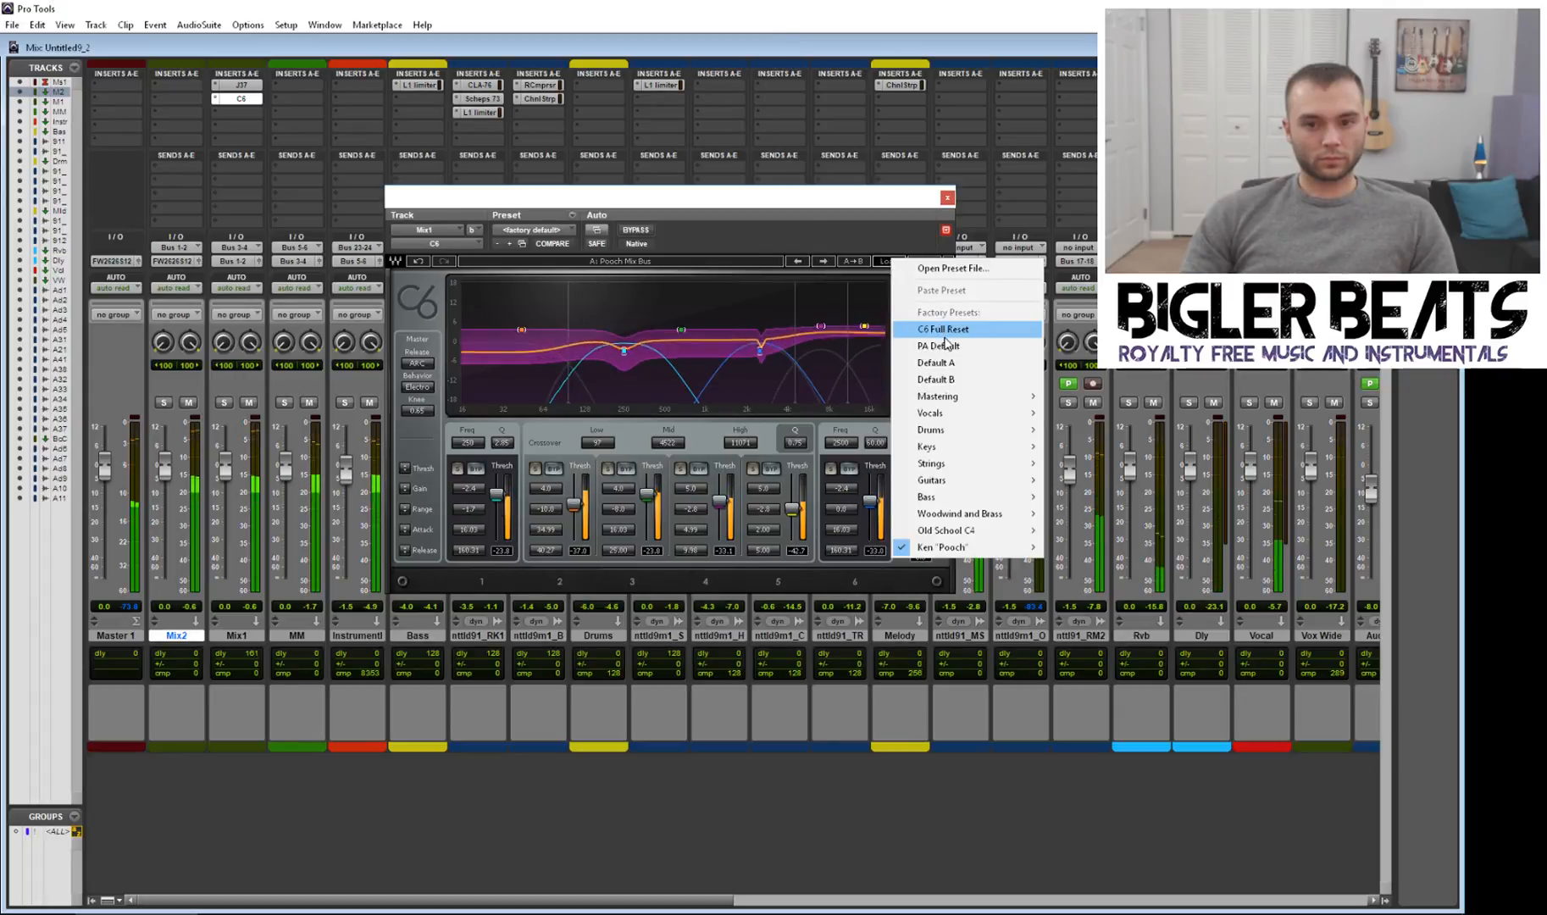
click(925, 330)
click(947, 199)
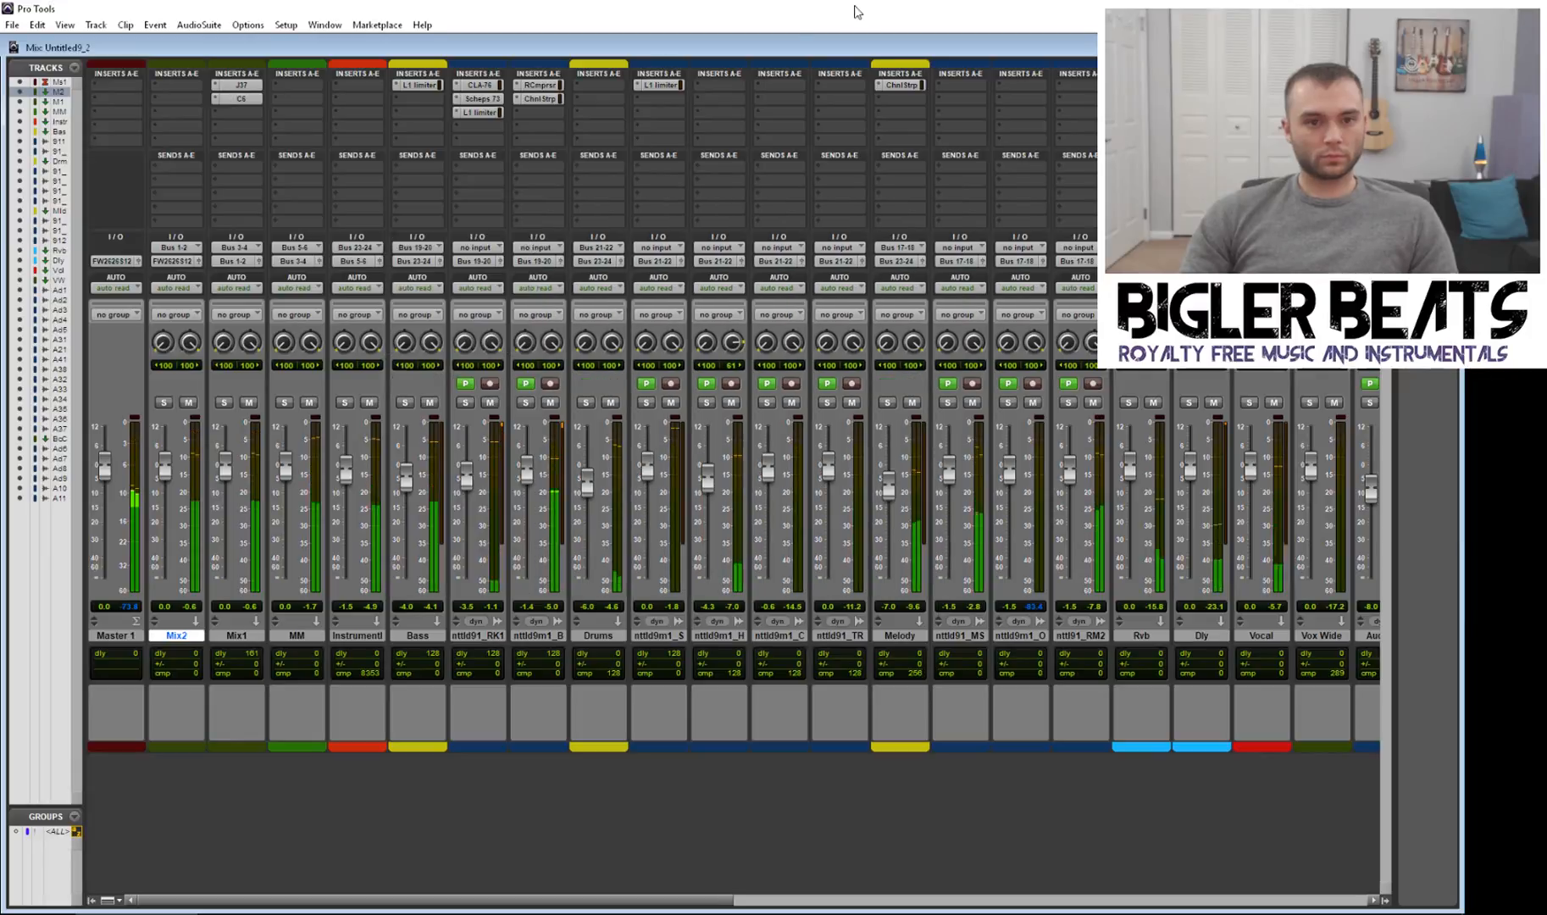
Step: Replace the C6 on the Mix1 track with the stereo C4 dynamics plug-in and load its Multi Opto Mastering preset
click(215, 98)
mouse_move(284, 122)
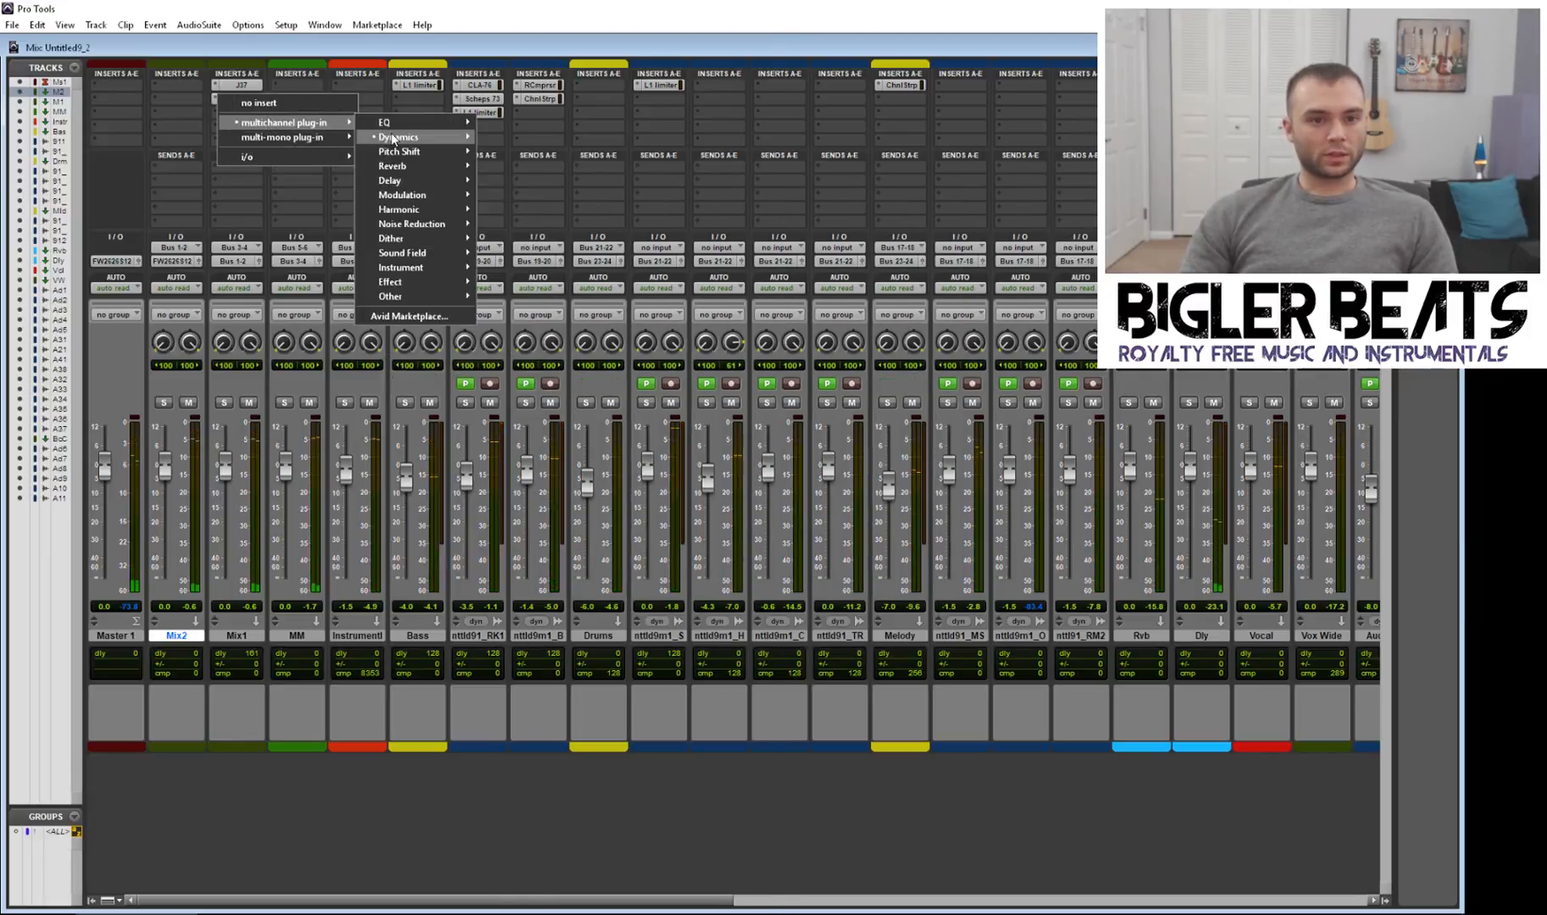
mouse_move(398, 137)
click(543, 169)
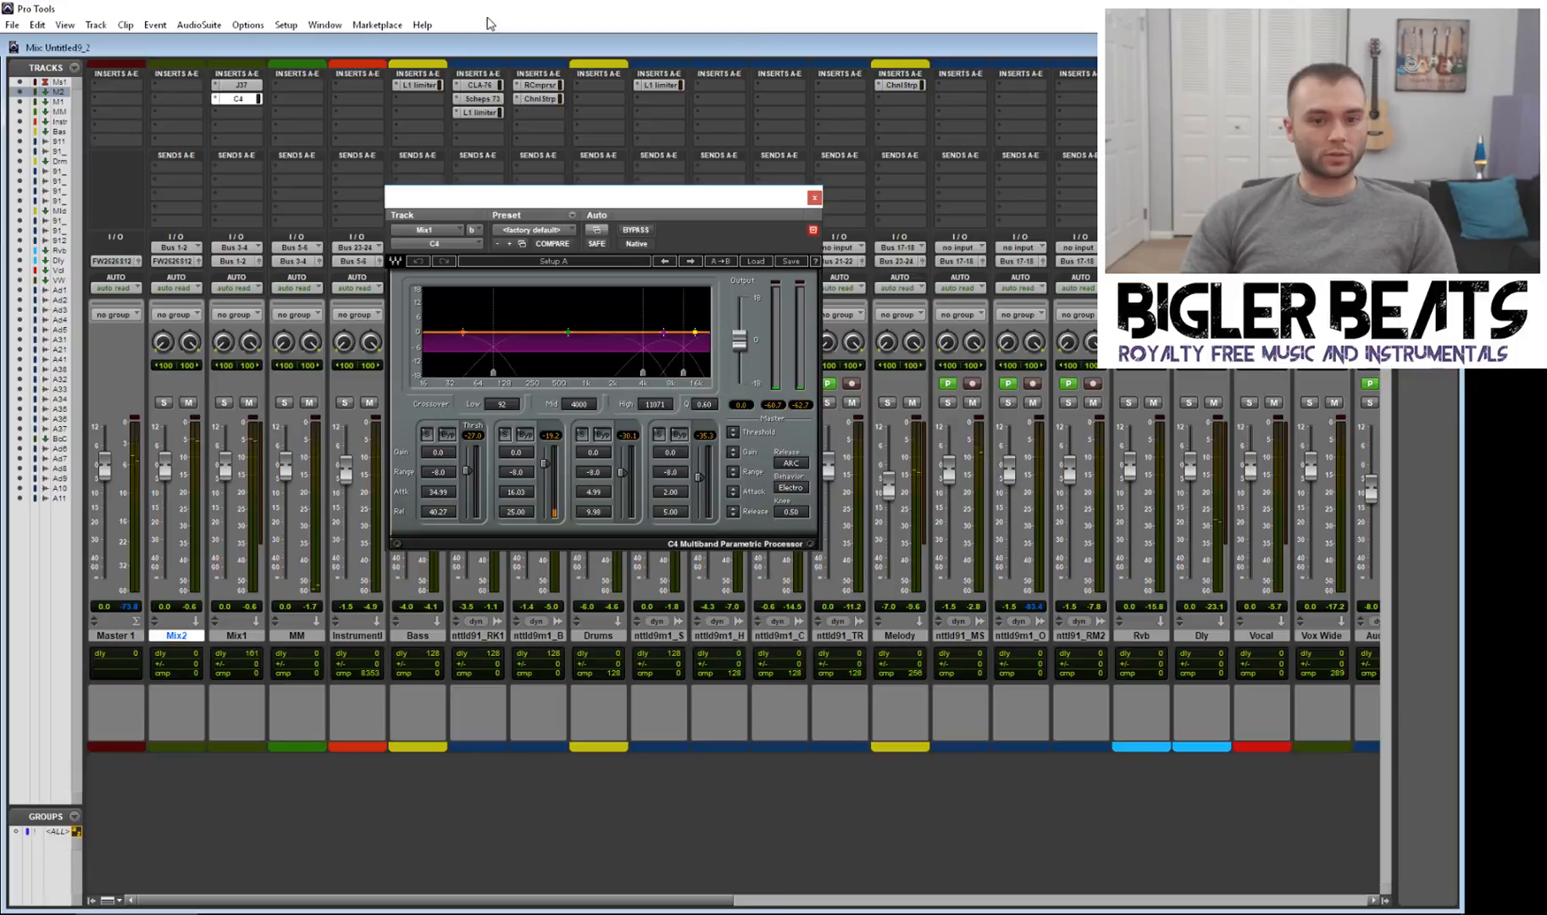
drag(649, 201, 652, 211)
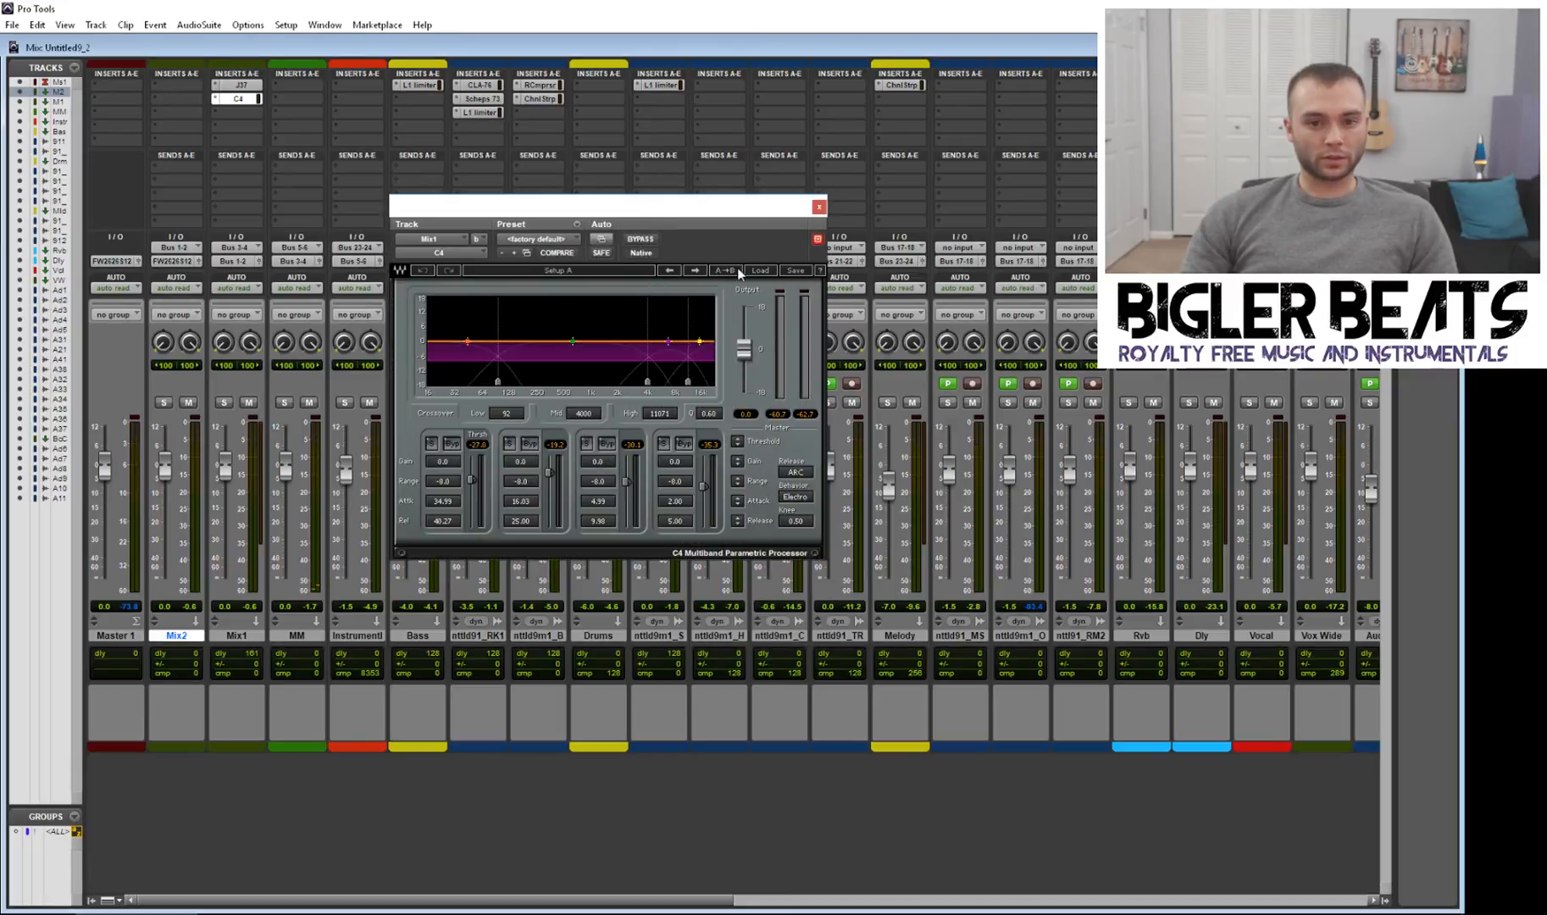
click(759, 270)
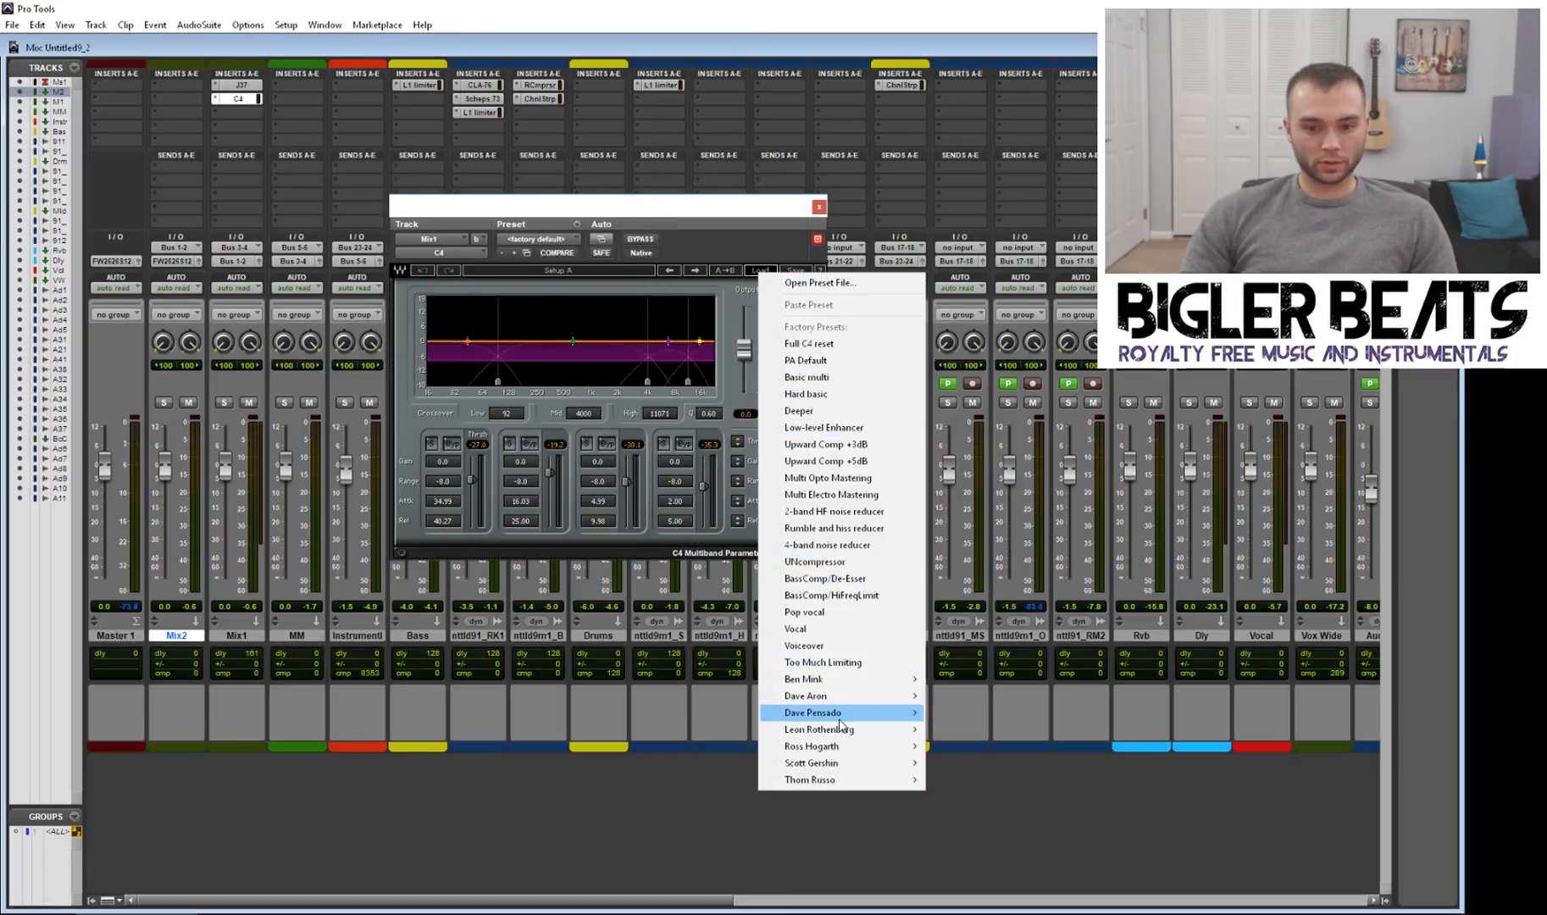
mouse_move(851, 719)
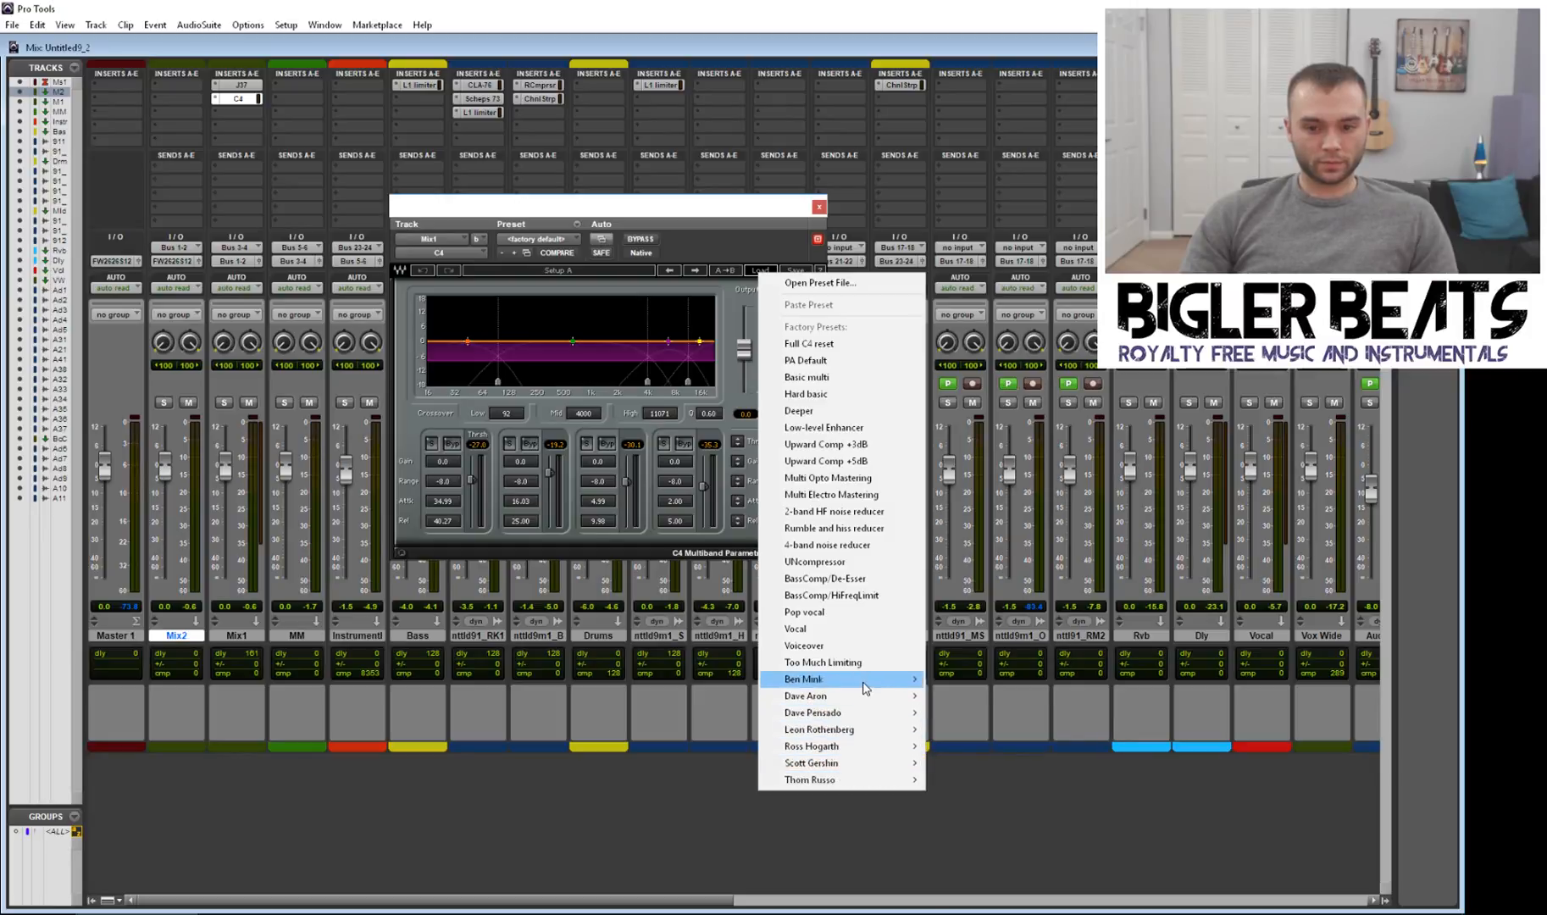
click(829, 478)
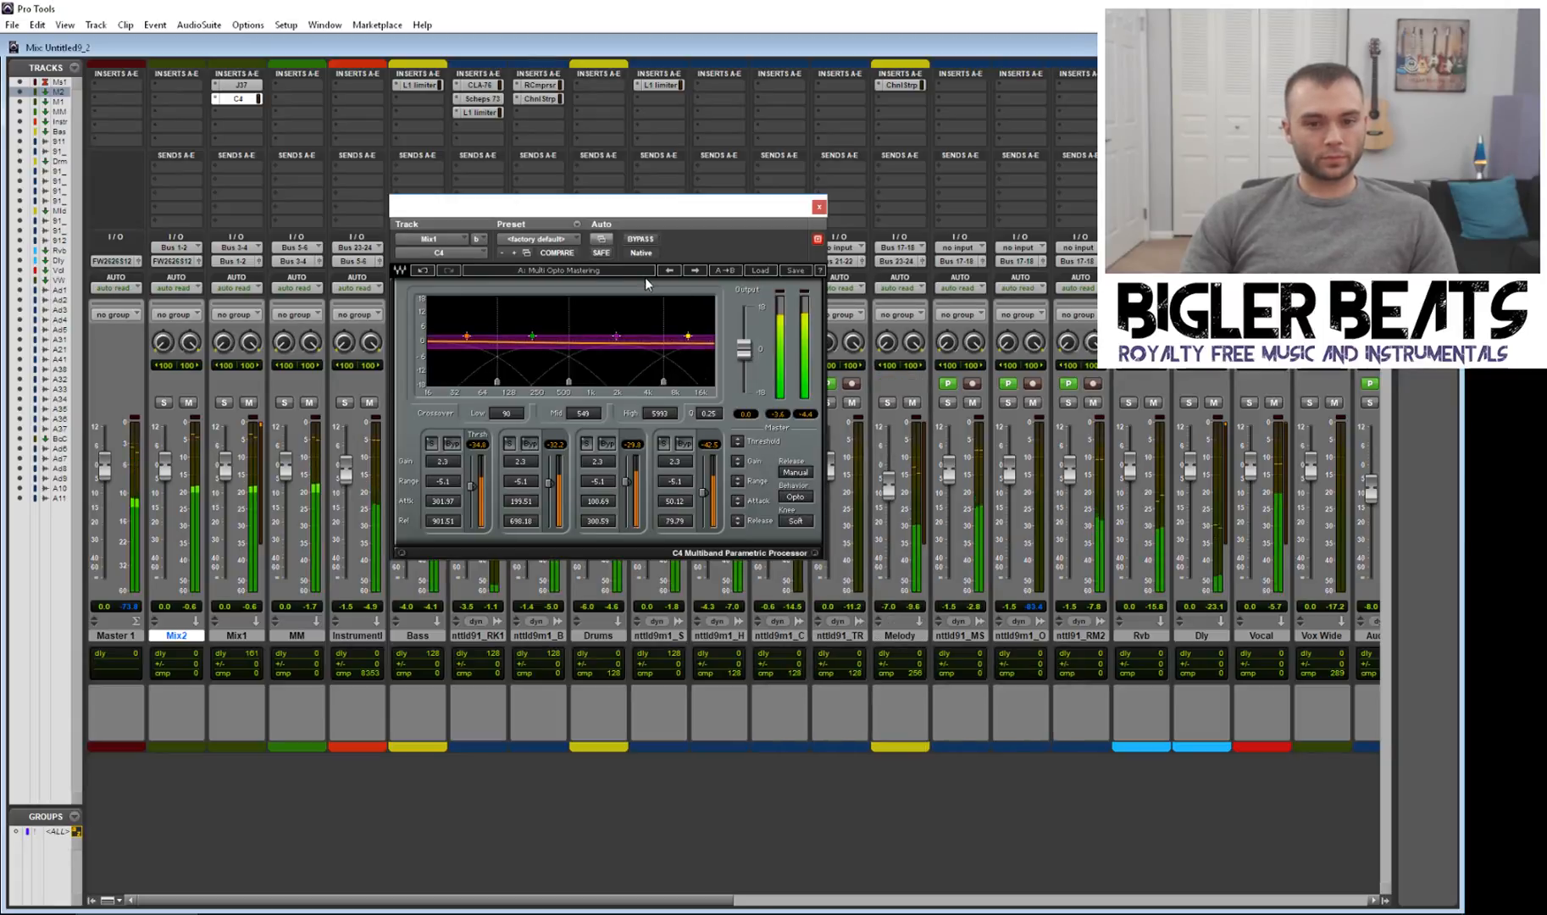
drag(615, 212, 629, 220)
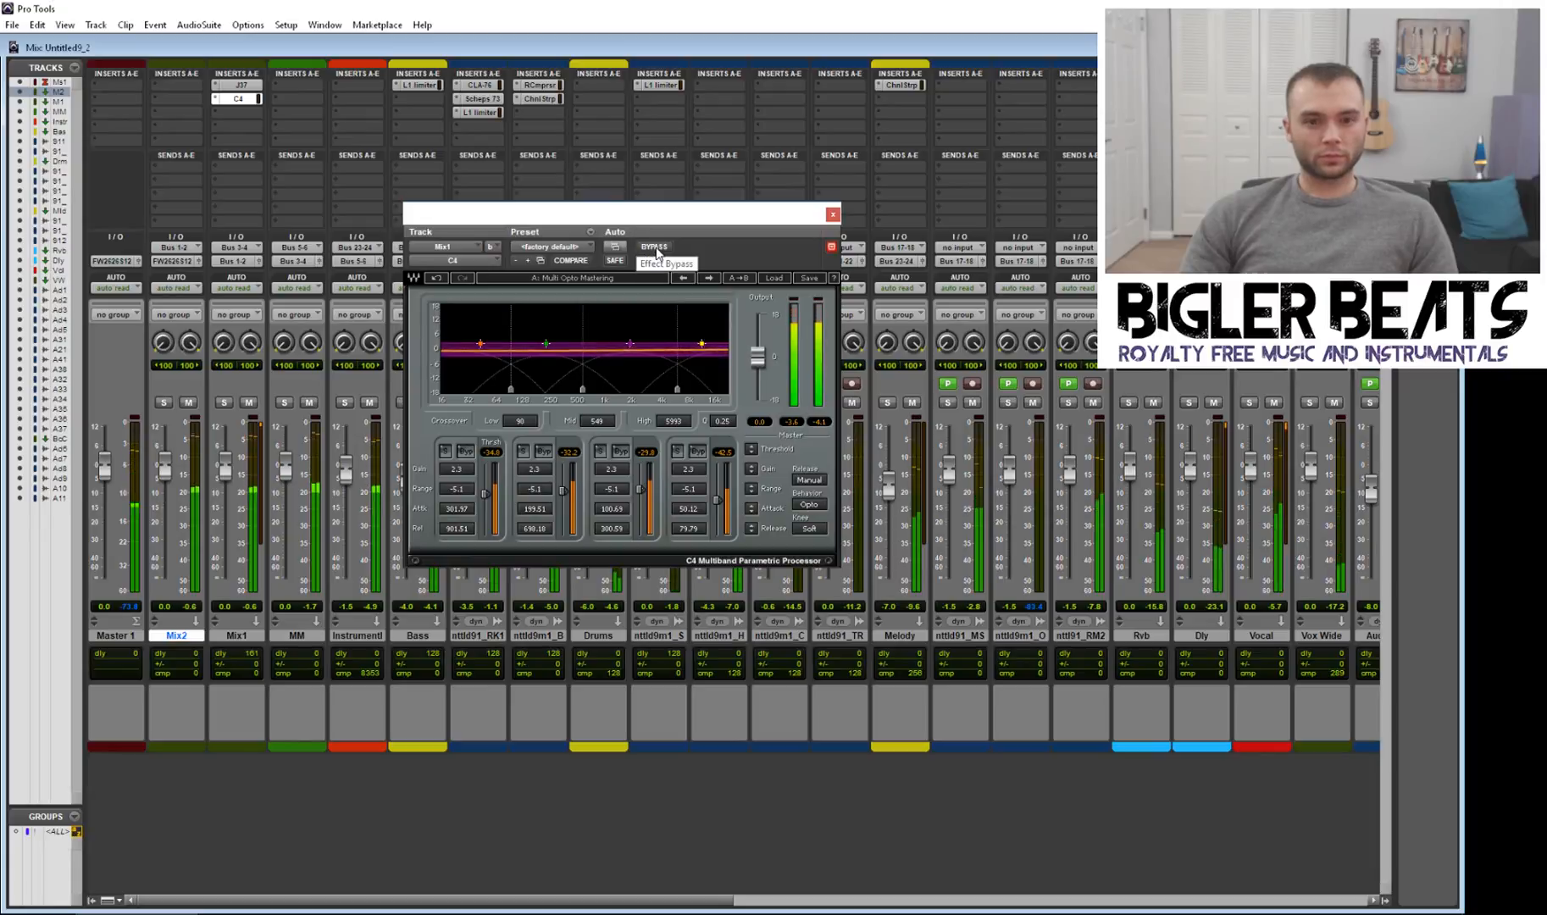
Step: Compare the mix with the C4 bypassed and active, leave it active, and close the plug-in window
click(654, 247)
click(655, 247)
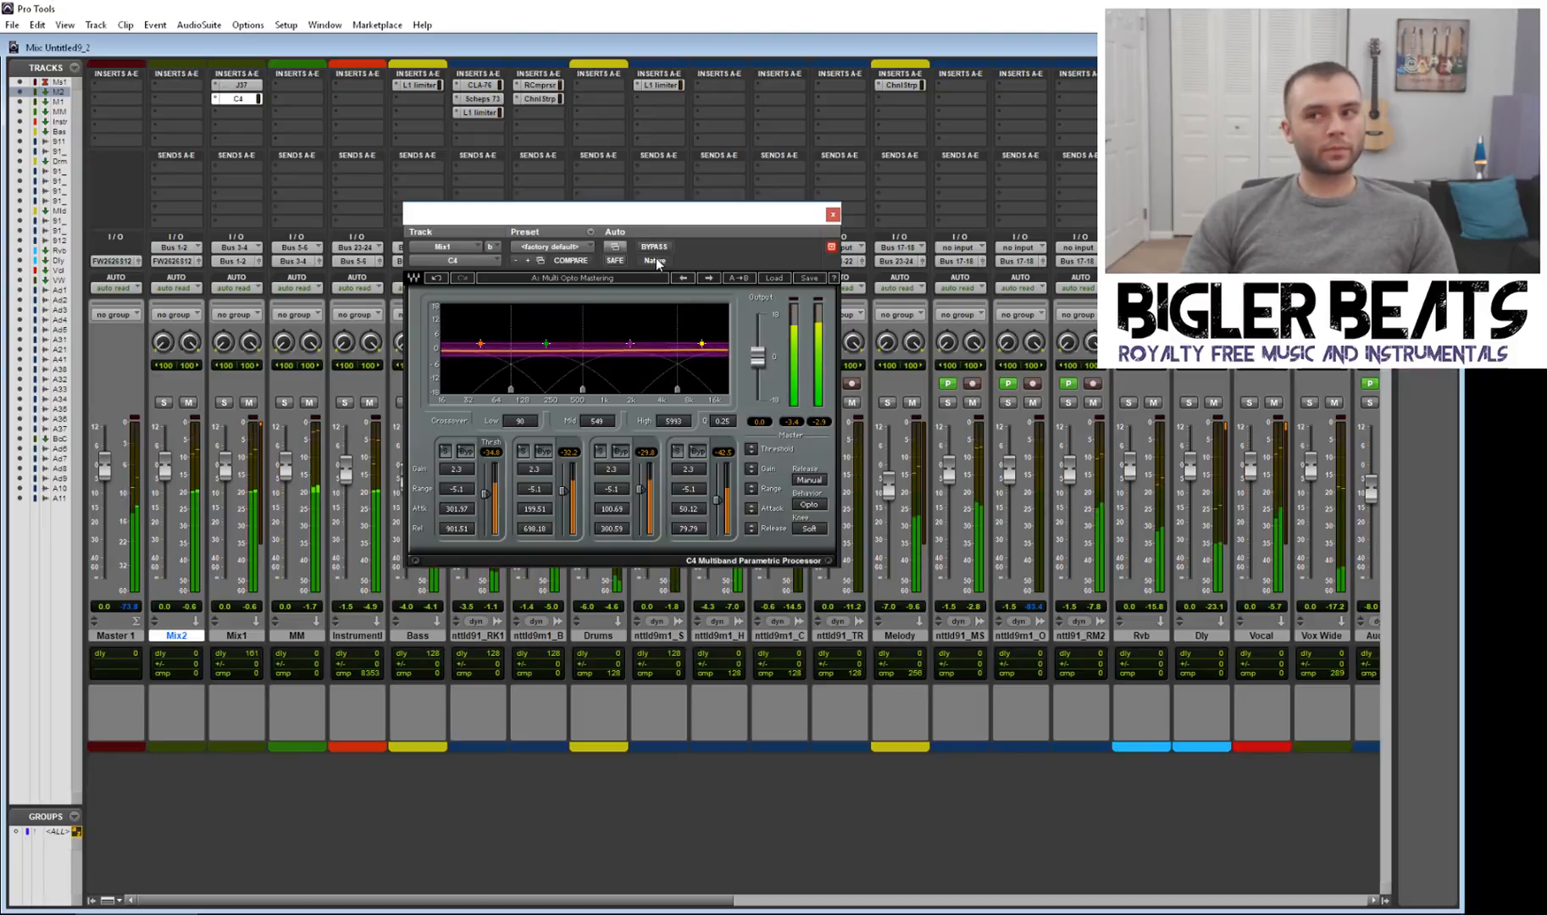
click(656, 249)
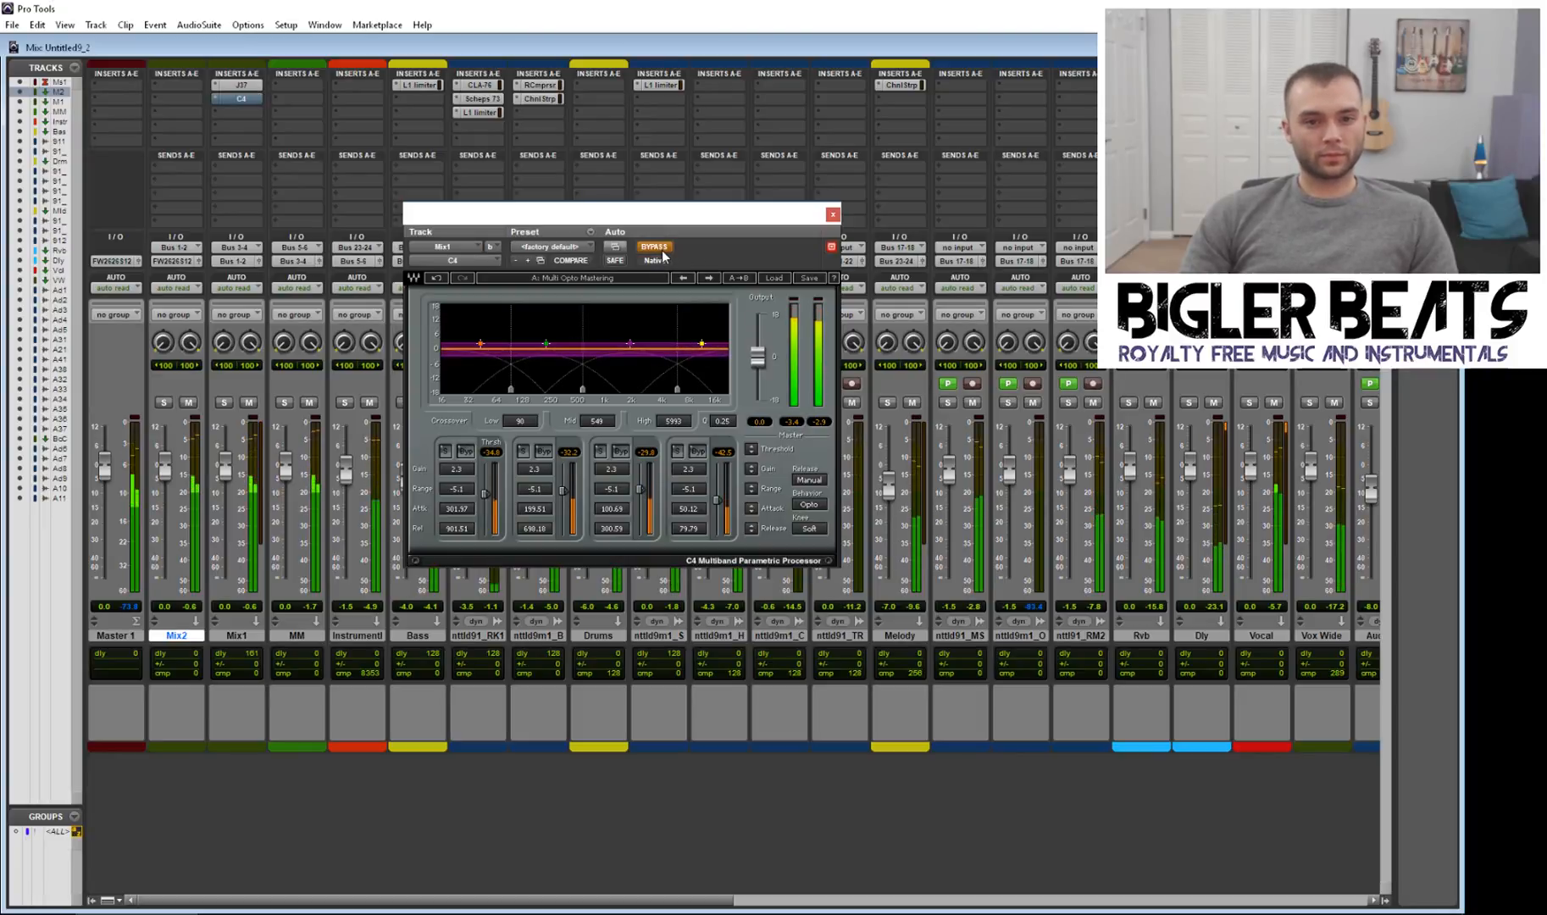
click(656, 247)
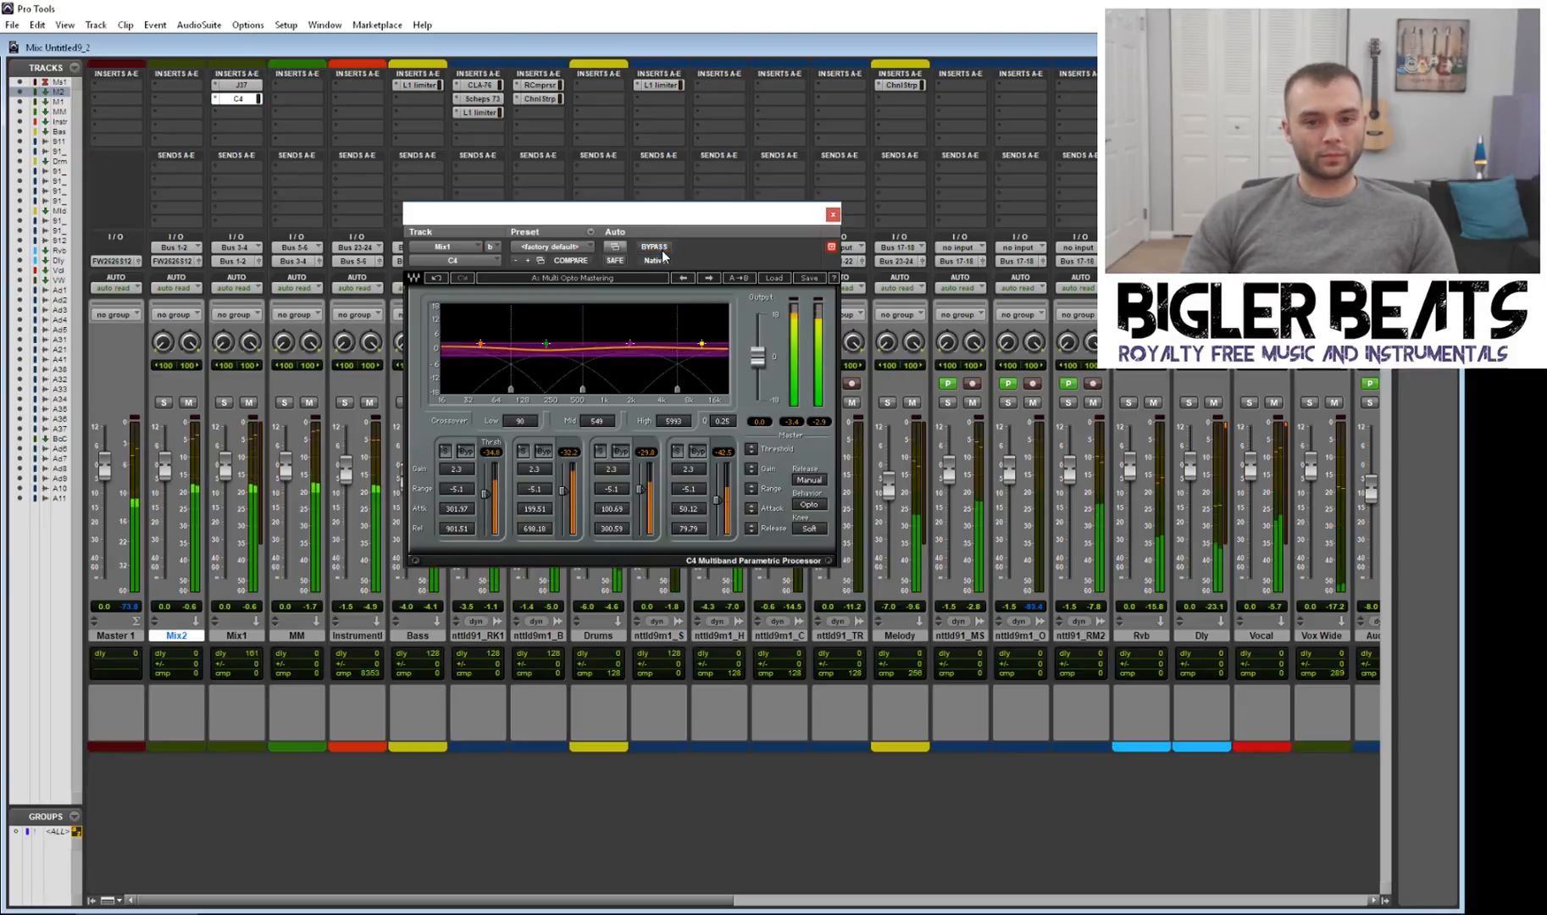
click(833, 217)
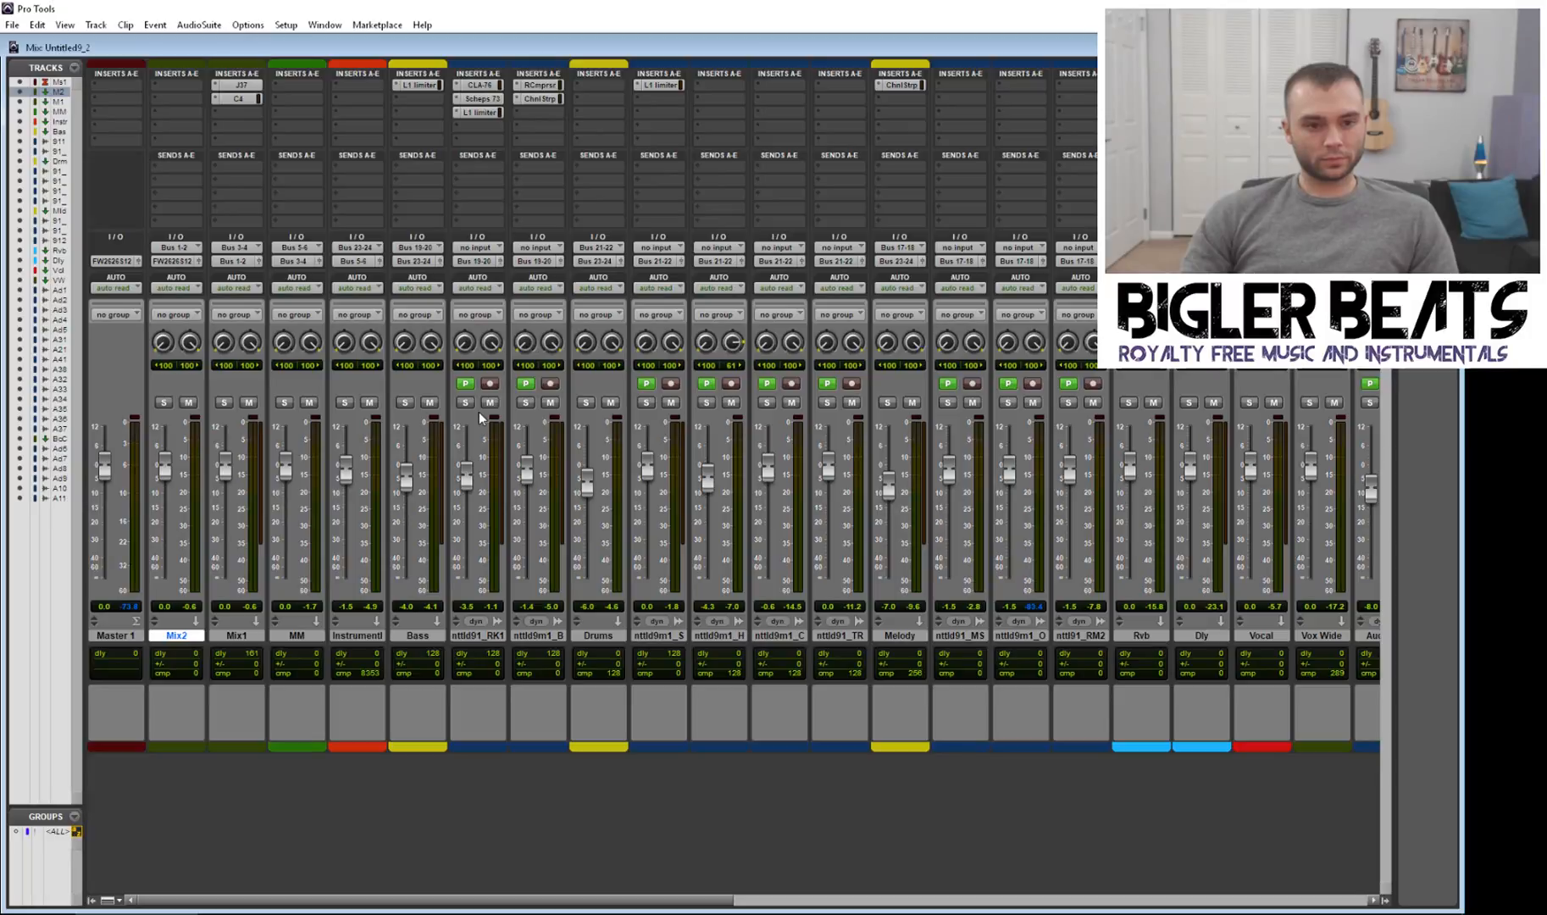
Step: Insert the stereo Channel Strip plug-in on the Vocal track and set its compressor ratio to 3:1
key(space)
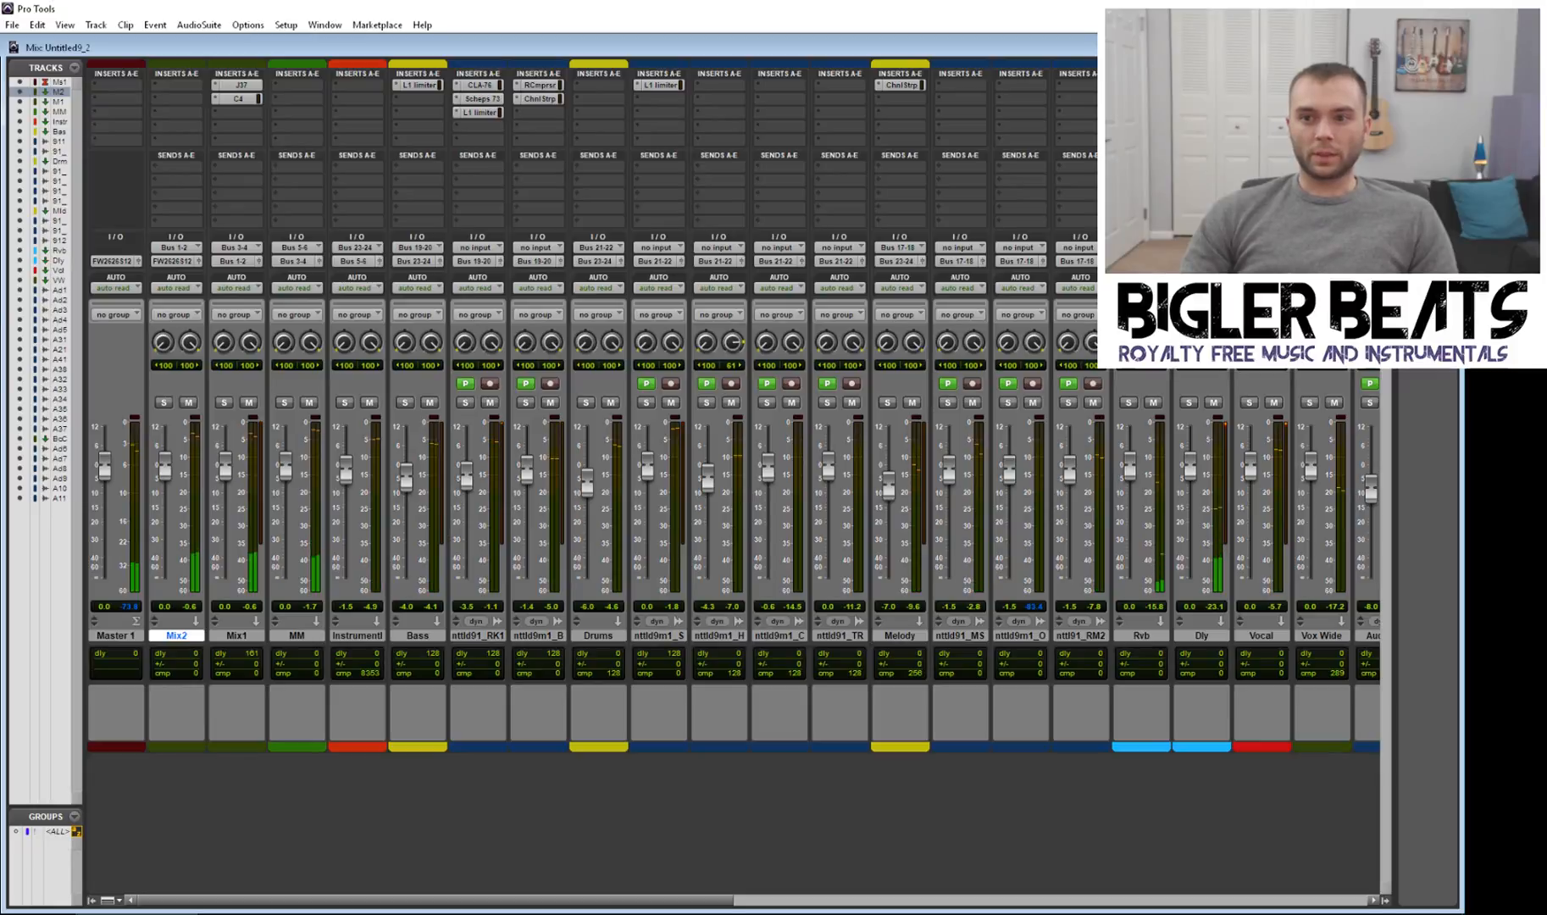
mouse_move(1465, 106)
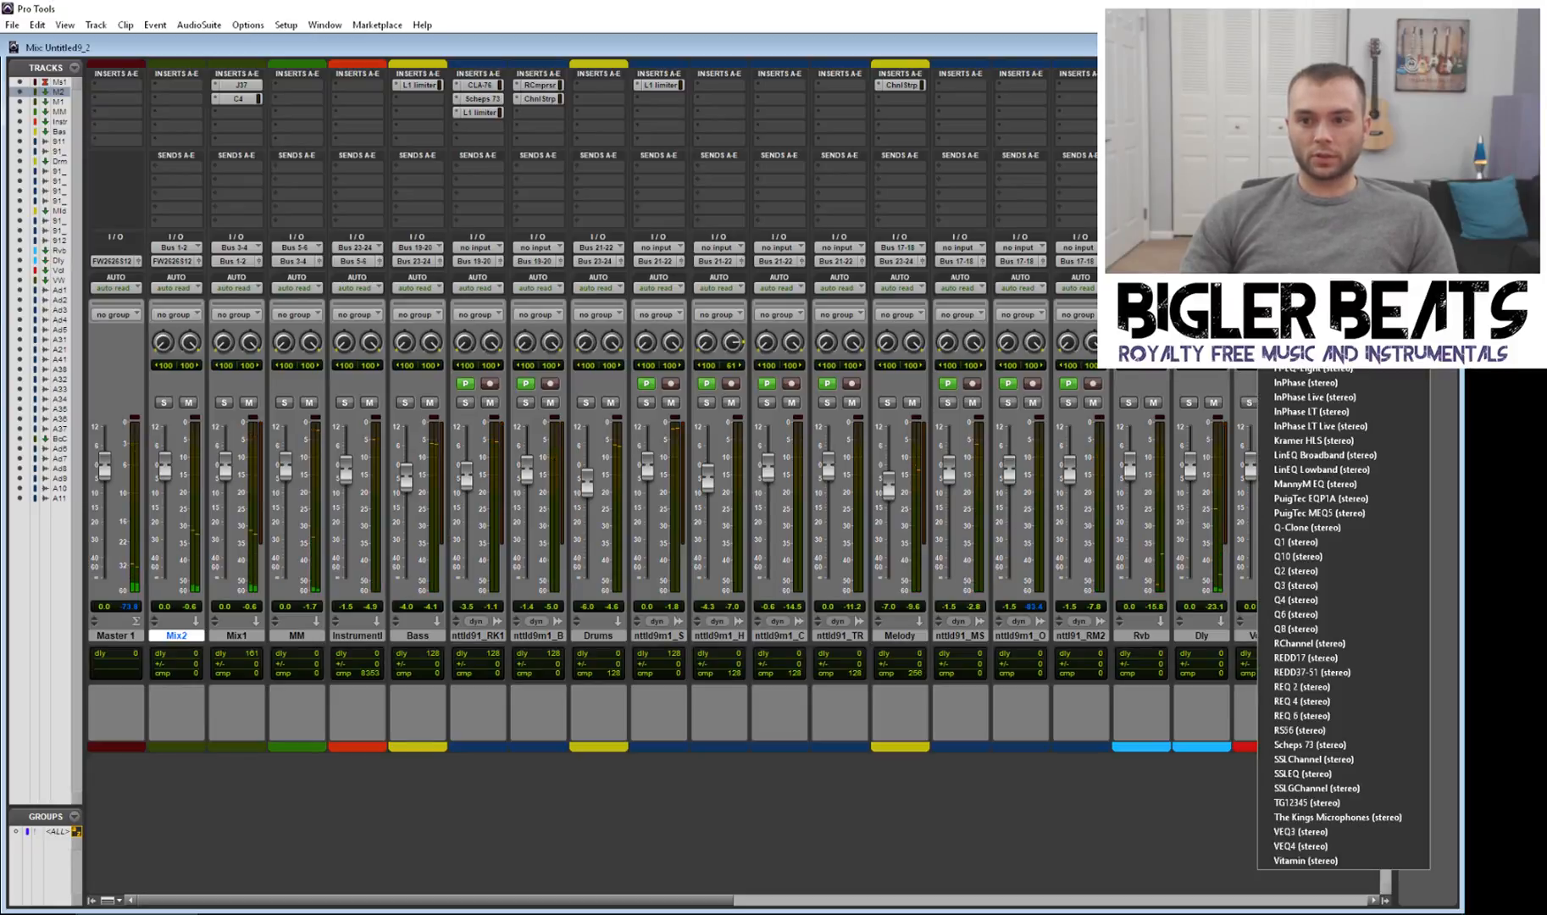
click(1319, 270)
key(space)
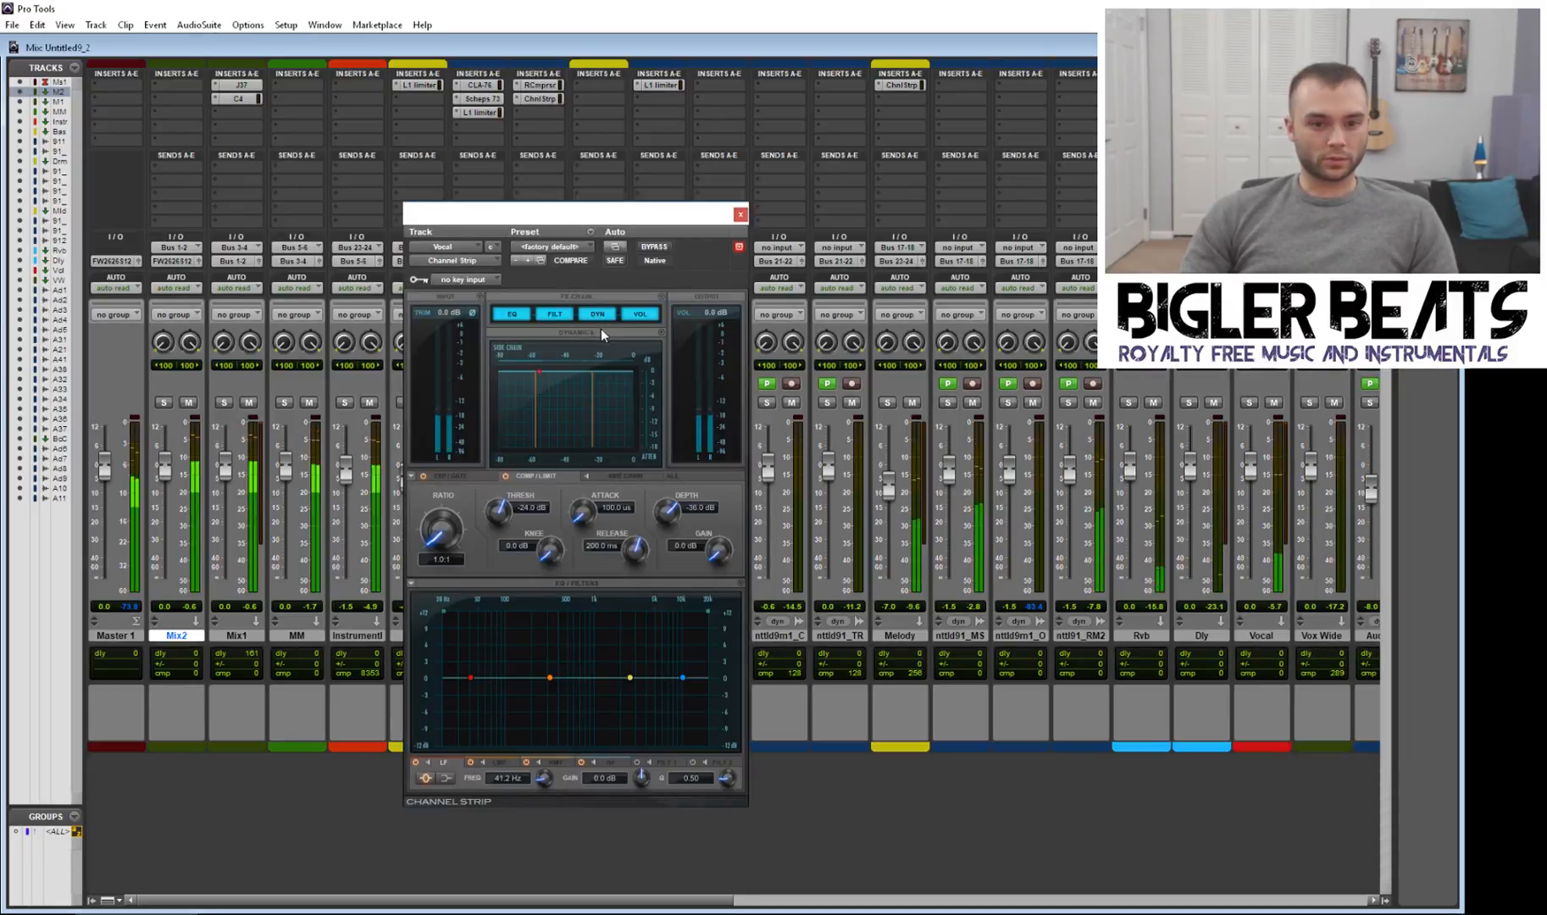
key(space)
click(451, 560)
text(3)
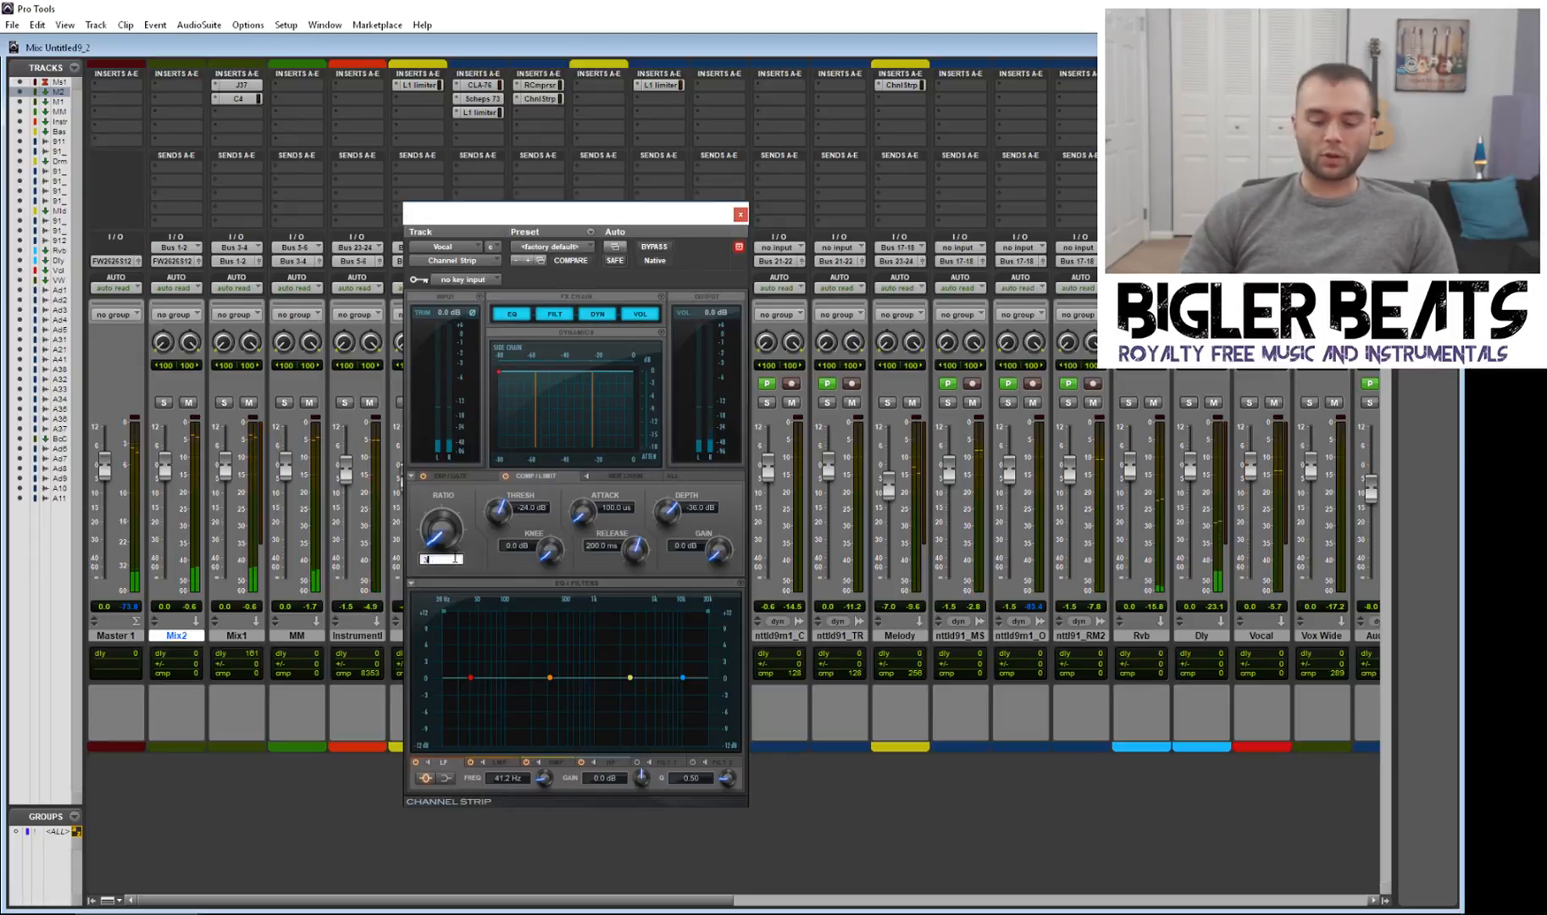
key(Return)
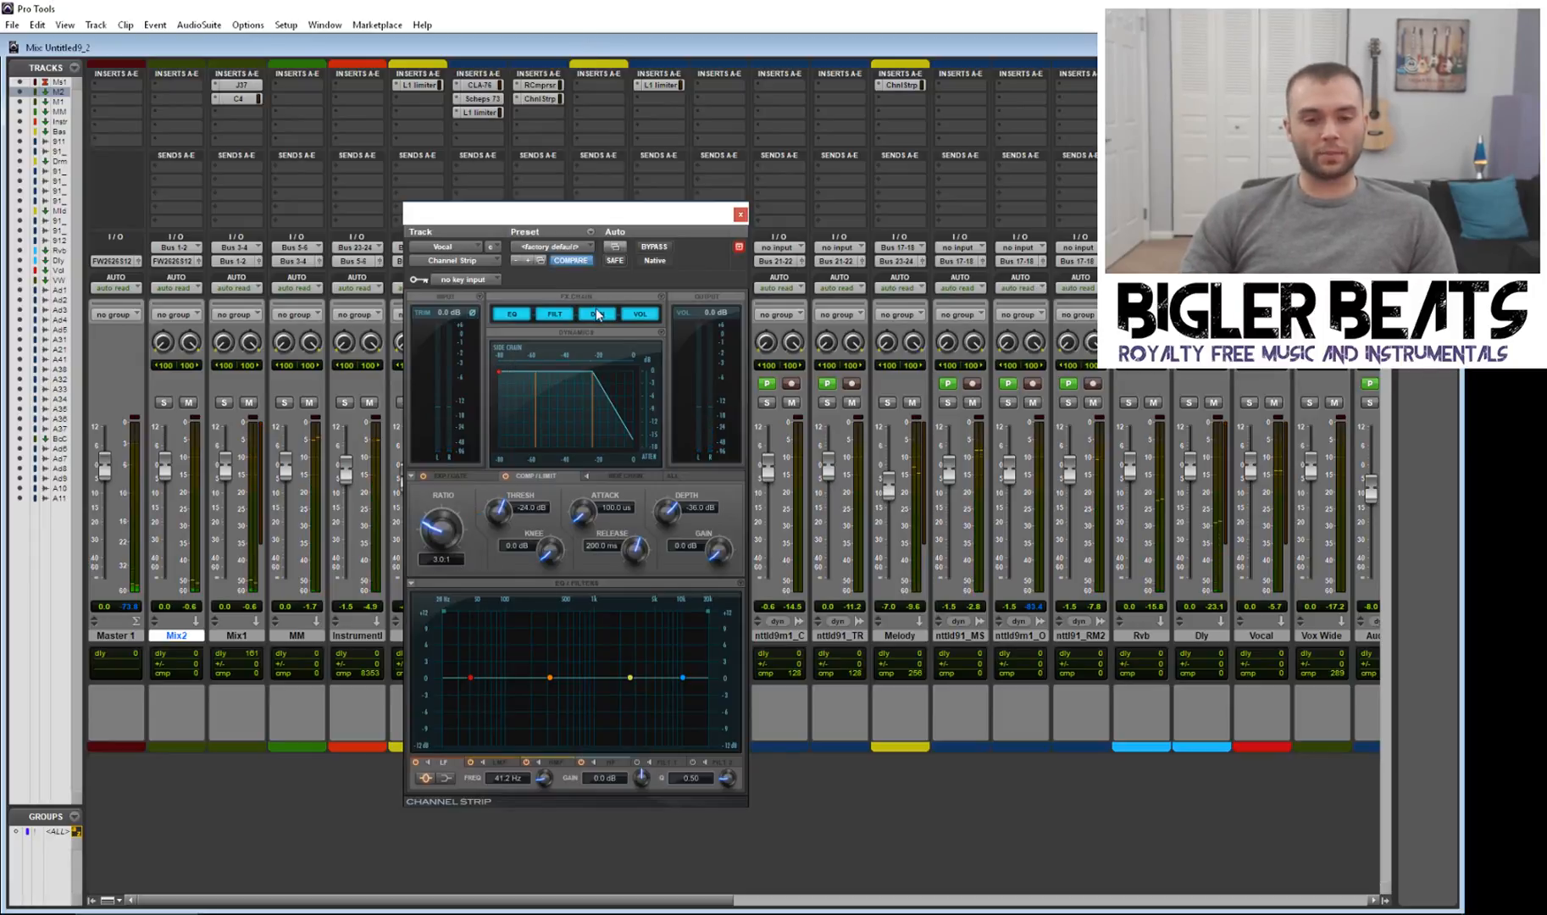
Step: During playback, set the Vocal compressor's threshold to about -20 dB and its gain to about 0.5 dB, and close the plug-in window
key(space)
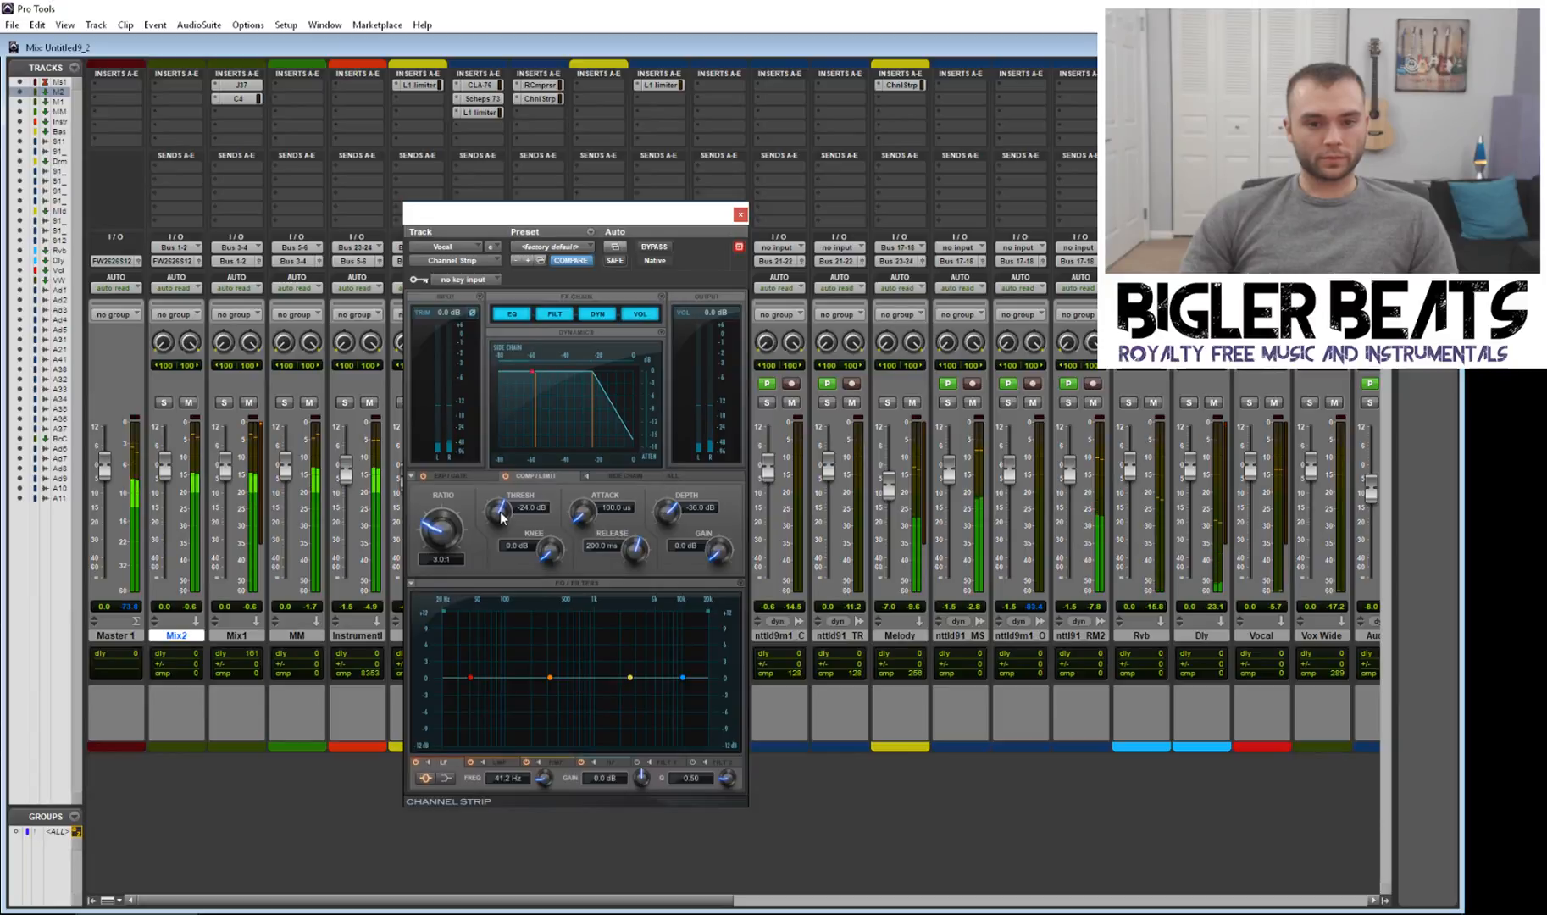
drag(500, 518, 506, 505)
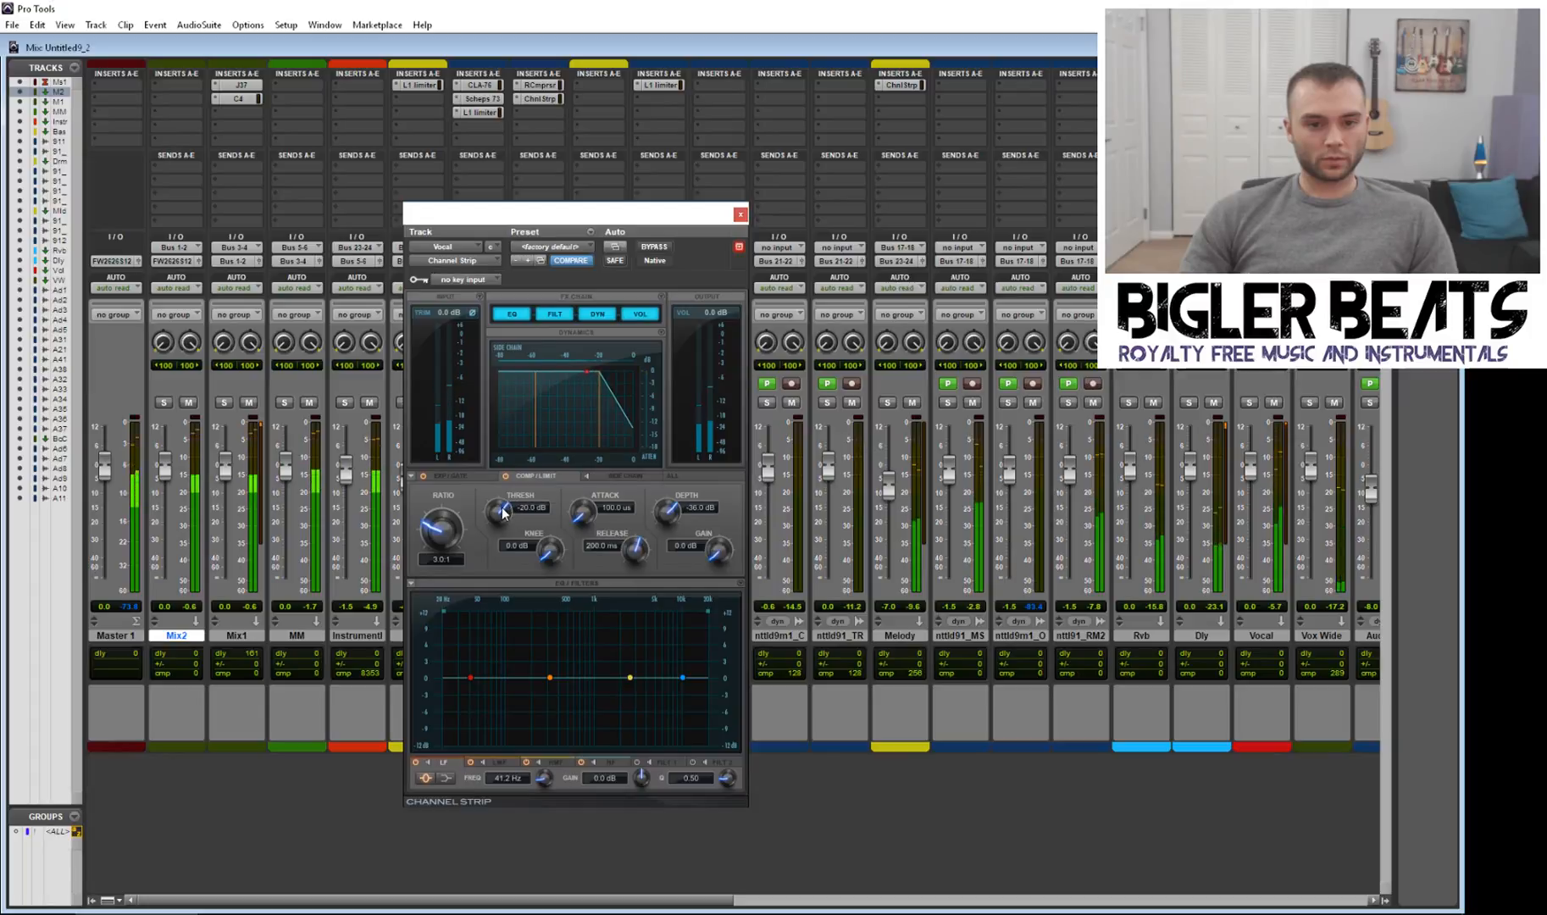
click(688, 546)
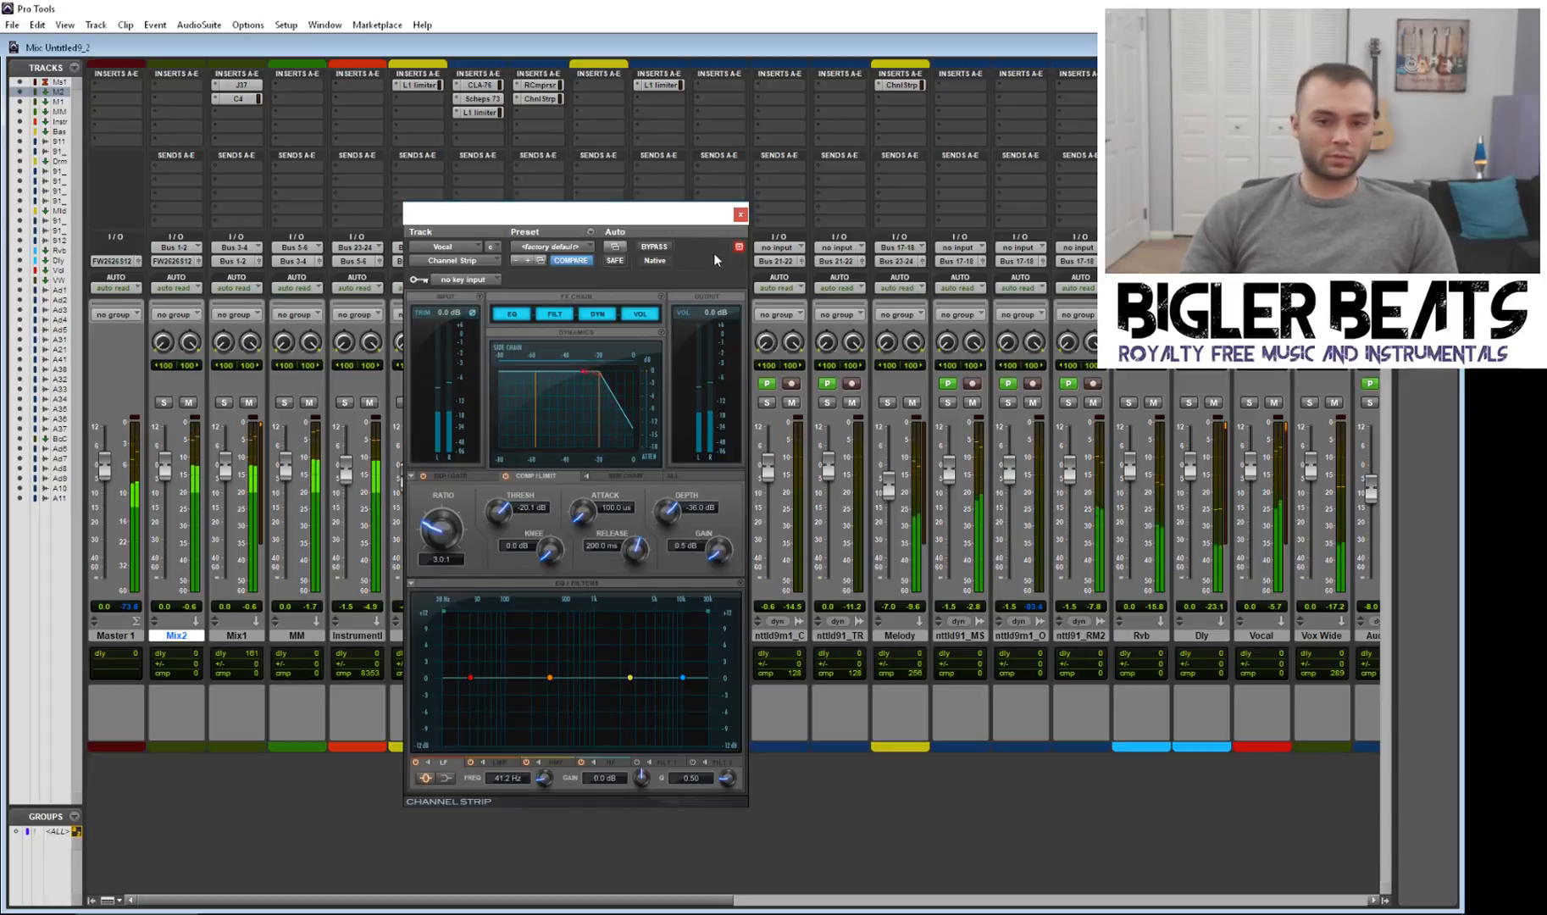
click(739, 214)
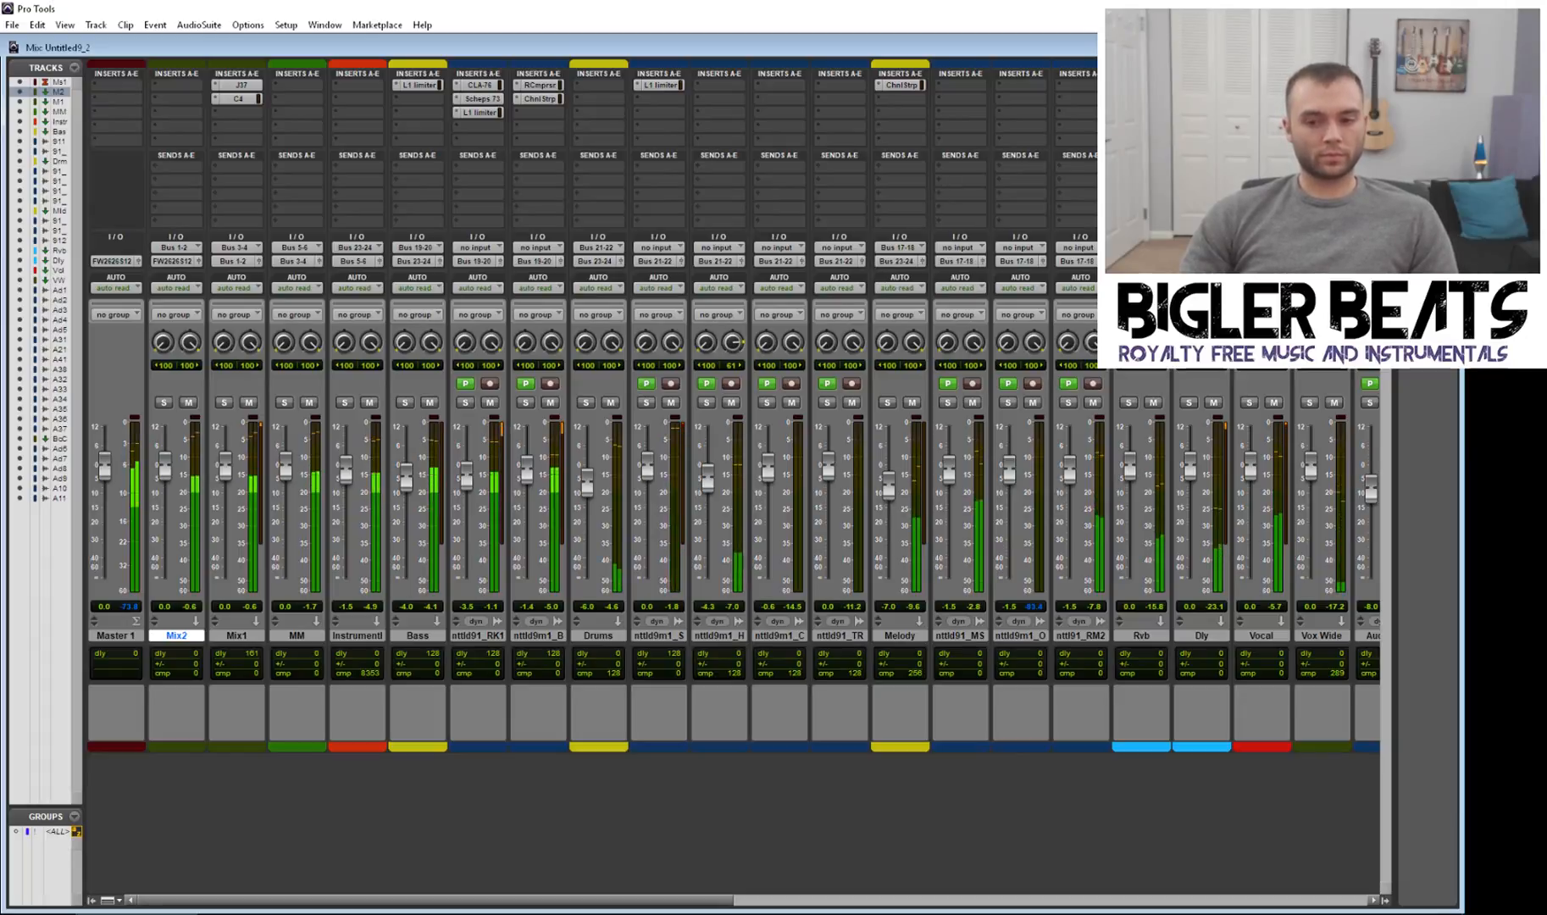
Step: Reopen the Vocal track's Channel Strip, lower the compressor threshold to about -21.2 dB, and close the window
click(1205, 125)
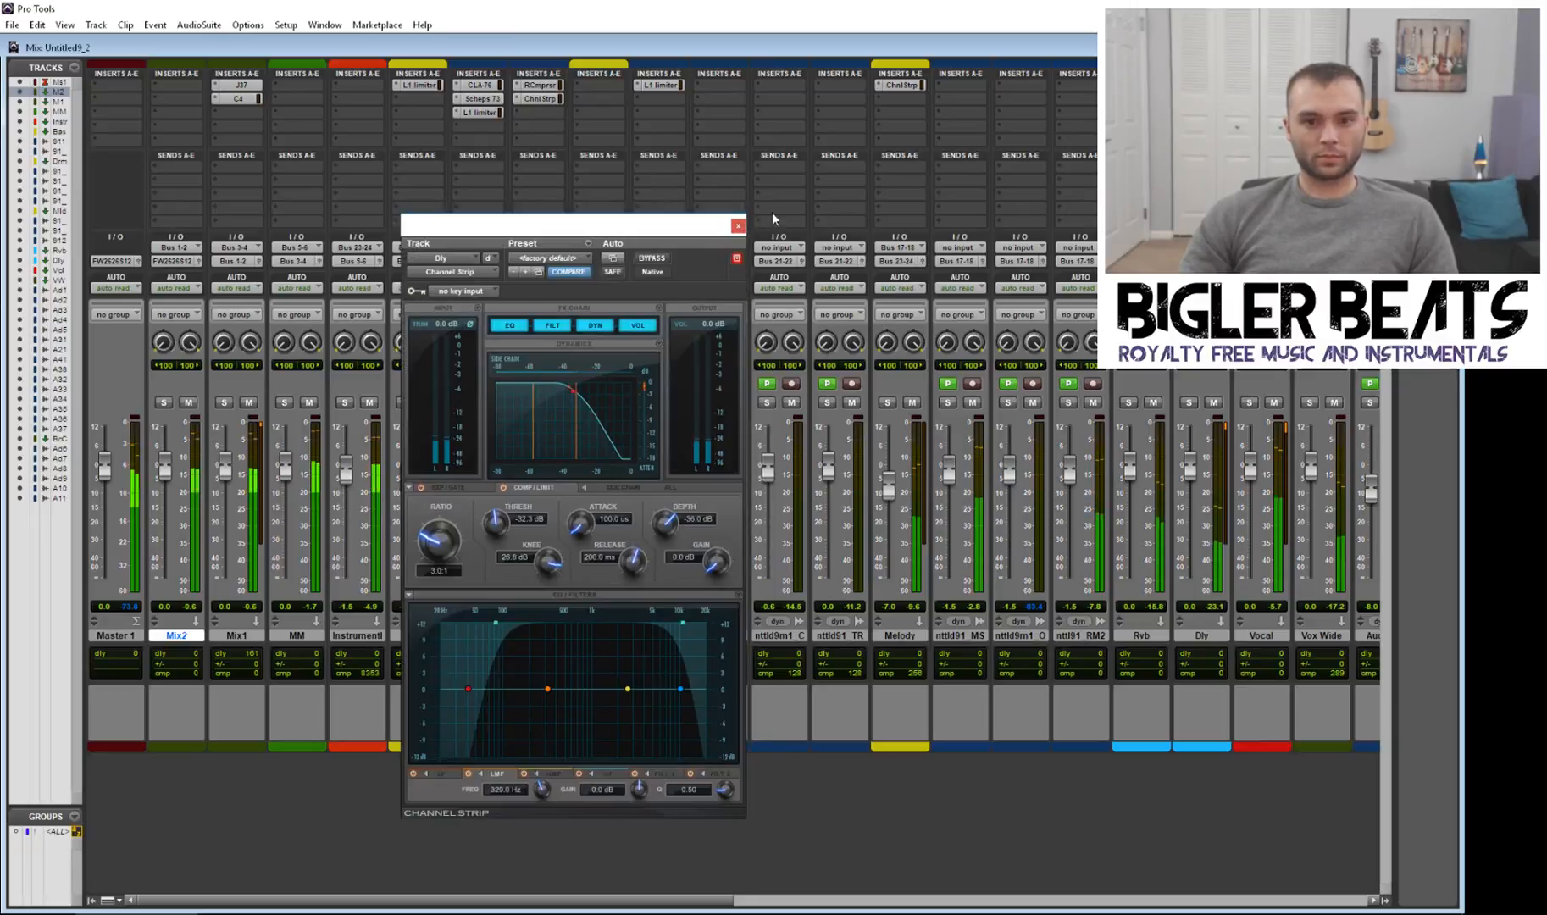
click(738, 227)
click(1265, 112)
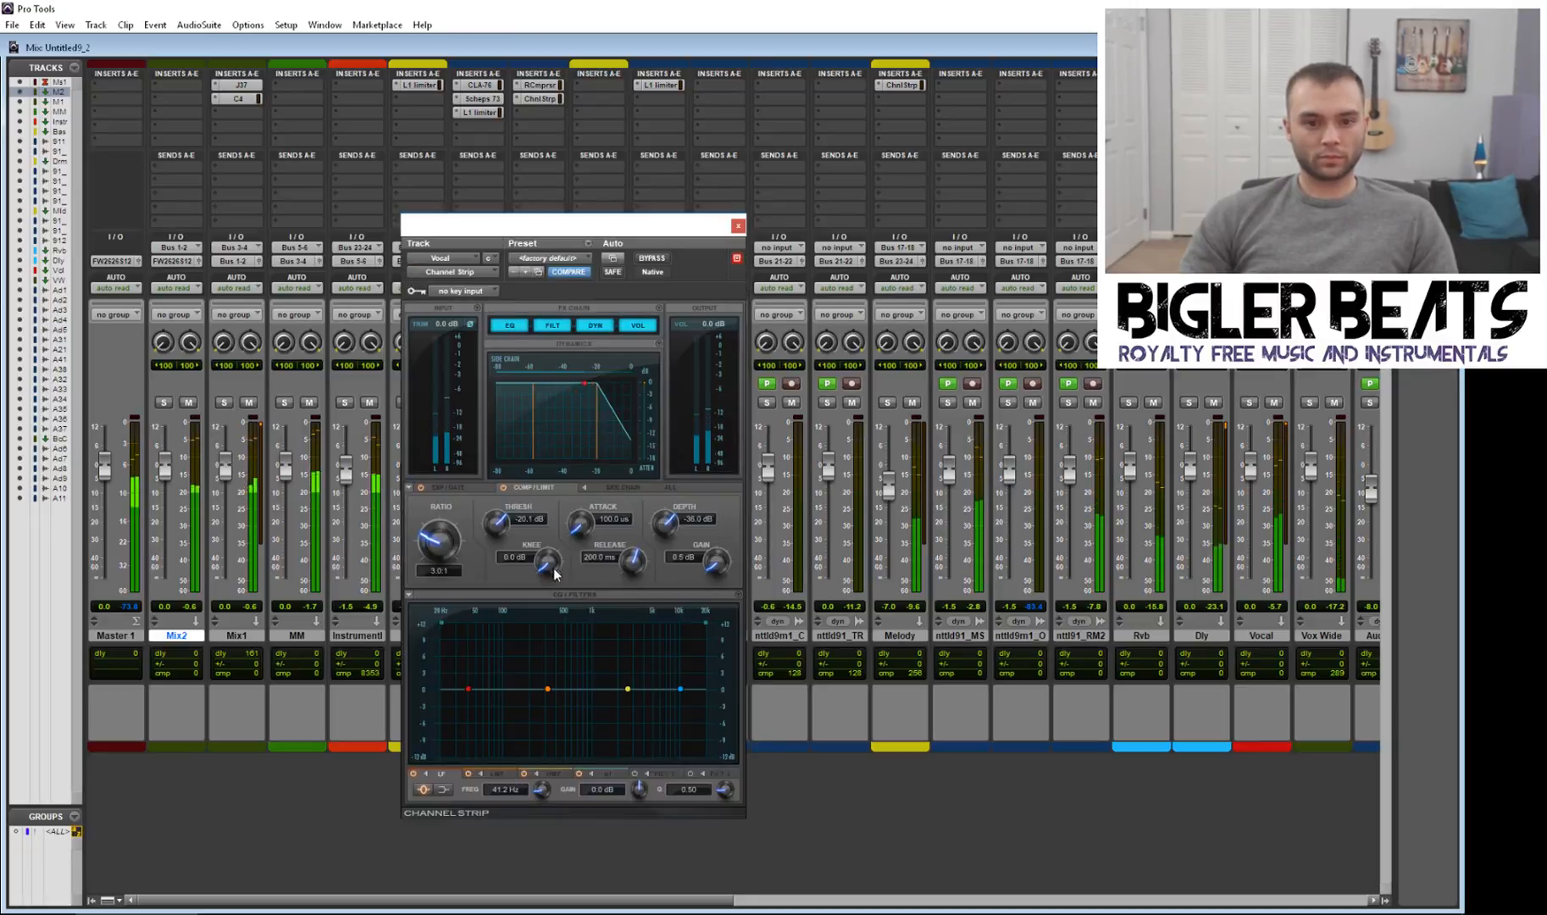
drag(493, 535, 492, 540)
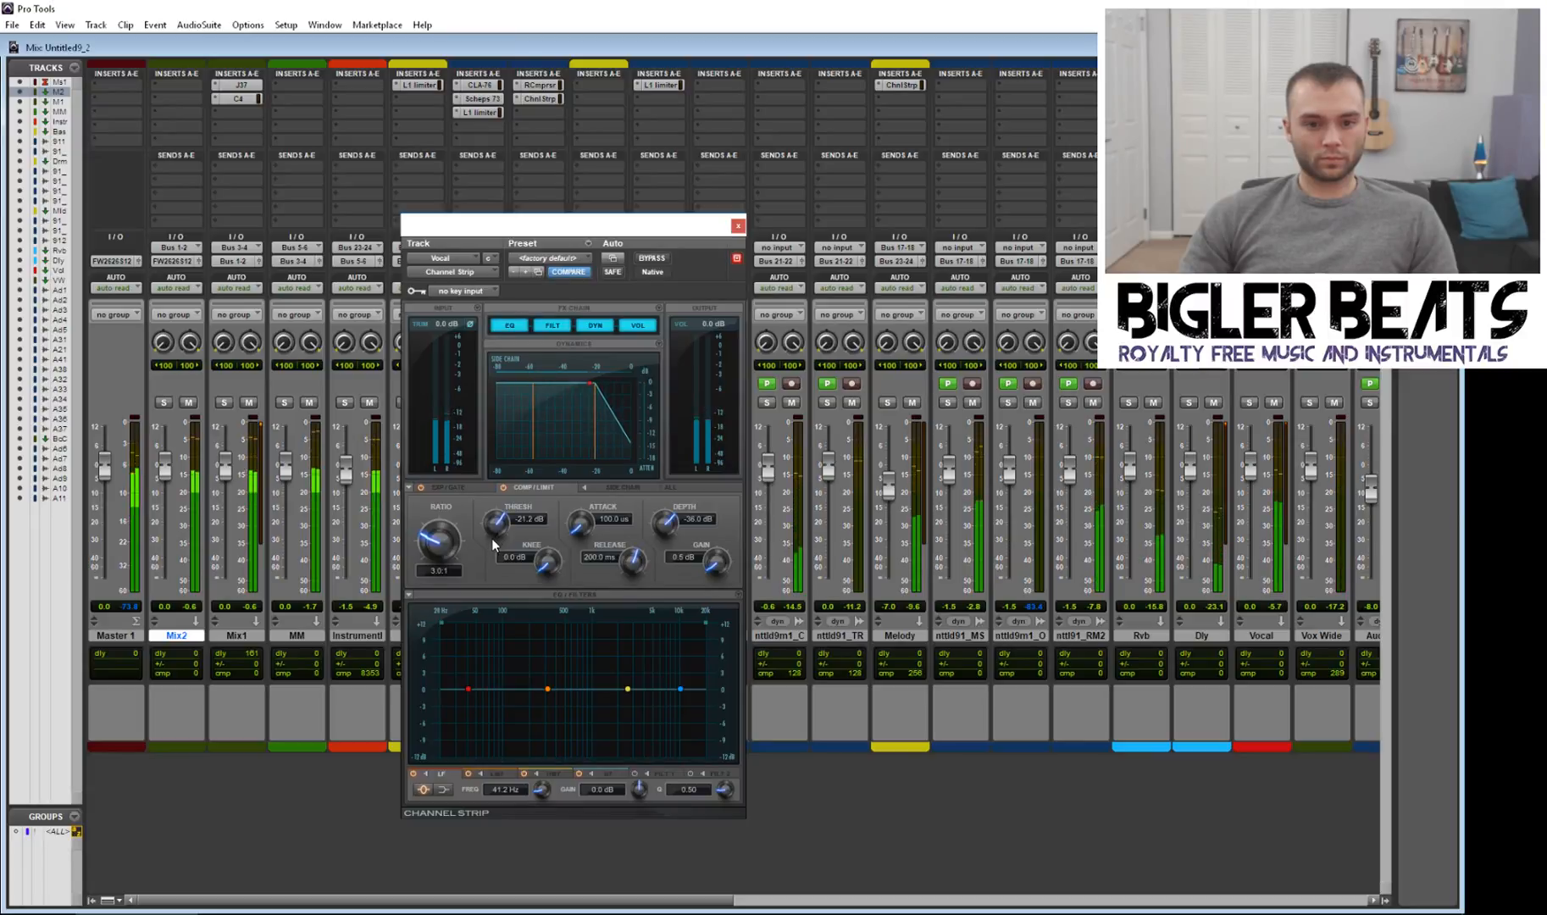
click(737, 226)
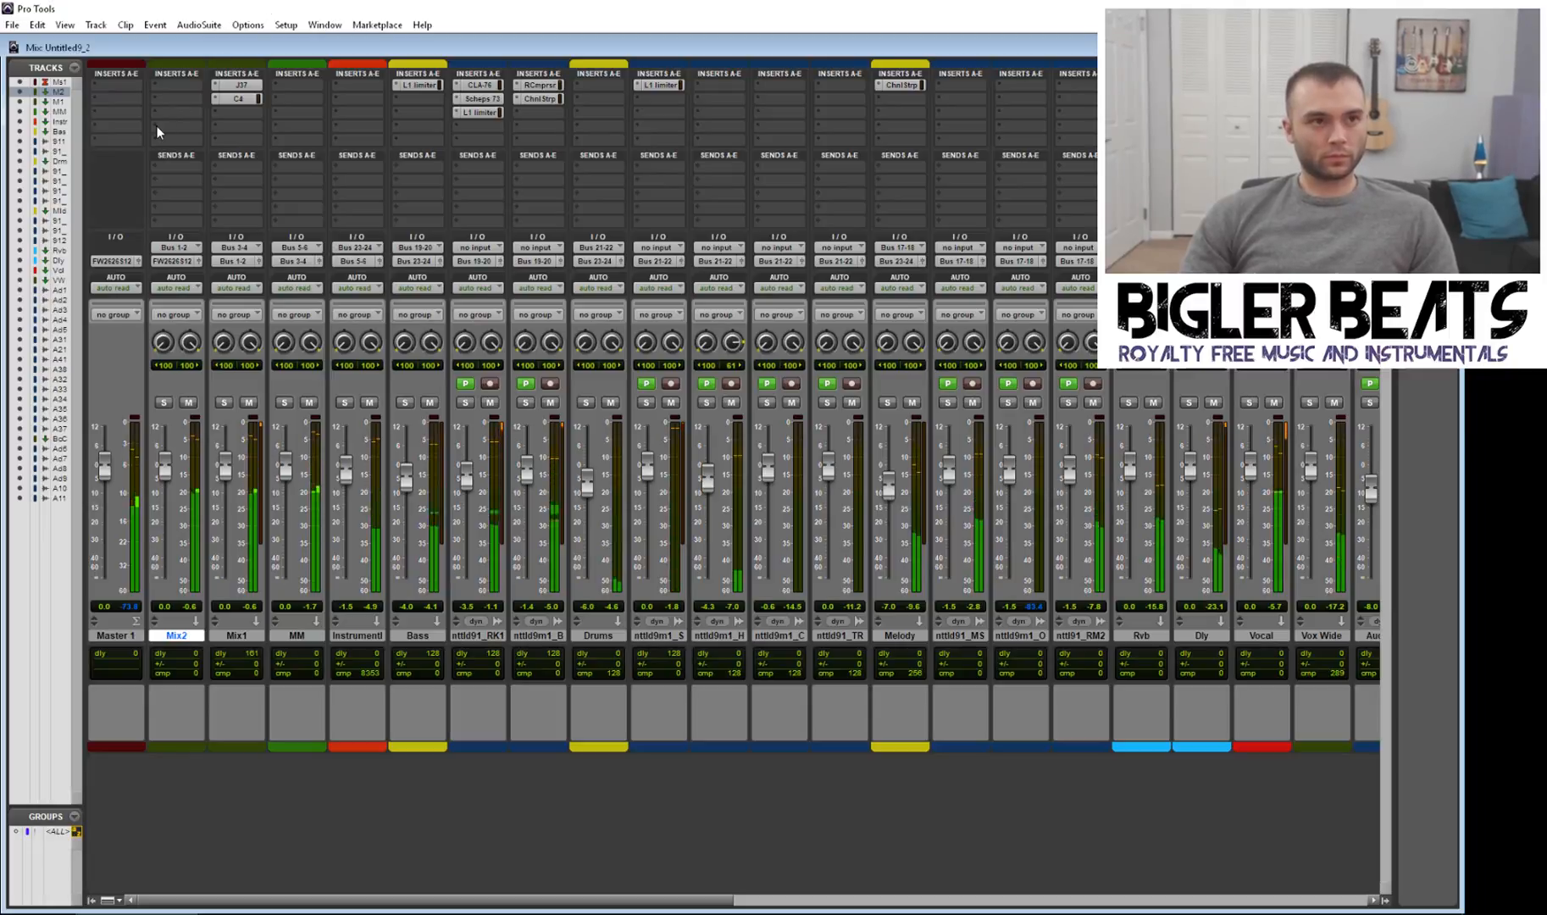
click(247, 108)
mouse_move(271, 136)
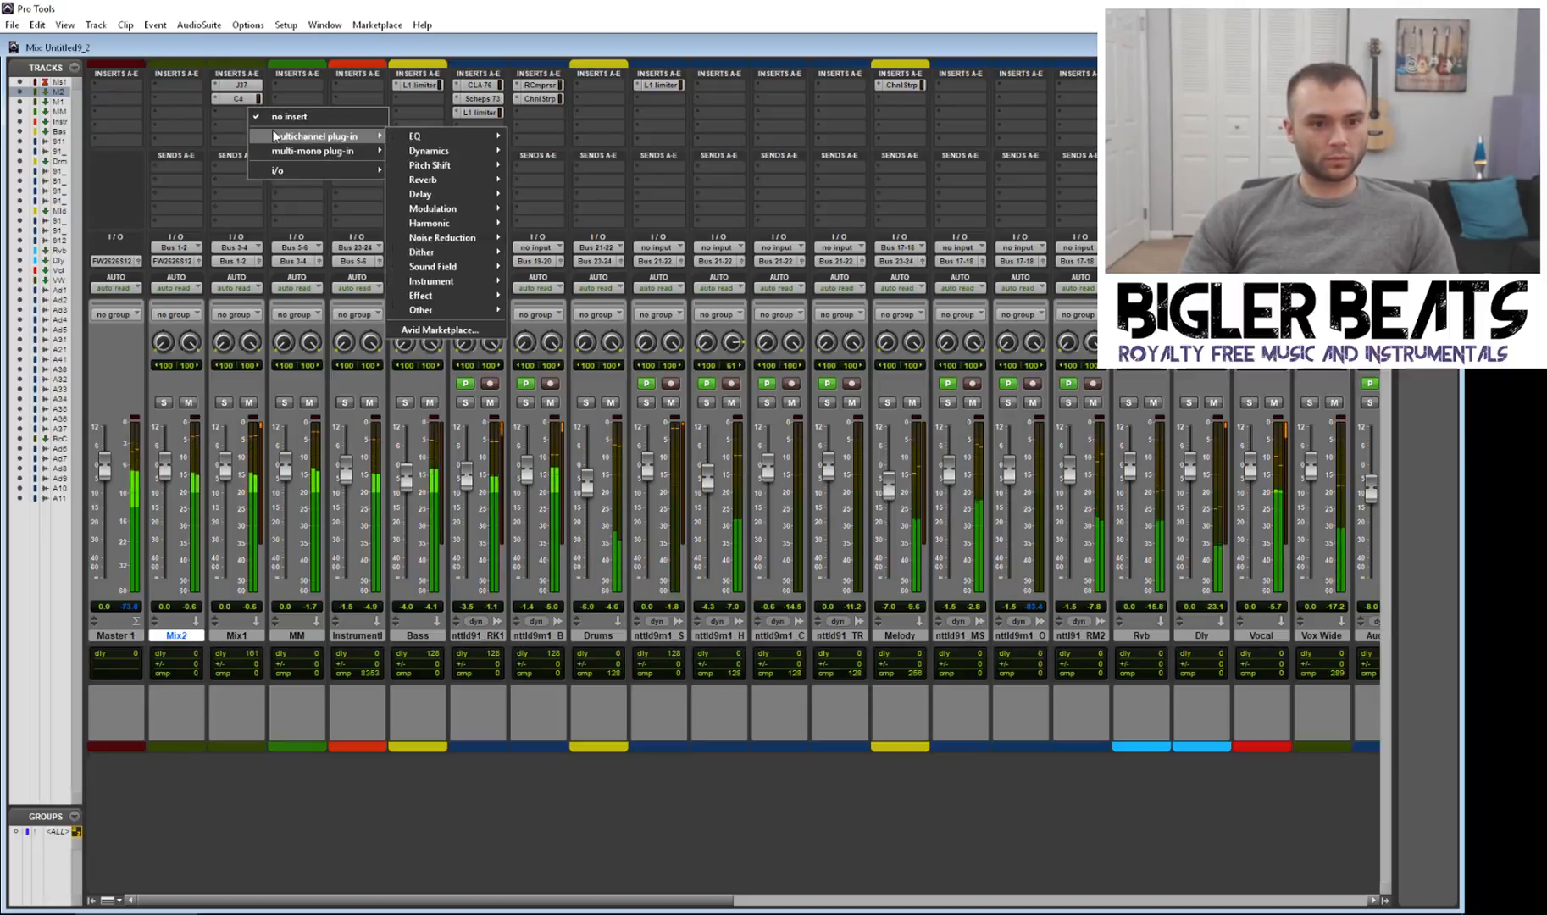
mouse_move(410, 141)
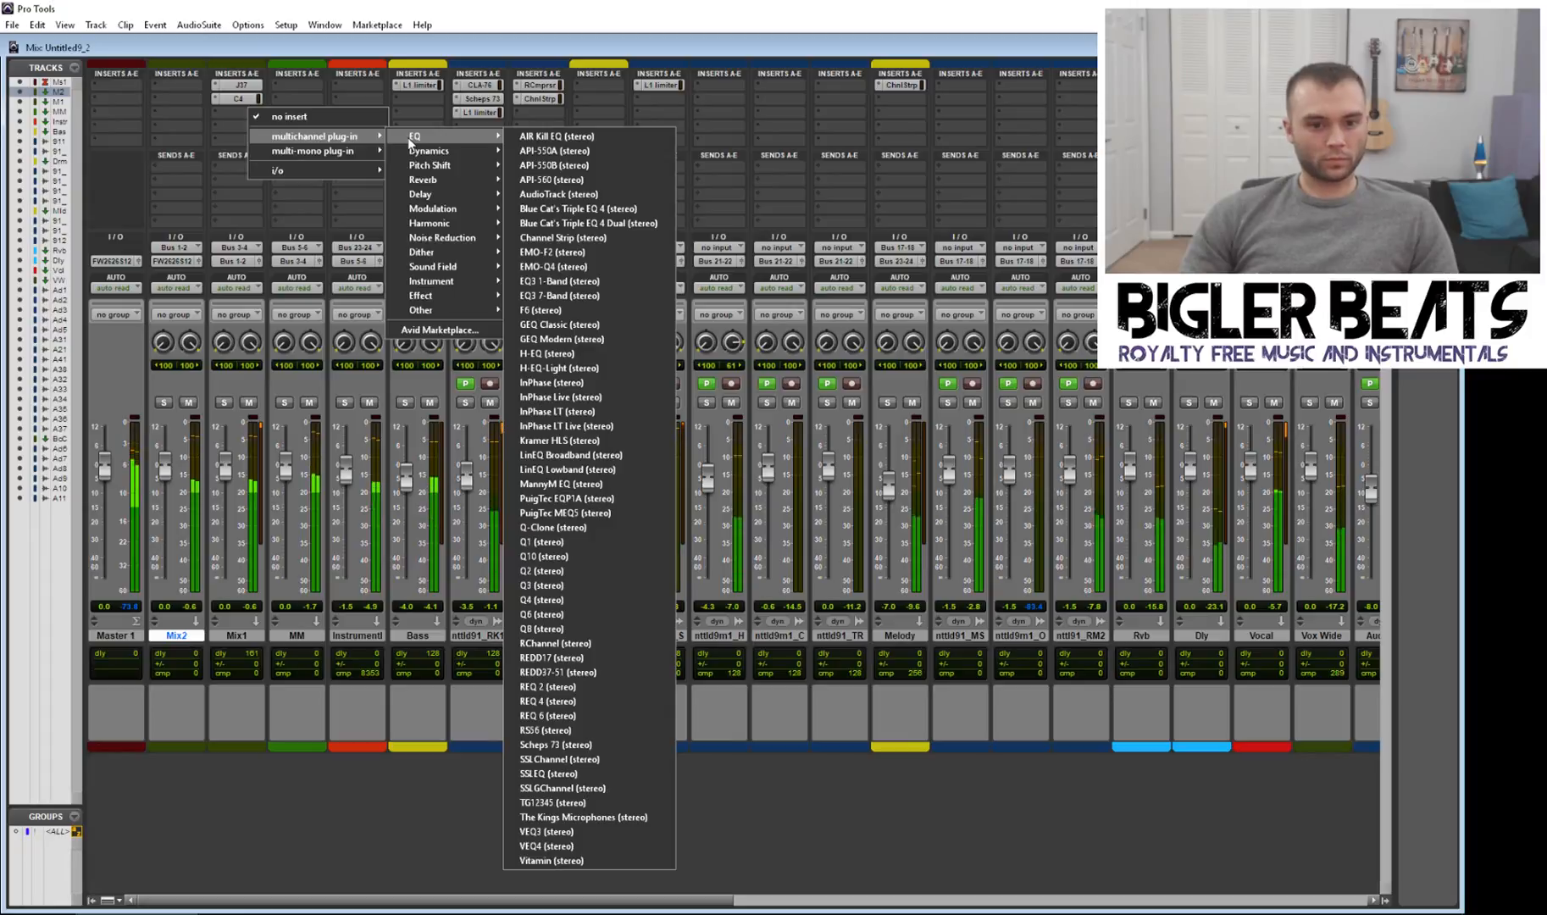
click(485, 4)
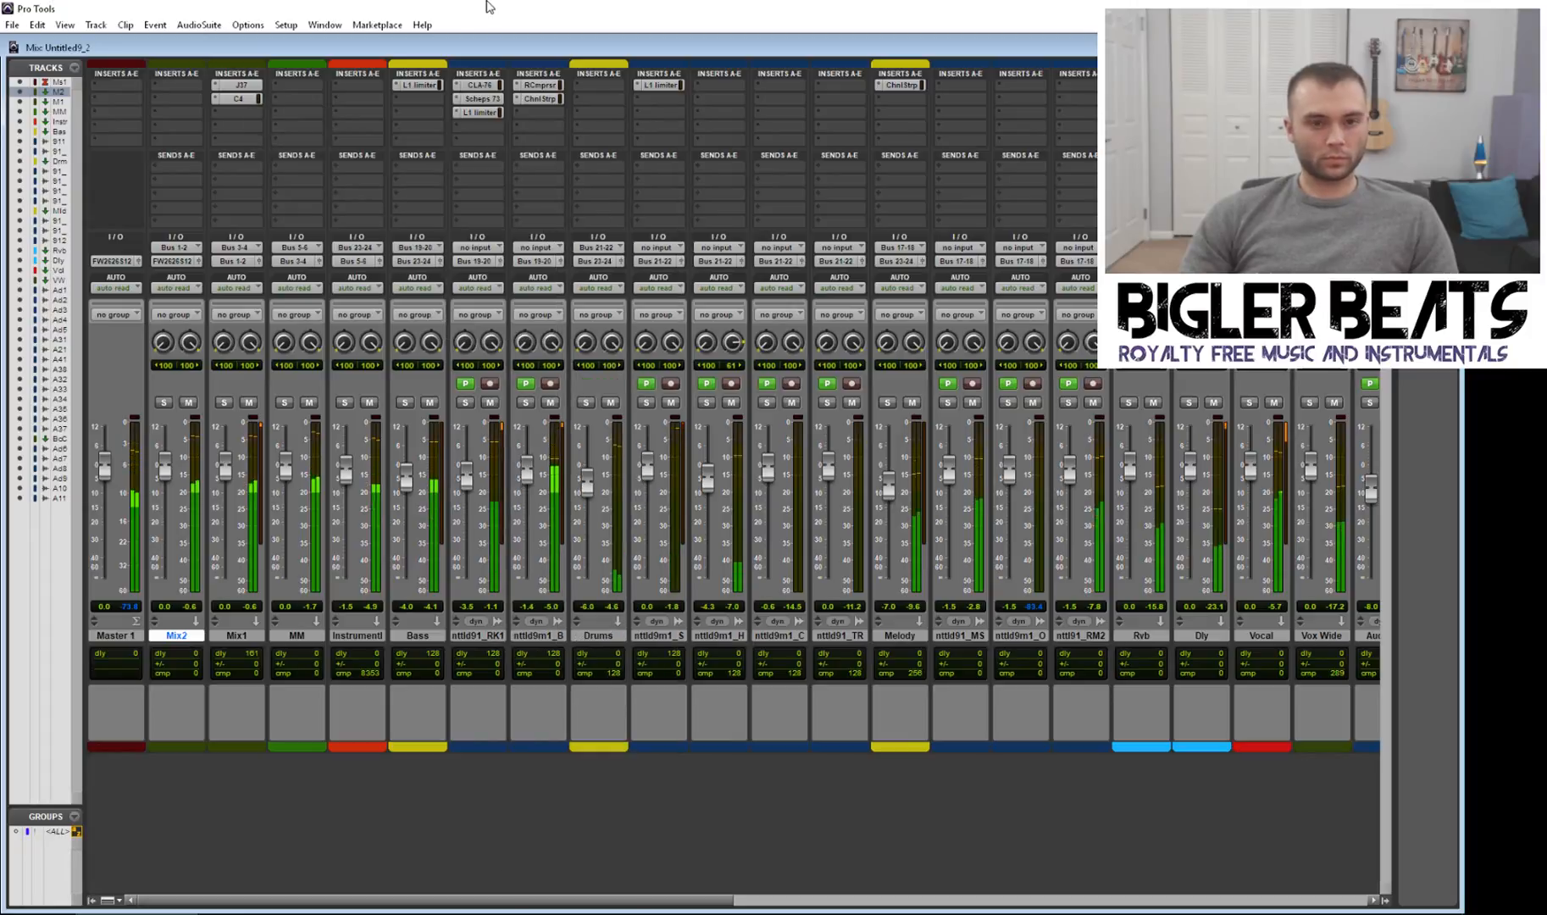
click(245, 111)
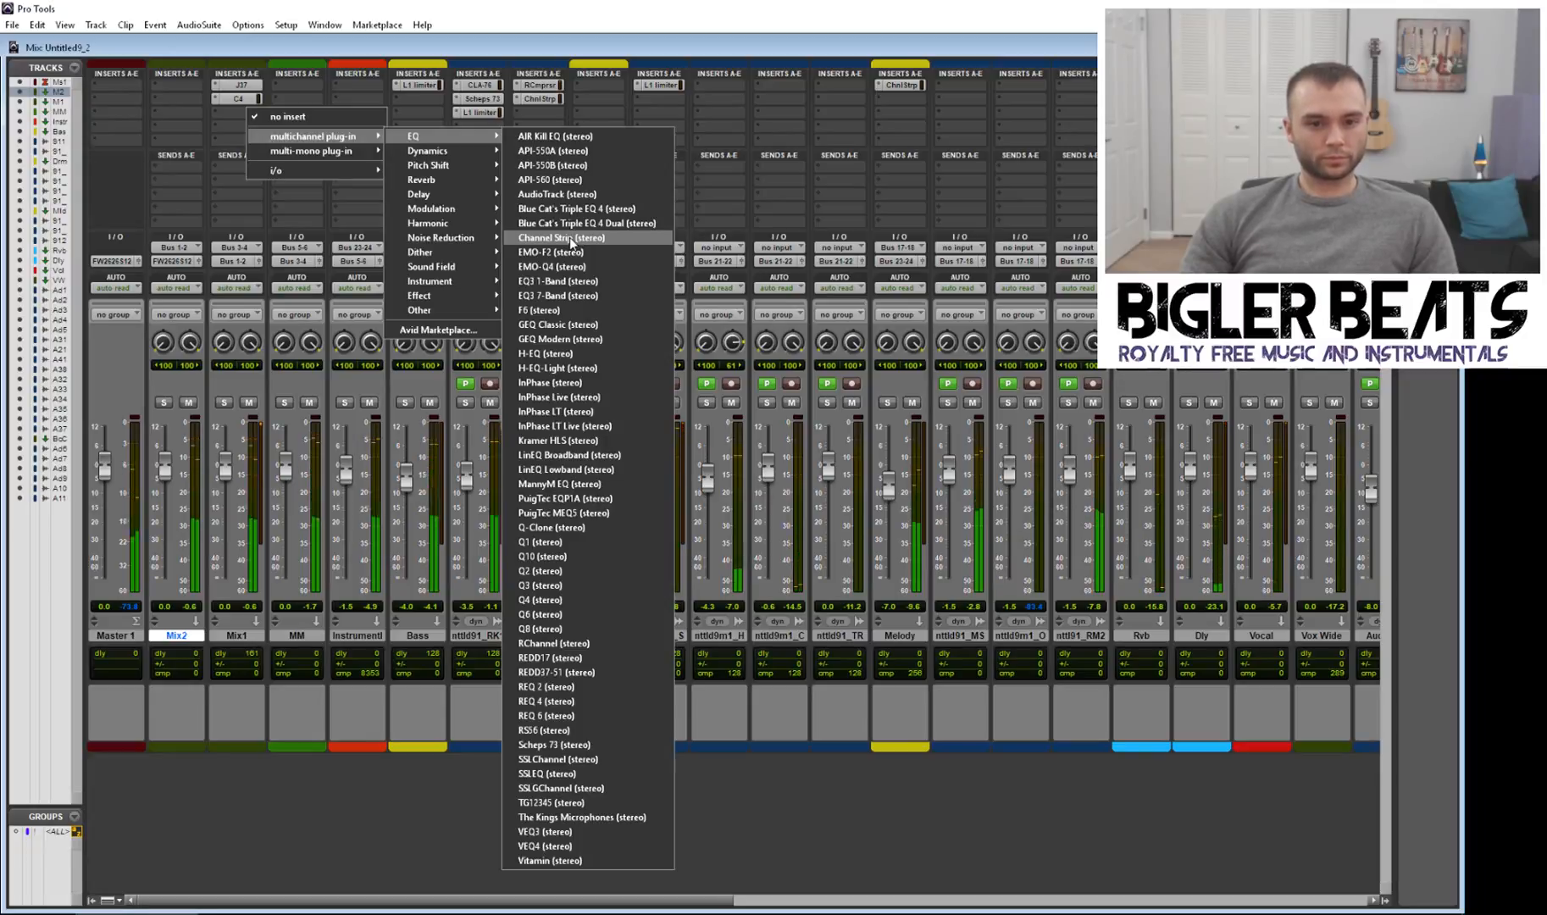
click(548, 12)
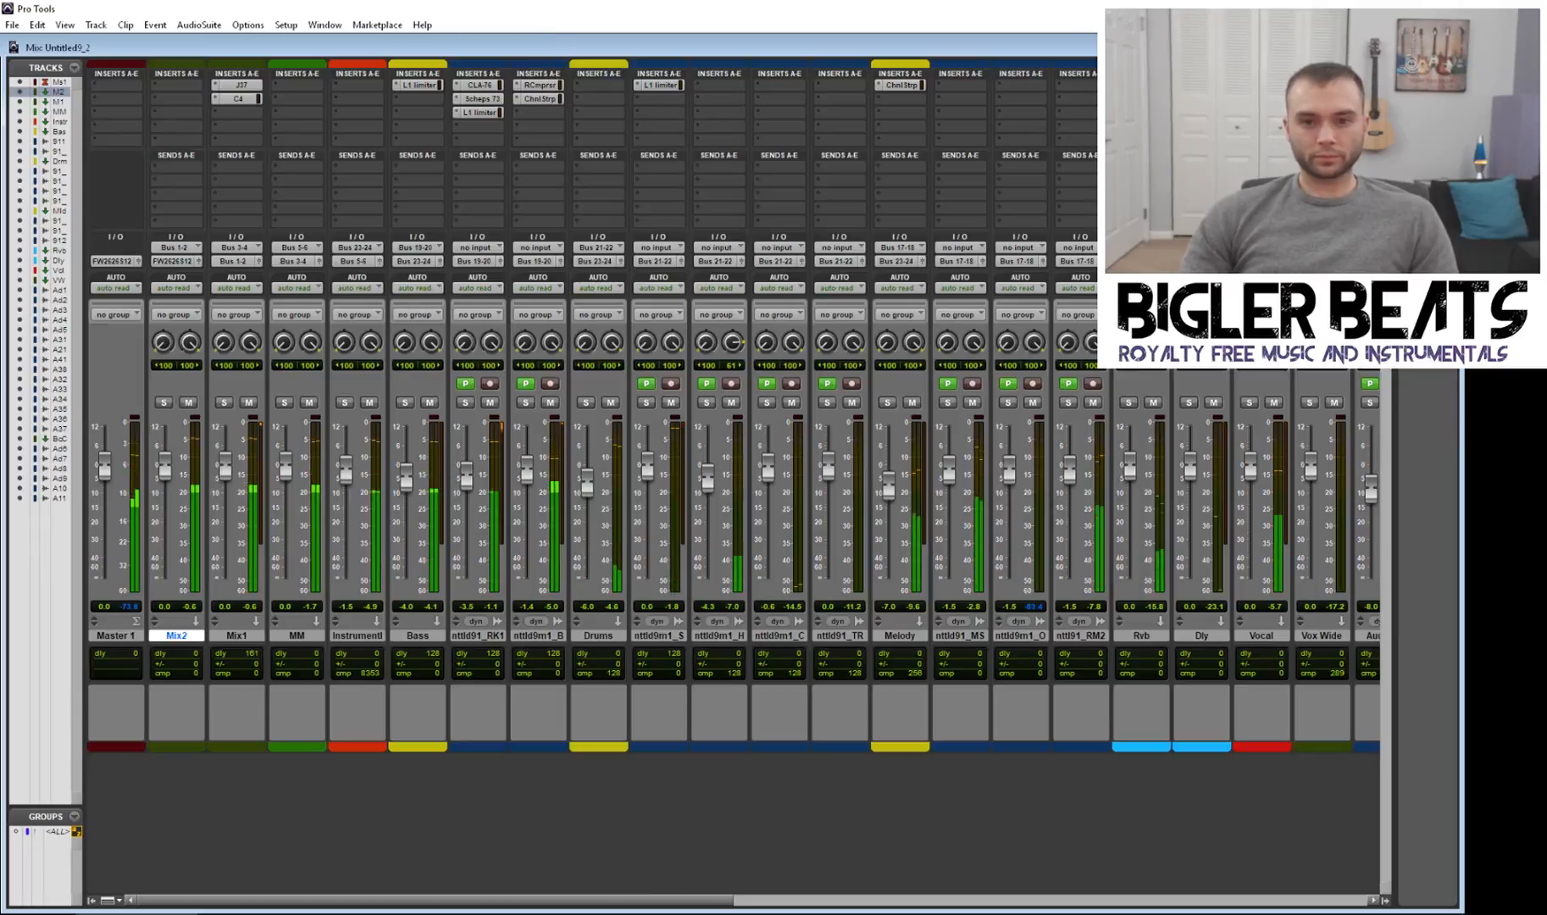
Step: Reopen the Vocal track's Channel Strip, set its low-pass filter to about 16.8 kHz, and close the plug-in window
click(1262, 85)
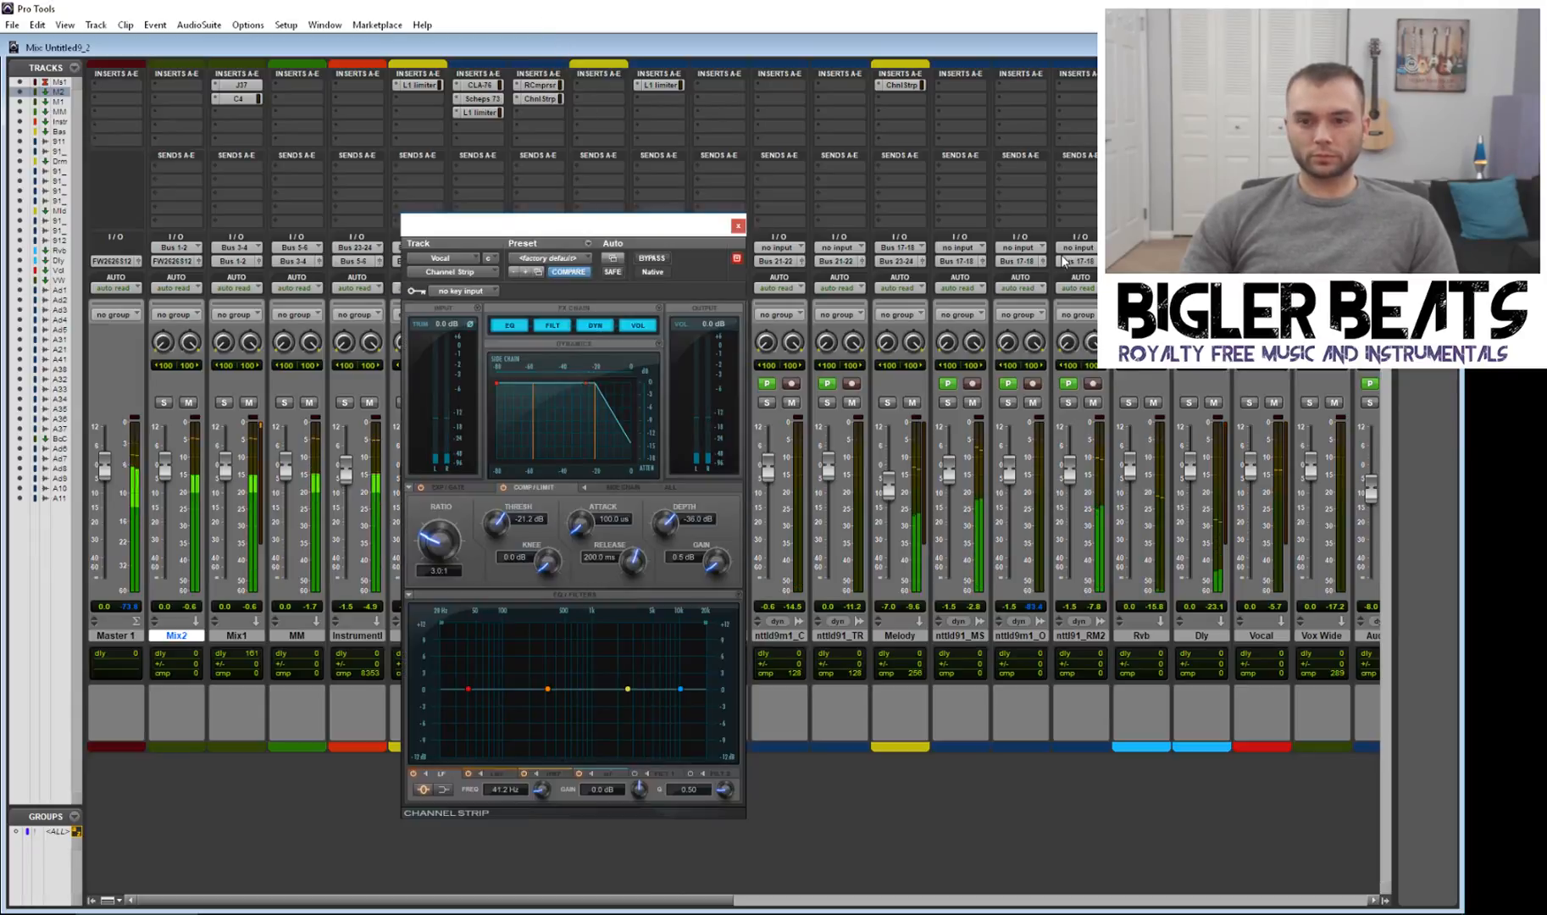
click(702, 623)
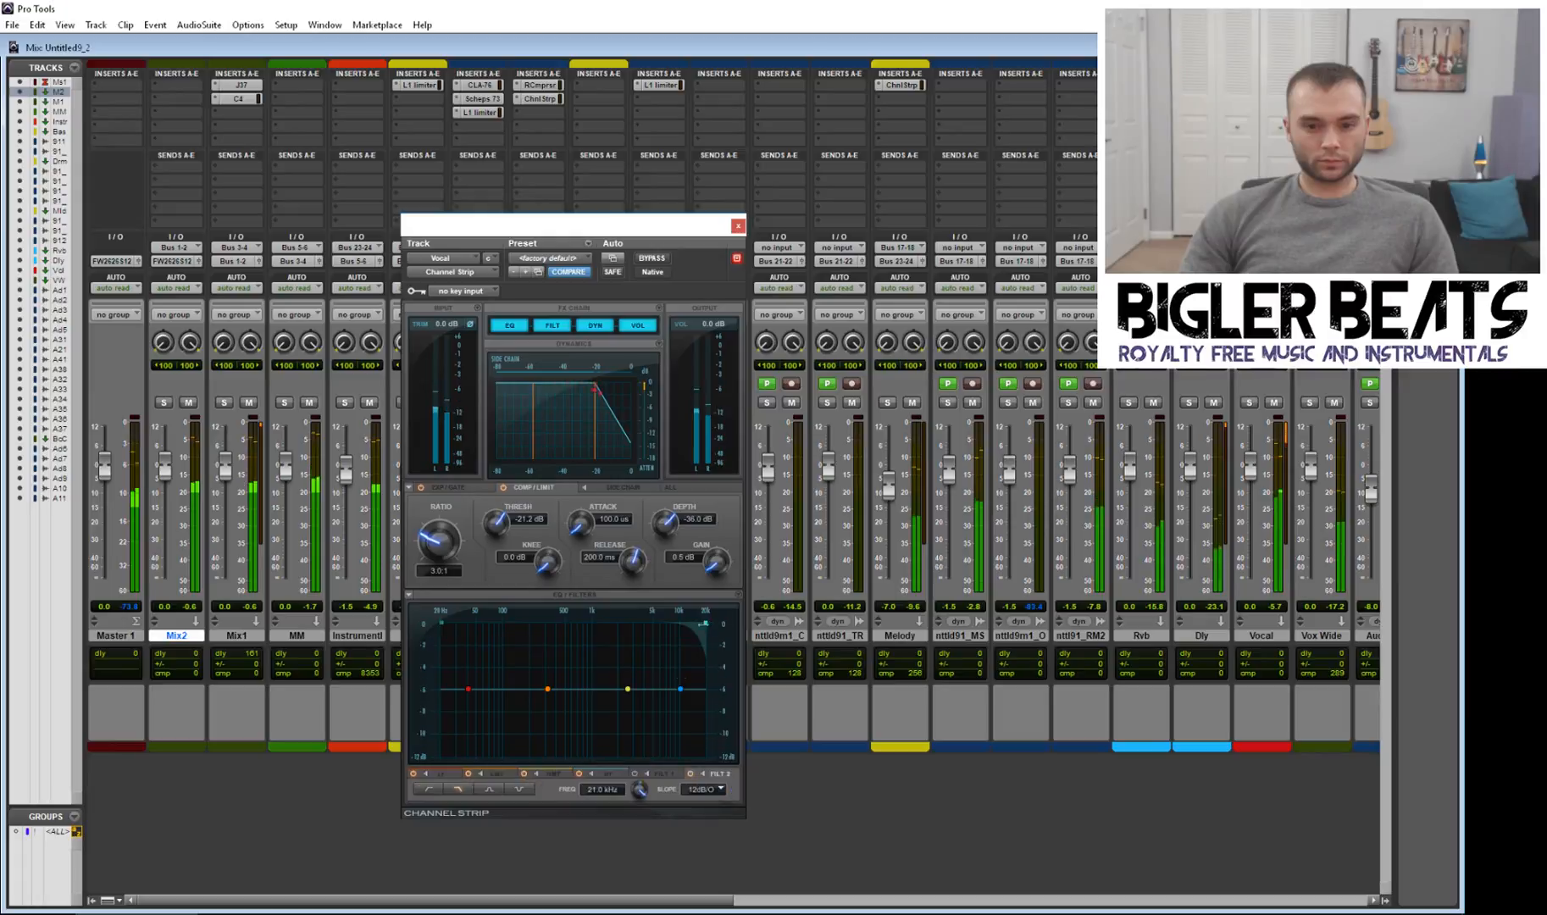
click(602, 787)
text(160)
key(Return)
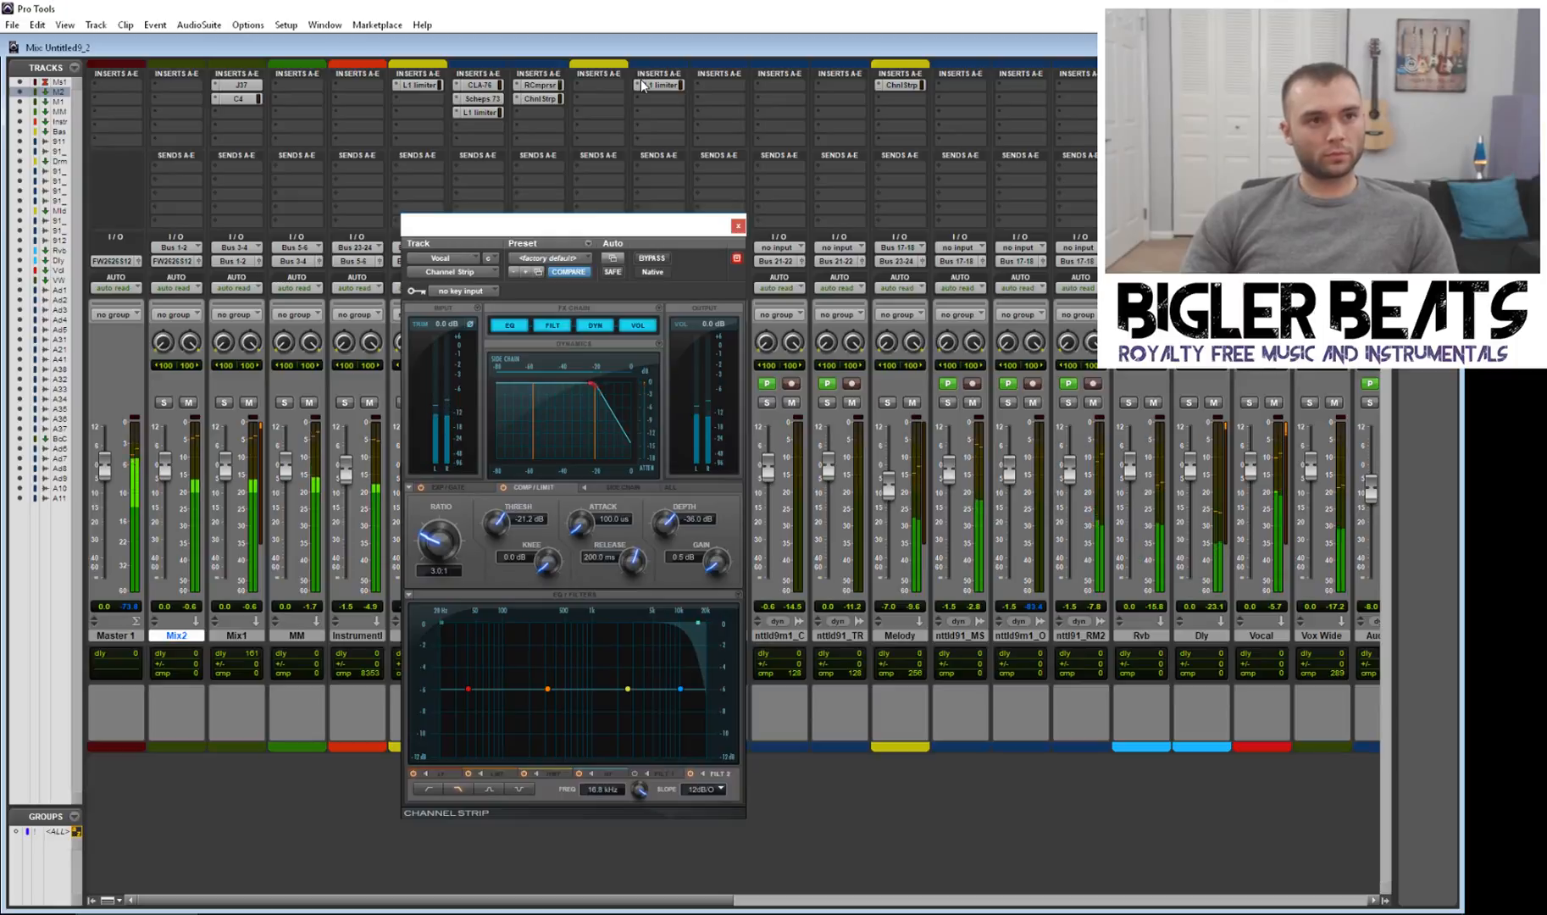
click(738, 227)
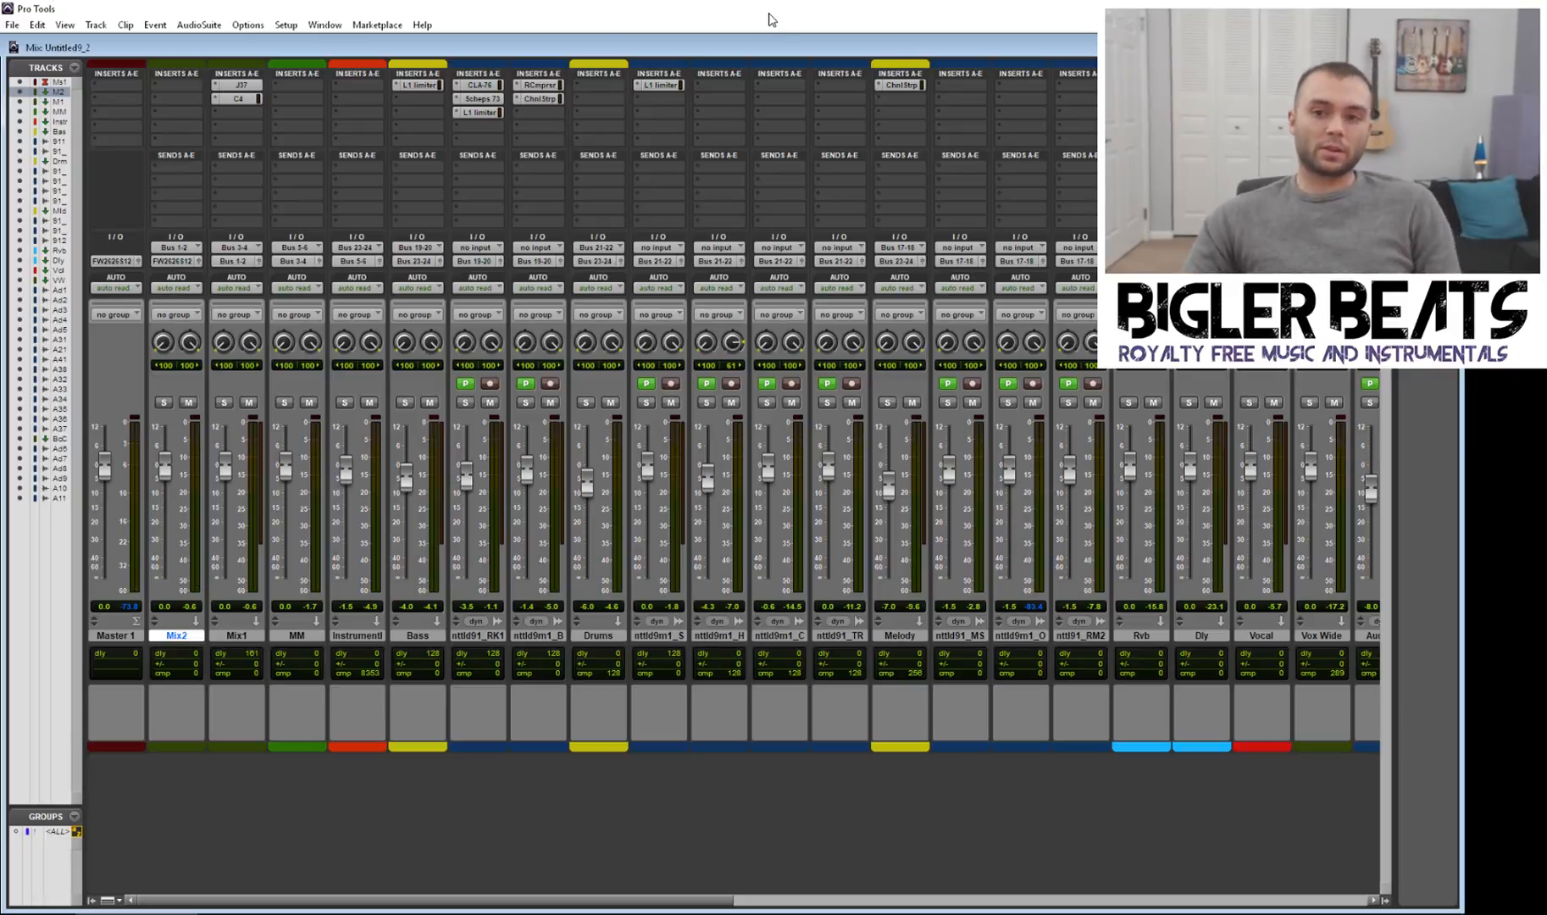
Step: During playback, set the high-pass filter in the Vocal track's Channel Strip to 80 Hz and close the plug-in window
key(space)
click(1262, 112)
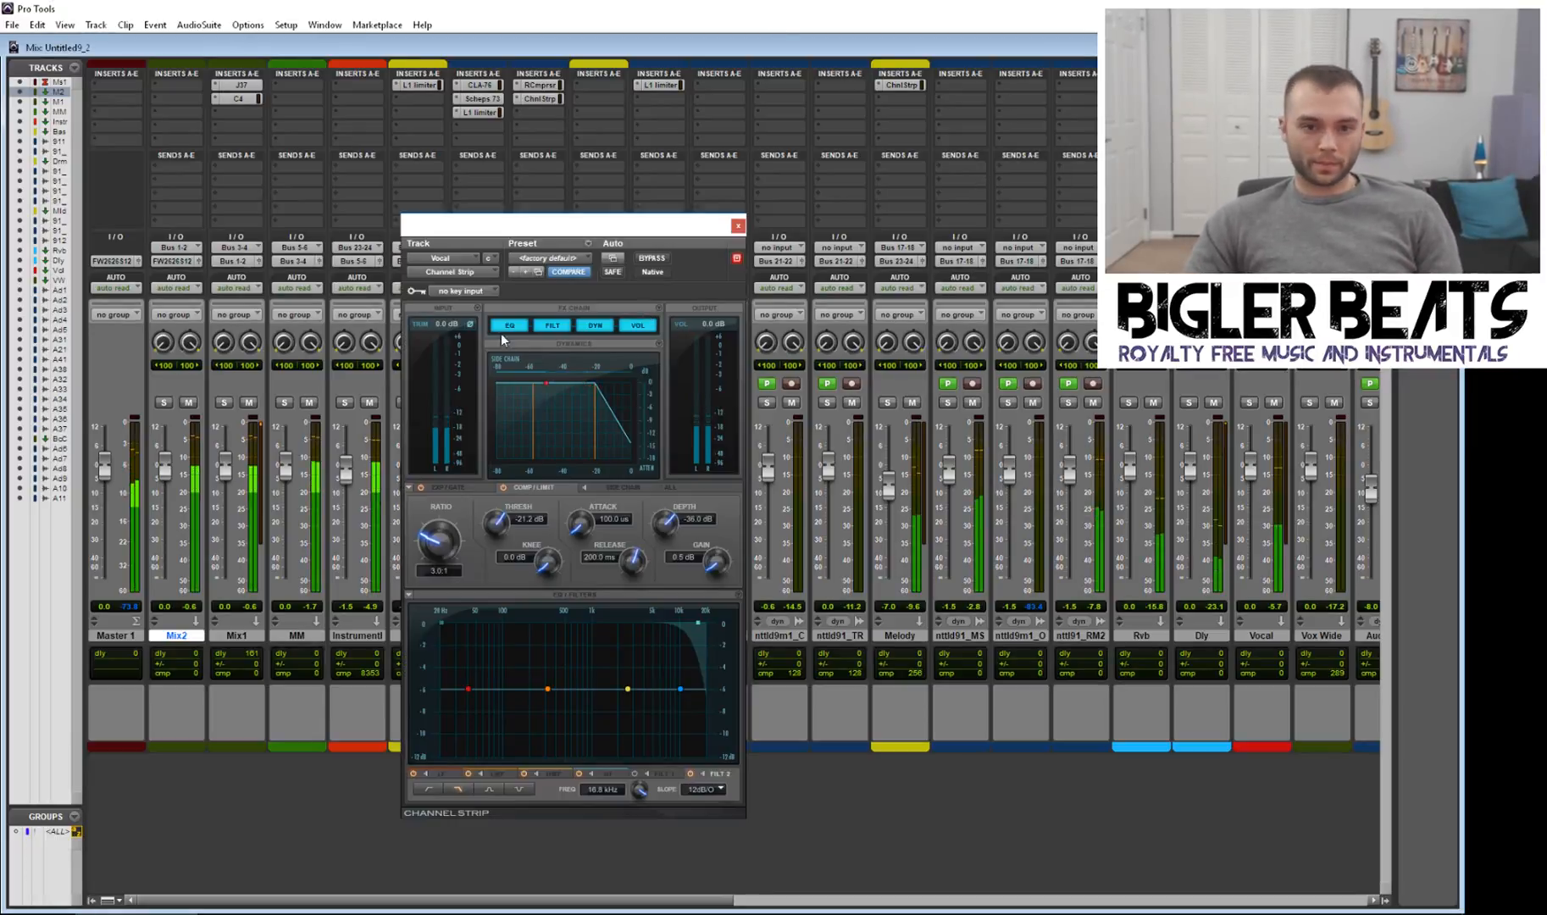
click(664, 774)
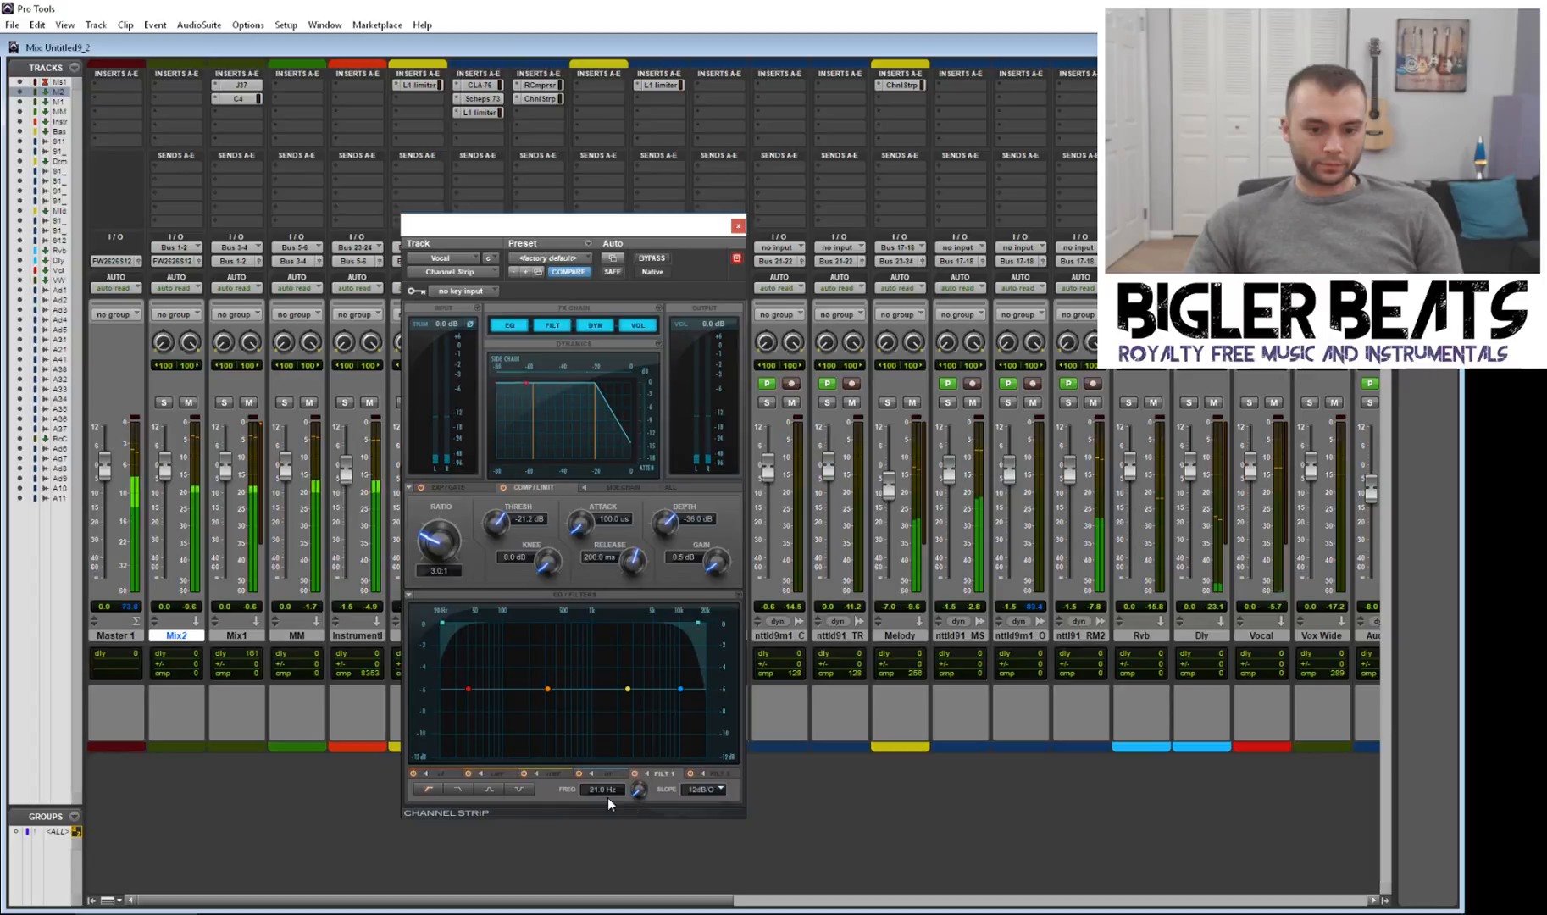
click(604, 790)
text(80)
key(Return)
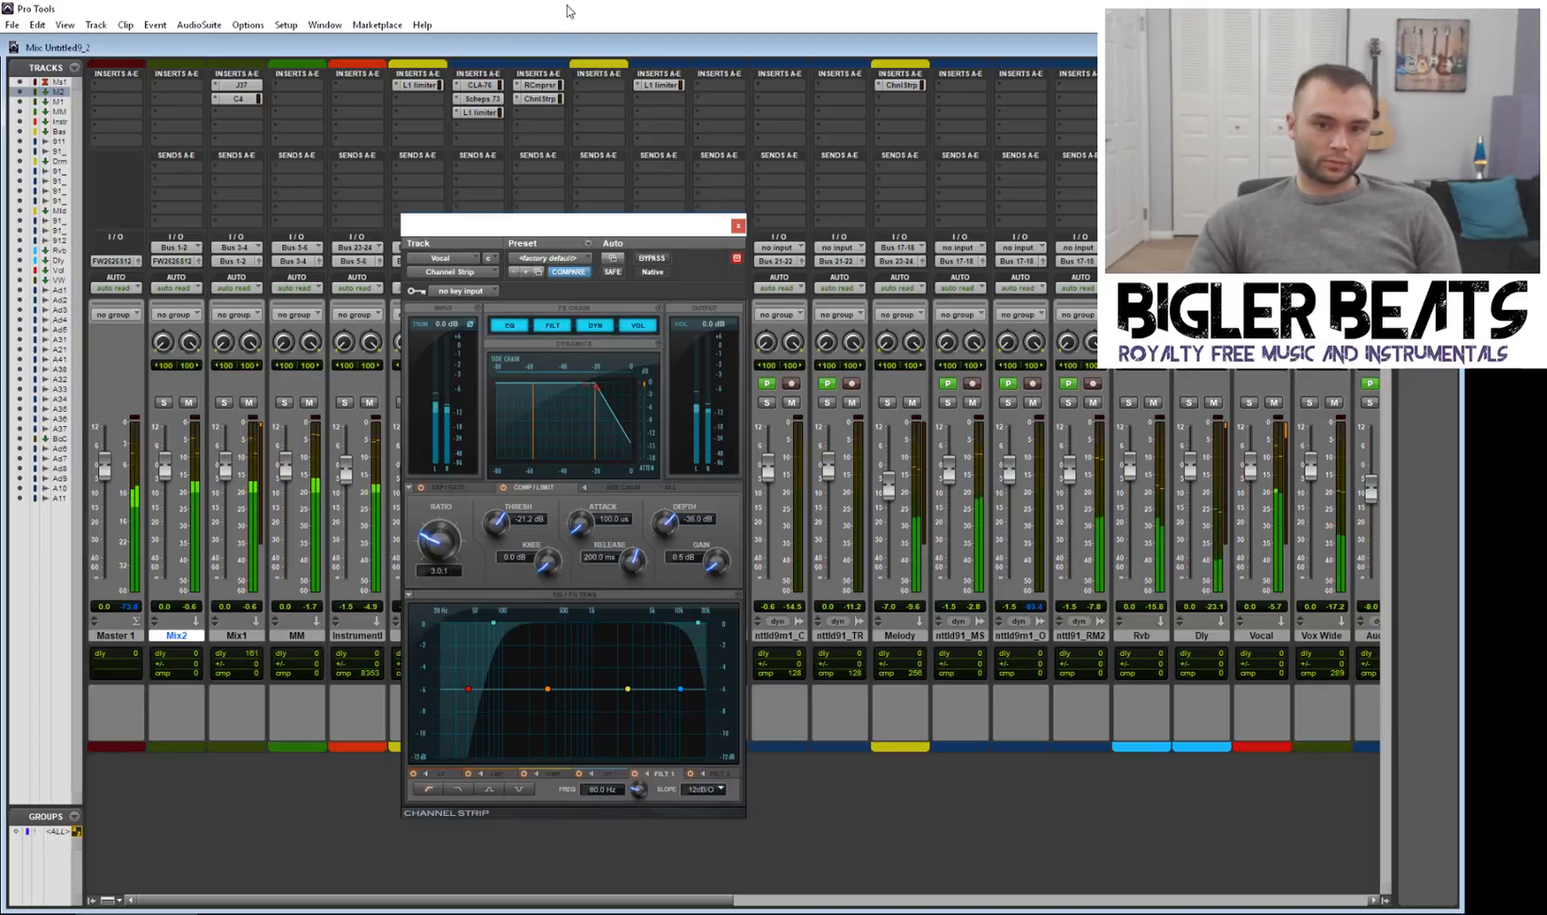
click(737, 227)
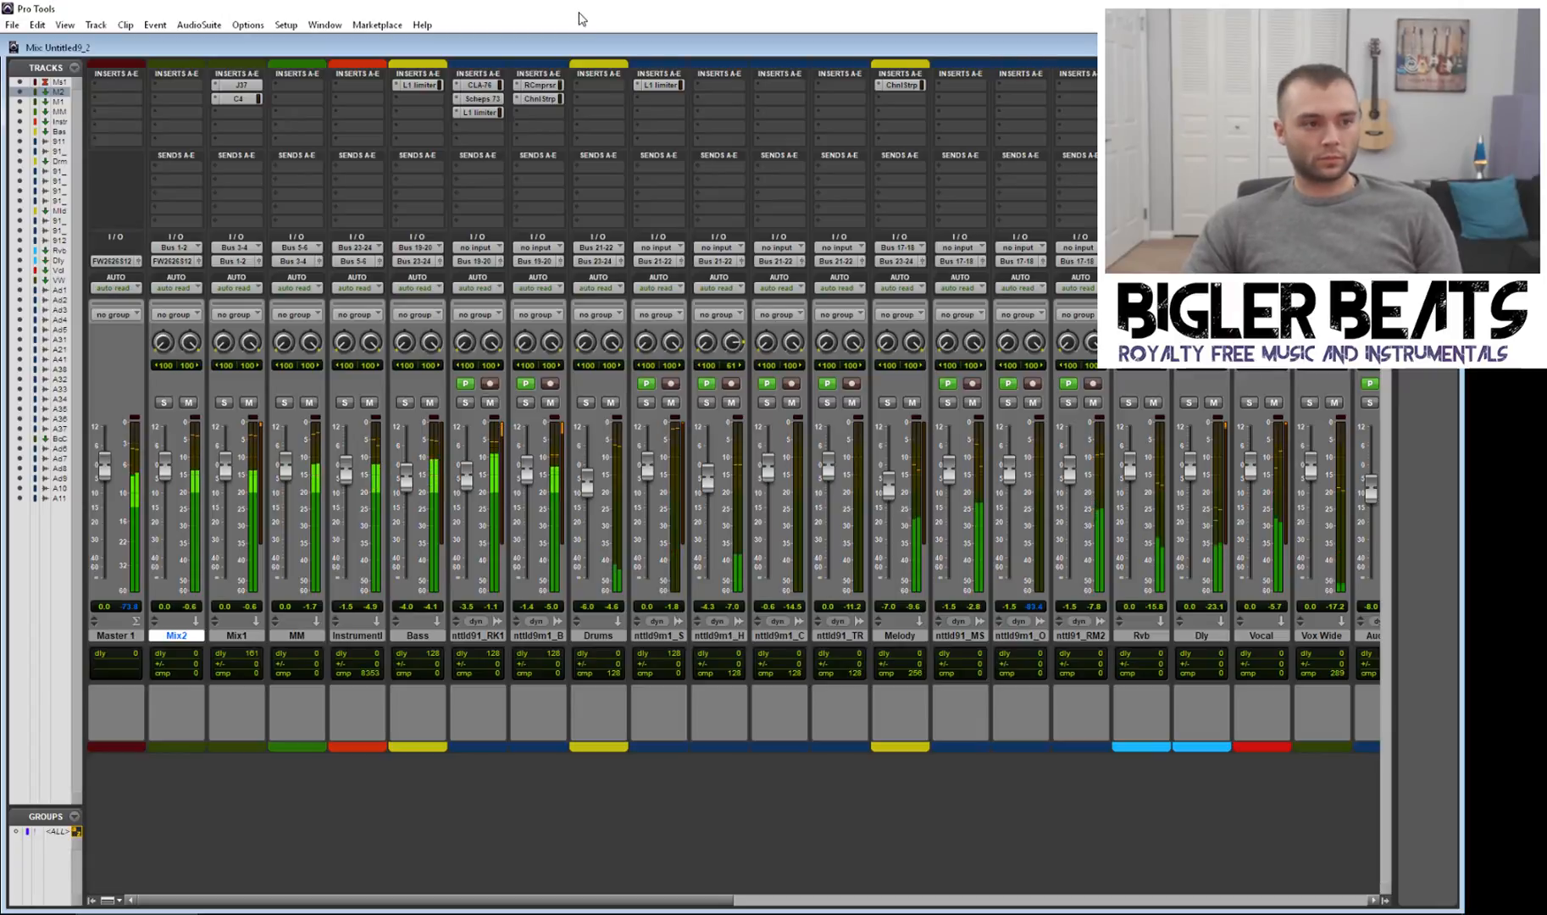
Step: Cut the low-mid EQ band in the Vocal Channel Strip by about 2.2 dB near 310 Hz and close the window
click(1264, 112)
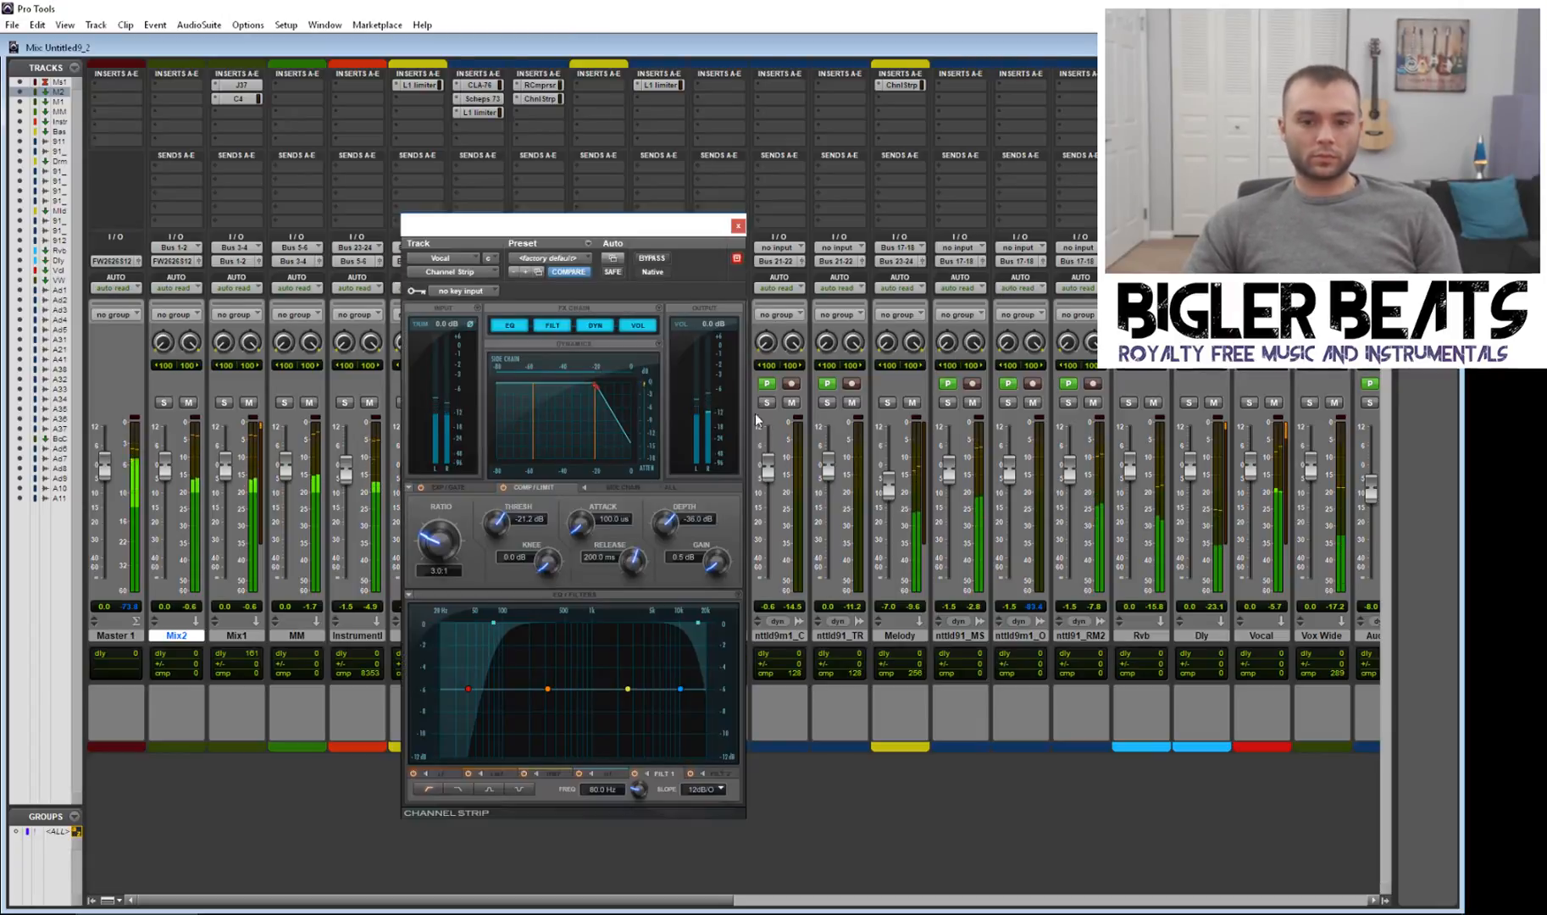
drag(549, 695, 545, 700)
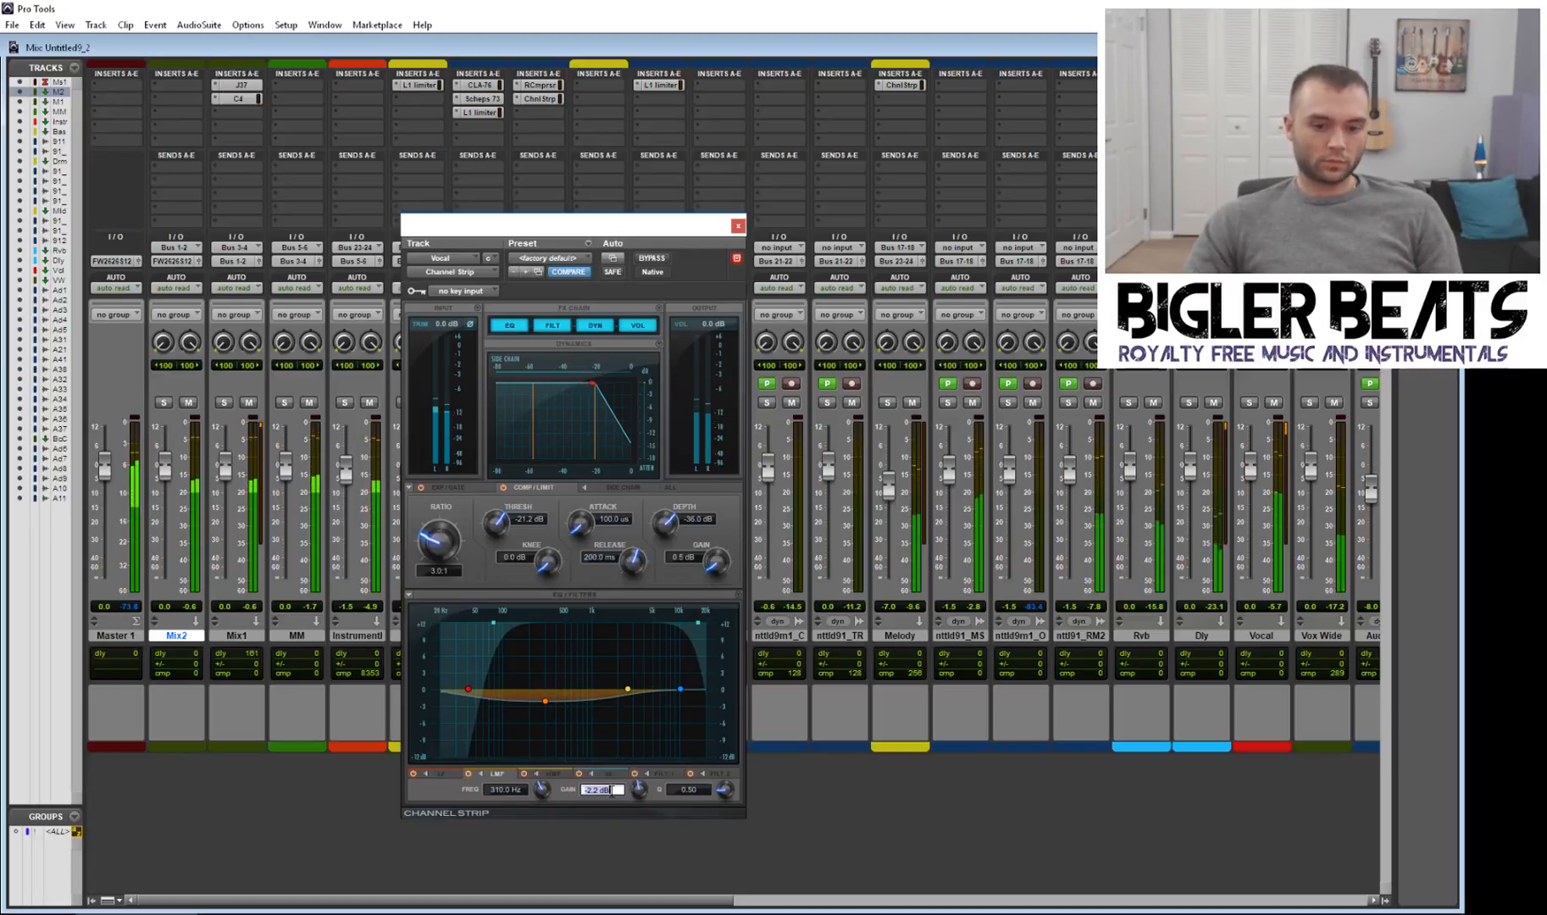
click(737, 225)
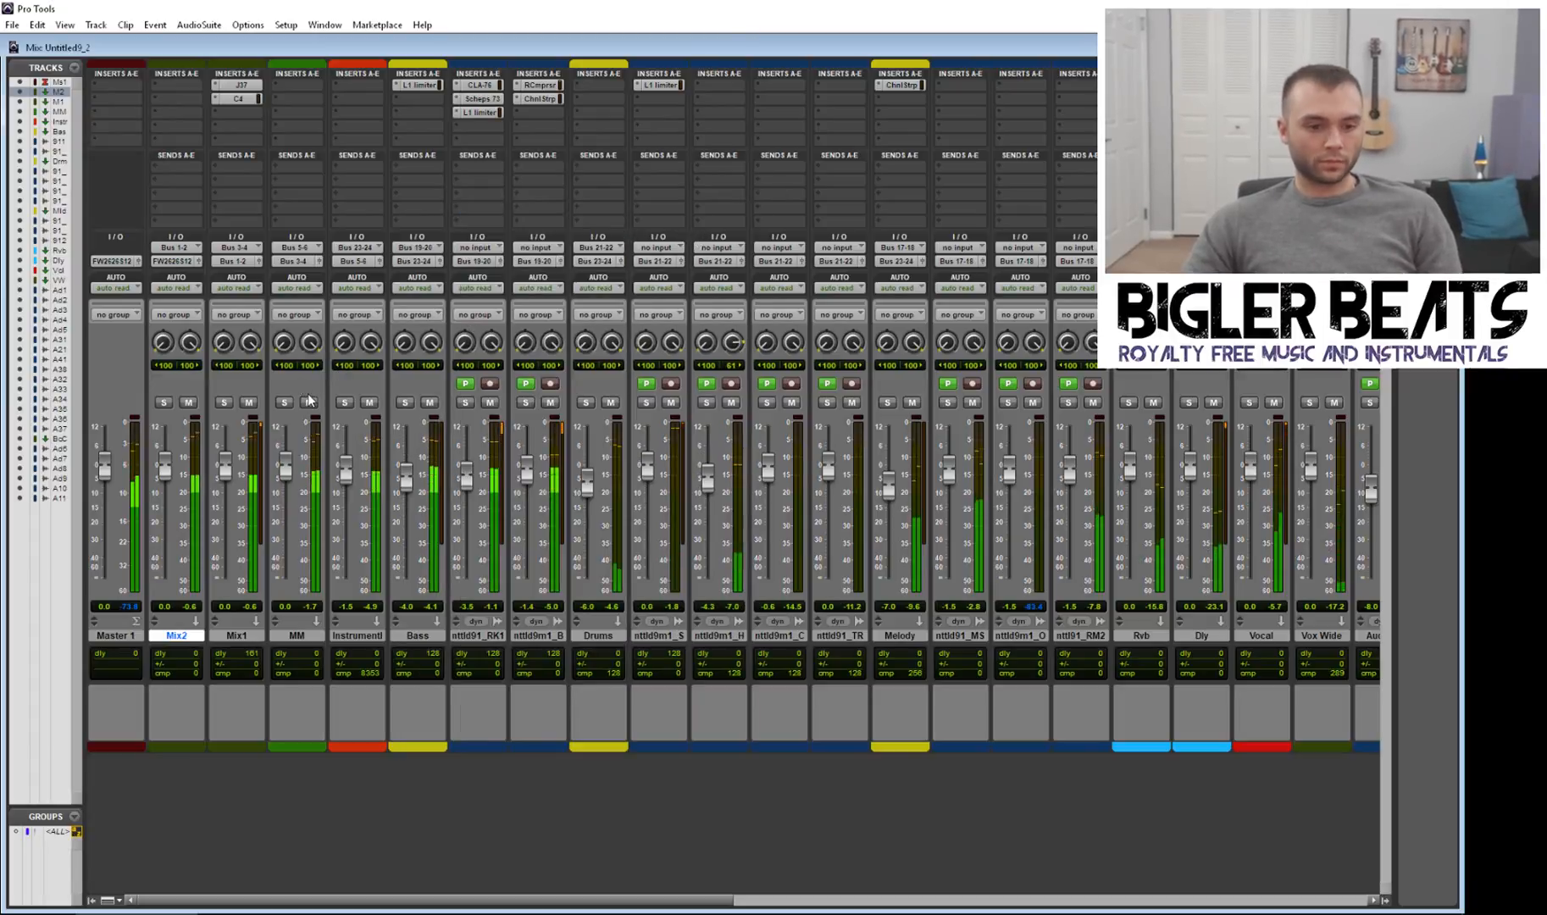
Step: Check the C4 settings on the Mix1 track and close the plug-in window
click(241, 97)
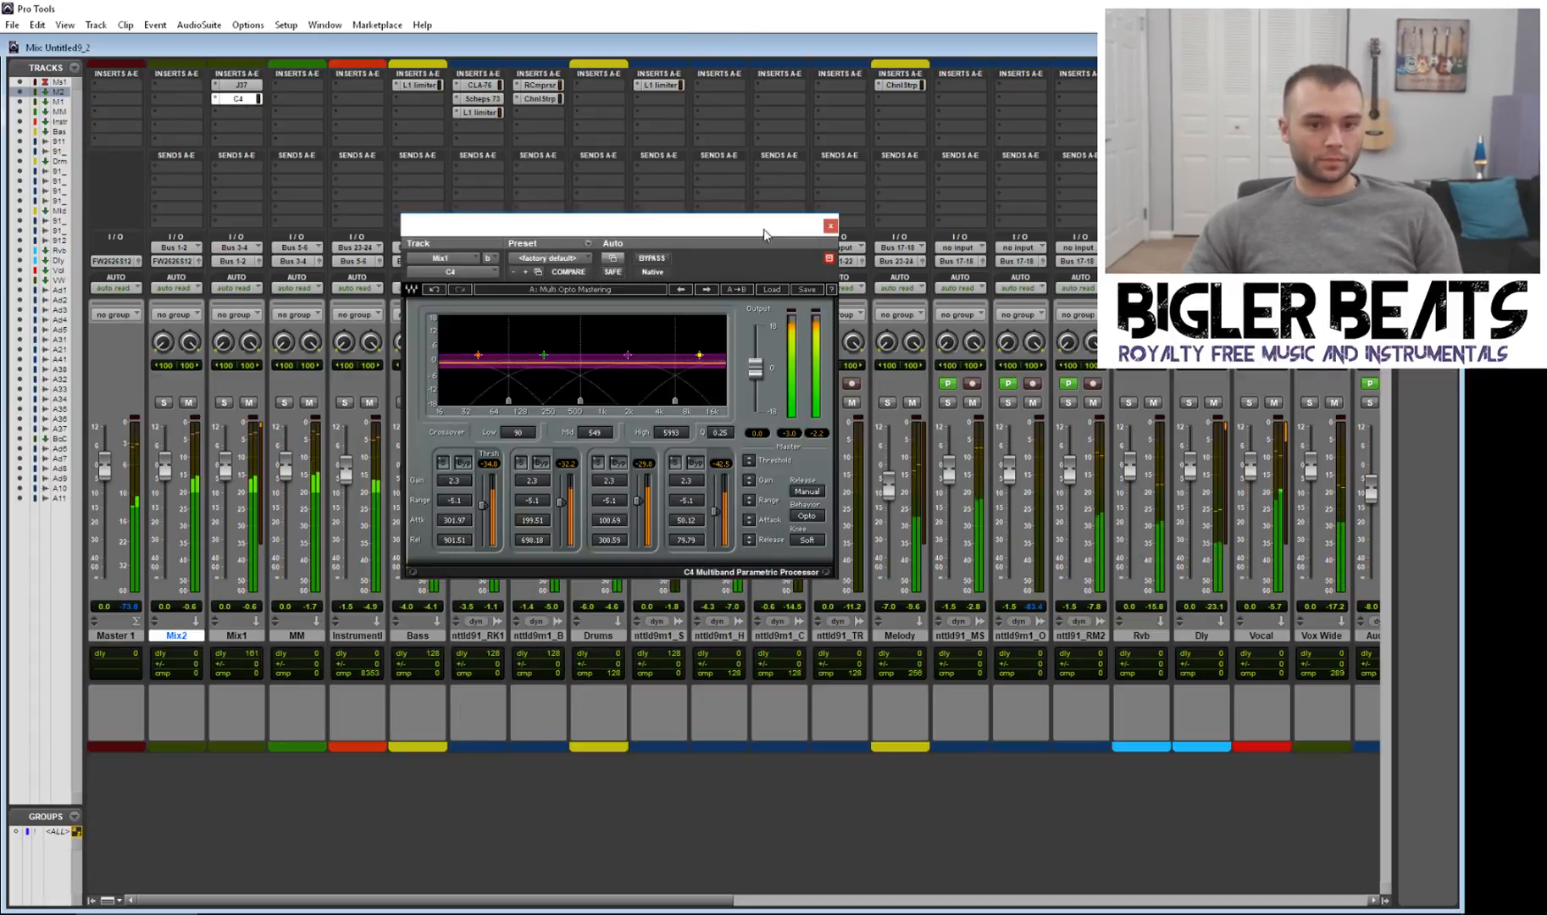
click(817, 224)
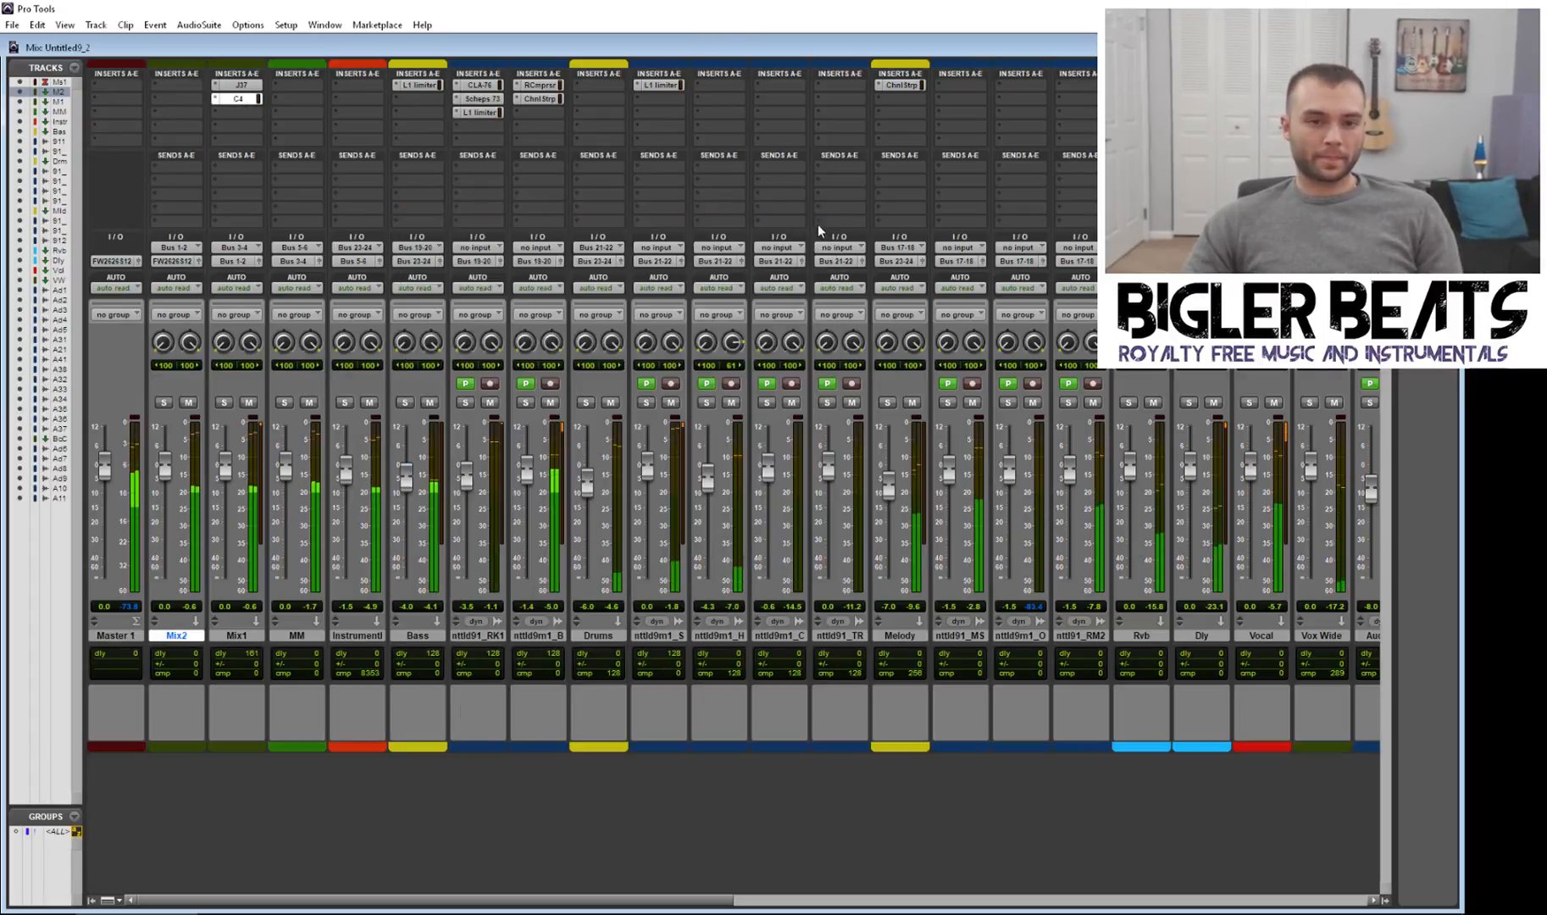
click(227, 111)
mouse_move(262, 142)
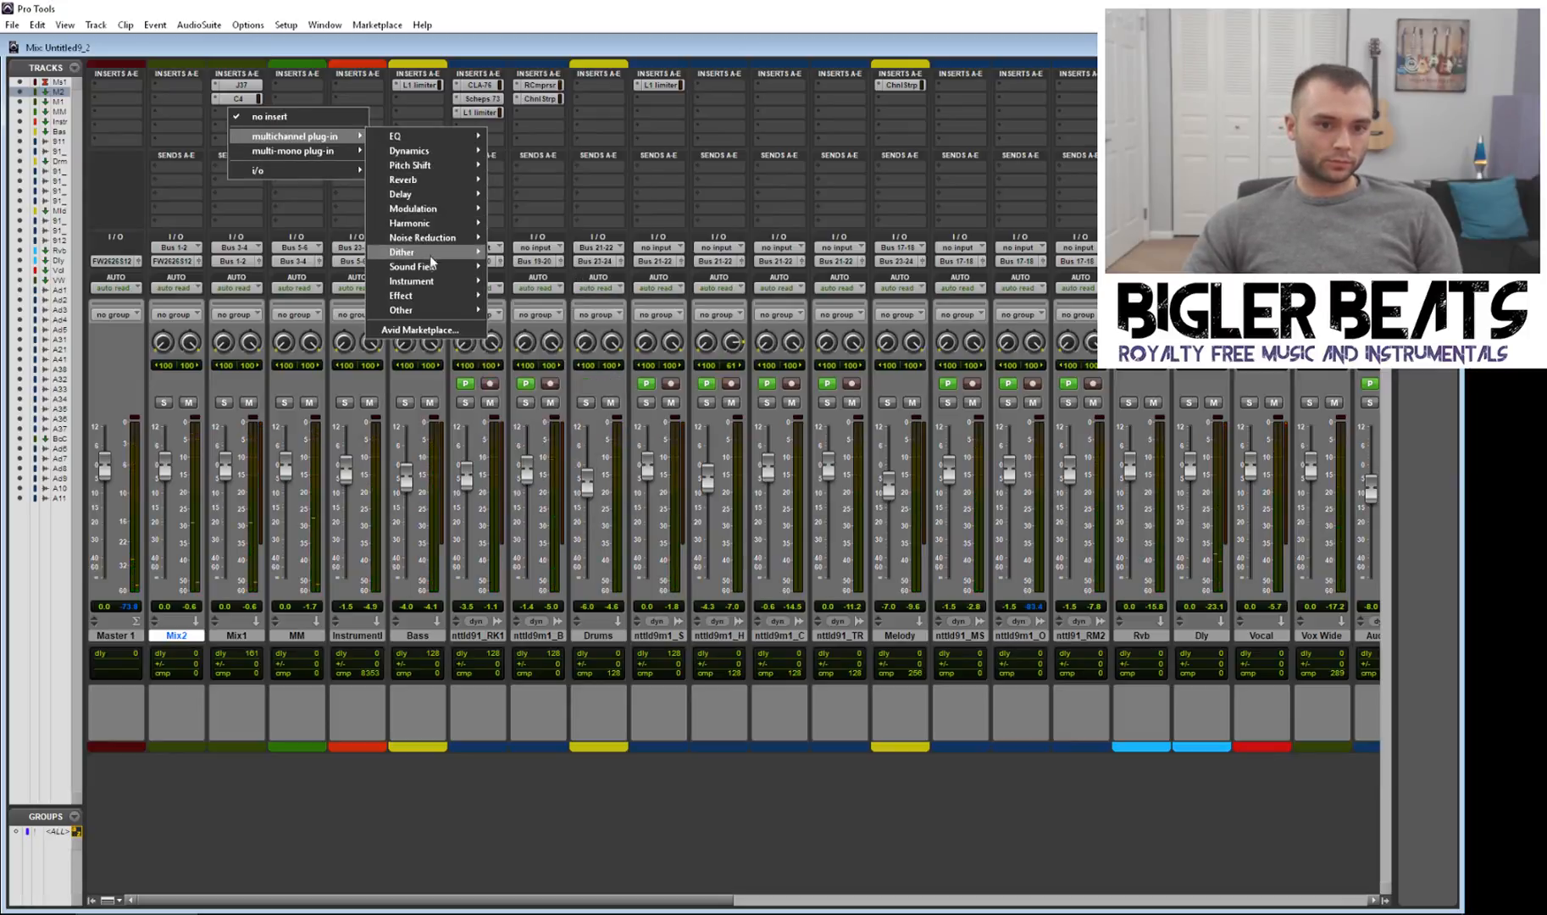
mouse_move(433, 270)
mouse_move(418, 224)
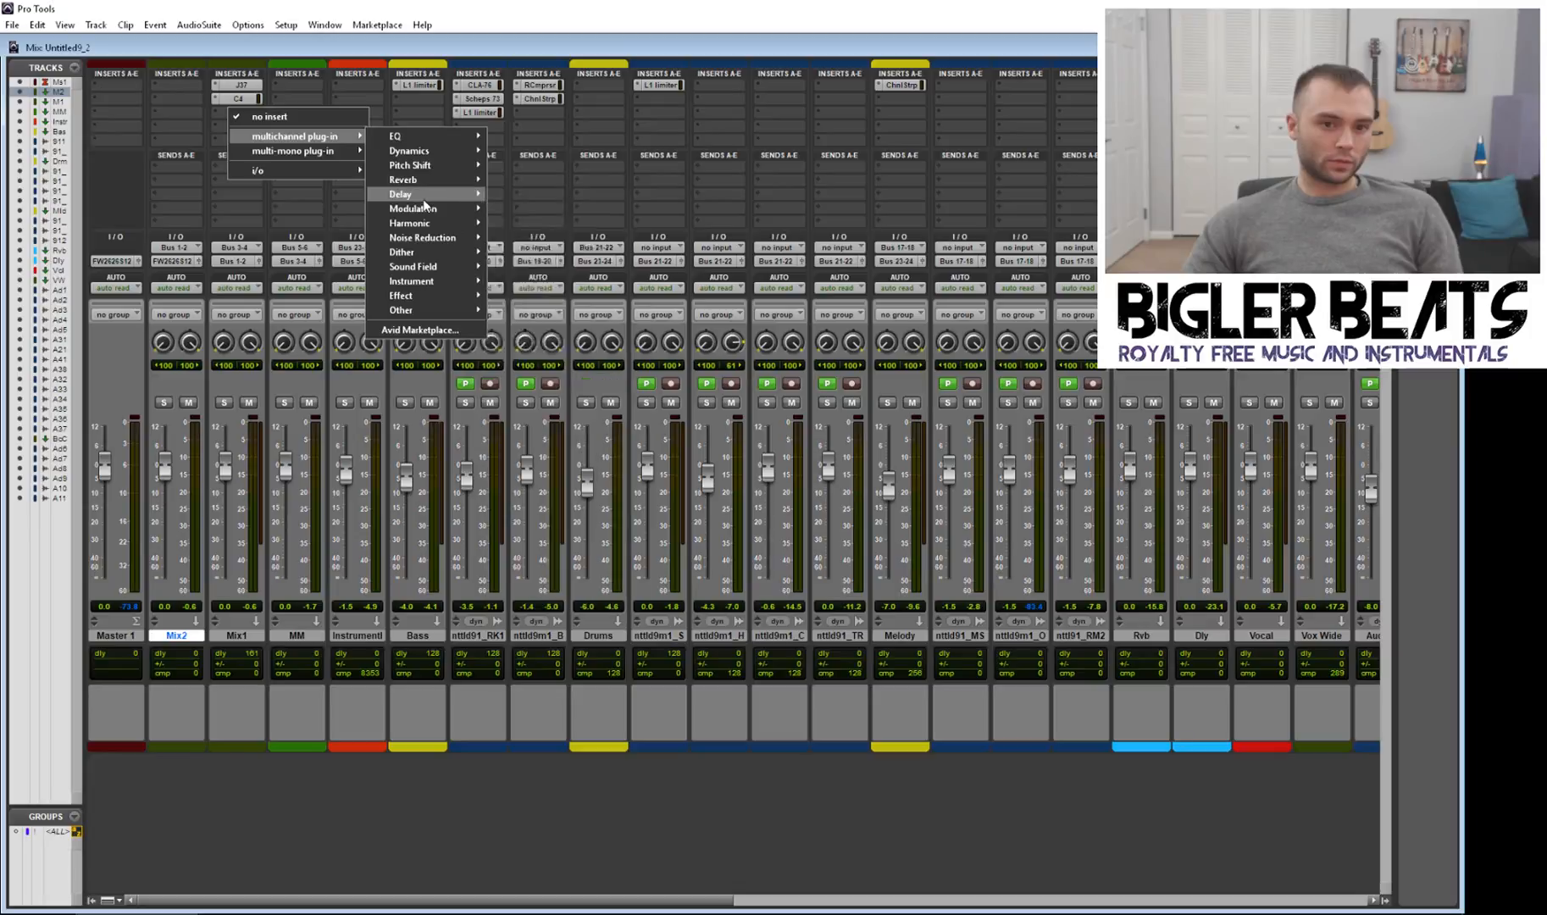
mouse_move(430, 153)
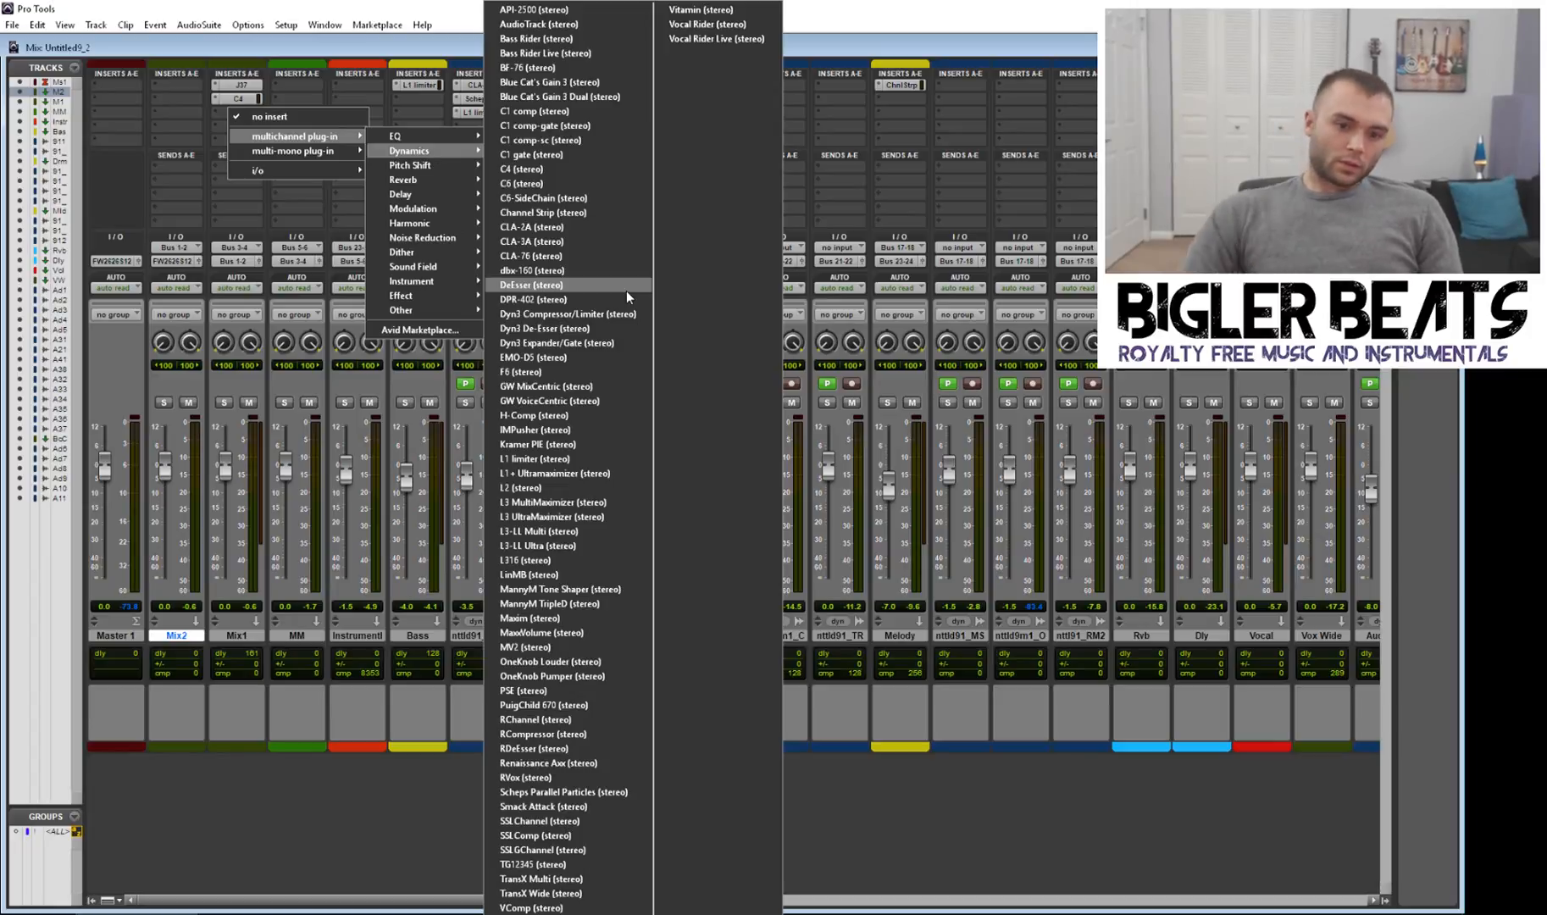
click(406, 2)
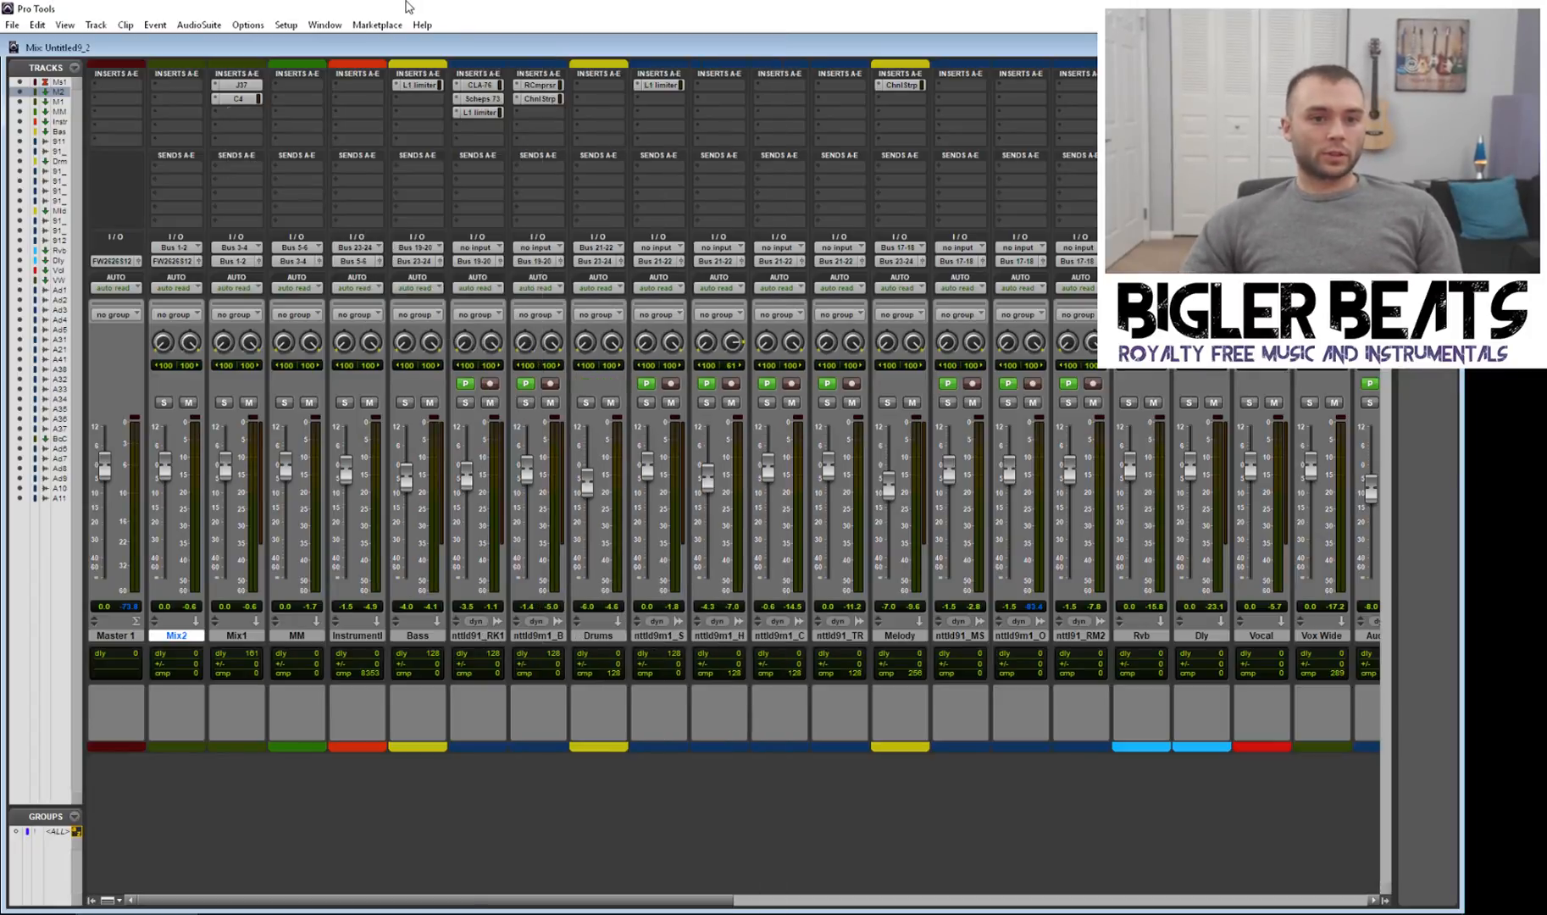
Step: Insert the stereo L1 limiter on the Mix2 track, lower its threshold to about -7.2 dB during playback, and close the window
click(180, 88)
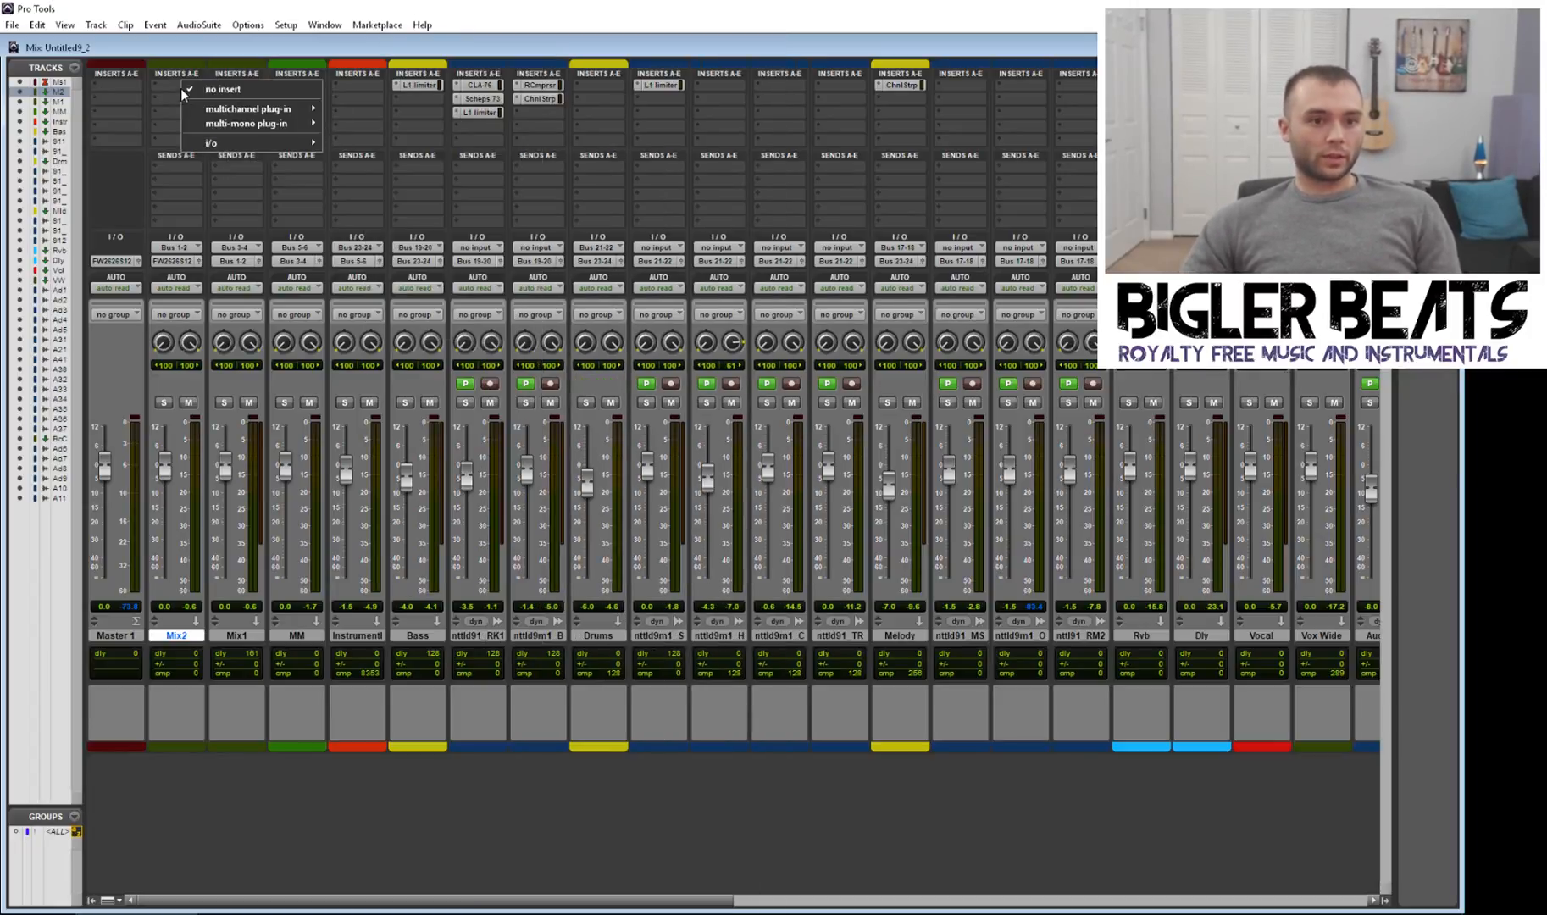
mouse_move(254, 108)
mouse_move(391, 123)
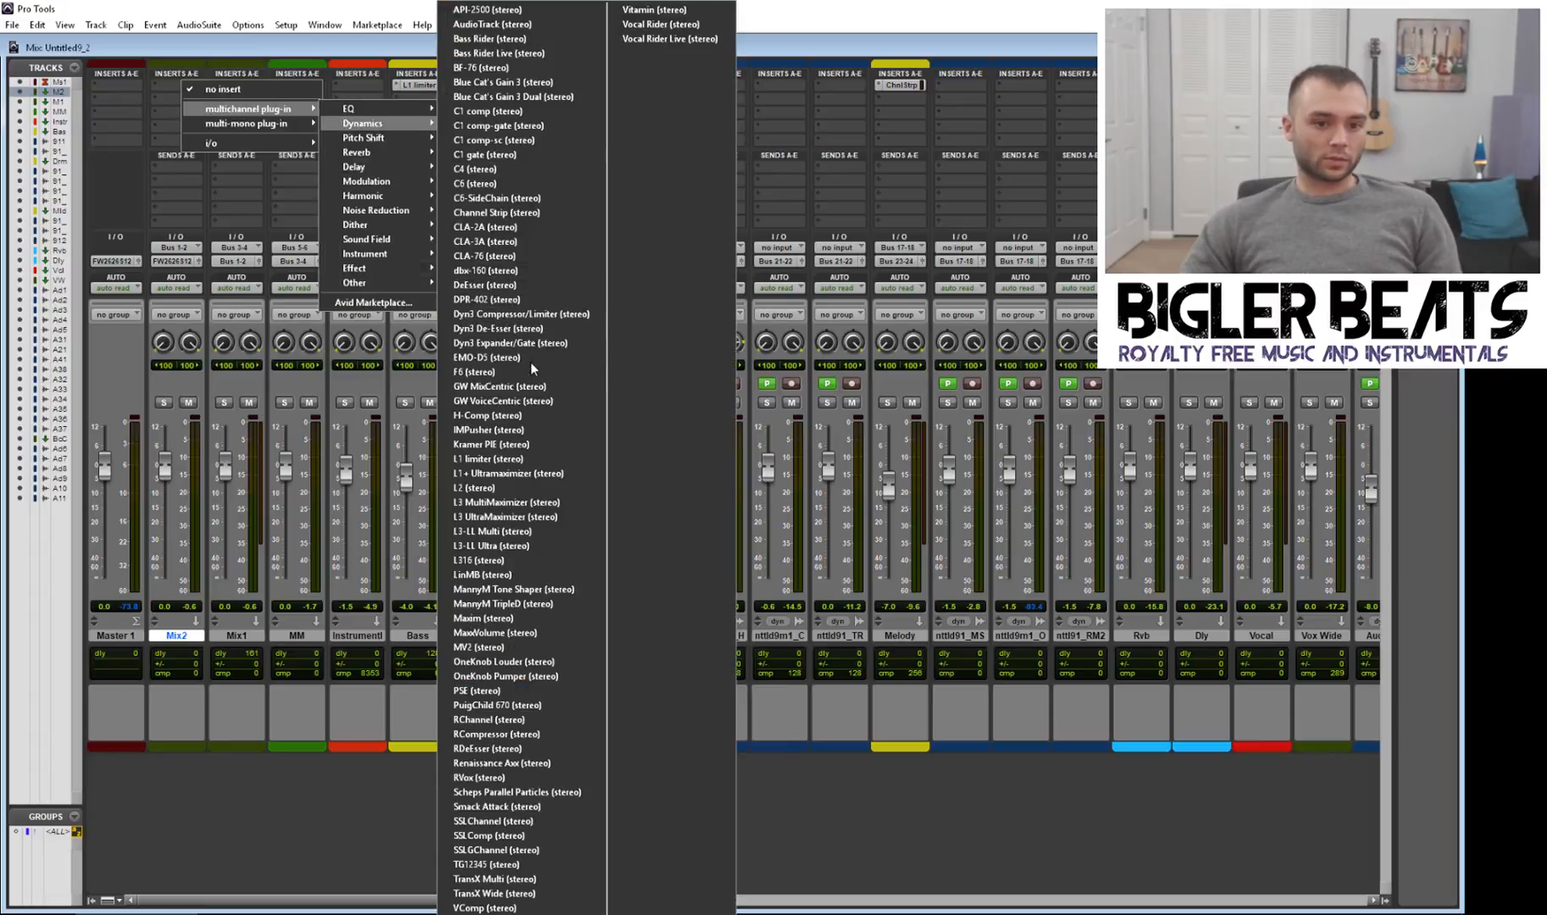
click(504, 458)
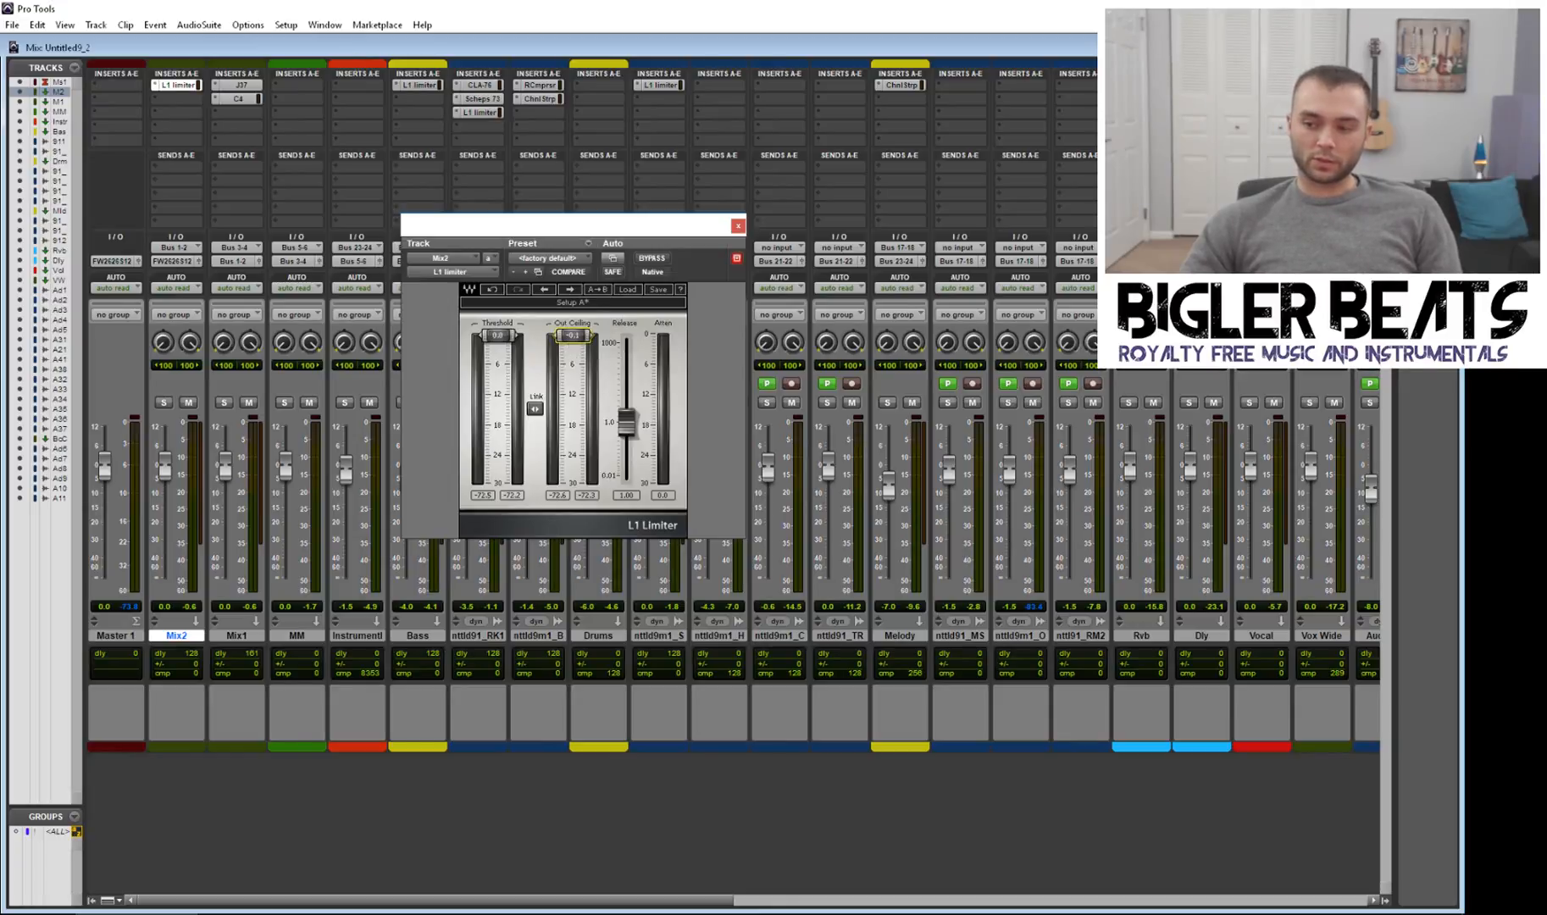
key(space)
drag(497, 335, 494, 366)
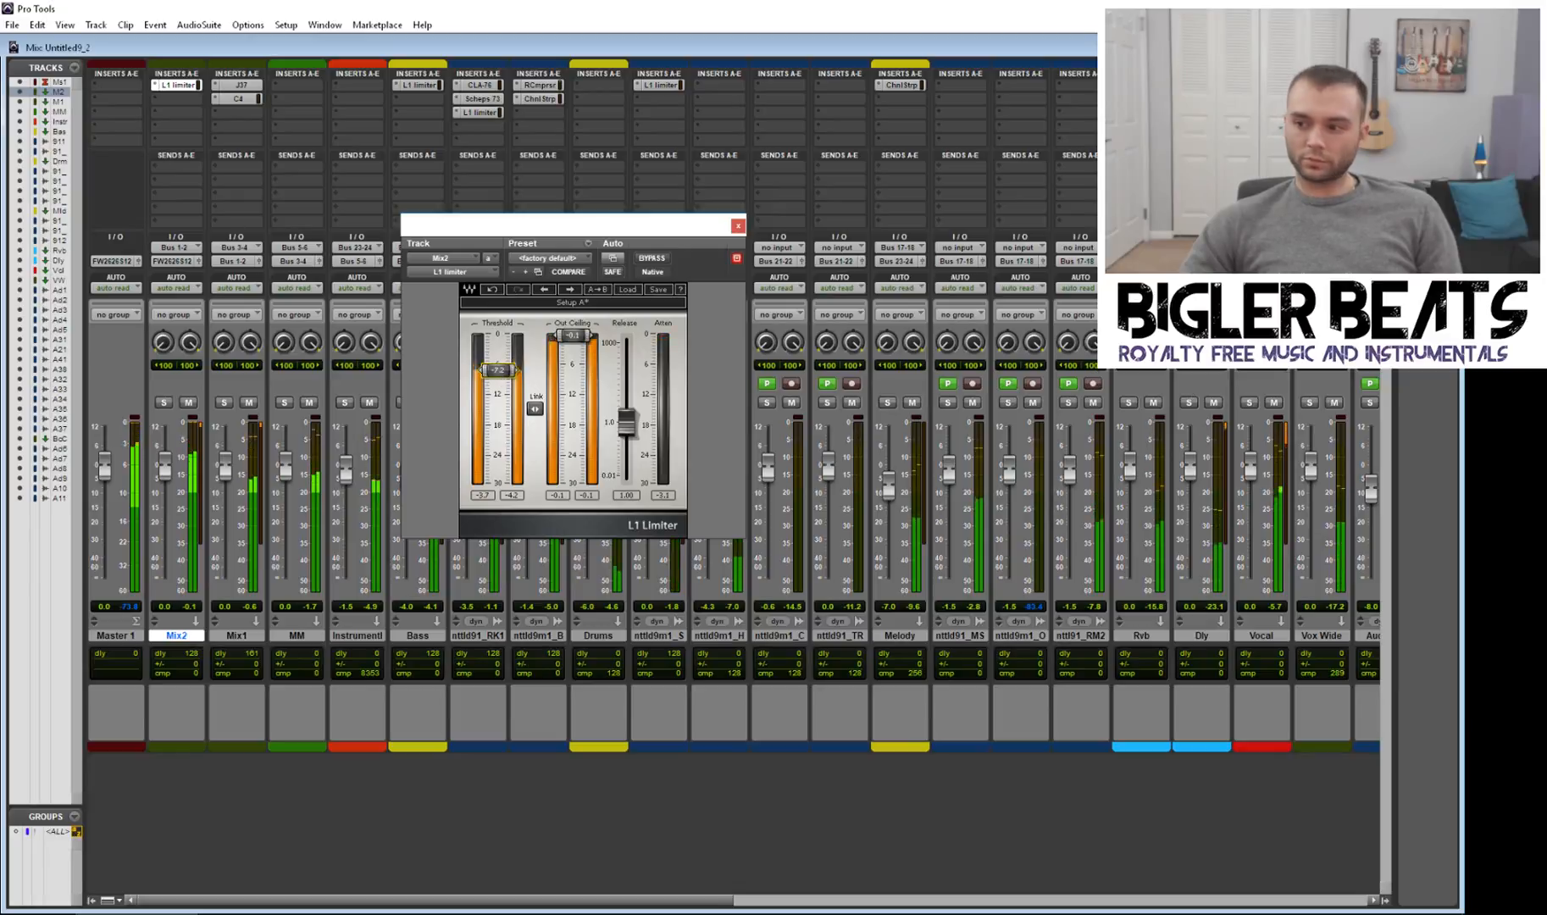
click(738, 227)
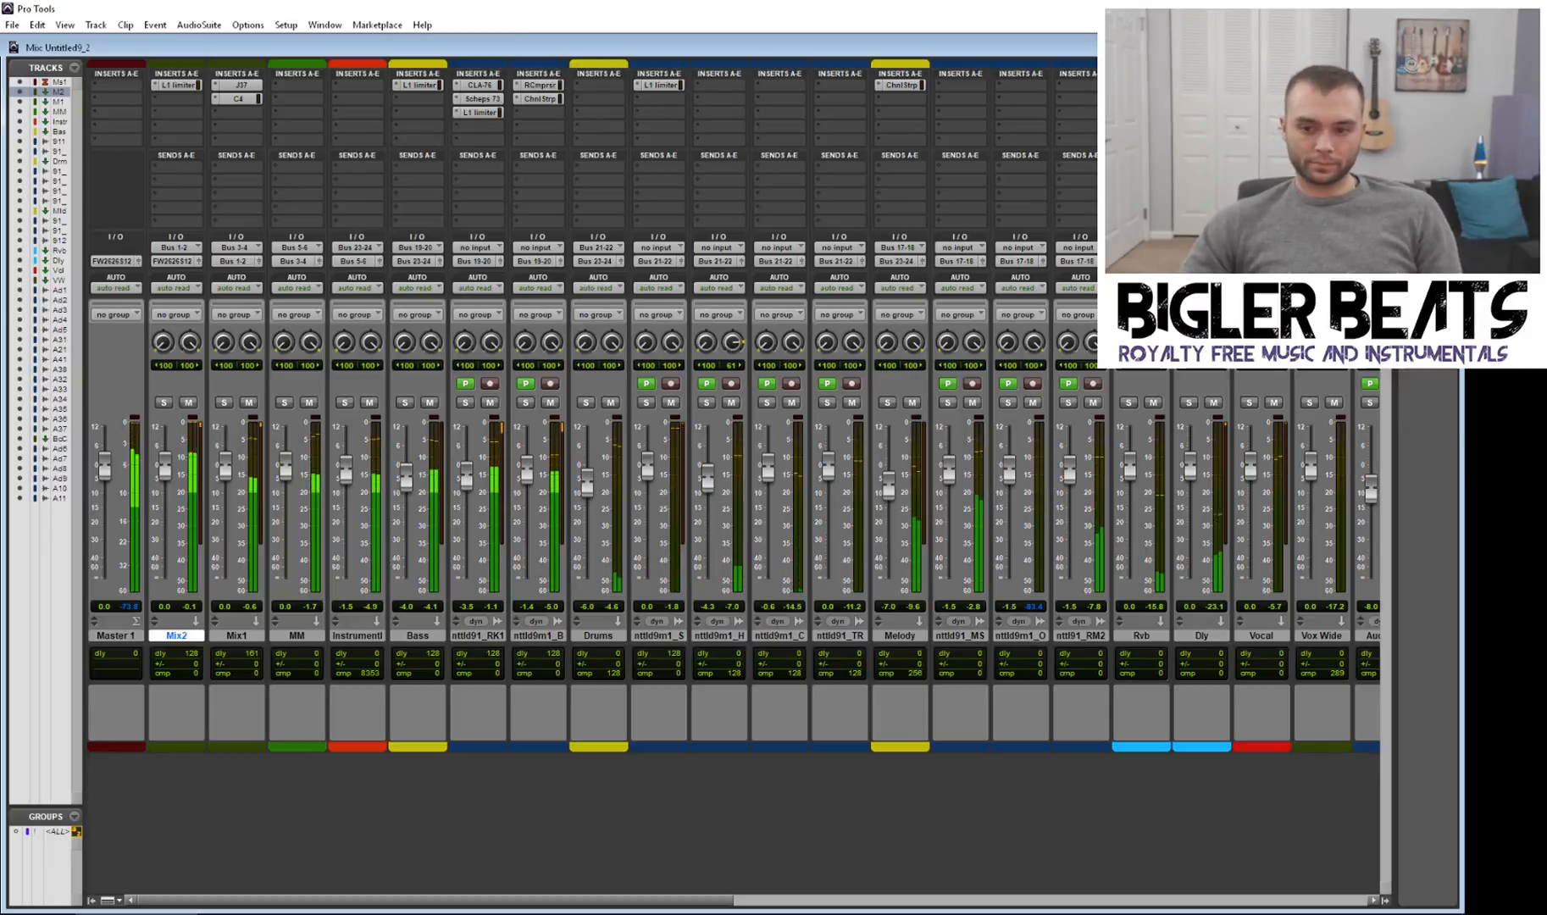
Step: Lower the Vocal, Rvb and Dly track faders to -1.5 dB during playback
scroll(767, 870, right, 3)
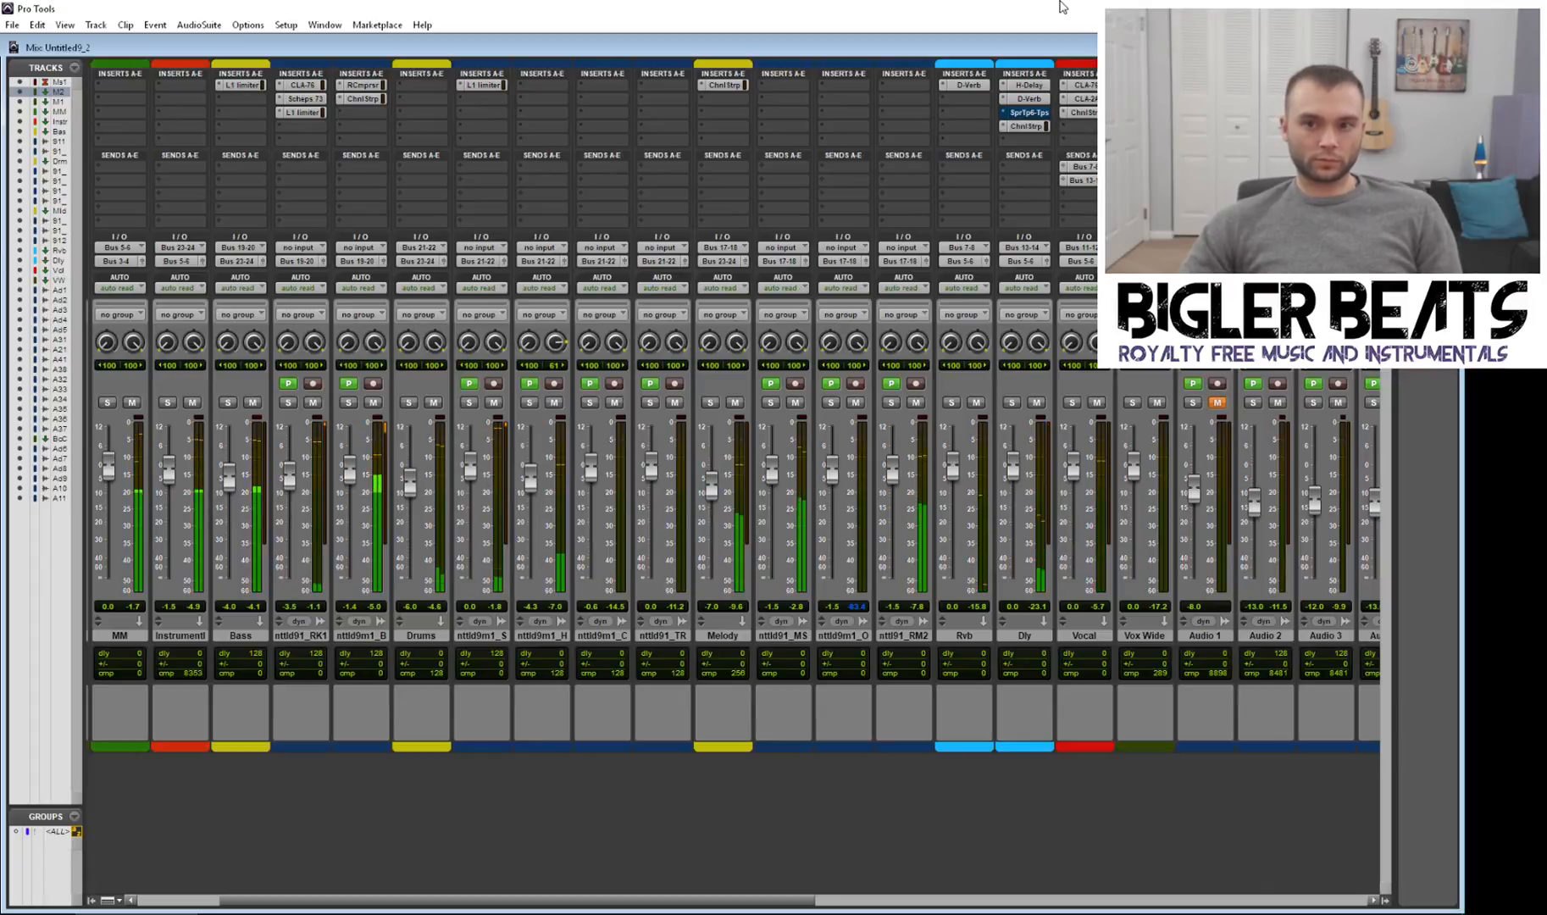
drag(710, 901, 585, 902)
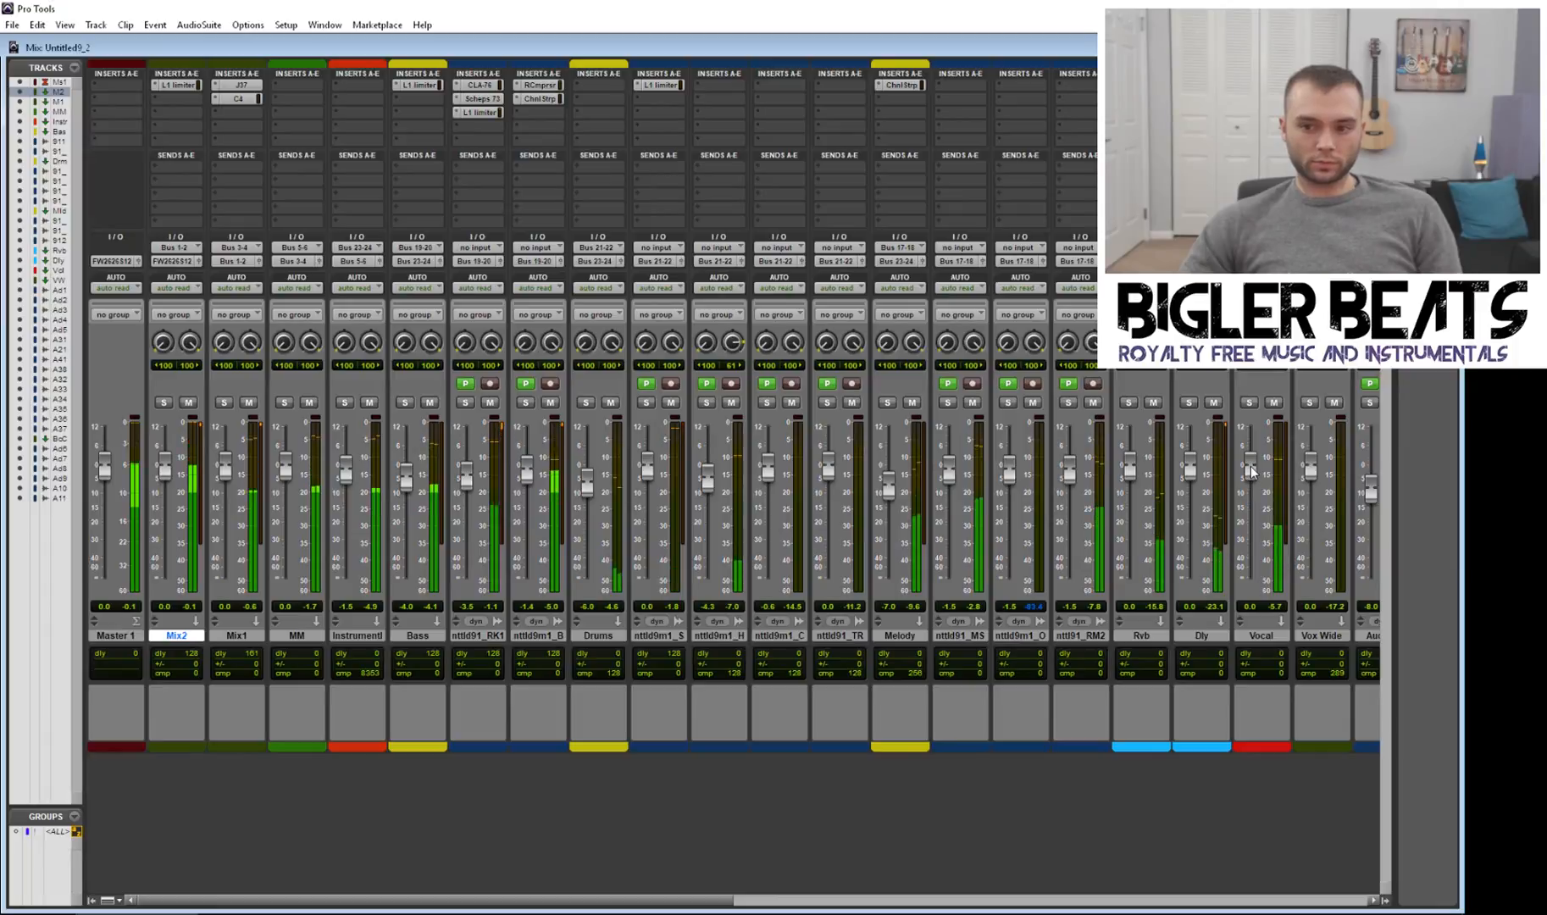
drag(1250, 474, 1179, 495)
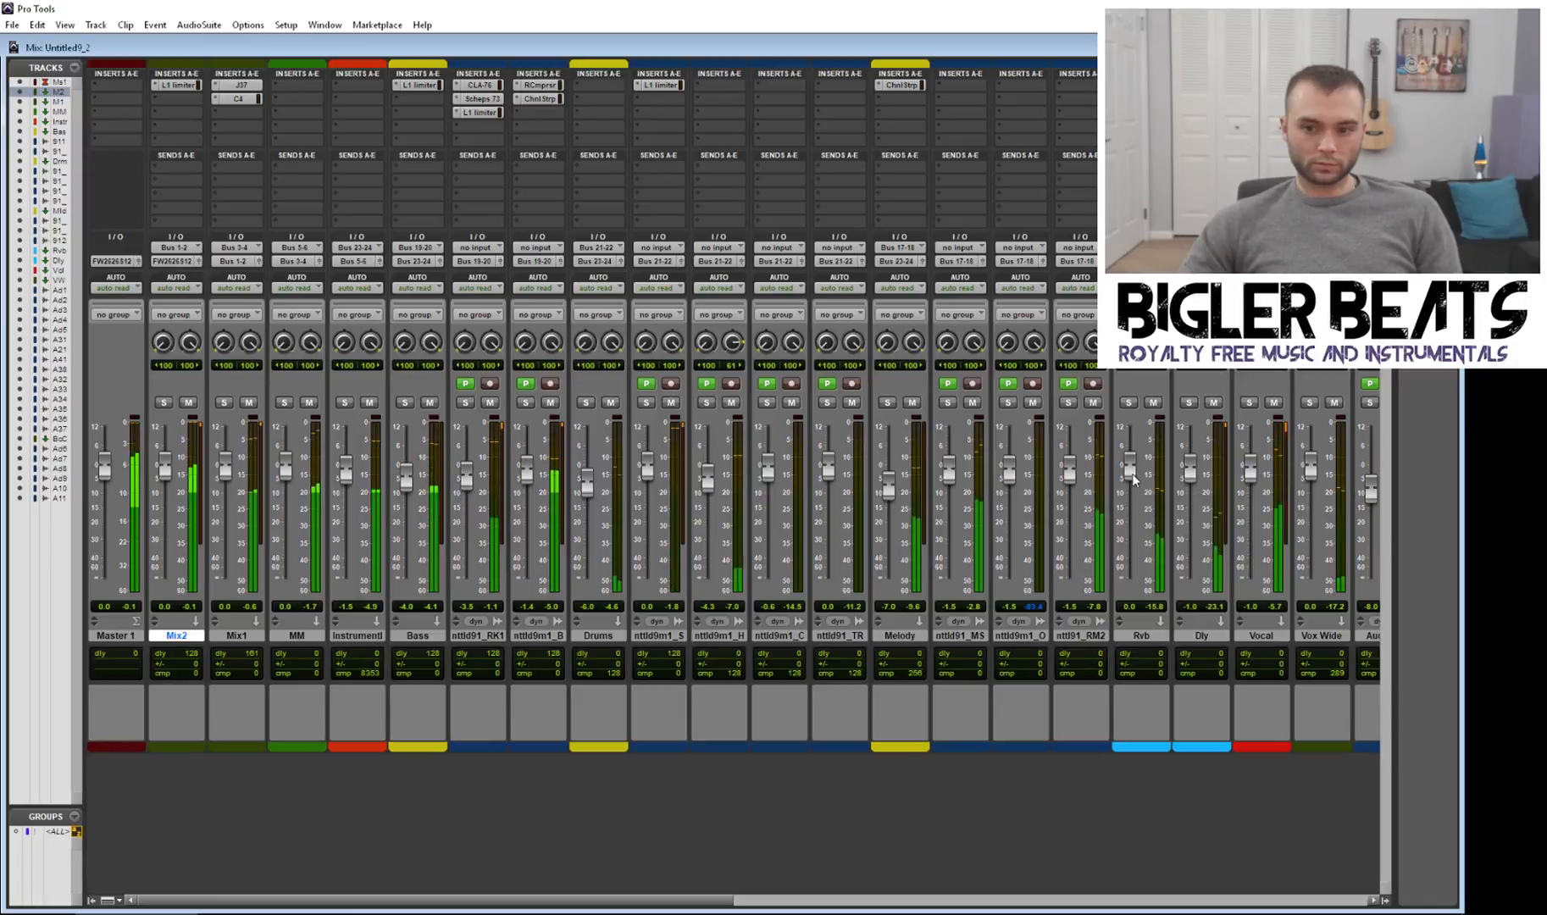
drag(1135, 477, 1130, 501)
drag(1250, 468, 1134, 499)
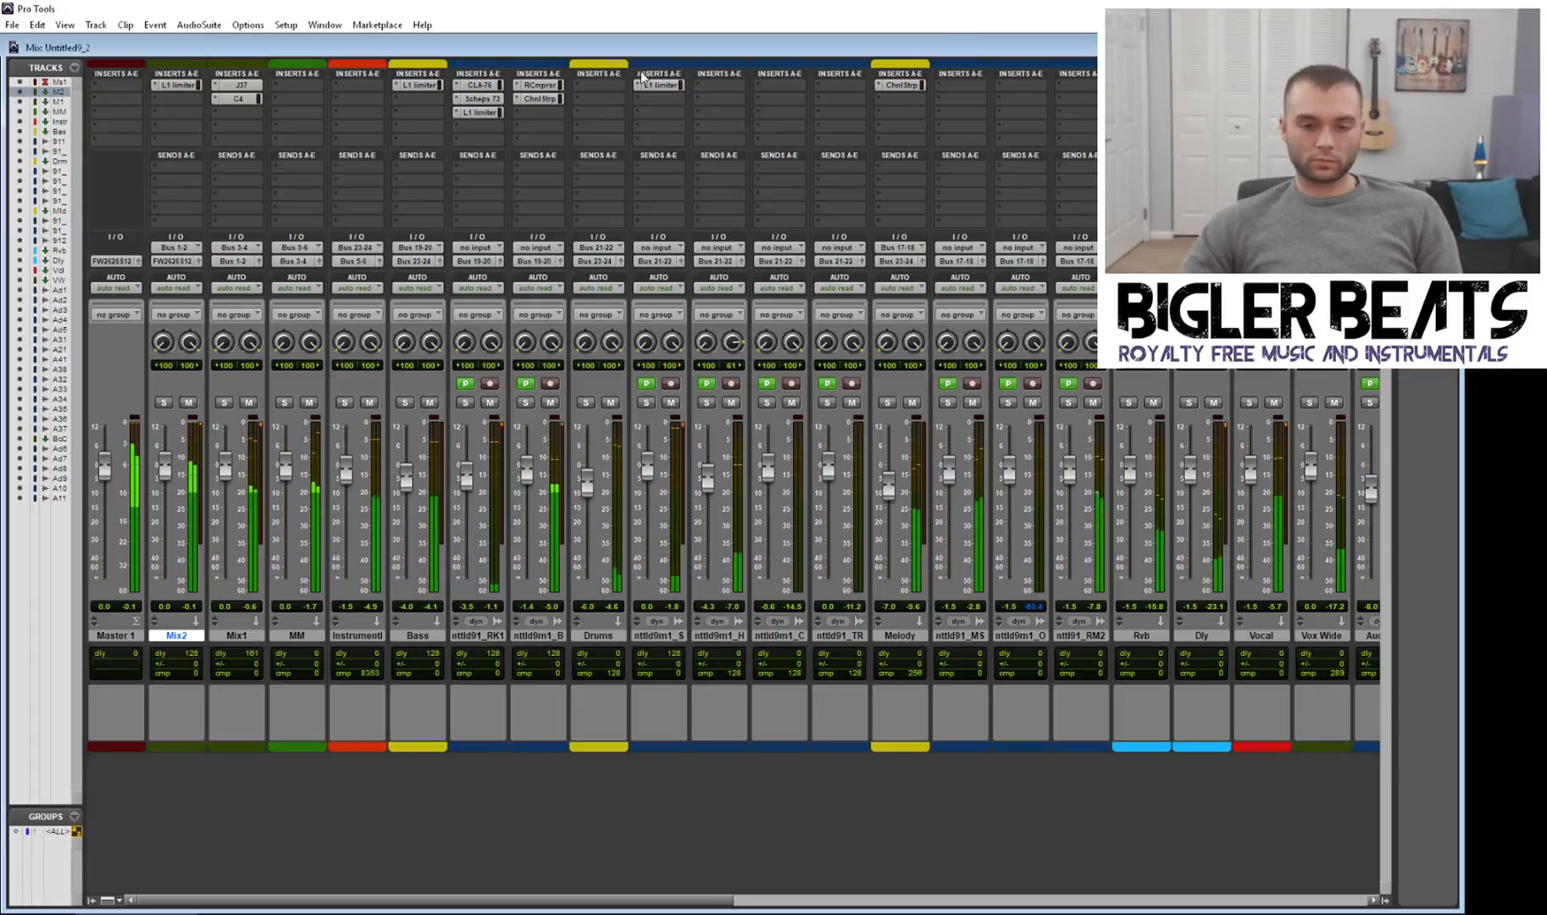
Step: Switch to the Edit window, set the Channel Strip compressor ratio on the Audio 3.dup1 track to 3:1, and close the plug-in
key(ctrl+equal)
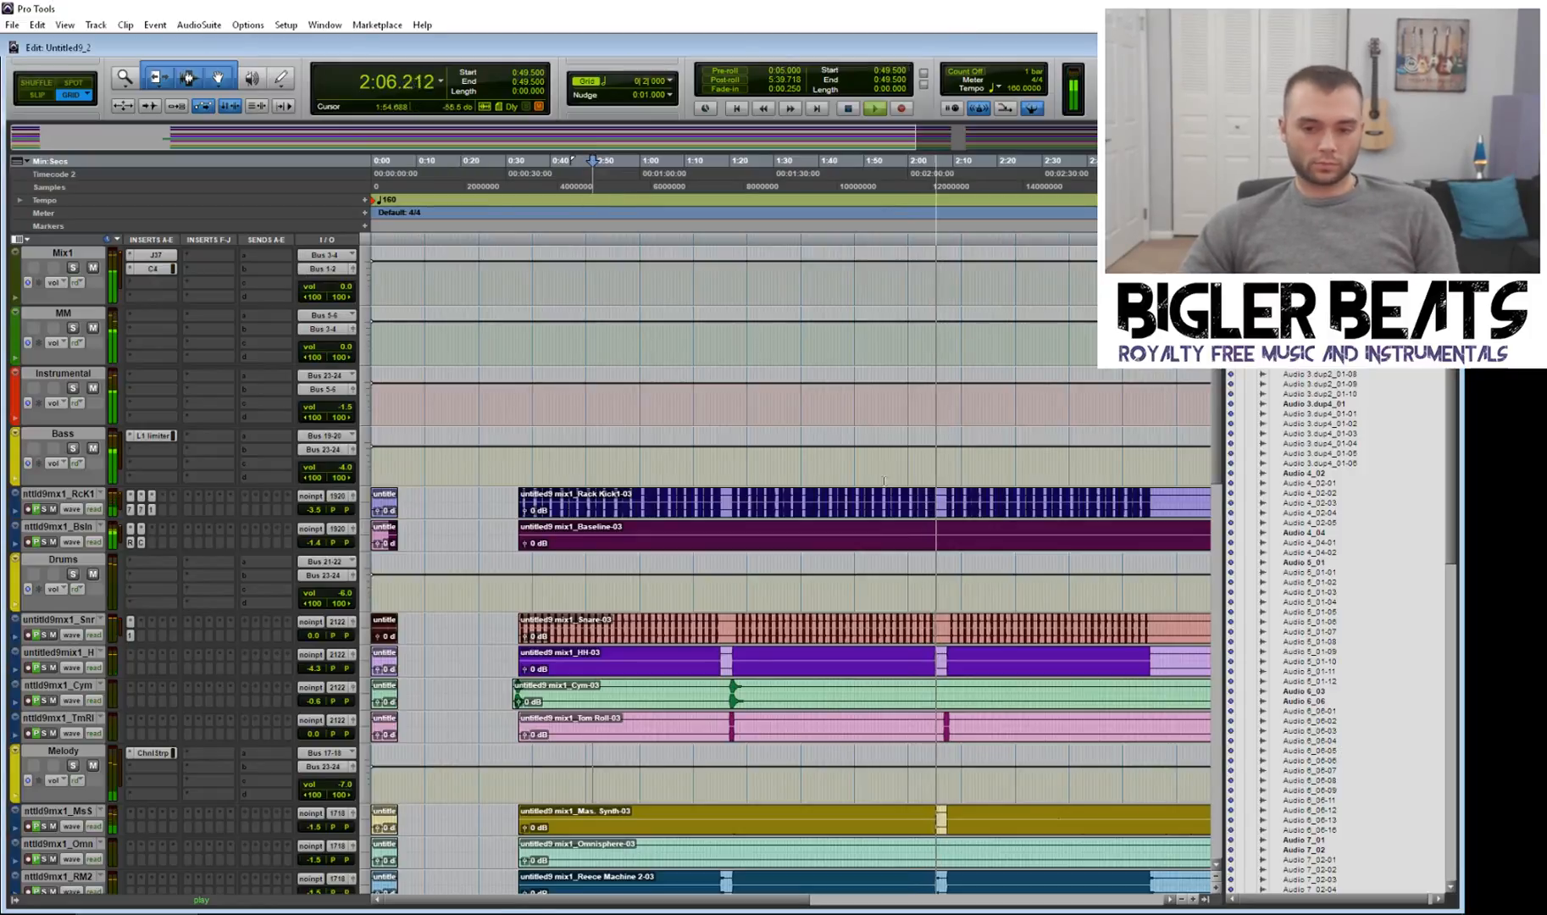
scroll(884, 480, down, 3)
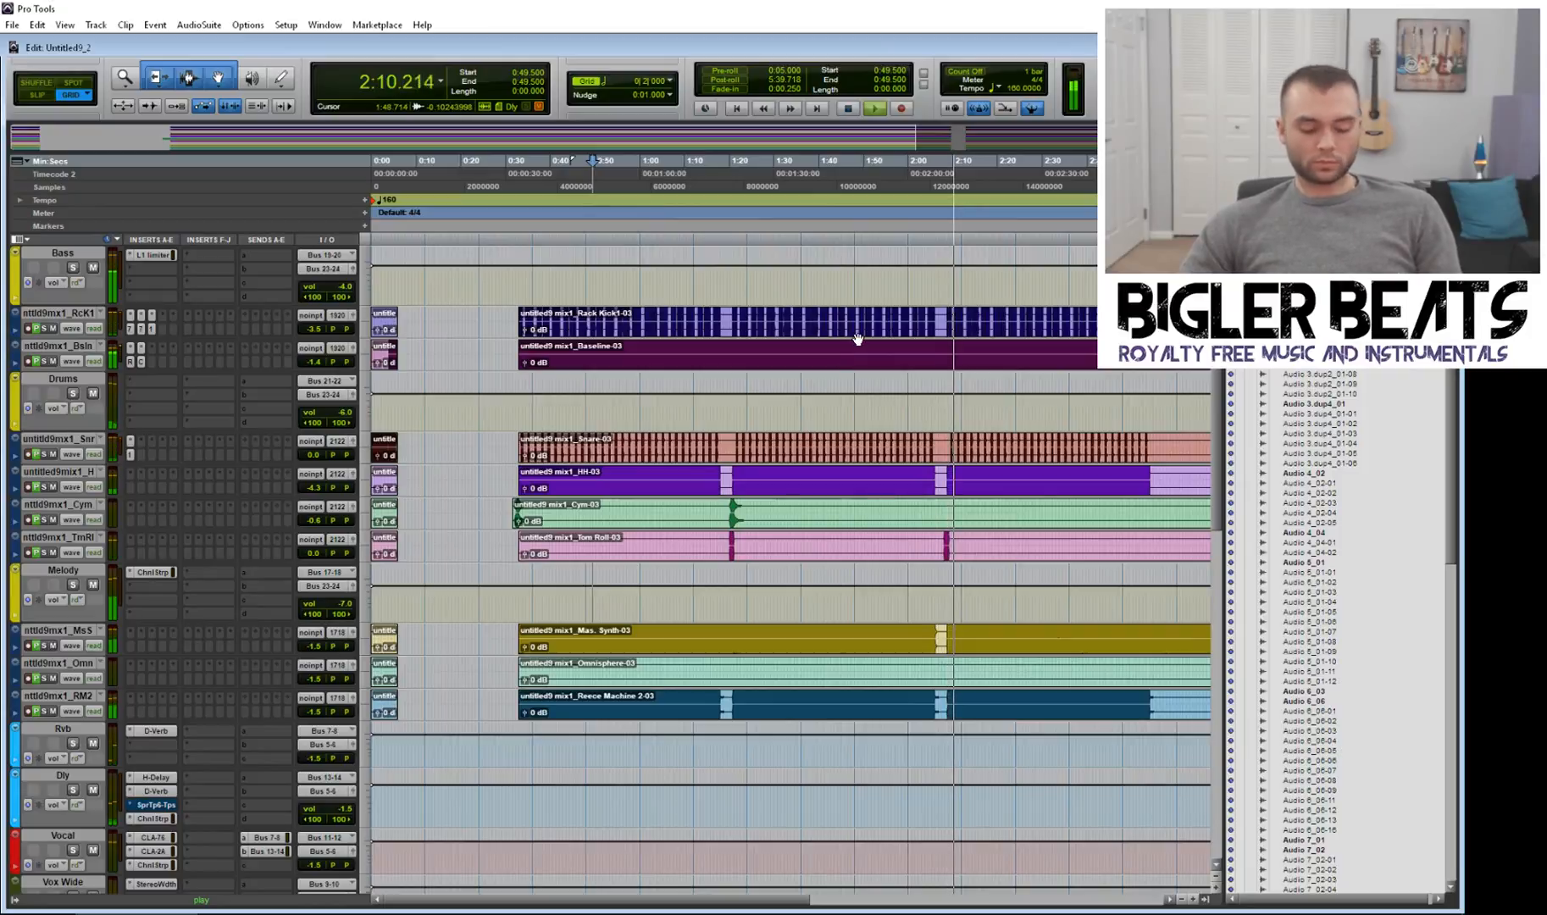
scroll(936, 451, down, 1)
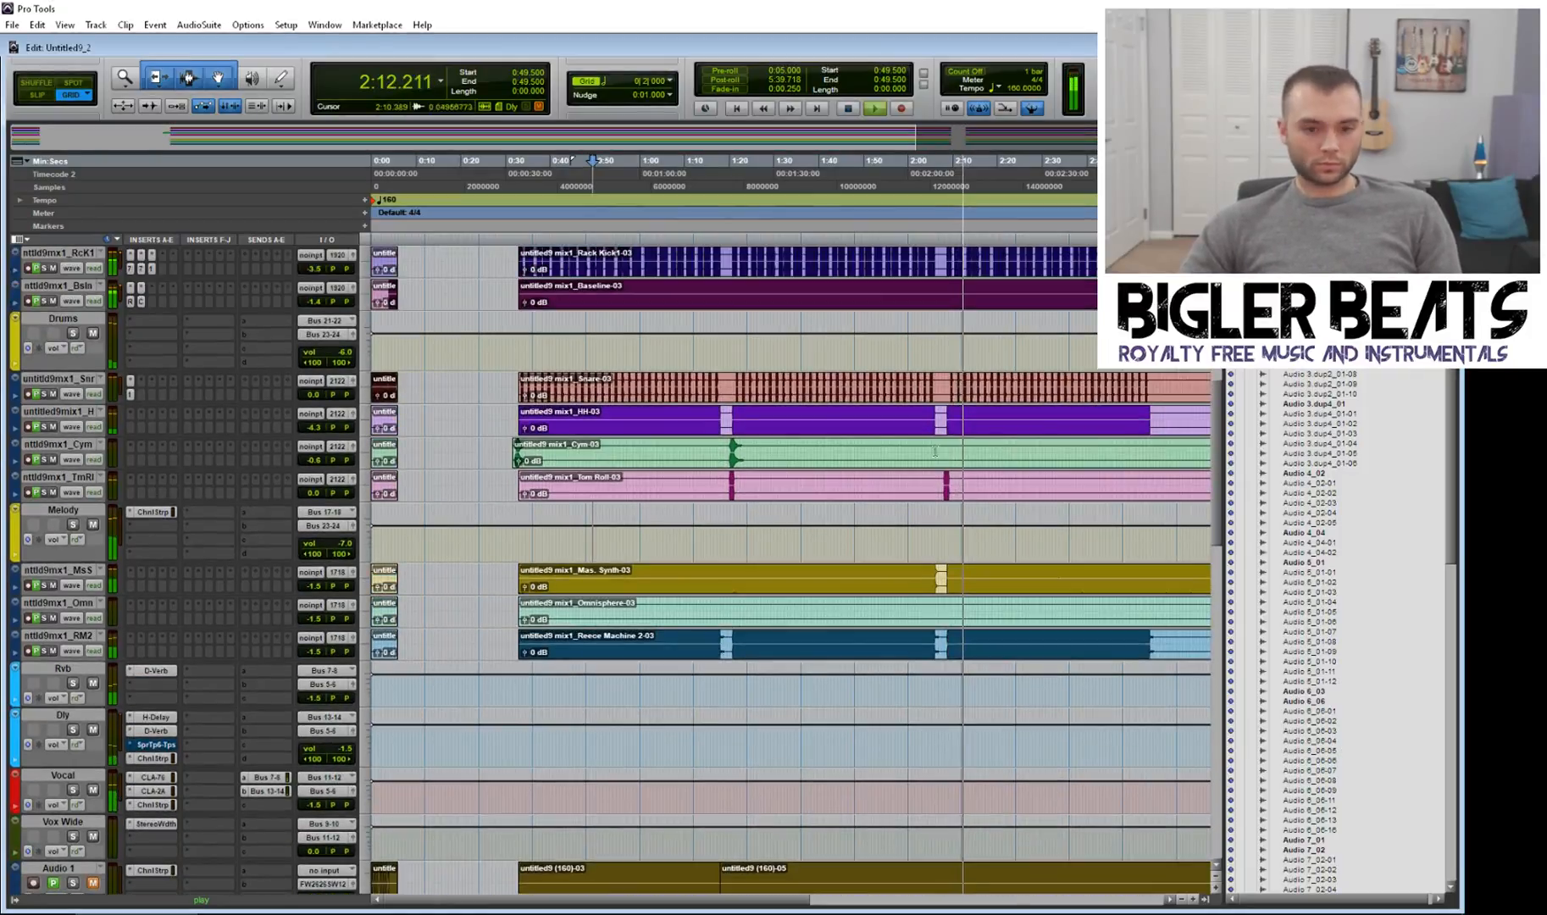
scroll(935, 450, down, 6)
click(154, 794)
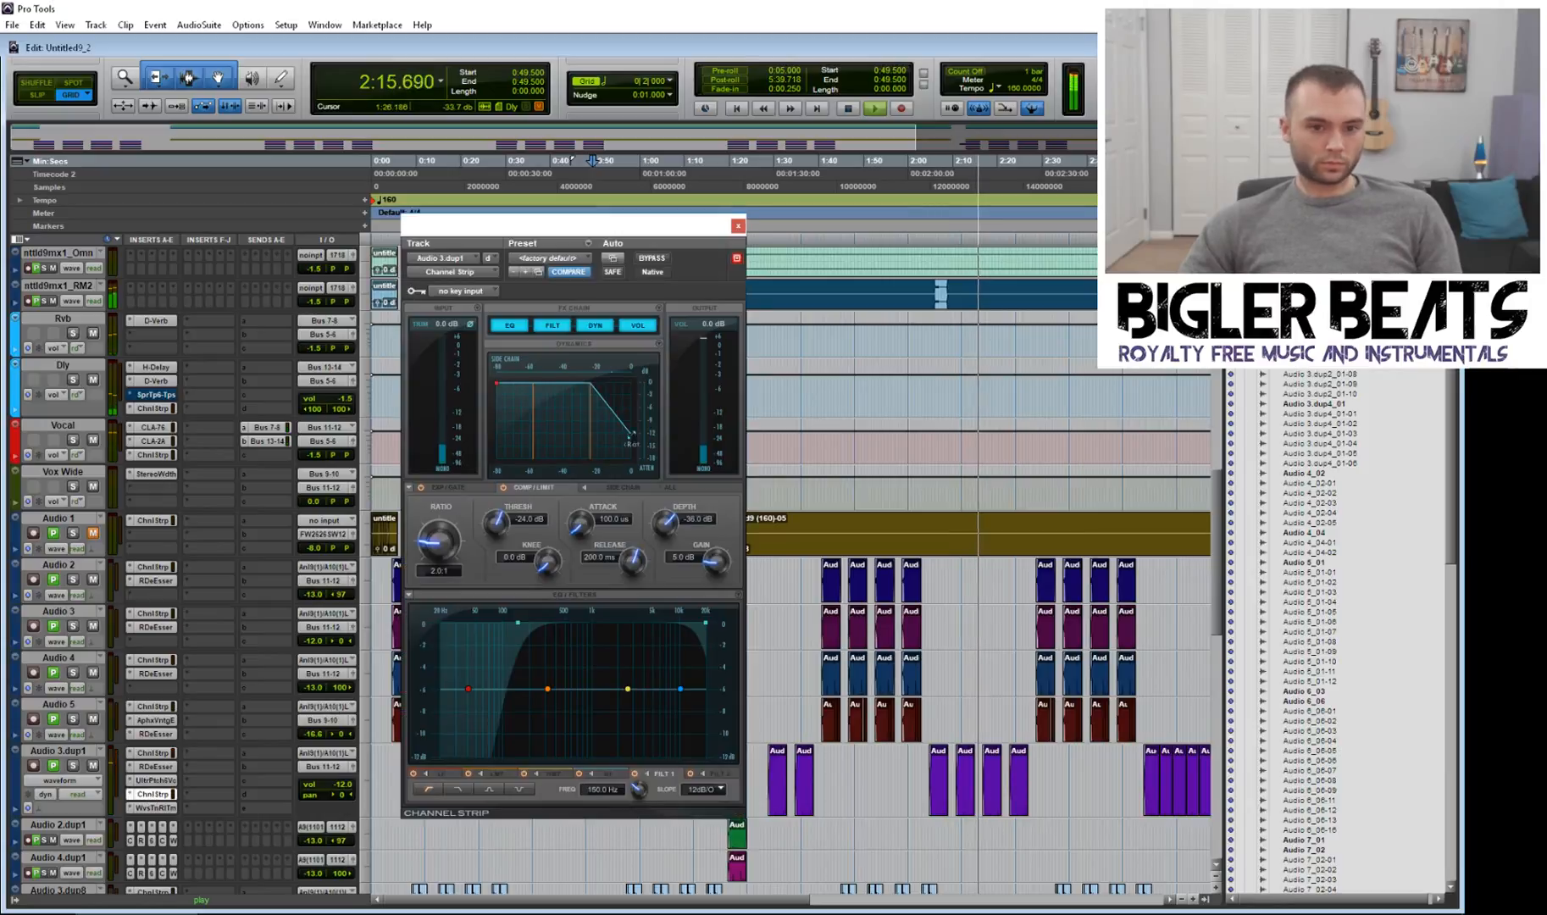
click(439, 573)
text(3)
key(Return)
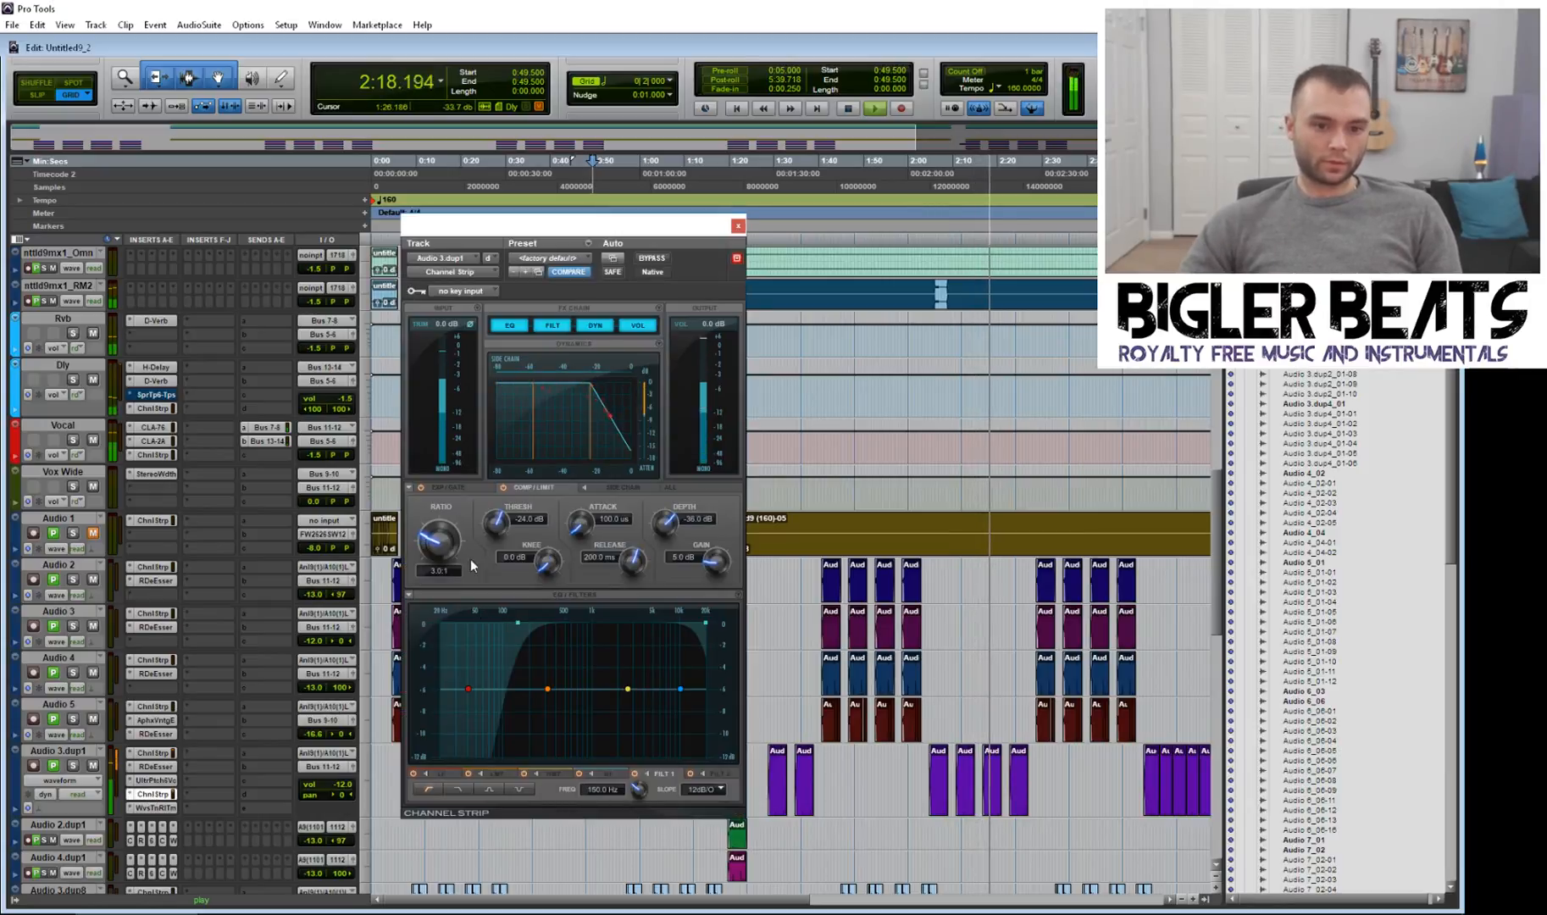
click(737, 226)
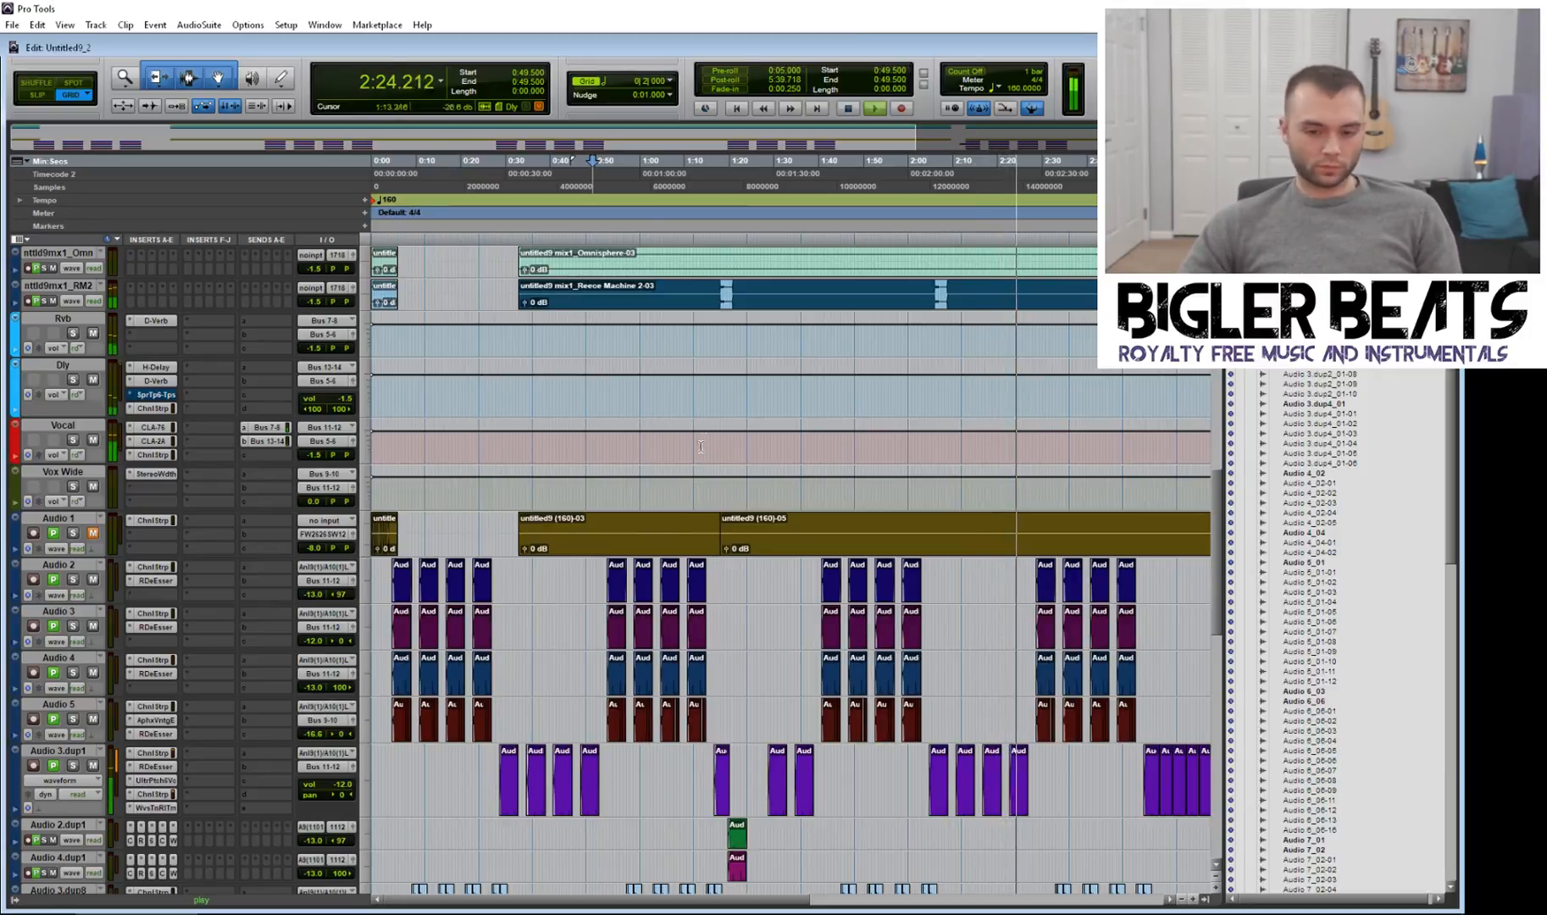
scroll(690, 492, down, 4)
scroll(709, 428, up, 2)
scroll(708, 428, down, 3)
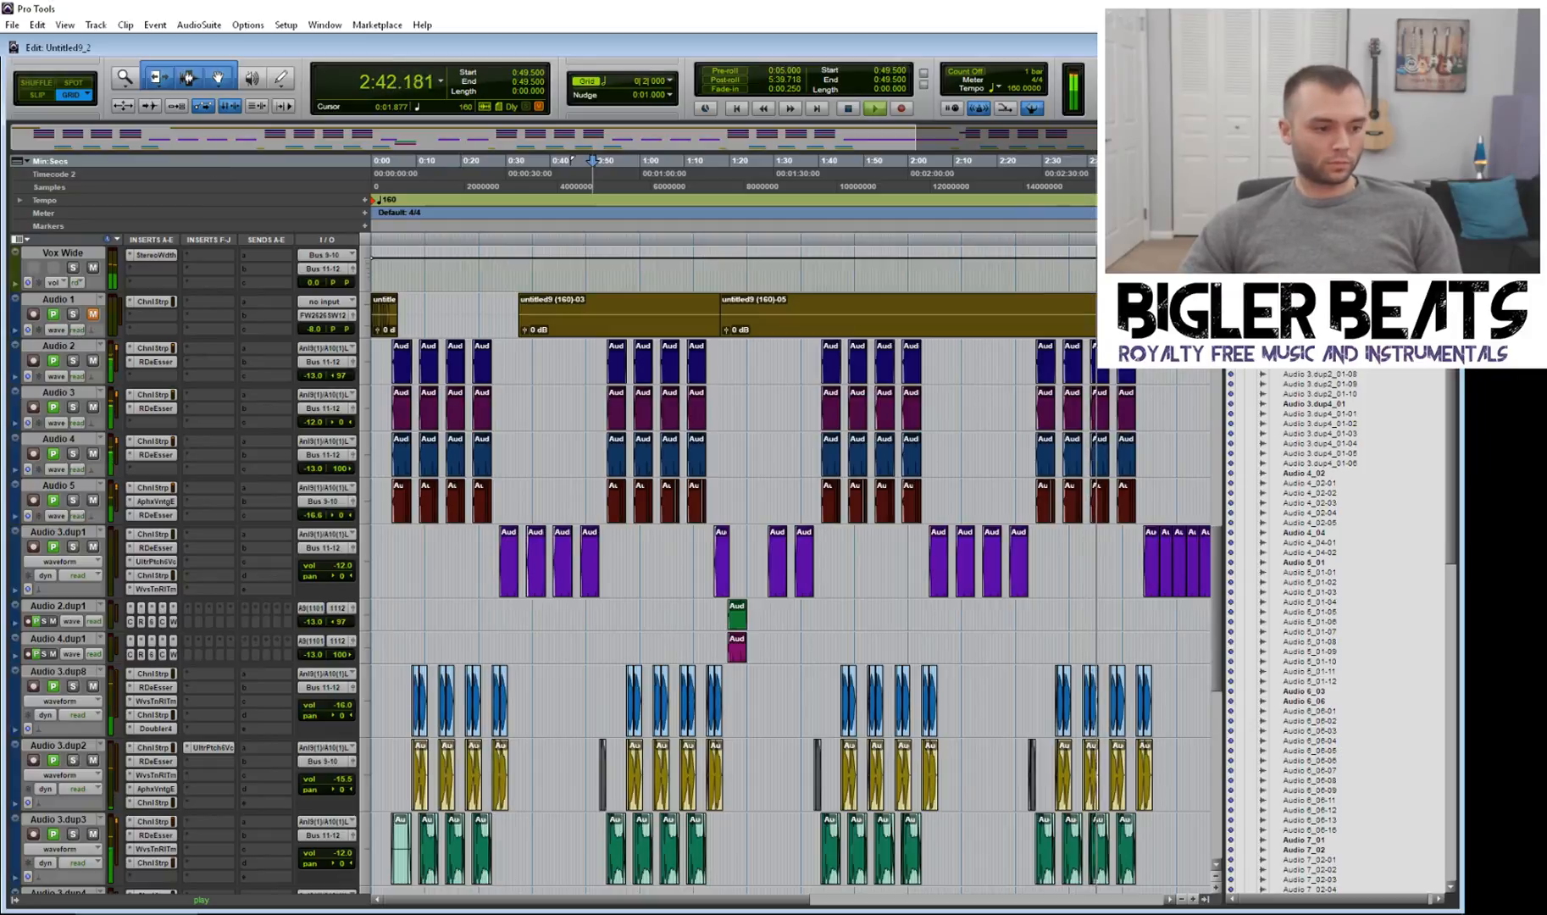
click(665, 6)
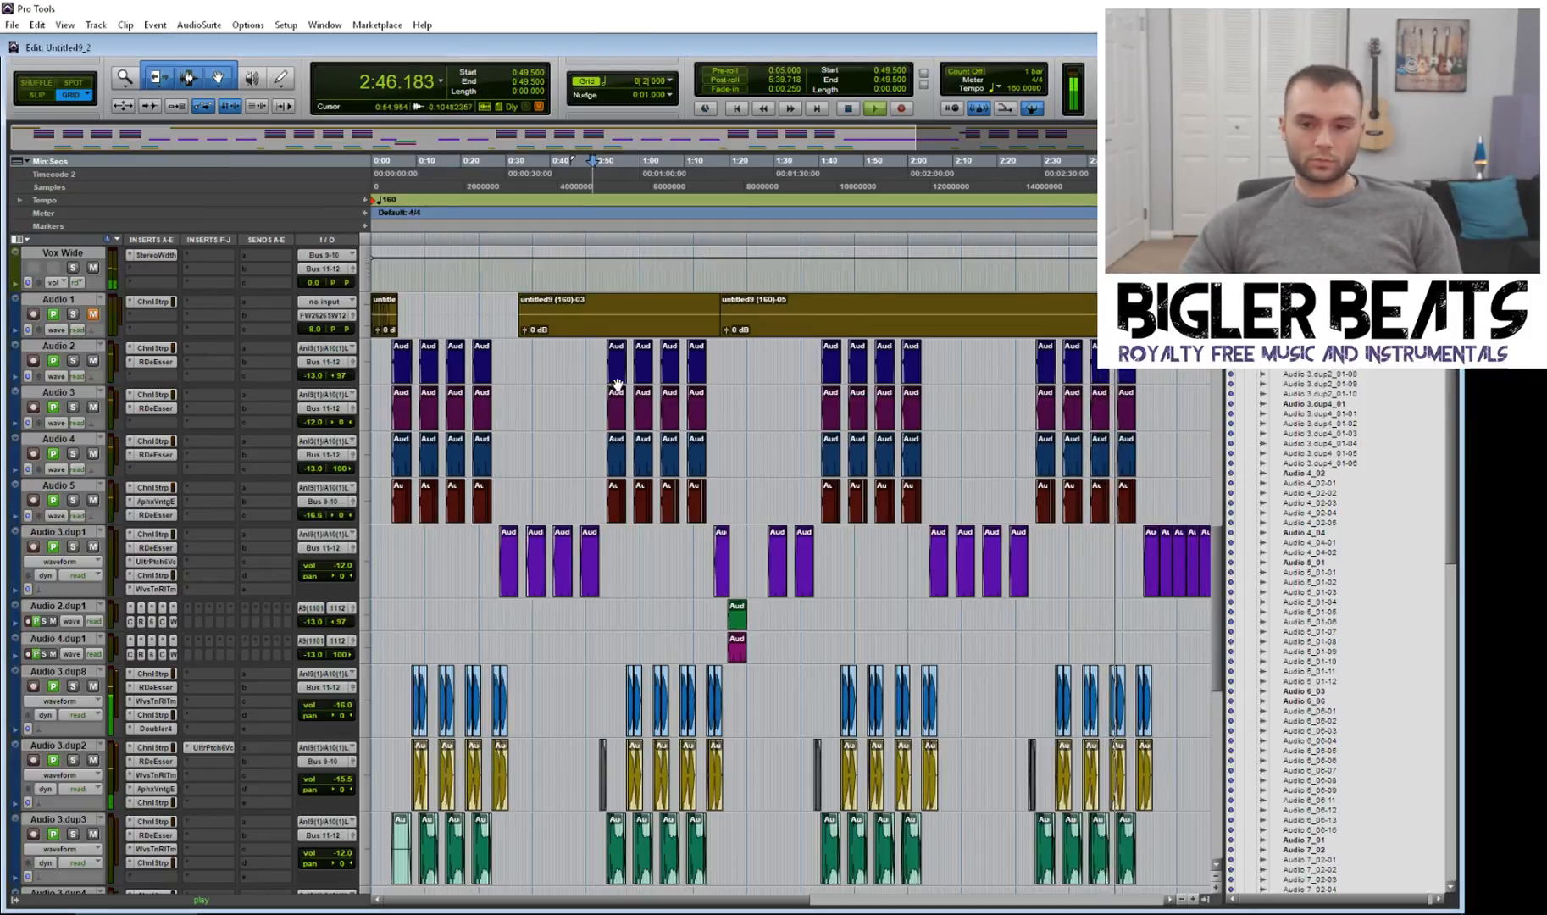
key(r)
key(t)
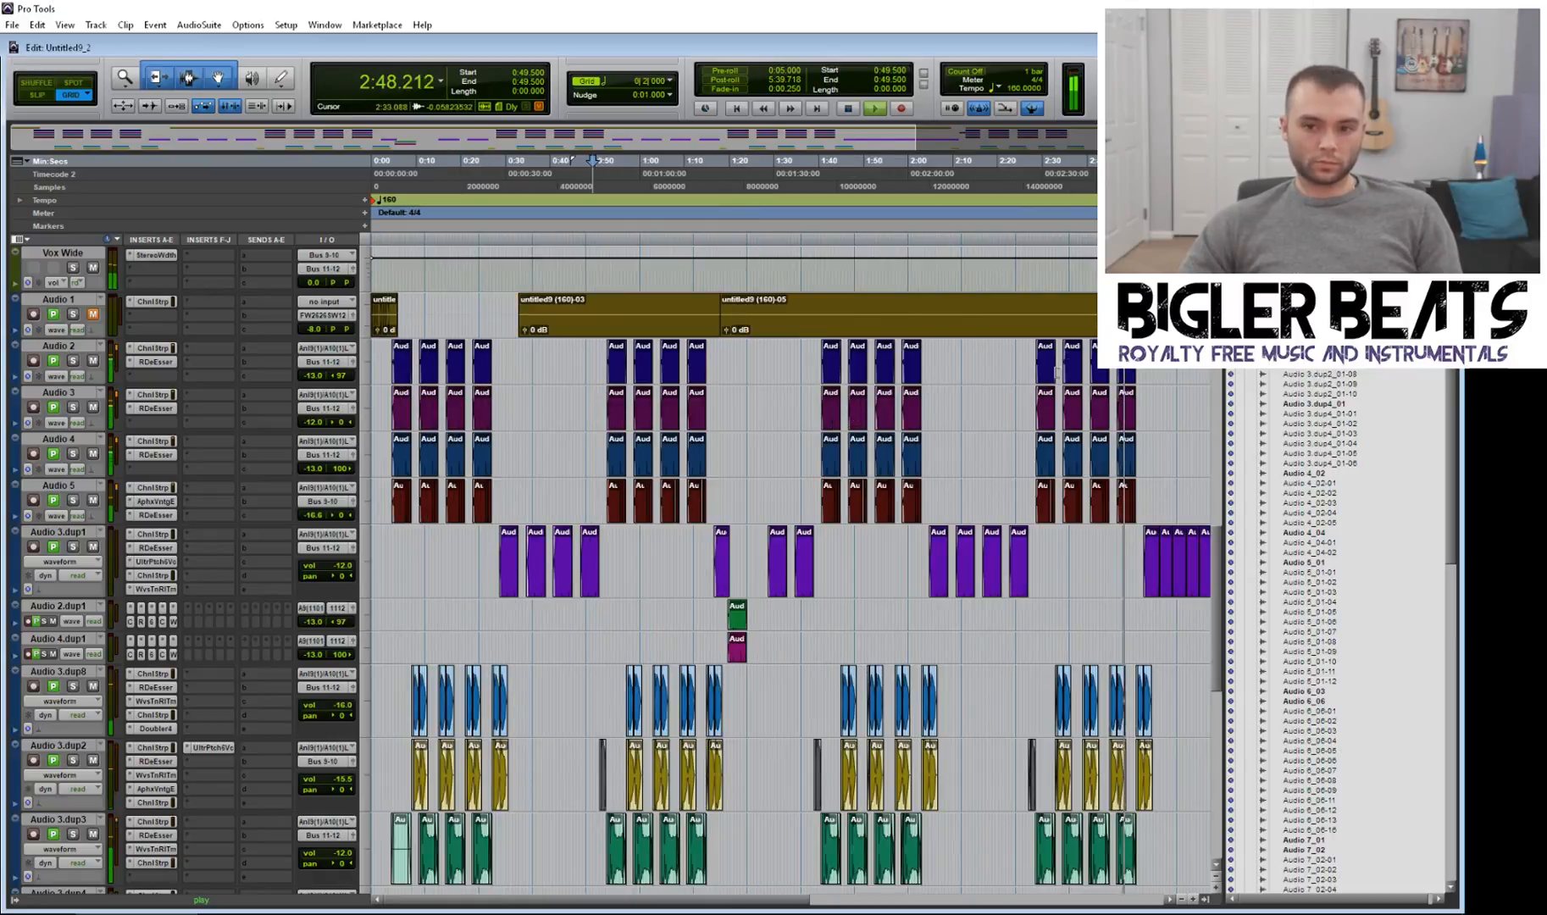
Step: Play through the run of back-to-back clips on the Audio 3.dup1 track and examine their arrangement in close view
key(r)
key(t)
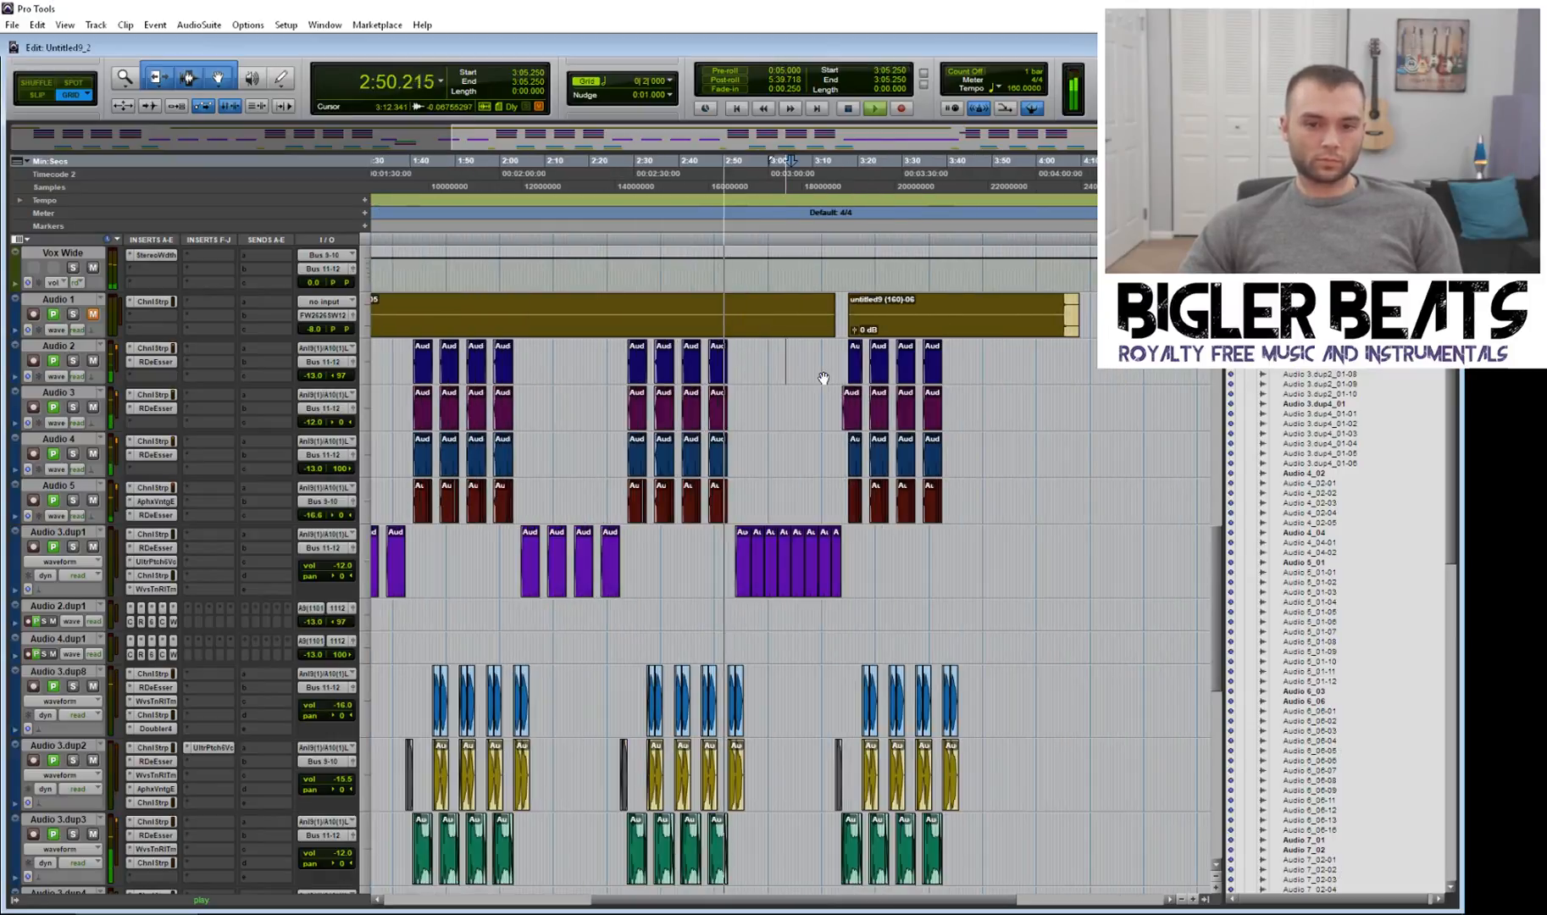
key(t)
key(t)
key(t)
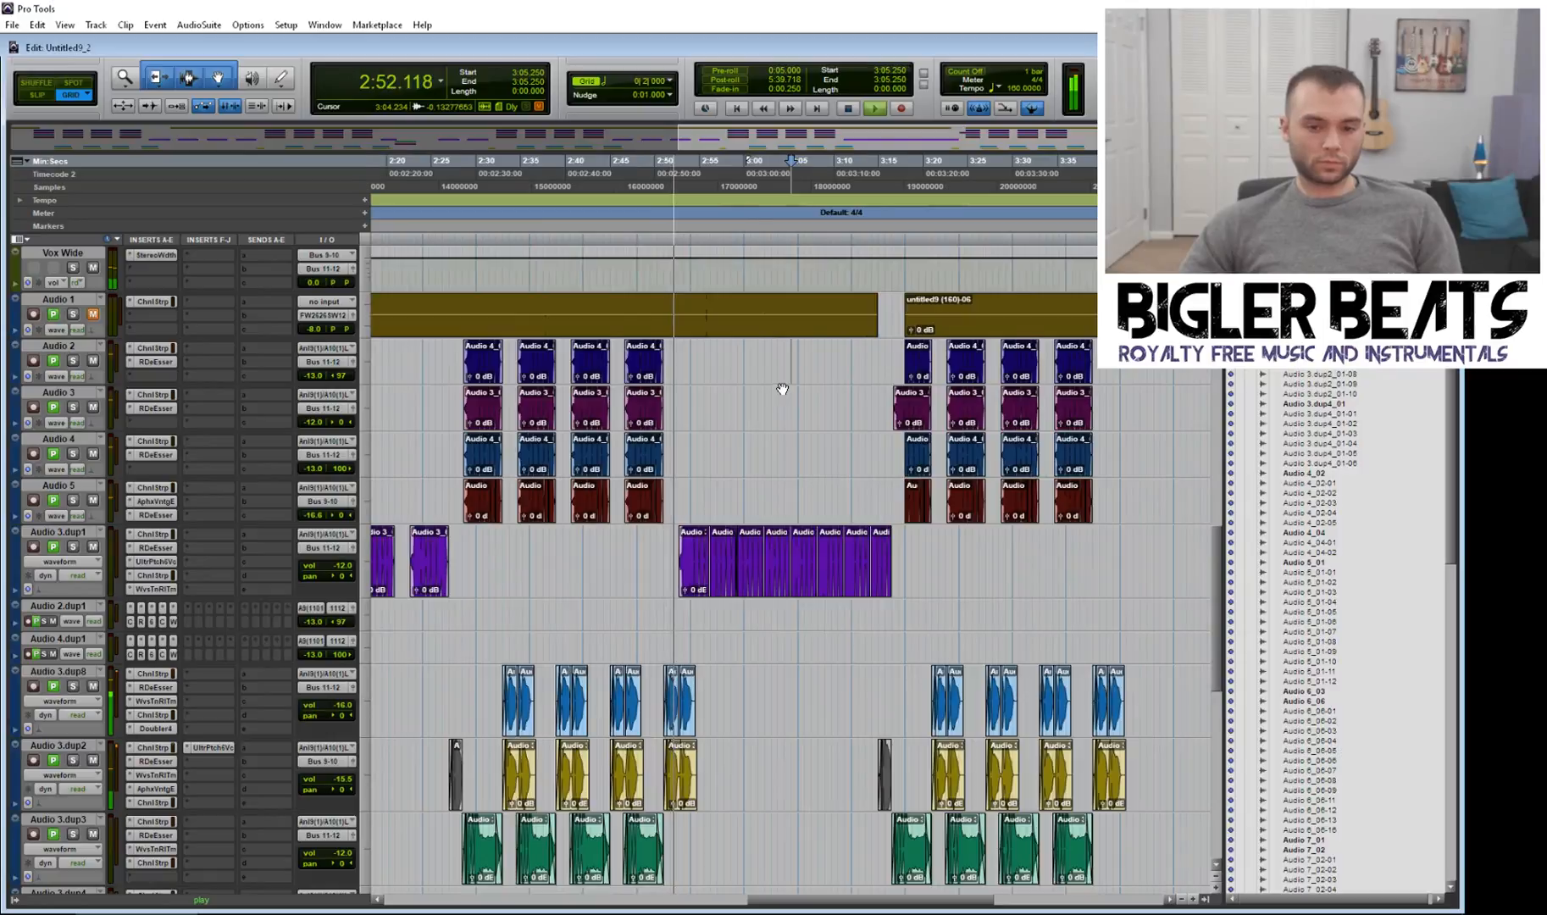
key(r)
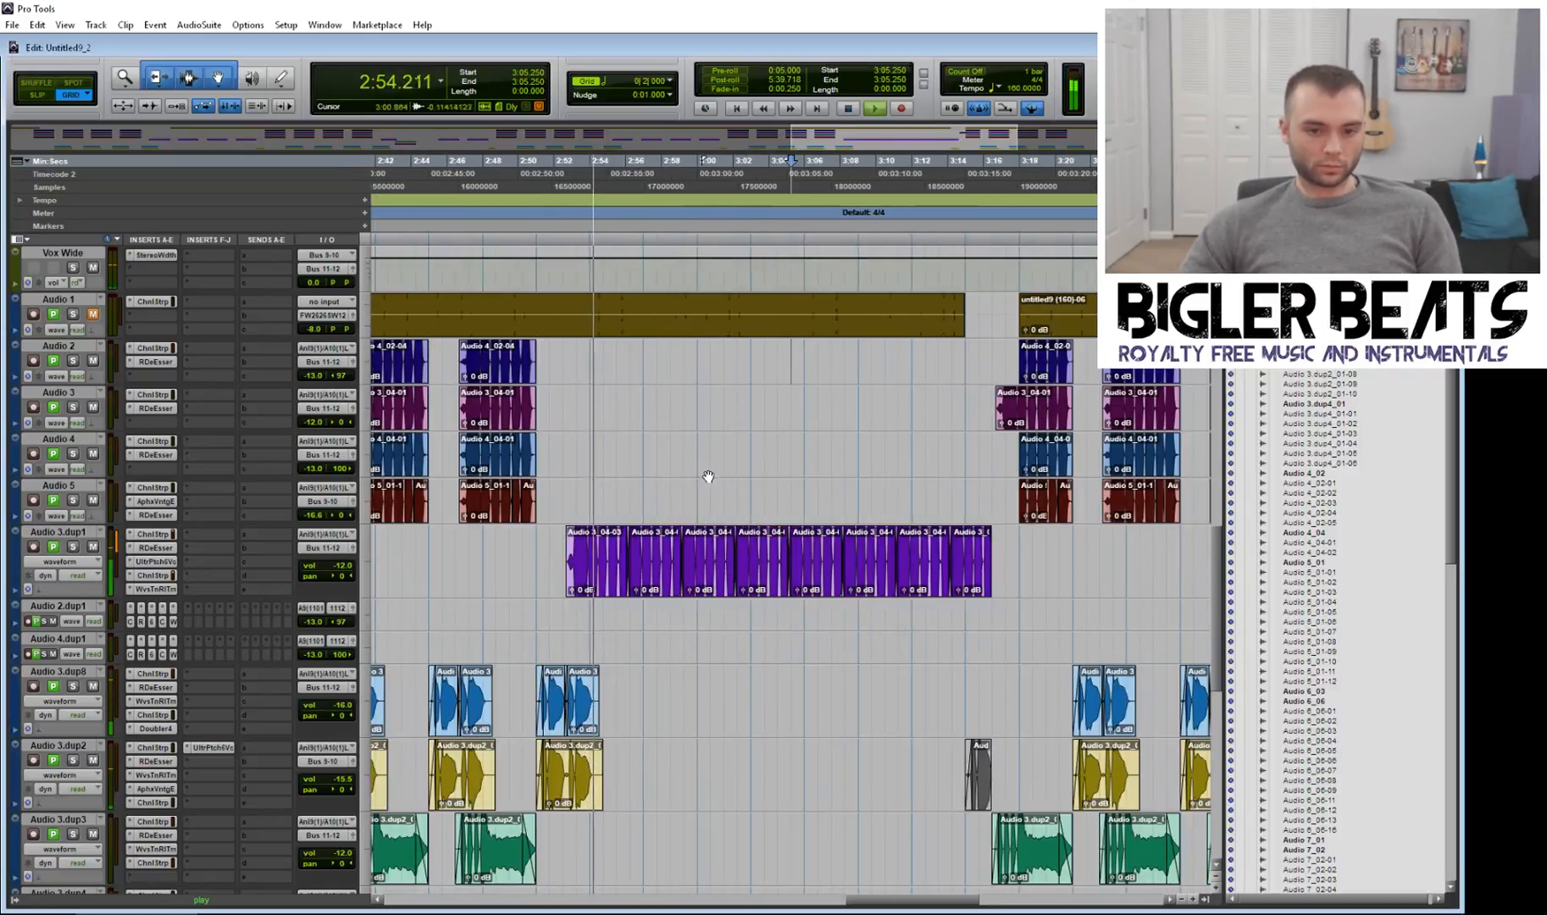
key(t)
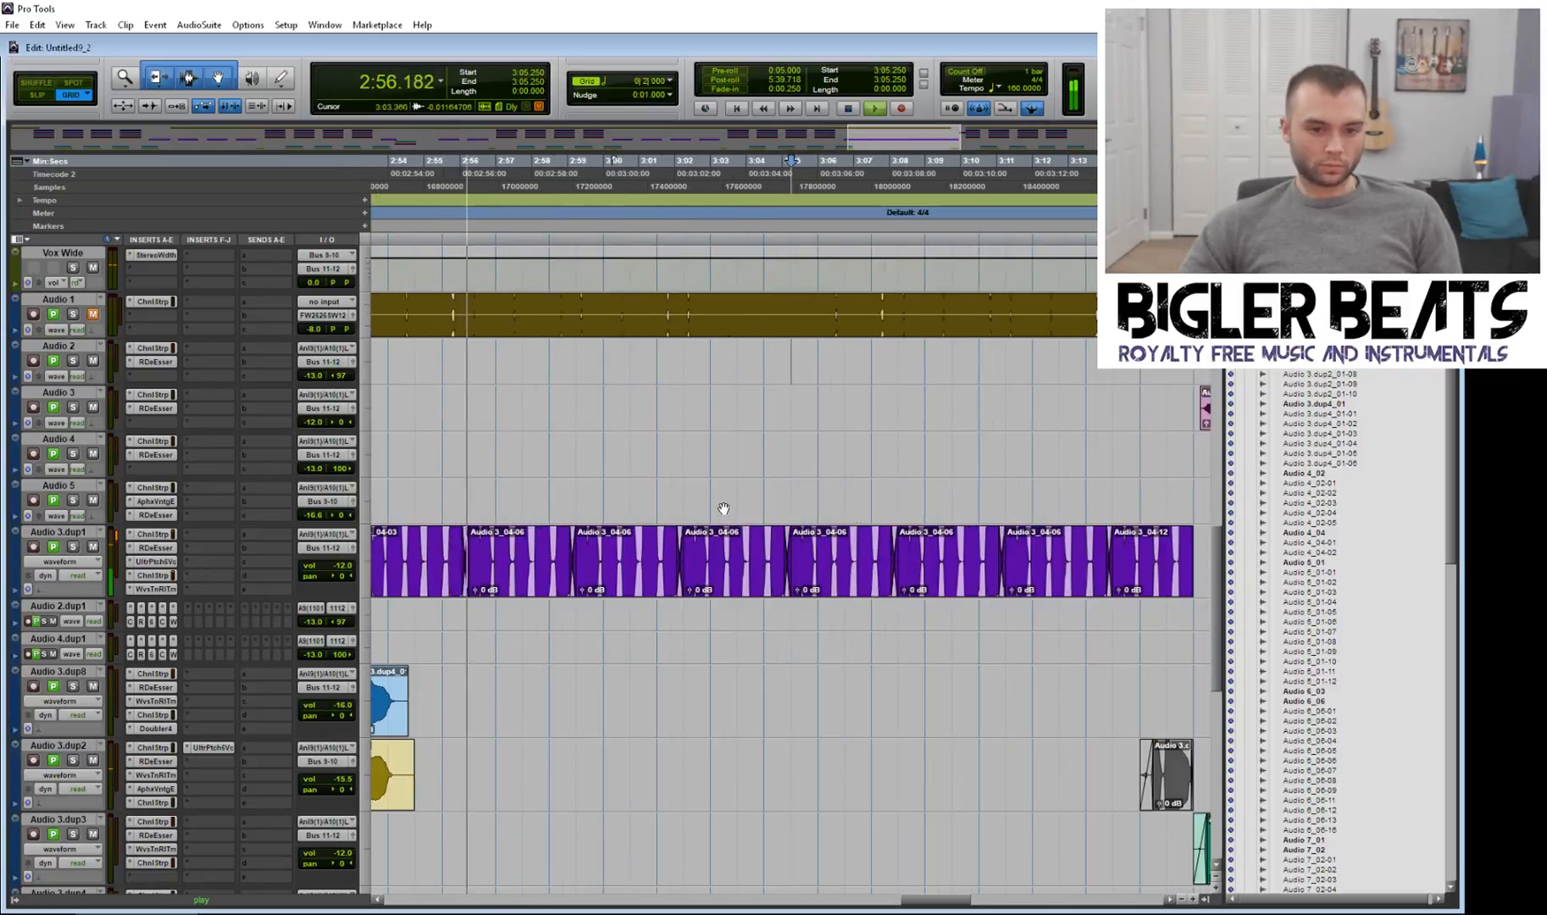
key(t)
key(r)
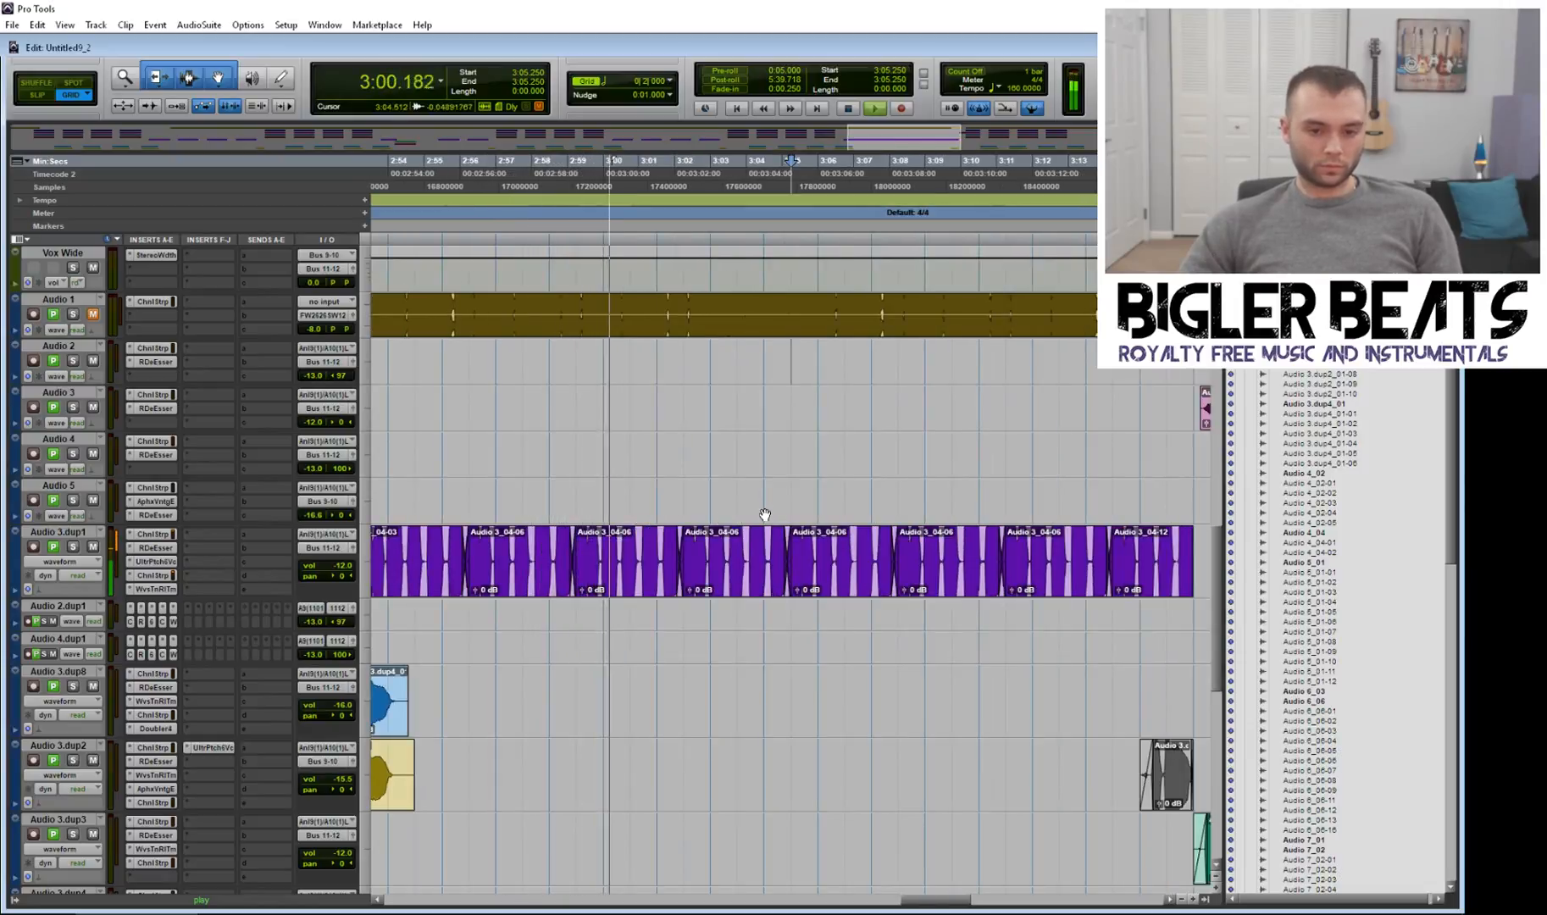
key(r)
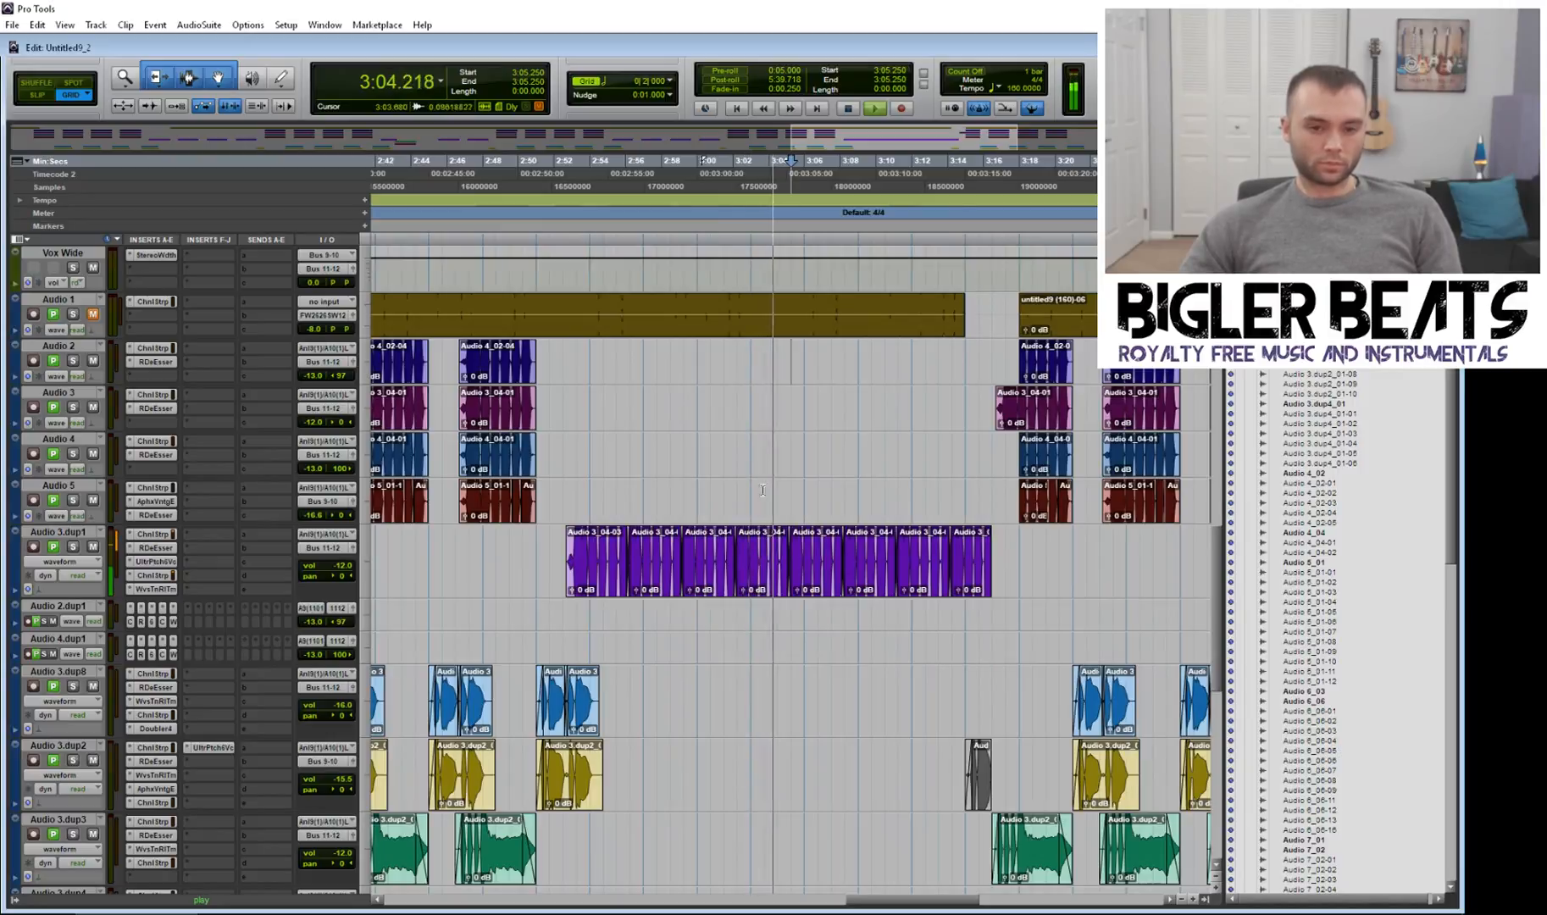
key(r)
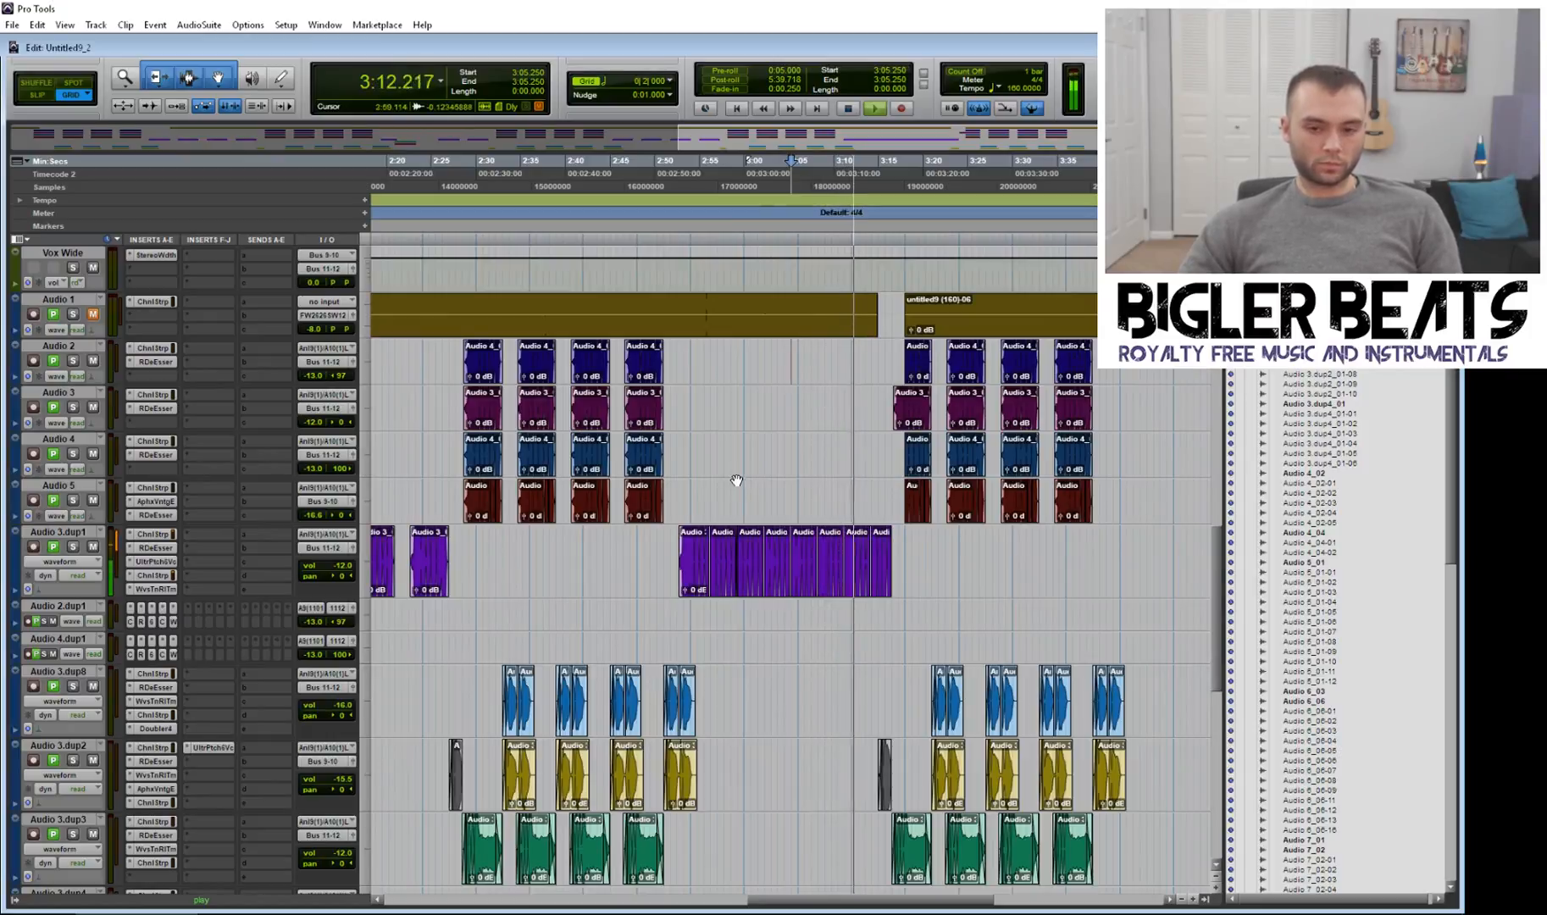
Step: Follow playback through the final group of layered vocal clips, from about 3:17 to the last vocals near 3:40
click(895, 492)
key(t)
key(t)
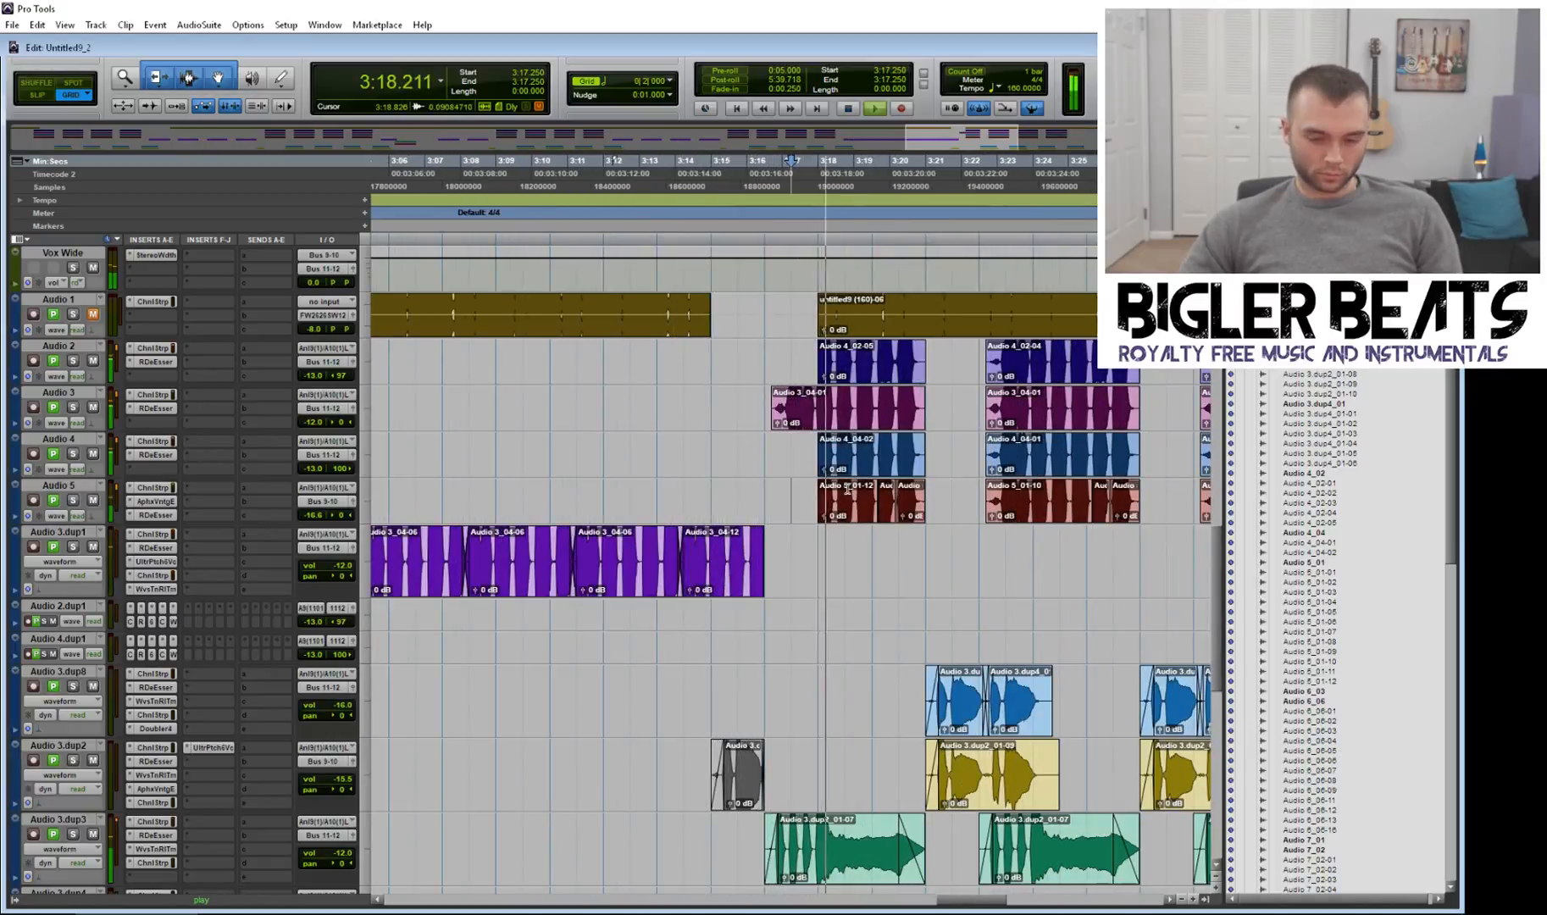
key(r)
key(r)
key(r)
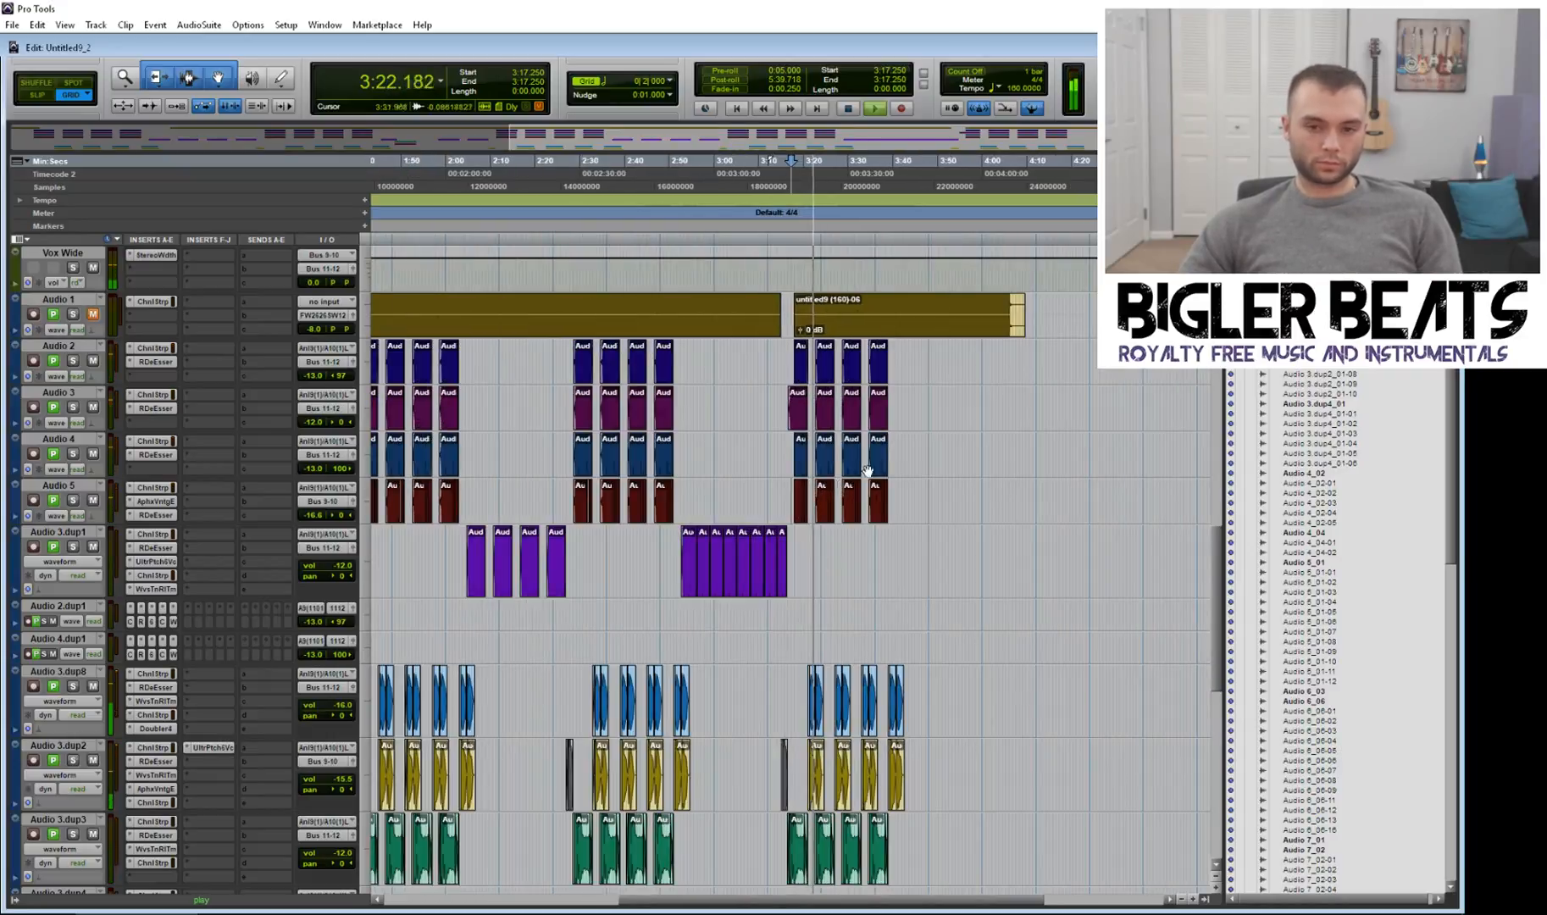
click(923, 352)
key(t)
key(t)
key(r)
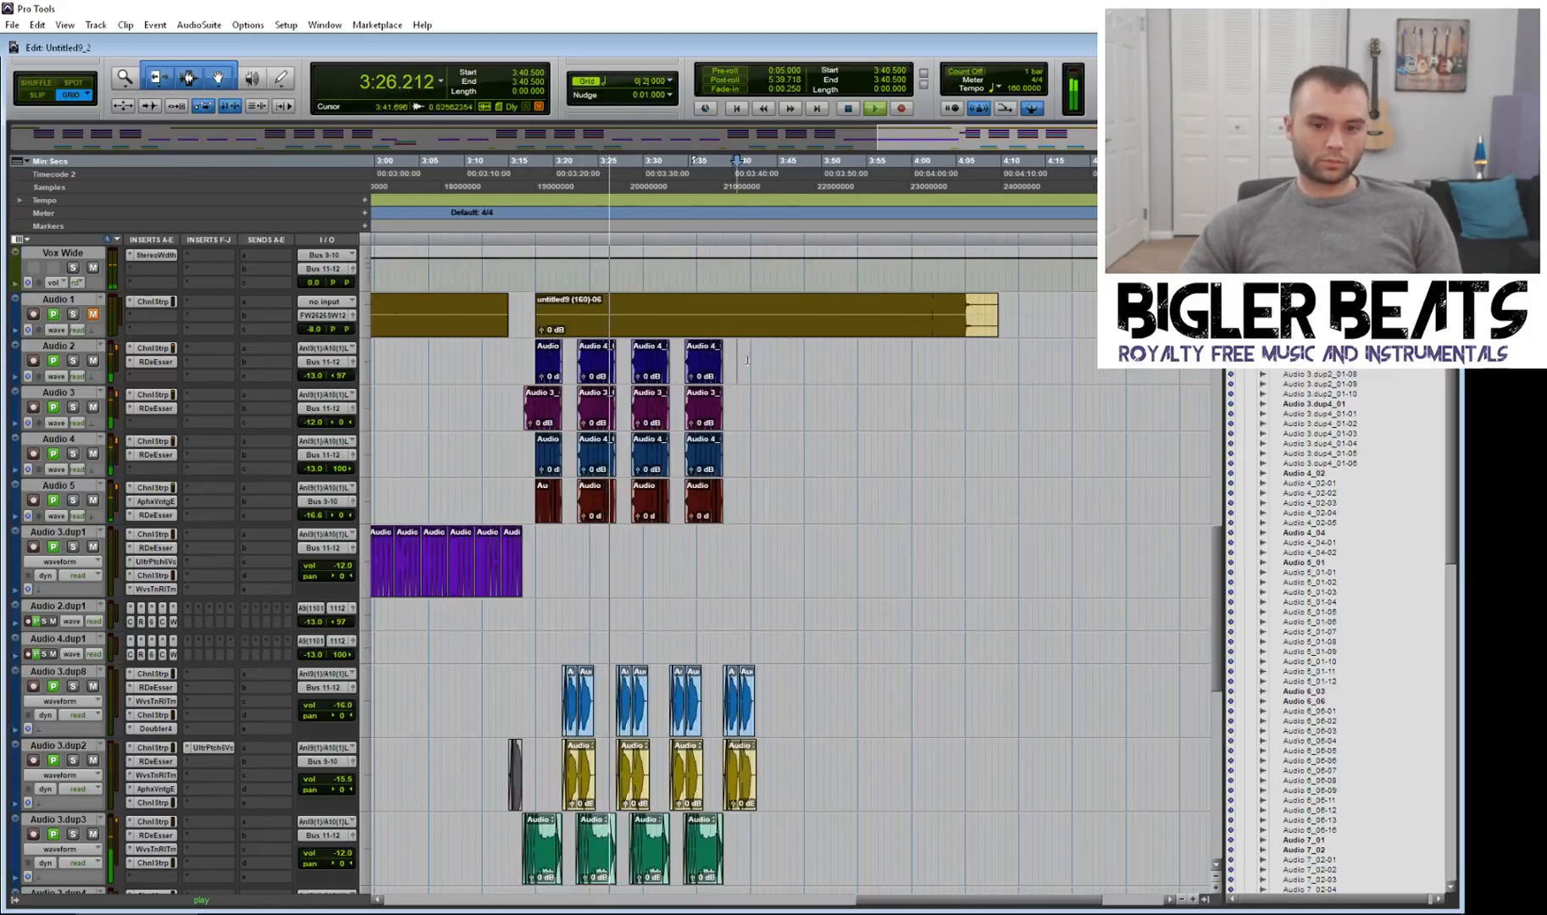
click(737, 364)
key(t)
key(t)
key(r)
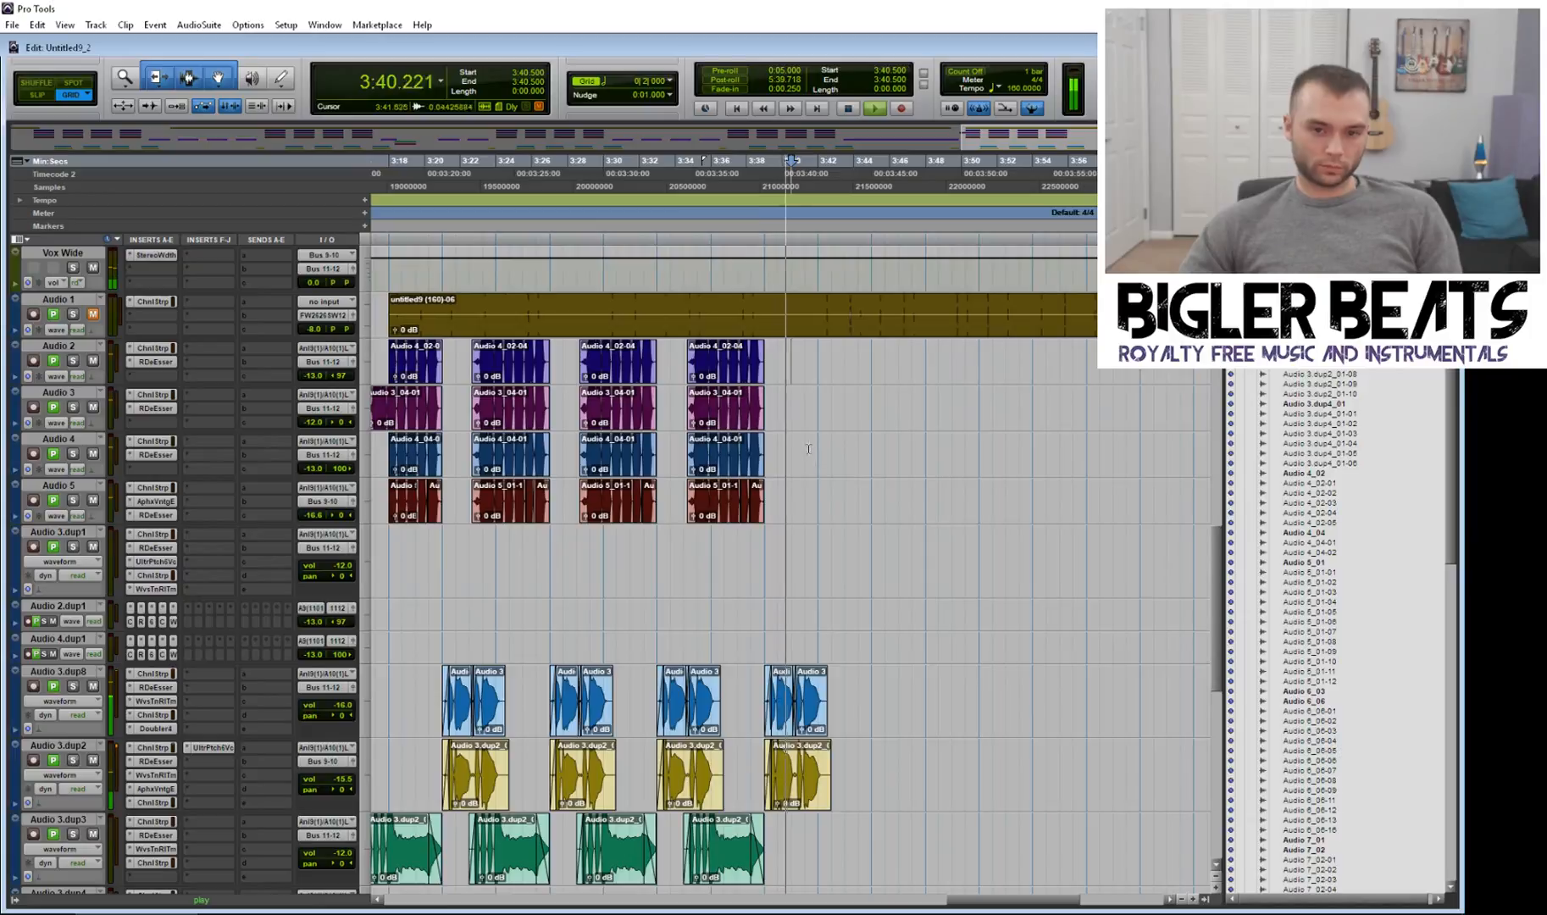
key(r)
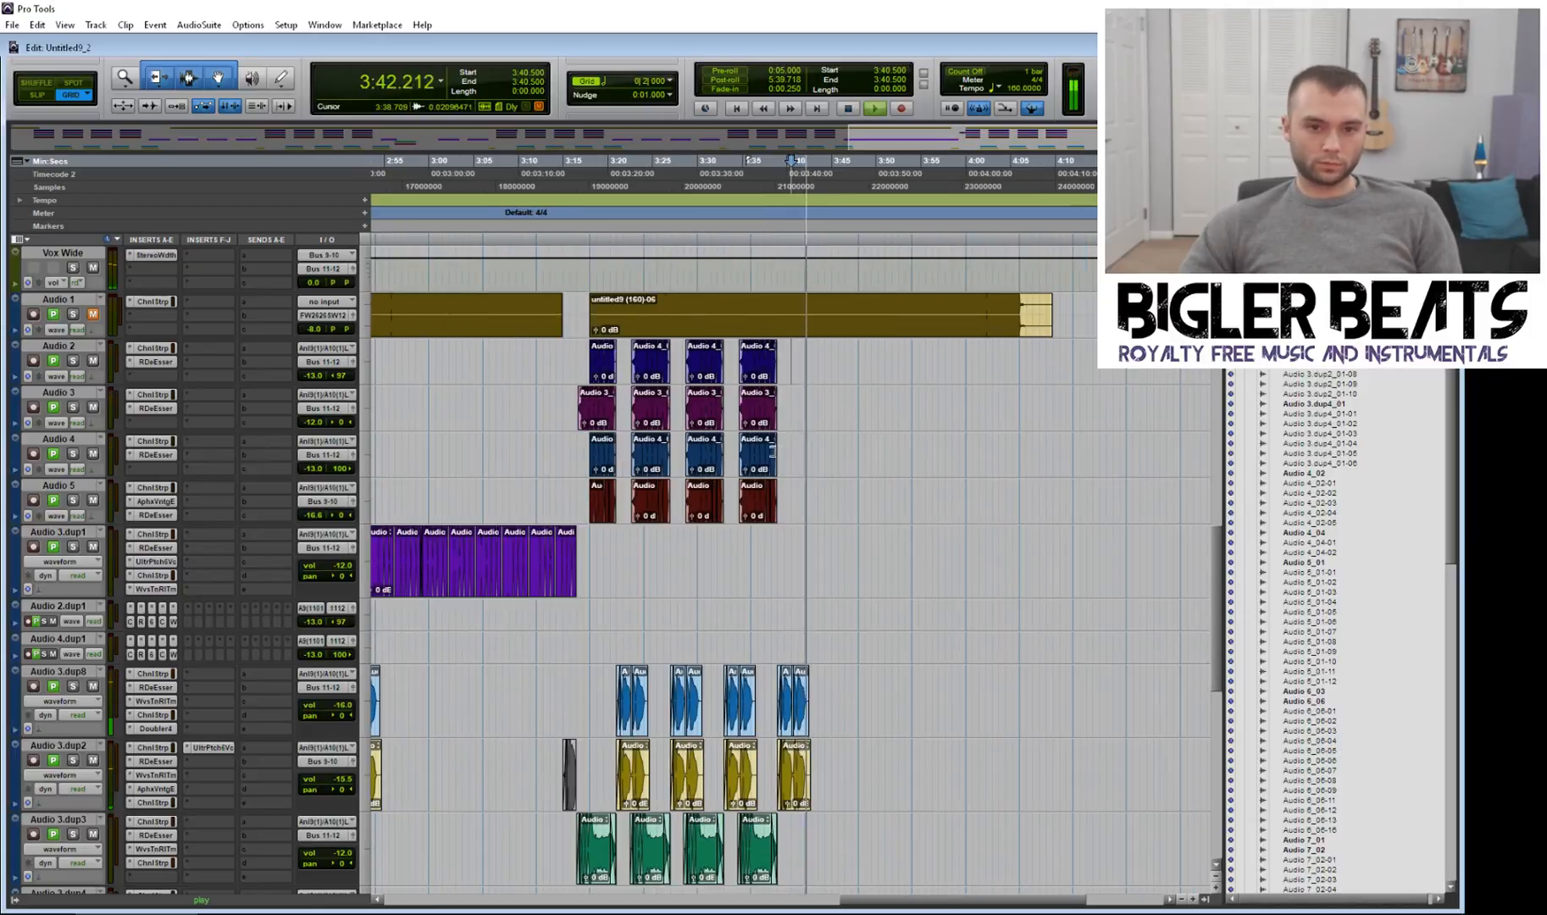
key(r)
key(r)
key(r)
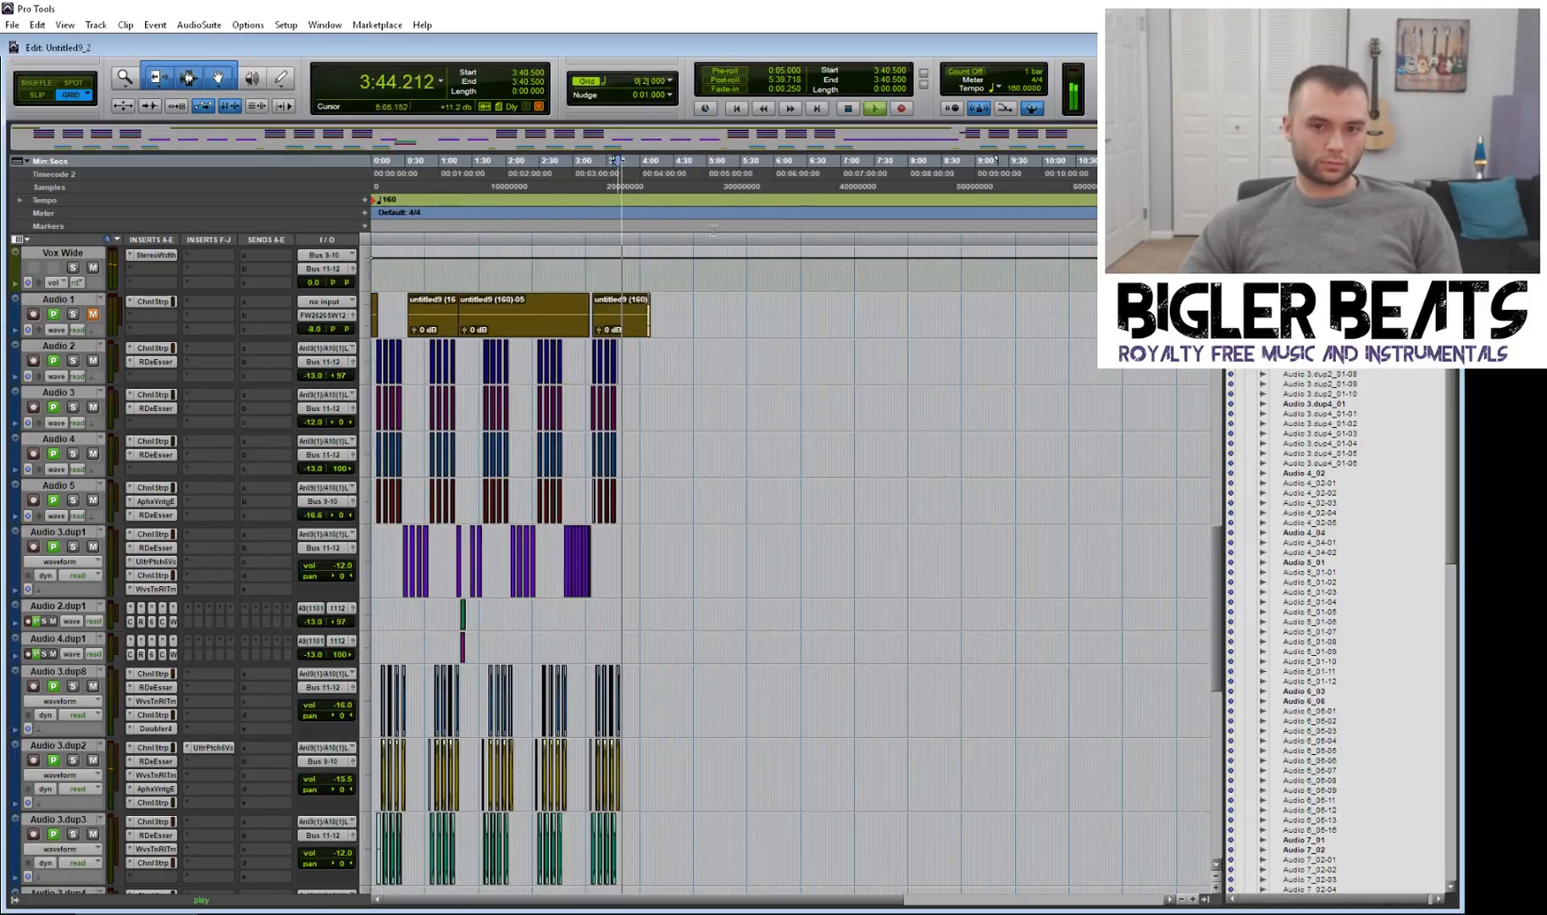
key(t)
key(t)
key(t)
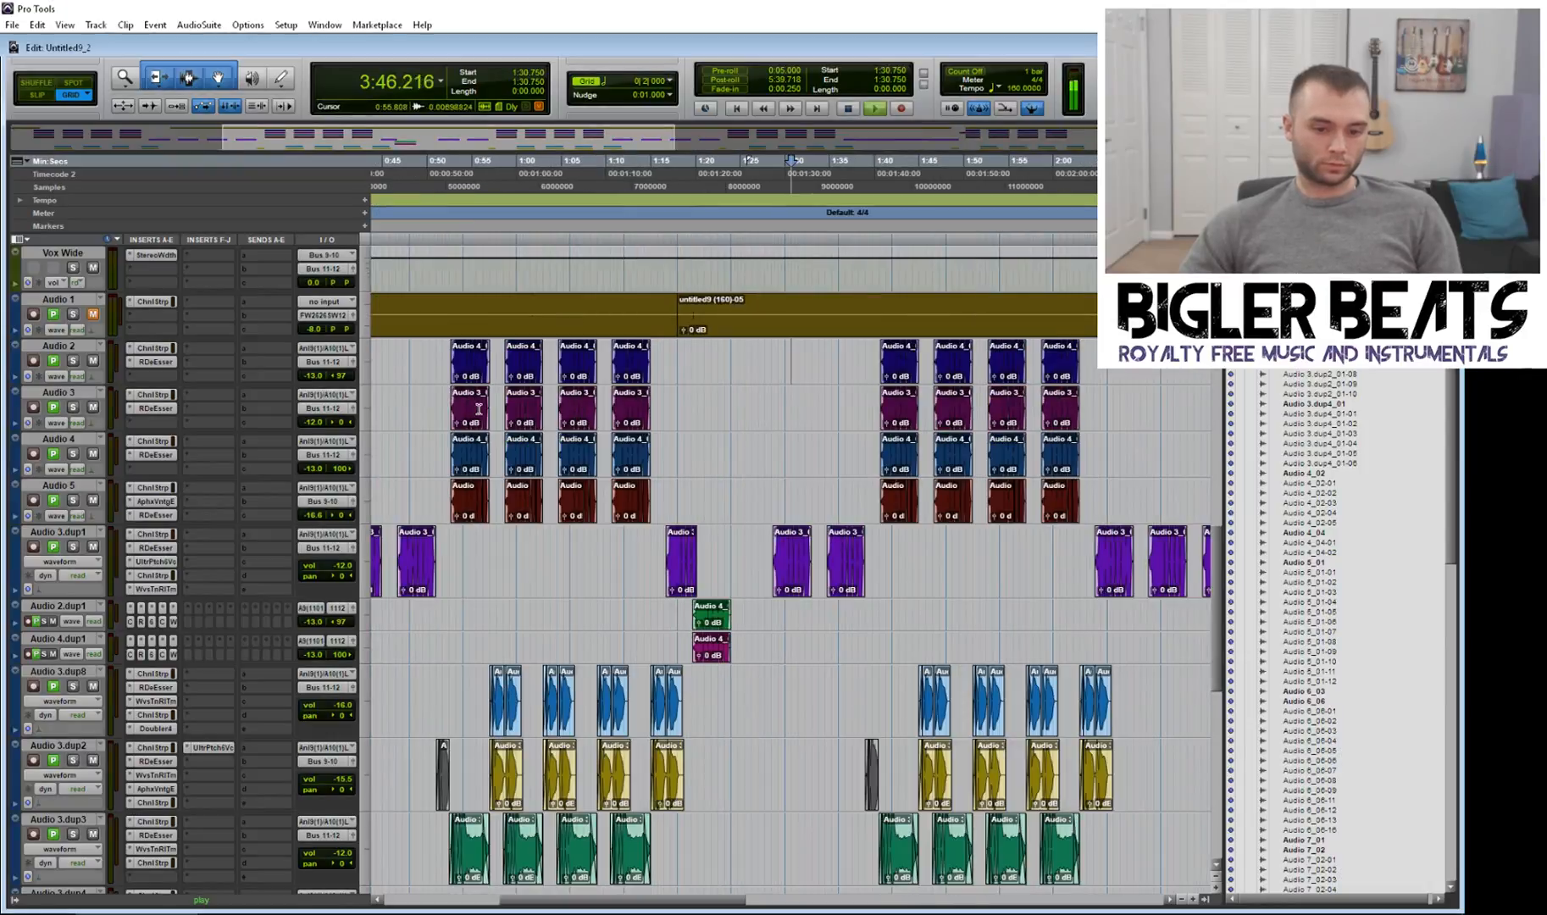
key(r)
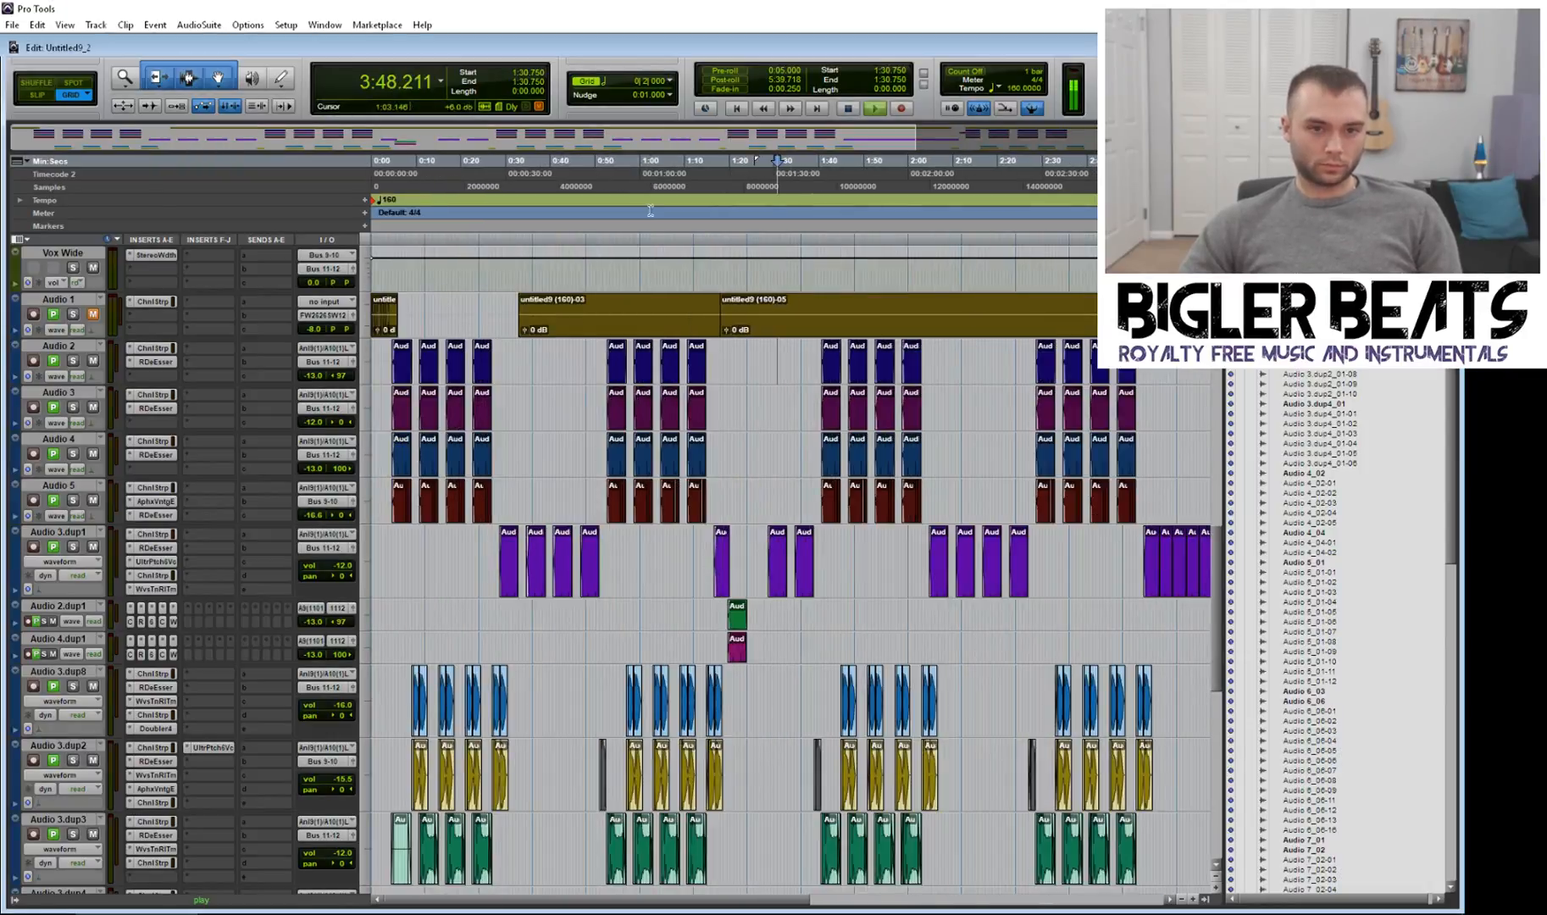